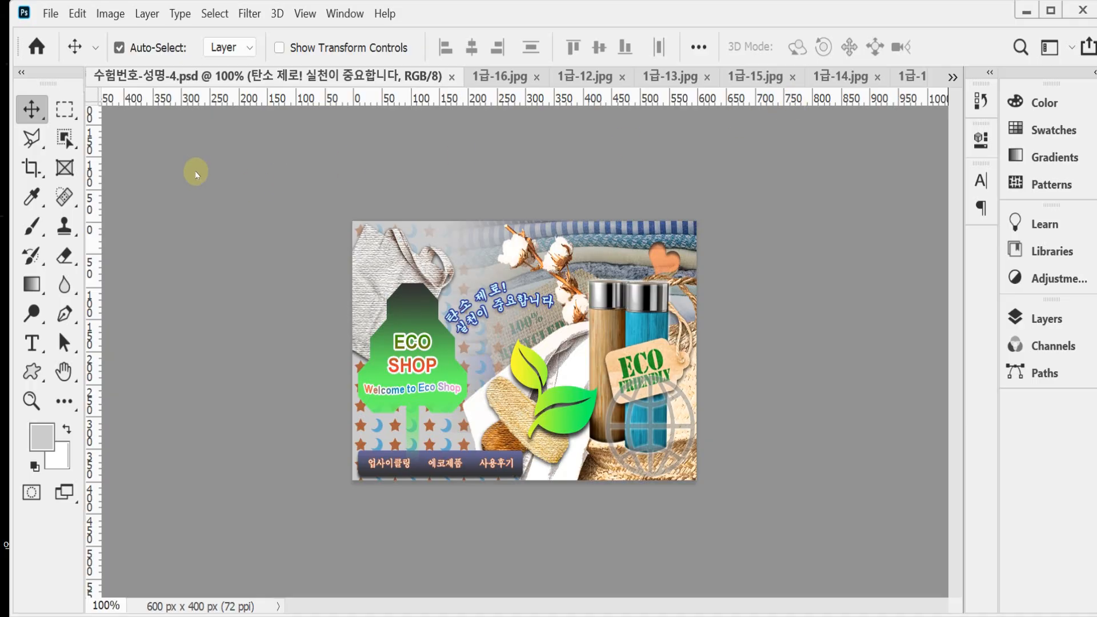
Step: Create a new 600 x 400 pixel RGB document at 72 pixels/inch with a white background
{"action": "left_click", "coordinate": [51, 13]}
{"action": "left_click", "coordinate": [59, 35]}
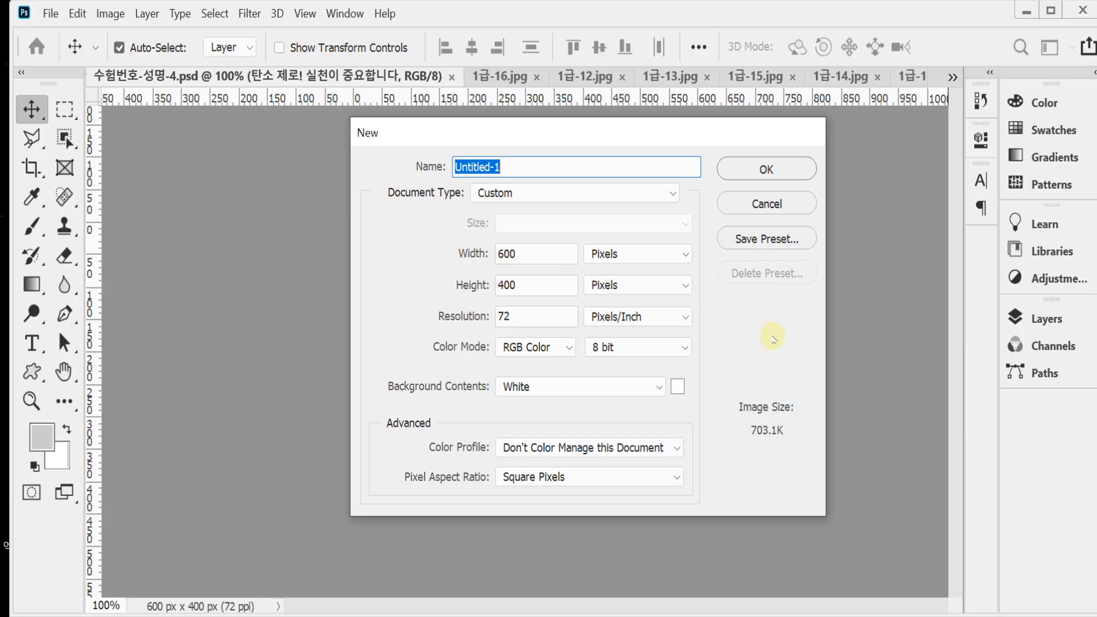
{"action": "key", "text": "Return"}
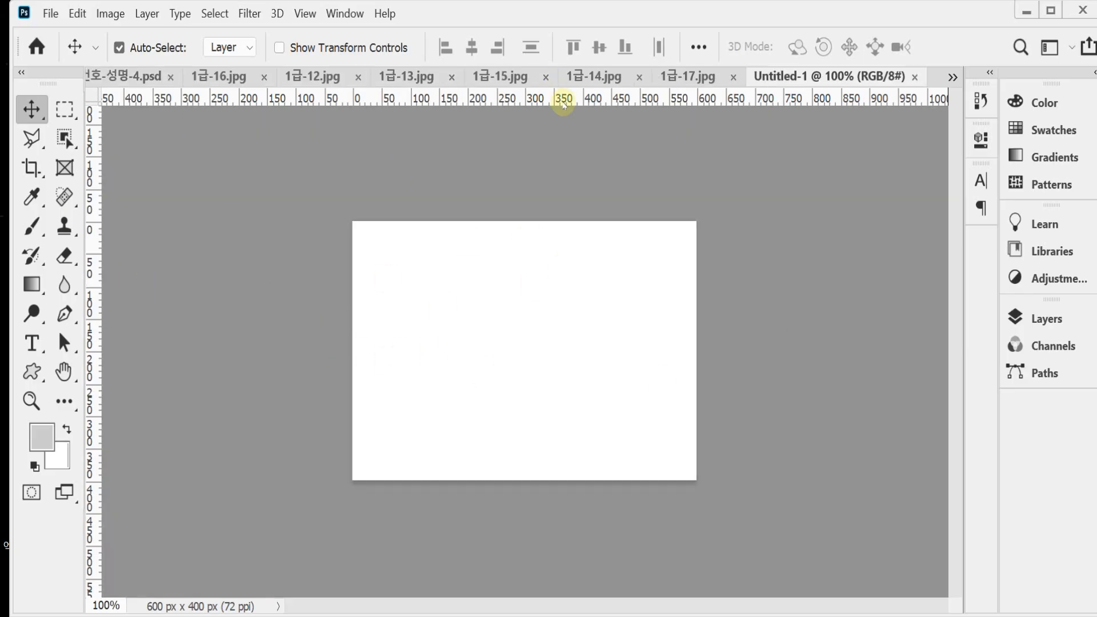
Step: Float the new document and the finished sample in separate side-by-side windows and show the grid in both
{"action": "left_click_drag", "start_coordinate": [763, 76], "coordinate": [565, 180]}
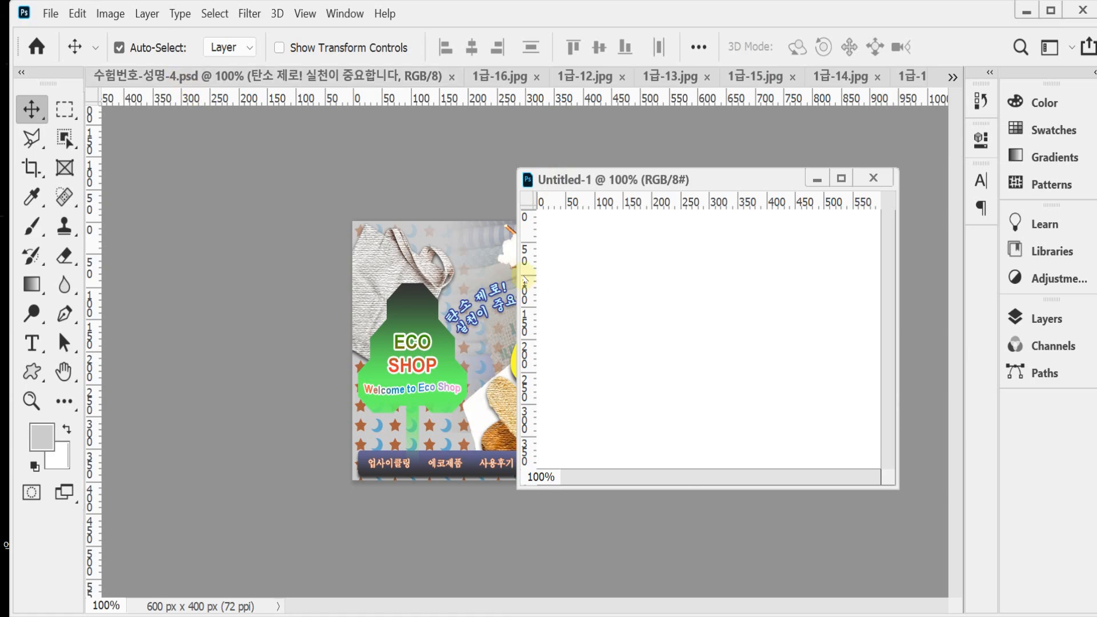
{"action": "key", "text": "ctrl+apostrophe"}
{"action": "left_click_drag", "start_coordinate": [237, 75], "coordinate": [387, 185]}
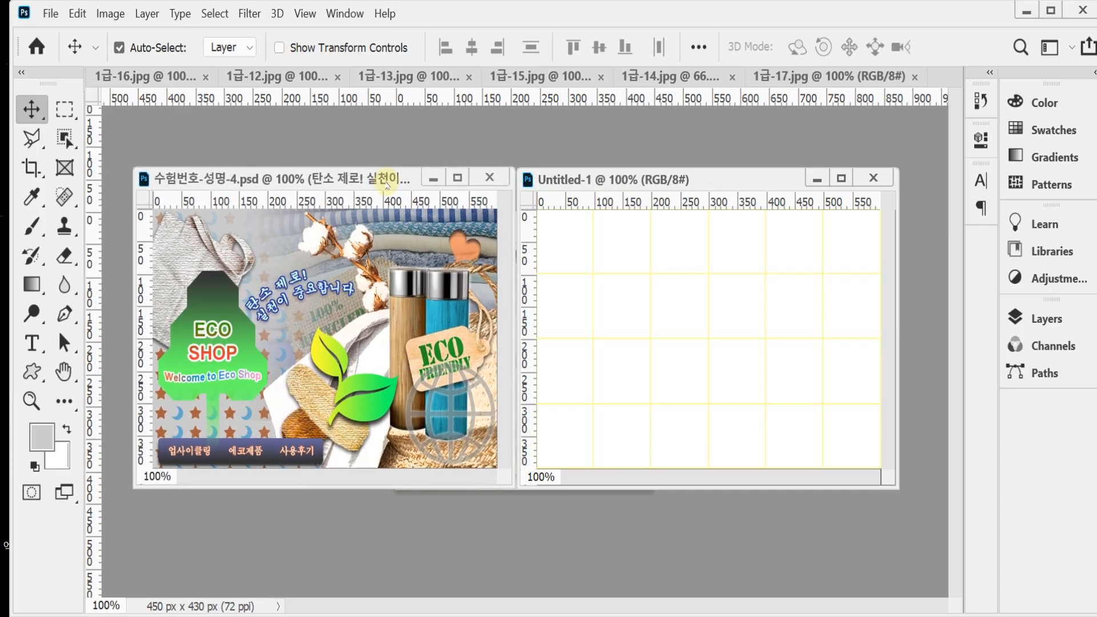
{"action": "key", "text": "ctrl+apostrophe"}
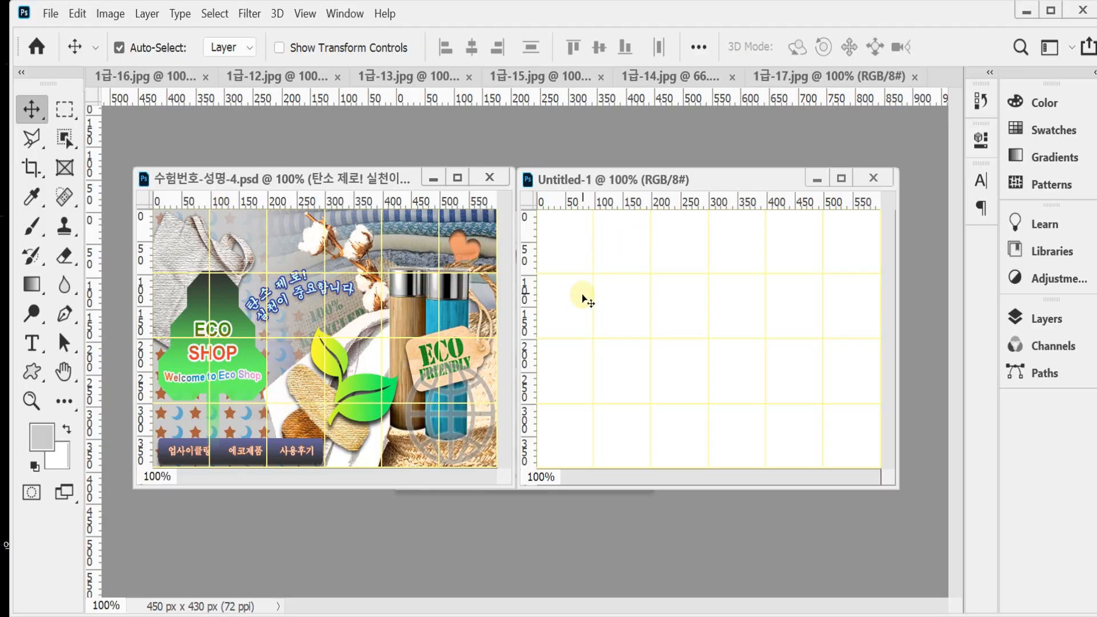
Step: Set the foreground color to #cccccc and fill the new document's background with it
{"action": "left_click", "coordinate": [39, 439]}
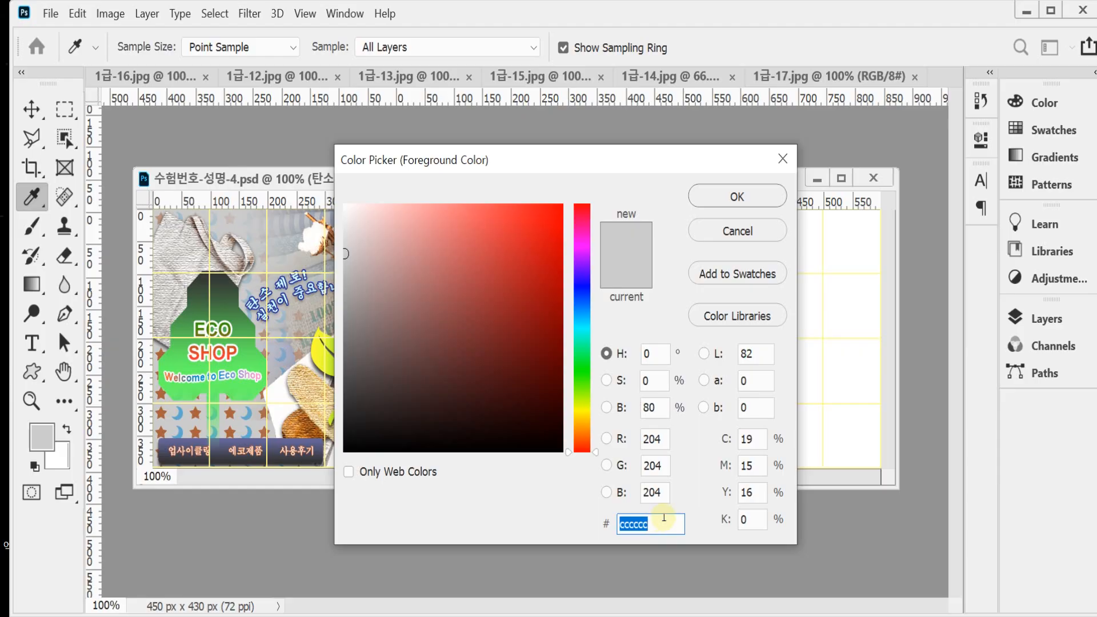
{"action": "type", "text": "ccc"}
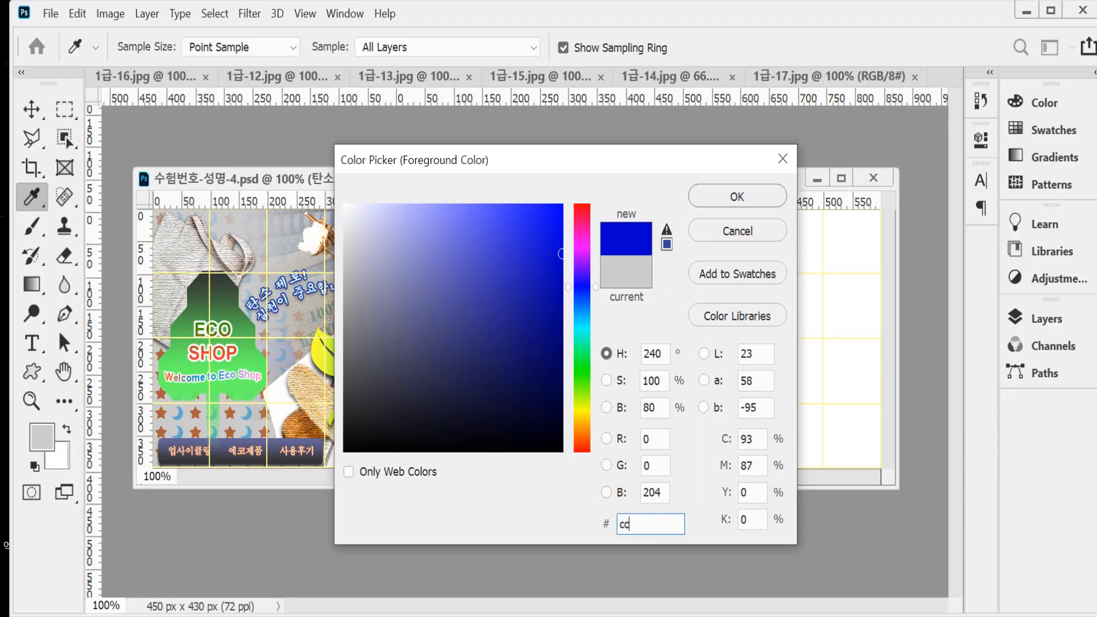
{"action": "left_click", "coordinate": [735, 195]}
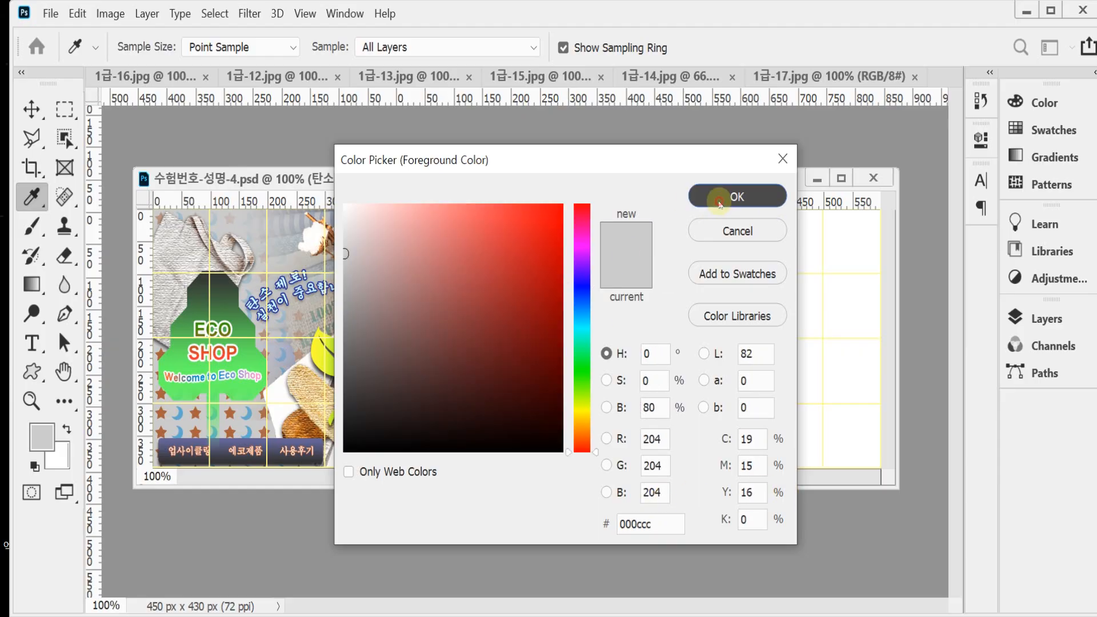
{"action": "key", "text": "v"}
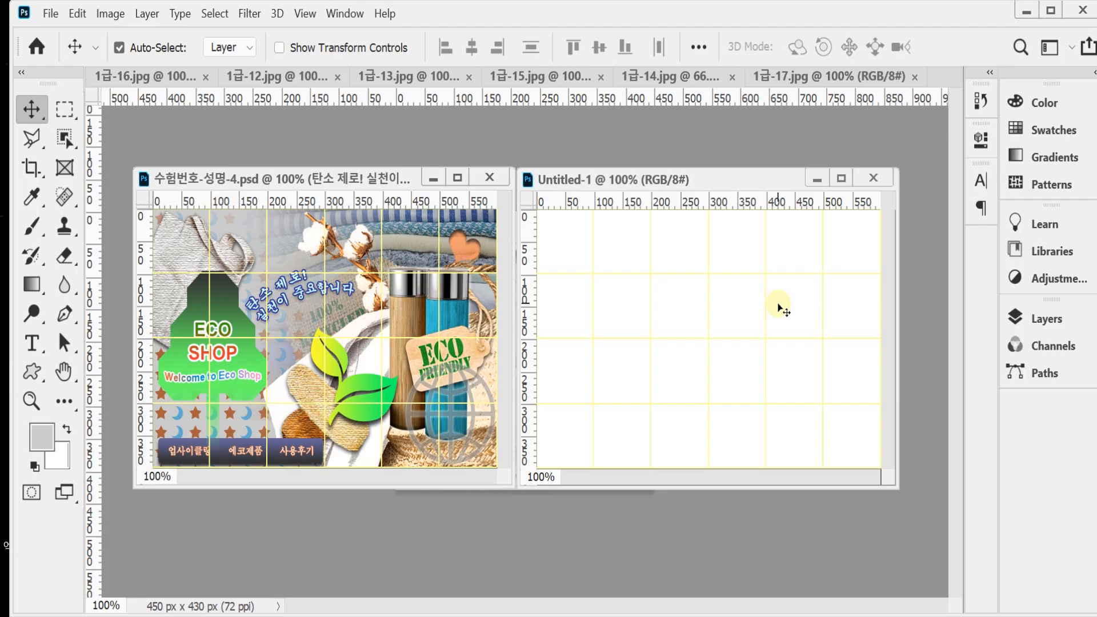
{"action": "key", "text": "alt+Delete"}
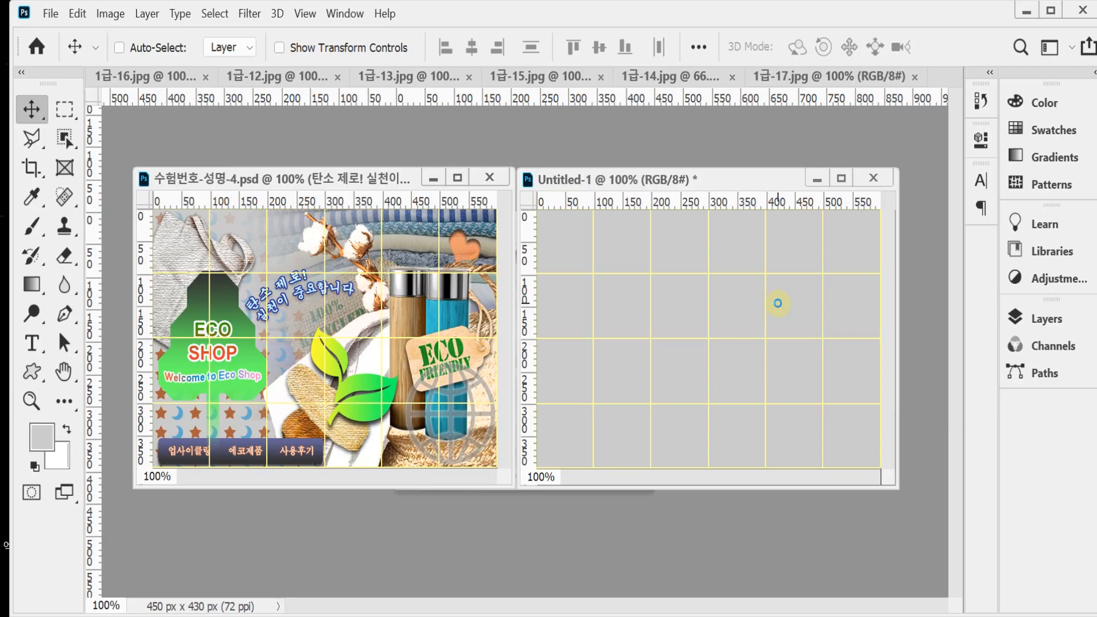
Step: Save the new document as the Photoshop file 수험번호-성명-4 in the desktop's 임시 folder
{"action": "key", "text": "ctrl+s"}
{"action": "scroll", "coordinate": [80, 132], "scroll_direction": "down", "scroll_amount": 3}
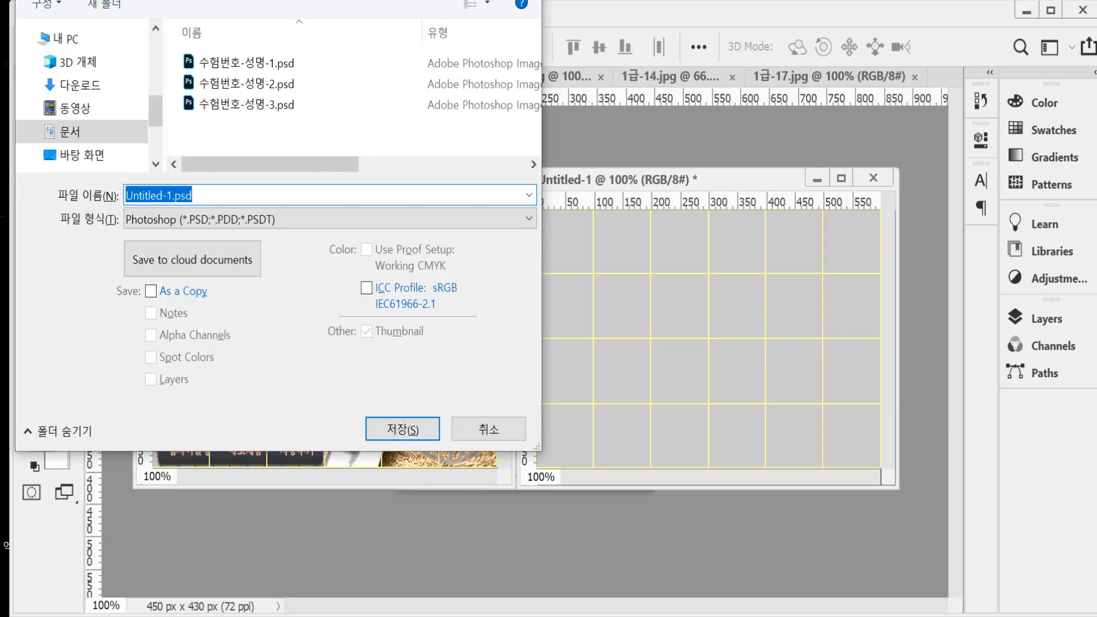
{"action": "left_click", "coordinate": [80, 155]}
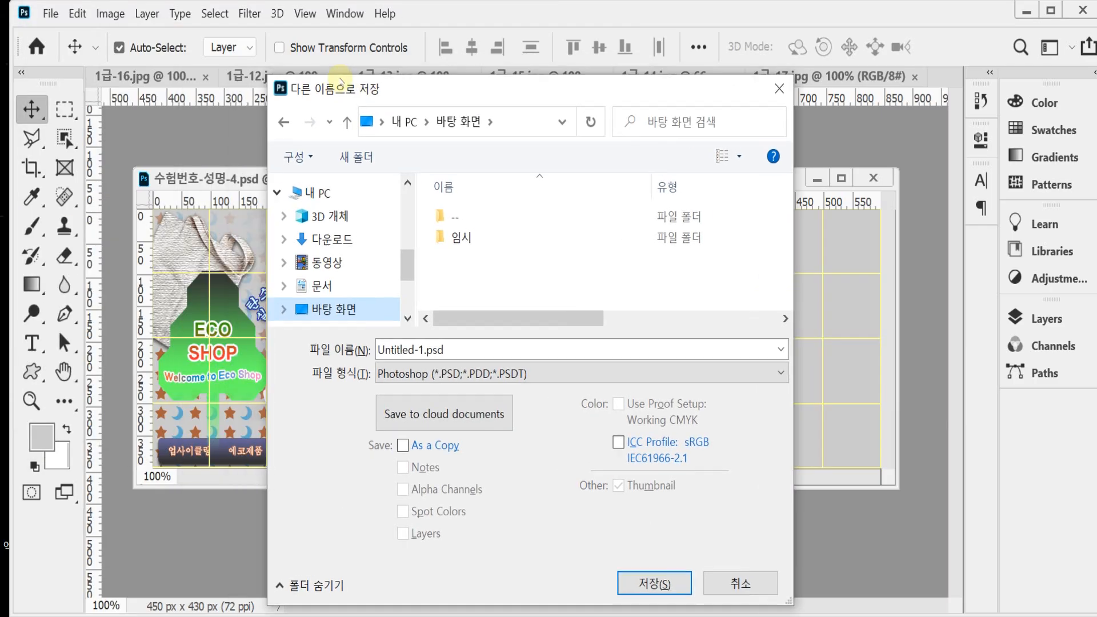
{"action": "left_click", "coordinate": [445, 233]}
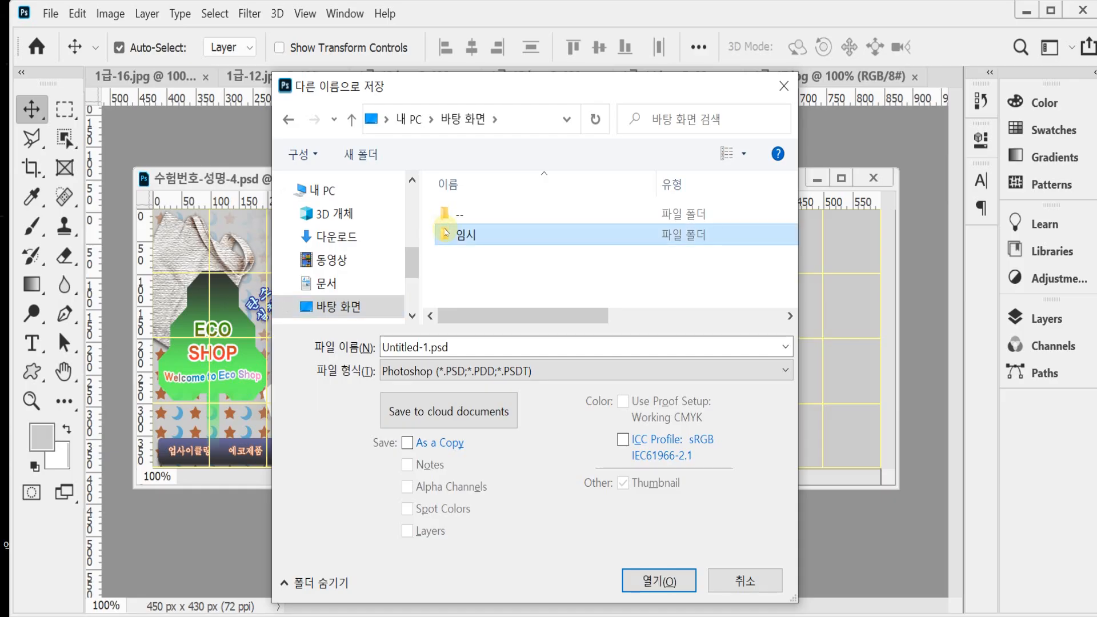
{"action": "double_click", "coordinate": [446, 236]}
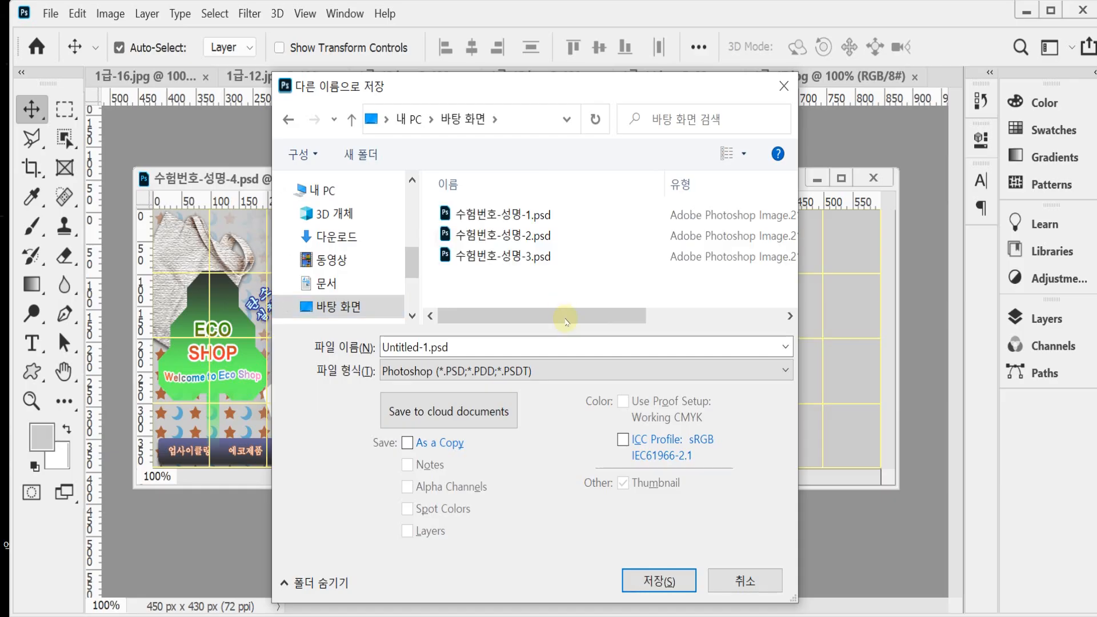
{"action": "left_click", "coordinate": [523, 254]}
{"action": "left_click", "coordinate": [452, 347]}
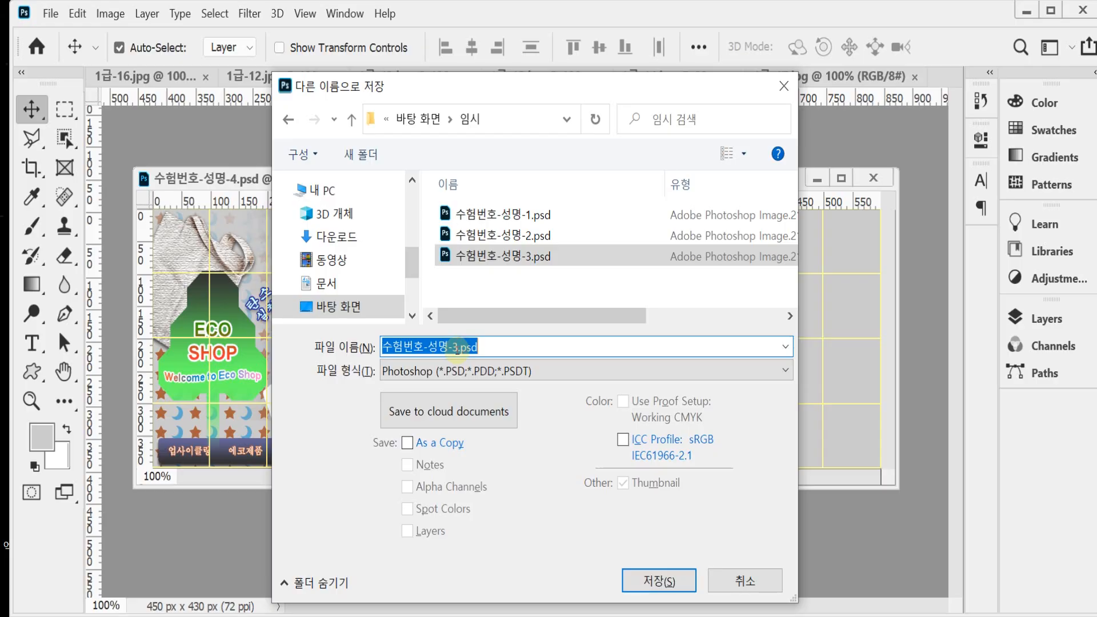
{"action": "left_click_drag", "start_coordinate": [451, 346], "coordinate": [536, 351]}
{"action": "type", "text": "4"}
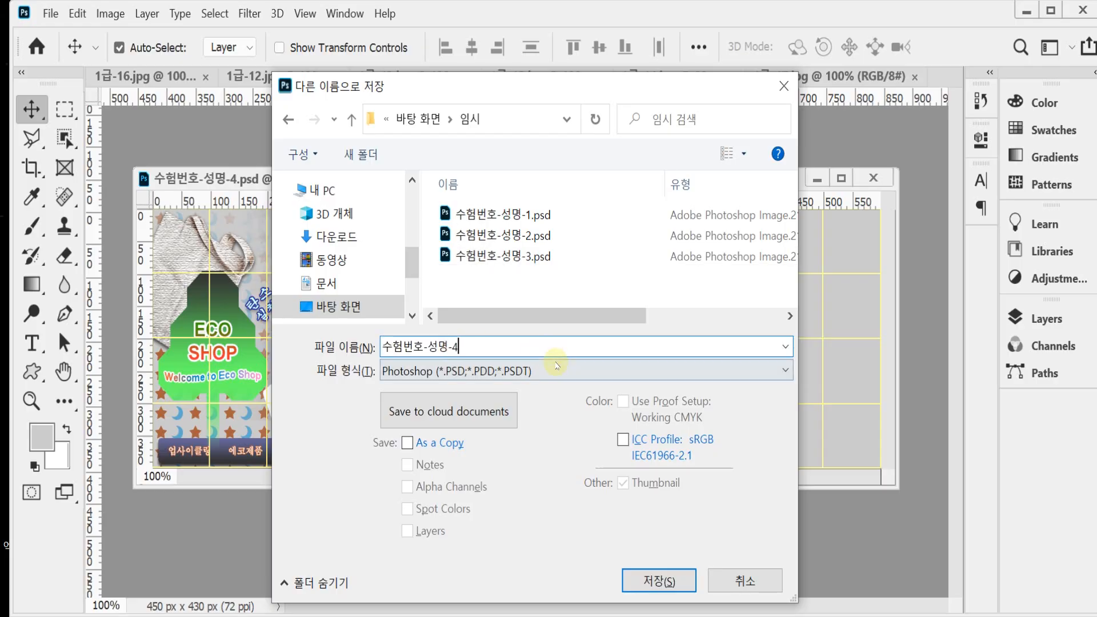
{"action": "left_click", "coordinate": [635, 582]}
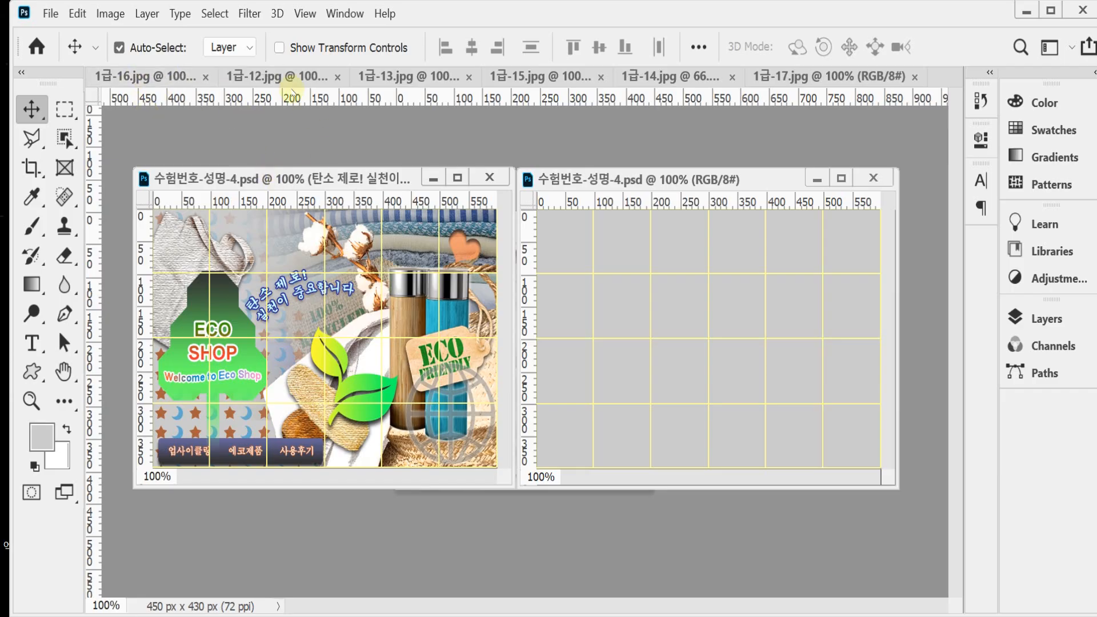
Step: Copy the entire 1급-12.jpg image, close that file, and paste the image into the new document
{"action": "left_click_drag", "start_coordinate": [286, 76], "coordinate": [386, 186]}
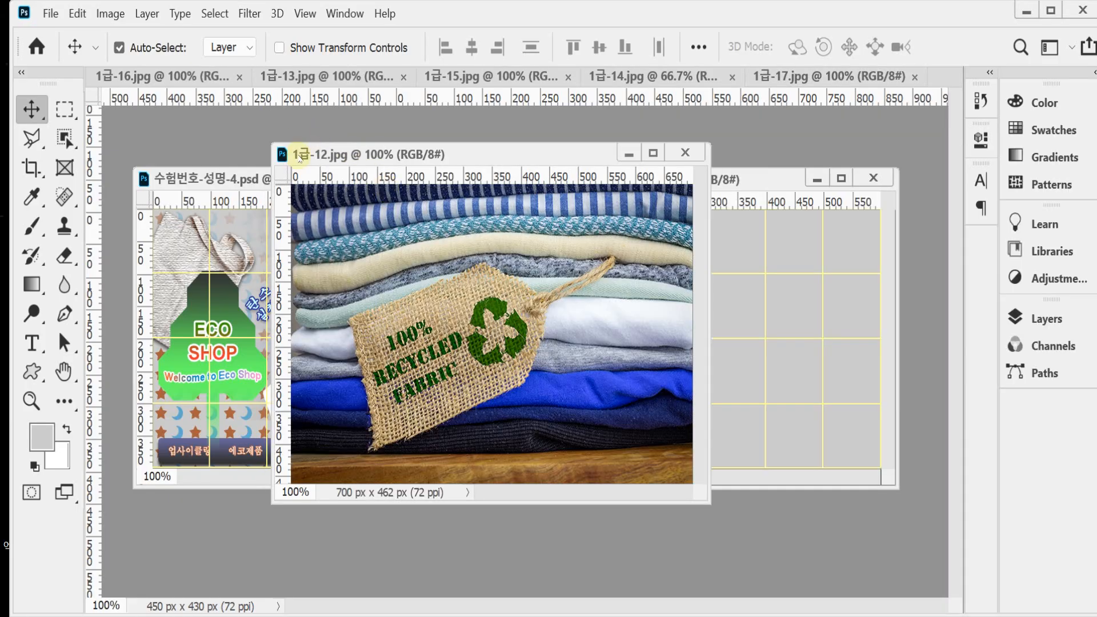
{"action": "key", "text": "ctrl"}
{"action": "key", "text": "ctrl+a"}
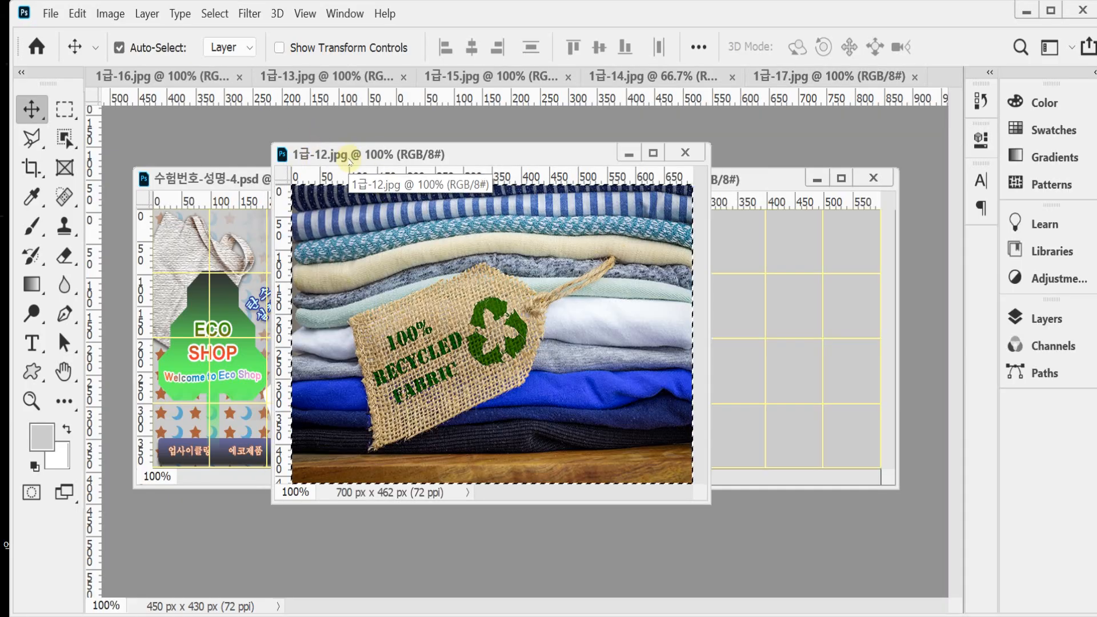
{"action": "key", "text": "ctrl+w"}
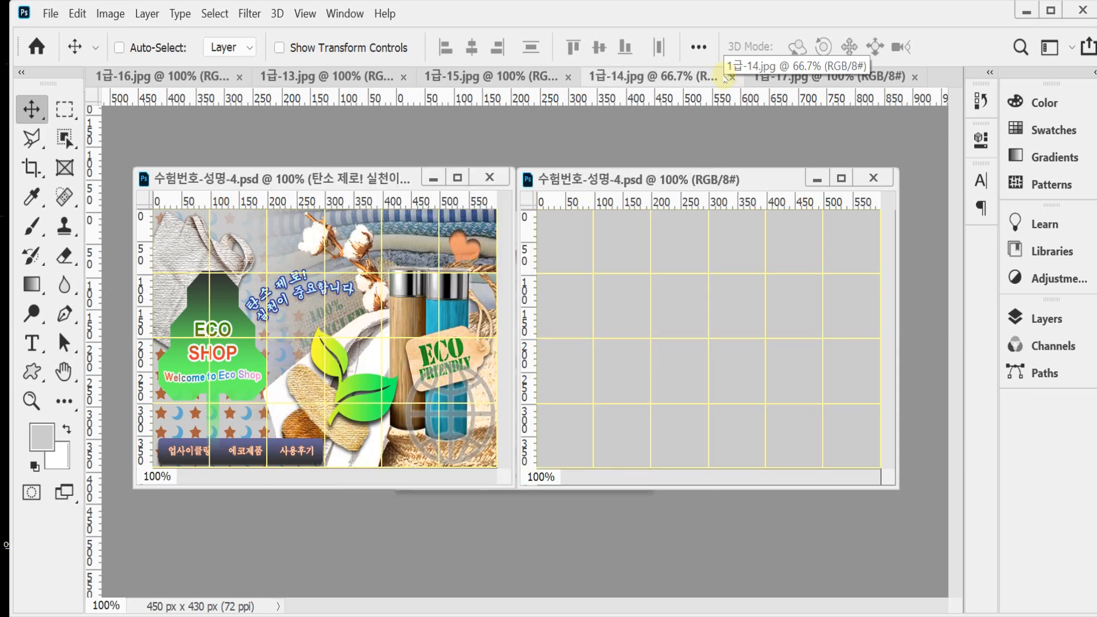
{"action": "key", "text": "ctrl+v"}
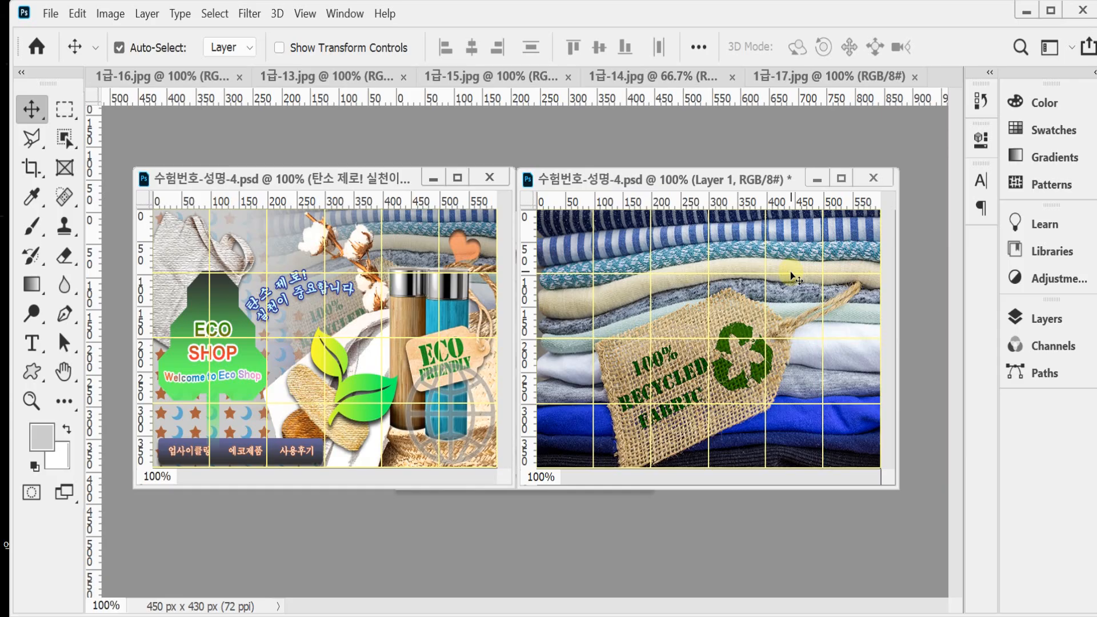
Step: Scale the pasted clothes photo proportionally to 74% and move its center to about X 409 px, Y 149 px
{"action": "key", "text": "ctrl+t"}
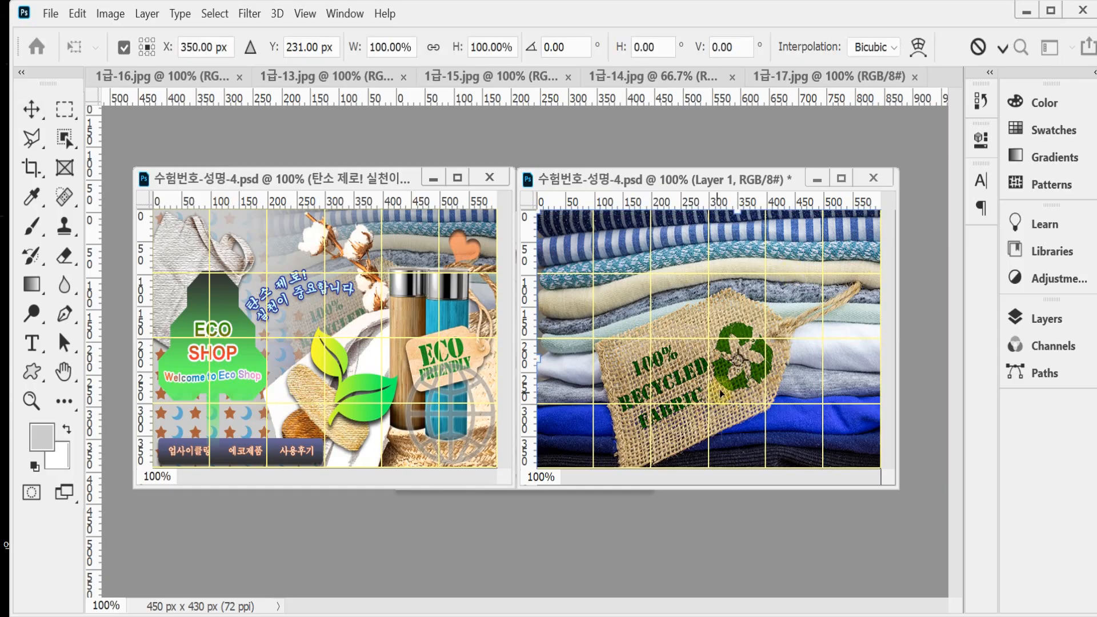
{"action": "left_click", "coordinate": [433, 47]}
{"action": "left_click_drag", "start_coordinate": [348, 51], "coordinate": [321, 54]}
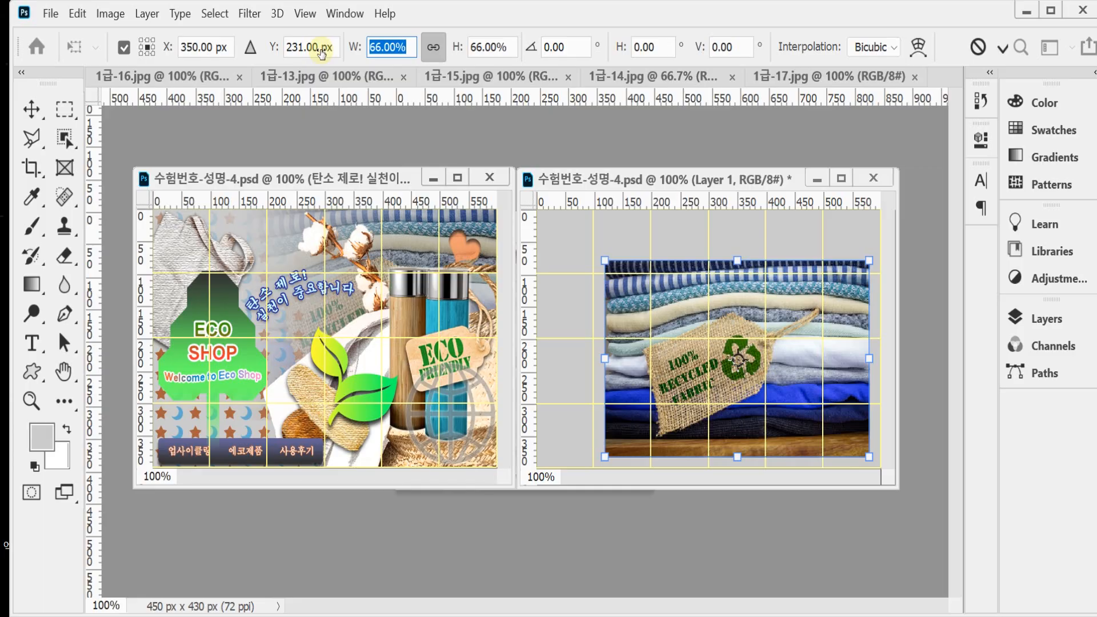
{"action": "left_click_drag", "start_coordinate": [321, 55], "coordinate": [329, 54]}
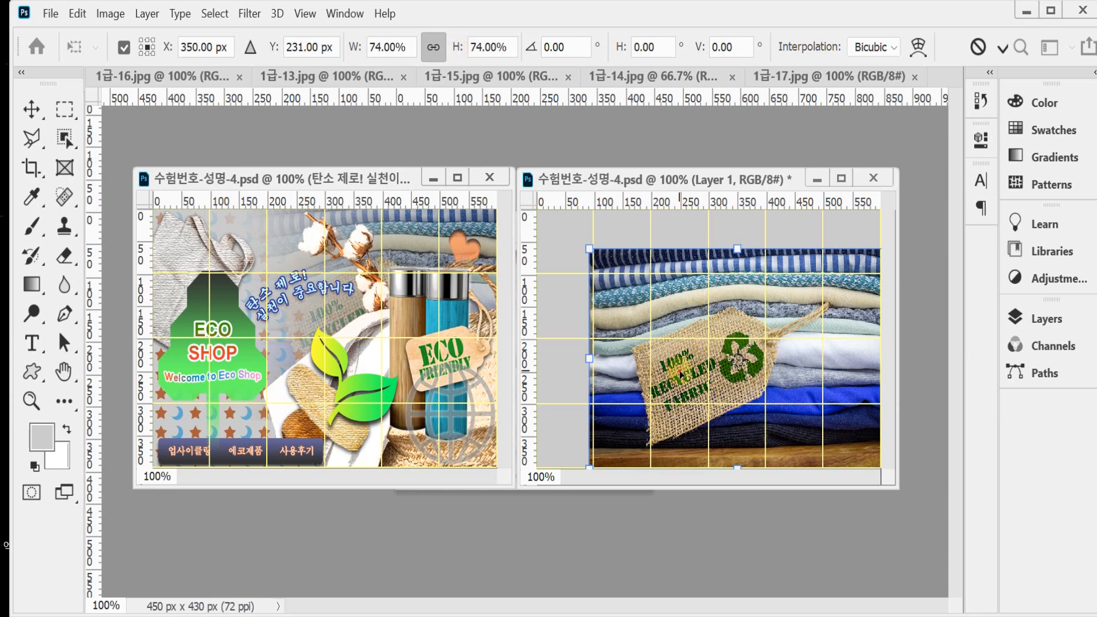
{"action": "left_click_drag", "start_coordinate": [679, 373], "coordinate": [711, 321]}
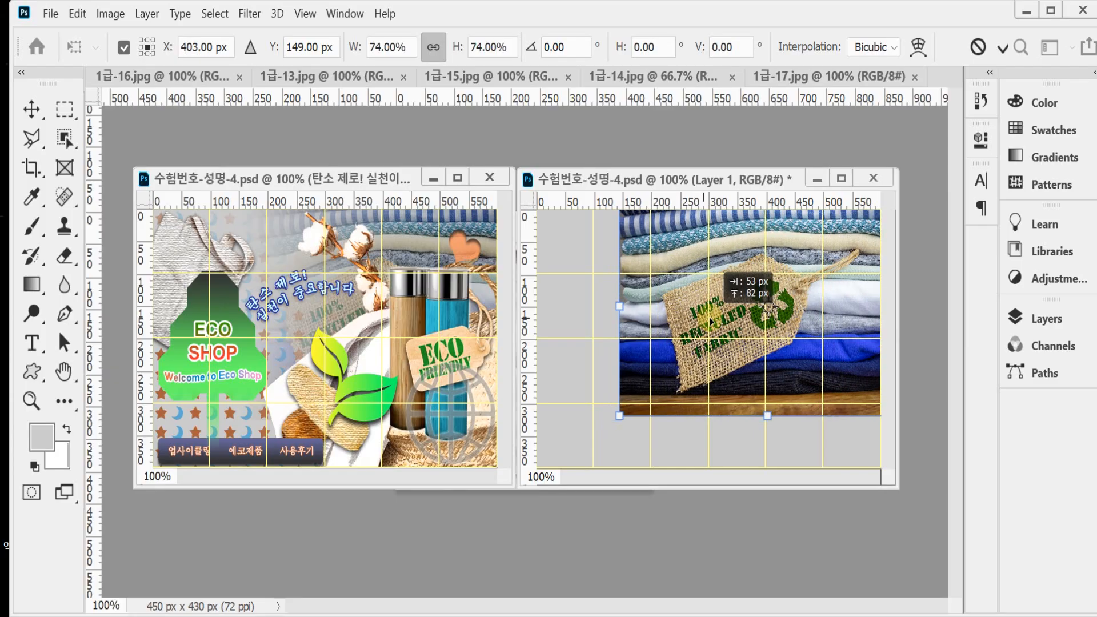
{"action": "left_click_drag", "start_coordinate": [711, 321], "coordinate": [715, 321]}
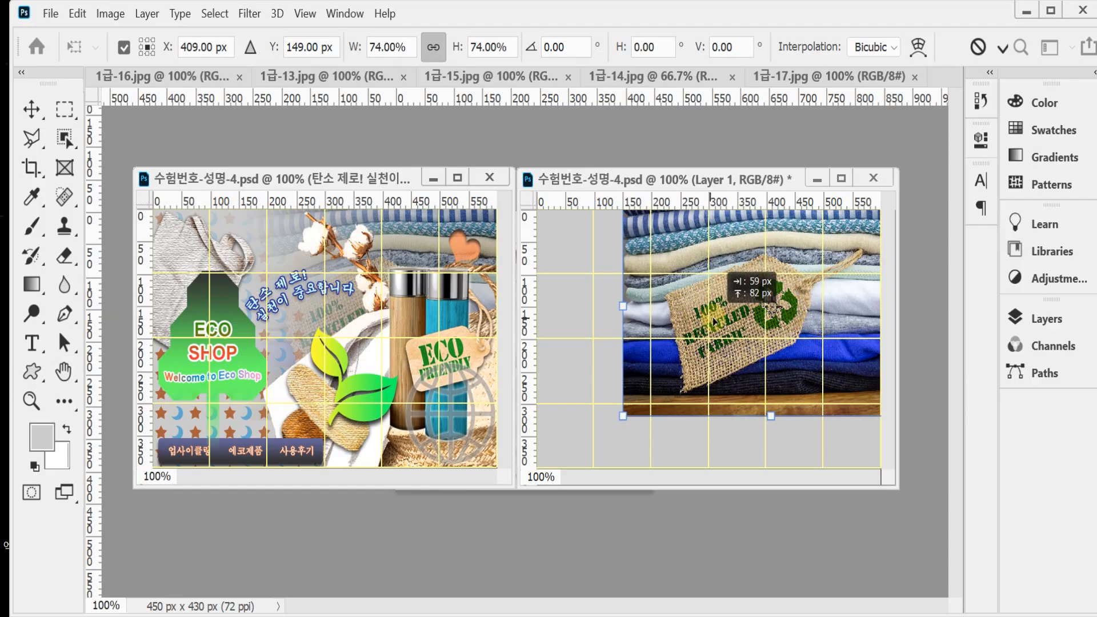
{"action": "key", "text": "Return"}
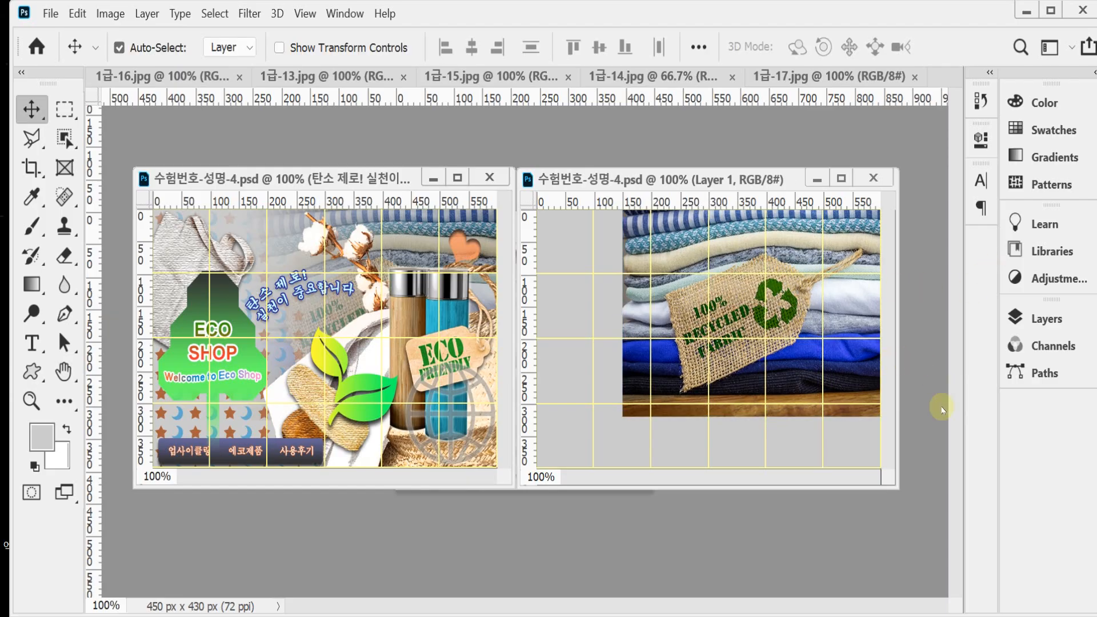
Step: Set the blending mode of the clothes photo layer to Multiply
{"action": "left_click", "coordinate": [1045, 318]}
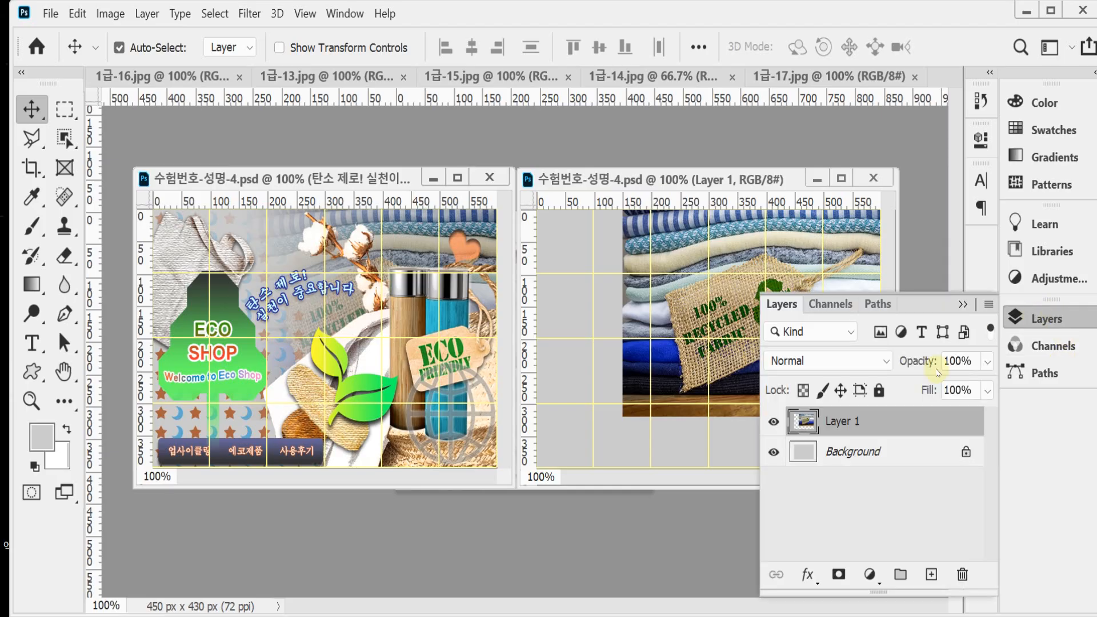
{"action": "left_click", "coordinate": [844, 361]}
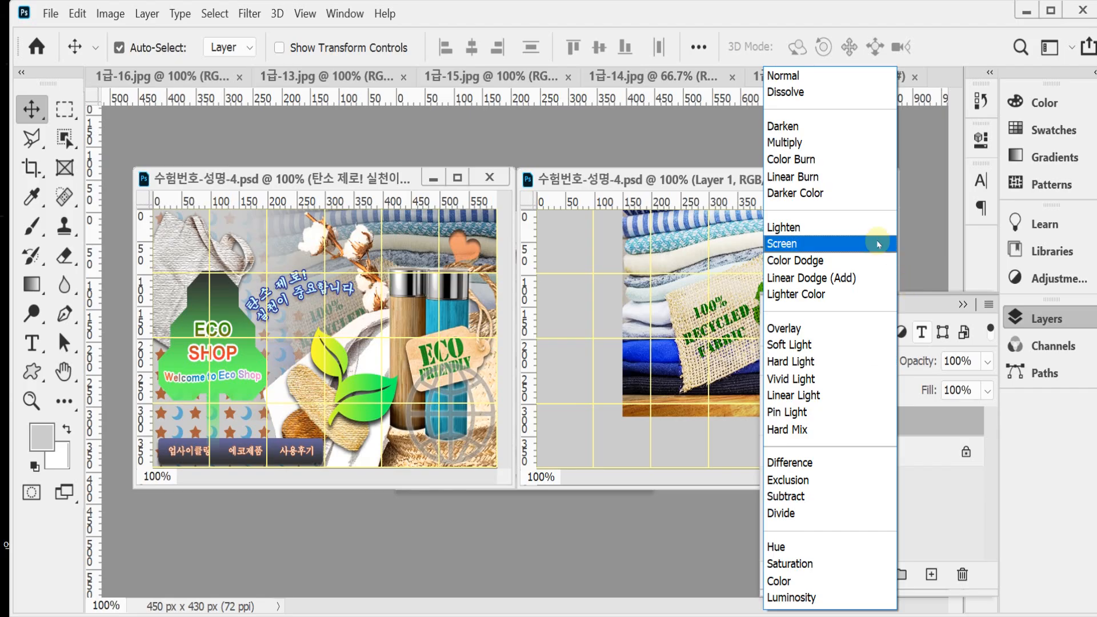
{"action": "left_click", "coordinate": [833, 142]}
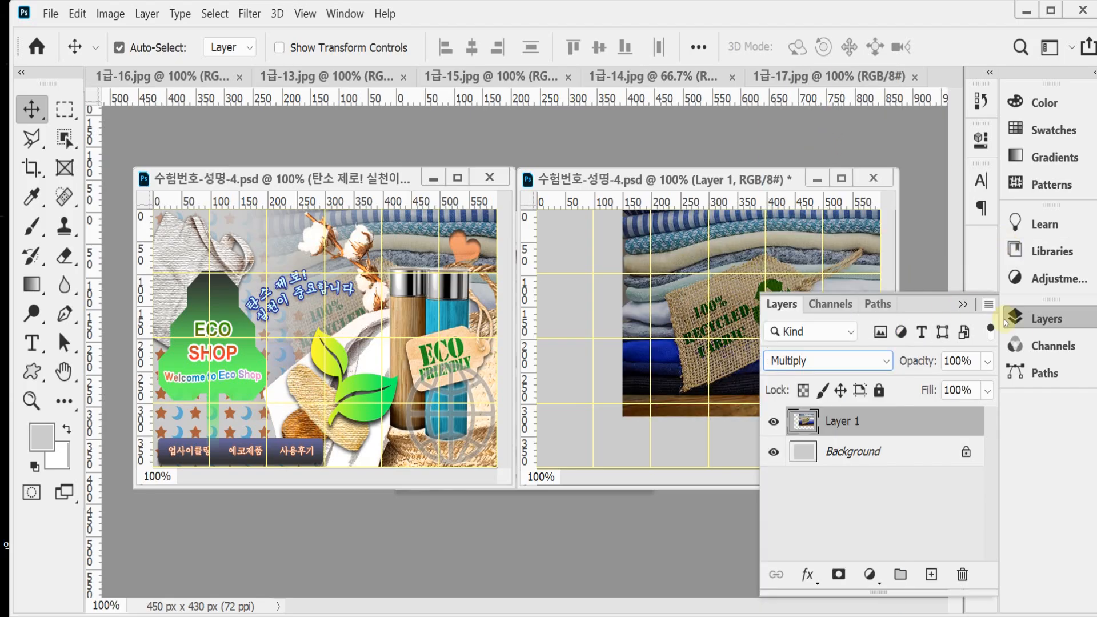
{"action": "left_click", "coordinate": [1044, 320]}
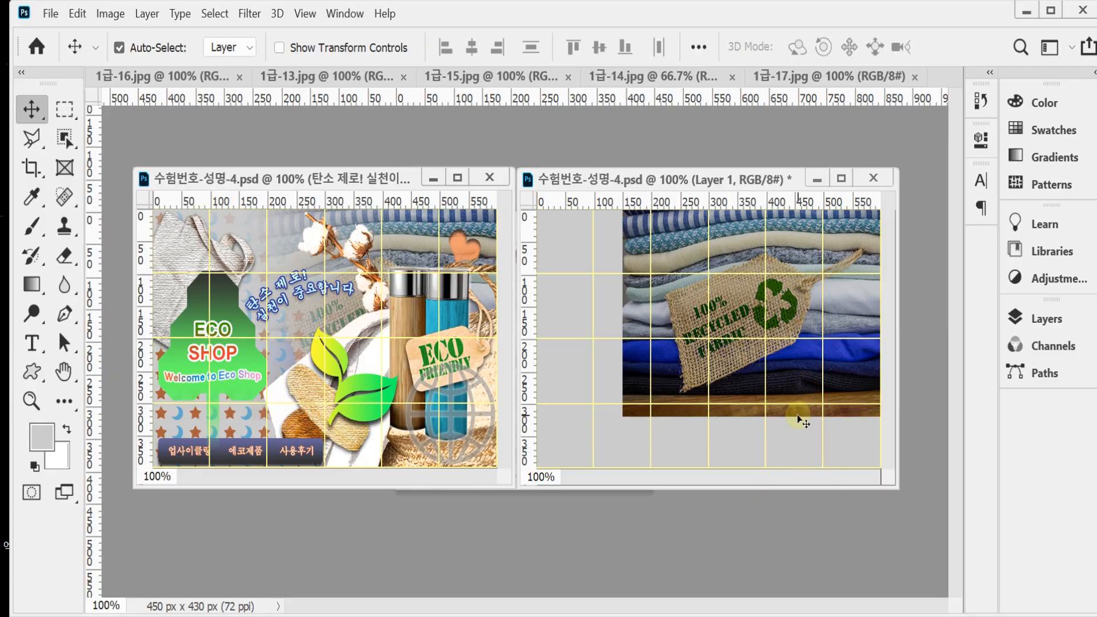
Step: Add a layer mask to the clothes photo layer and fade its left side with a horizontal black-to-white linear gradient
{"action": "left_click", "coordinate": [1028, 318]}
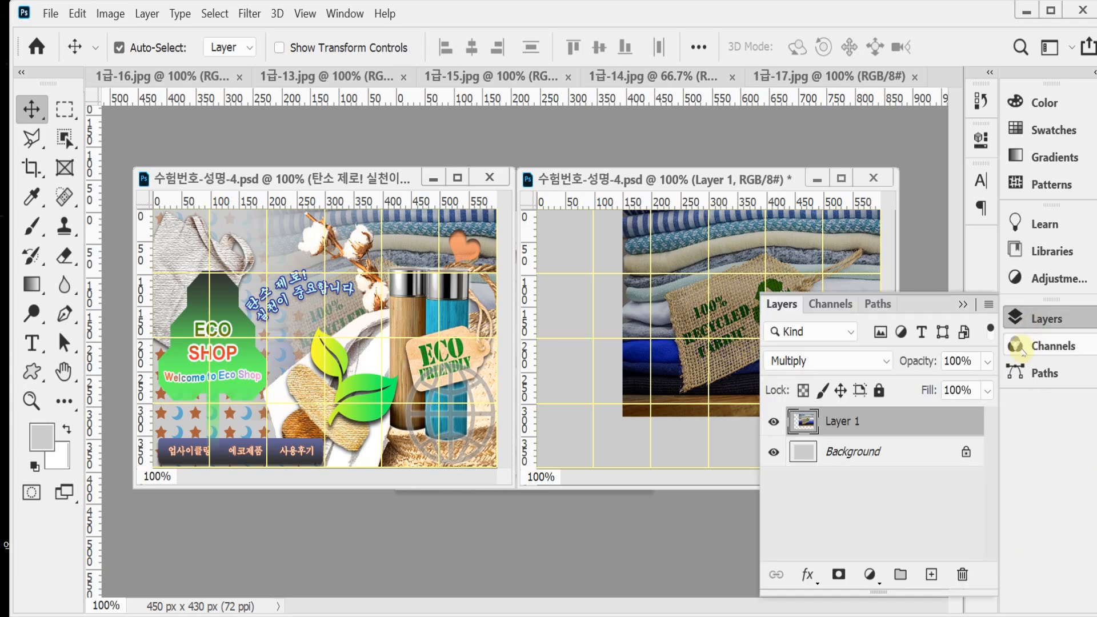
{"action": "left_click", "coordinate": [836, 574]}
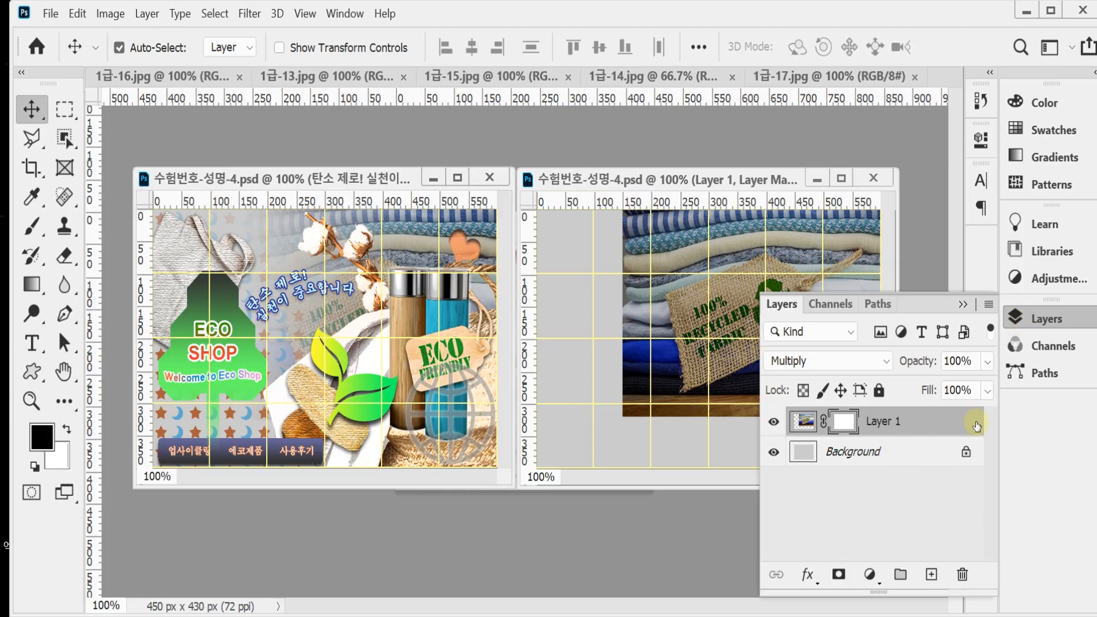
{"action": "left_click", "coordinate": [1022, 318]}
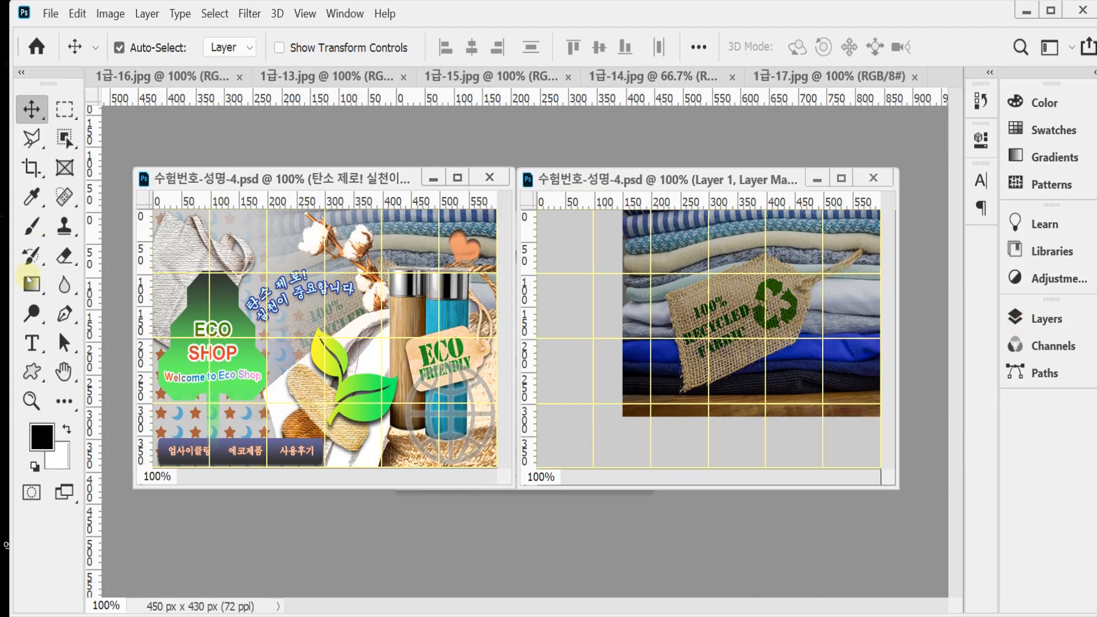
{"action": "left_click", "coordinate": [29, 281]}
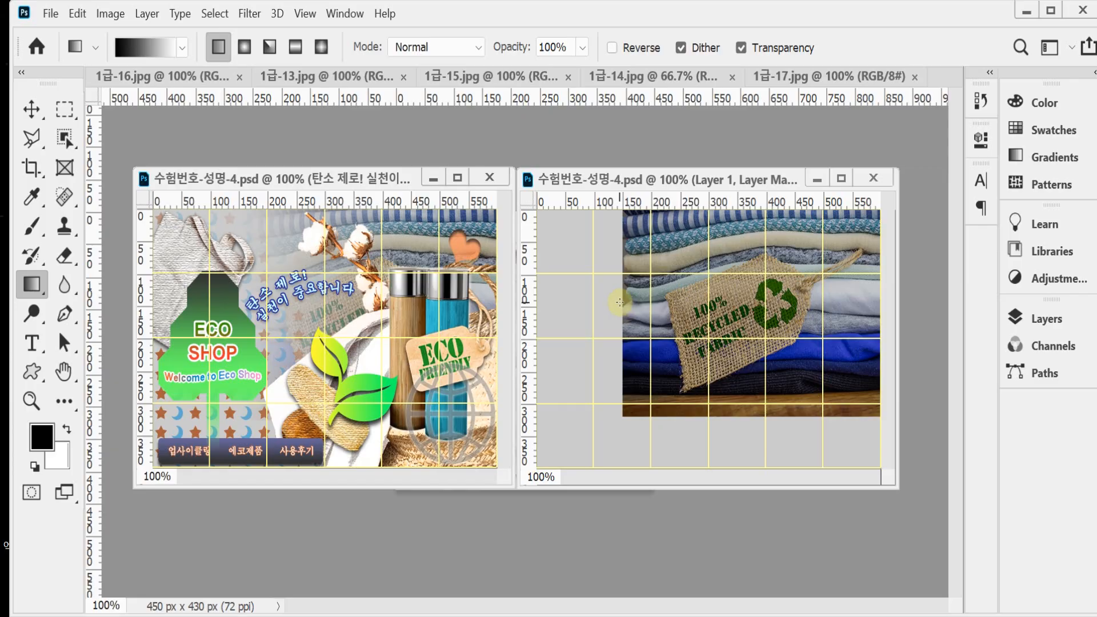
{"action": "left_click_drag", "start_coordinate": [619, 301], "coordinate": [816, 300]}
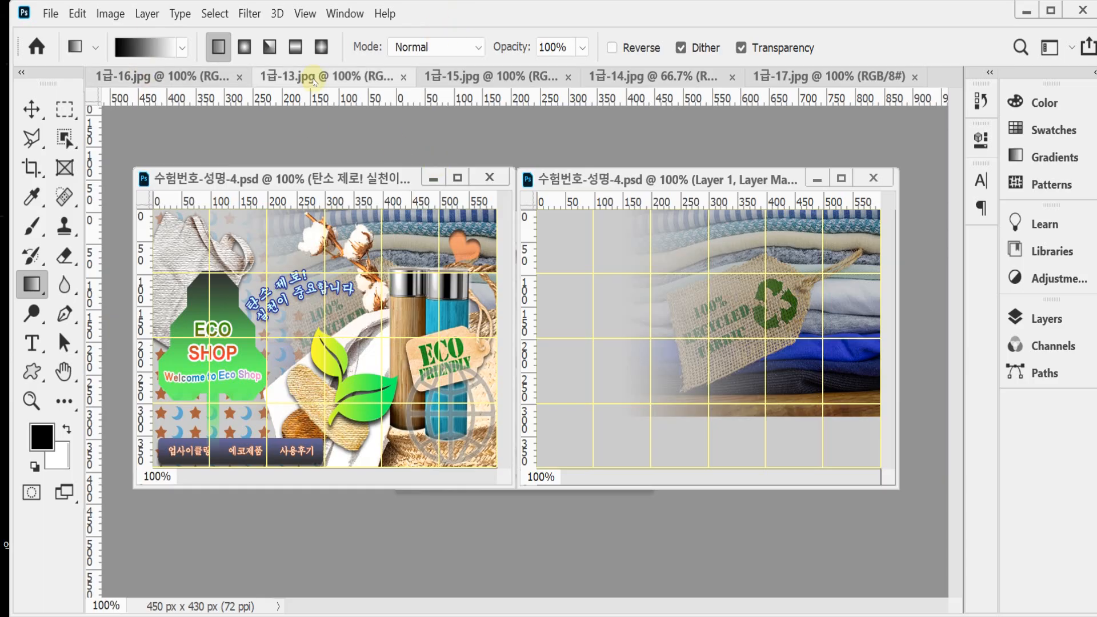
Step: Float the 1급-13.jpg window and select the gray backdrop around the basket with the Magic Wand in add-to-selection mode, including the handle gaps
{"action": "left_click_drag", "start_coordinate": [340, 121], "coordinate": [392, 80]}
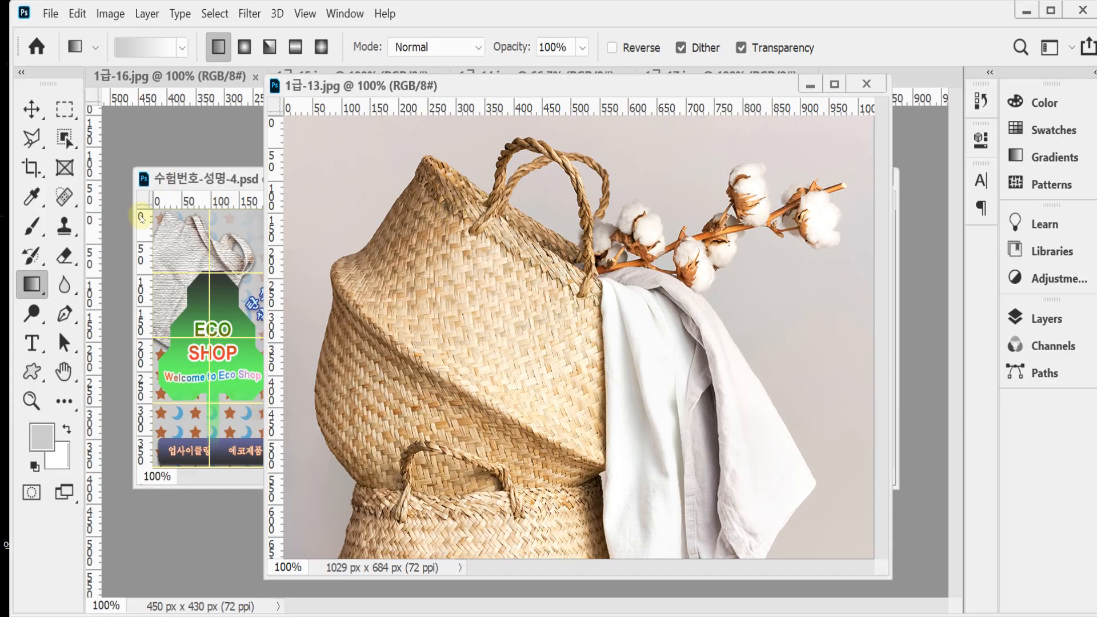
{"action": "left_click", "coordinate": [65, 139]}
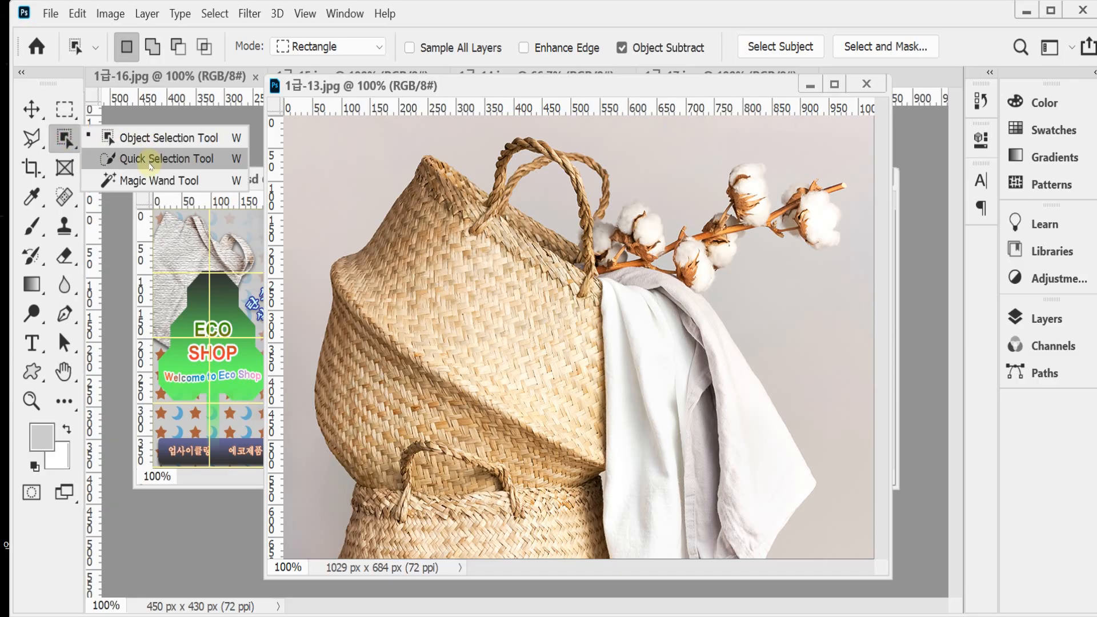
{"action": "left_click", "coordinate": [150, 180]}
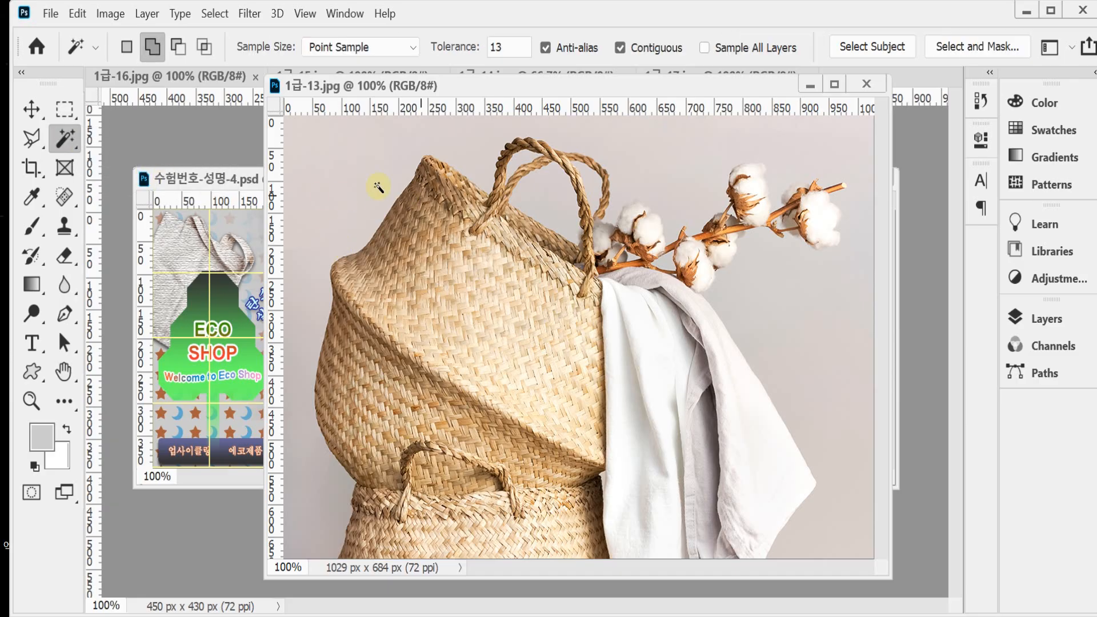
{"action": "left_click", "coordinate": [150, 48]}
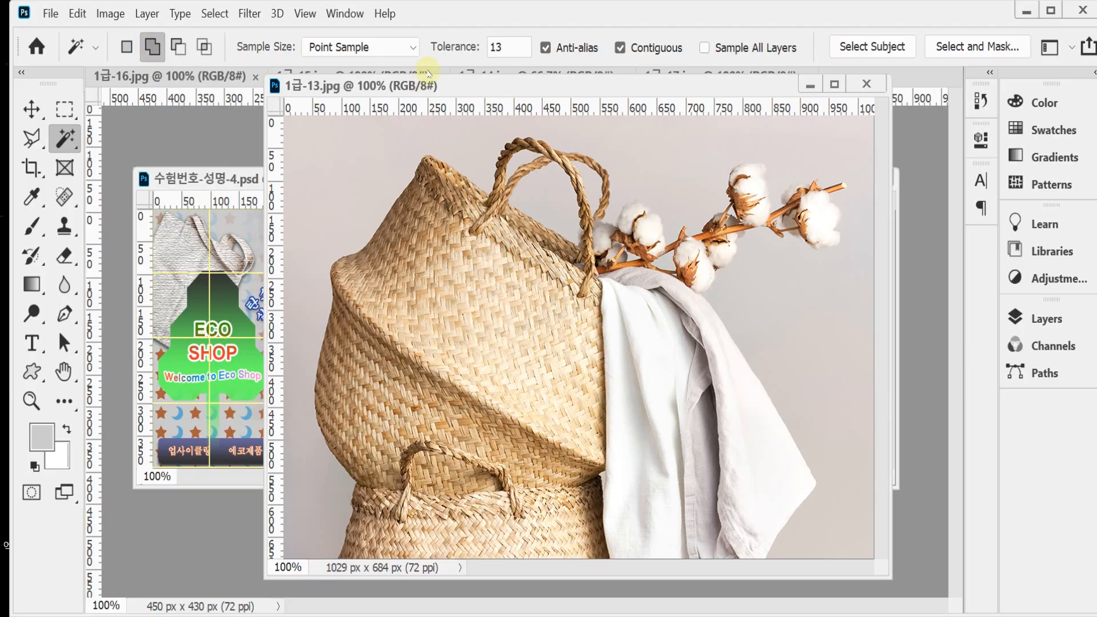
{"action": "left_click", "coordinate": [373, 181]}
{"action": "left_click", "coordinate": [563, 205]}
{"action": "left_click", "coordinate": [527, 160]}
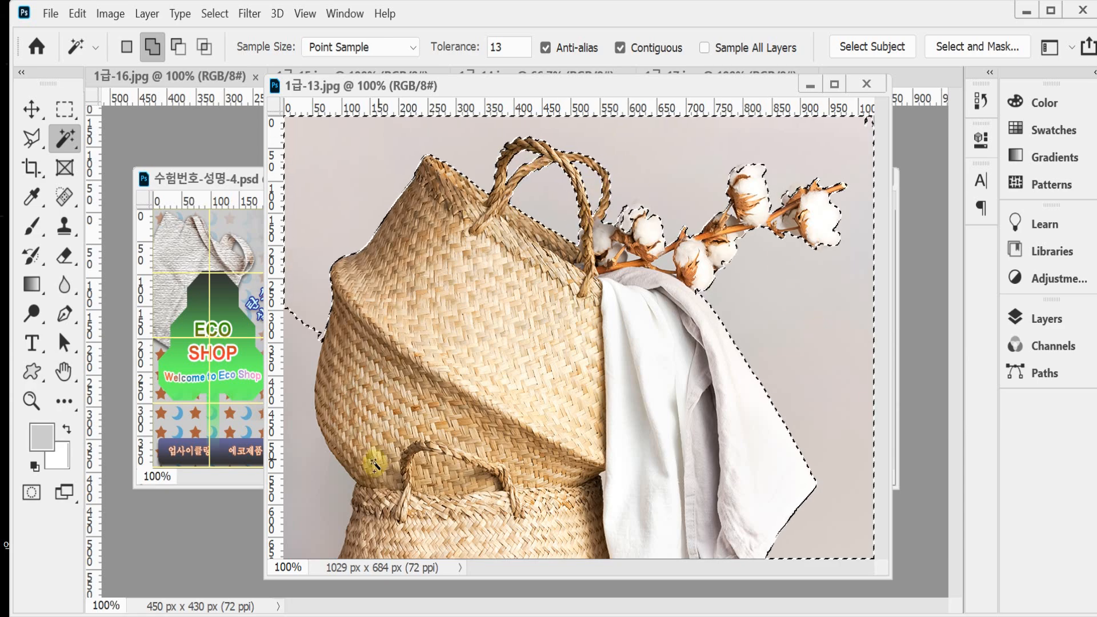
{"action": "left_click", "coordinate": [302, 425]}
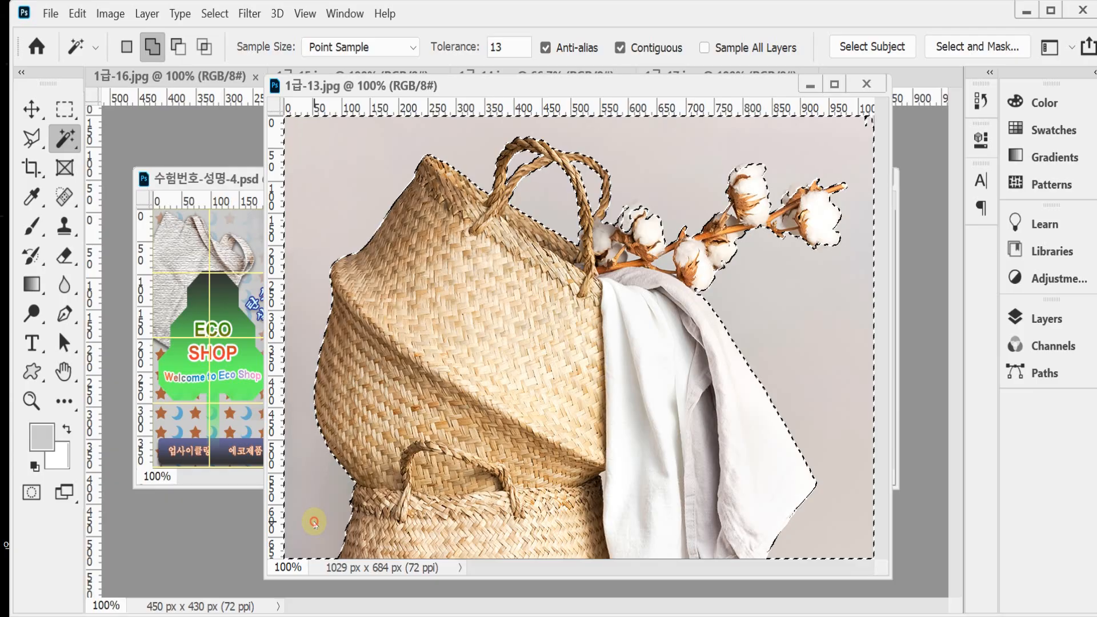
Step: Add the remaining small backdrop areas around the cotton branch to the selection with the Magic Wand
{"action": "scroll", "coordinate": [688, 251], "scroll_direction": "up", "scroll_amount": 1}
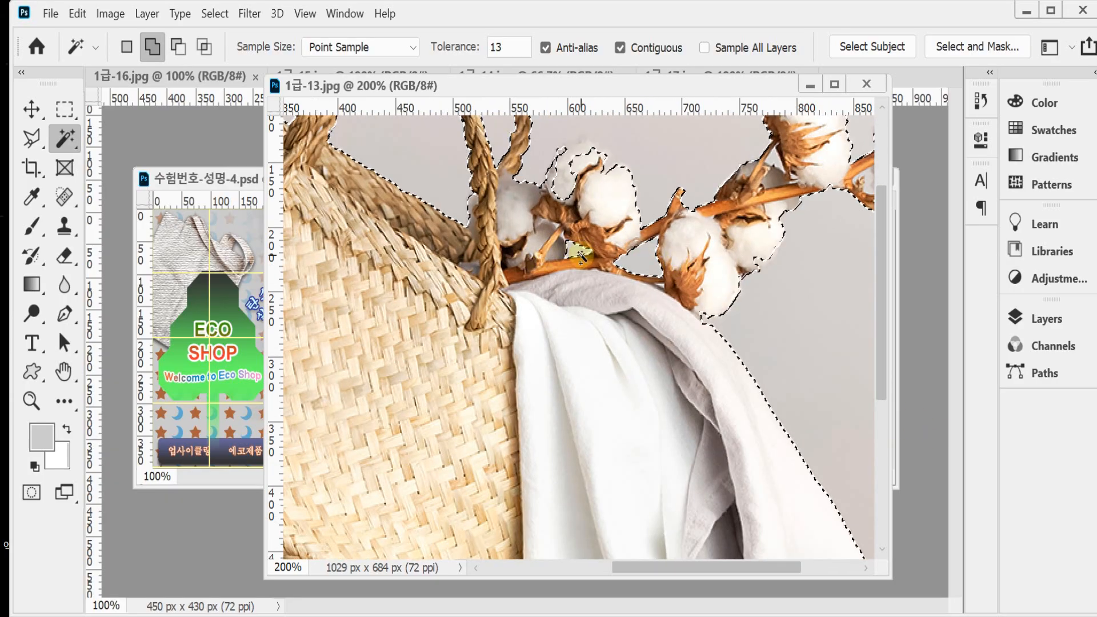
{"action": "left_click_drag", "start_coordinate": [778, 281], "coordinate": [760, 360]}
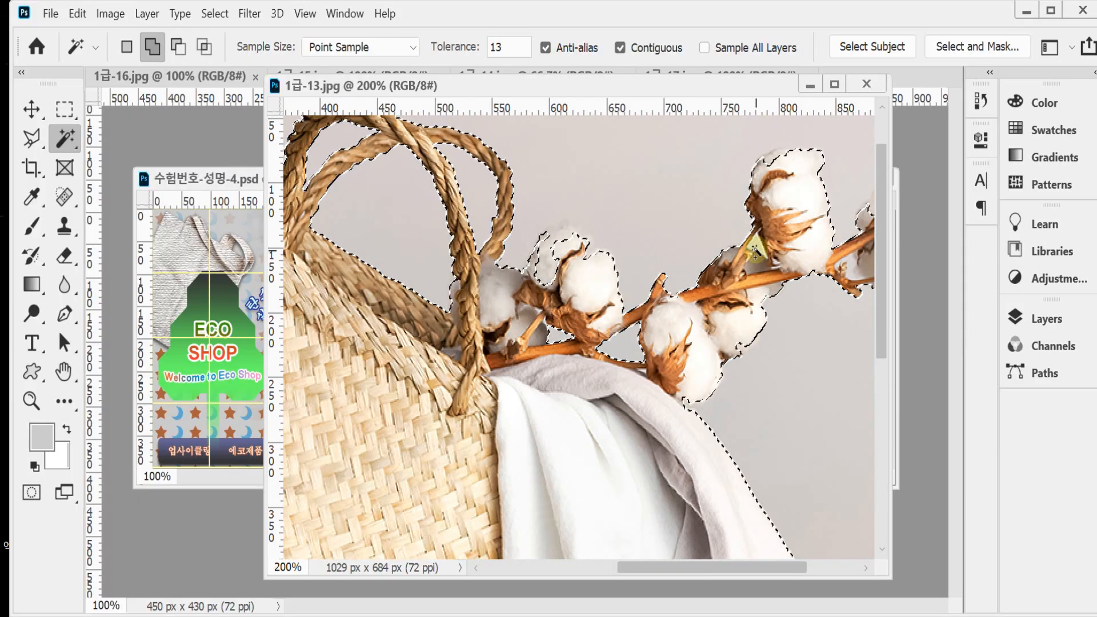
{"action": "left_click", "coordinate": [856, 266]}
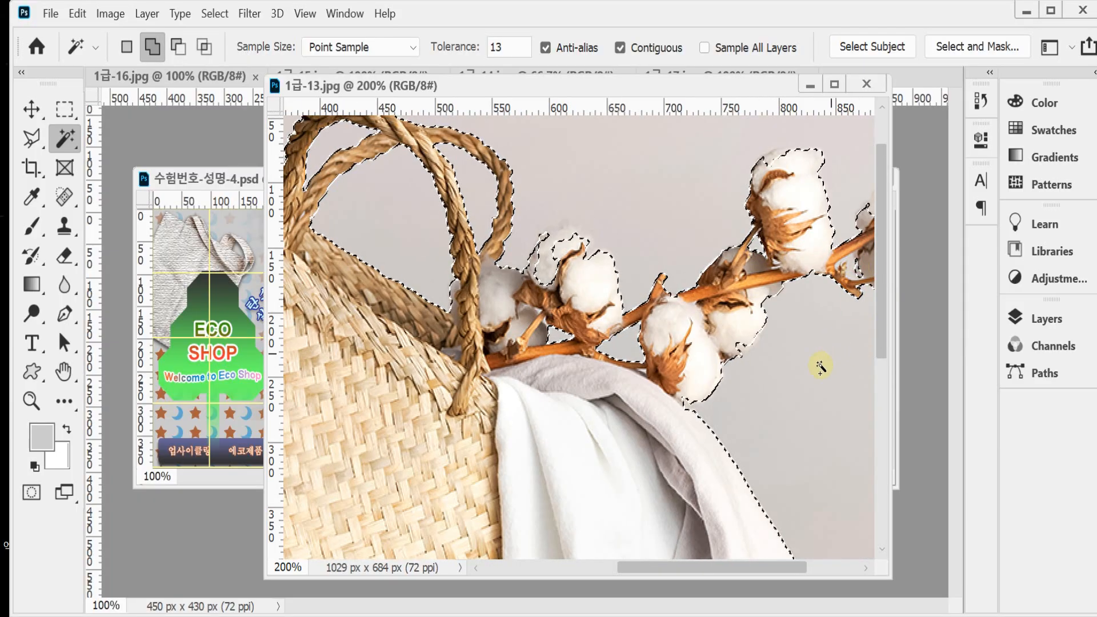
{"action": "left_click", "coordinate": [793, 358], "text": "alt"}
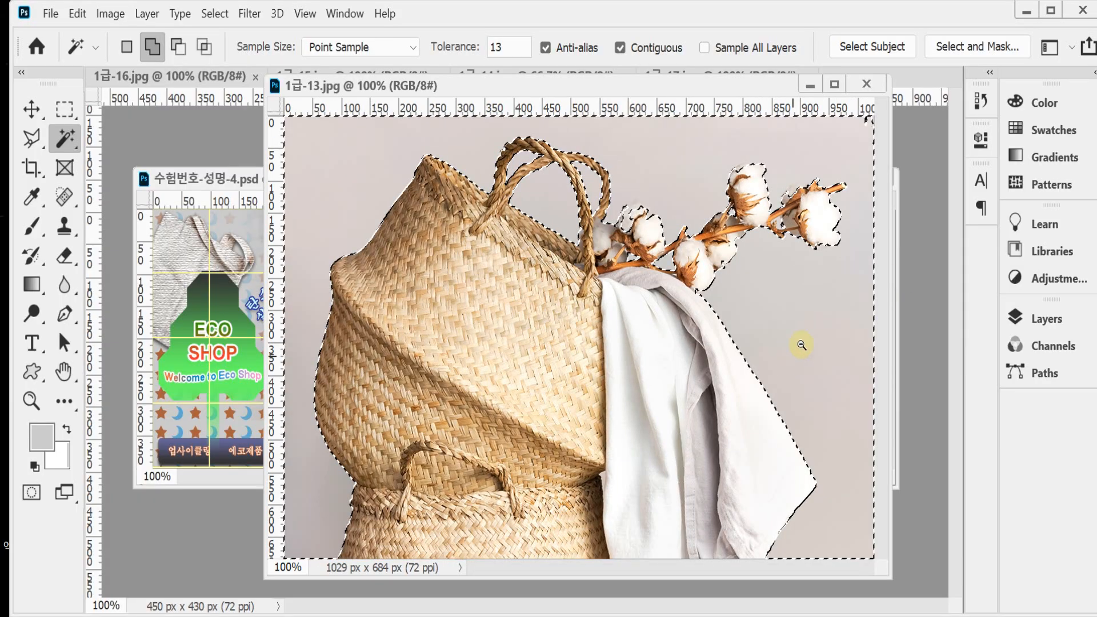
{"action": "left_click", "coordinate": [775, 226]}
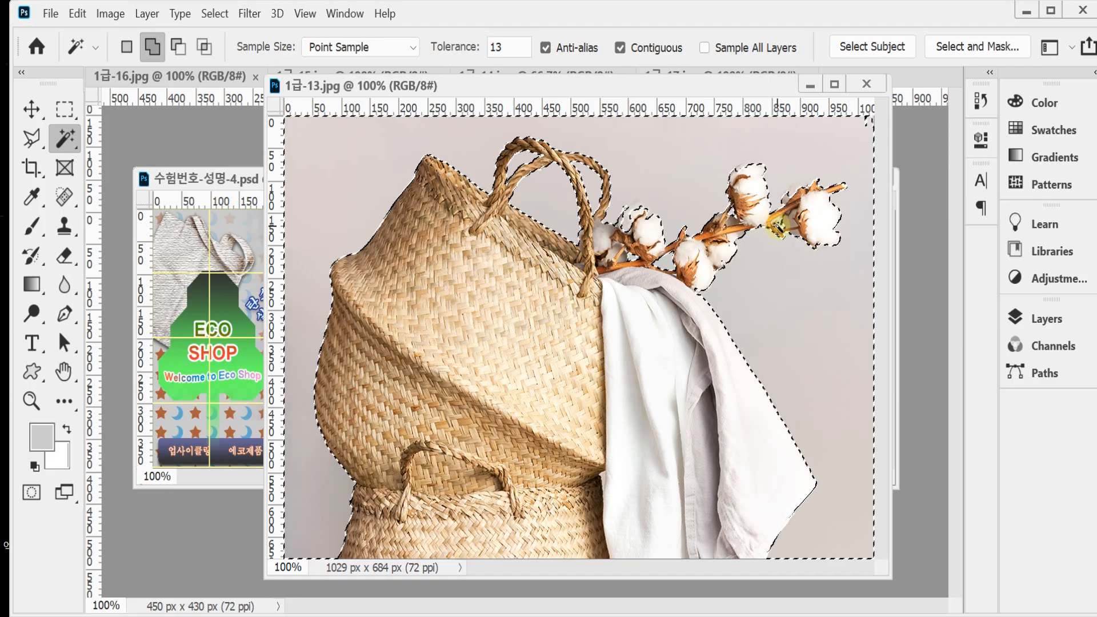
Step: Subtract the wrongly included cotton boll beside the basket handle from the backdrop selection with the Quick Selection tool
{"action": "scroll", "coordinate": [679, 265], "scroll_direction": "up", "scroll_amount": 1}
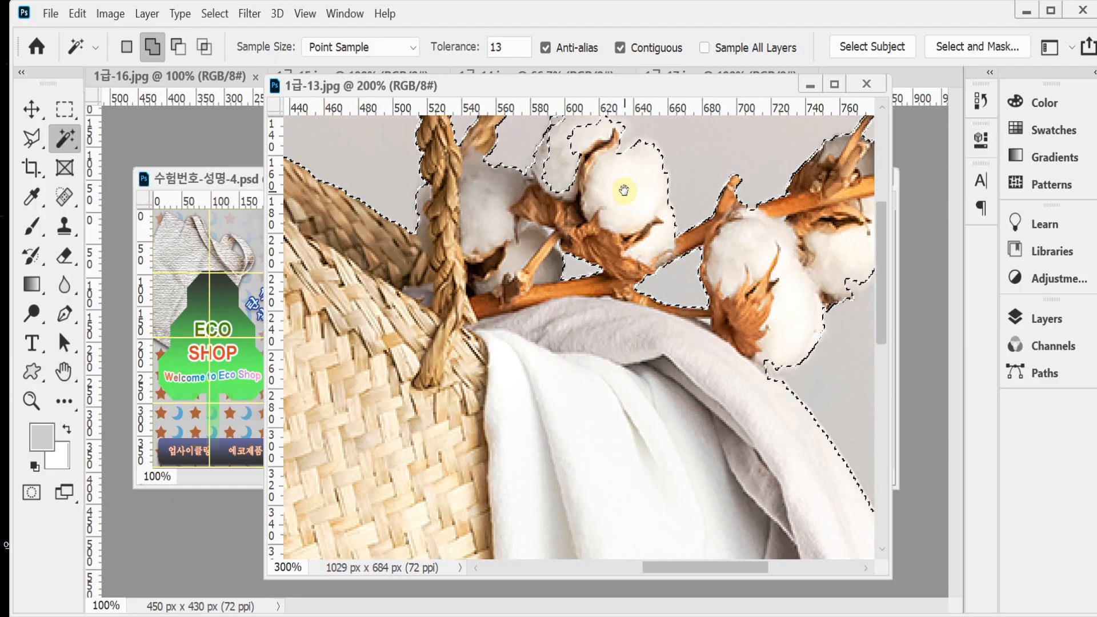
{"action": "scroll", "coordinate": [625, 188], "scroll_direction": "up", "scroll_amount": 1}
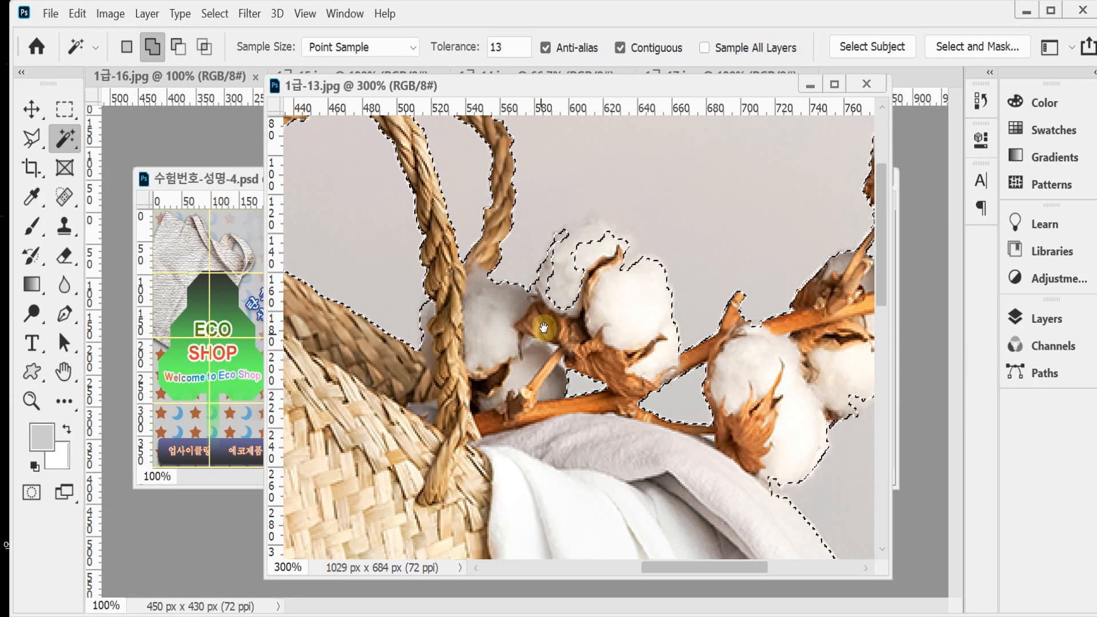
{"action": "left_click_drag", "start_coordinate": [544, 326], "coordinate": [547, 340]}
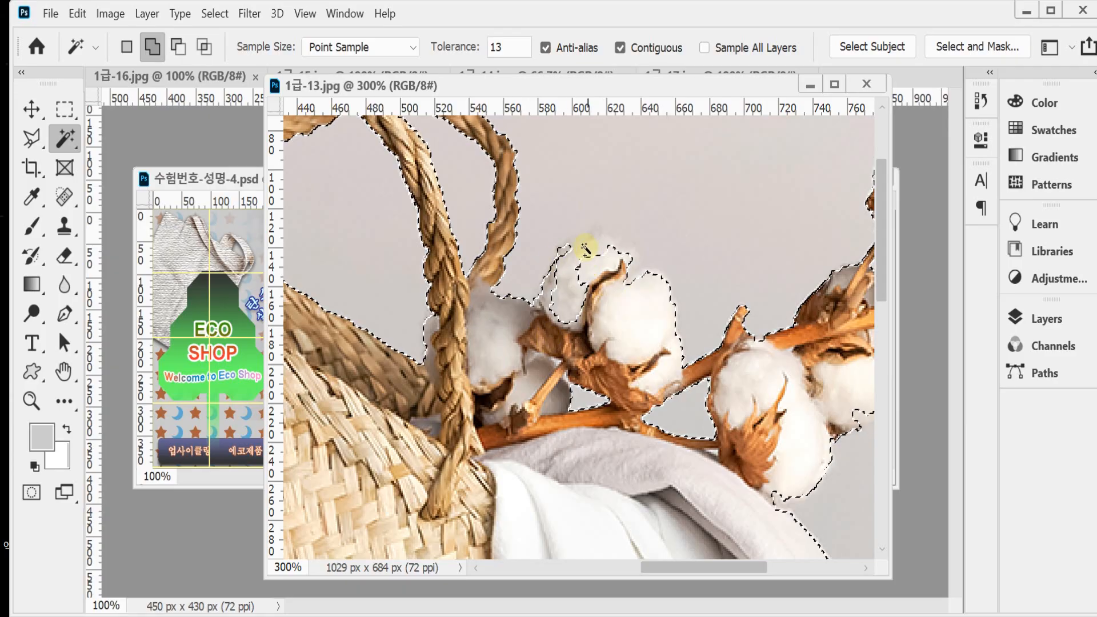
{"action": "right_click", "coordinate": [65, 138]}
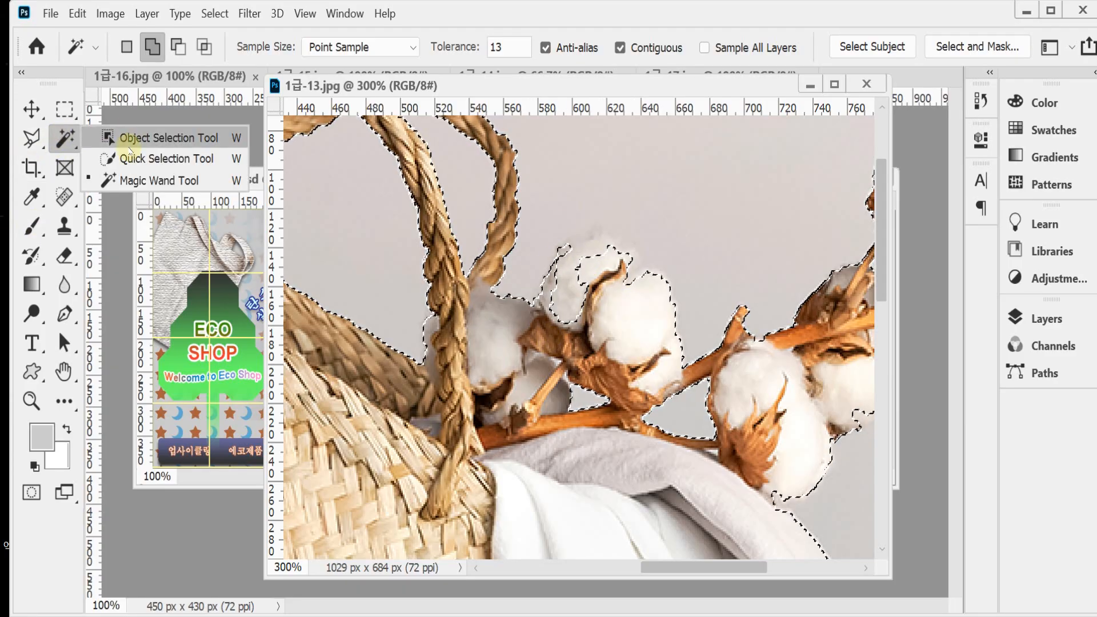
{"action": "left_click", "coordinate": [145, 156]}
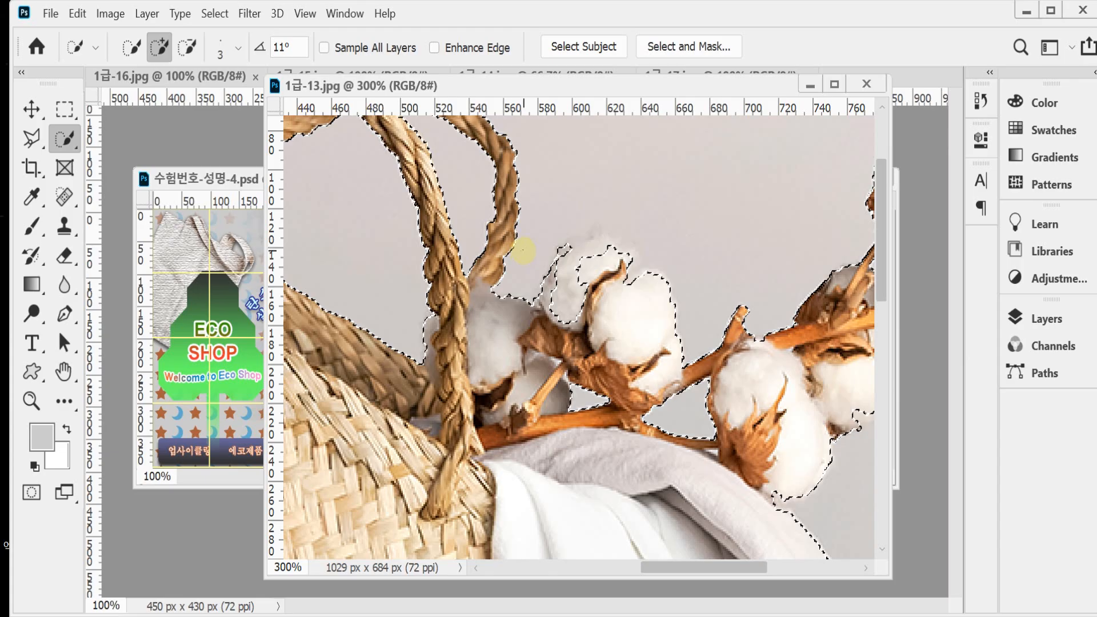
{"action": "left_click", "coordinate": [188, 46]}
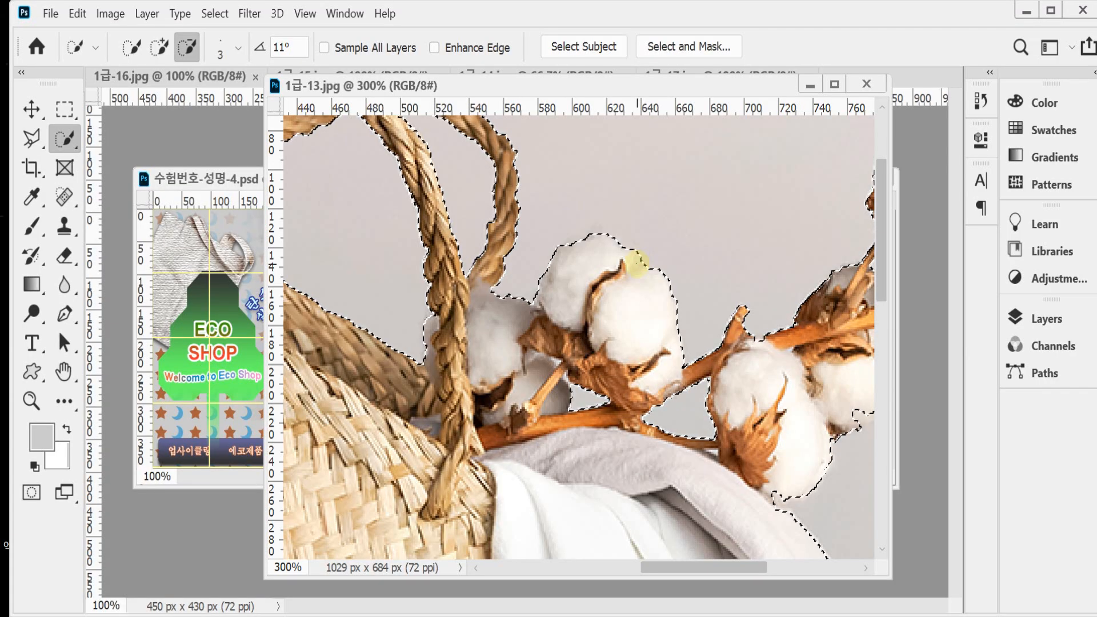
{"action": "left_click", "coordinate": [638, 262], "text": "alt"}
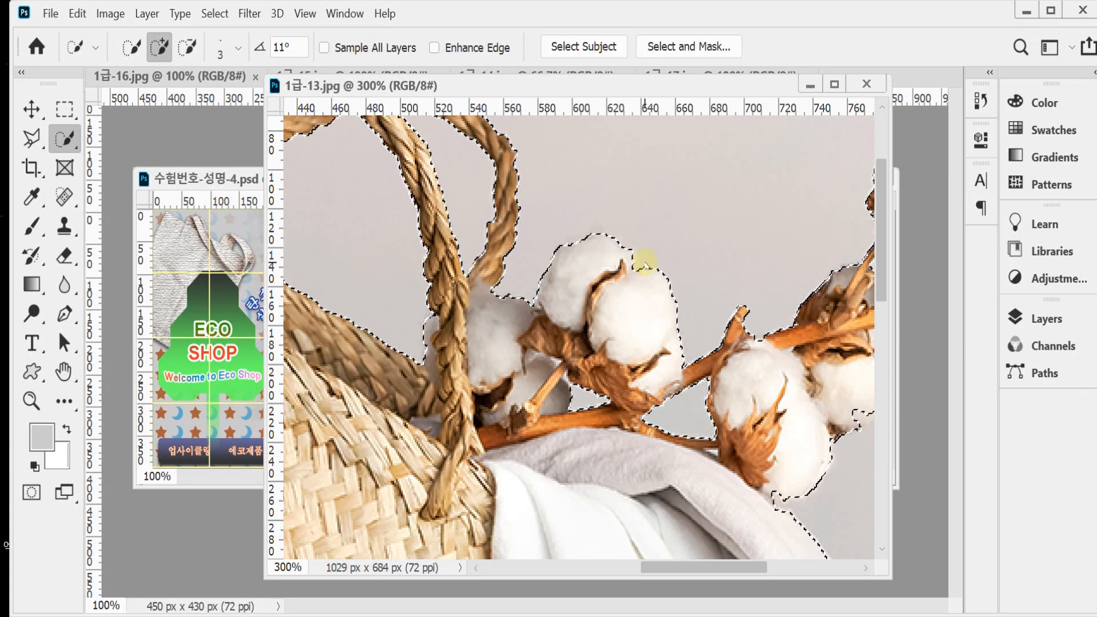
Step: Invert the selection, copy the basket and cotton, close 1급-13.jpg, and paste them into the composition document
{"action": "left_click", "coordinate": [592, 336], "text": "alt"}
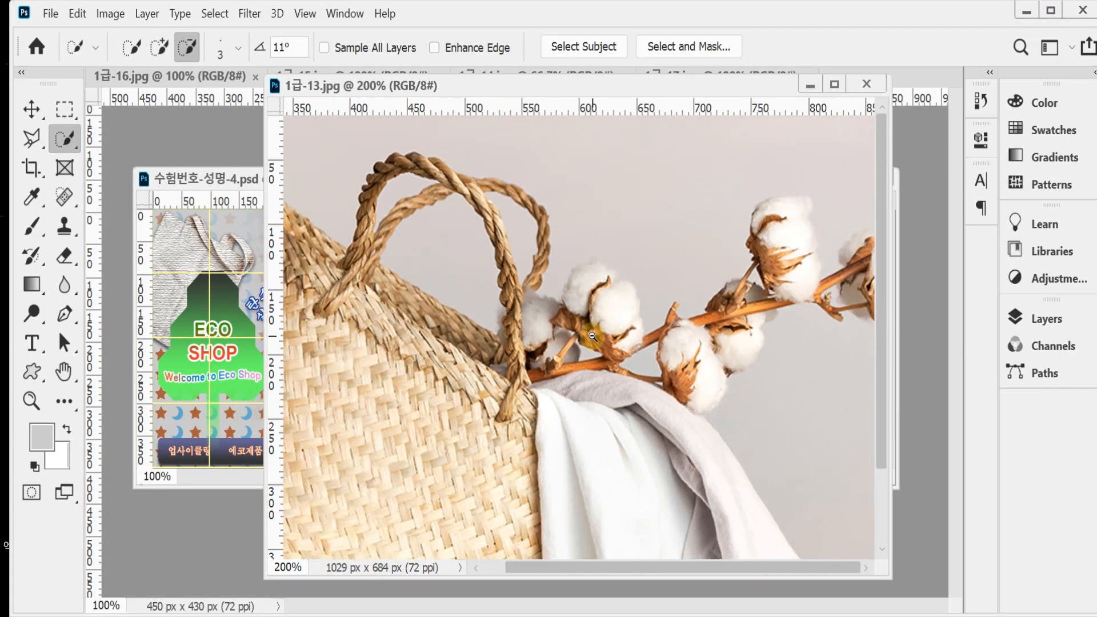
{"action": "left_click", "coordinate": [592, 336], "text": "alt"}
{"action": "left_click", "coordinate": [648, 301], "text": "alt"}
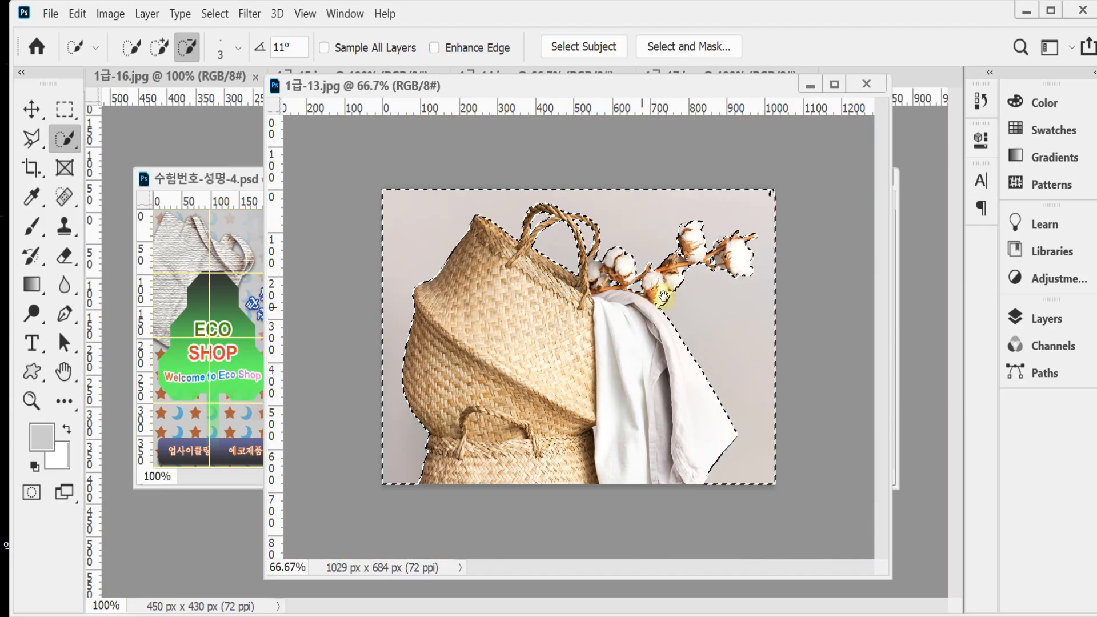
{"action": "left_click", "coordinate": [214, 13]}
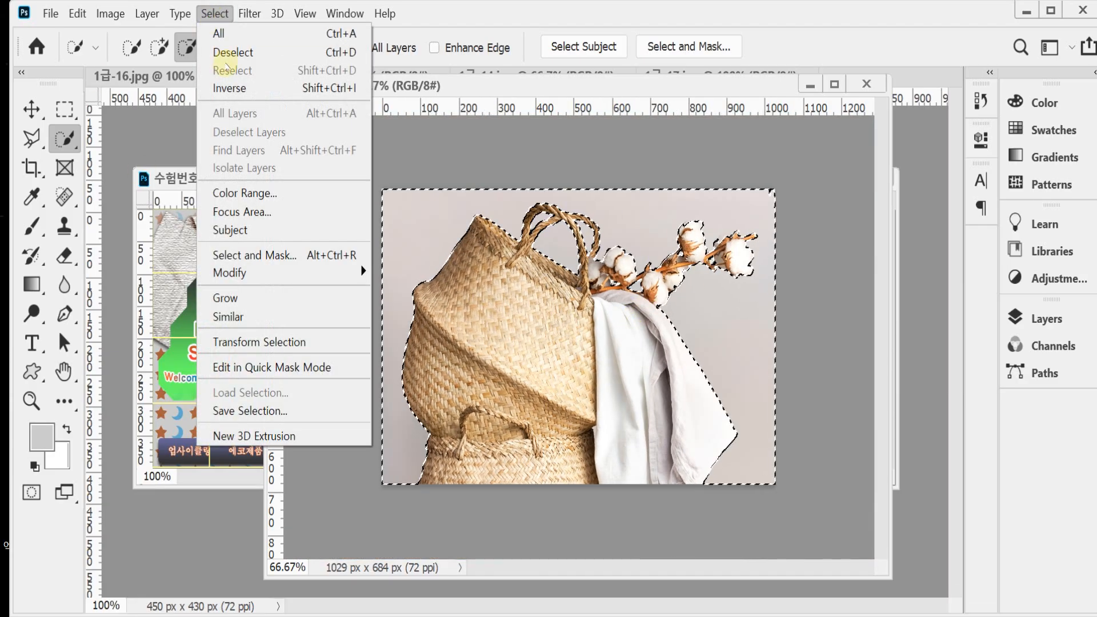
{"action": "left_click", "coordinate": [226, 88]}
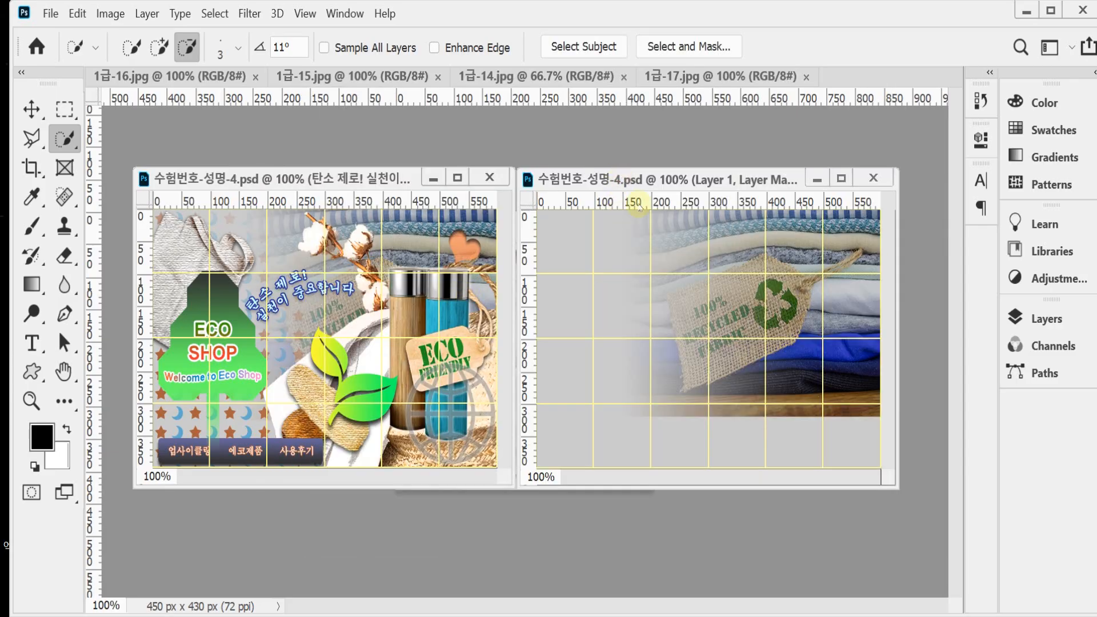
{"action": "key", "text": "ctrl+v"}
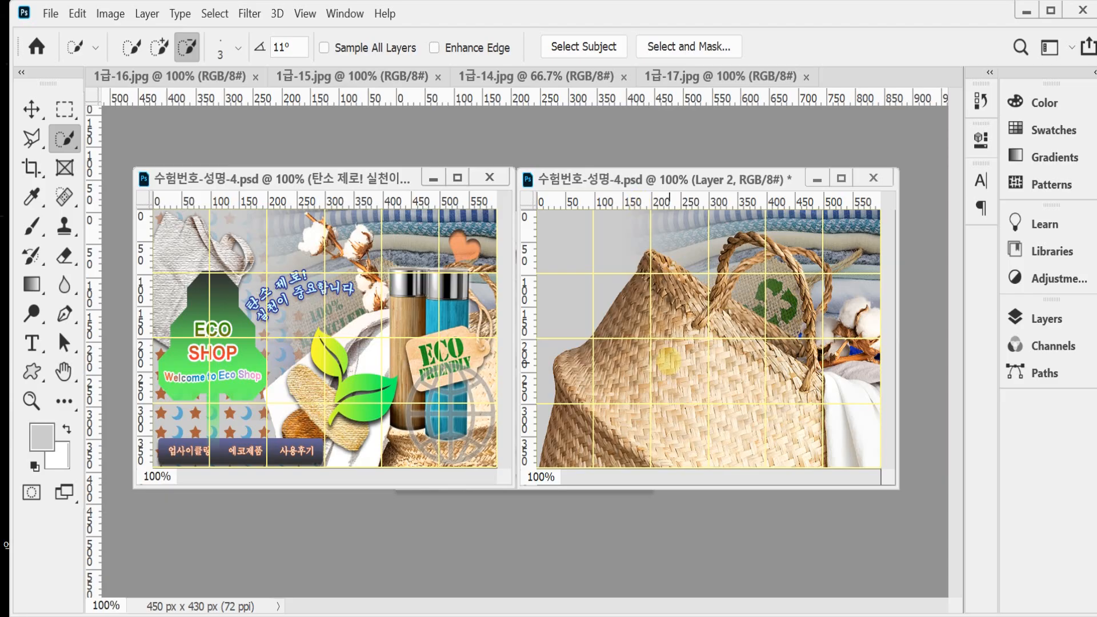
Step: Start a free transform on the pasted basket layer and flip it horizontally
{"action": "key", "text": "ctrl+t"}
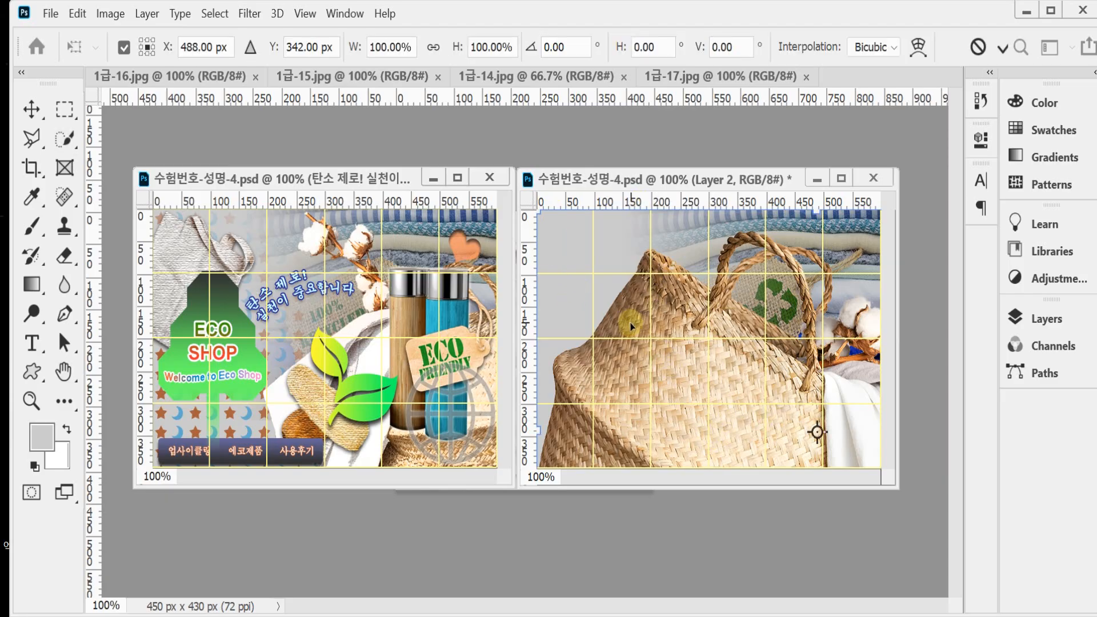
{"action": "right_click", "coordinate": [682, 315]}
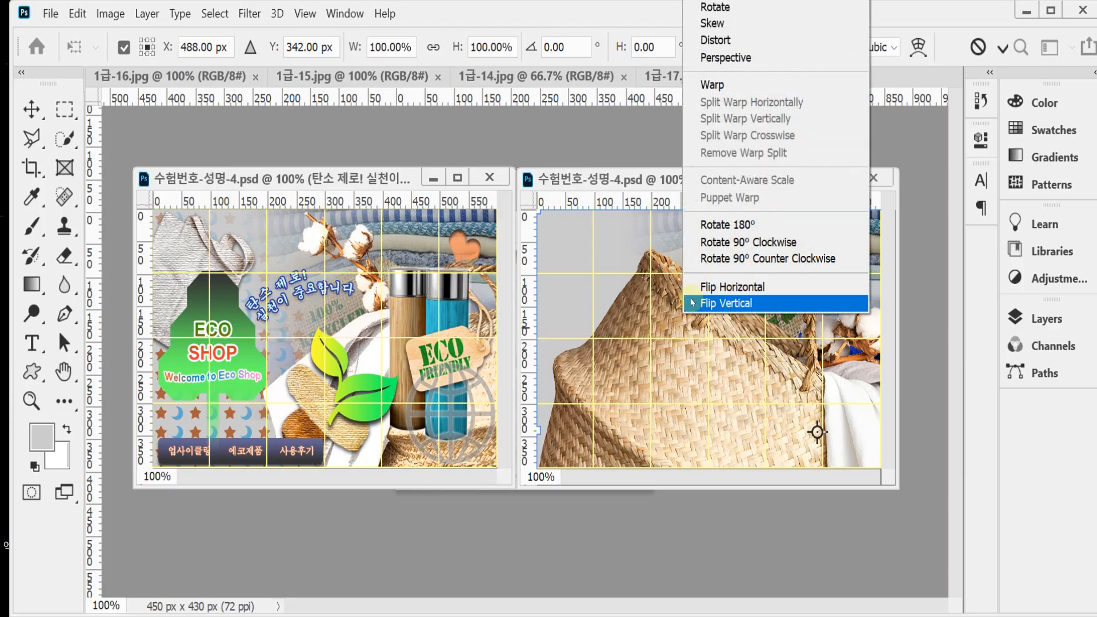
{"action": "left_click", "coordinate": [738, 292]}
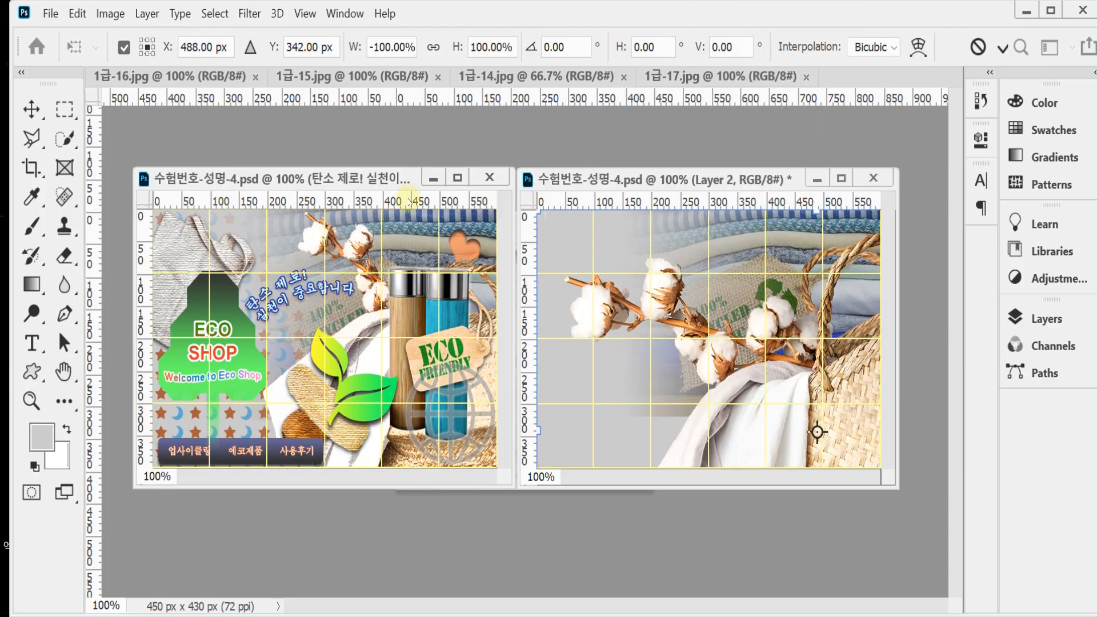
Step: Scale the flipped basket image proportionally to 62% and move its center to X 402 px, Y 263 px
{"action": "left_click", "coordinate": [432, 47]}
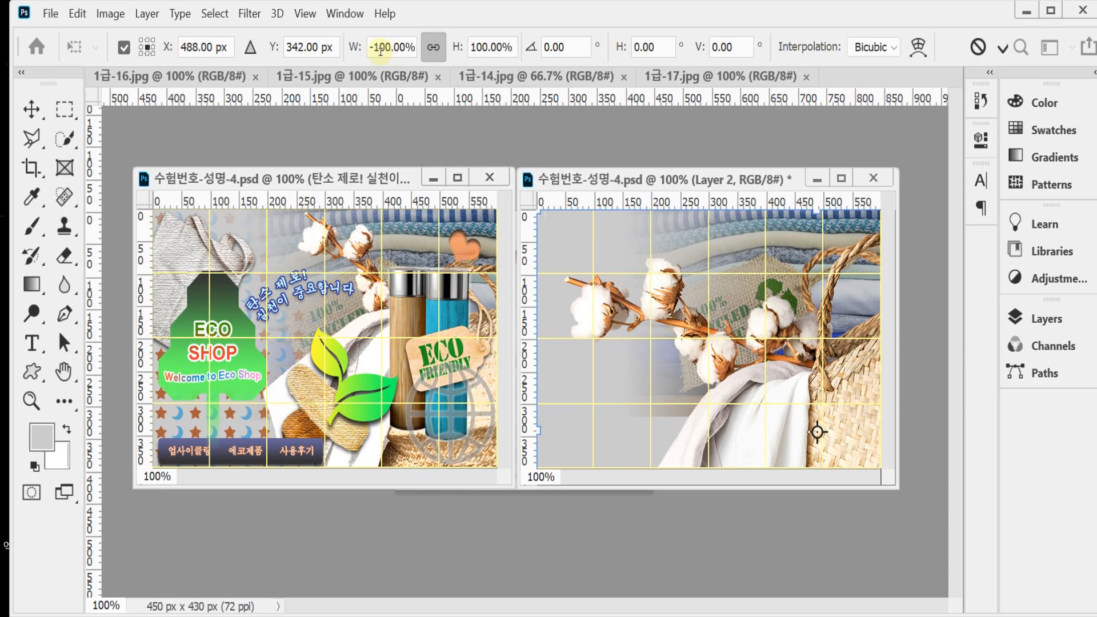
{"action": "left_click_drag", "start_coordinate": [354, 54], "coordinate": [406, 47]}
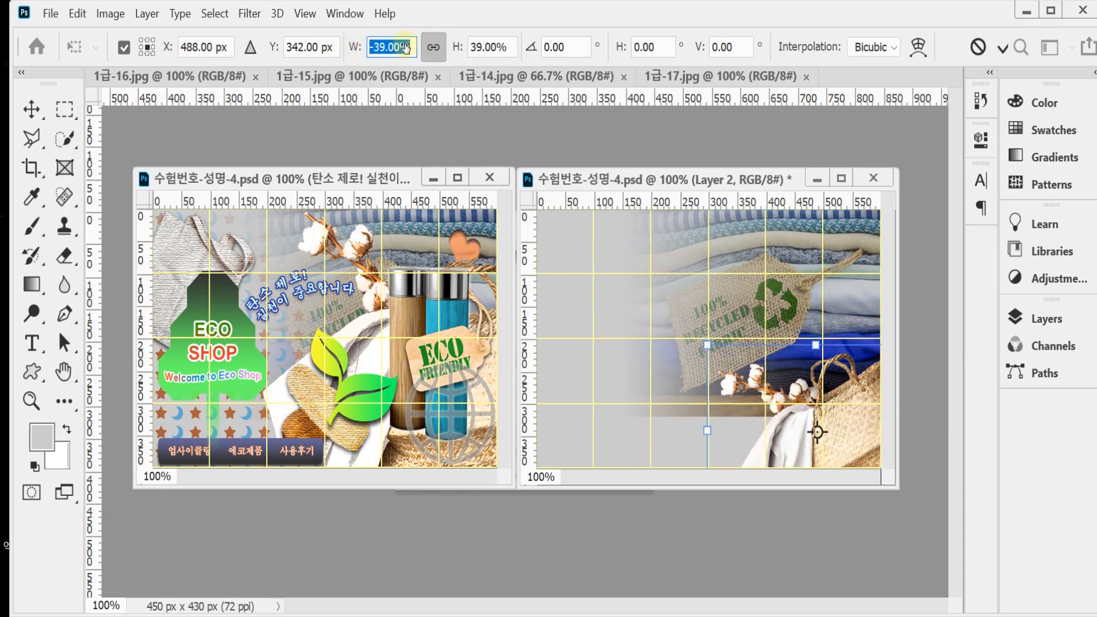
{"action": "left_click_drag", "start_coordinate": [817, 431], "coordinate": [767, 379]}
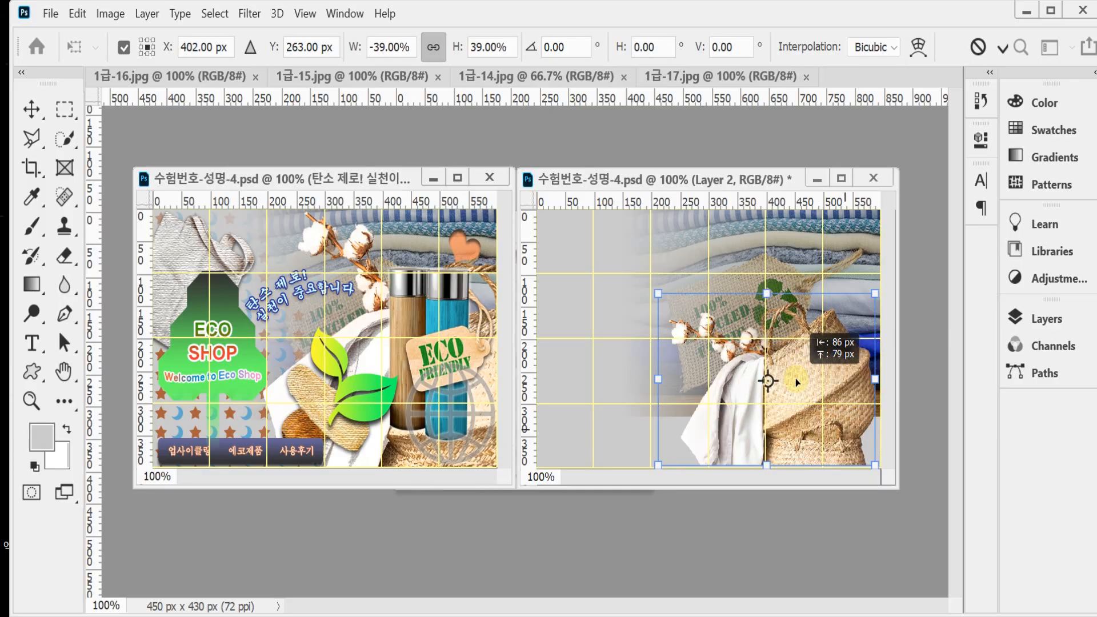
{"action": "left_click_drag", "start_coordinate": [357, 46], "coordinate": [338, 46]}
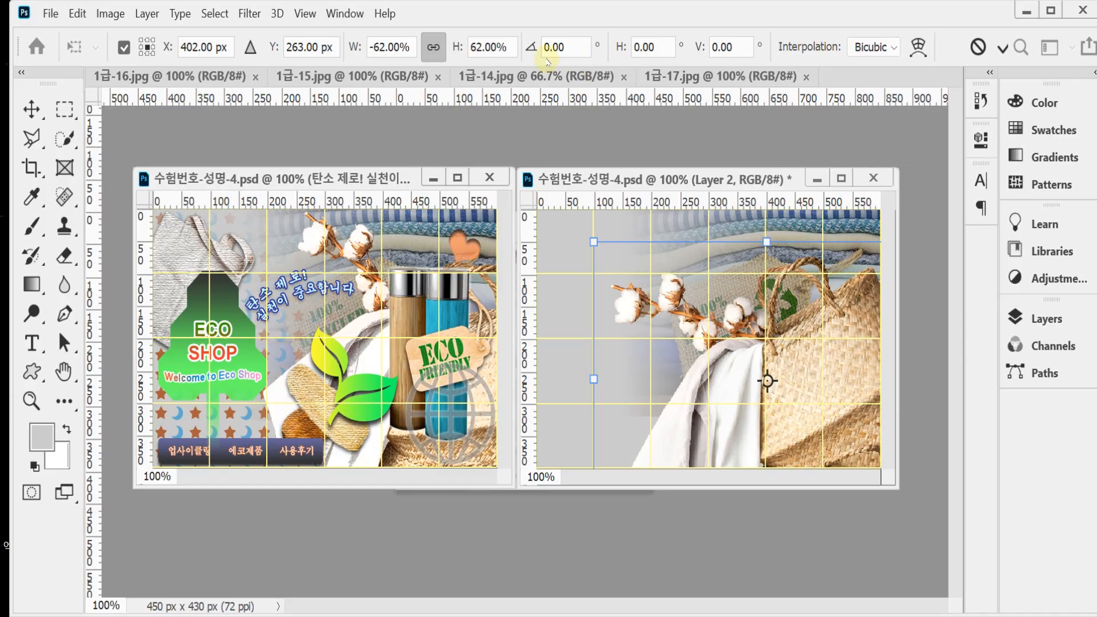
Step: Rotate the basket image to -158.29°, move its center to X 446 px, Y 243 px, and apply the transform
{"action": "left_click_drag", "start_coordinate": [564, 306], "coordinate": [614, 246]}
{"action": "left_click_drag", "start_coordinate": [828, 392], "coordinate": [865, 397]}
{"action": "left_click_drag", "start_coordinate": [599, 308], "coordinate": [605, 311]}
{"action": "mouse_move", "coordinate": [843, 406]}
{"action": "left_mouse_down"}
{"action": "mouse_move", "coordinate": [824, 400]}
{"action": "mouse_move", "coordinate": [831, 388]}
{"action": "left_mouse_up"}
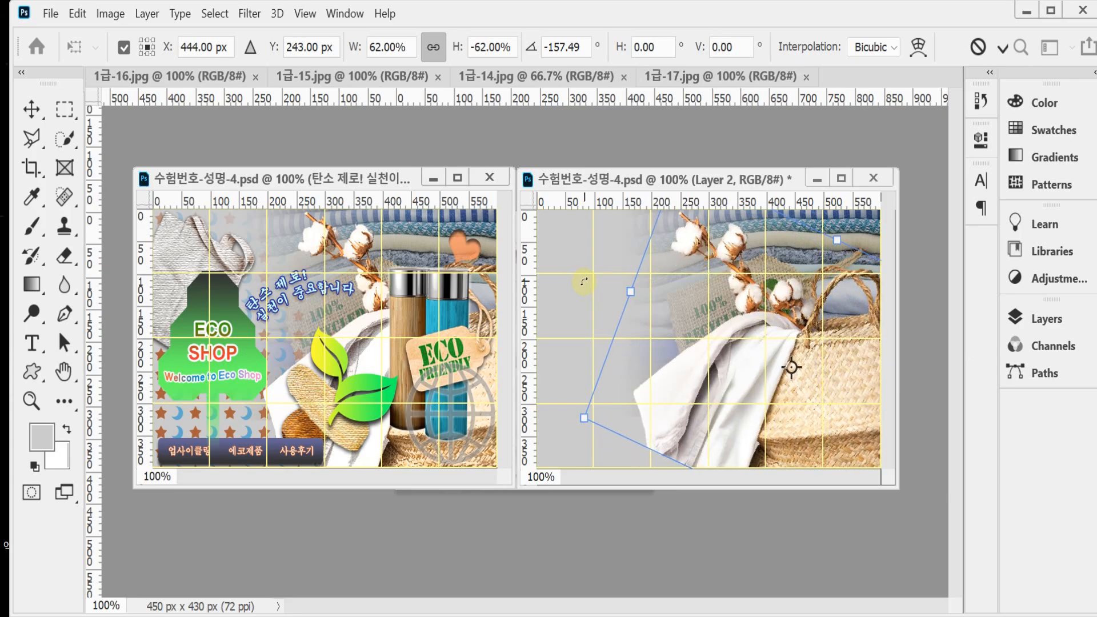
{"action": "left_click_drag", "start_coordinate": [583, 281], "coordinate": [582, 284]}
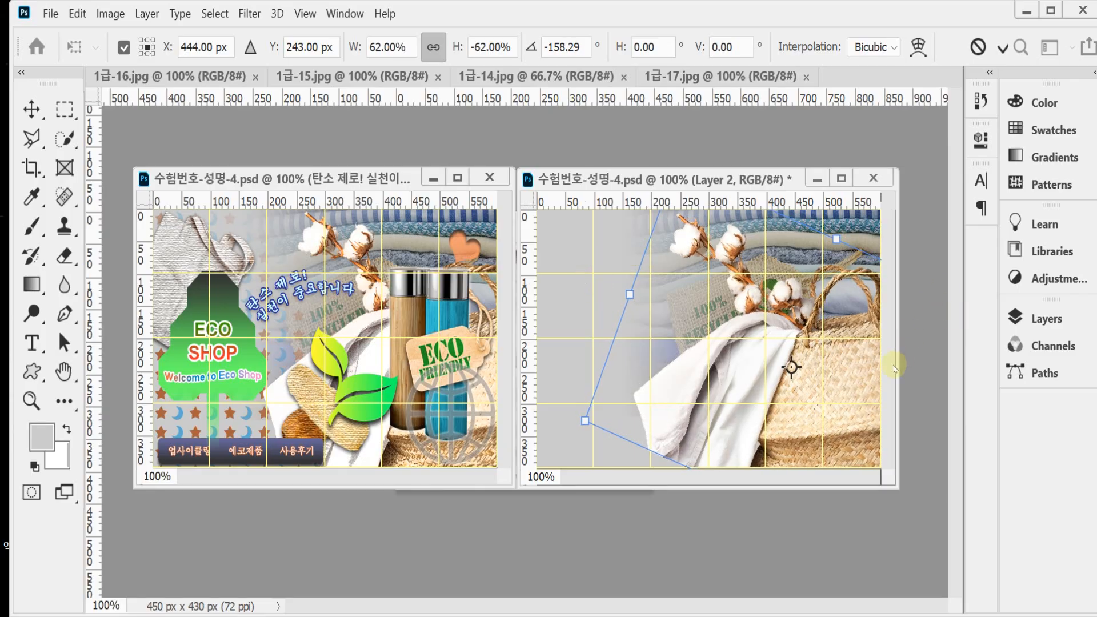
{"action": "left_click_drag", "start_coordinate": [832, 402], "coordinate": [834, 402]}
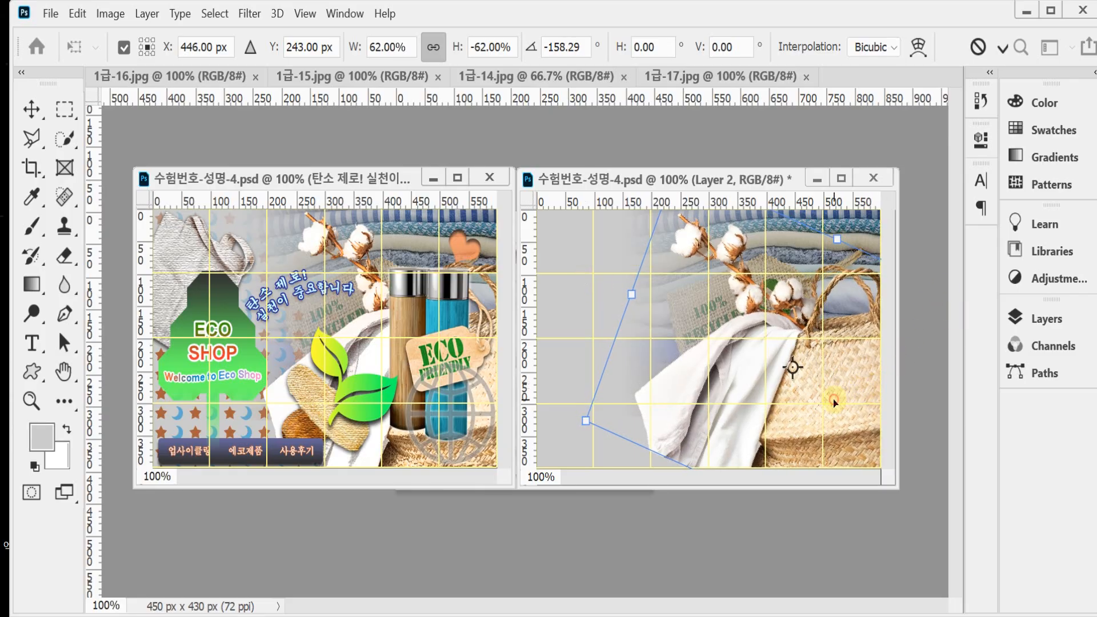
{"action": "key", "text": "Return"}
Step: Apply the Film Grain filter with Grain 4, Highlight Area 0 and Intensity 10 to the basket layer, and save the document
{"action": "key", "text": "w"}
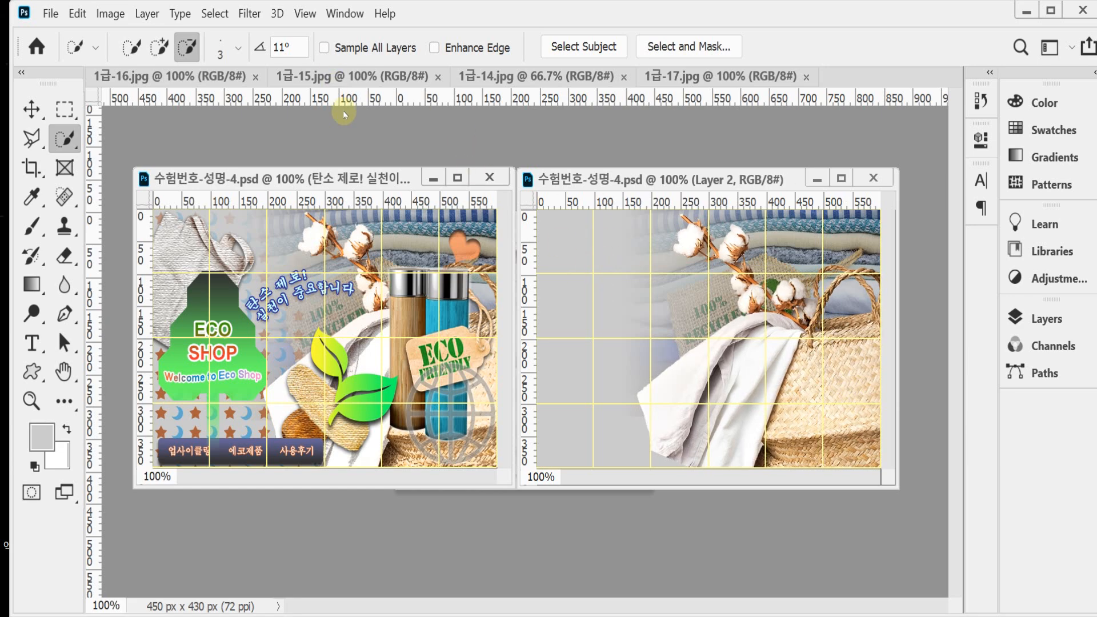
{"action": "left_click", "coordinate": [250, 14]}
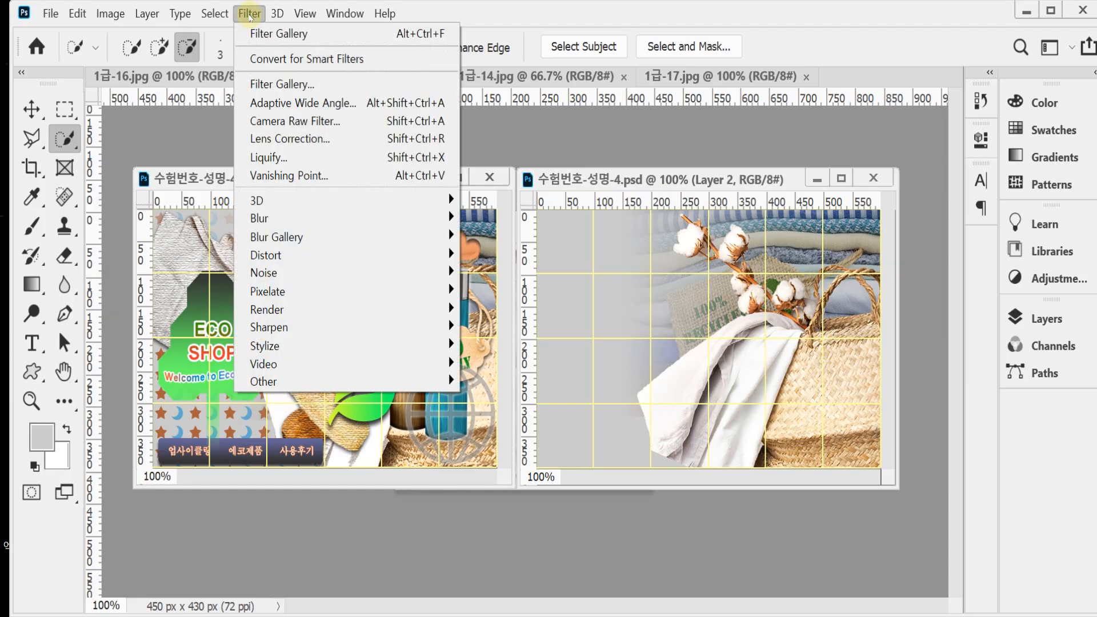
{"action": "left_click", "coordinate": [278, 86]}
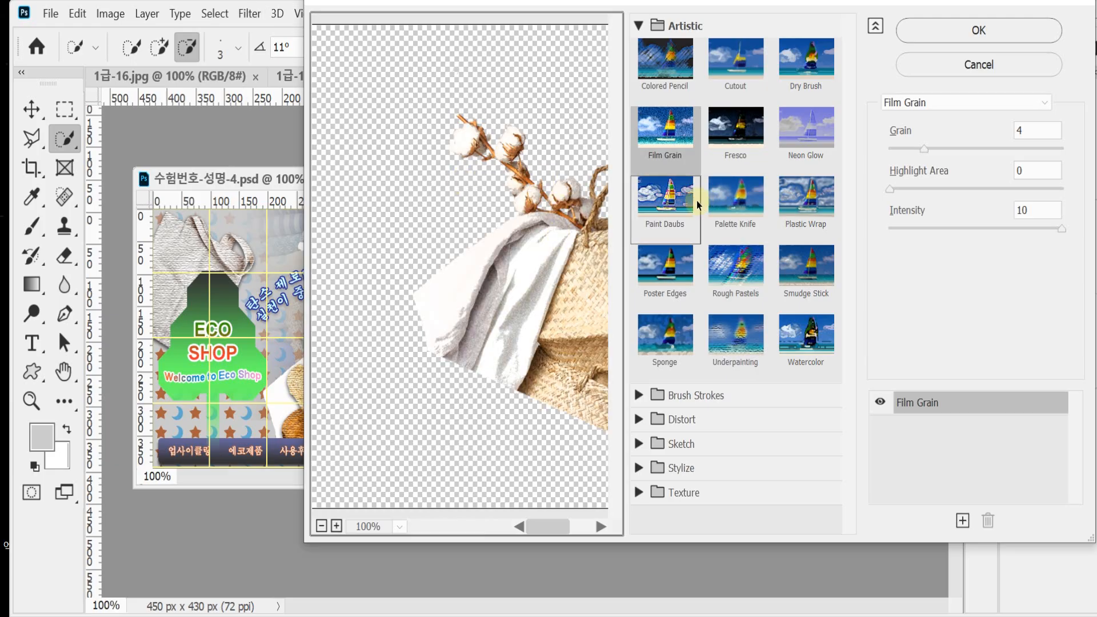
{"action": "left_click", "coordinate": [665, 135]}
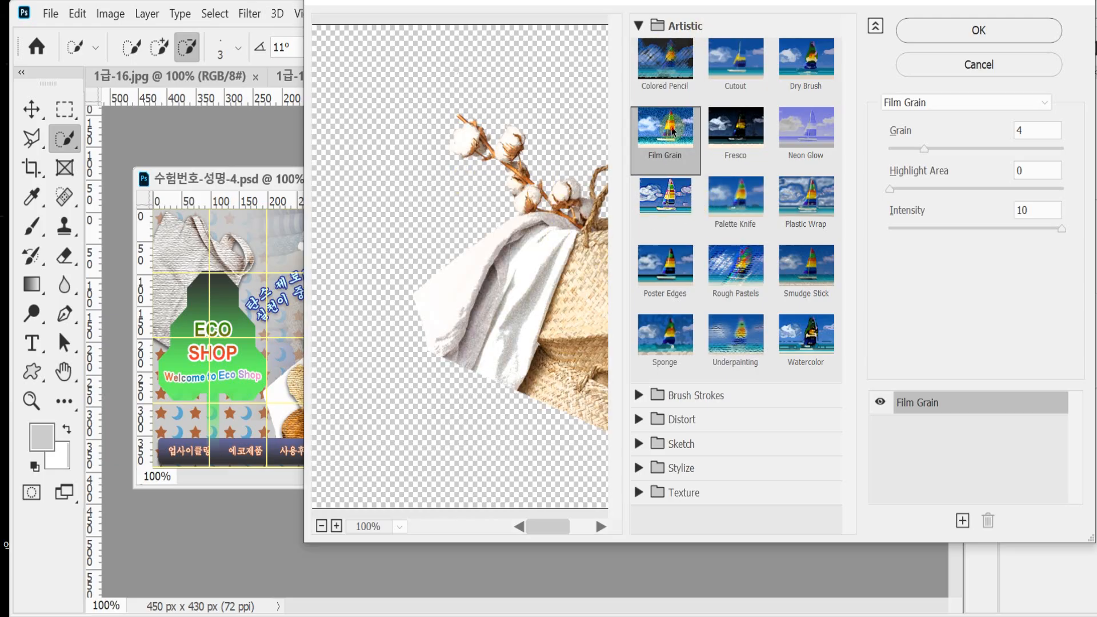
{"action": "left_click", "coordinate": [939, 41]}
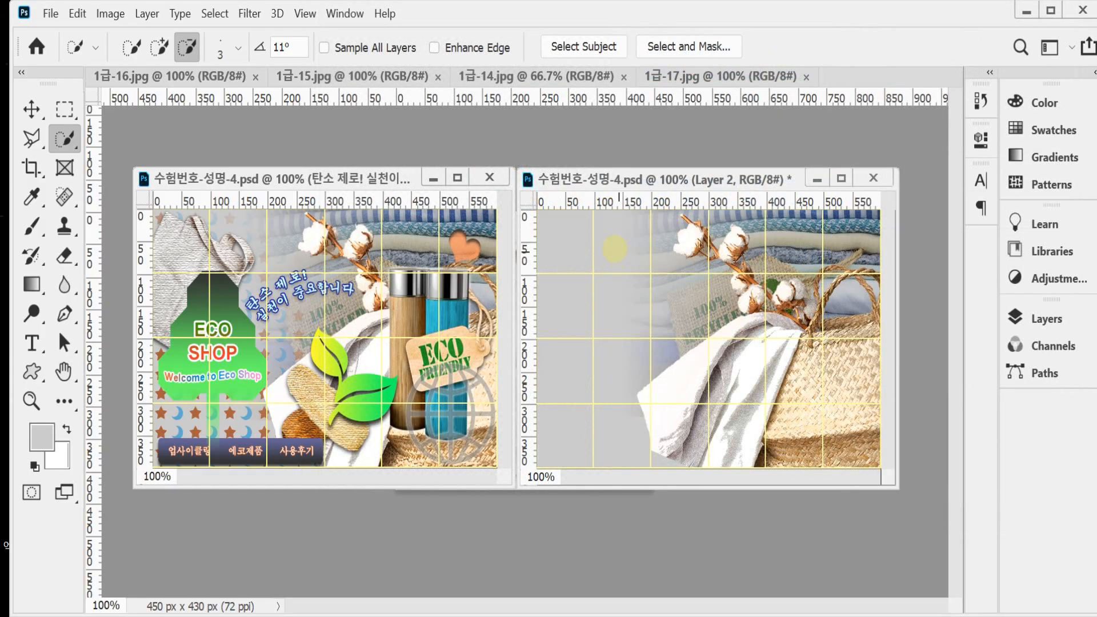
{"action": "left_click", "coordinate": [50, 13]}
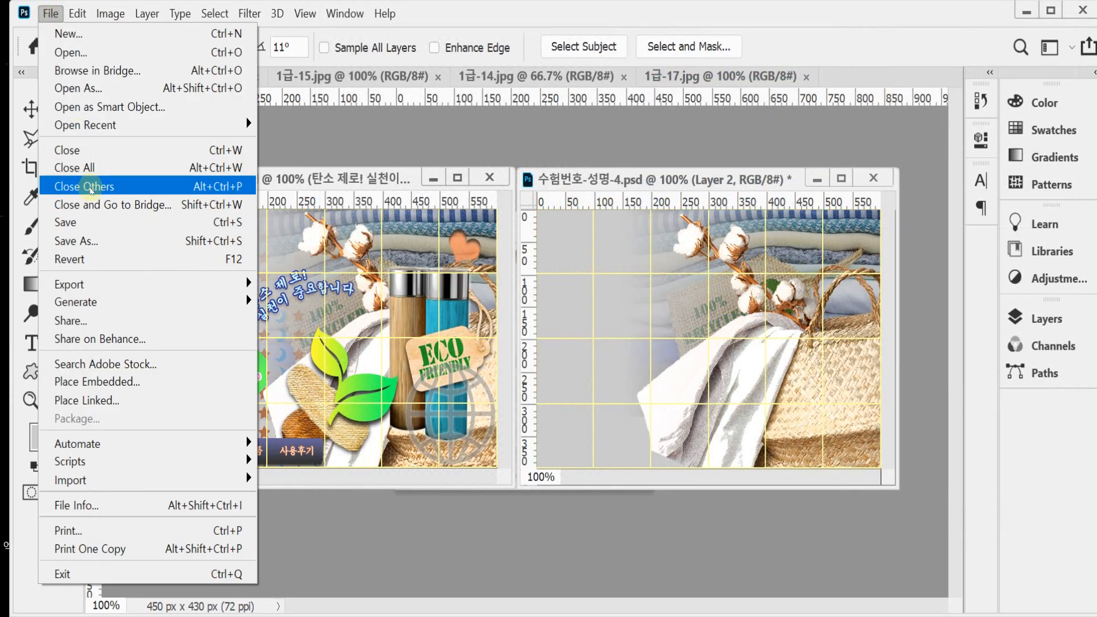
{"action": "left_click", "coordinate": [97, 223]}
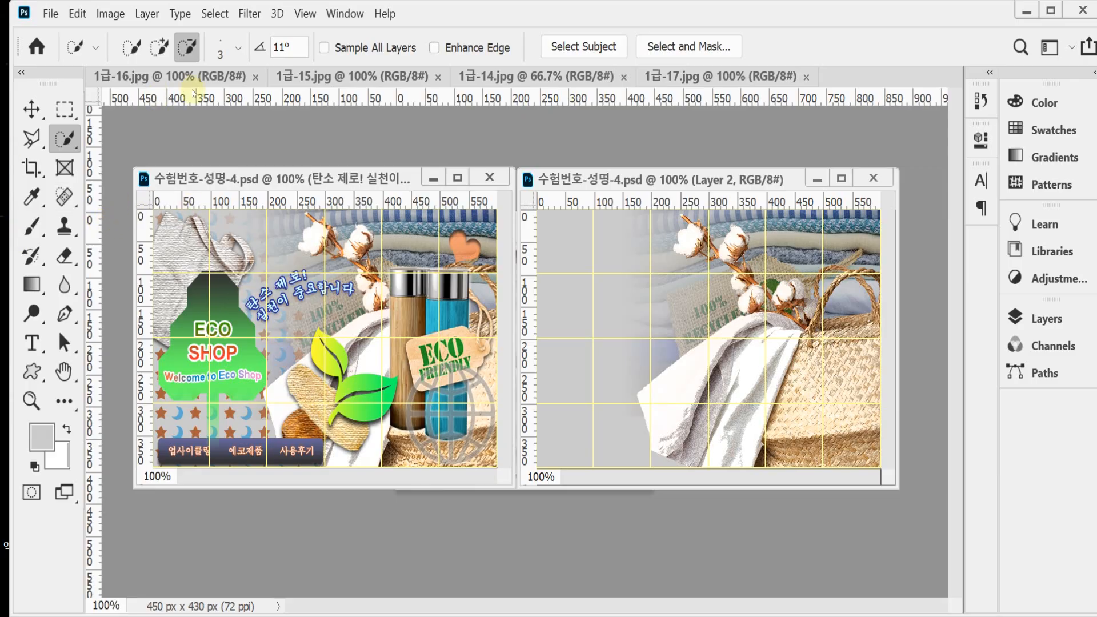
Step: Float 1급-14.jpg in its own window and reset the Pen tool to its default Path mode with Exclude Overlapping Shapes
{"action": "left_click_drag", "start_coordinate": [483, 76], "coordinate": [359, 145]}
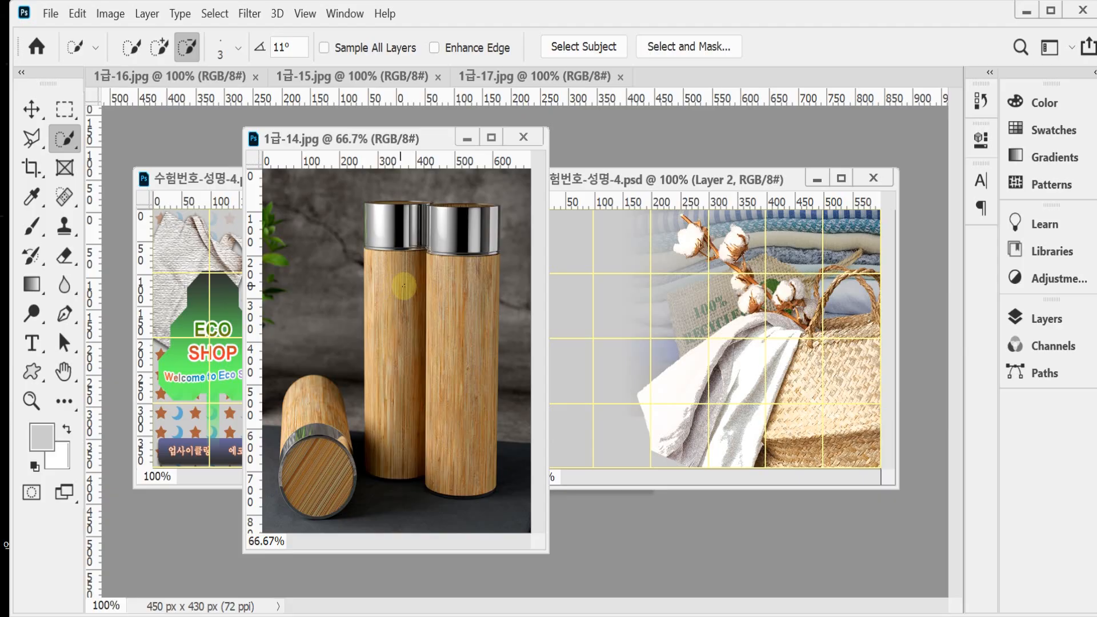
{"action": "left_click", "coordinate": [65, 312]}
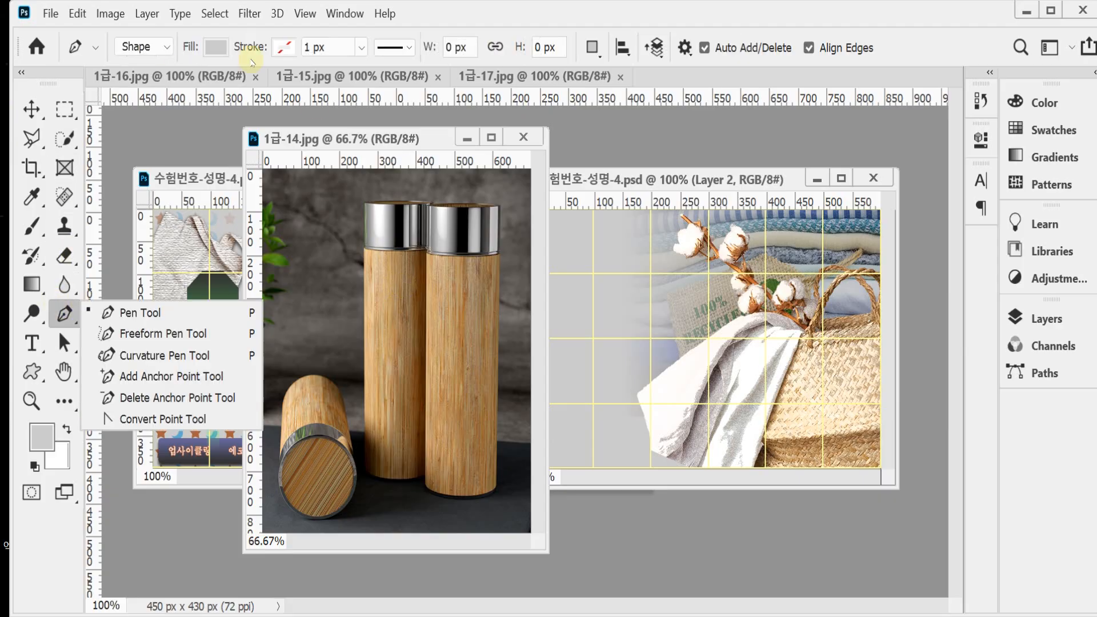
{"action": "left_click", "coordinate": [147, 57]}
{"action": "left_click", "coordinate": [149, 67]}
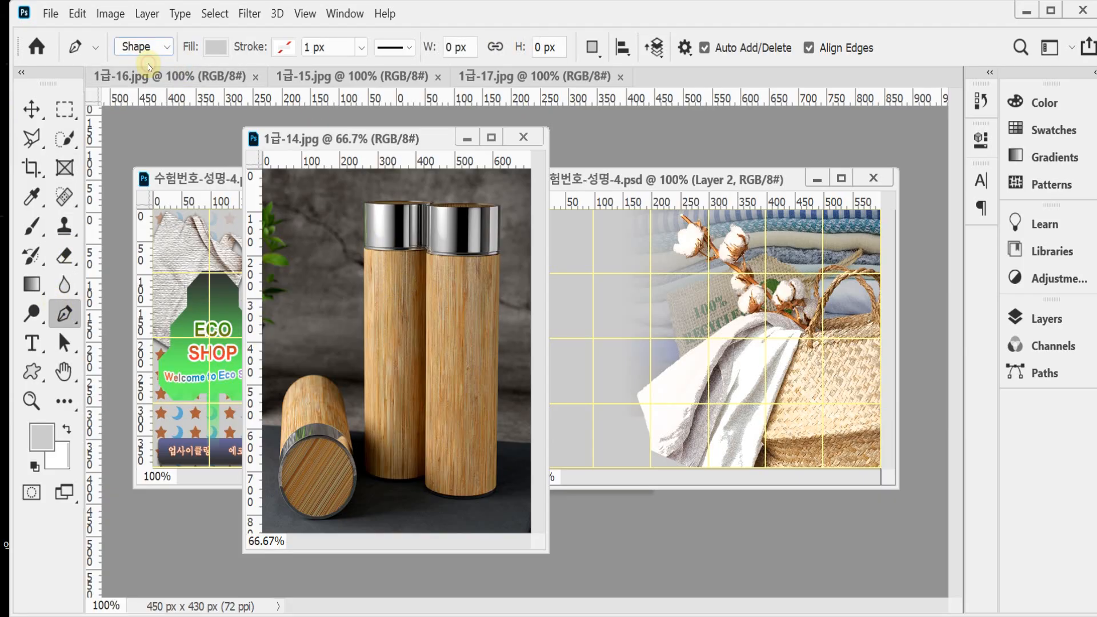
{"action": "right_click", "coordinate": [69, 46]}
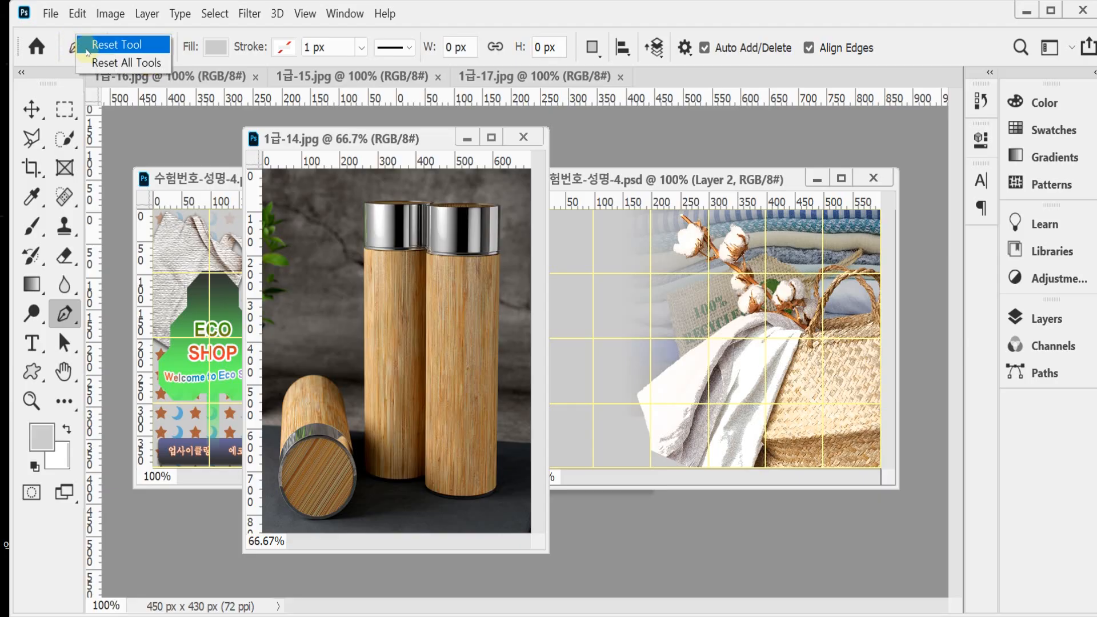
{"action": "left_click", "coordinate": [91, 46]}
{"action": "left_click", "coordinate": [72, 46]}
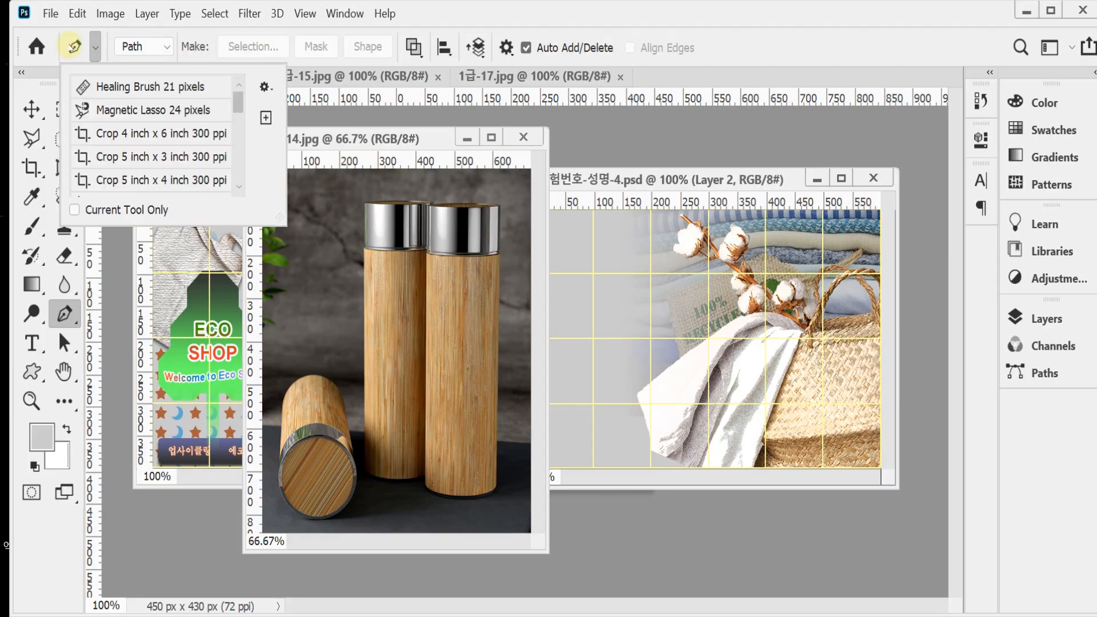
{"action": "left_click", "coordinate": [71, 45]}
{"action": "right_click", "coordinate": [72, 46]}
{"action": "left_click", "coordinate": [94, 45]}
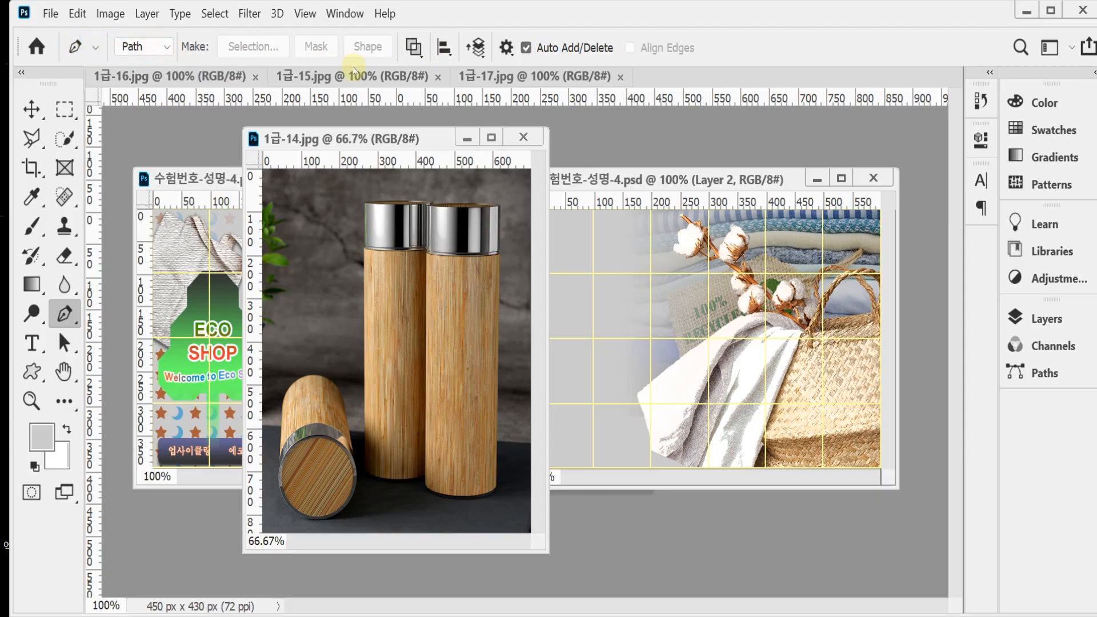
{"action": "left_click", "coordinate": [413, 56]}
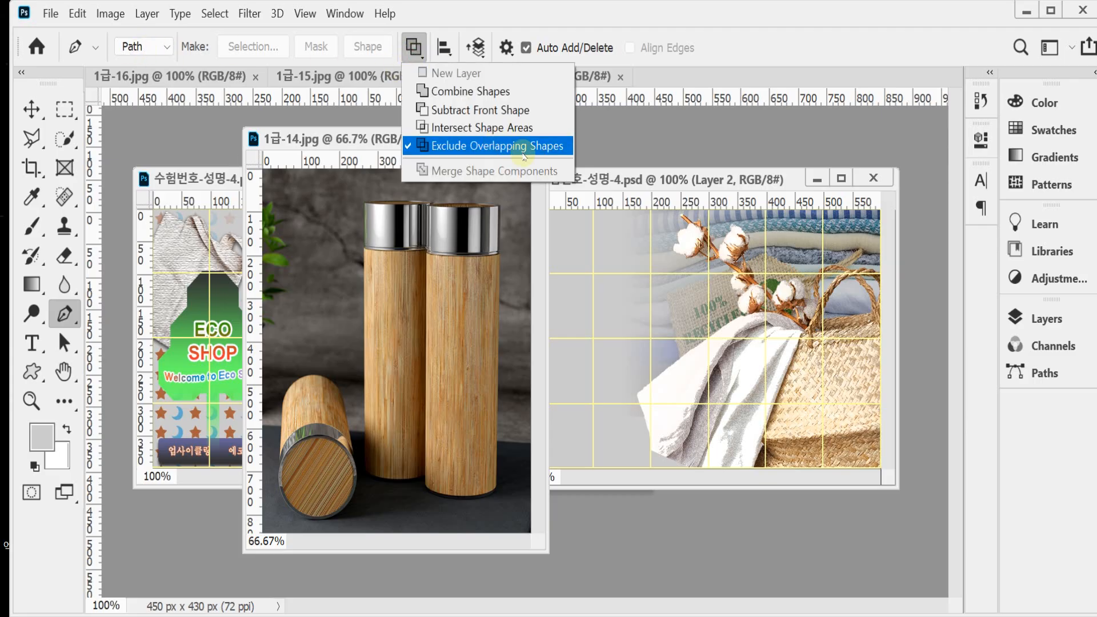
{"action": "left_click", "coordinate": [719, 37]}
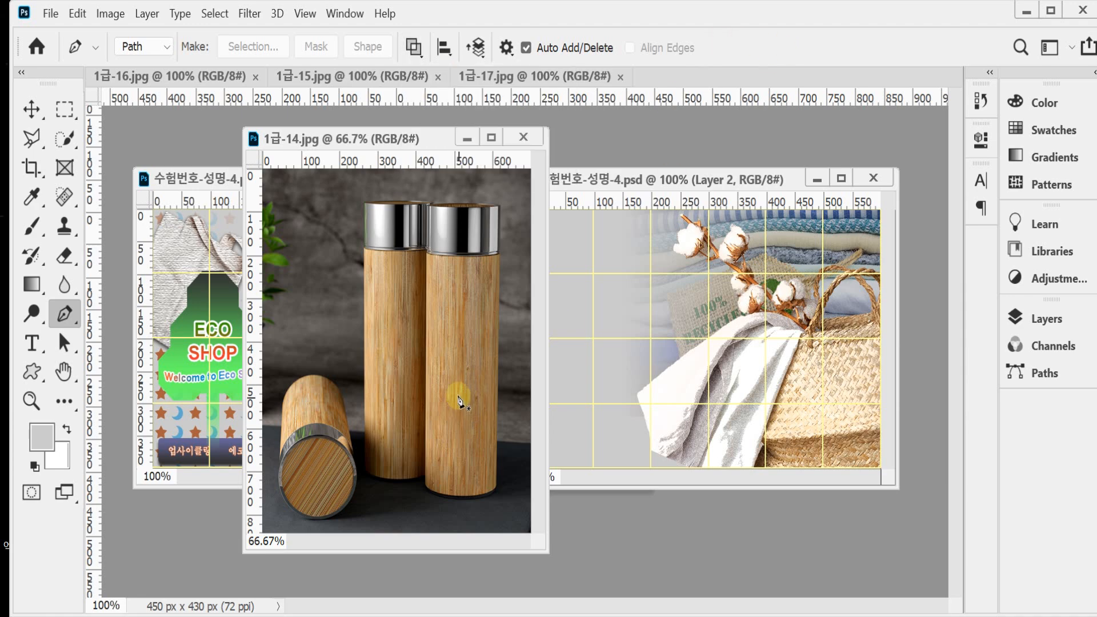
Step: Trace a closed path around the two standing bamboo bottles with the Pen tool and check the Work Path
{"action": "scroll", "coordinate": [387, 440], "scroll_direction": "up", "scroll_amount": 1}
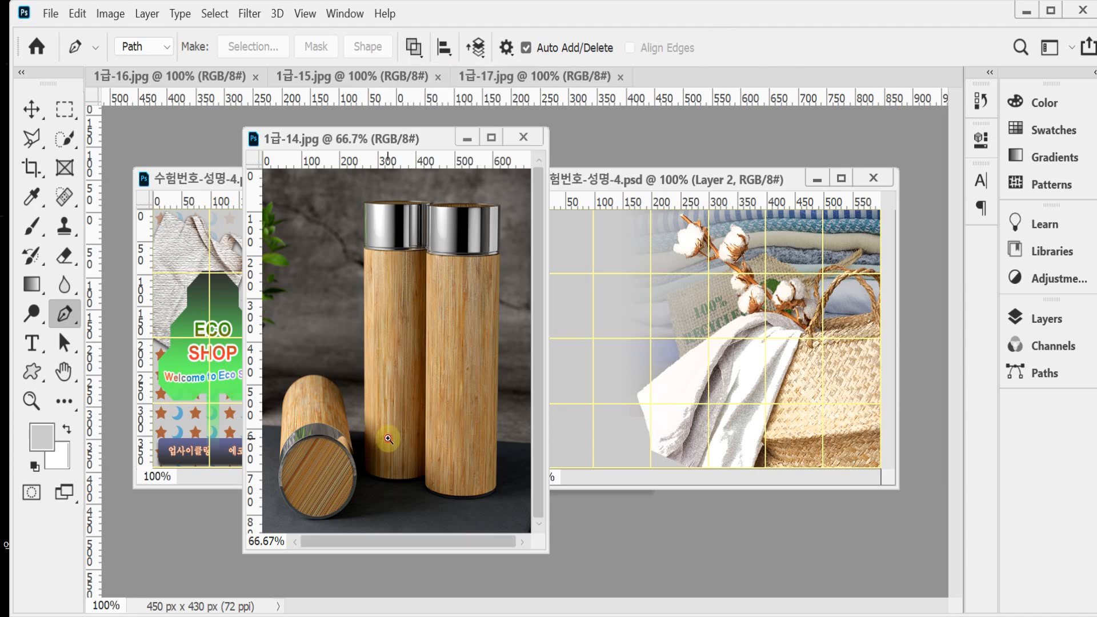
{"action": "left_click", "coordinate": [360, 469]}
{"action": "scroll", "coordinate": [360, 409], "scroll_direction": "up", "scroll_amount": 4}
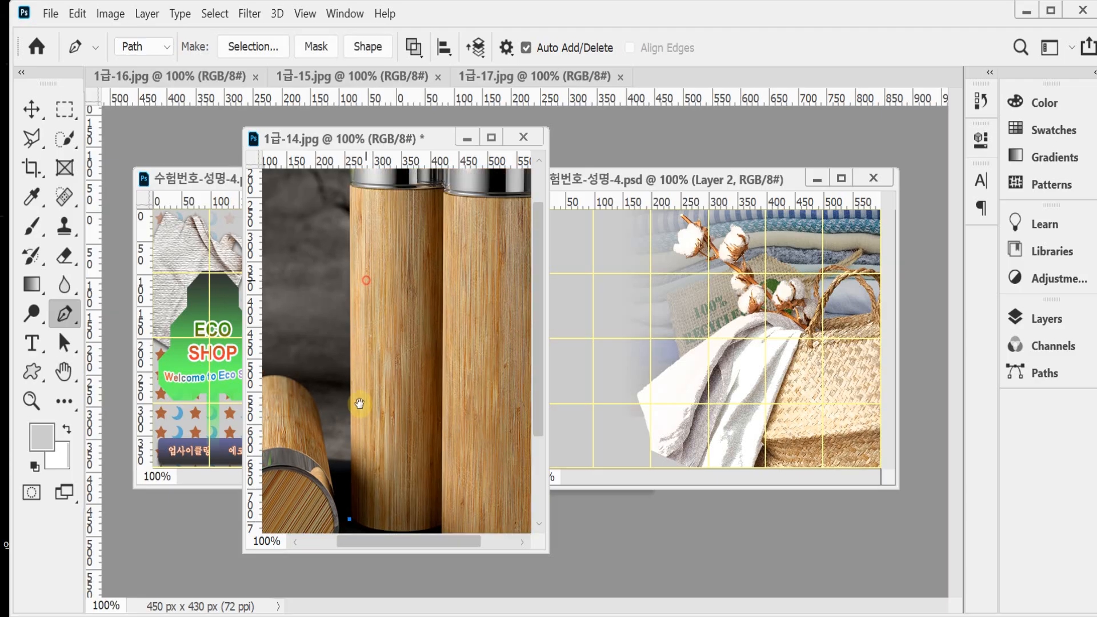
{"action": "left_click", "coordinate": [344, 283]}
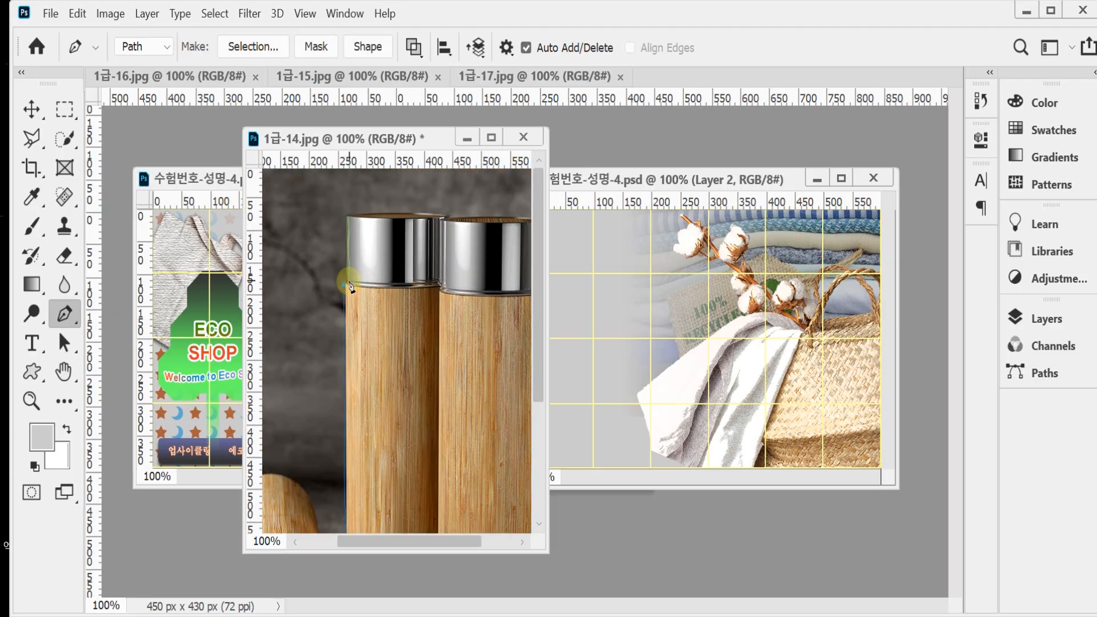
{"action": "left_click", "coordinate": [347, 216]}
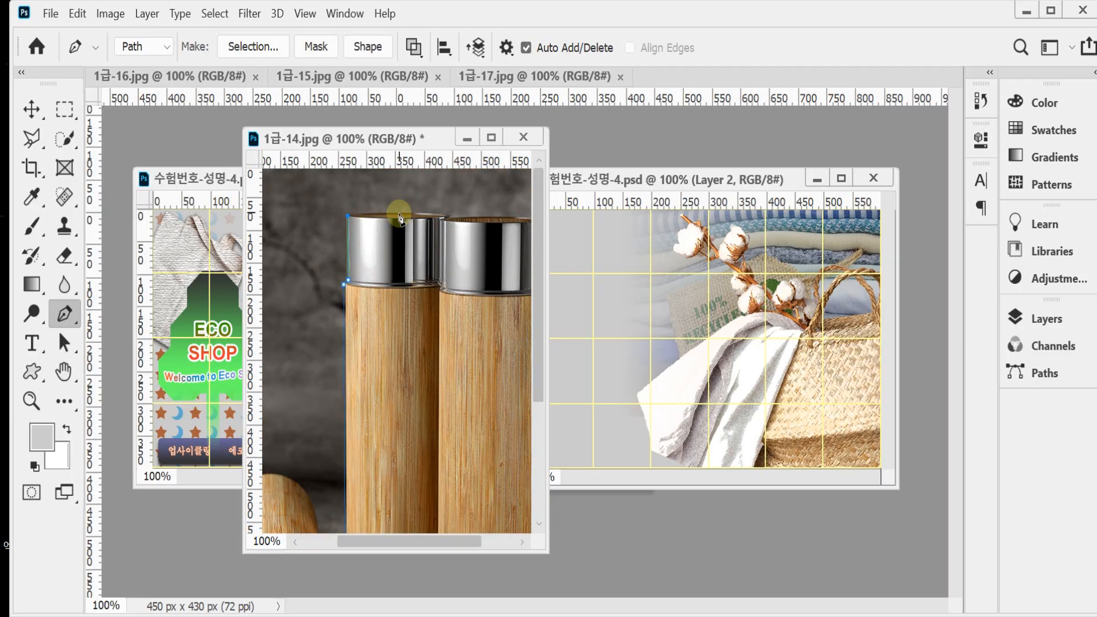
{"action": "left_click_drag", "start_coordinate": [420, 216], "coordinate": [423, 213]}
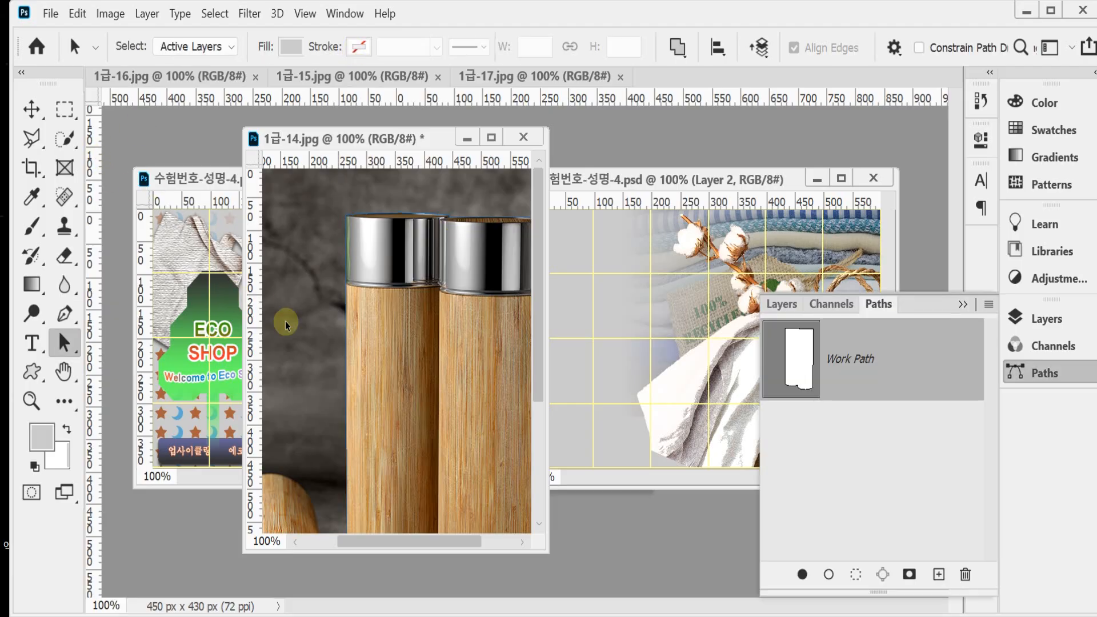
{"action": "left_click", "coordinate": [351, 364], "text": "alt"}
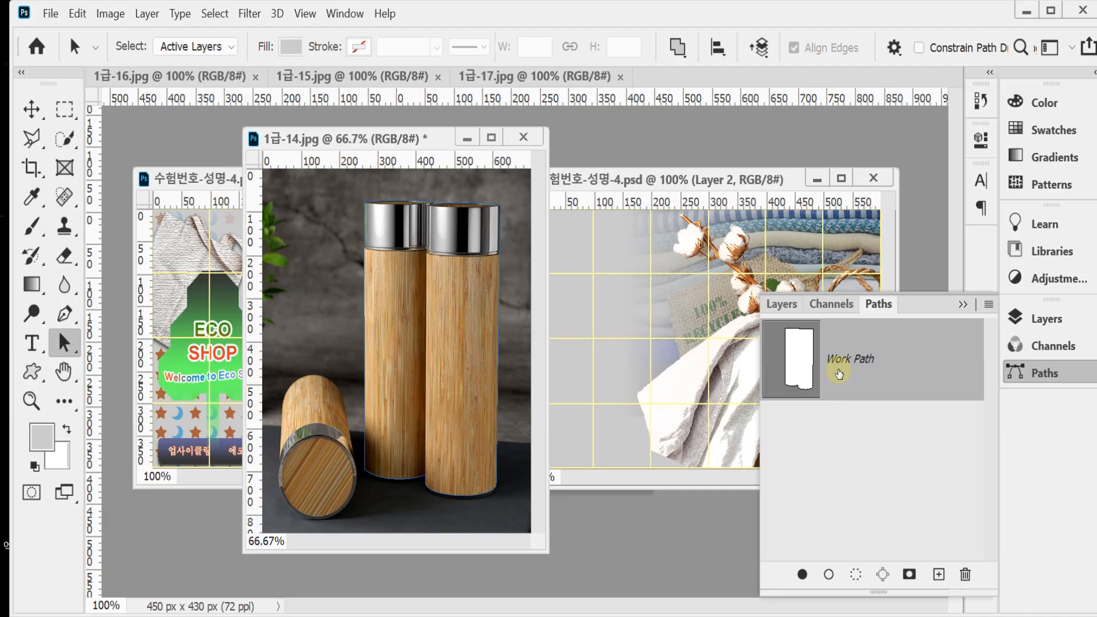
{"action": "left_click", "coordinate": [1045, 373]}
{"action": "left_click", "coordinate": [1045, 372]}
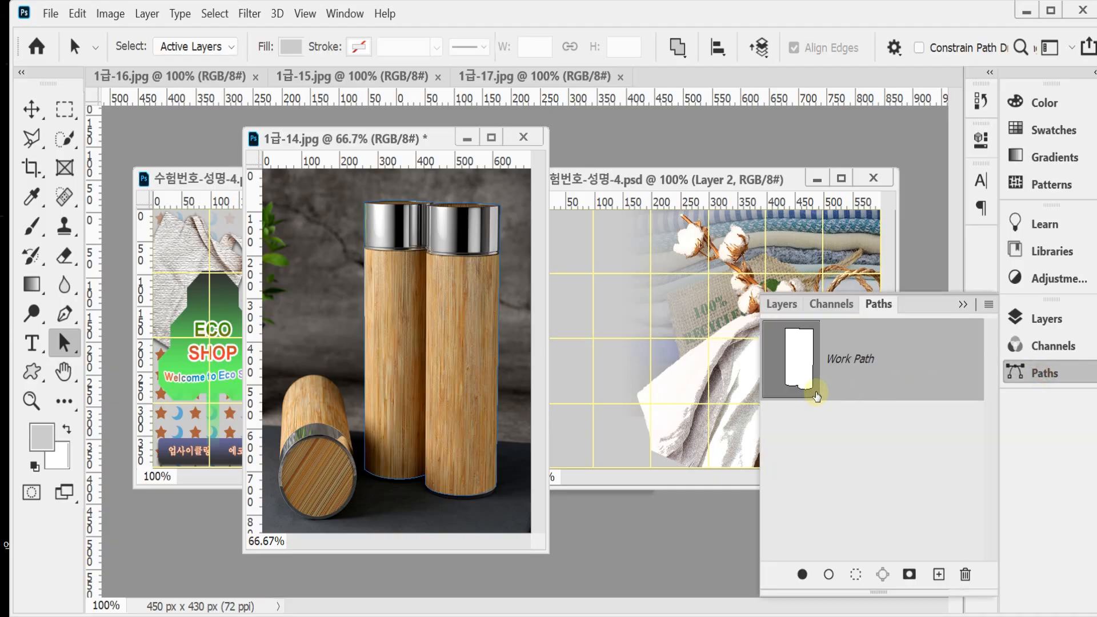
{"action": "left_click", "coordinate": [1046, 373]}
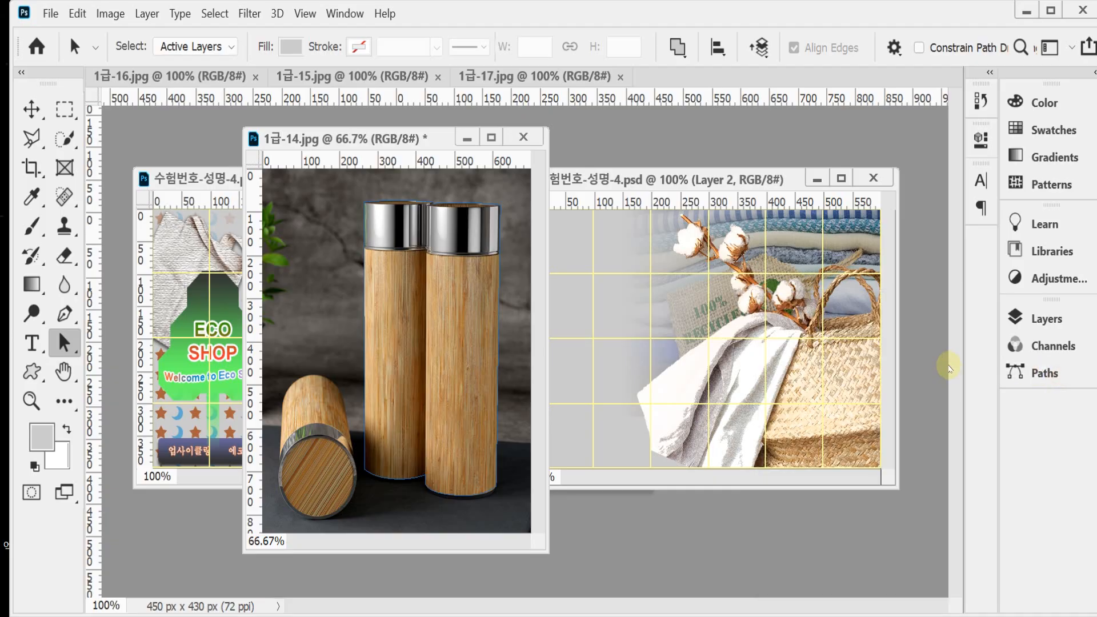
Step: Convert the bottle path to a selection, copy the bottles, close 1급-14.jpg, and paste them into the composition document
{"action": "key", "text": "ctrl+Return"}
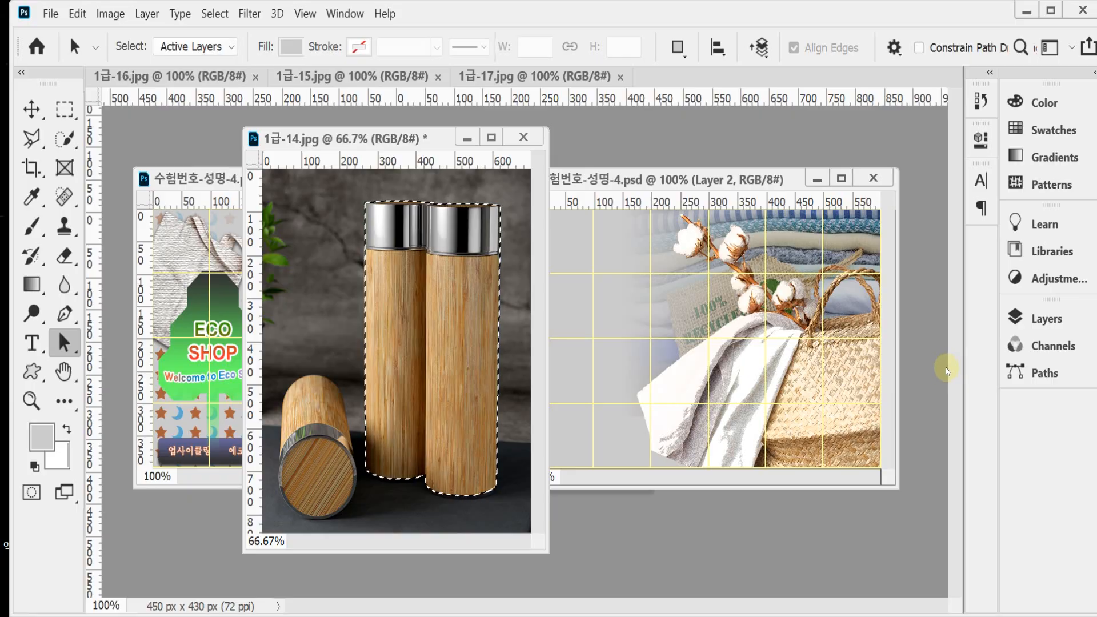
{"action": "key", "text": "ctrl+w"}
{"action": "left_click", "coordinate": [607, 269]}
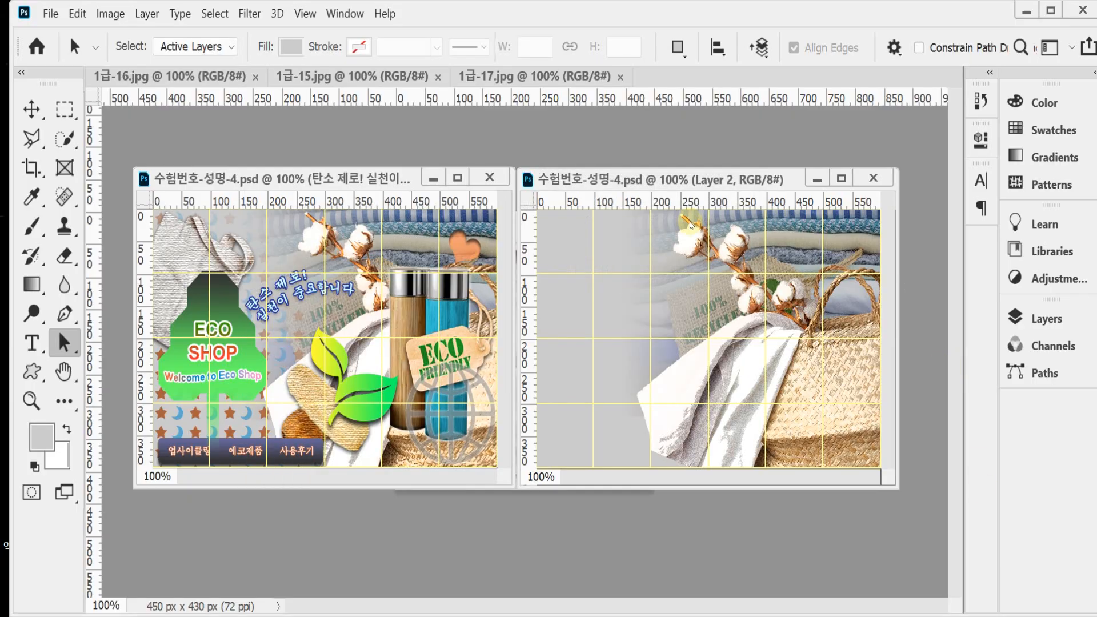
{"action": "key", "text": "ctrl+s"}
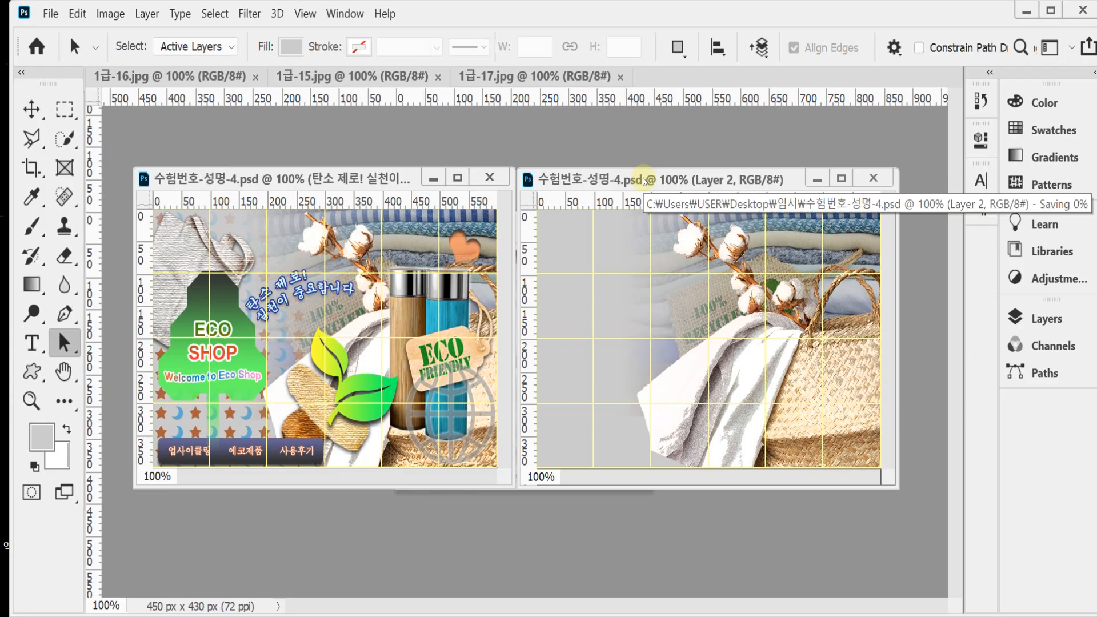
{"action": "key", "text": "ctrl+v"}
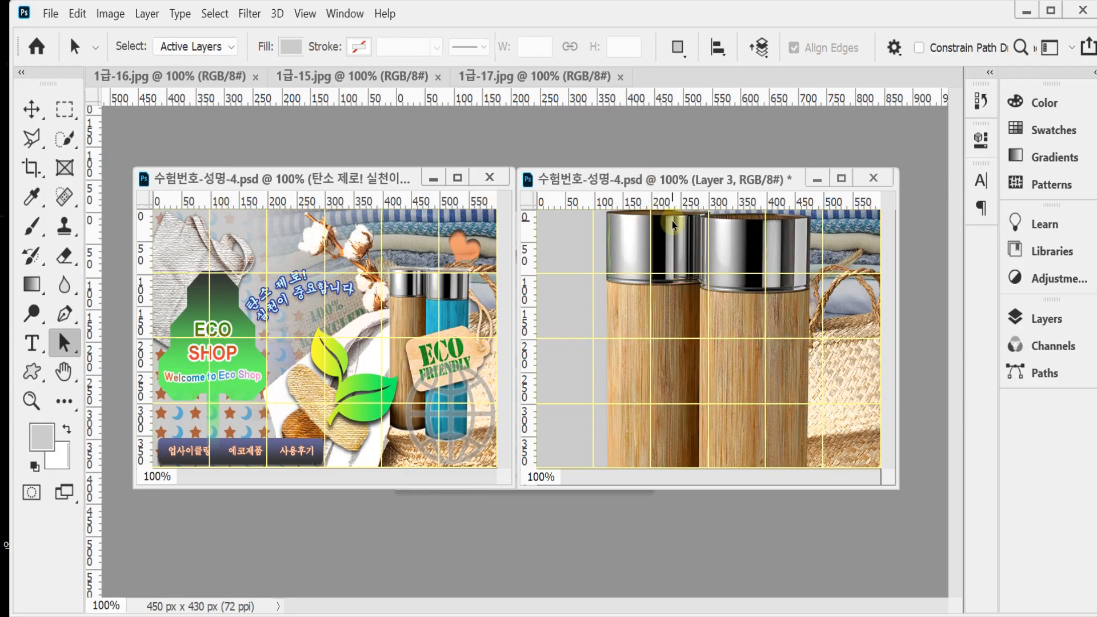
Step: Start a free transform on the pasted bottles and scale them proportionally to 38%
{"action": "key", "text": "ctrl+t"}
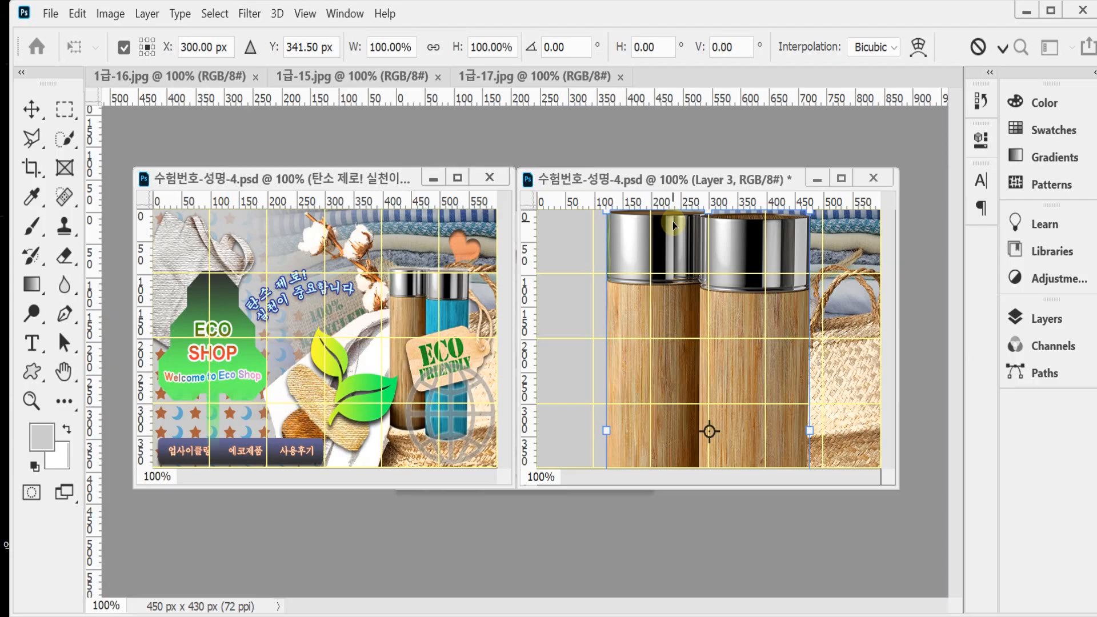
{"action": "left_click", "coordinate": [431, 48]}
{"action": "left_click_drag", "start_coordinate": [354, 47], "coordinate": [300, 40]}
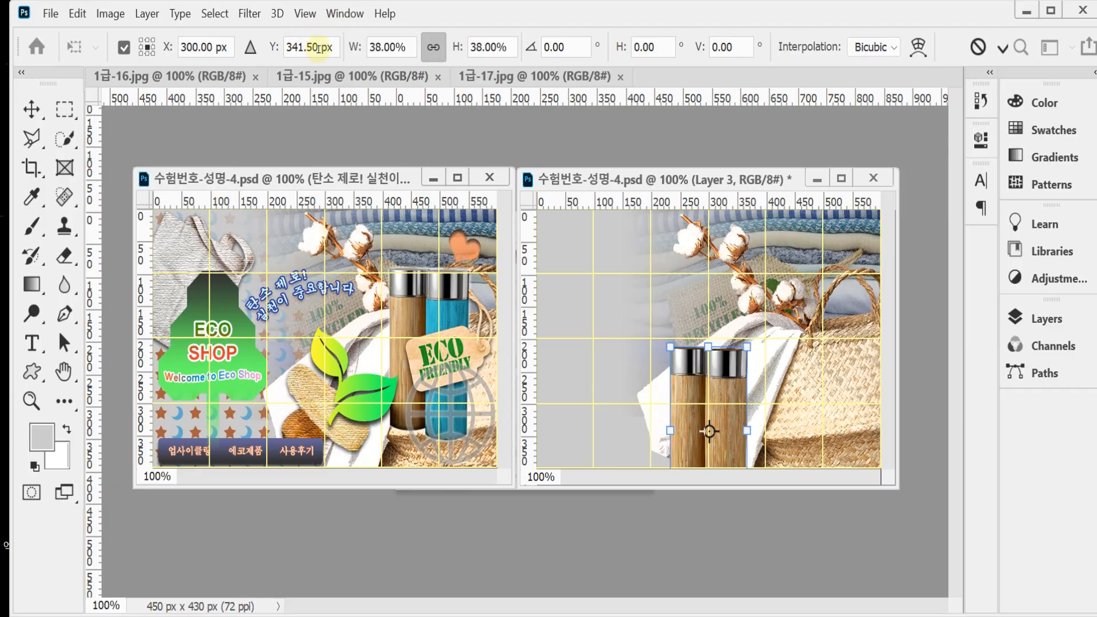
{"action": "left_click", "coordinate": [348, 48]}
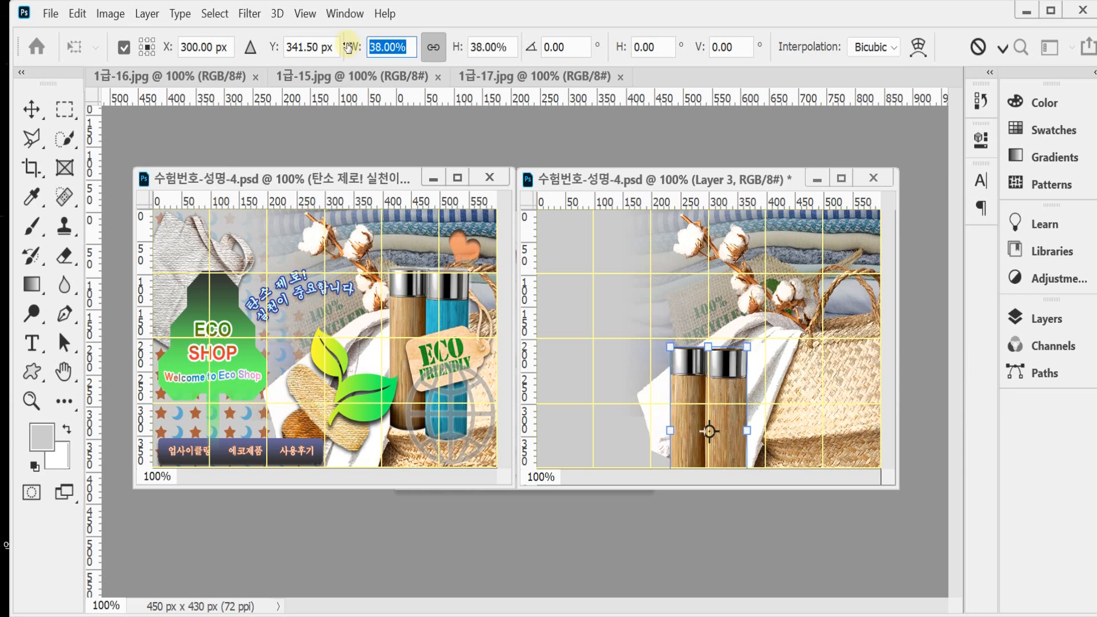
{"action": "left_click_drag", "start_coordinate": [348, 47], "coordinate": [348, 48]}
Step: Move the bottles over the basket to about X 474.84 px, Y 212.11 px, enlarge them to about 38.47%, and apply the transform
{"action": "left_click_drag", "start_coordinate": [735, 395], "coordinate": [821, 311]}
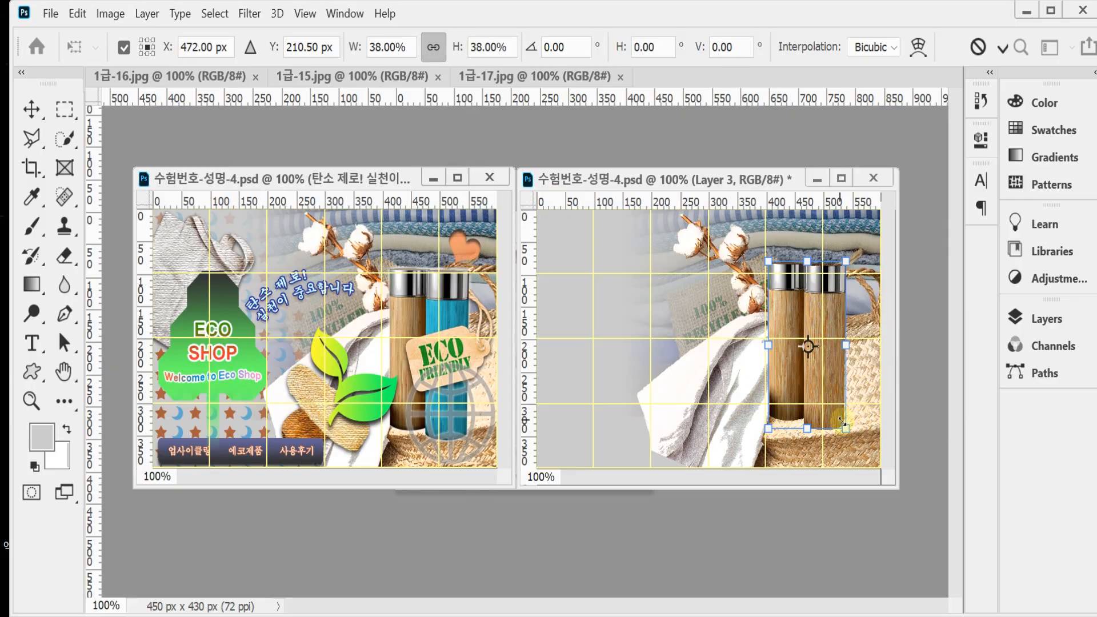
{"action": "left_click_drag", "start_coordinate": [845, 428], "coordinate": [845, 430]}
{"action": "double_click", "coordinate": [833, 380]}
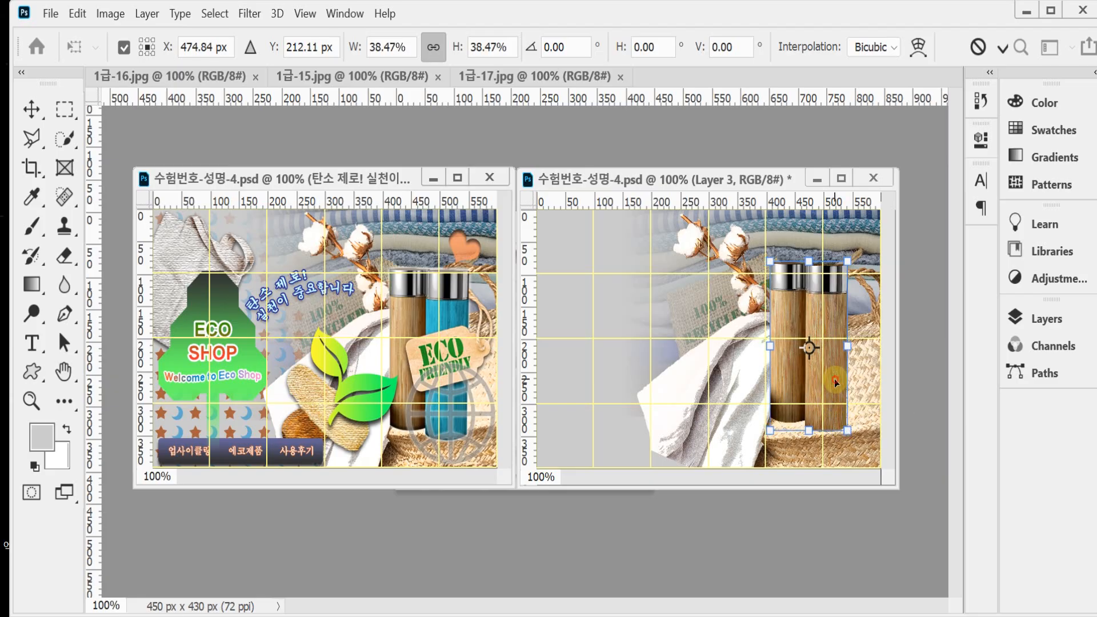
{"action": "key", "text": "a"}
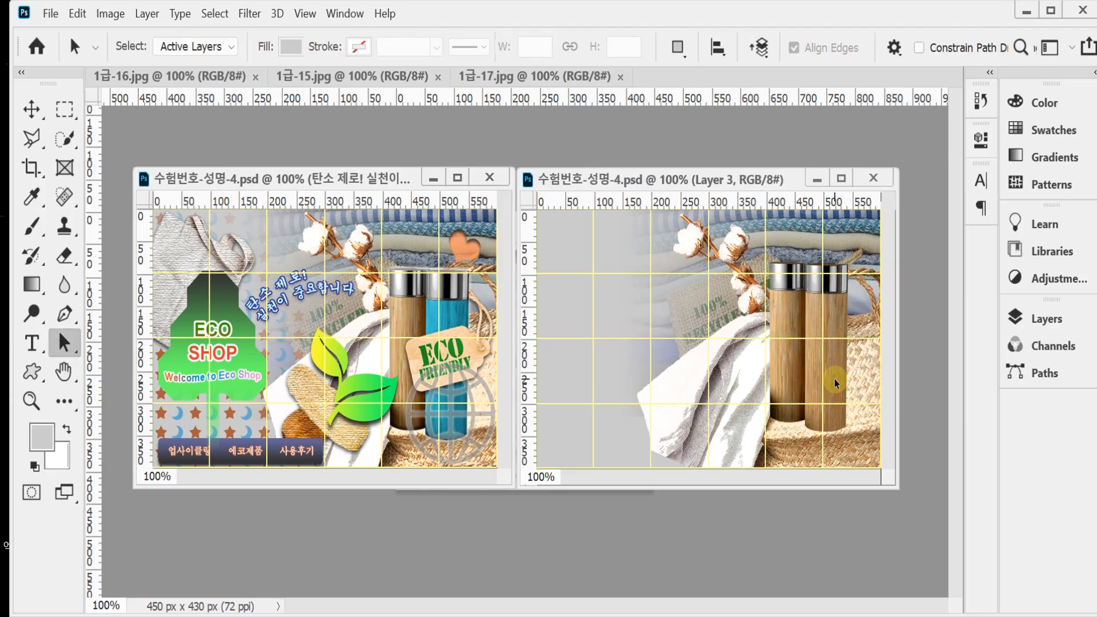
Step: Add a Bevel & Emboss effect to the bottles layer and set its size to 7 px
{"action": "left_click", "coordinate": [1022, 318]}
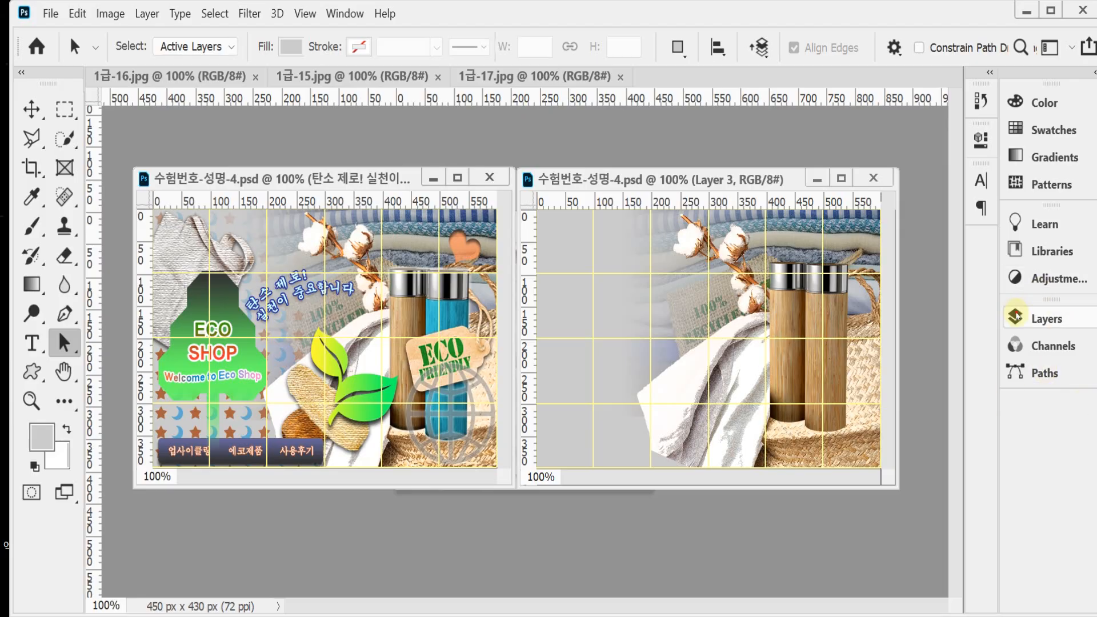
{"action": "left_click", "coordinate": [807, 574]}
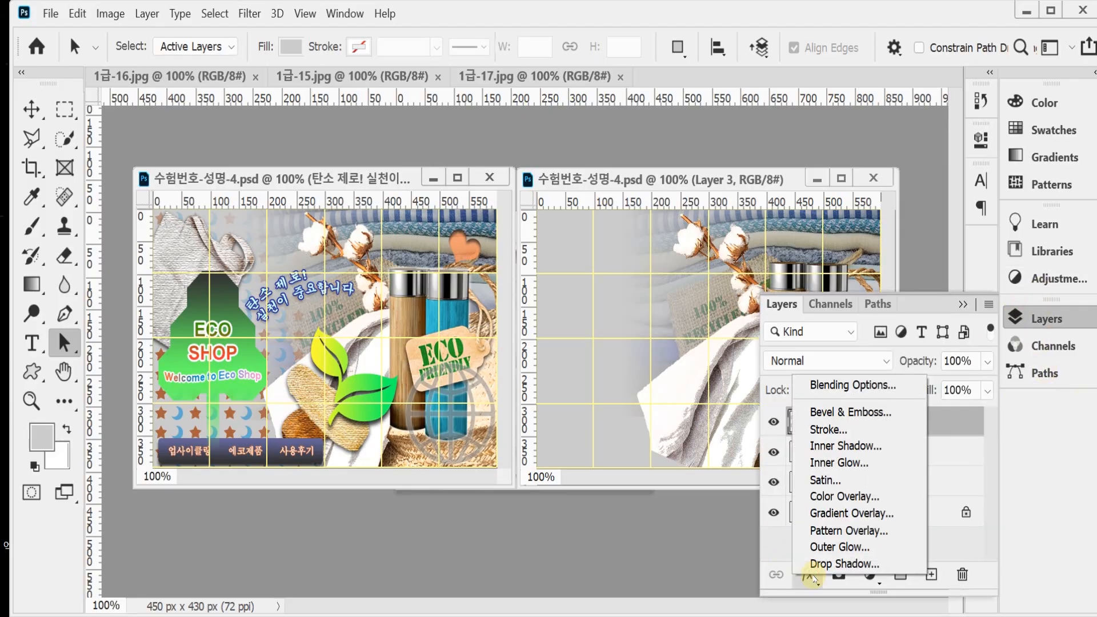
{"action": "left_click", "coordinate": [886, 412]}
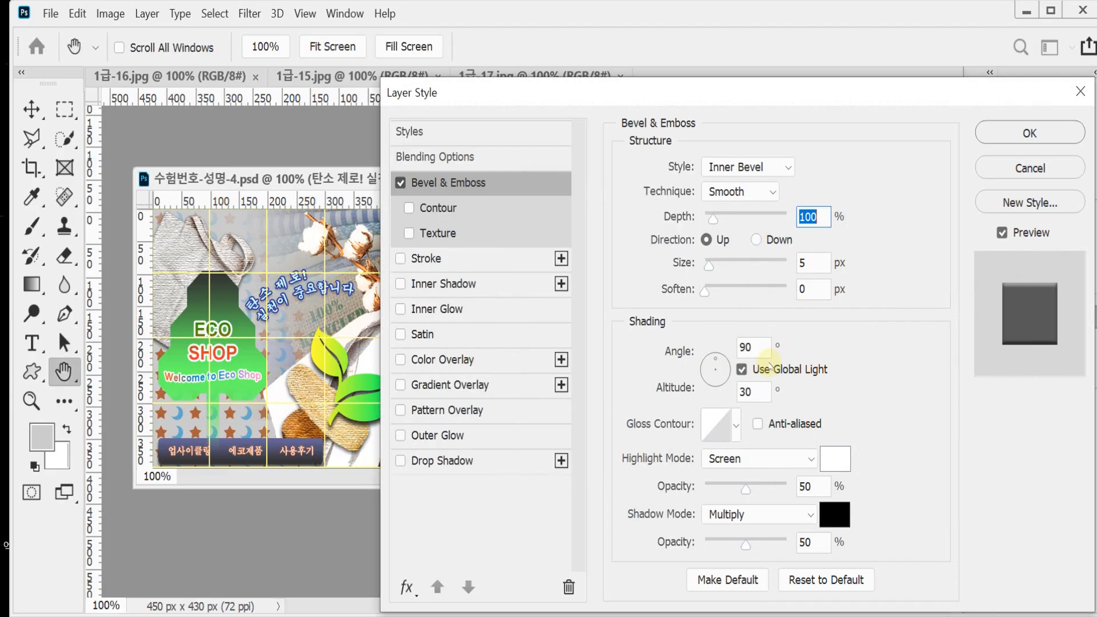
{"action": "left_click", "coordinate": [802, 262]}
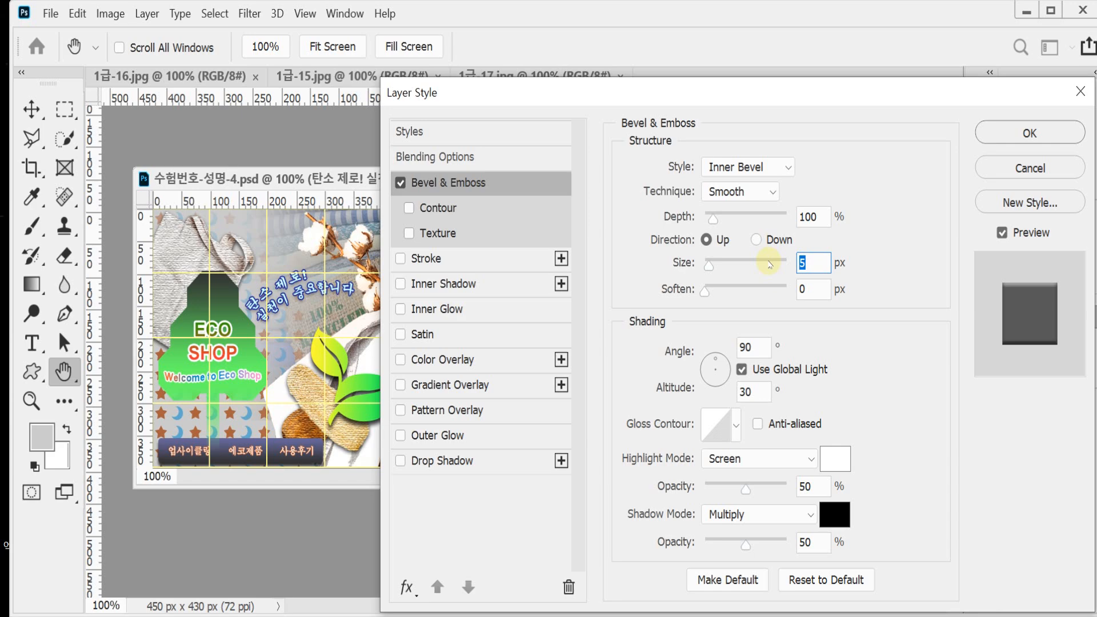
{"action": "type", "text": "7"}
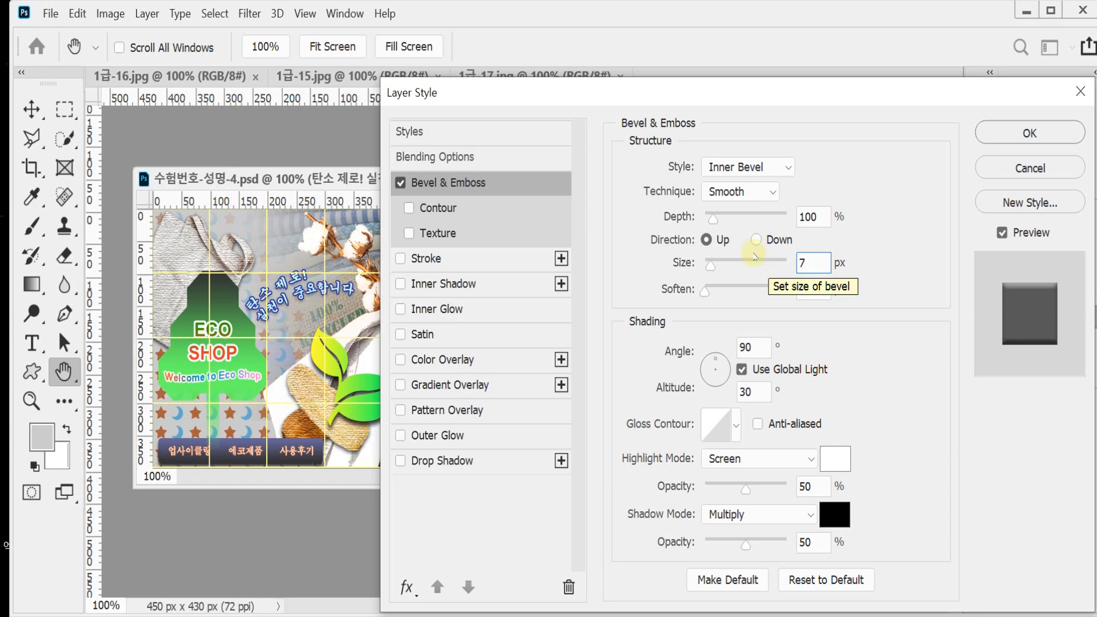
Step: Add an Outer Glow to the bottles layer, apply the layer style, and save the document
{"action": "left_click_drag", "start_coordinate": [457, 89], "coordinate": [650, 87]}
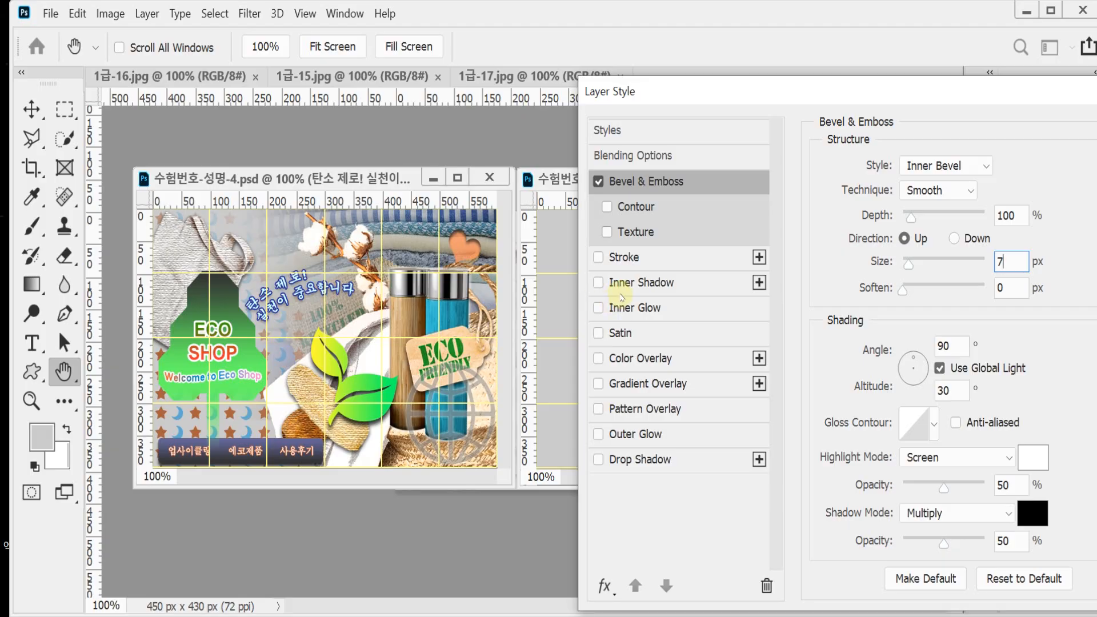
{"action": "left_click", "coordinate": [648, 436]}
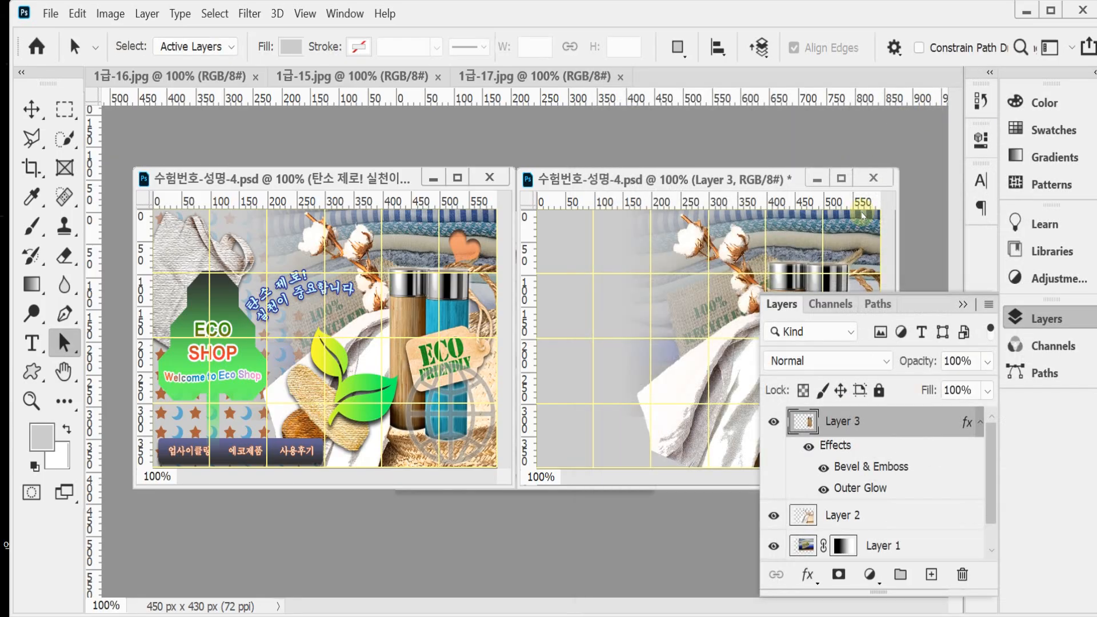
{"action": "left_click", "coordinate": [1046, 320]}
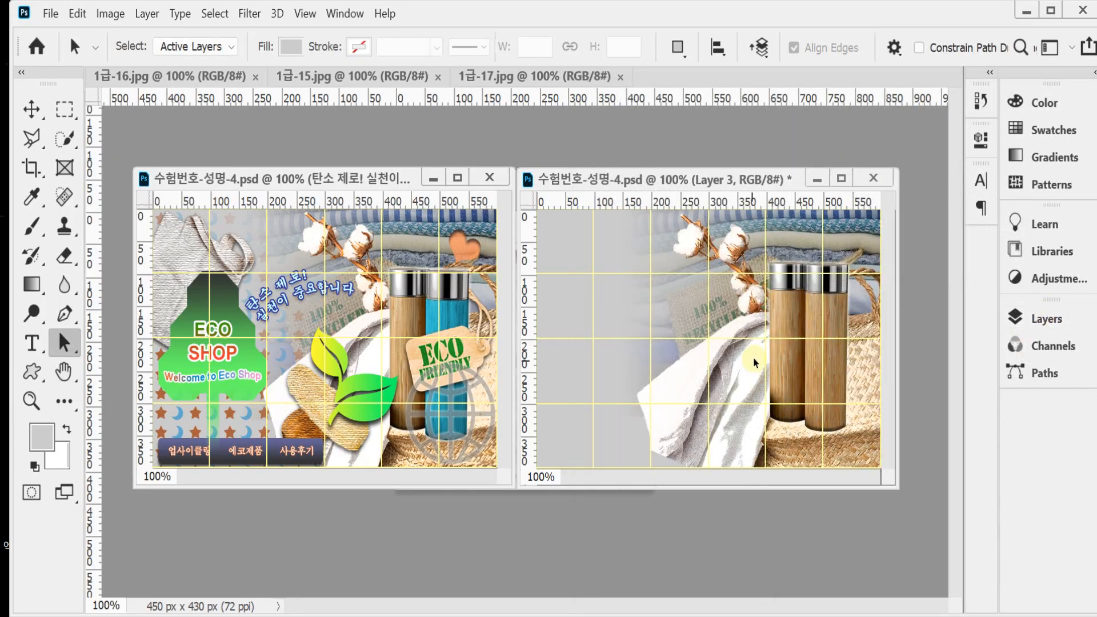
{"action": "key", "text": "ctrl"}
{"action": "key", "text": "ctrl+s"}
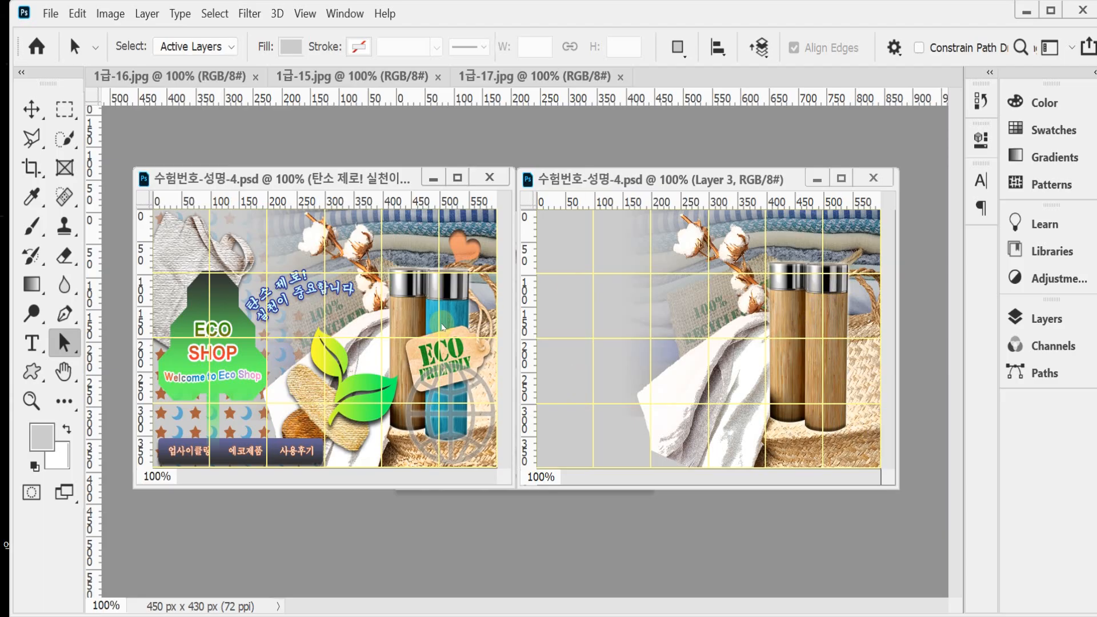
Step: Zoom the composition to 200% on the bottles and load the bottles layer's outline as a selection
{"action": "scroll", "coordinate": [835, 391], "scroll_direction": "up", "scroll_amount": 1}
{"action": "left_click_drag", "start_coordinate": [810, 332], "coordinate": [764, 344]}
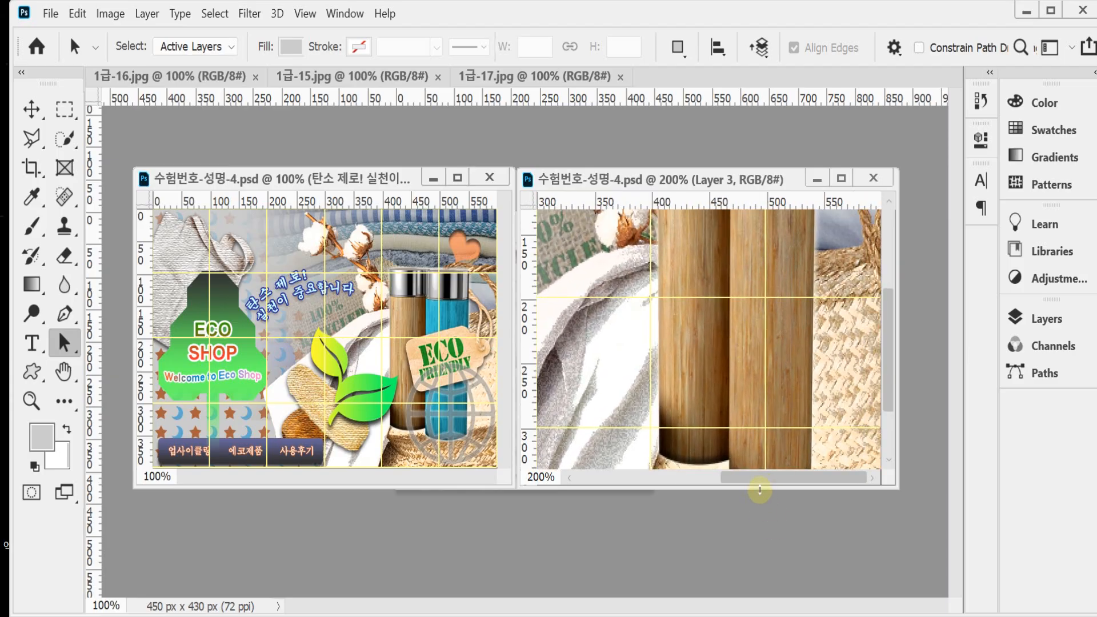
{"action": "left_click_drag", "start_coordinate": [759, 489], "coordinate": [766, 598]}
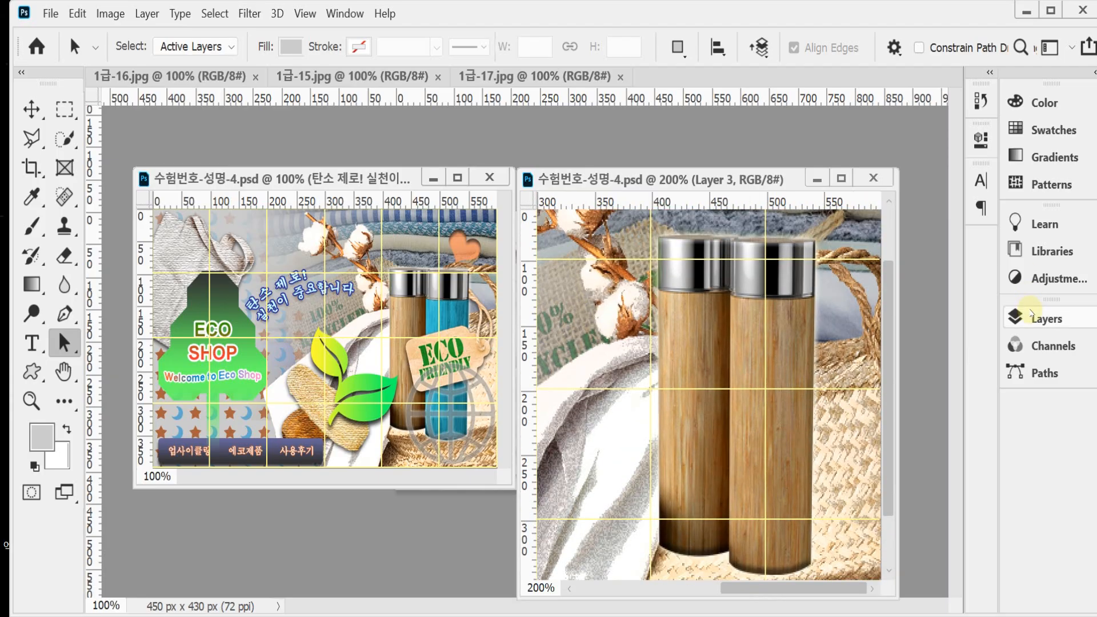
{"action": "left_click", "coordinate": [1031, 314]}
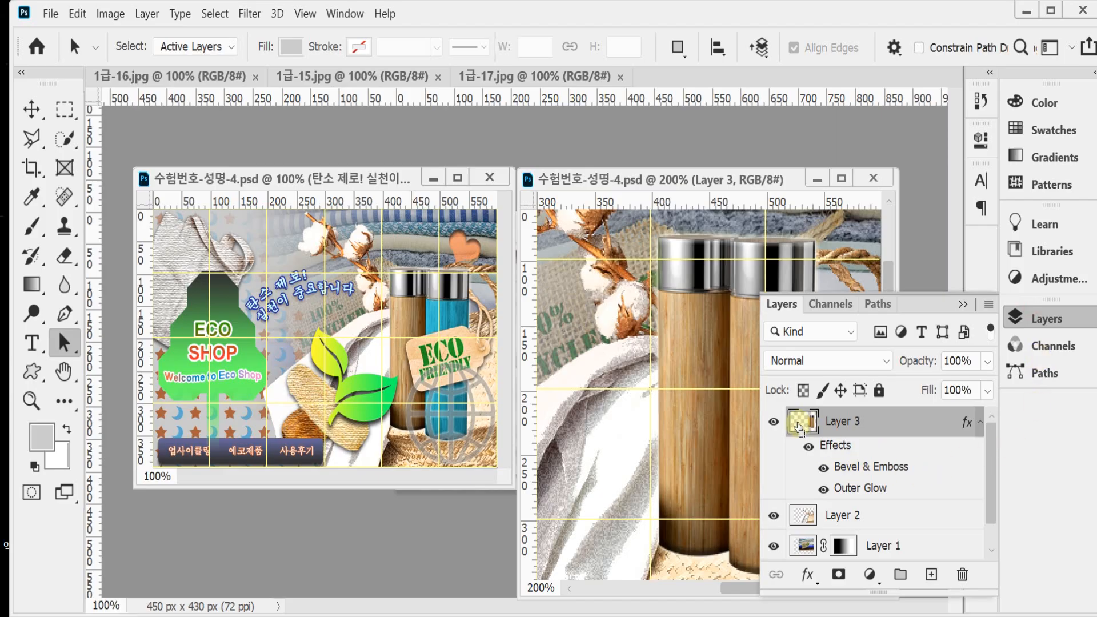
{"action": "left_click", "coordinate": [808, 426], "text": "ctrl"}
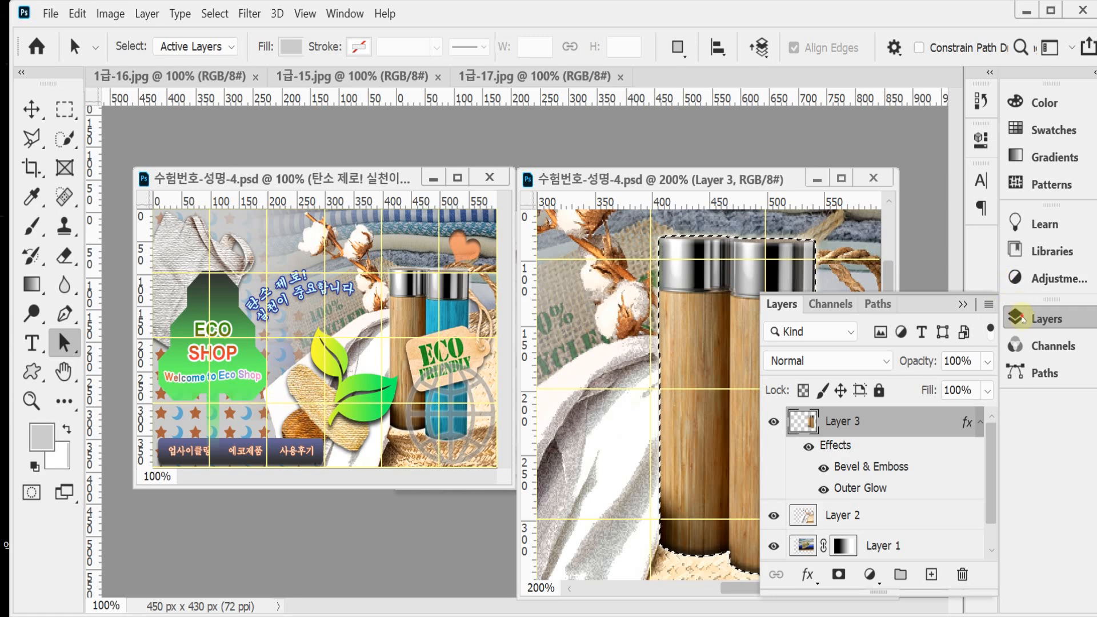
{"action": "left_click", "coordinate": [1020, 317]}
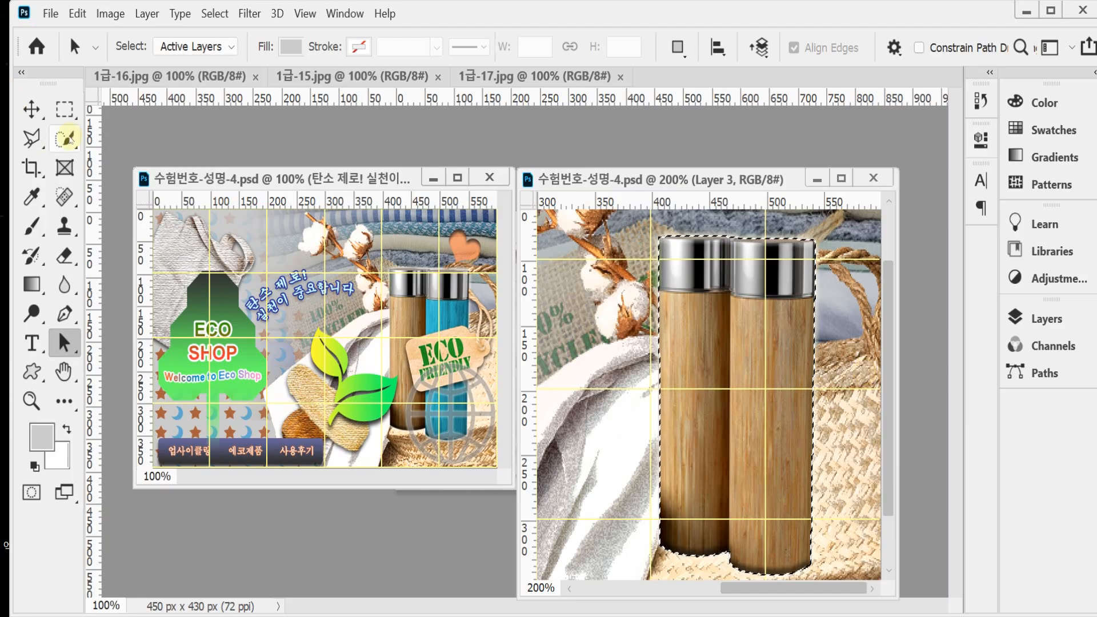
Step: Intersect the selection with a Polygonal Lasso outline so only the right bottle's wooden body below the metal cap stays selected
{"action": "left_click", "coordinate": [39, 142]}
{"action": "right_click", "coordinate": [41, 145]}
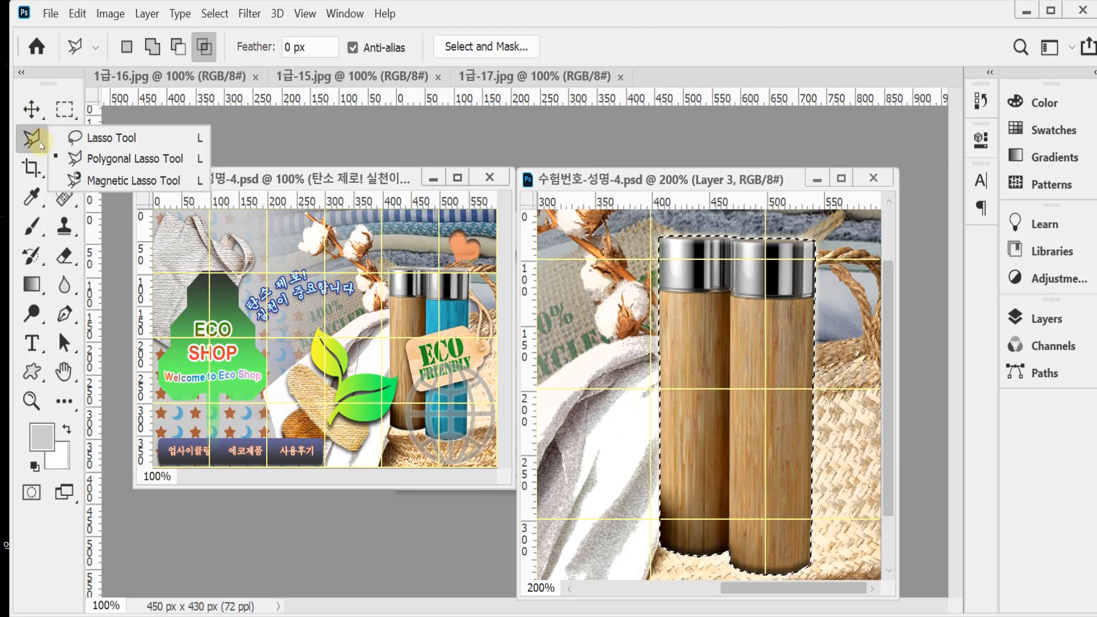
{"action": "left_click", "coordinate": [79, 159]}
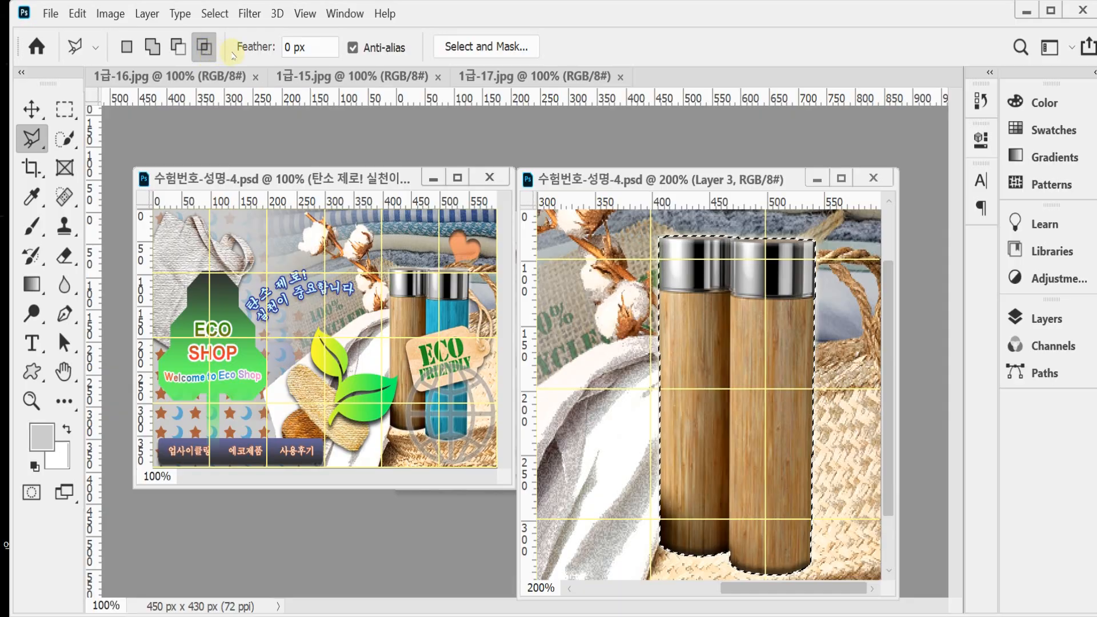
{"action": "left_click", "coordinate": [823, 296]}
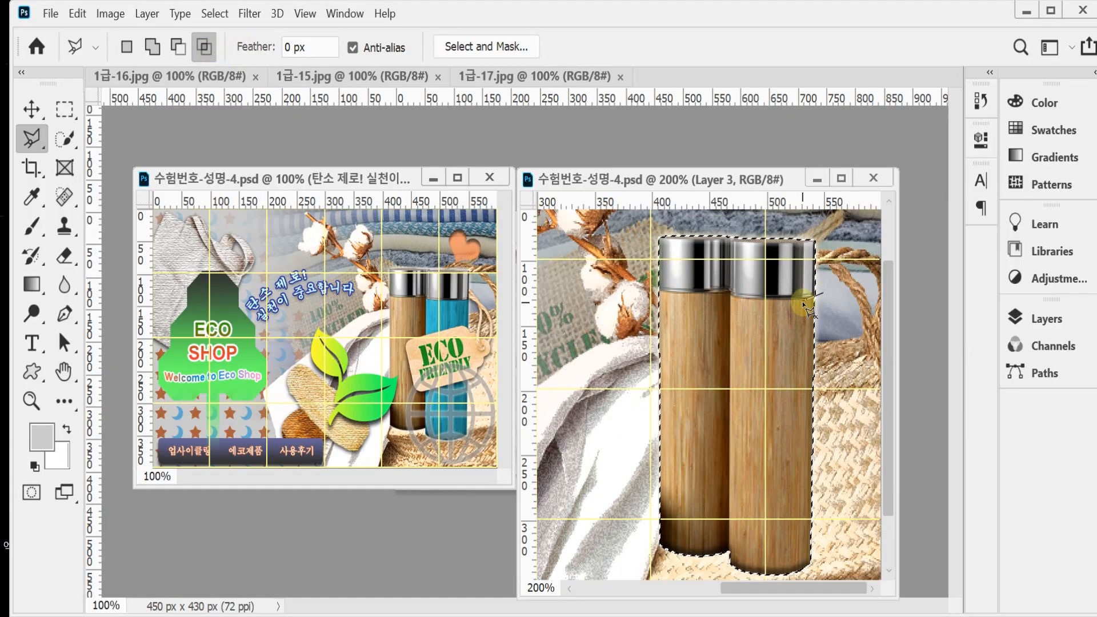
{"action": "left_click", "coordinate": [805, 302]}
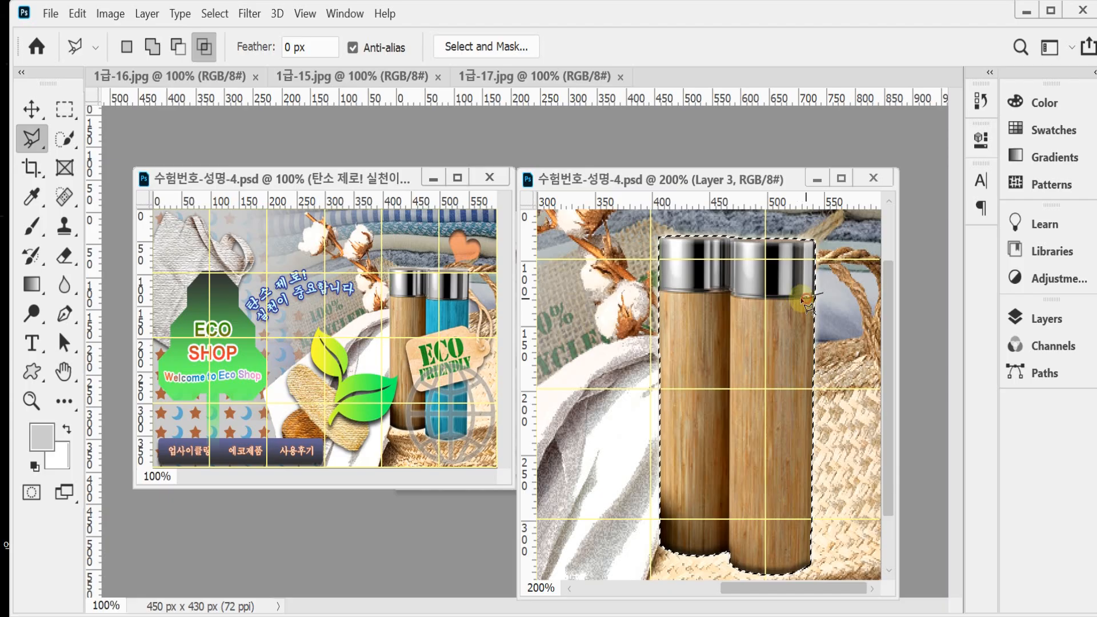
{"action": "left_click", "coordinate": [729, 295]}
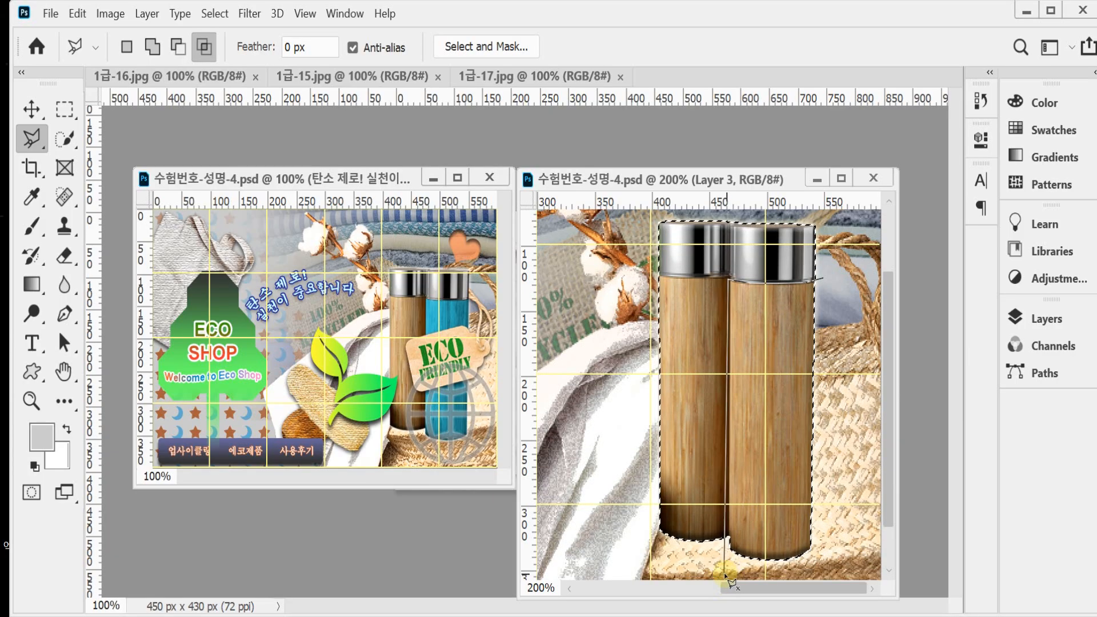
{"action": "left_click", "coordinate": [724, 573]}
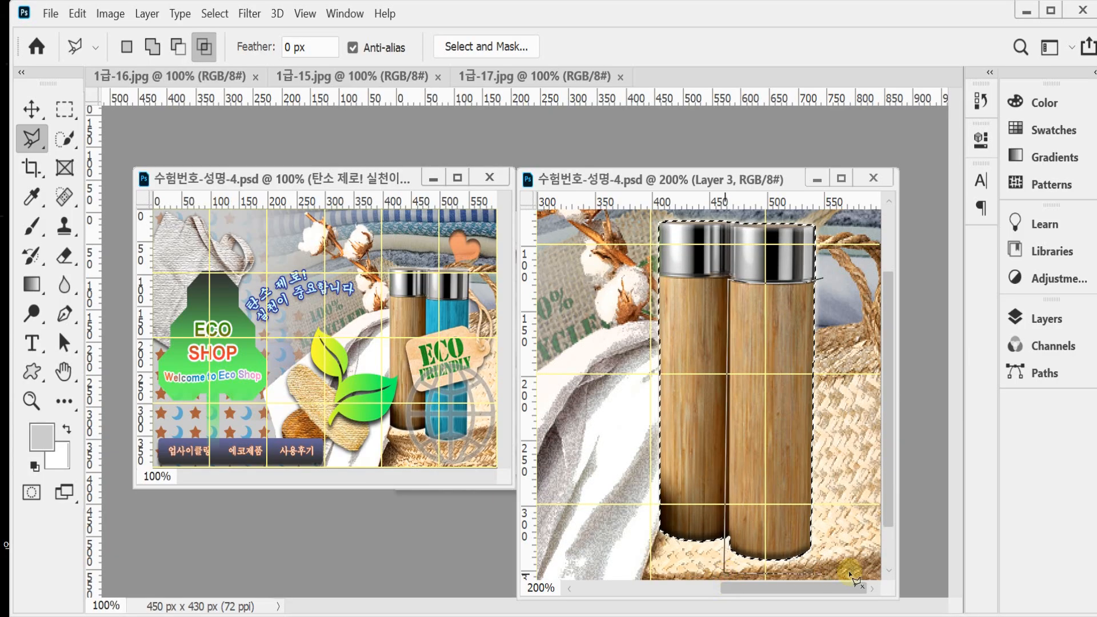
{"action": "left_click", "coordinate": [850, 309]}
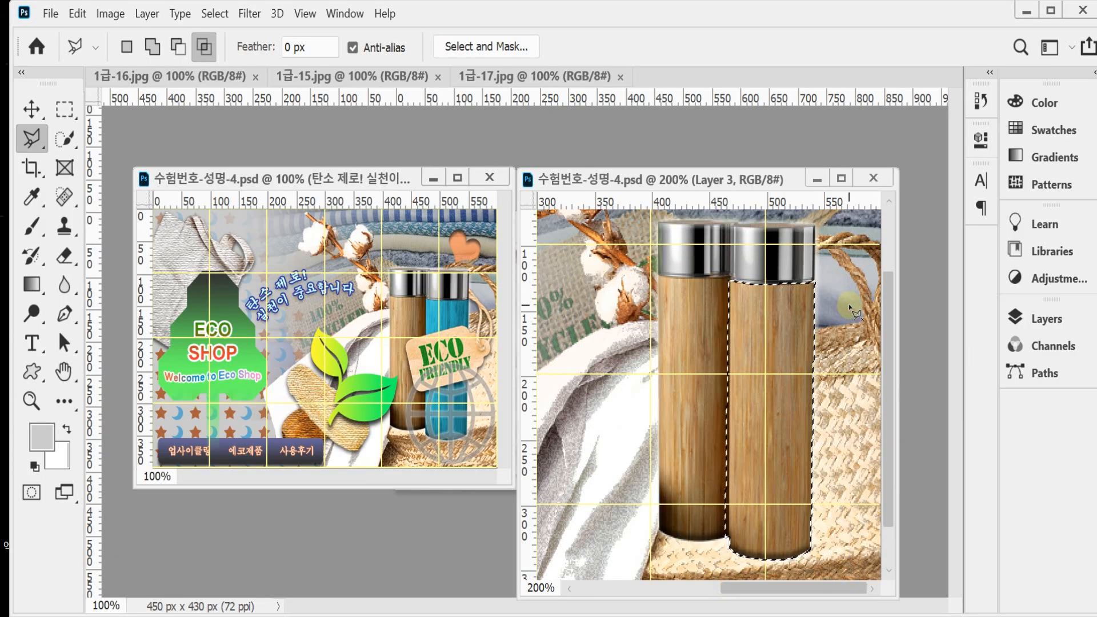
Step: Add a Hue/Saturation adjustment layer for the selected bottle body and enable Colorize, keeping both bottles in view
{"action": "left_click", "coordinate": [1055, 325]}
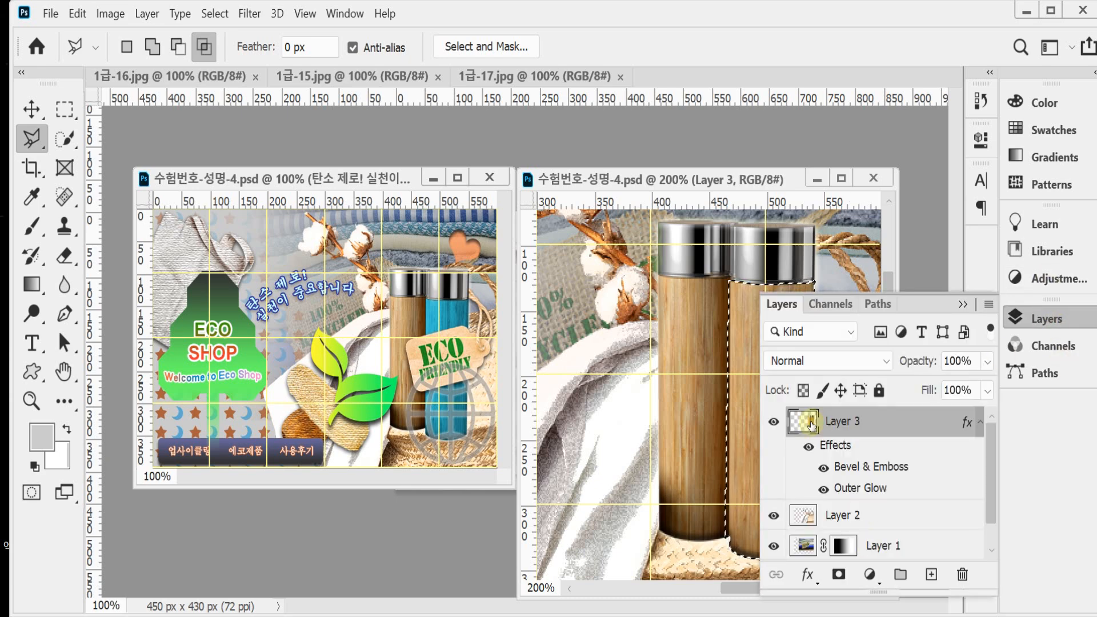
{"action": "left_click", "coordinate": [869, 574]}
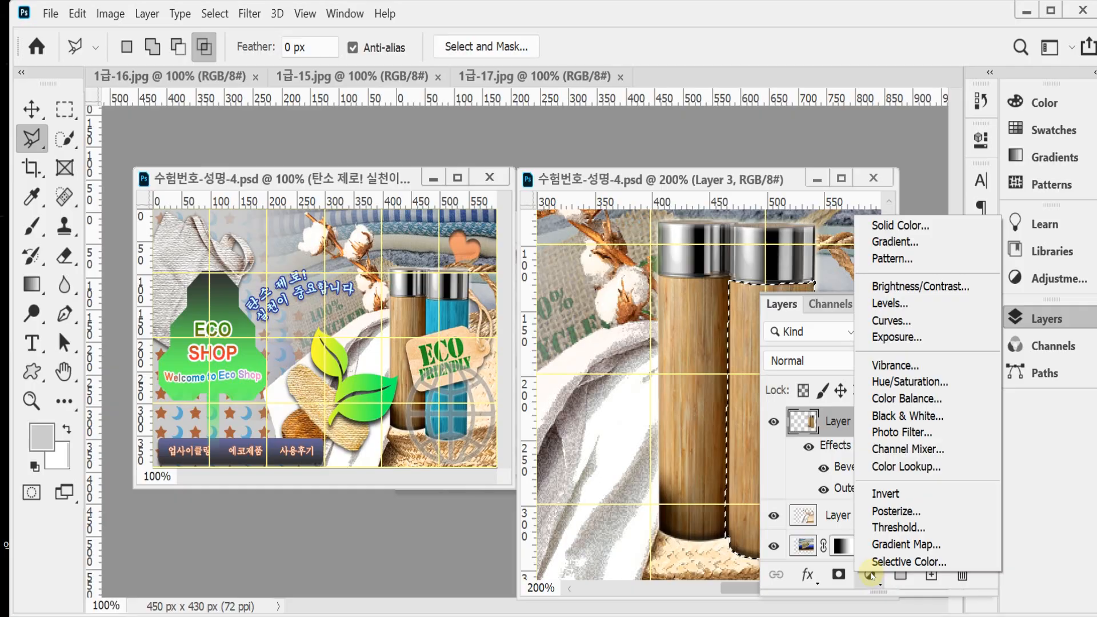
{"action": "left_click", "coordinate": [975, 387]}
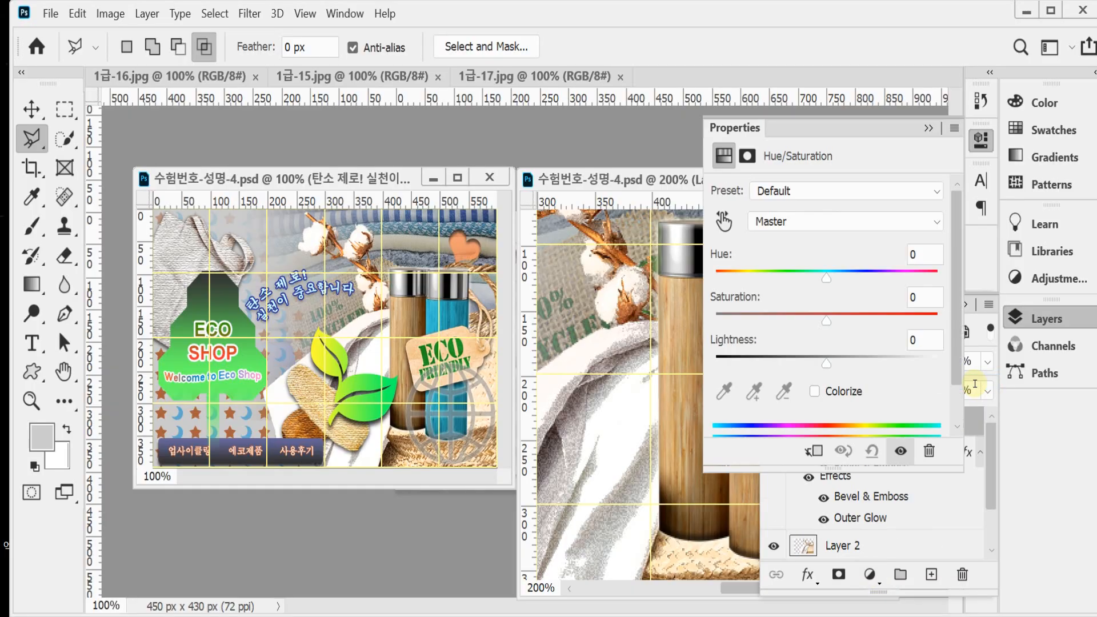
{"action": "left_click", "coordinate": [821, 392]}
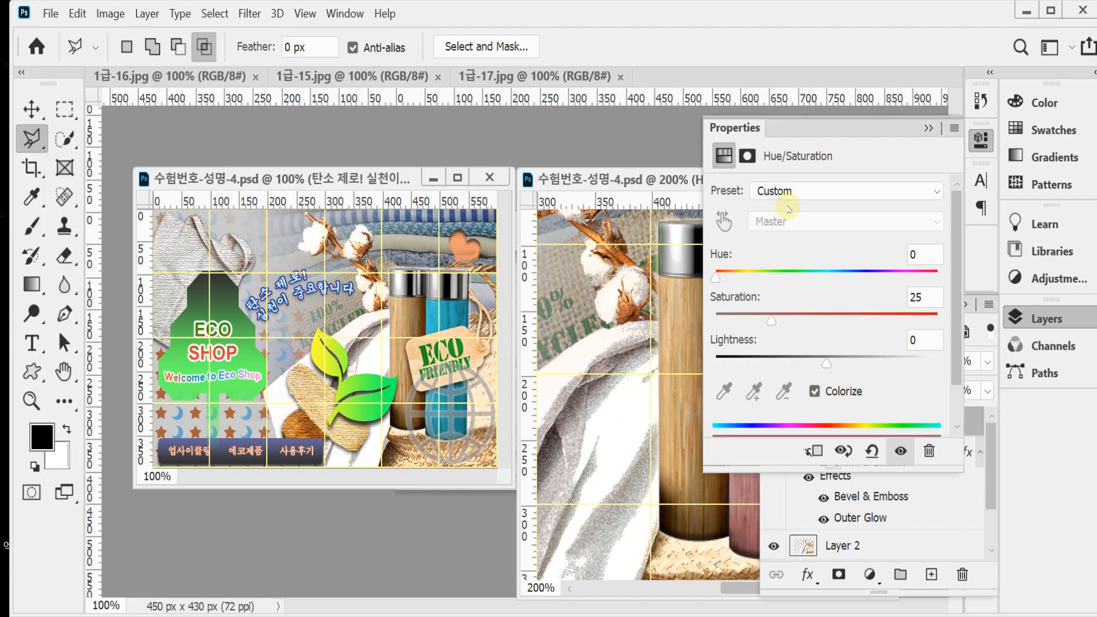
{"action": "left_click_drag", "start_coordinate": [631, 182], "coordinate": [482, 155]}
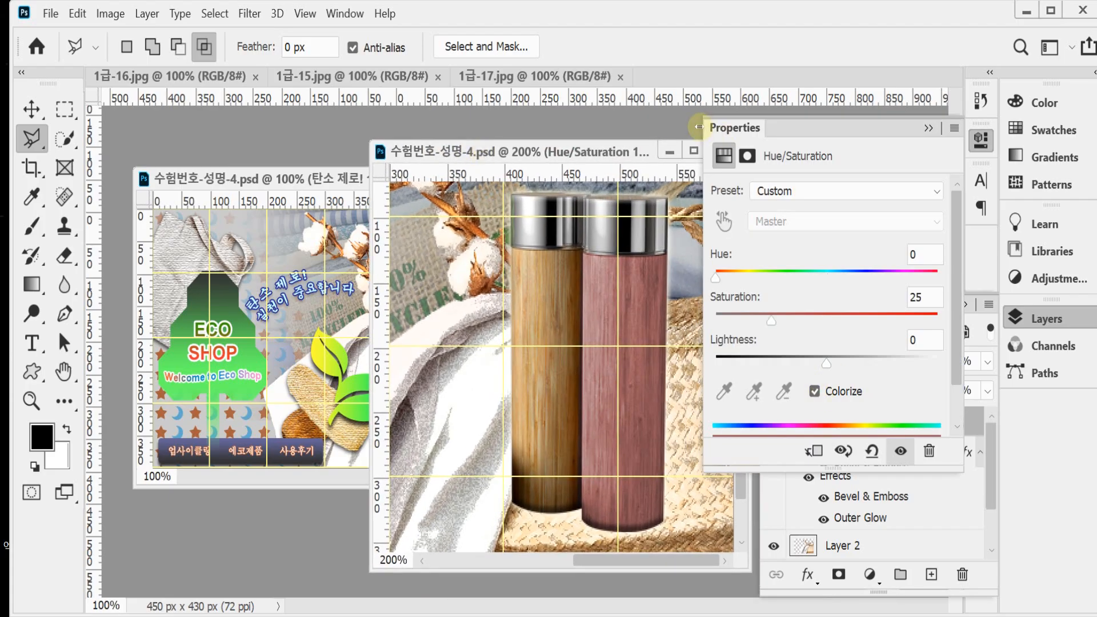
Step: Colorize the right bottle's body with a hue of about 194, saturation 68, and lightness +2
{"action": "left_click", "coordinate": [846, 278]}
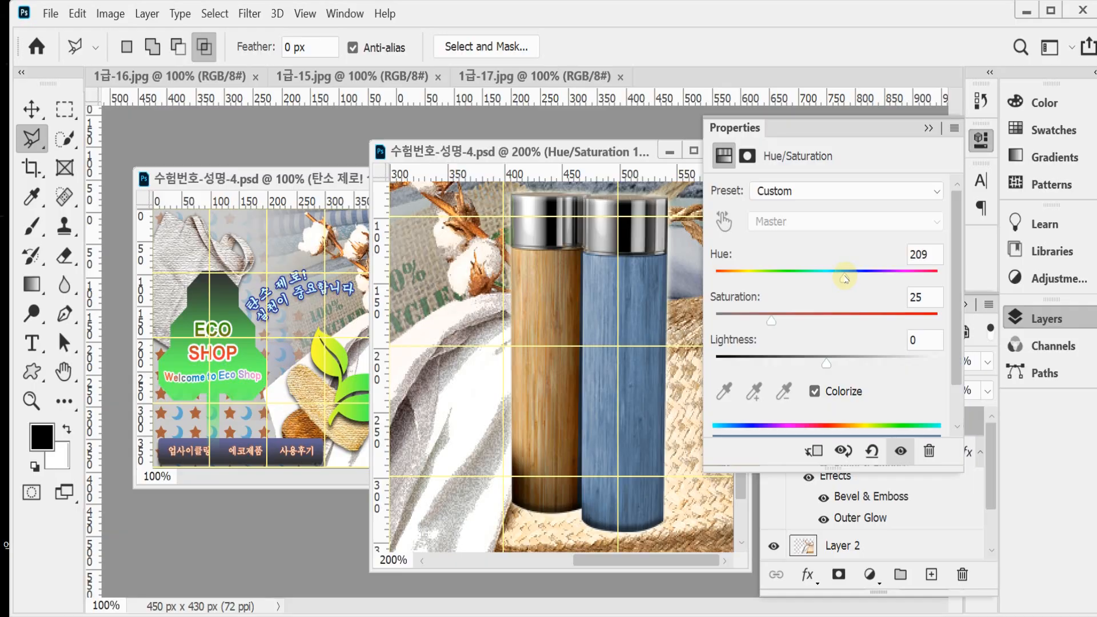
{"action": "mouse_move", "coordinate": [844, 278]}
{"action": "left_mouse_down"}
{"action": "mouse_move", "coordinate": [835, 278]}
{"action": "mouse_move", "coordinate": [853, 278]}
{"action": "left_mouse_up"}
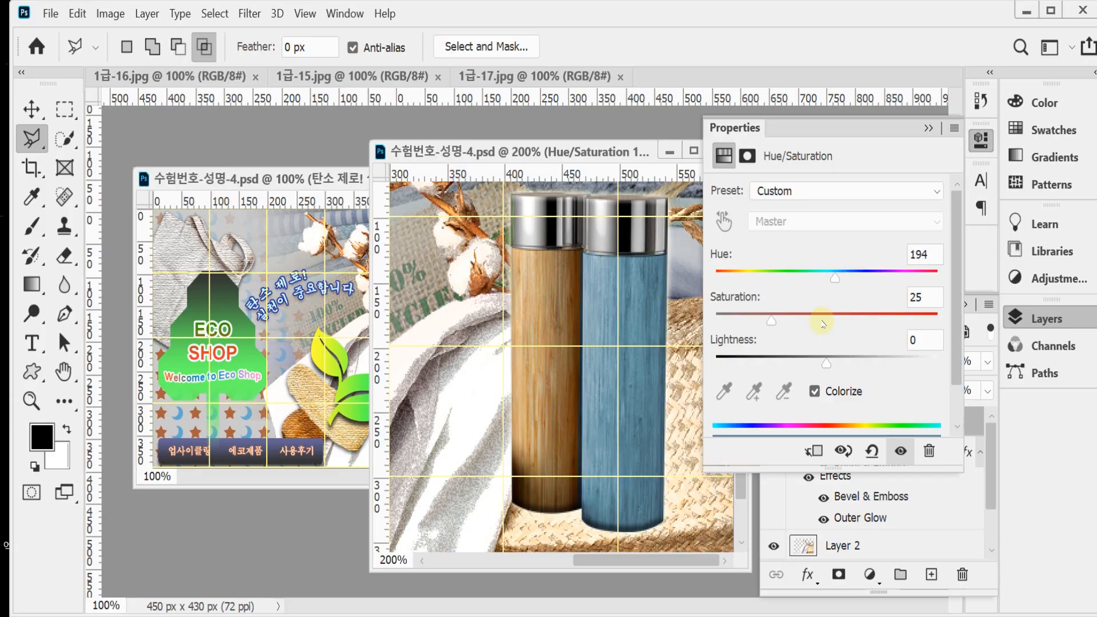
{"action": "left_click_drag", "start_coordinate": [821, 324], "coordinate": [867, 321]}
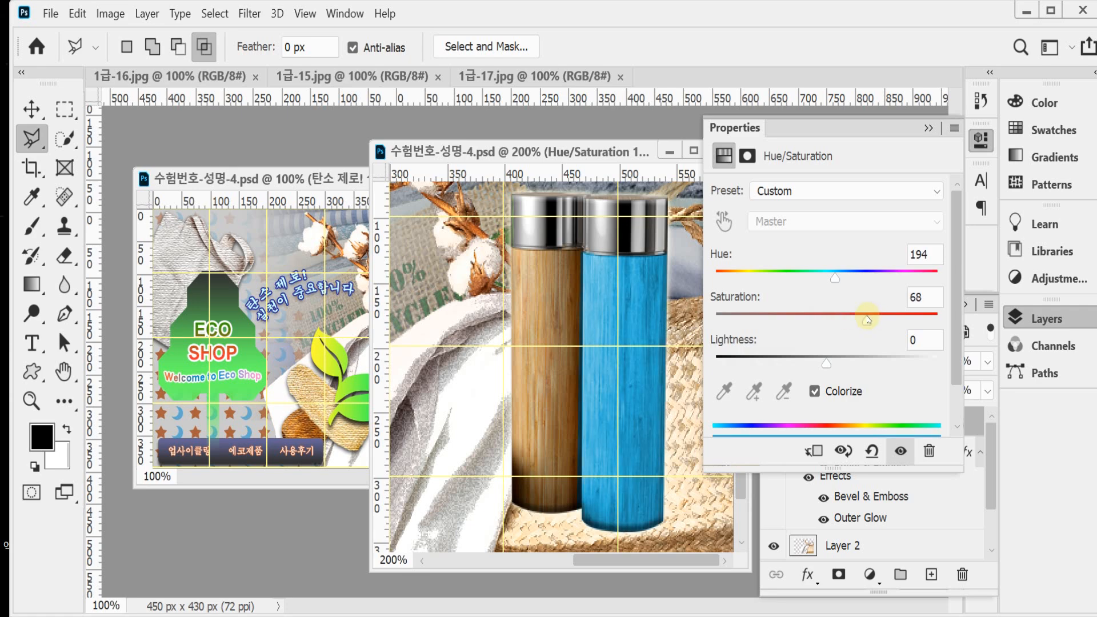
{"action": "mouse_move", "coordinate": [825, 359]}
{"action": "left_mouse_down"}
{"action": "mouse_move", "coordinate": [815, 358]}
{"action": "mouse_move", "coordinate": [829, 357]}
{"action": "left_mouse_up"}
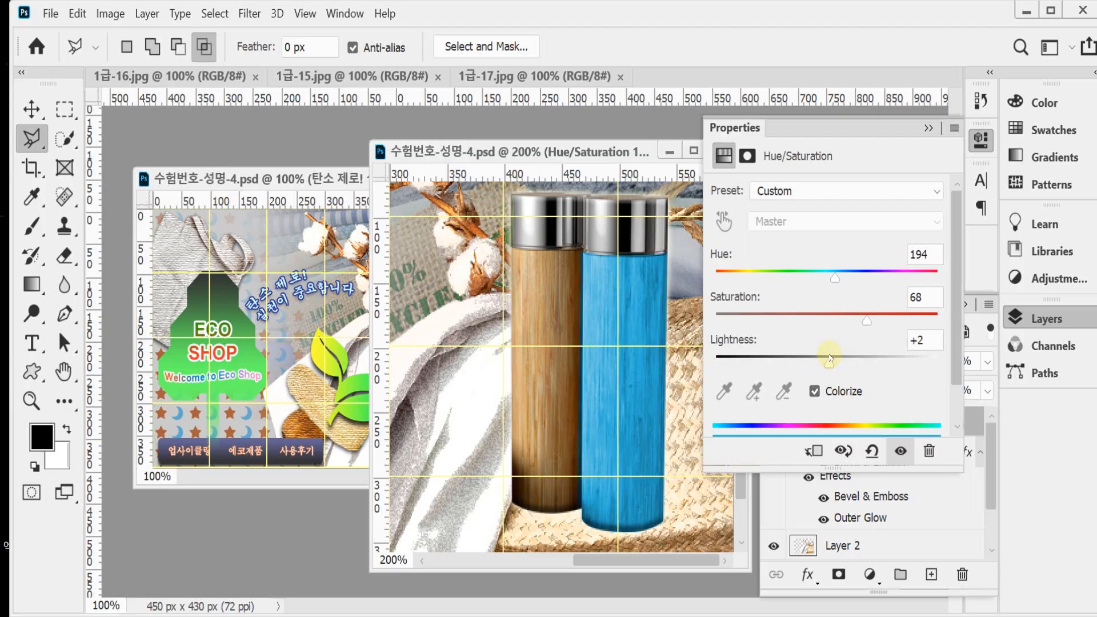
{"action": "left_click", "coordinate": [933, 256]}
{"action": "type", "text": "186"}
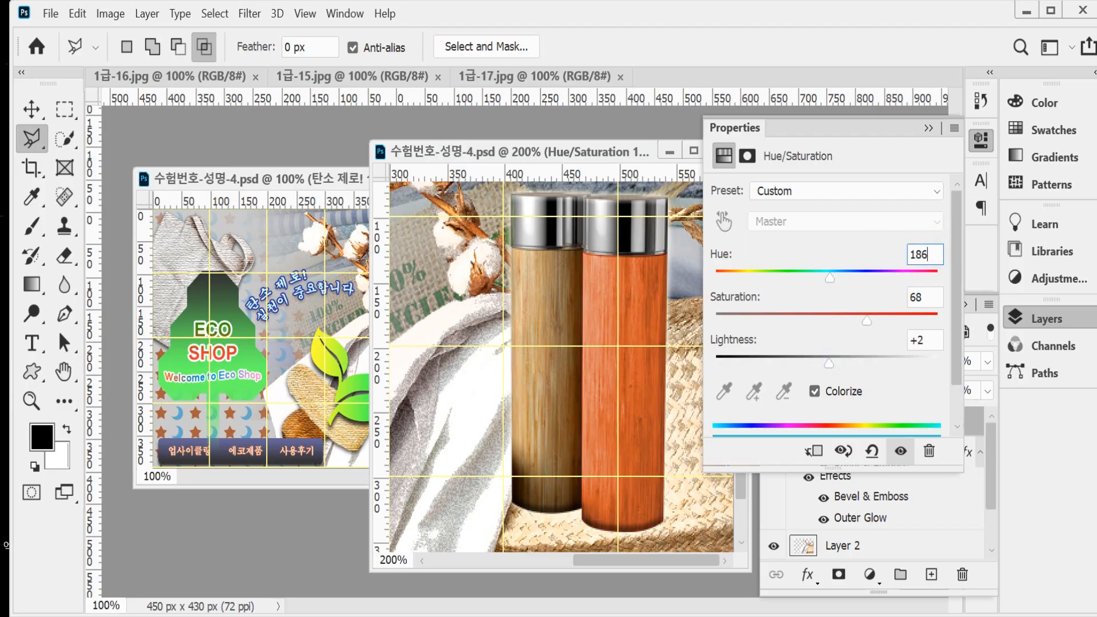
{"action": "key", "text": "Caps_Lock"}
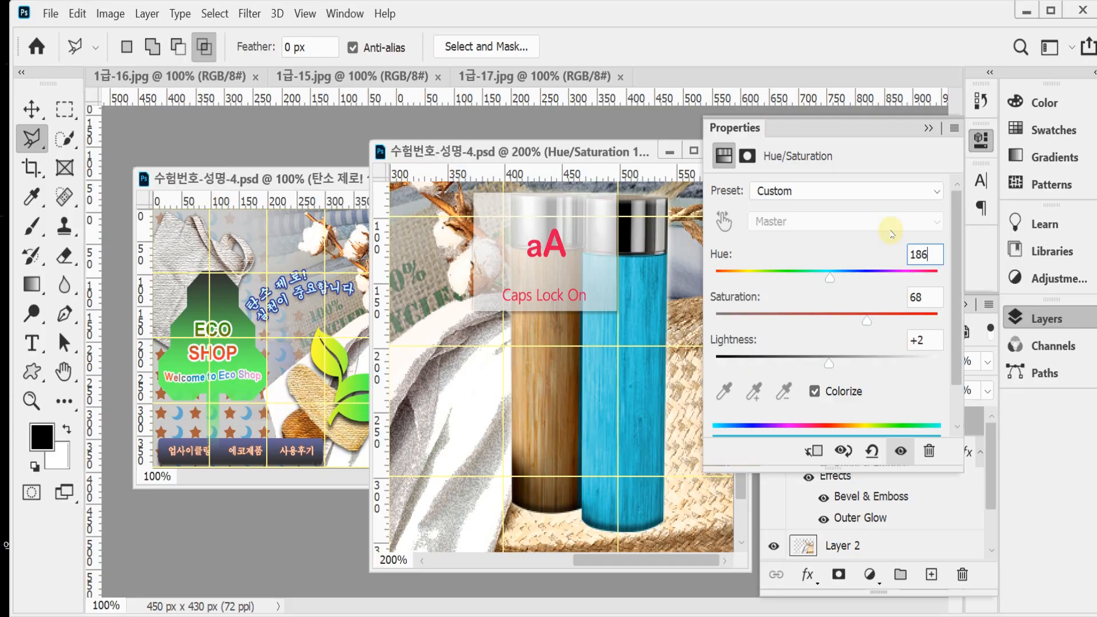
{"action": "type", "text": "63"}
{"action": "key", "text": "Caps_Lock"}
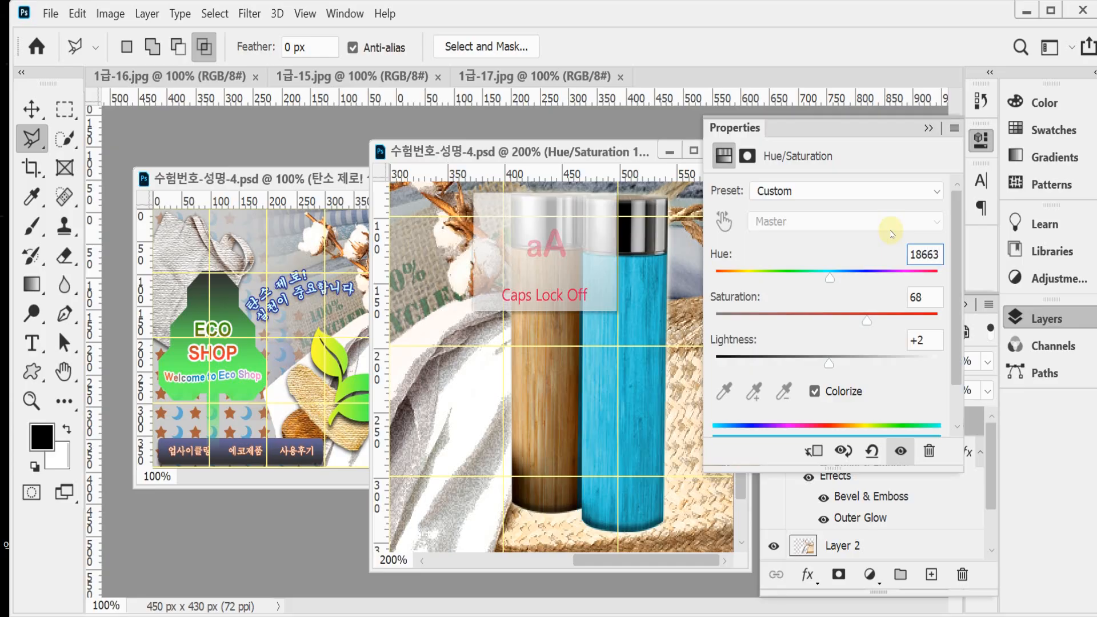
{"action": "key", "text": "Caps_Lock"}
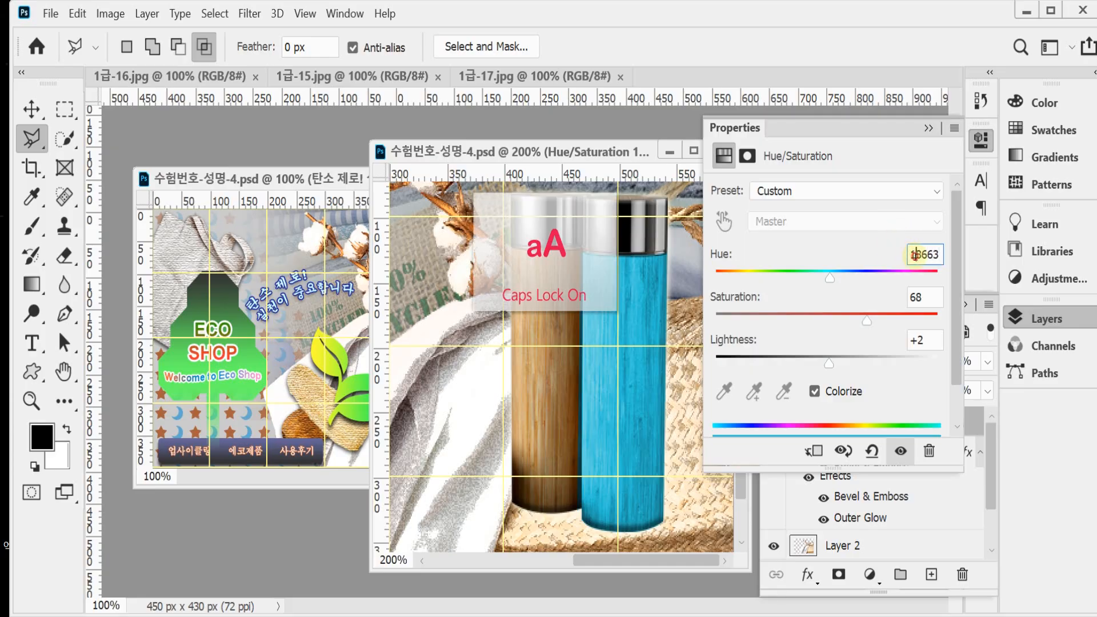
{"action": "left_click_drag", "start_coordinate": [915, 255], "coordinate": [955, 257]}
{"action": "key", "text": "Return"}
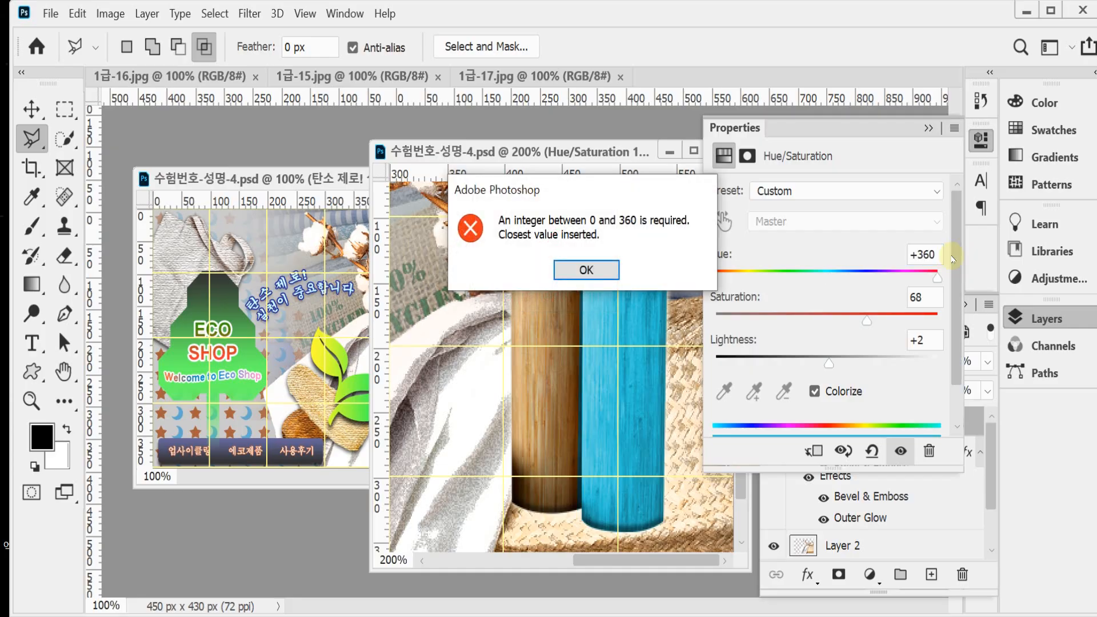
{"action": "key", "text": "Return"}
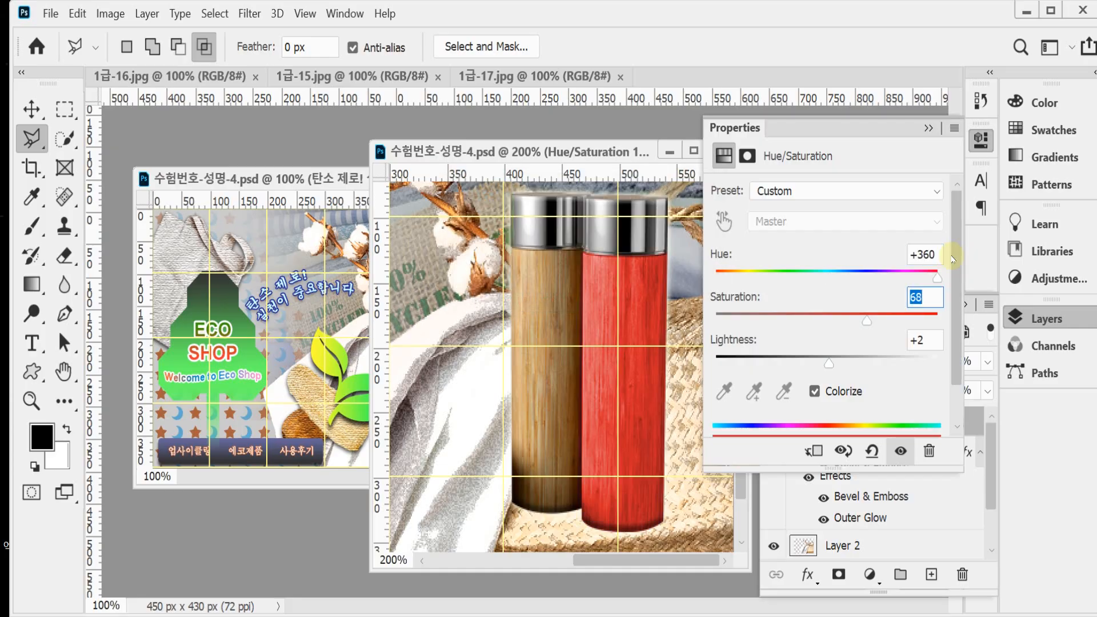
Step: Set the Hue of the bottle's Hue/Saturation adjustment to 186
{"action": "key", "text": "shift+Tab"}
{"action": "type", "text": "186"}
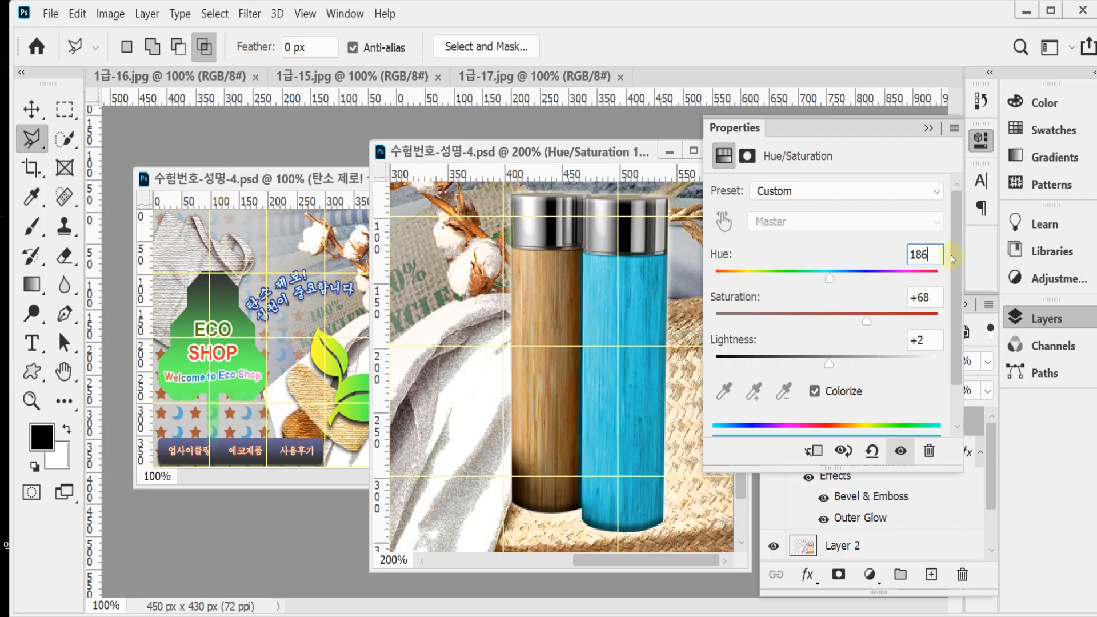
Step: Set the bottle's Hue/Saturation adjustment to saturation 63 and lightness -20
{"action": "key", "text": "Tab"}
{"action": "type", "text": "63"}
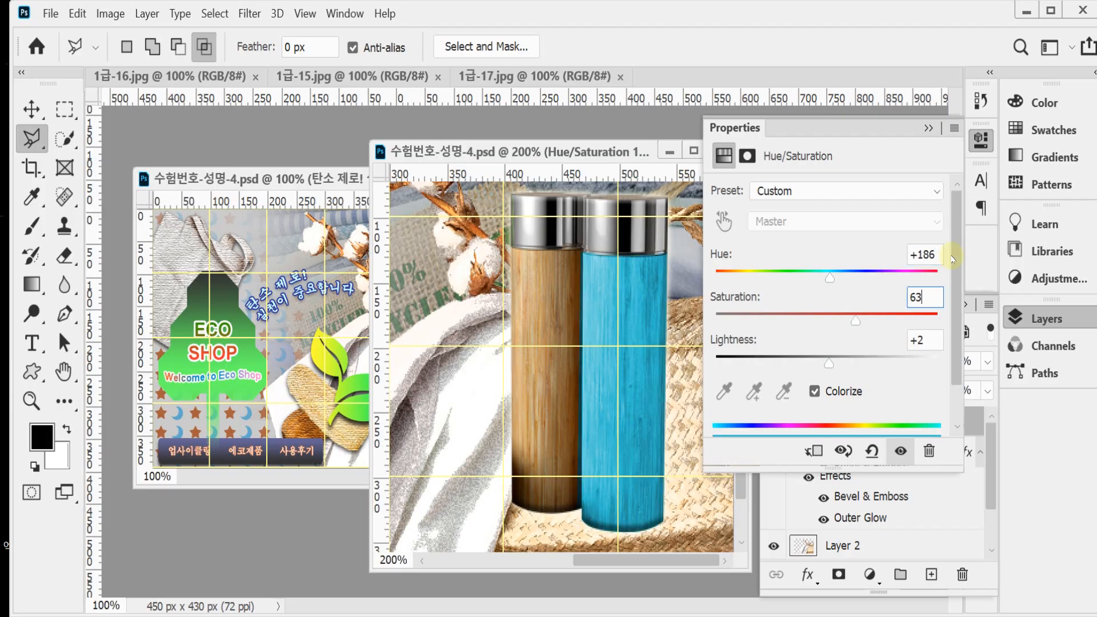
{"action": "key", "text": "Tab"}
{"action": "type", "text": "-20"}
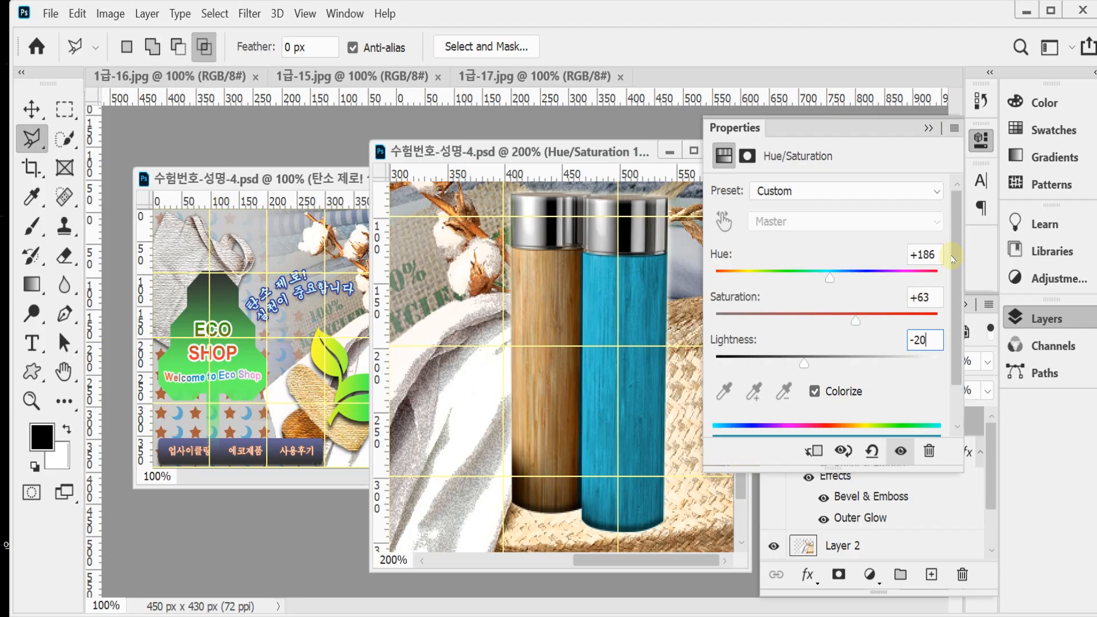
{"action": "key", "text": "Return"}
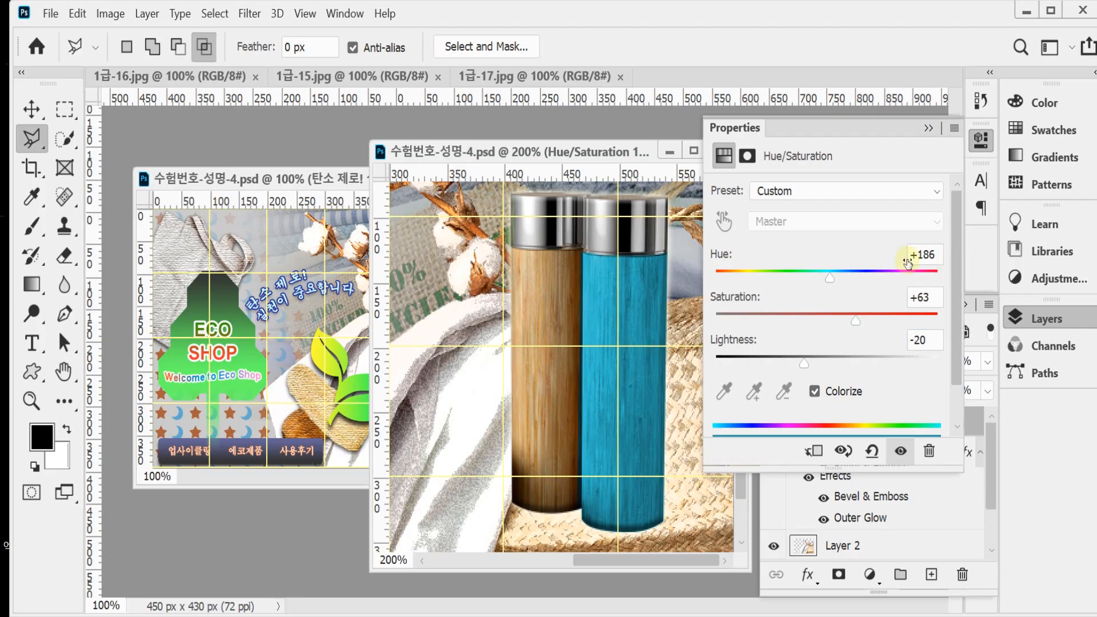
{"action": "left_click", "coordinate": [979, 139]}
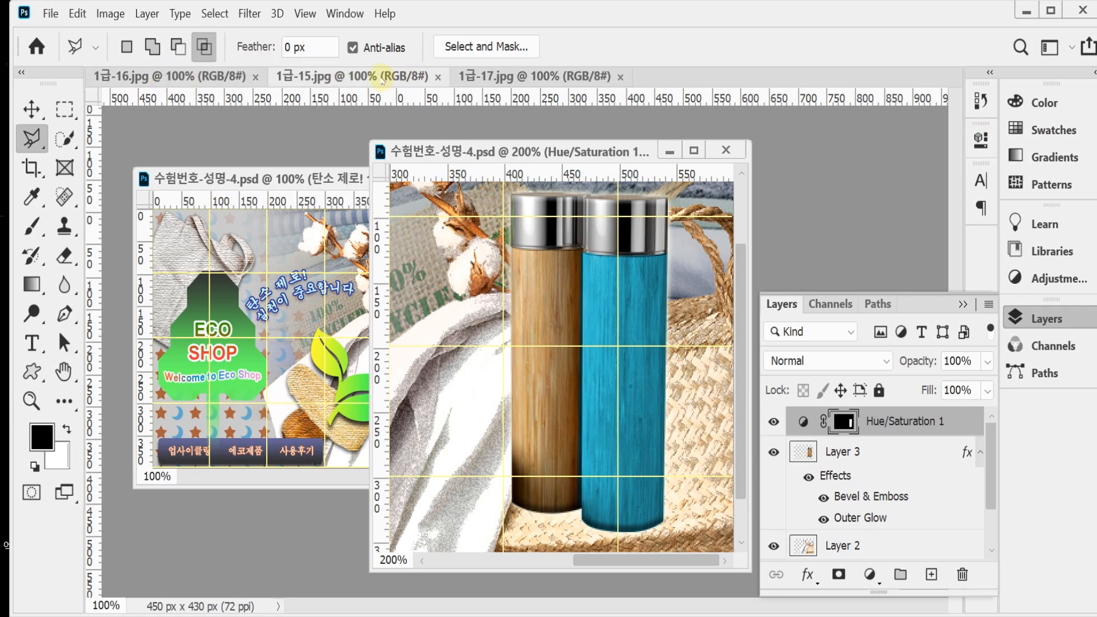
Step: Float 1급-15.jpg in its own window and select the ECO FRIENDLY tag with a 60 px Quick Selection brush
{"action": "left_click_drag", "start_coordinate": [391, 75], "coordinate": [389, 154]}
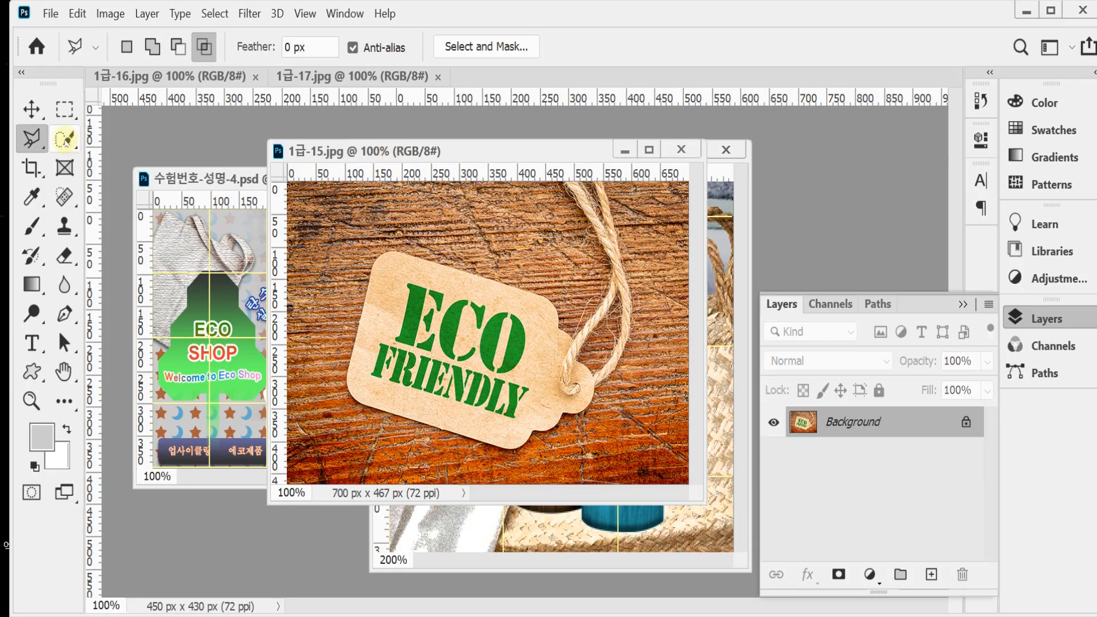
{"action": "left_click", "coordinate": [66, 140]}
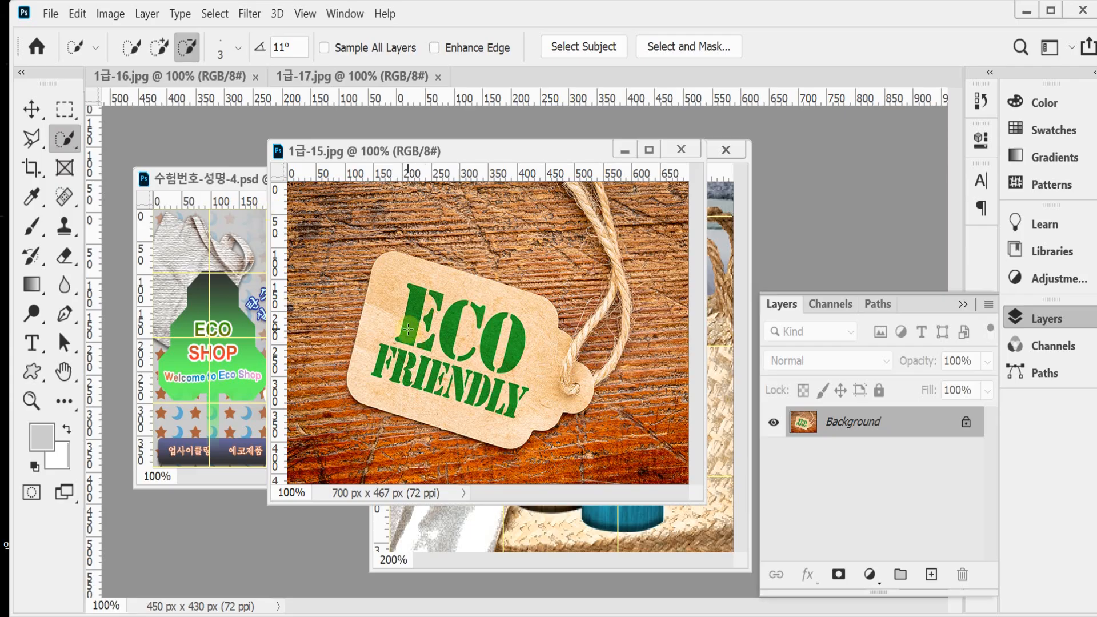
{"action": "key", "text": "Caps_Lock"}
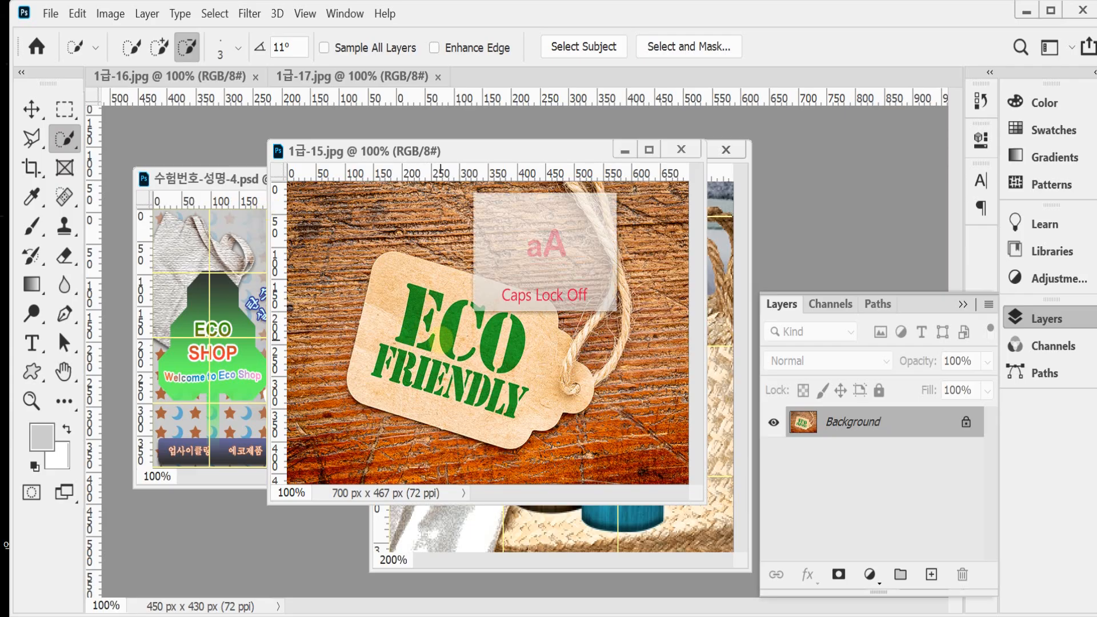
{"action": "key", "text": "bracketright"}
{"action": "key", "text": "bracketright"}
{"action": "key", "text": "bracketright"}
{"action": "key", "text": "bracketright"}
{"action": "key", "text": "bracketright"}
{"action": "key", "text": "bracketright"}
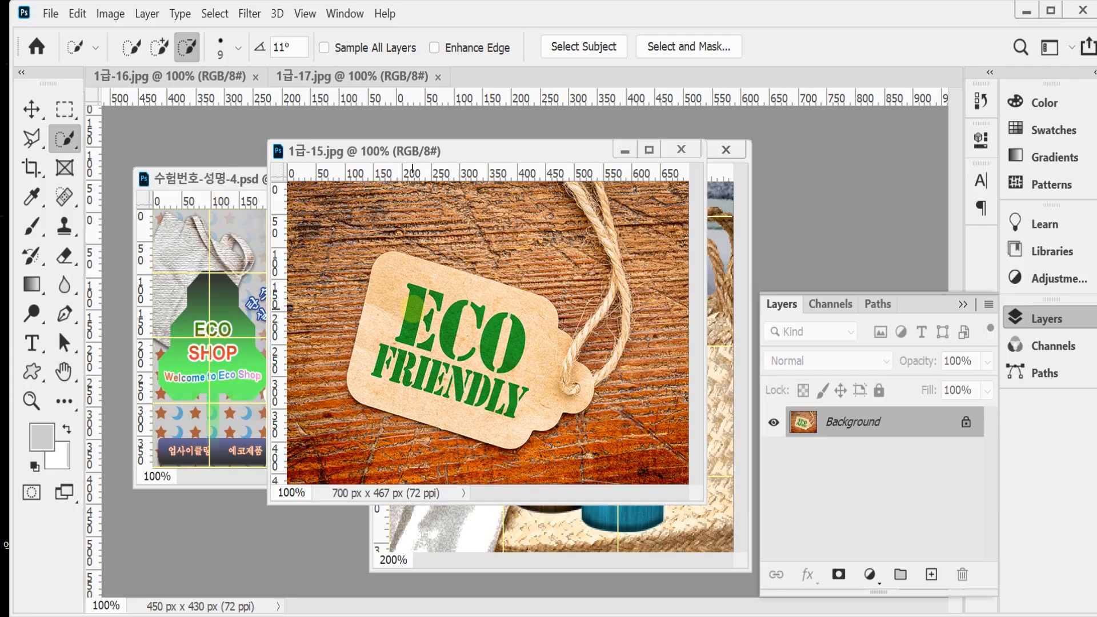
{"action": "key", "text": "bracketright"}
{"action": "key", "text": "bracketright"}
{"action": "key", "text": "bracketright"}
{"action": "key", "text": "bracketright"}
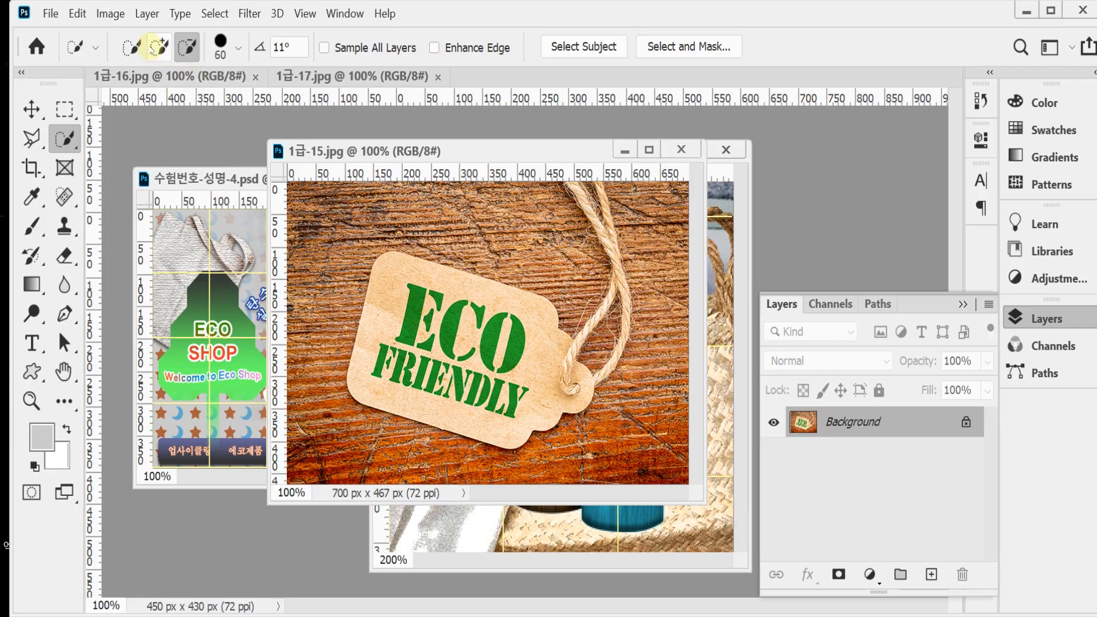
{"action": "mouse_move", "coordinate": [416, 307]}
{"action": "left_mouse_down"}
{"action": "mouse_move", "coordinate": [414, 354]}
{"action": "mouse_move", "coordinate": [497, 362]}
{"action": "mouse_move", "coordinate": [390, 333]}
{"action": "mouse_move", "coordinate": [396, 290]}
{"action": "mouse_move", "coordinate": [531, 338]}
{"action": "mouse_move", "coordinate": [518, 377]}
{"action": "mouse_move", "coordinate": [408, 376]}
{"action": "left_mouse_up"}
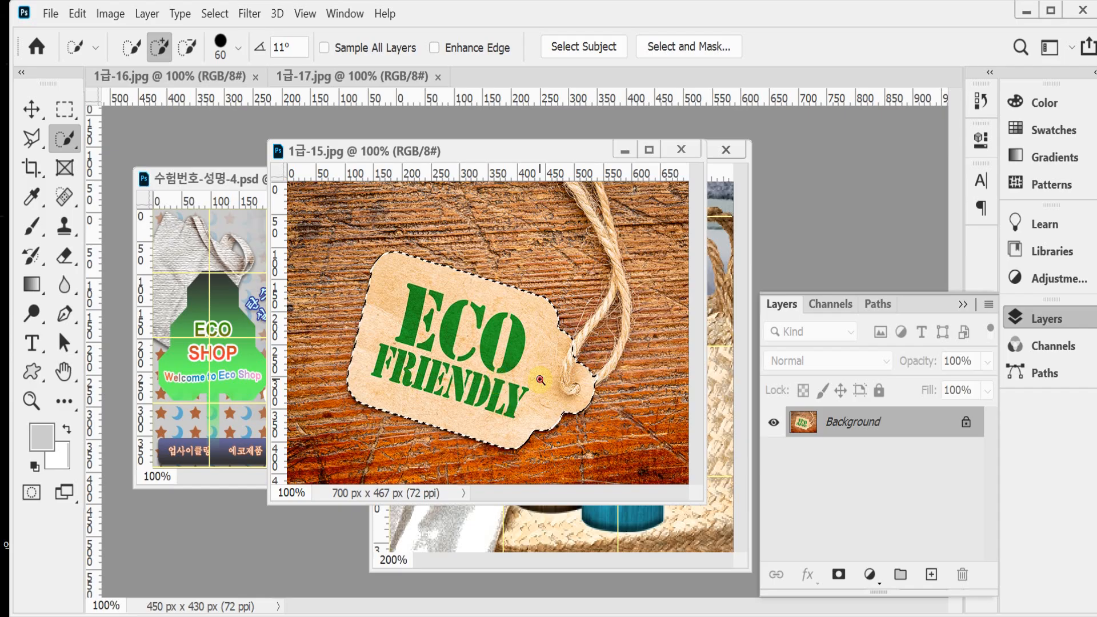
Step: Add the tag string's right strand and the cord above the loop to the selection with an 8 px Quick Selection brush
{"action": "scroll", "coordinate": [546, 387], "scroll_direction": "up", "scroll_amount": 1}
{"action": "left_click_drag", "start_coordinate": [597, 303], "coordinate": [506, 416]}
{"action": "left_click_drag", "start_coordinate": [537, 368], "coordinate": [528, 419]}
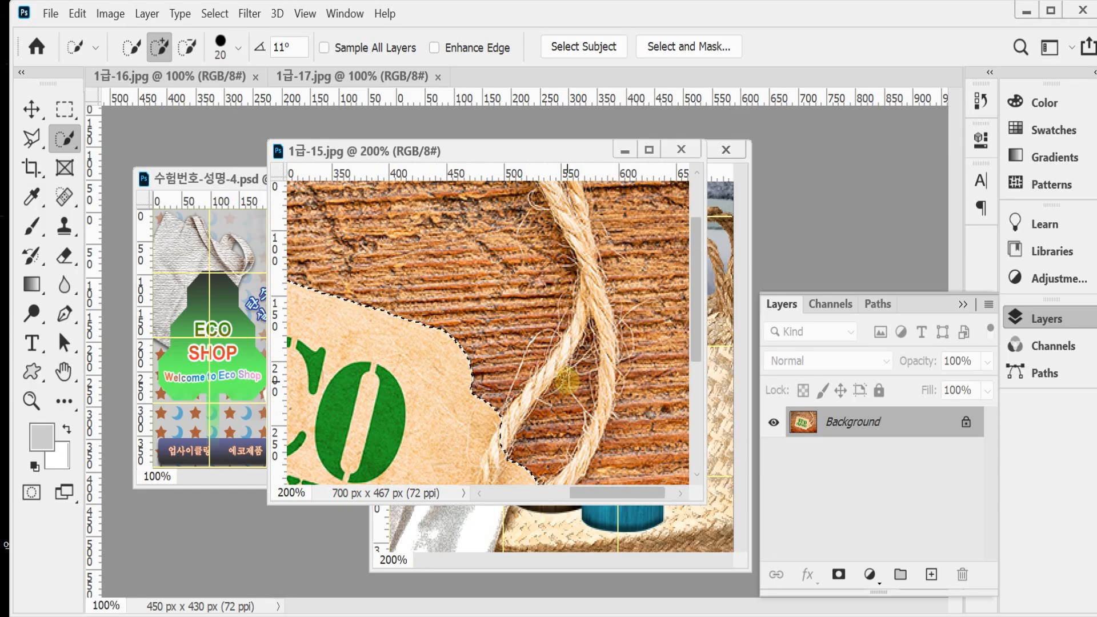
{"action": "key", "text": "bracketleft"}
{"action": "key", "text": "bracketleft"}
{"action": "key", "text": "bracketleft"}
{"action": "key", "text": "bracketleft"}
{"action": "key", "text": "bracketleft"}
{"action": "key", "text": "bracketleft"}
{"action": "key", "text": "bracketleft"}
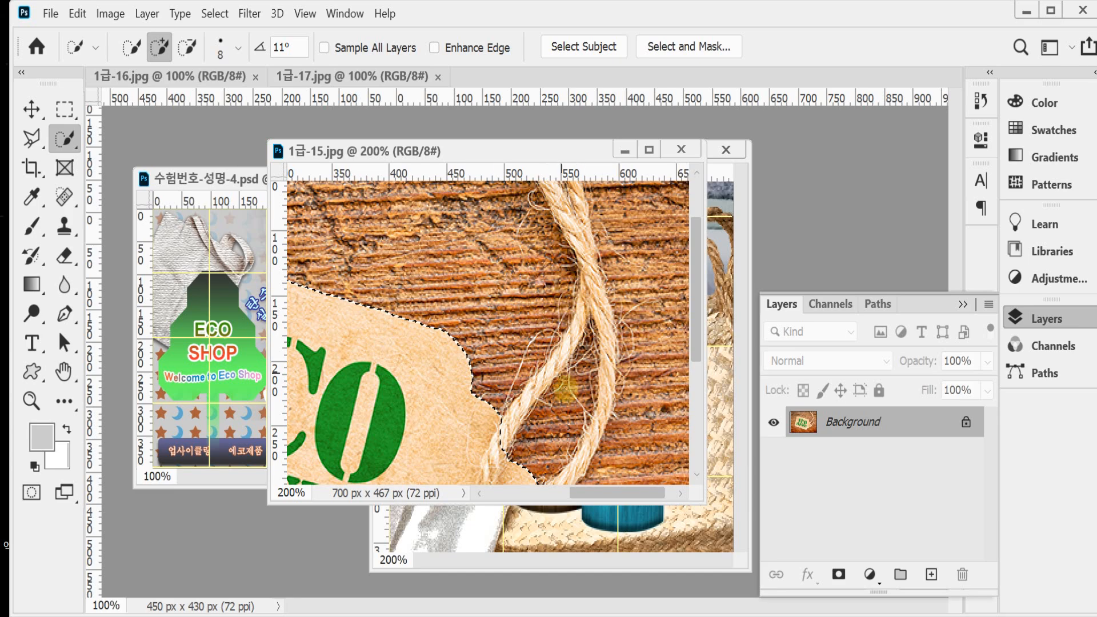
{"action": "left_click_drag", "start_coordinate": [608, 343], "coordinate": [605, 394]}
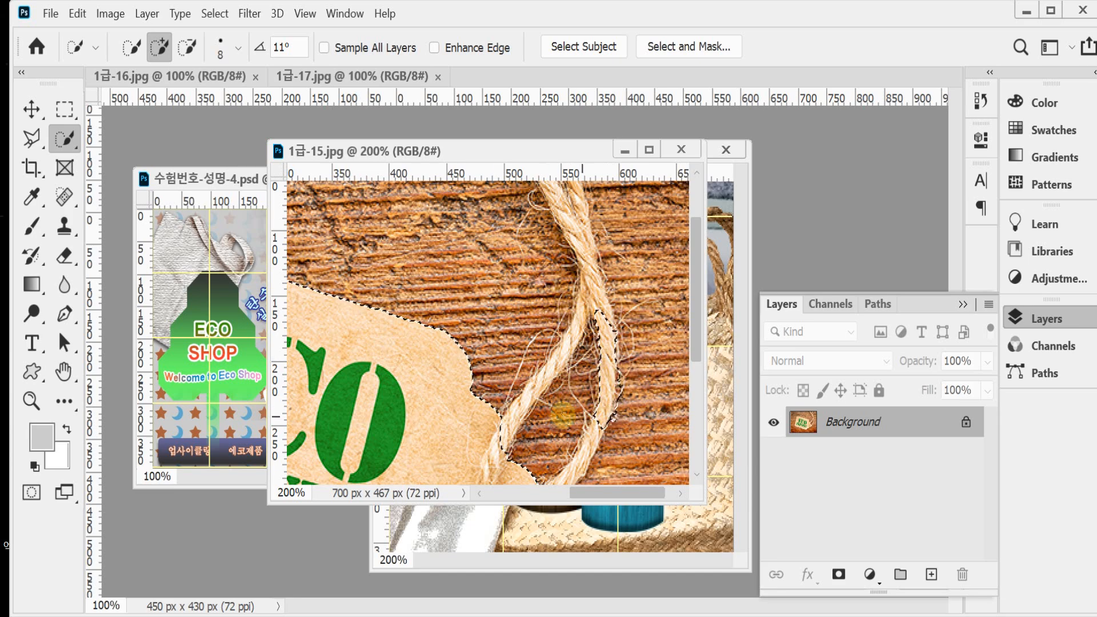
{"action": "mouse_move", "coordinate": [526, 406]}
{"action": "left_mouse_down"}
{"action": "mouse_move", "coordinate": [585, 292]}
{"action": "mouse_move", "coordinate": [548, 163]}
{"action": "left_mouse_up"}
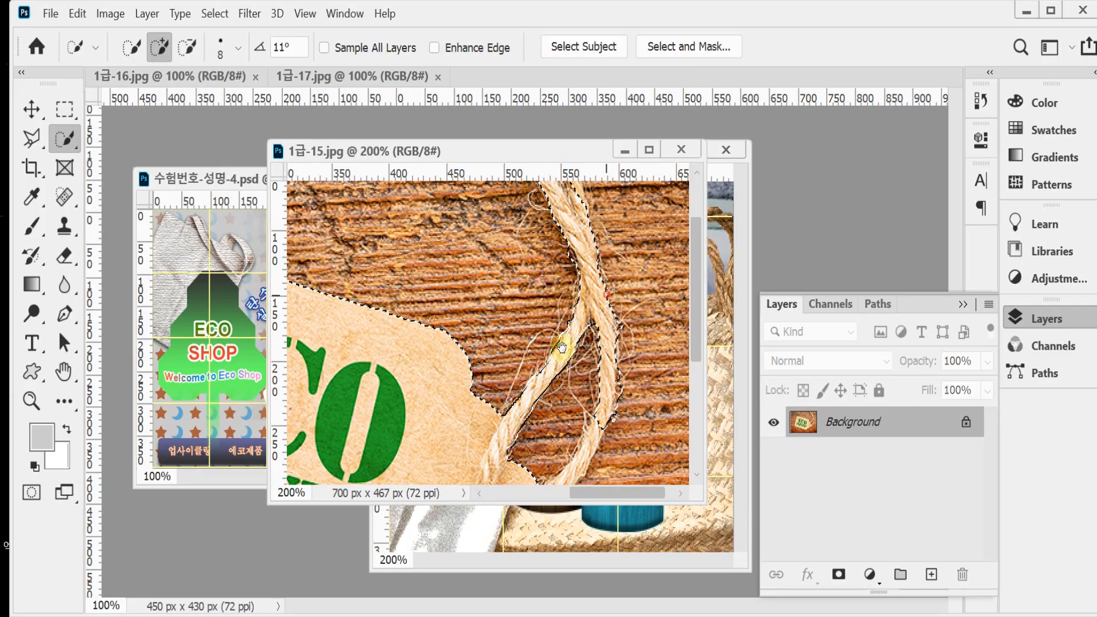
Step: Extend the selection along both upper string strands to the image's top edge and along the loop's lower right part
{"action": "mouse_move", "coordinate": [562, 347]}
{"action": "left_mouse_down"}
{"action": "mouse_move", "coordinate": [536, 423]}
{"action": "mouse_move", "coordinate": [529, 416]}
{"action": "left_mouse_up"}
{"action": "left_click_drag", "start_coordinate": [521, 374], "coordinate": [536, 401]}
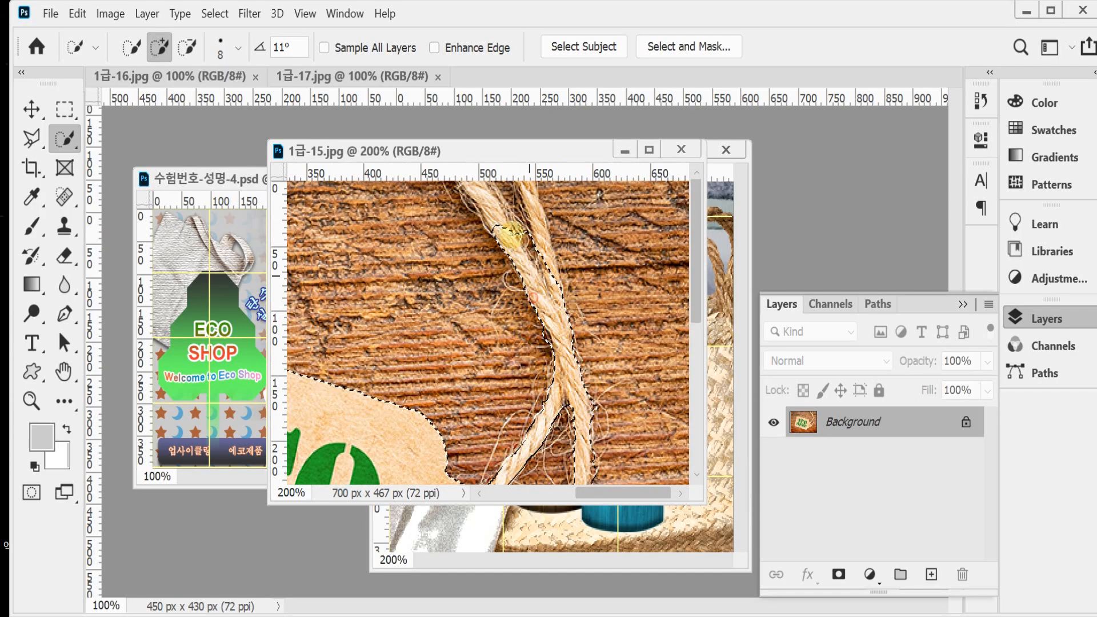
{"action": "left_click_drag", "start_coordinate": [511, 234], "coordinate": [472, 176]}
{"action": "left_click_drag", "start_coordinate": [549, 286], "coordinate": [513, 177]}
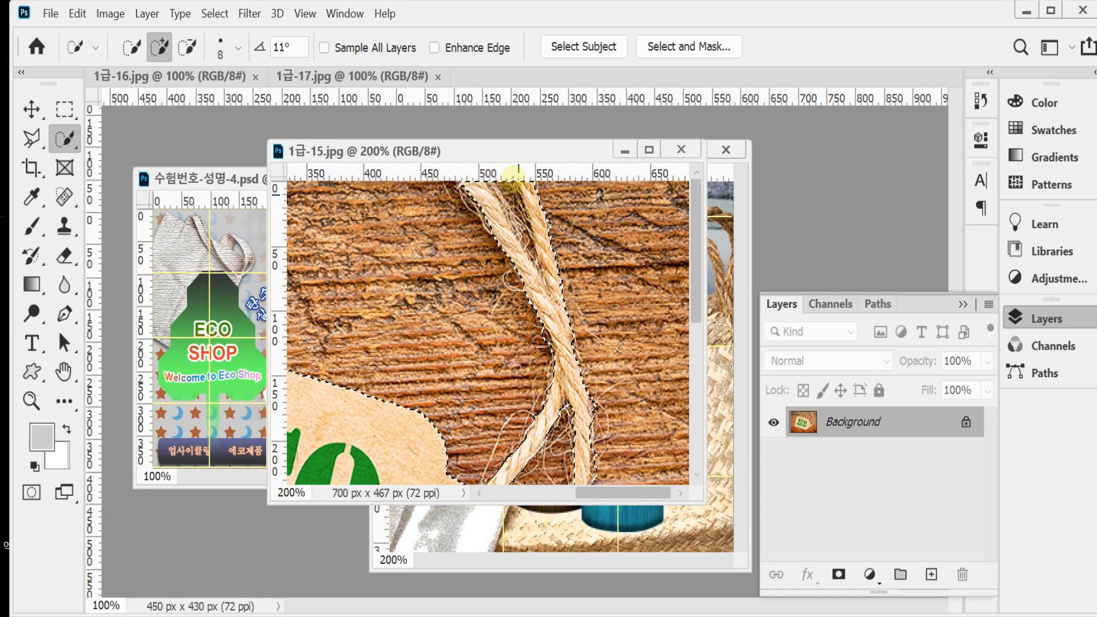
{"action": "left_click_drag", "start_coordinate": [575, 438], "coordinate": [556, 294]}
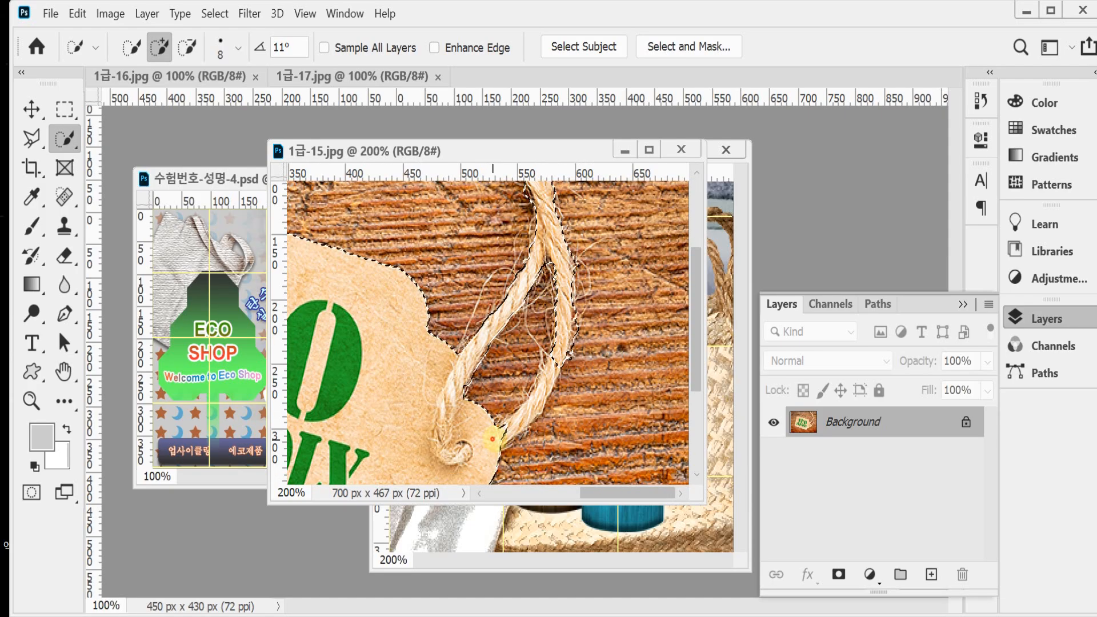
{"action": "mouse_move", "coordinate": [493, 439]}
{"action": "left_mouse_down"}
{"action": "mouse_move", "coordinate": [528, 408]}
{"action": "mouse_move", "coordinate": [542, 377]}
{"action": "left_mouse_up"}
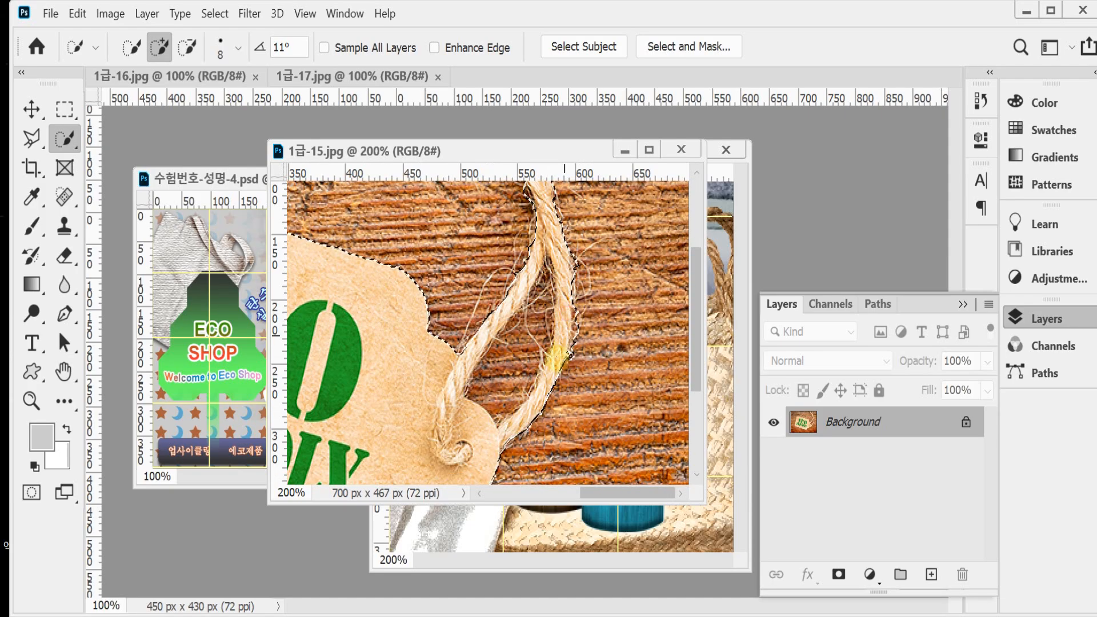
Step: Subtract the wood background inside the string loop from the selection with a 4 px Quick Selection brush
{"action": "scroll", "coordinate": [552, 358], "scroll_direction": "up", "scroll_amount": 1}
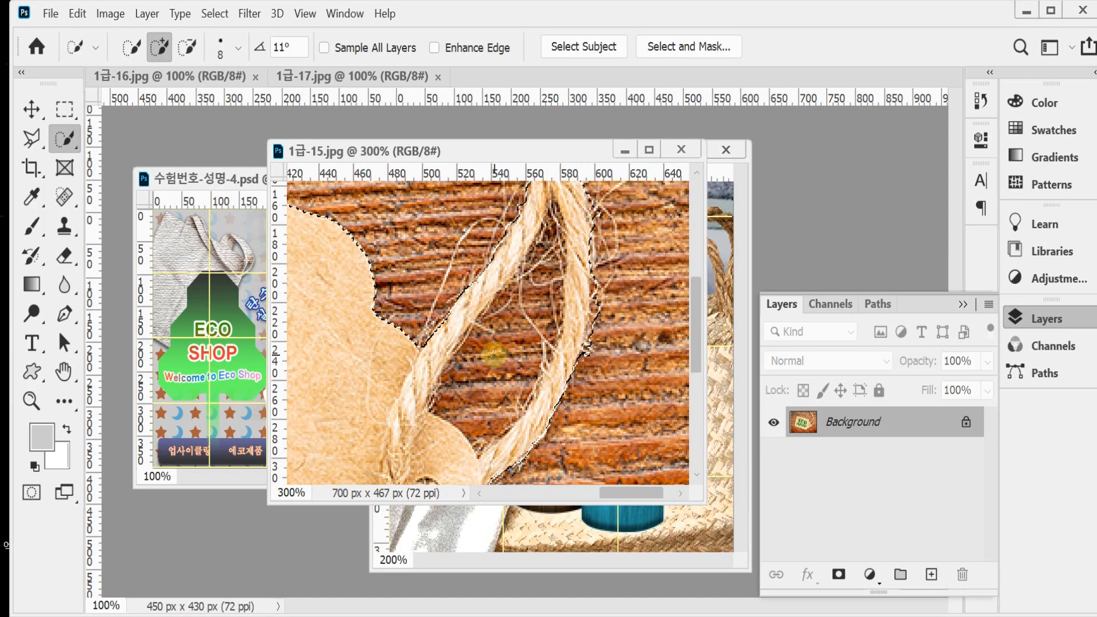
{"action": "key", "text": "alt"}
{"action": "mouse_move", "coordinate": [498, 371]}
{"action": "left_mouse_down"}
{"action": "mouse_move", "coordinate": [478, 405]}
{"action": "mouse_move", "coordinate": [464, 406]}
{"action": "mouse_move", "coordinate": [531, 306]}
{"action": "mouse_move", "coordinate": [494, 331]}
{"action": "mouse_move", "coordinate": [544, 275]}
{"action": "mouse_move", "coordinate": [494, 411]}
{"action": "left_mouse_up"}
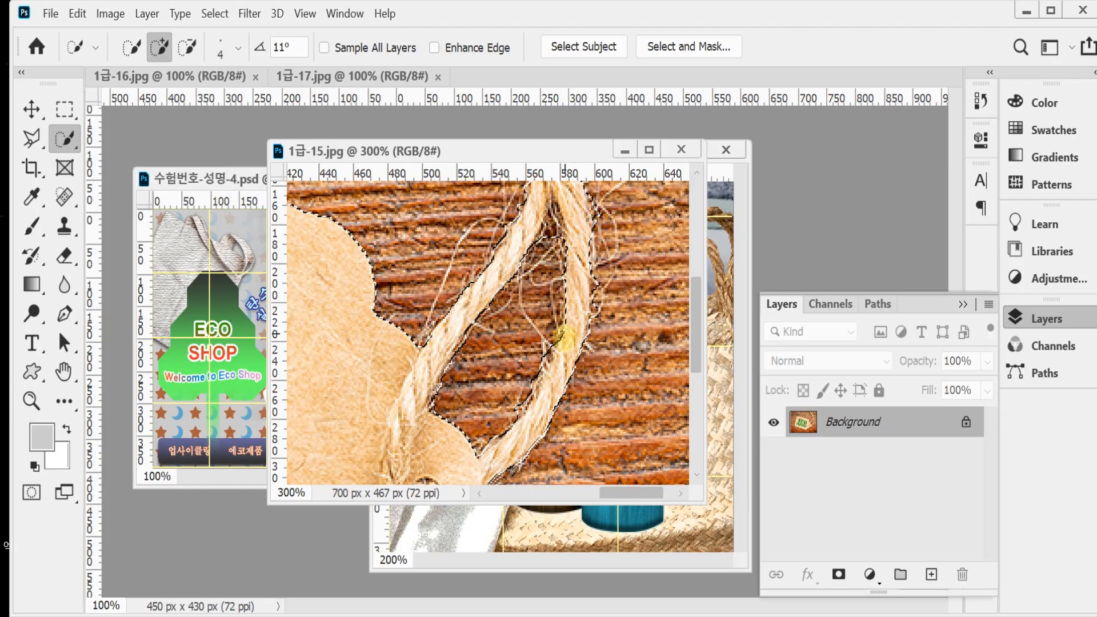
{"action": "key", "text": "alt"}
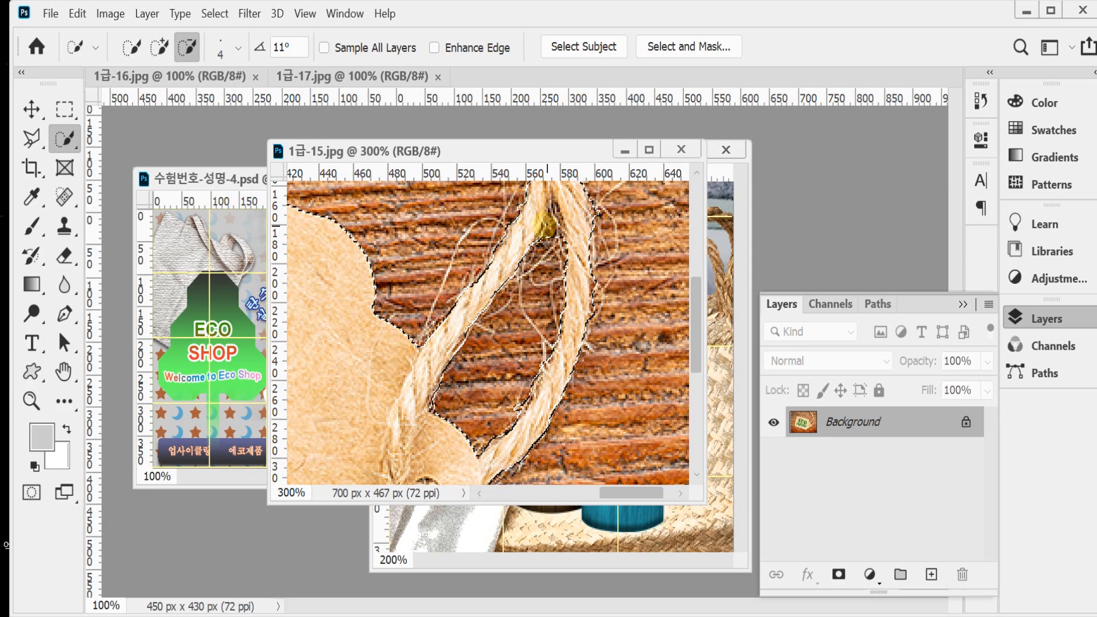
{"action": "left_click_drag", "start_coordinate": [546, 226], "coordinate": [555, 244]}
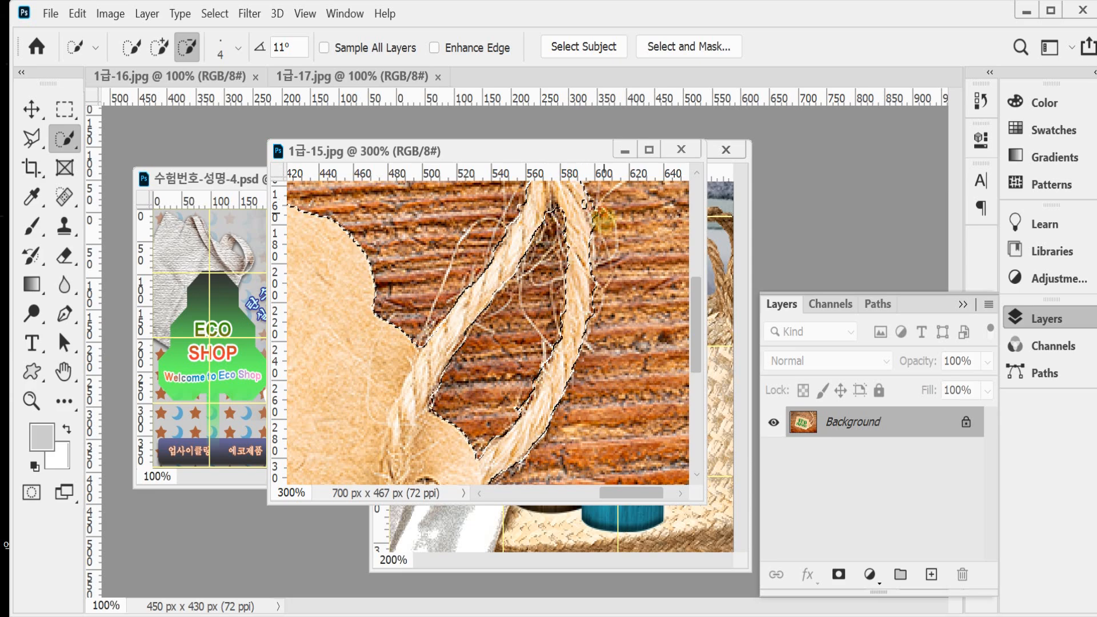
{"action": "scroll", "coordinate": [605, 291], "scroll_direction": "down", "scroll_amount": 2}
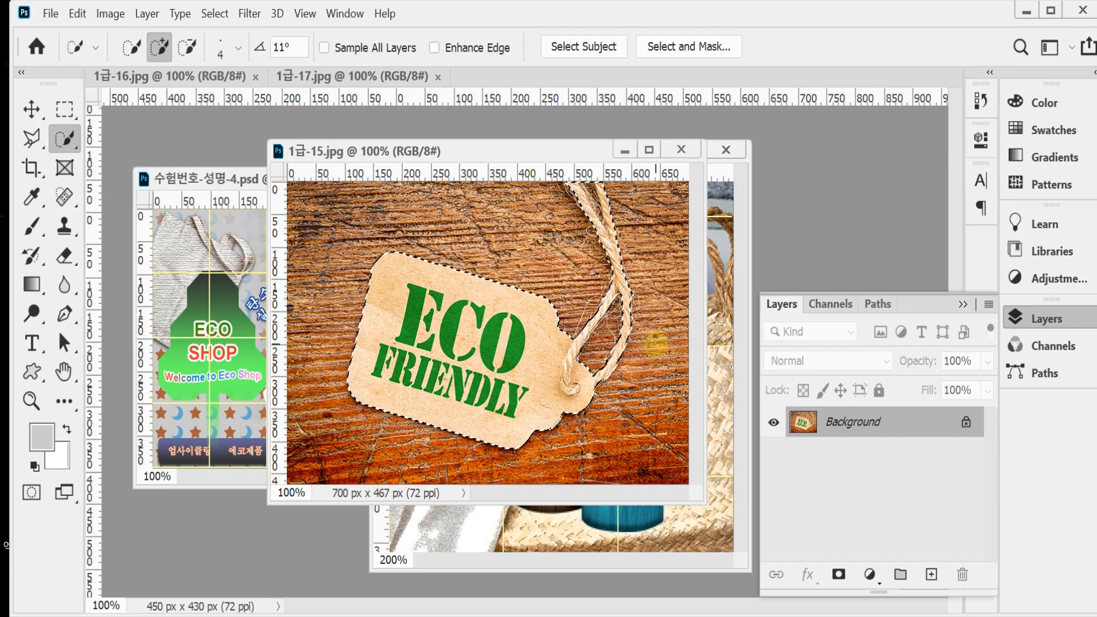
Step: Close 1급-15.jpg and paste the copied tag into the composition with the two bottles
{"action": "key", "text": "ctrl+w"}
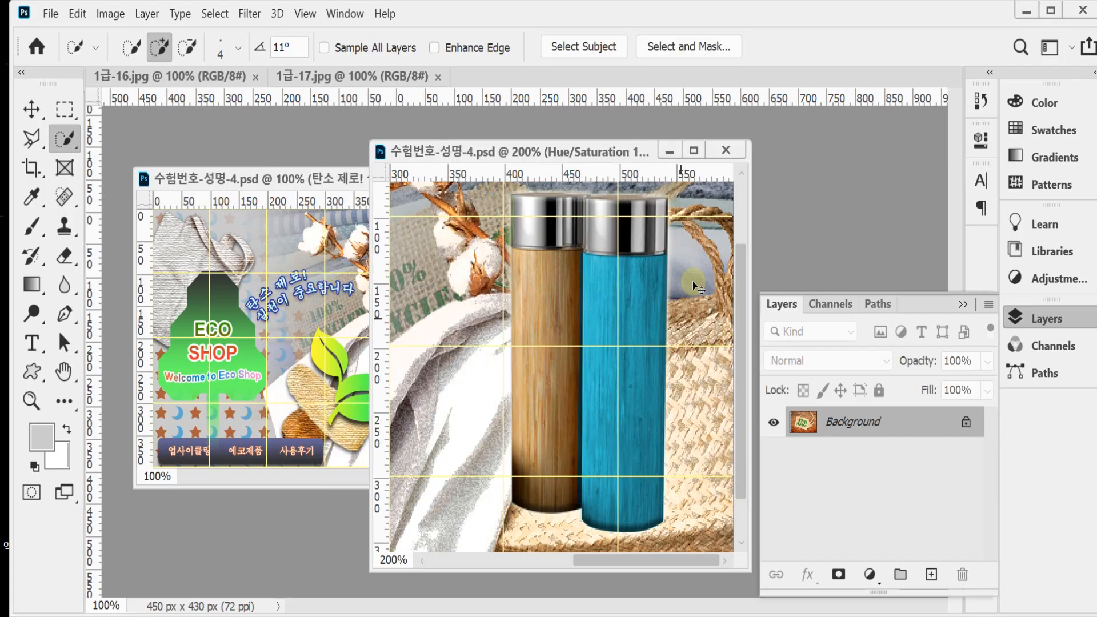
{"action": "left_click", "coordinate": [662, 346], "text": "alt"}
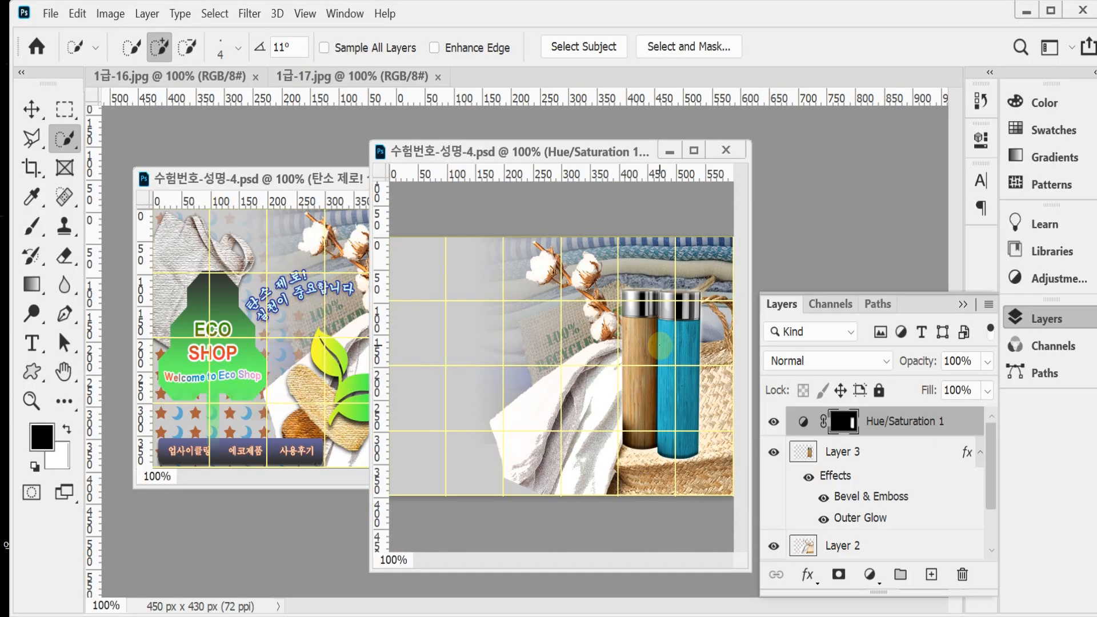
{"action": "key", "text": "ctrl+v"}
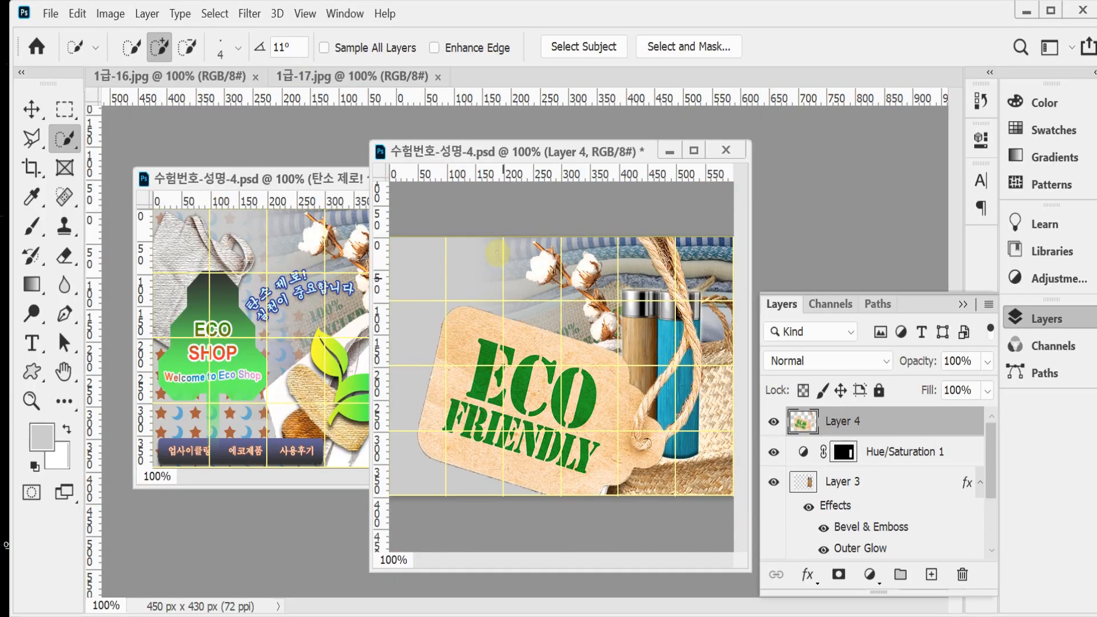
Step: Arrange the finished reference design and the working composition side by side with the layer list collapsed
{"action": "left_click", "coordinate": [258, 179]}
{"action": "left_click_drag", "start_coordinate": [257, 179], "coordinate": [216, 172]}
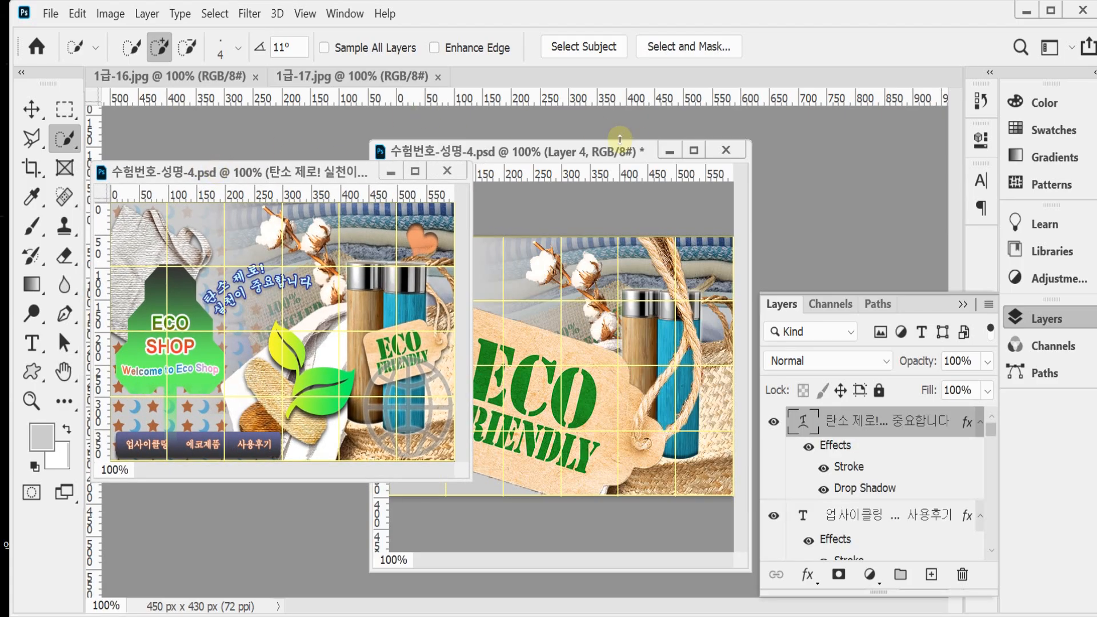
{"action": "left_click", "coordinate": [1022, 316]}
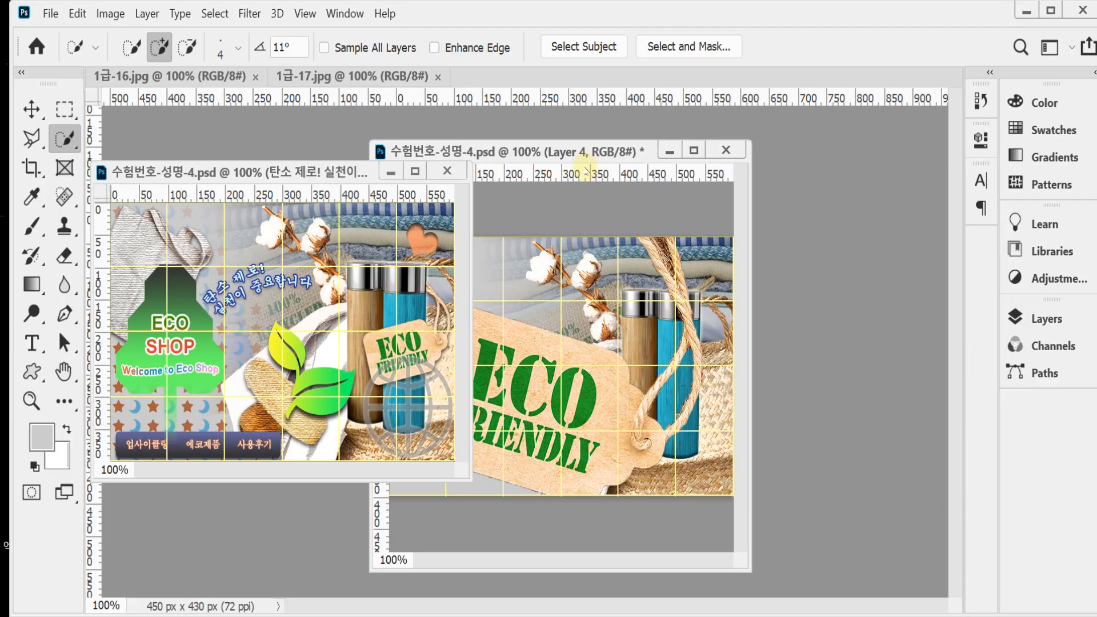
{"action": "left_click_drag", "start_coordinate": [594, 153], "coordinate": [719, 131]}
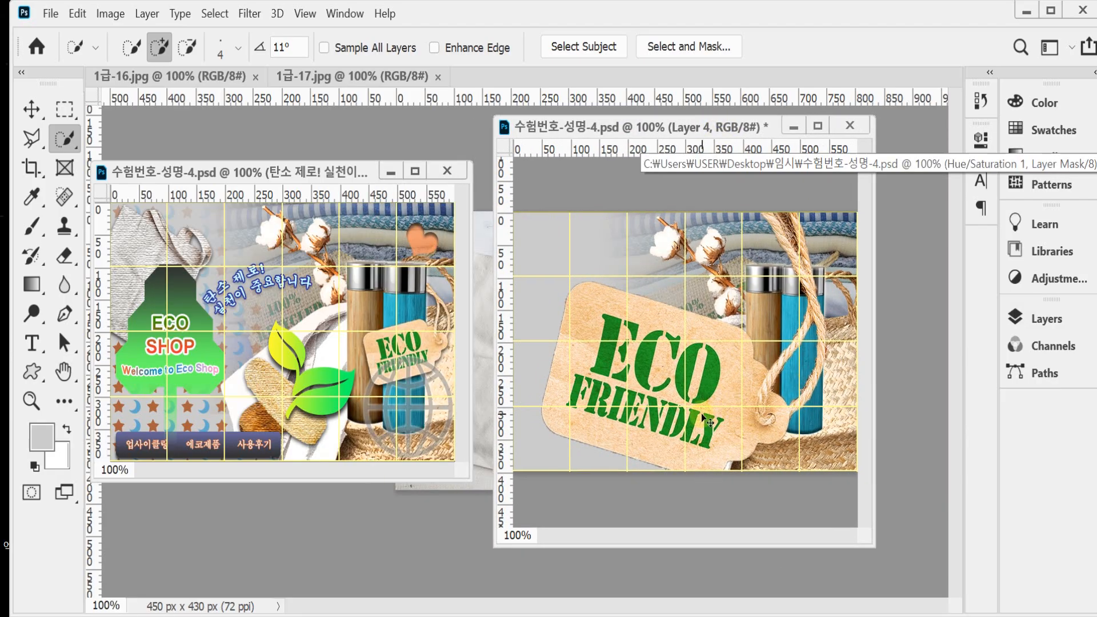
Step: Transform the tag to 34.06% scale, rotate it -28.53°, and place it over the blue bottle at X 518.50 px, Y 205.50 px
{"action": "key", "text": "ctrl+t"}
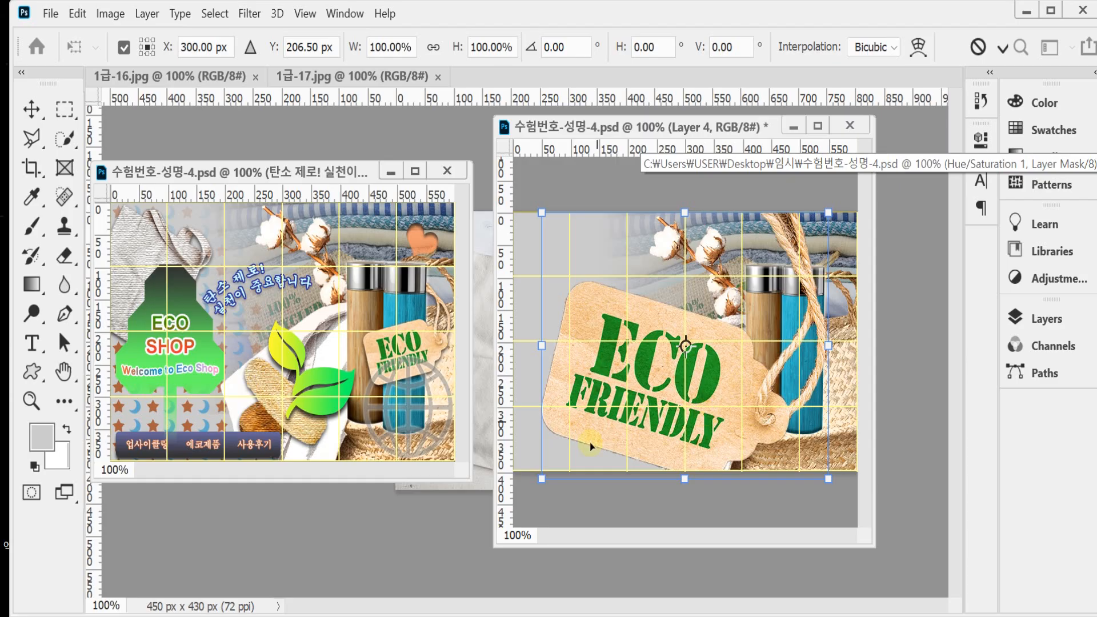
{"action": "left_click_drag", "start_coordinate": [547, 466], "coordinate": [721, 279]}
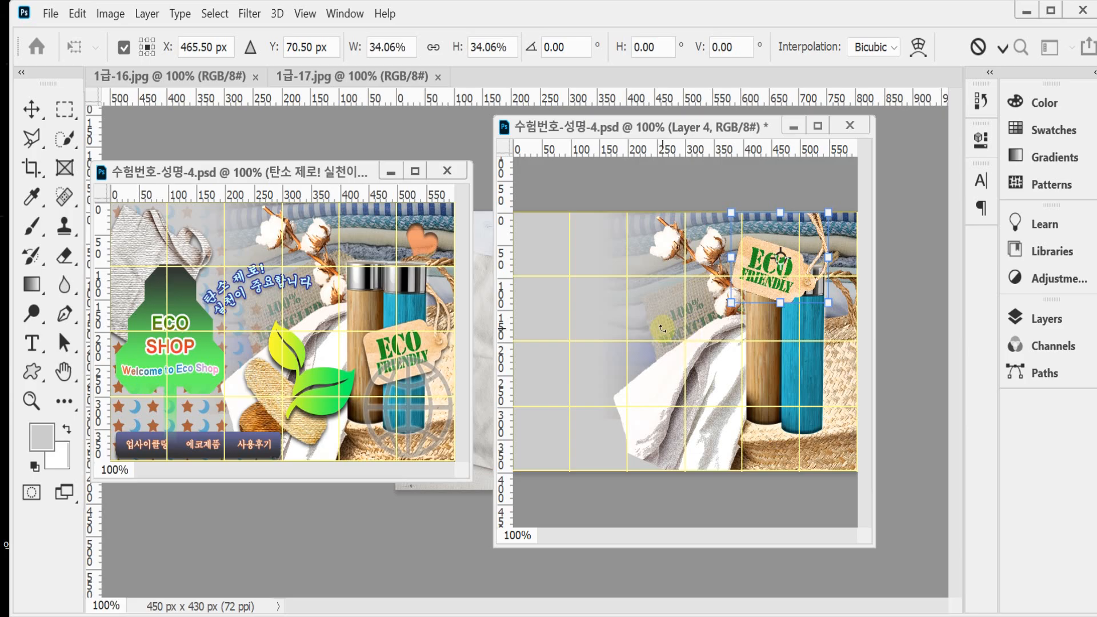
{"action": "left_click_drag", "start_coordinate": [661, 328], "coordinate": [718, 364]}
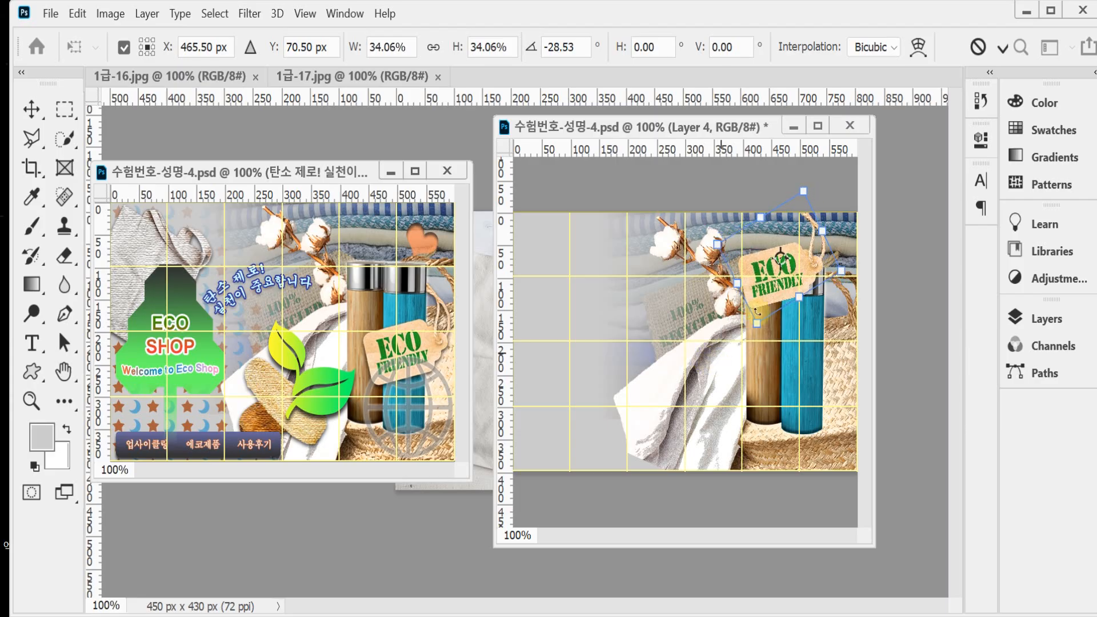
{"action": "left_click_drag", "start_coordinate": [765, 304], "coordinate": [787, 378]}
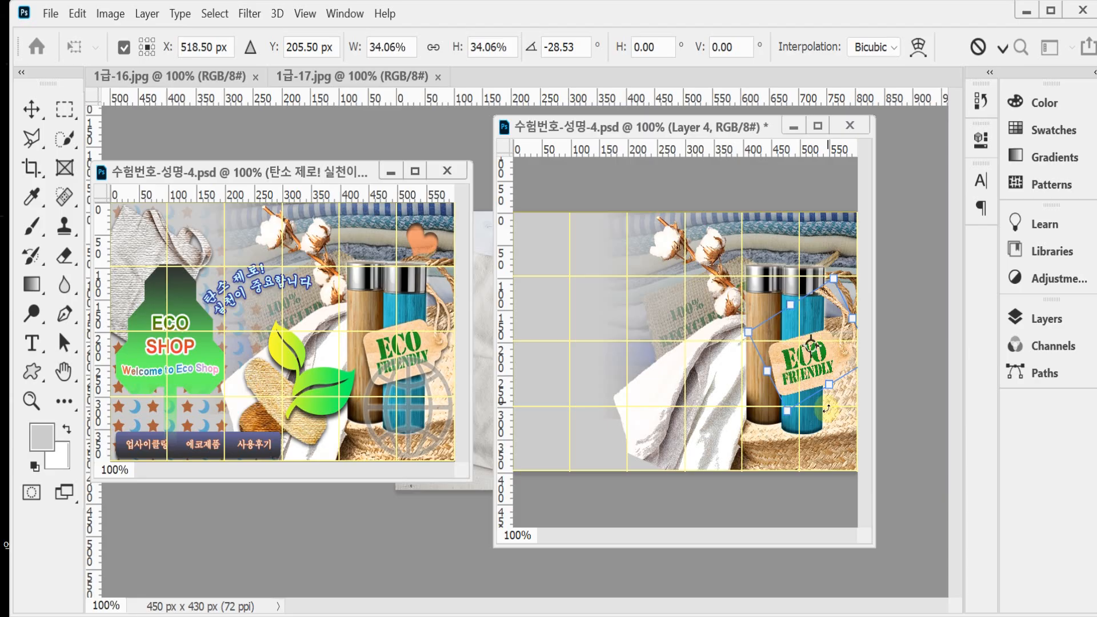
{"action": "key", "text": "w"}
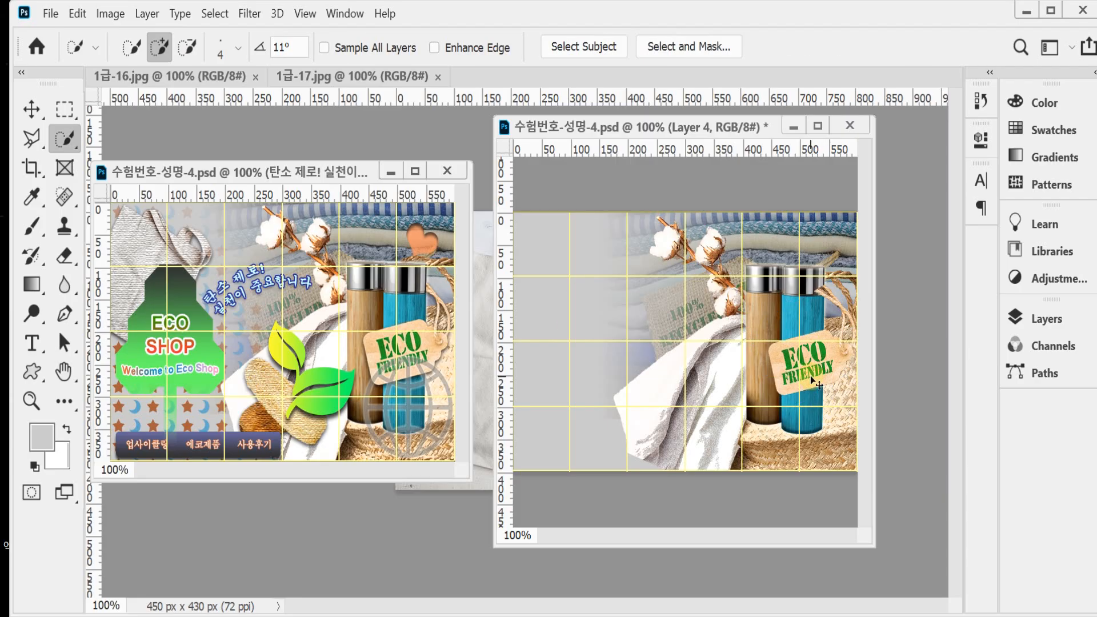
Step: Nudge the tag slightly to the left and save the composition
{"action": "key", "text": "ctrl+s"}
{"action": "key", "text": "ctrl+Left"}
{"action": "key", "text": "ctrl+Left"}
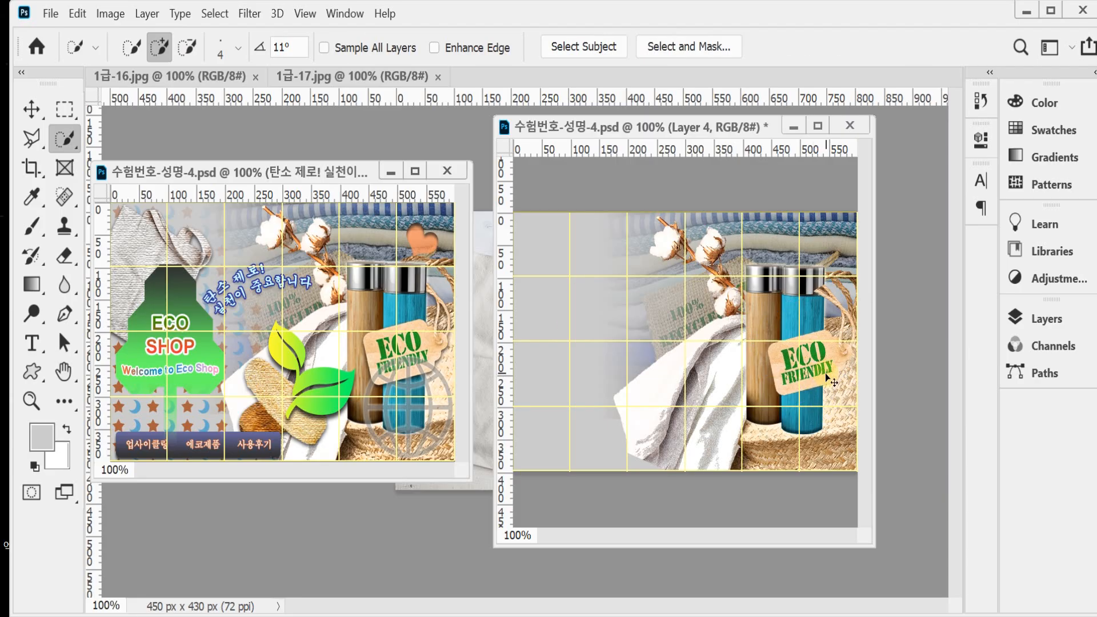
{"action": "key", "text": "ctrl+s"}
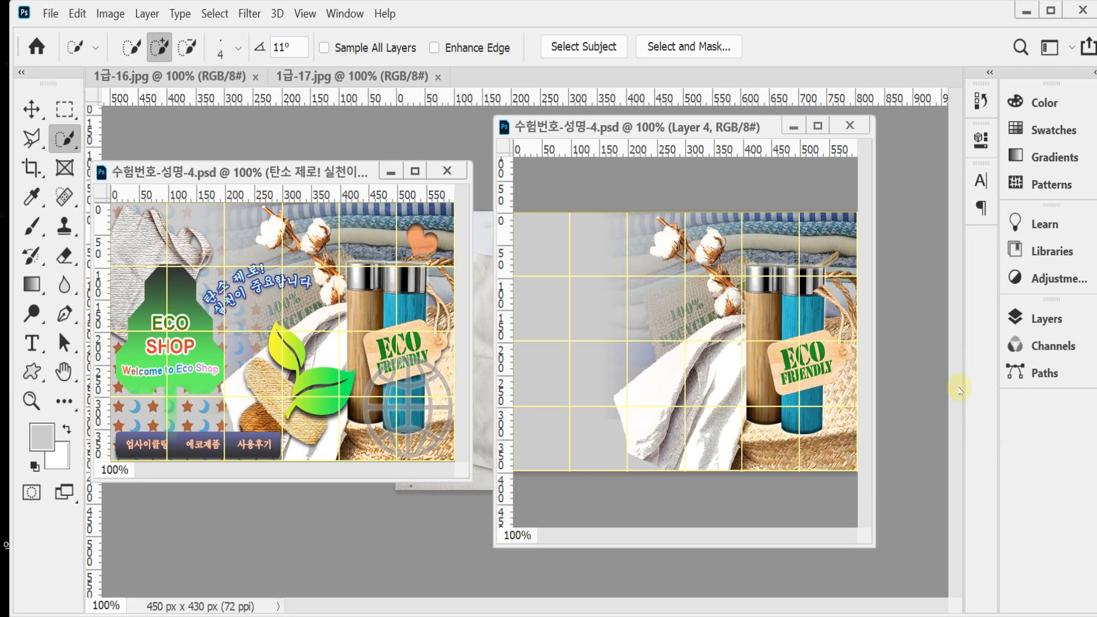
Step: Add a drop shadow with 3 px distance and 7 px size to the ECO FRIENDLY tag layer
{"action": "left_click", "coordinate": [1041, 318]}
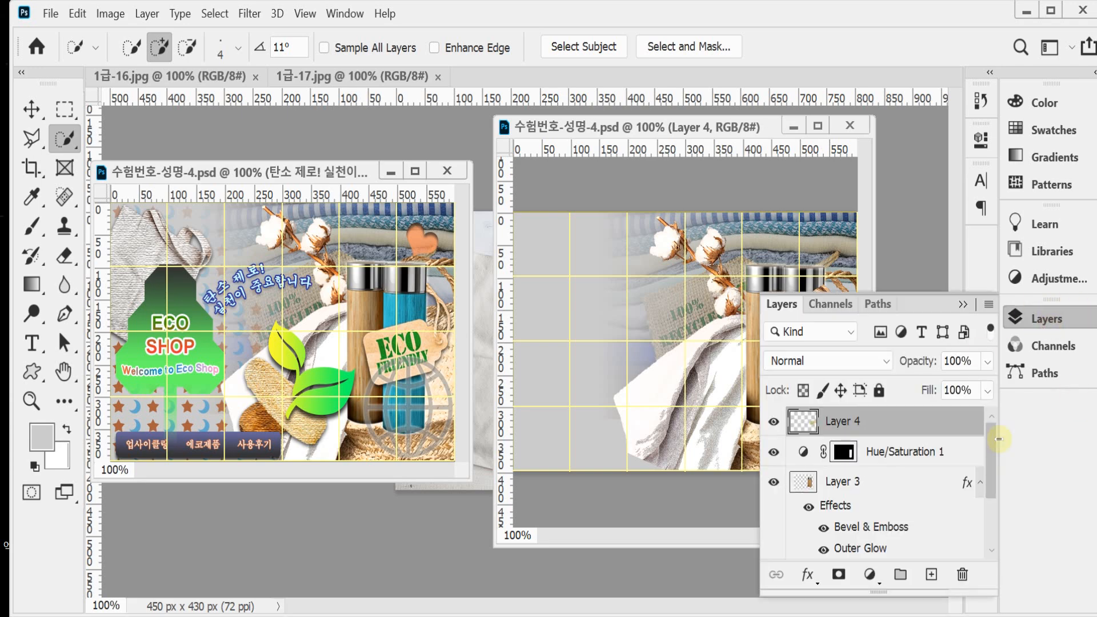
{"action": "left_click", "coordinate": [807, 577]}
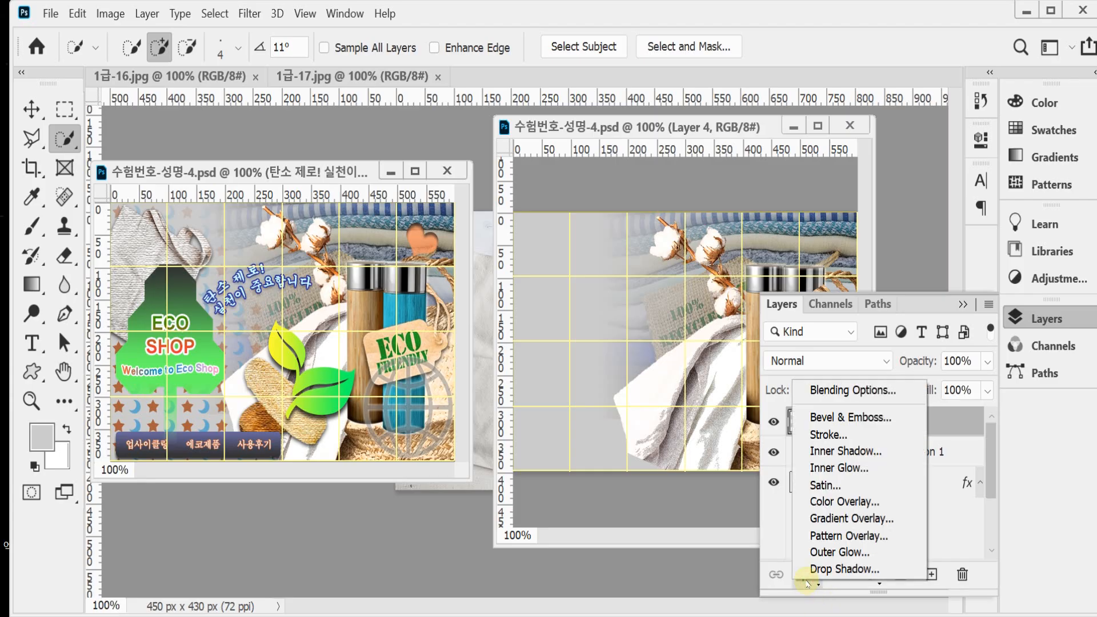
{"action": "left_click", "coordinate": [834, 571]}
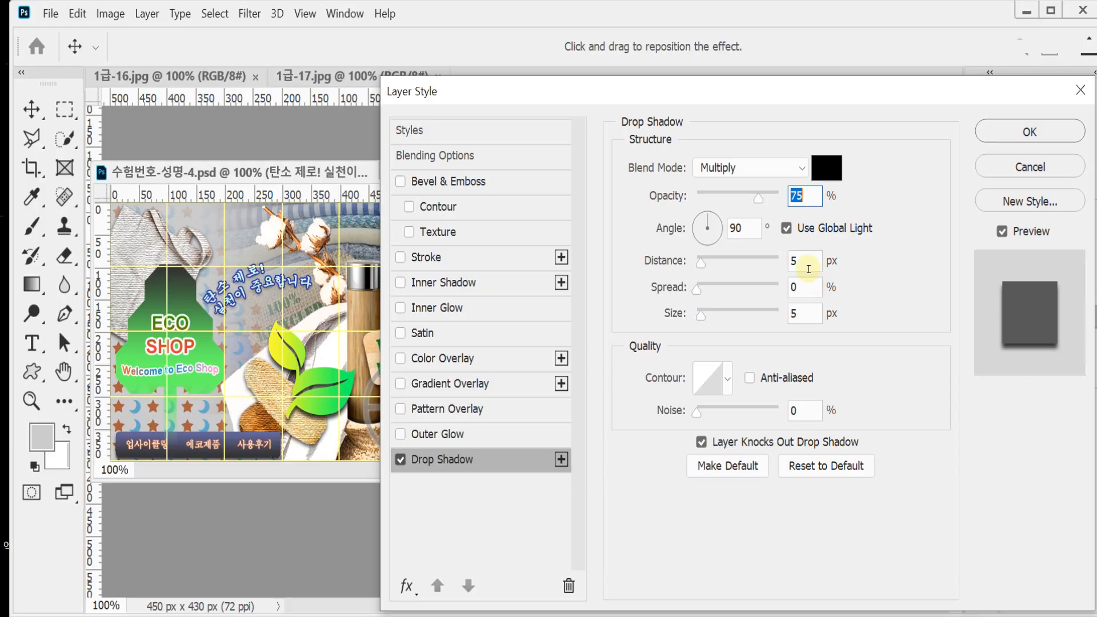
{"action": "left_click", "coordinate": [814, 258]}
{"action": "type", "text": "3"}
{"action": "left_click", "coordinate": [803, 313]}
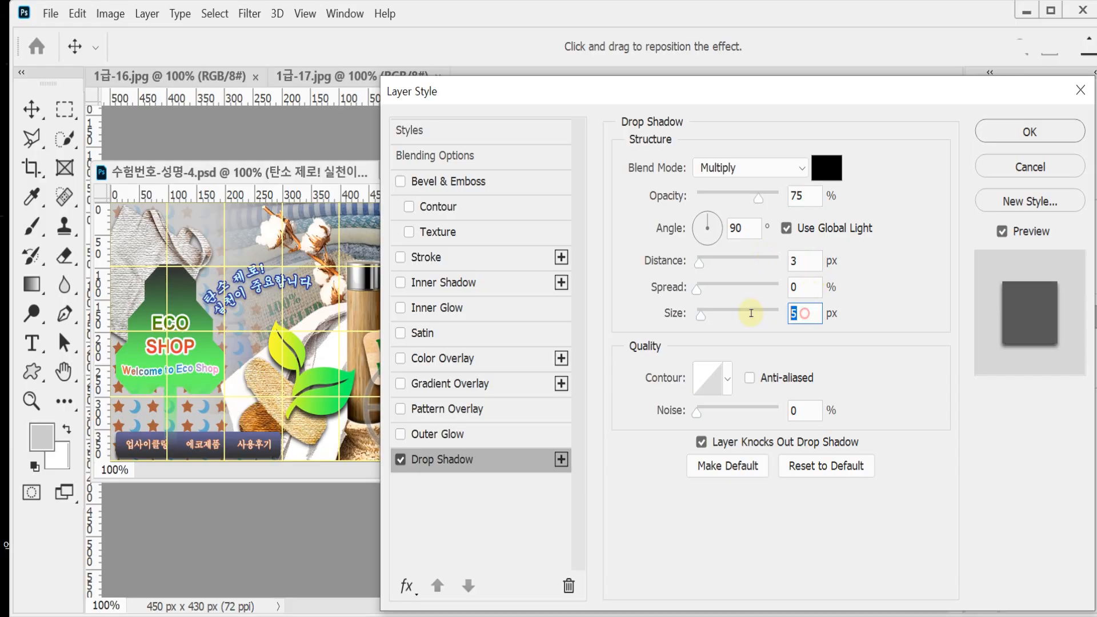
{"action": "type", "text": "7"}
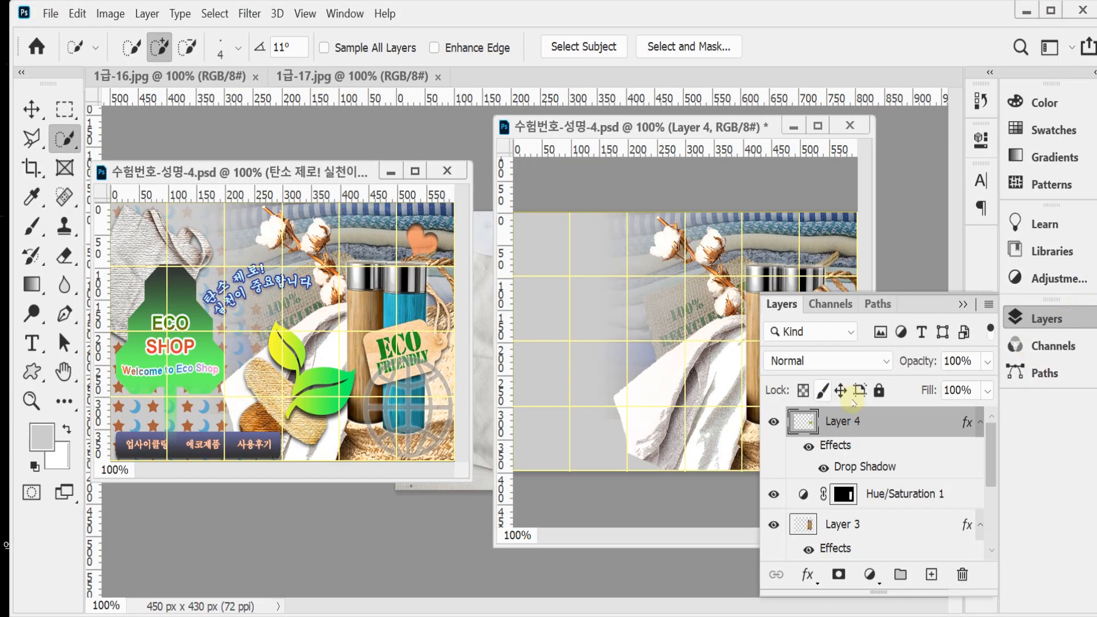
{"action": "left_click", "coordinate": [1046, 319]}
{"action": "key", "text": "ctrl+plus"}
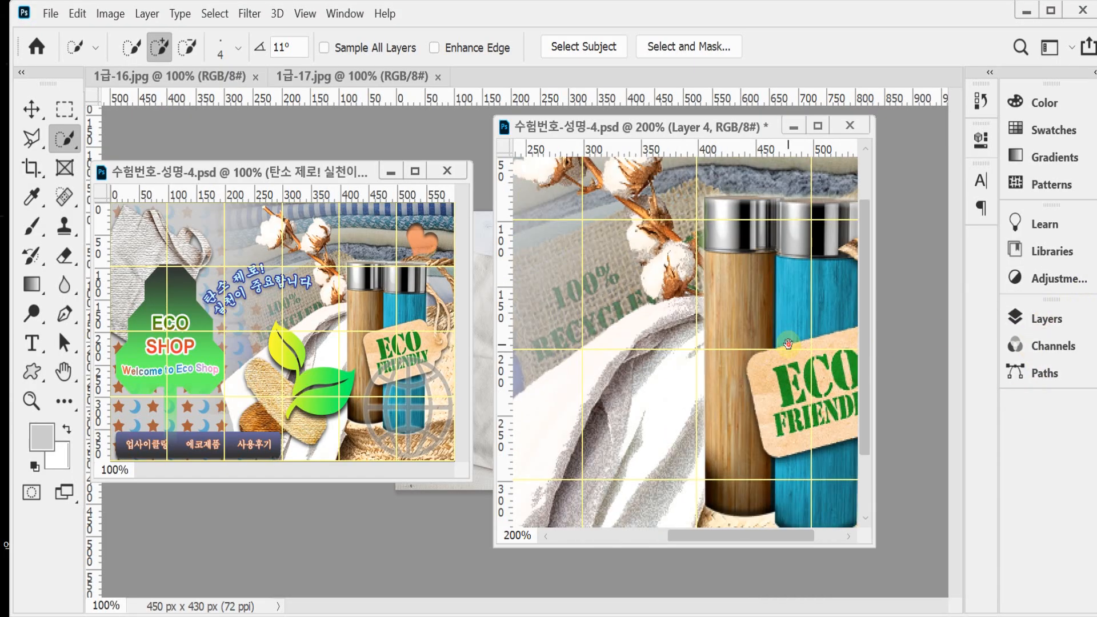
{"action": "key", "text": "ctrl+plus"}
{"action": "left_click_drag", "start_coordinate": [762, 243], "coordinate": [702, 319]}
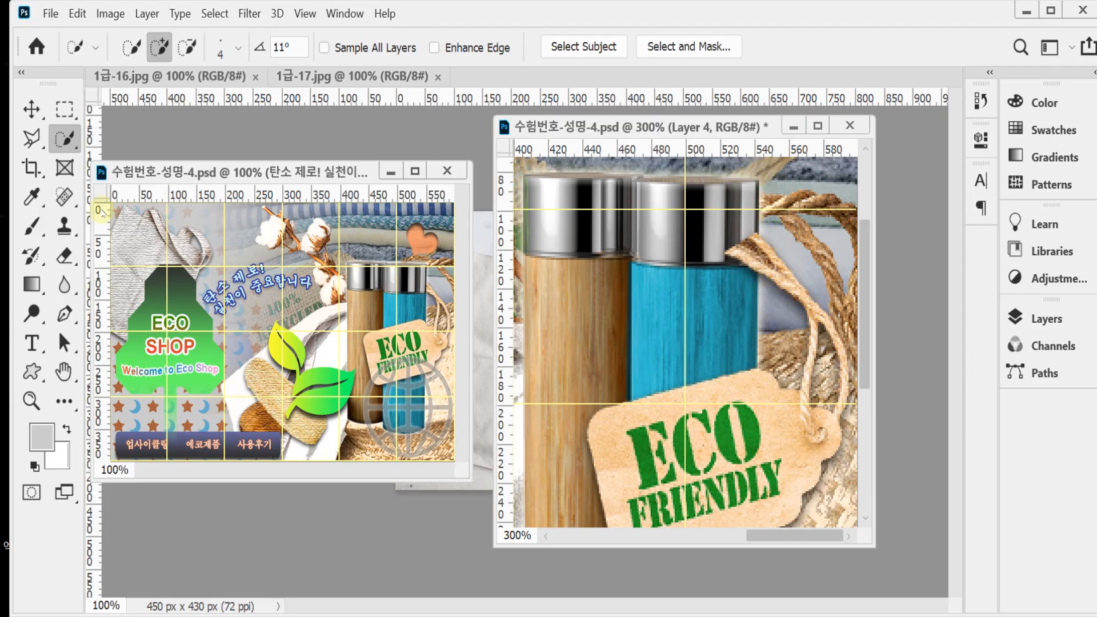
{"action": "left_click", "coordinate": [65, 108]}
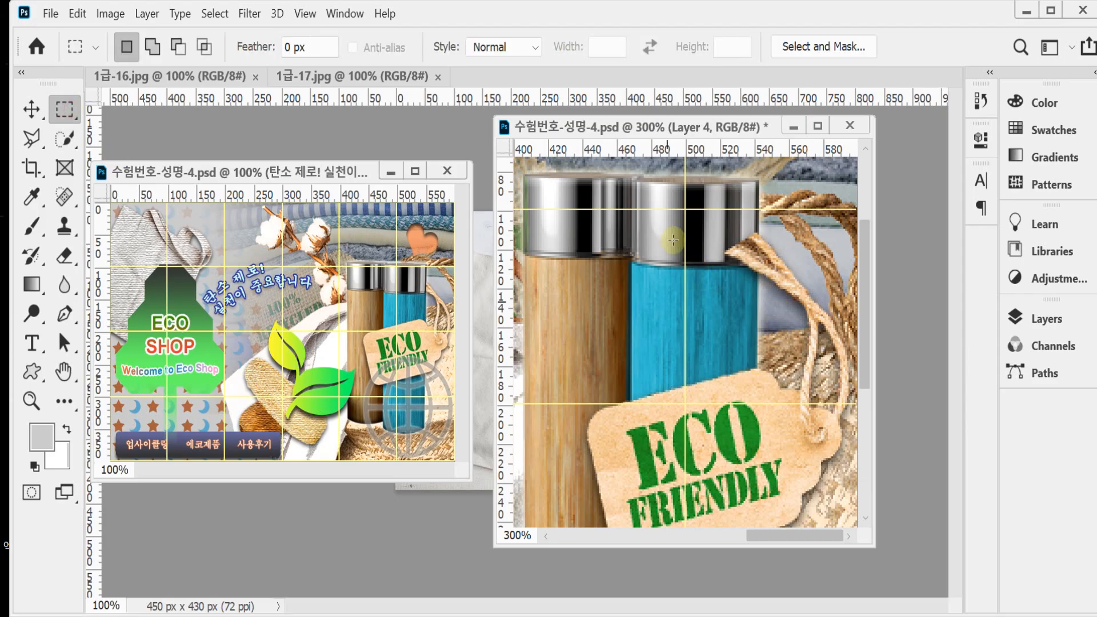
{"action": "left_click_drag", "start_coordinate": [673, 177], "coordinate": [758, 334]}
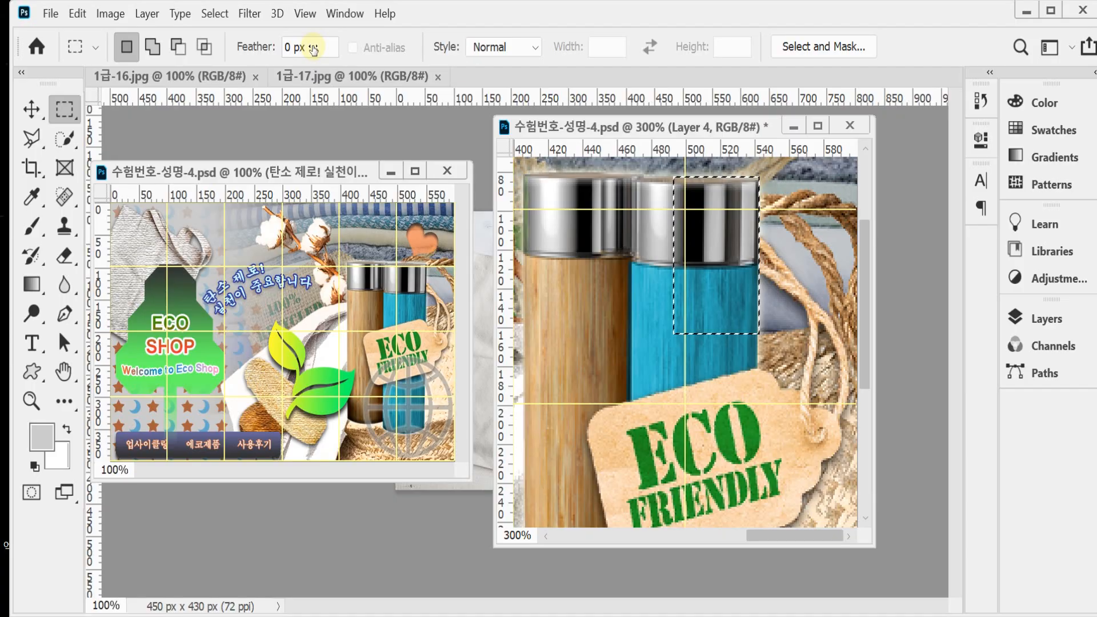
{"action": "key", "text": "ctrl+d"}
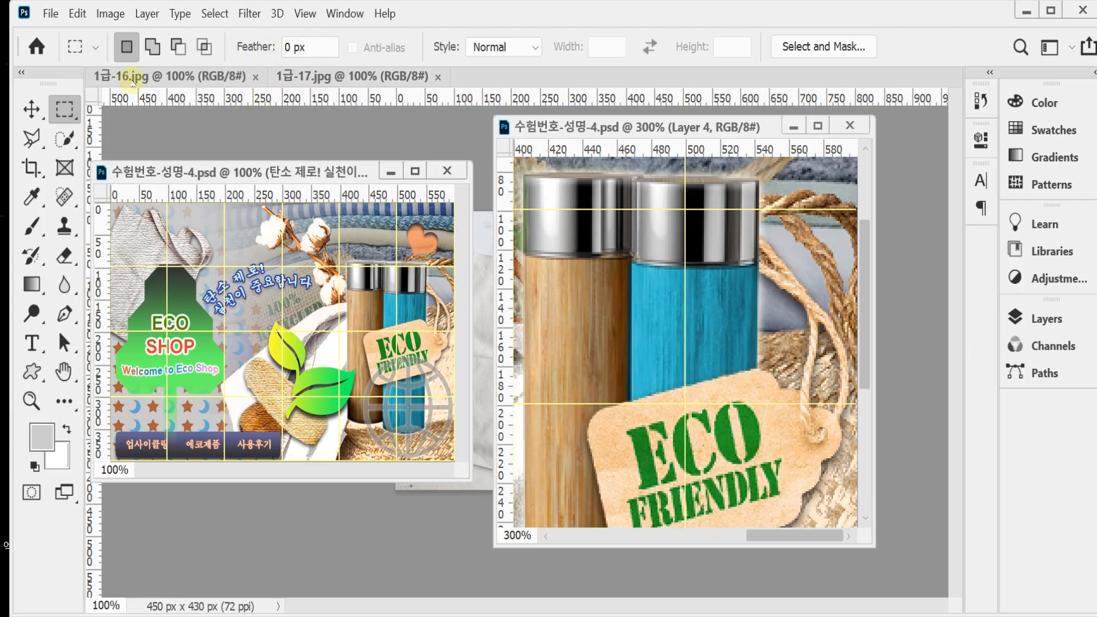
Step: Float 1급-16.jpg in its own enlarged window and quick-select the loofah and gourd, leaving out the stem
{"action": "left_click_drag", "start_coordinate": [133, 82], "coordinate": [287, 170]}
{"action": "left_click_drag", "start_coordinate": [511, 537], "coordinate": [566, 559]}
{"action": "left_click", "coordinate": [65, 137]}
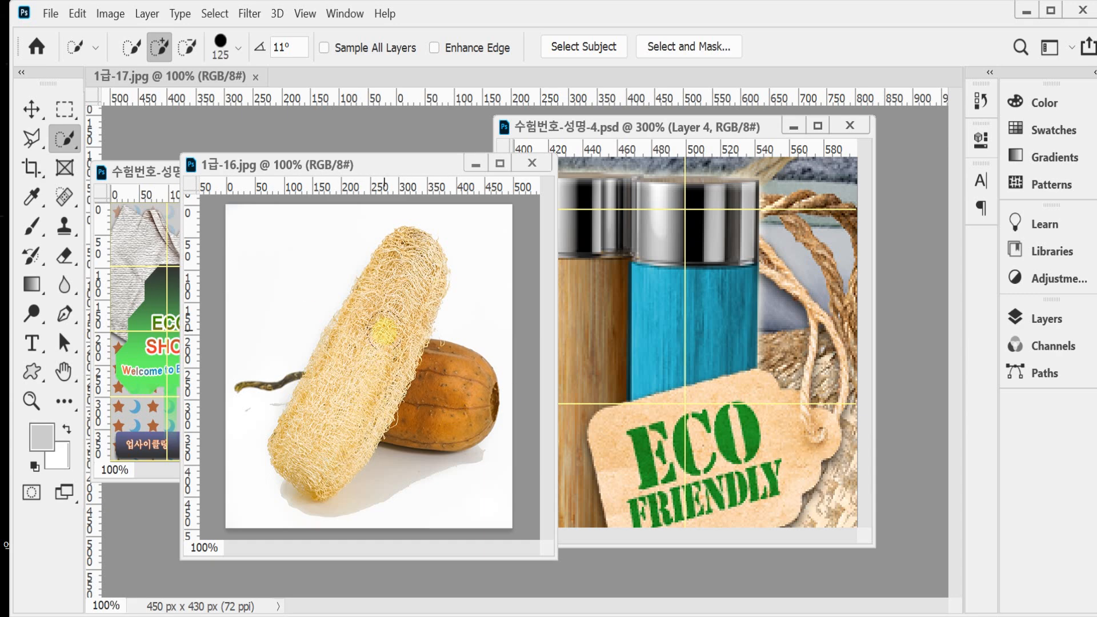
{"action": "mouse_move", "coordinate": [343, 398]}
{"action": "left_mouse_down"}
{"action": "mouse_move", "coordinate": [323, 446]}
{"action": "mouse_move", "coordinate": [365, 354]}
{"action": "mouse_move", "coordinate": [423, 388]}
{"action": "mouse_move", "coordinate": [395, 388]}
{"action": "mouse_move", "coordinate": [425, 340]}
{"action": "mouse_move", "coordinate": [398, 262]}
{"action": "mouse_move", "coordinate": [413, 278]}
{"action": "mouse_move", "coordinate": [374, 260]}
{"action": "mouse_move", "coordinate": [283, 392]}
{"action": "mouse_move", "coordinate": [303, 448]}
{"action": "left_mouse_up"}
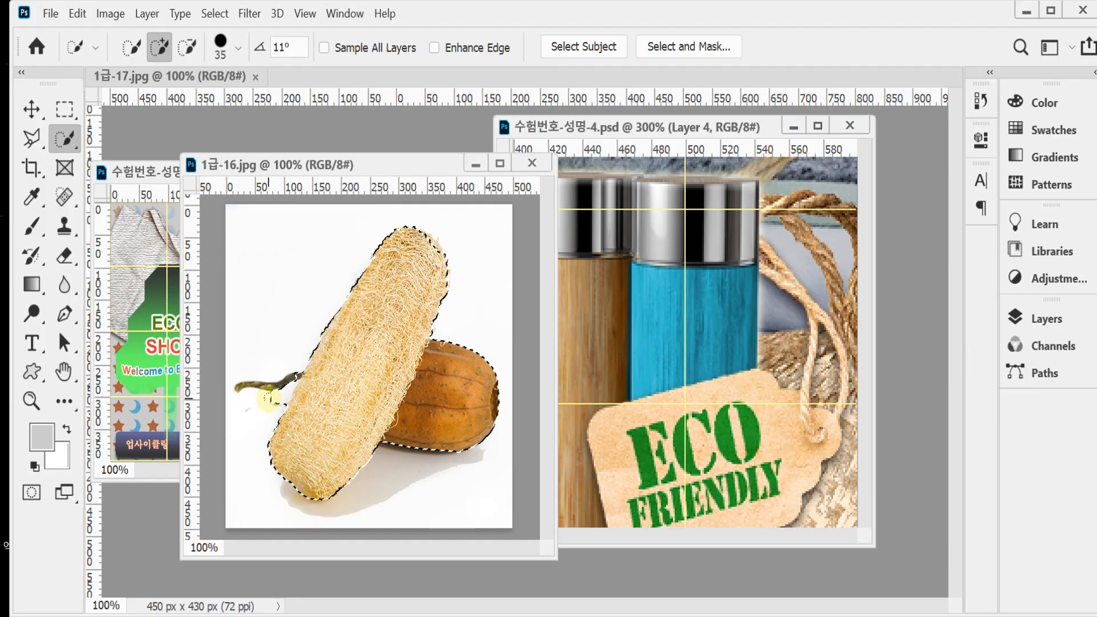
{"action": "key", "text": "alt"}
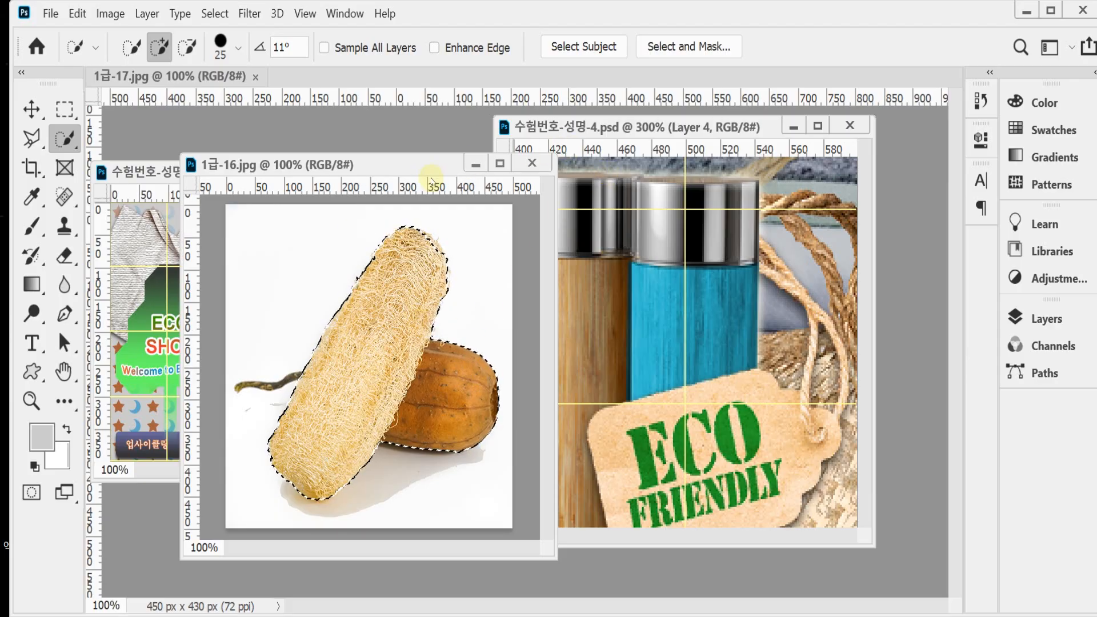
Step: Paste the copied loofah and gourd into the working composition at 100% view
{"action": "left_click", "coordinate": [653, 124]}
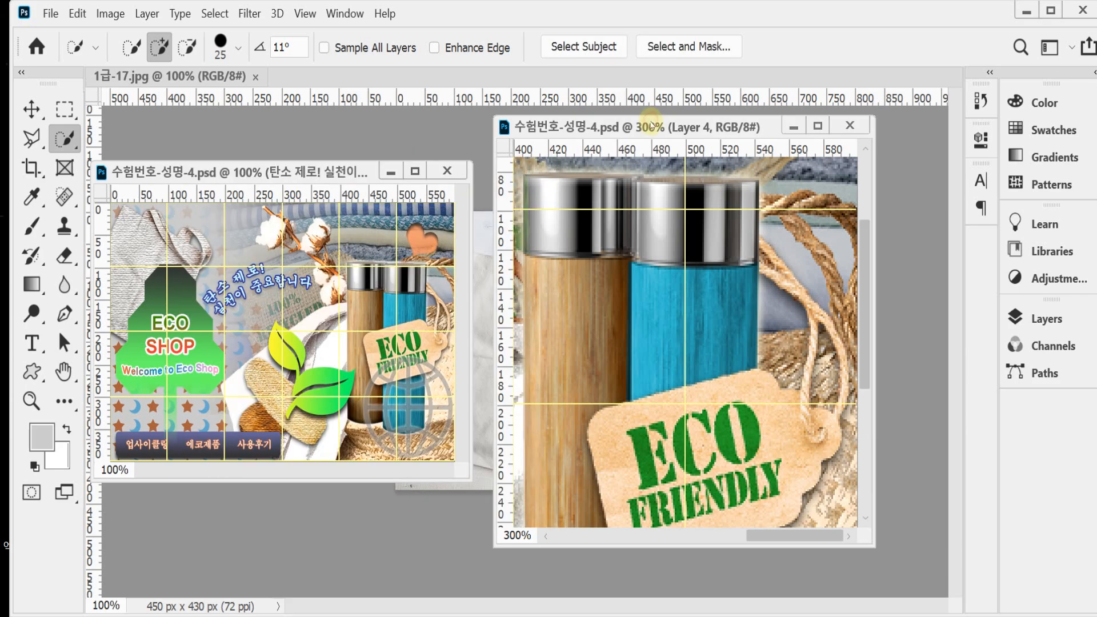
{"action": "left_click", "coordinate": [687, 383], "text": "alt"}
{"action": "left_click", "coordinate": [690, 450], "text": "alt"}
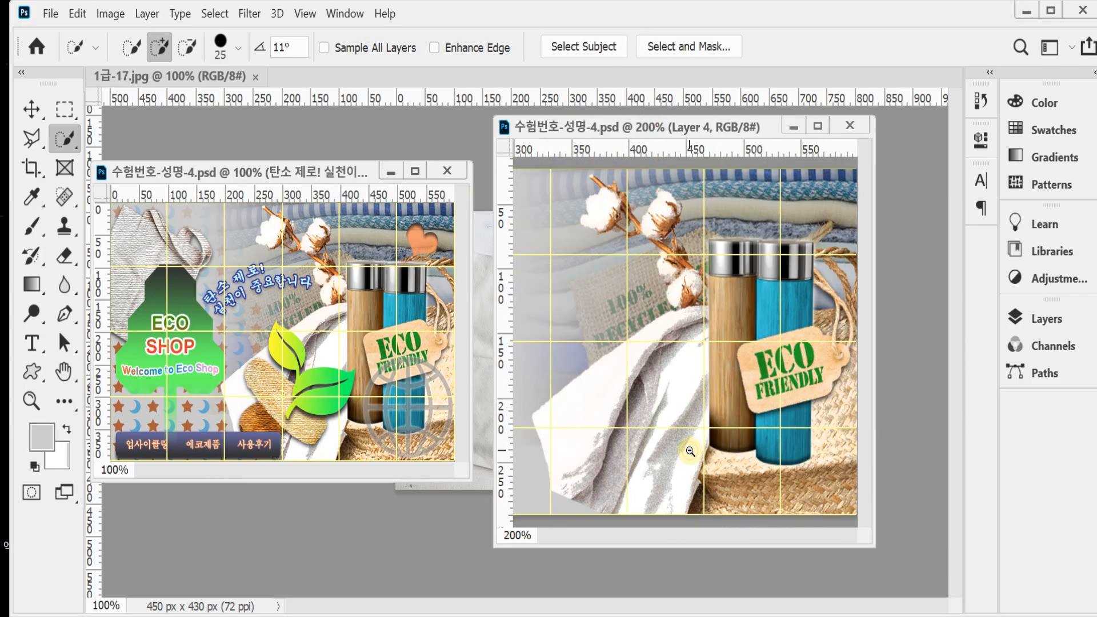
{"action": "key", "text": "ctrl+v"}
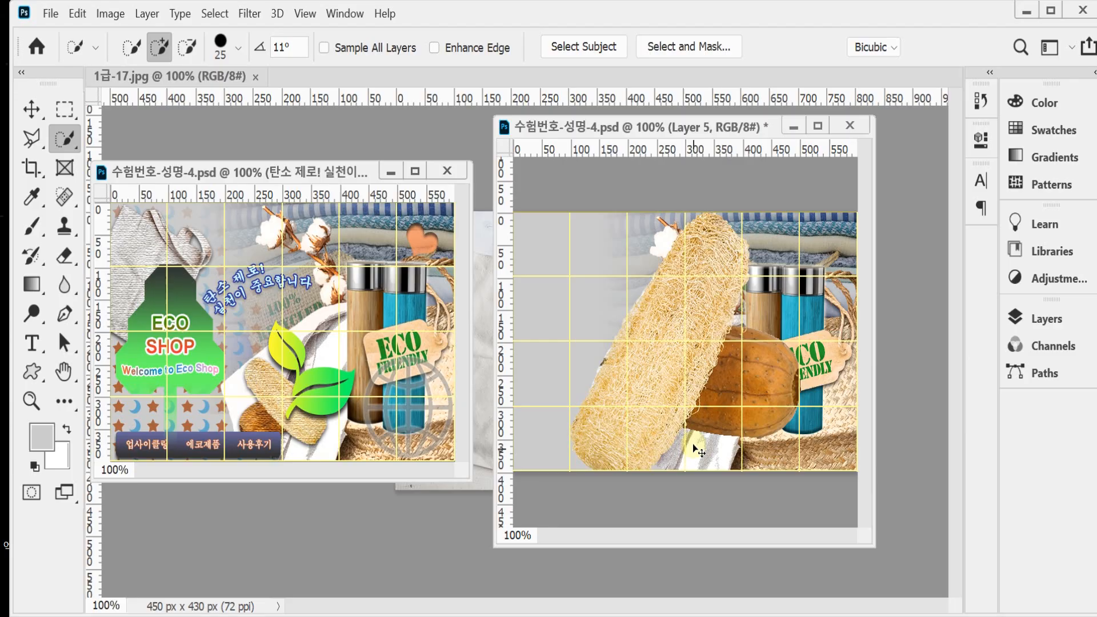
Step: Flip the loofah and gourd horizontally, scale them to about 37.5%, and rotate them counterclockwise over the white cloth
{"action": "key", "text": "ctrl+t"}
{"action": "right_click", "coordinate": [631, 336]}
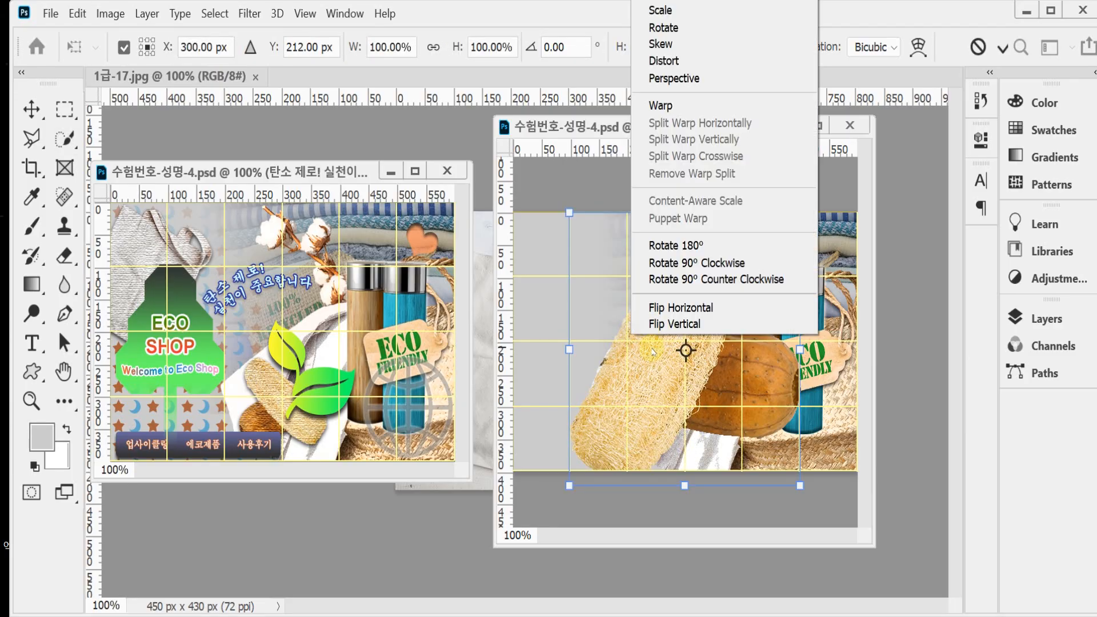
{"action": "left_click", "coordinate": [681, 309]}
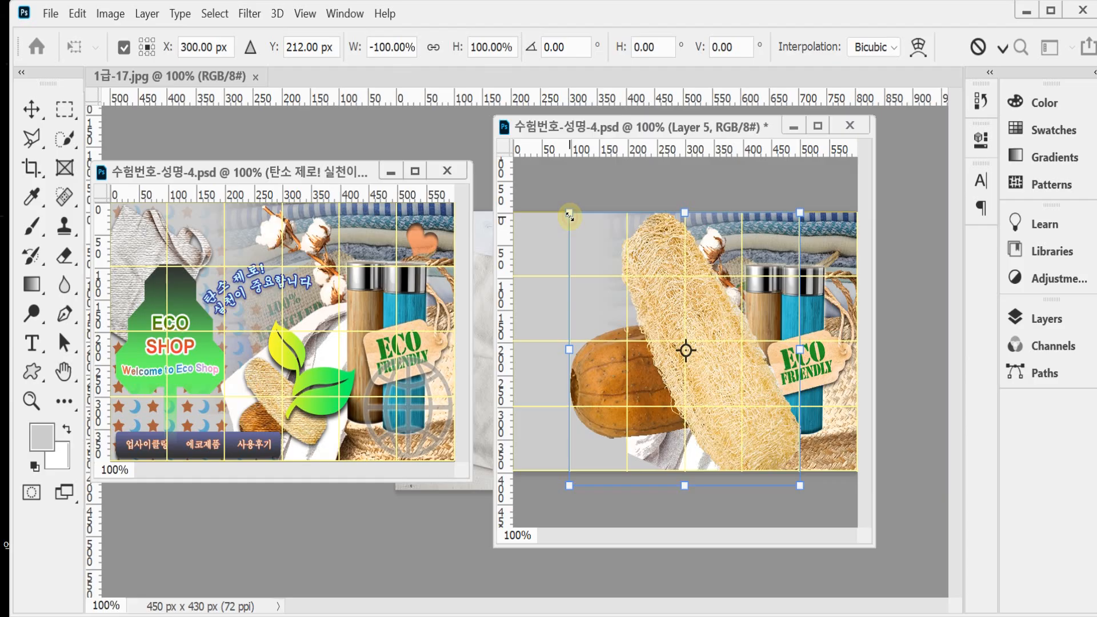
{"action": "left_click_drag", "start_coordinate": [569, 216], "coordinate": [710, 394]}
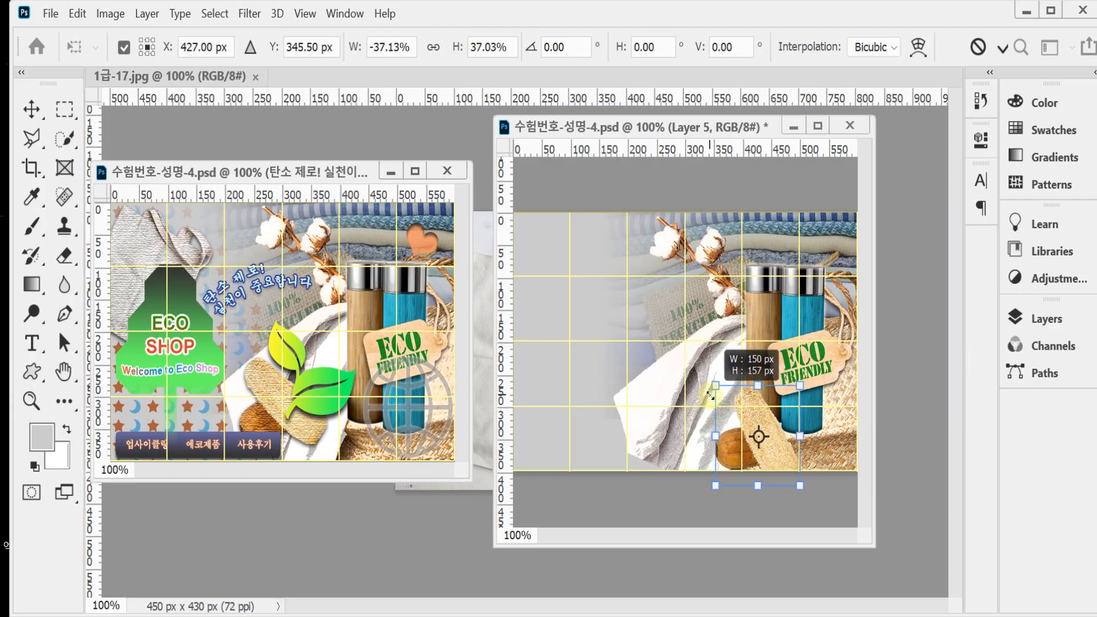
{"action": "left_click_drag", "start_coordinate": [710, 394], "coordinate": [712, 394]}
{"action": "left_click_drag", "start_coordinate": [768, 447], "coordinate": [671, 418]}
{"action": "left_click_drag", "start_coordinate": [628, 358], "coordinate": [625, 356]}
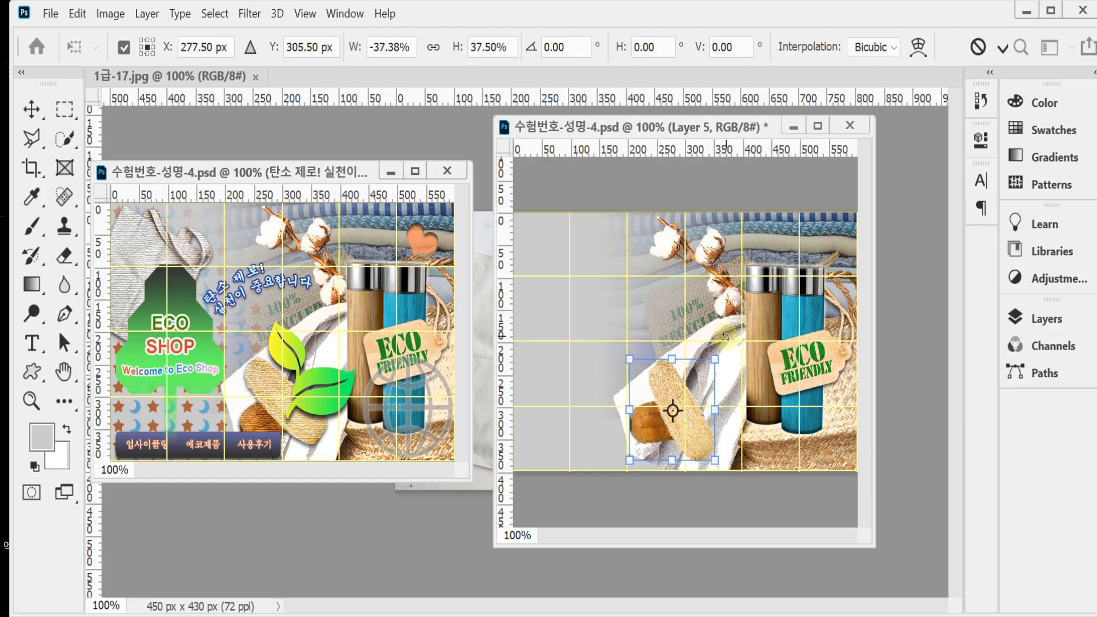
{"action": "left_click_drag", "start_coordinate": [725, 311], "coordinate": [685, 311]}
{"action": "mouse_move", "coordinate": [712, 438]}
{"action": "left_mouse_down"}
{"action": "mouse_move", "coordinate": [724, 420]}
{"action": "mouse_move", "coordinate": [722, 429]}
{"action": "mouse_move", "coordinate": [773, 438]}
{"action": "mouse_move", "coordinate": [711, 433]}
{"action": "left_mouse_up"}
{"action": "key", "text": "Return"}
{"action": "key", "text": "w"}
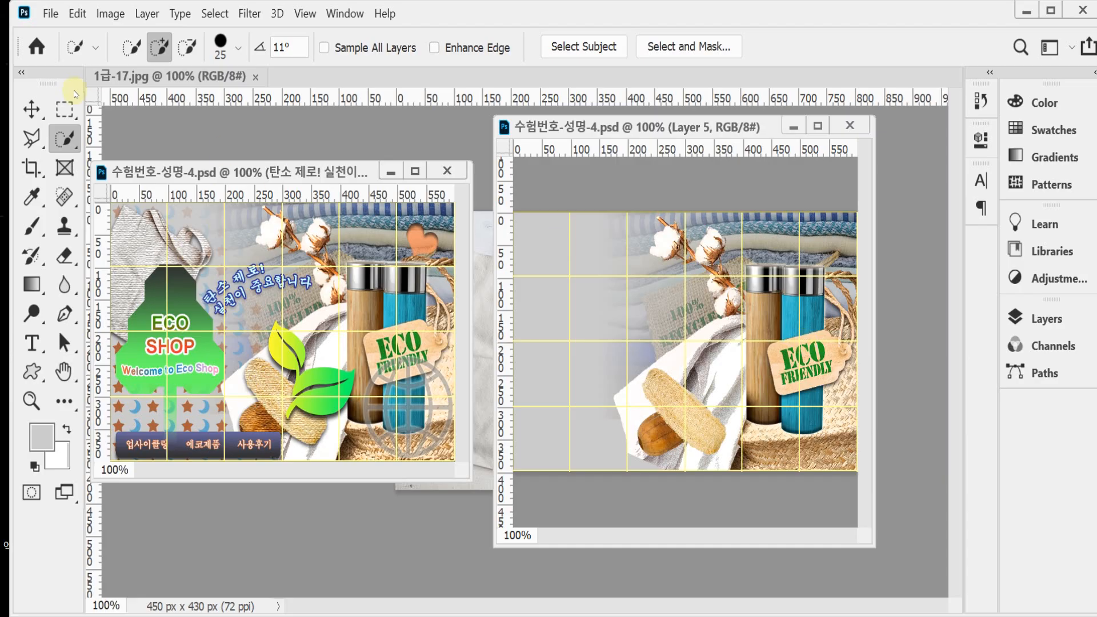
Step: Apply the Texturizer filter with the Canvas texture, 100% scaling, relief 4 and light from Top to the loofah and gourd layer
{"action": "left_click", "coordinate": [249, 13]}
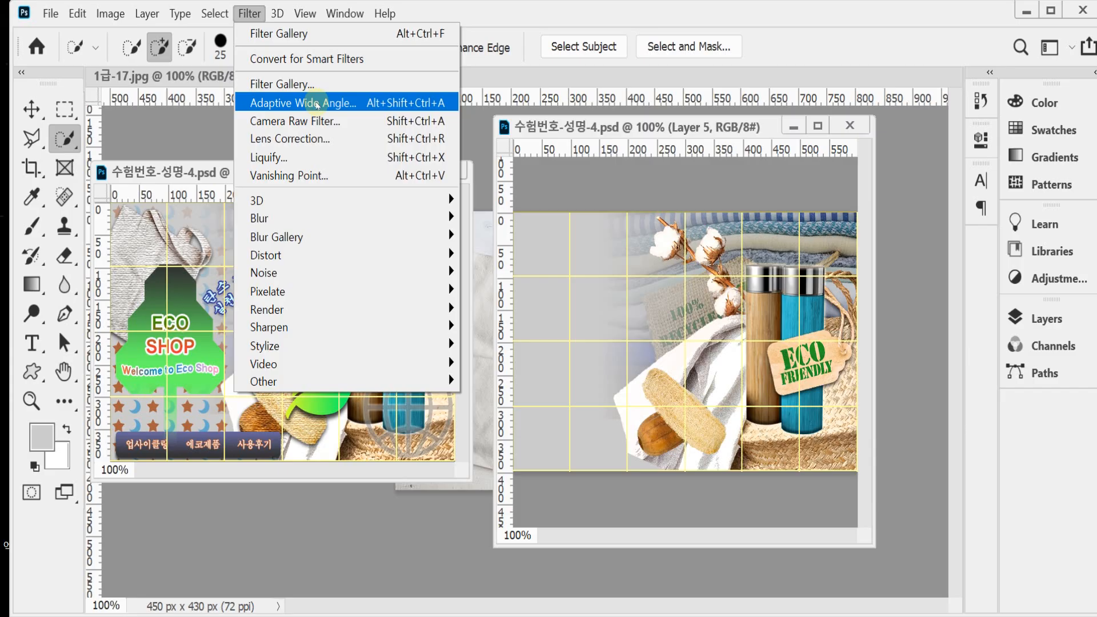
{"action": "left_click", "coordinate": [320, 87]}
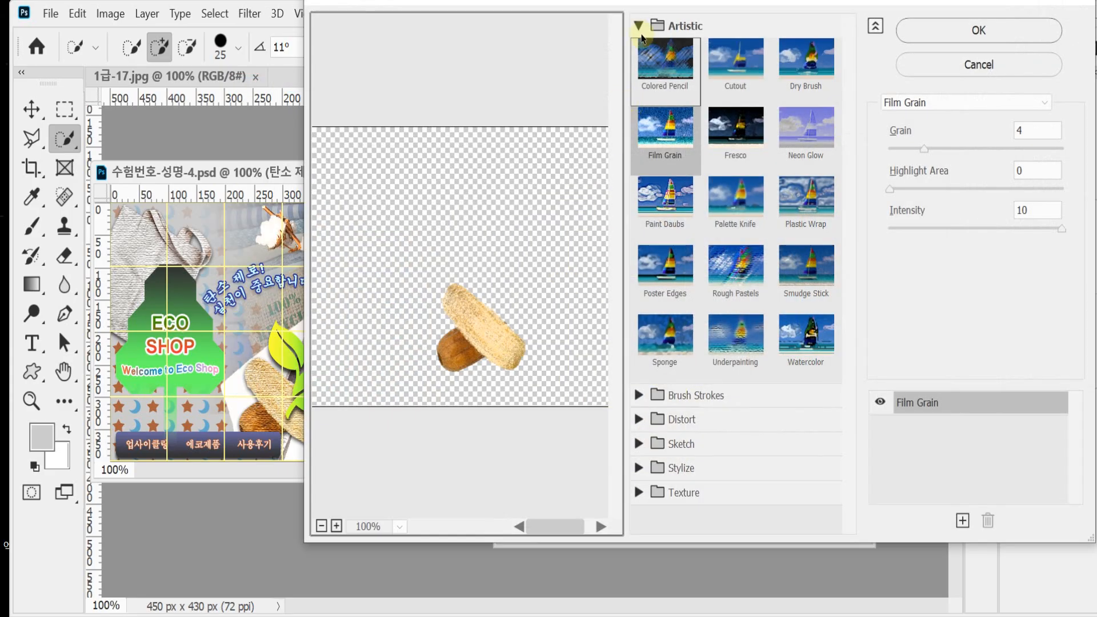
{"action": "left_click", "coordinate": [640, 27]}
{"action": "left_click", "coordinate": [640, 147]}
{"action": "left_click", "coordinate": [816, 259]}
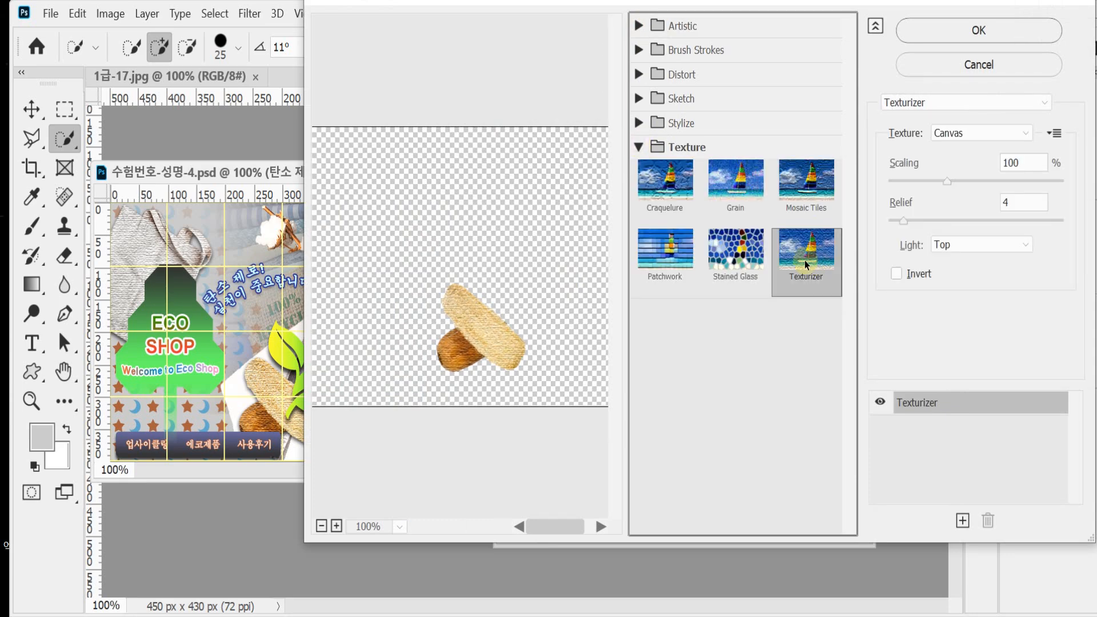
{"action": "left_click", "coordinate": [914, 32]}
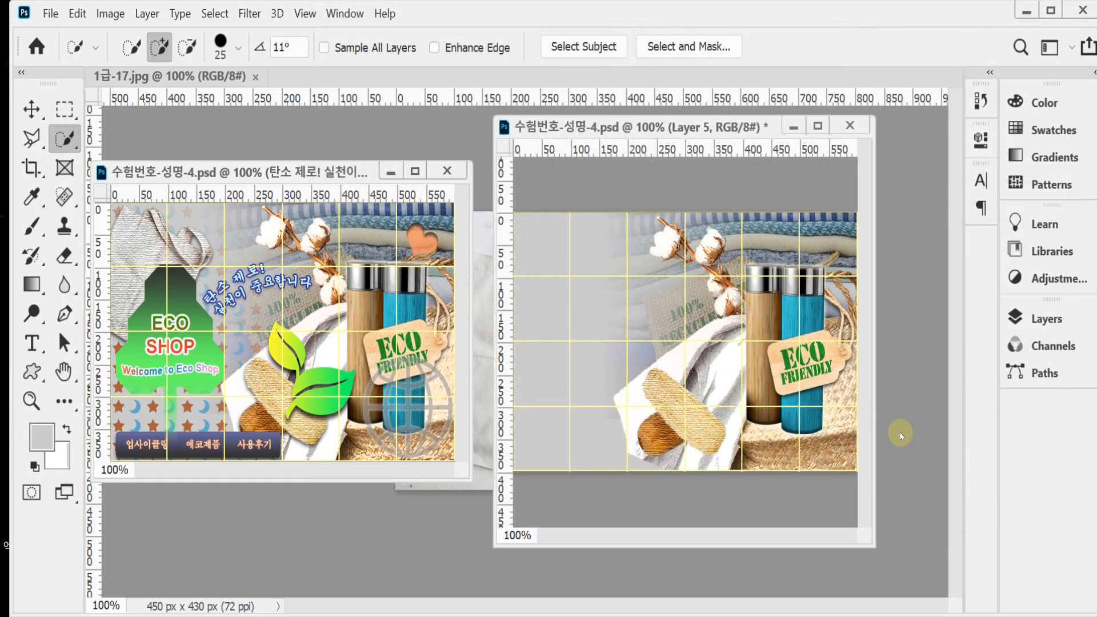
Step: Add a drop shadow with 3 px distance and 7 px size to the loofah and gourd layer
{"action": "left_click", "coordinate": [1045, 318]}
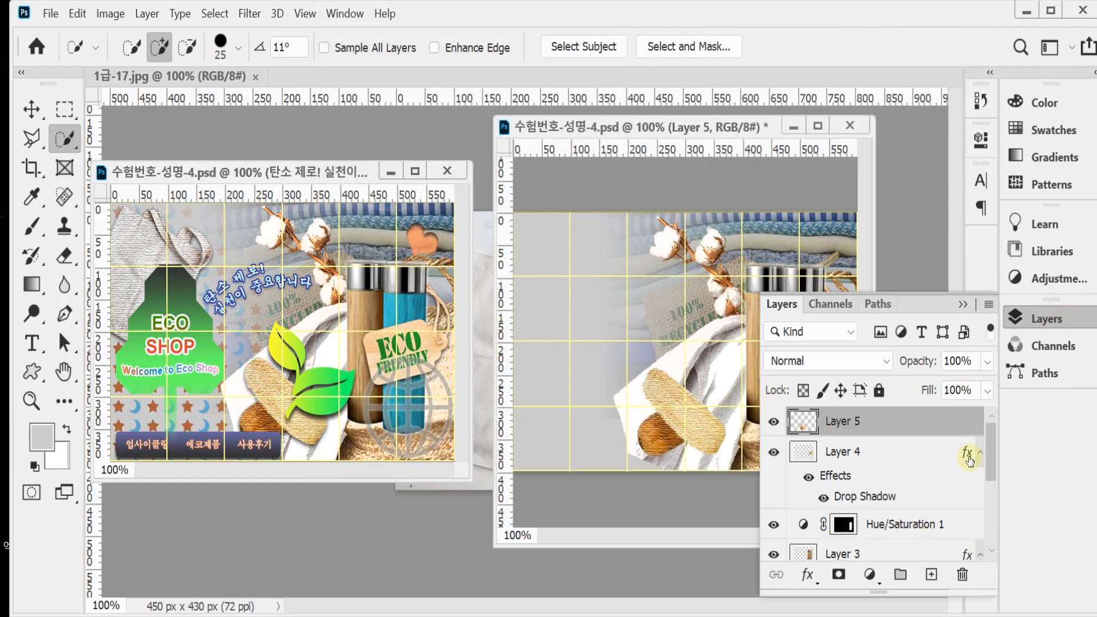
{"action": "scroll", "coordinate": [990, 467], "scroll_direction": "down", "scroll_amount": 5}
{"action": "left_click", "coordinate": [804, 575]}
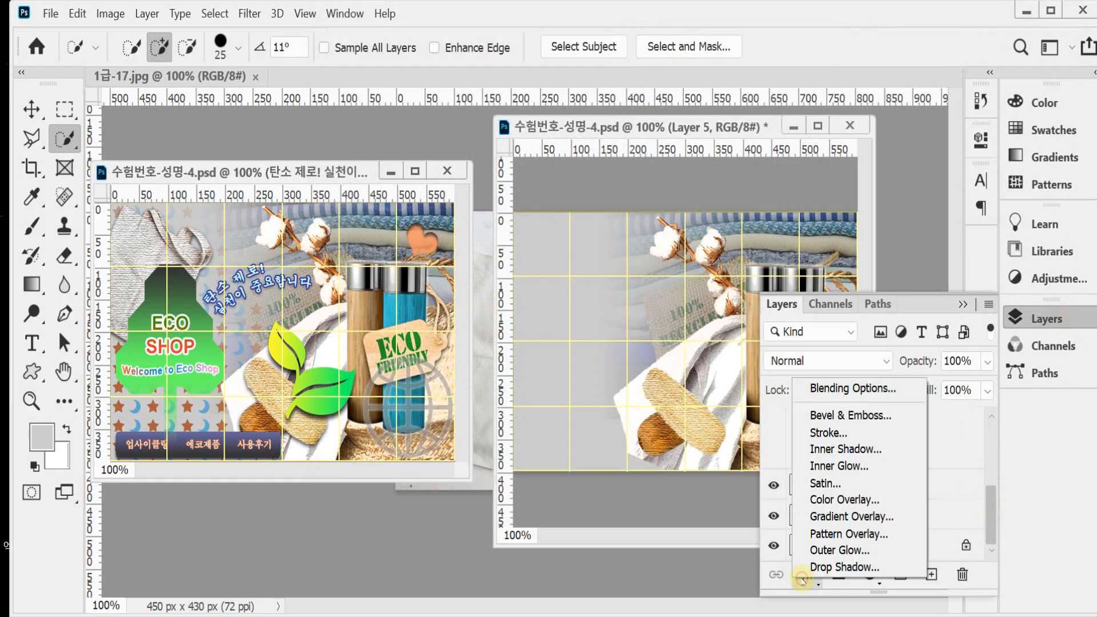
{"action": "left_click", "coordinate": [814, 567]}
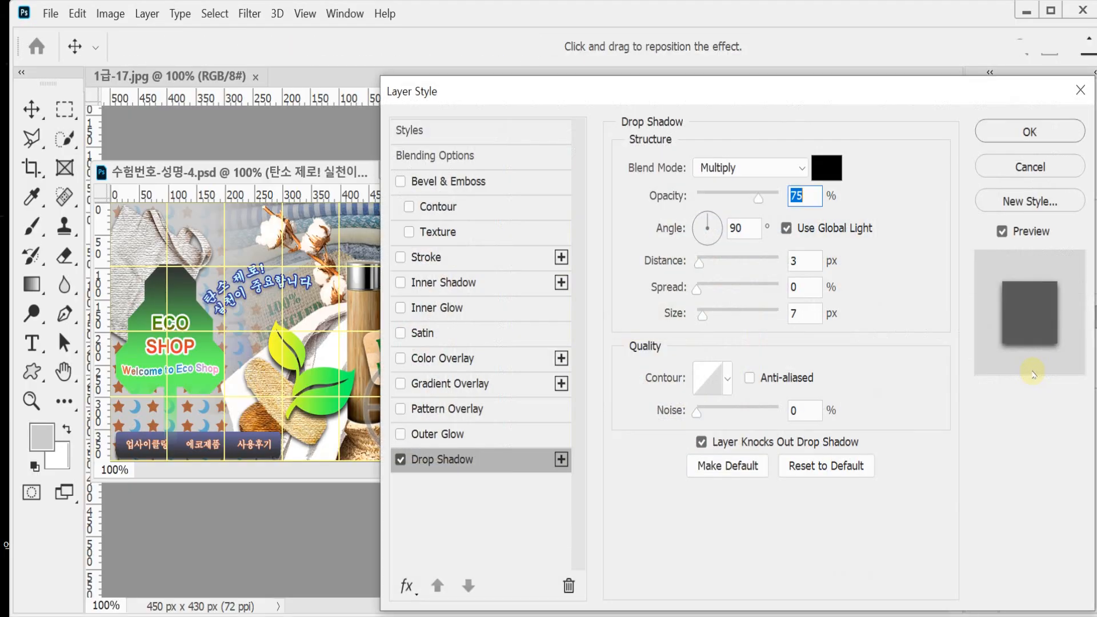
{"action": "left_click", "coordinate": [1041, 132]}
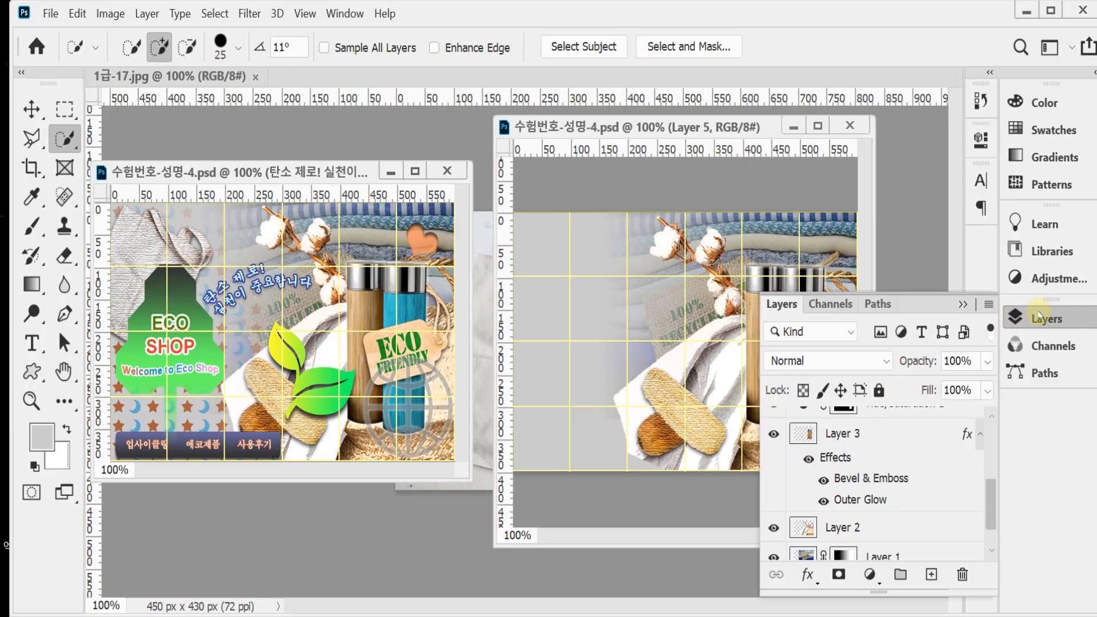
{"action": "left_click", "coordinate": [1037, 324]}
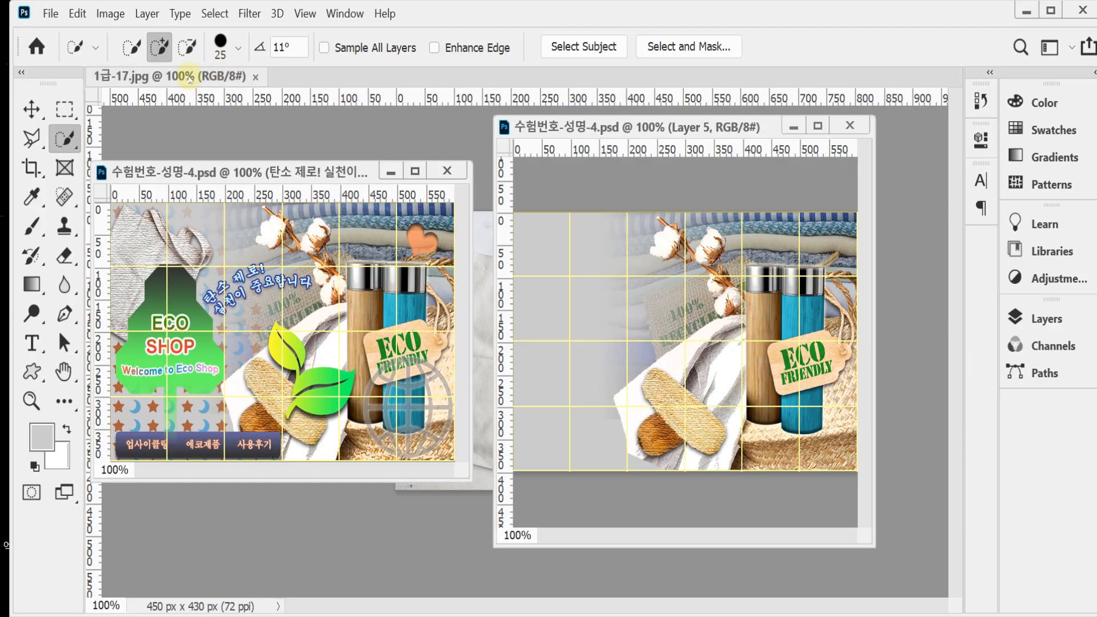
Step: Float the 1급-17.jpg tote bag image in its own window and enlarge the window
{"action": "left_click_drag", "start_coordinate": [189, 76], "coordinate": [425, 180]}
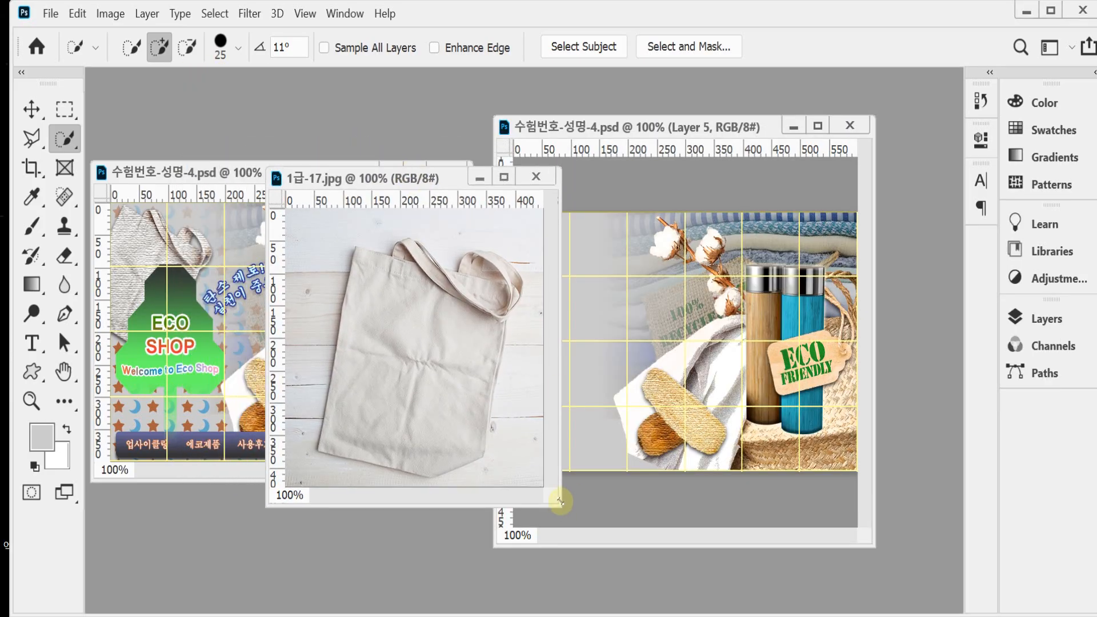
{"action": "left_click_drag", "start_coordinate": [560, 501], "coordinate": [607, 534]}
{"action": "left_click", "coordinate": [512, 384], "text": "ctrl"}
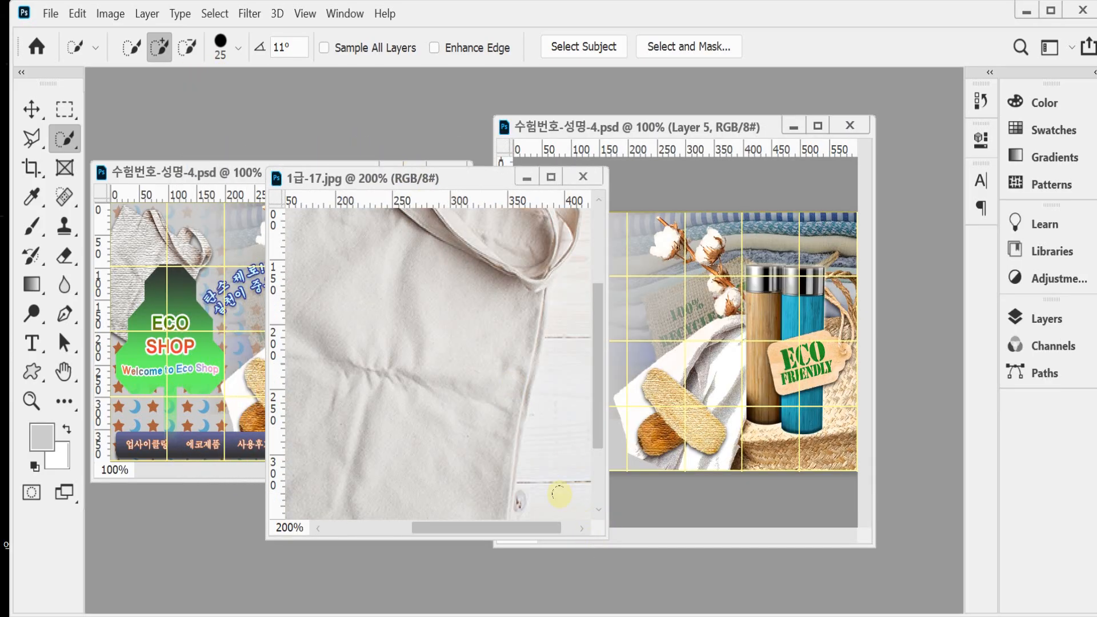
{"action": "left_click", "coordinate": [527, 428], "text": "alt"}
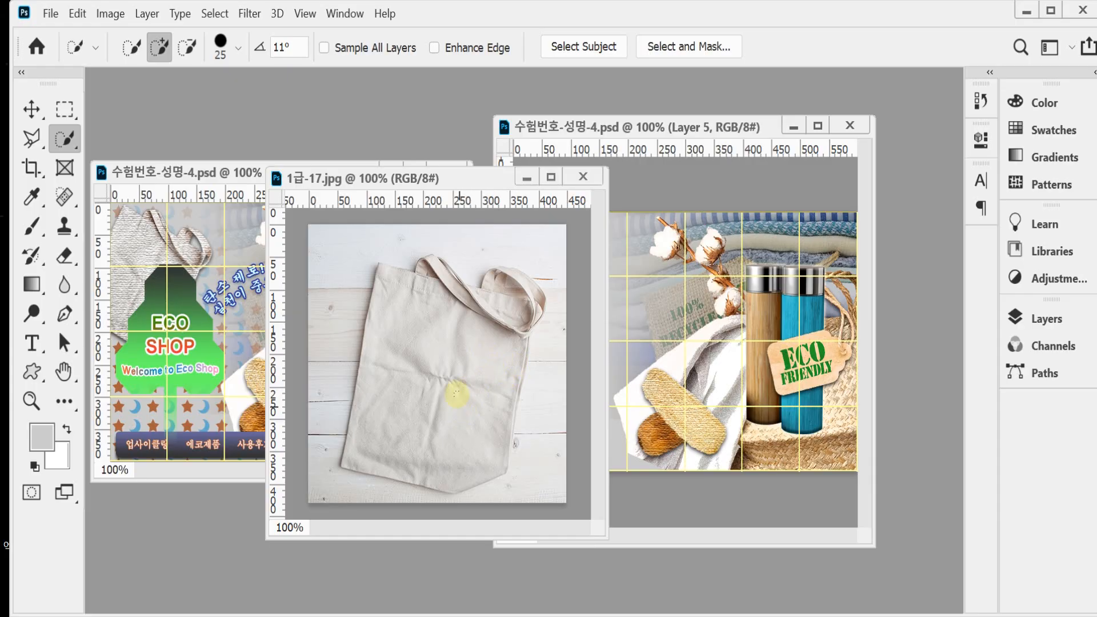
Step: Start a Pen tool path at the tote bag's lower-left corner in an enlarged, zoomed-in image window
{"action": "left_click", "coordinate": [65, 313]}
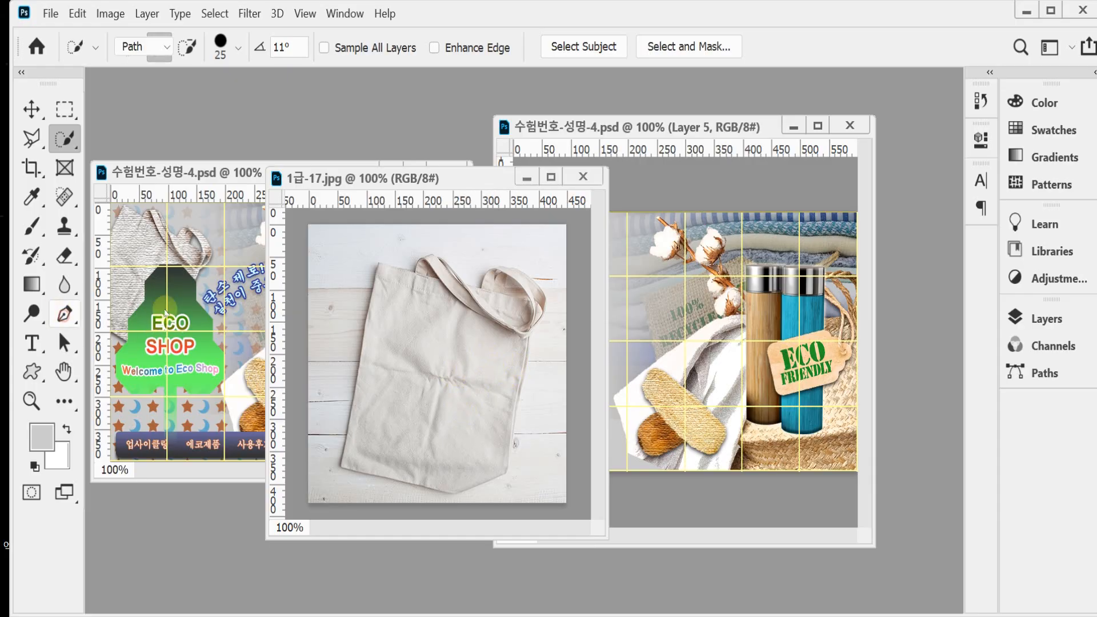
{"action": "left_click", "coordinate": [365, 373], "text": "ctrl"}
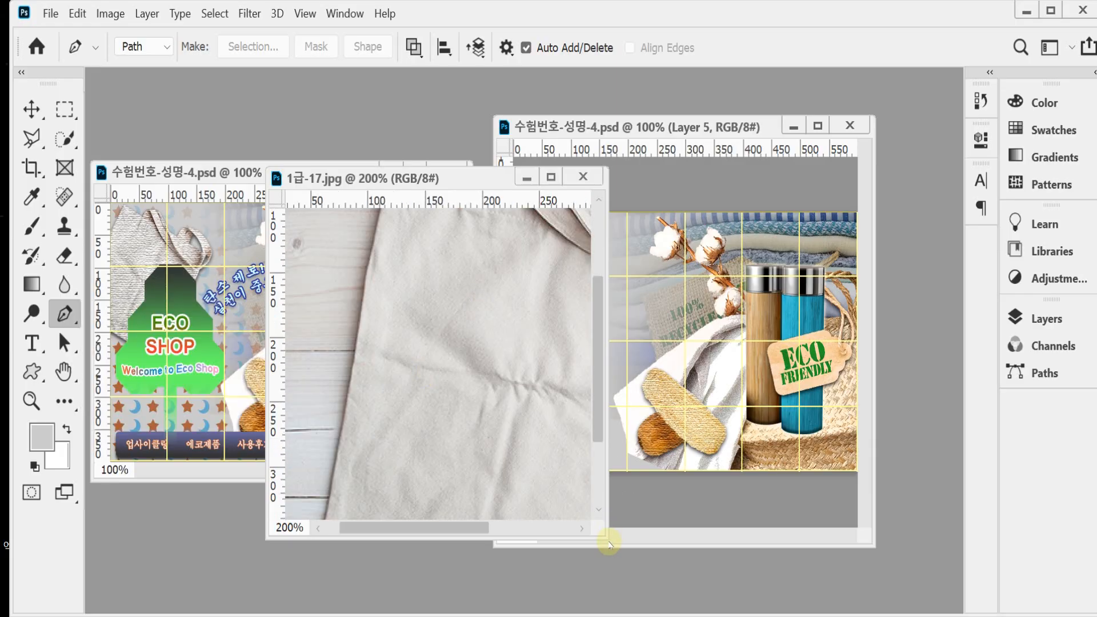
{"action": "left_click_drag", "start_coordinate": [607, 538], "coordinate": [703, 588]}
{"action": "left_click_drag", "start_coordinate": [479, 421], "coordinate": [495, 356]}
{"action": "left_click", "coordinate": [394, 510], "text": "ctrl"}
{"action": "left_click_drag", "start_coordinate": [400, 480], "coordinate": [489, 360]}
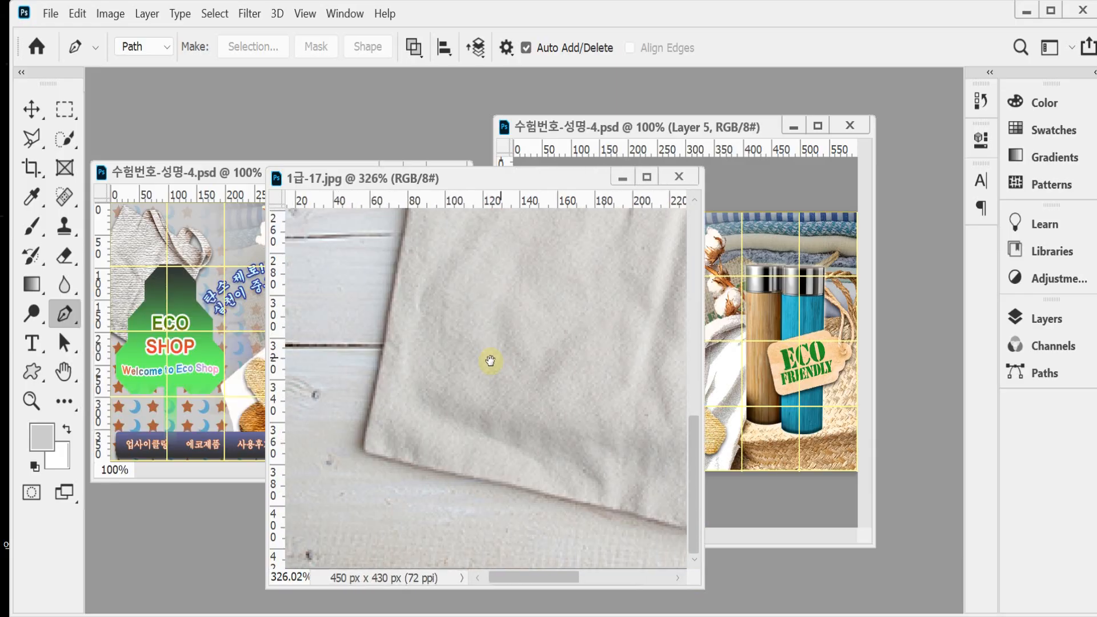
{"action": "left_click", "coordinate": [365, 454]}
{"action": "left_click_drag", "start_coordinate": [366, 419], "coordinate": [377, 399]}
Step: Extend the path up the tote bag's left edge to its upper-left corner, ending in a corner point
{"action": "left_click_drag", "start_coordinate": [436, 300], "coordinate": [414, 450]}
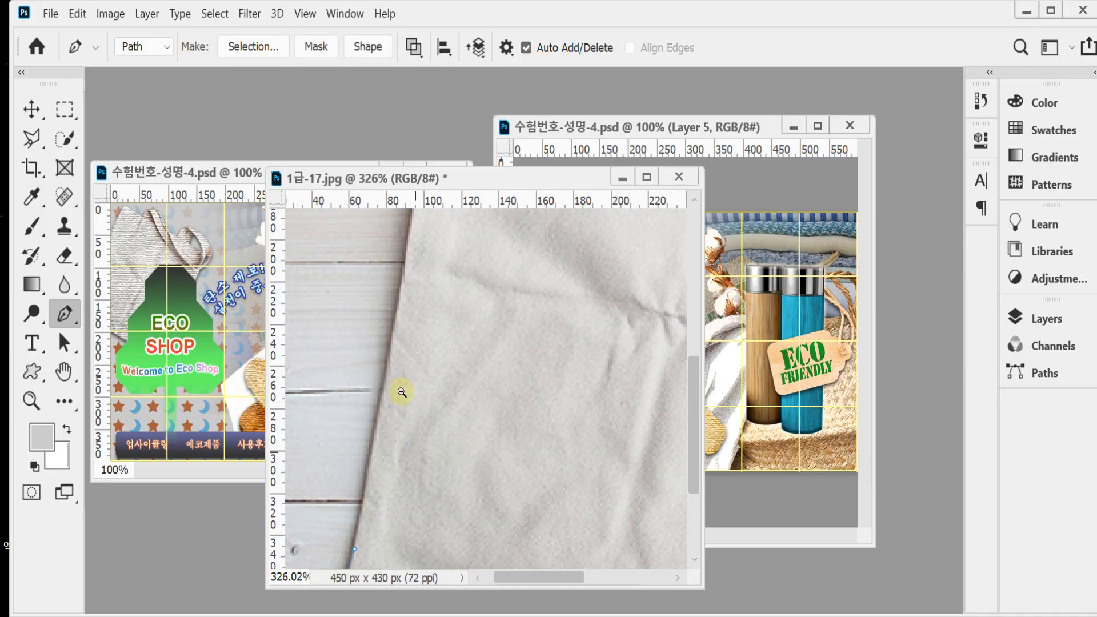
{"action": "left_click", "coordinate": [448, 308], "text": "alt"}
{"action": "left_click", "coordinate": [447, 308], "text": "alt"}
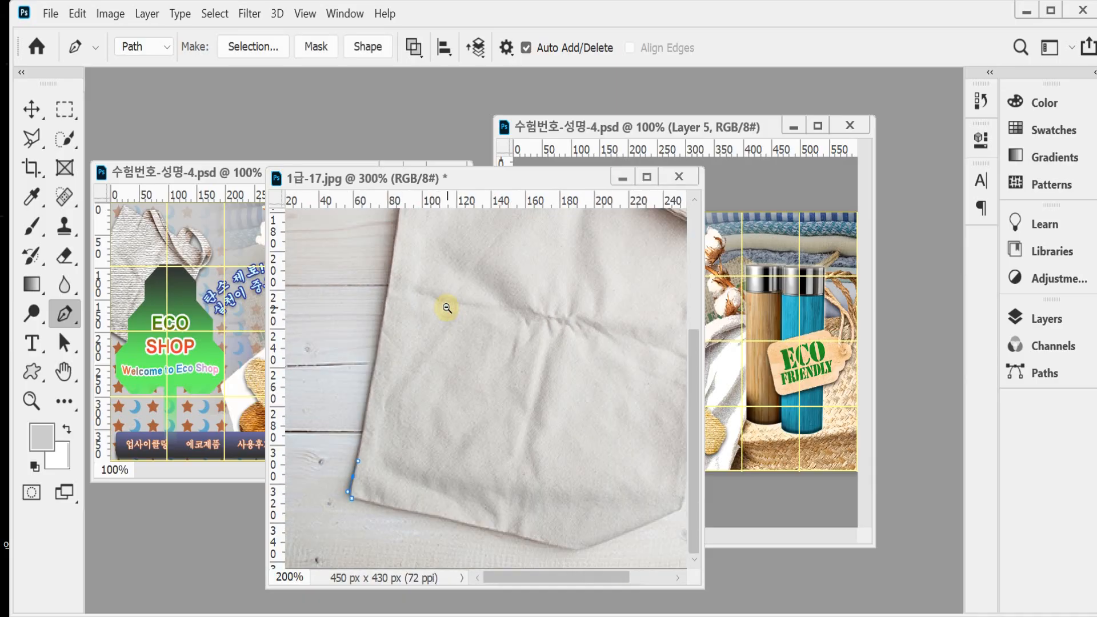
{"action": "left_click", "coordinate": [421, 288], "text": "alt"}
{"action": "left_click", "coordinate": [424, 371], "text": "ctrl"}
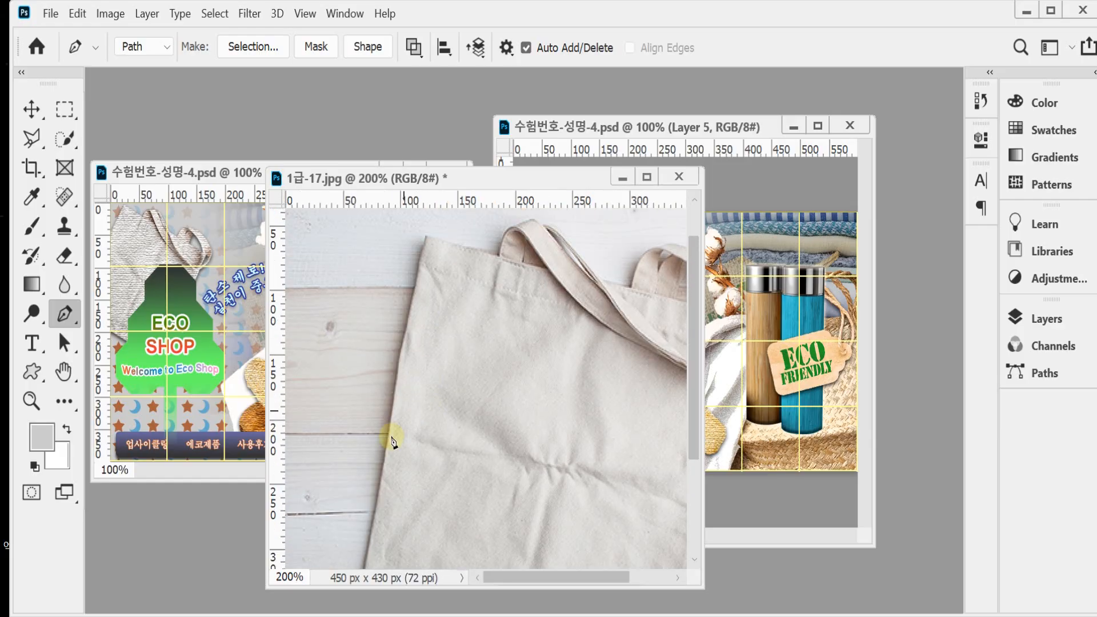
{"action": "left_click_drag", "start_coordinate": [388, 435], "coordinate": [390, 403]}
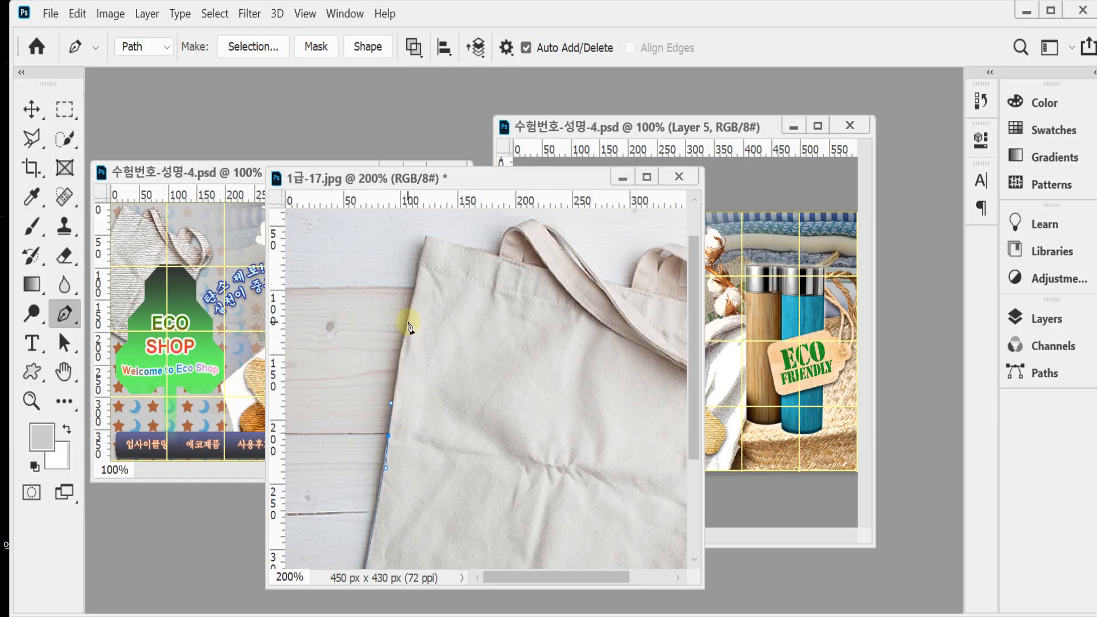
{"action": "left_click_drag", "start_coordinate": [408, 321], "coordinate": [412, 299]}
{"action": "left_click_drag", "start_coordinate": [425, 246], "coordinate": [427, 231]}
{"action": "left_click", "coordinate": [426, 238], "text": "alt"}
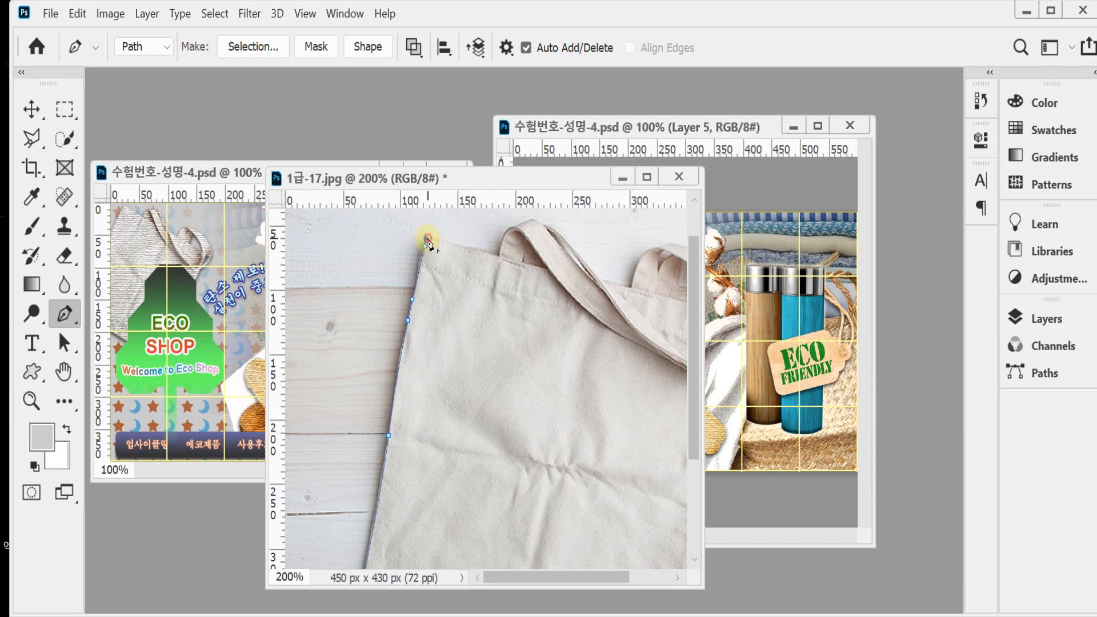
Step: Continue the path along the bag's top edge to the left handle's base and remove that anchor's outgoing direction line
{"action": "left_click_drag", "start_coordinate": [495, 253], "coordinate": [507, 256]}
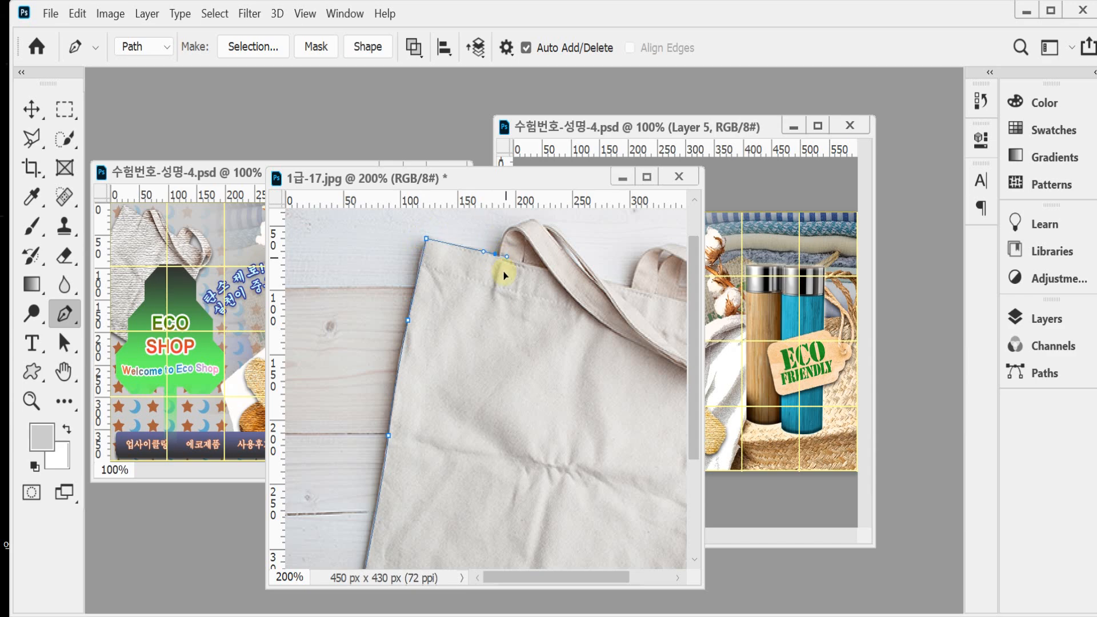
{"action": "left_click_drag", "start_coordinate": [501, 314], "coordinate": [565, 372]}
{"action": "left_click", "coordinate": [509, 289], "text": "ctrl"}
{"action": "left_click_drag", "start_coordinate": [509, 272], "coordinate": [461, 434]}
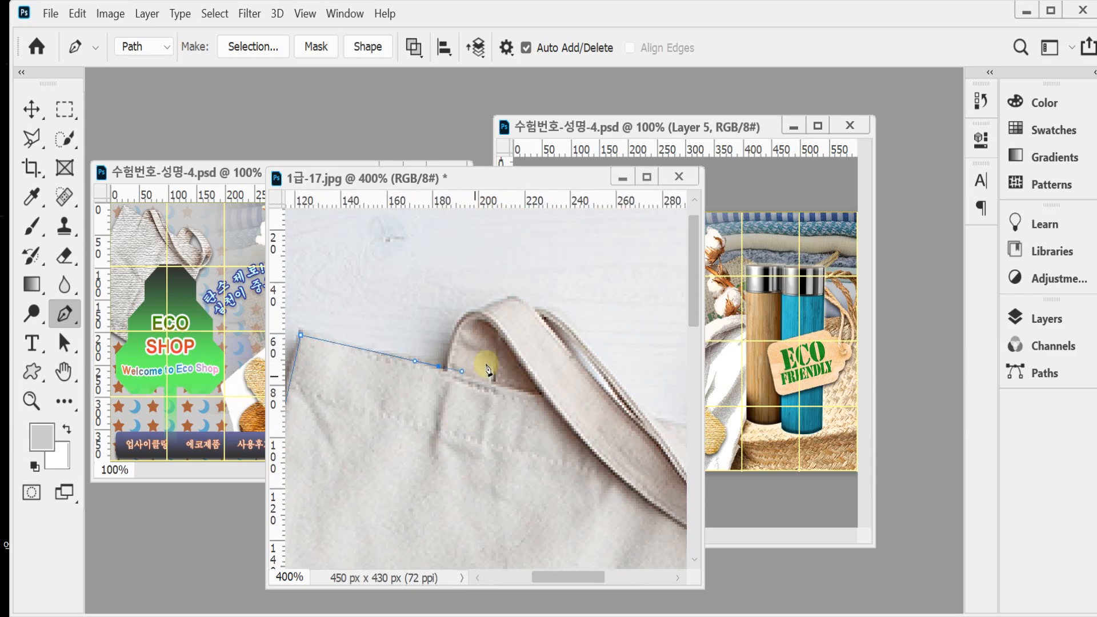
{"action": "left_click_drag", "start_coordinate": [442, 367], "coordinate": [447, 369]}
{"action": "left_click_drag", "start_coordinate": [482, 307], "coordinate": [522, 281]}
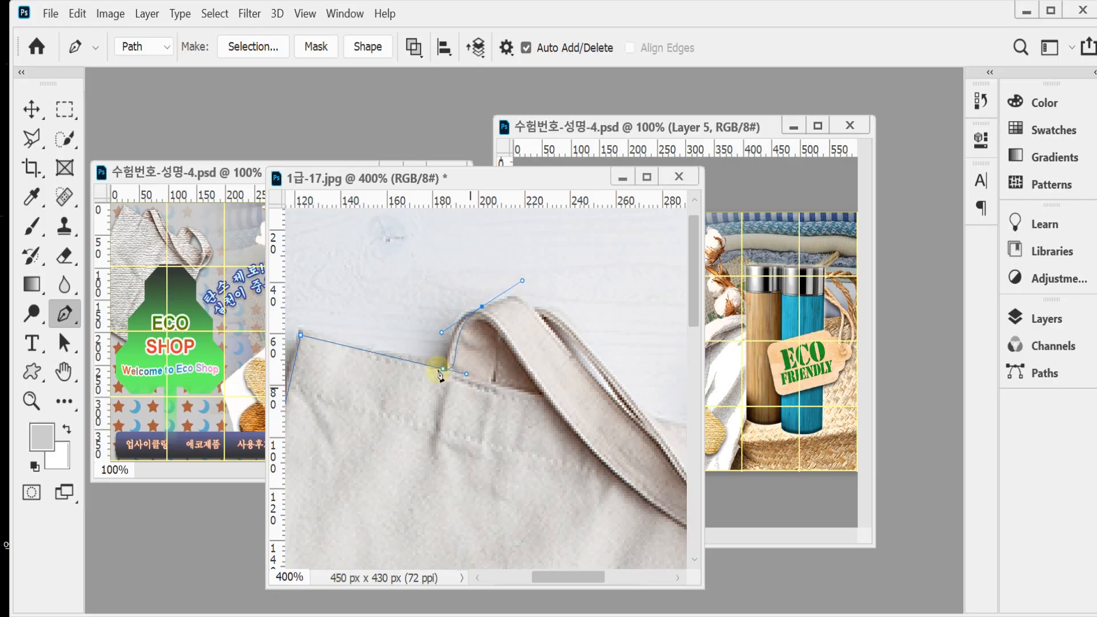
{"action": "key", "text": "ctrl+z"}
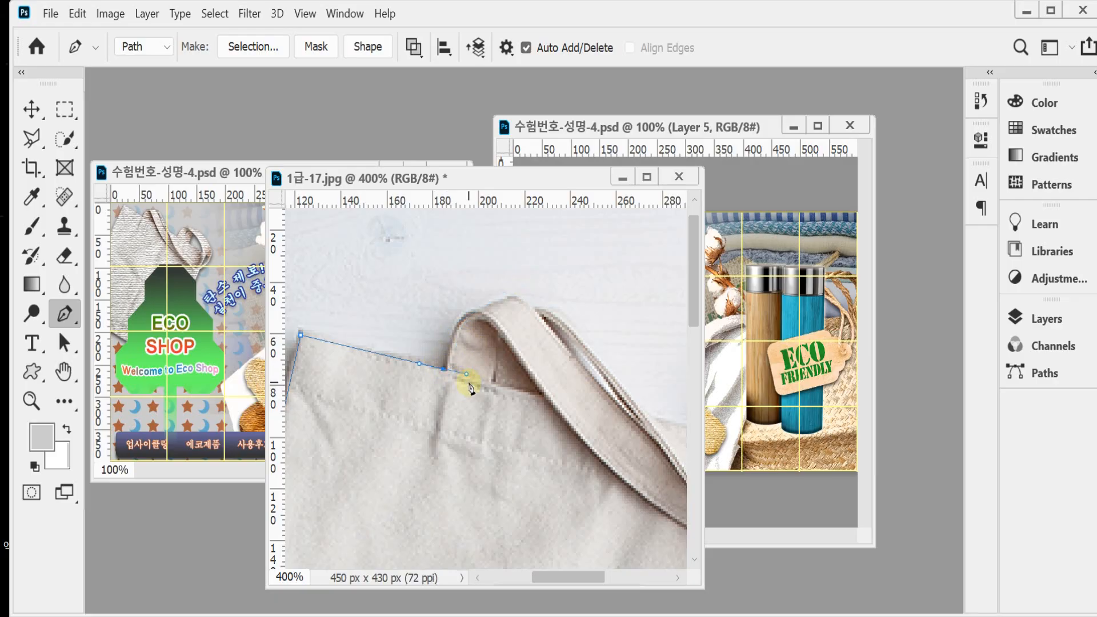
{"action": "key", "text": "alt"}
{"action": "left_click", "coordinate": [444, 370], "text": "alt"}
Step: Trace the outer curve of the left handle and the bag's opening up to the base of the right handle
{"action": "left_click_drag", "start_coordinate": [480, 307], "coordinate": [543, 318]}
{"action": "left_click", "coordinate": [512, 296]}
{"action": "left_click_drag", "start_coordinate": [554, 372], "coordinate": [450, 317]}
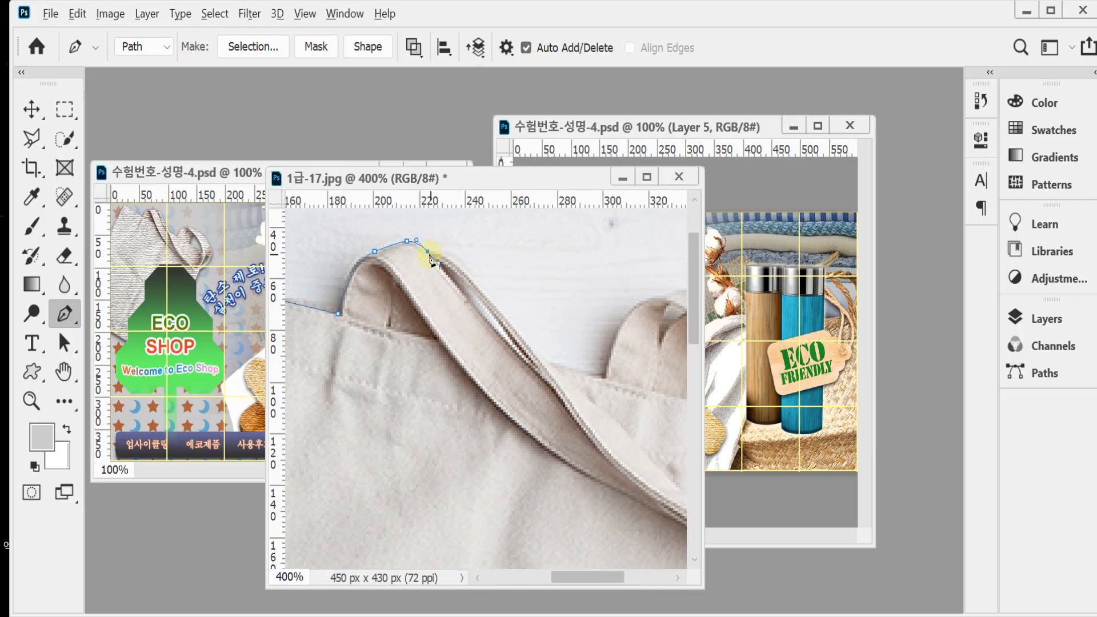
{"action": "left_click_drag", "start_coordinate": [476, 277], "coordinate": [505, 314]}
{"action": "left_click_drag", "start_coordinate": [547, 362], "coordinate": [558, 368]}
{"action": "left_click", "coordinate": [606, 376]}
Step: Trace the path around the outer curve of the right handle down to the bag's right edge
{"action": "left_click_drag", "start_coordinate": [634, 372], "coordinate": [486, 396]}
{"action": "left_click_drag", "start_coordinate": [513, 318], "coordinate": [418, 313]}
{"action": "left_click", "coordinate": [514, 318], "text": "alt"}
{"action": "left_click", "coordinate": [565, 321], "text": "alt"}
{"action": "left_click", "coordinate": [587, 320]}
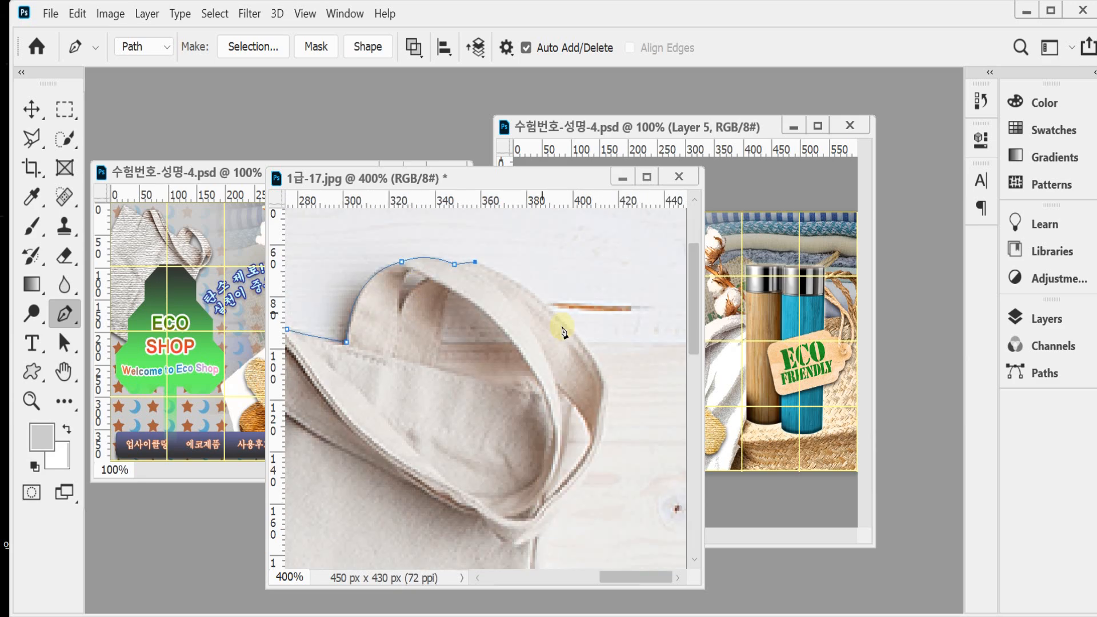
{"action": "left_click_drag", "start_coordinate": [550, 307], "coordinate": [573, 326]}
{"action": "left_click_drag", "start_coordinate": [605, 388], "coordinate": [608, 429]}
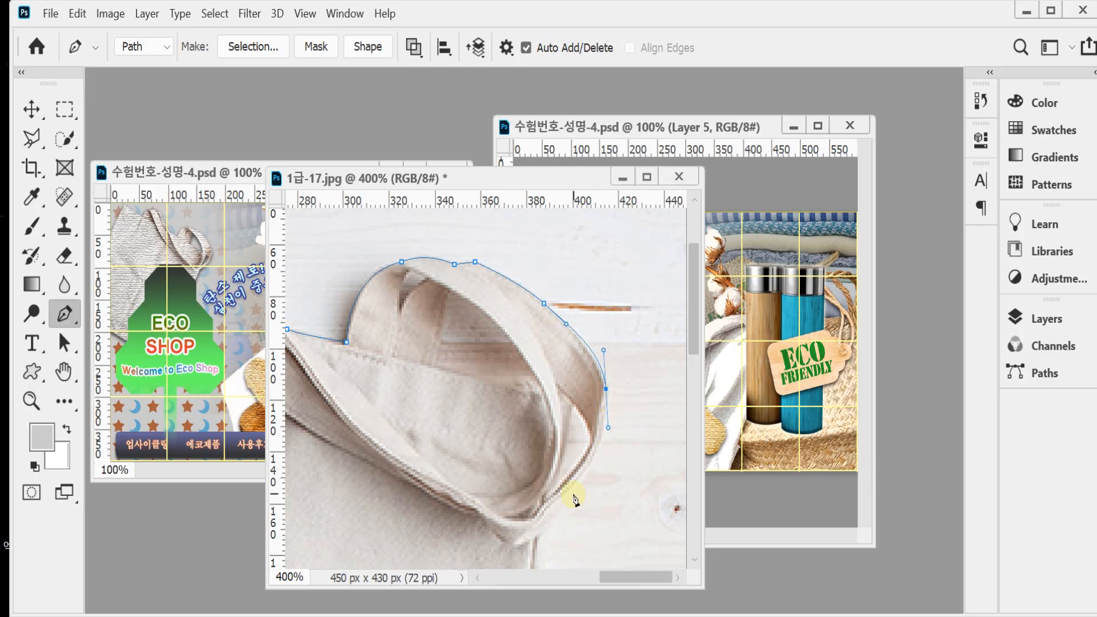
{"action": "left_click_drag", "start_coordinate": [573, 492], "coordinate": [548, 523]}
{"action": "left_click", "coordinate": [541, 533]}
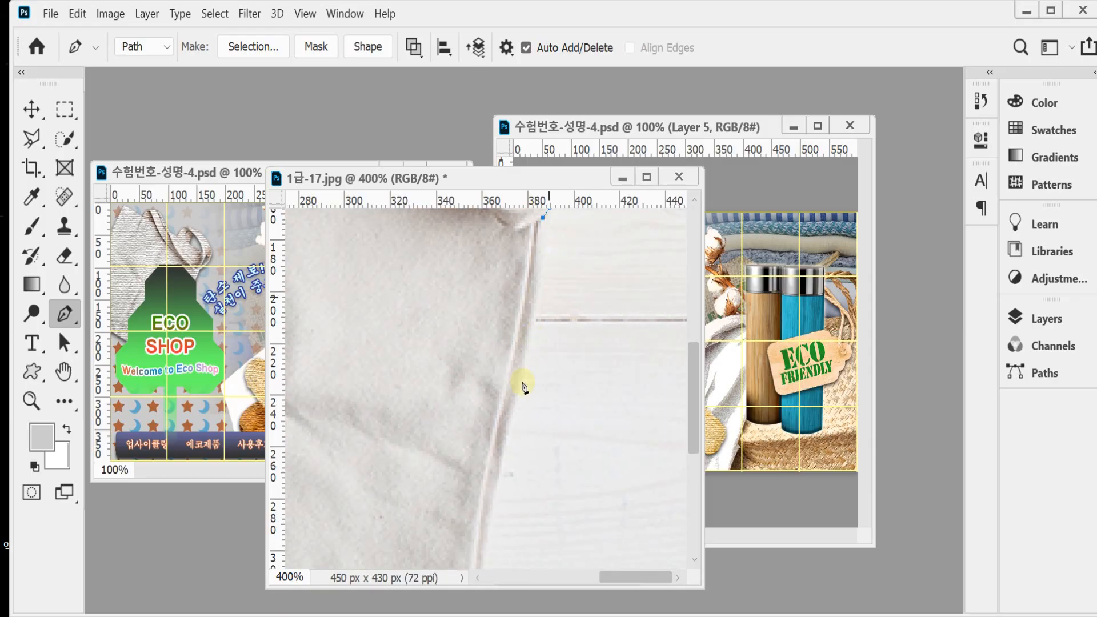
Step: Trace the bag's right edge down to its lower-right corner, adjusting the curve's anchor and direction line to fit
{"action": "left_click_drag", "start_coordinate": [517, 405], "coordinate": [495, 477]}
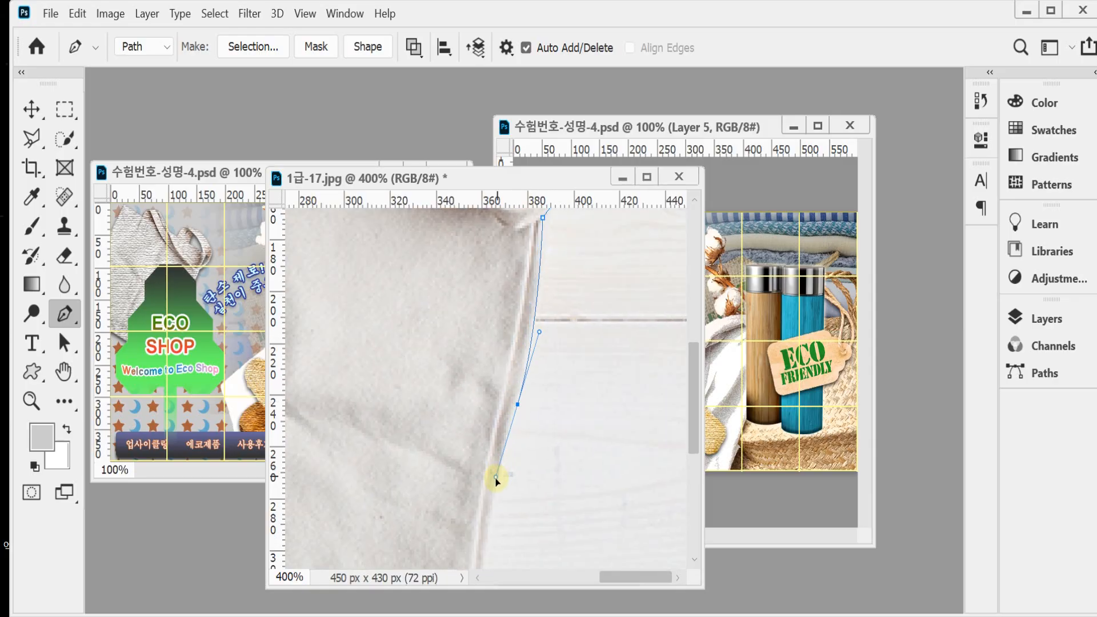
{"action": "left_click_drag", "start_coordinate": [516, 413], "coordinate": [511, 418]}
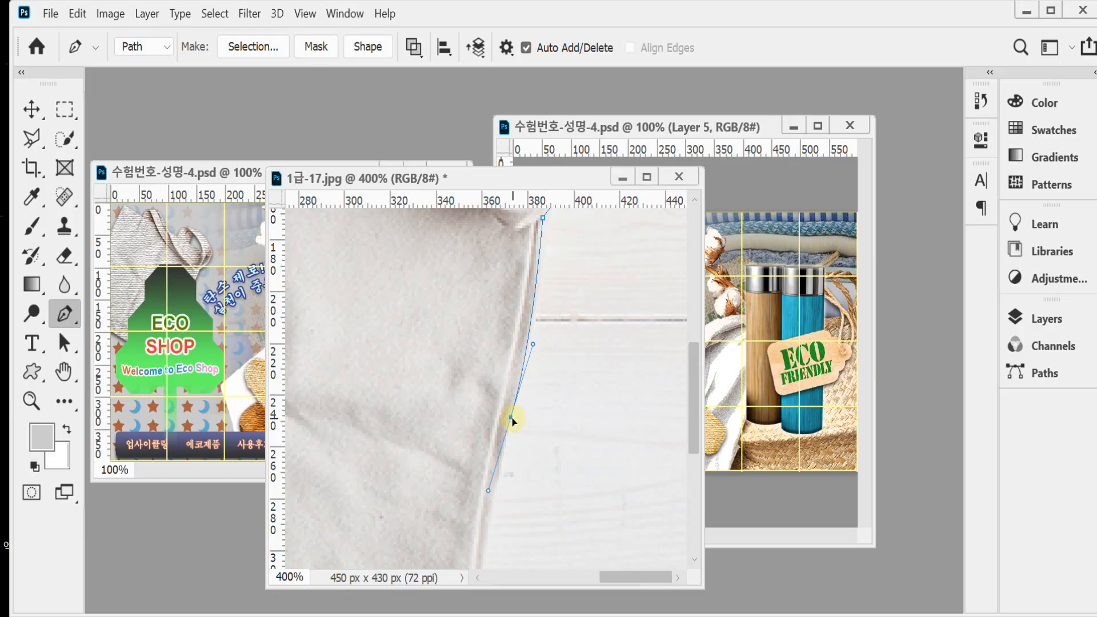
{"action": "left_click_drag", "start_coordinate": [534, 345], "coordinate": [544, 315]}
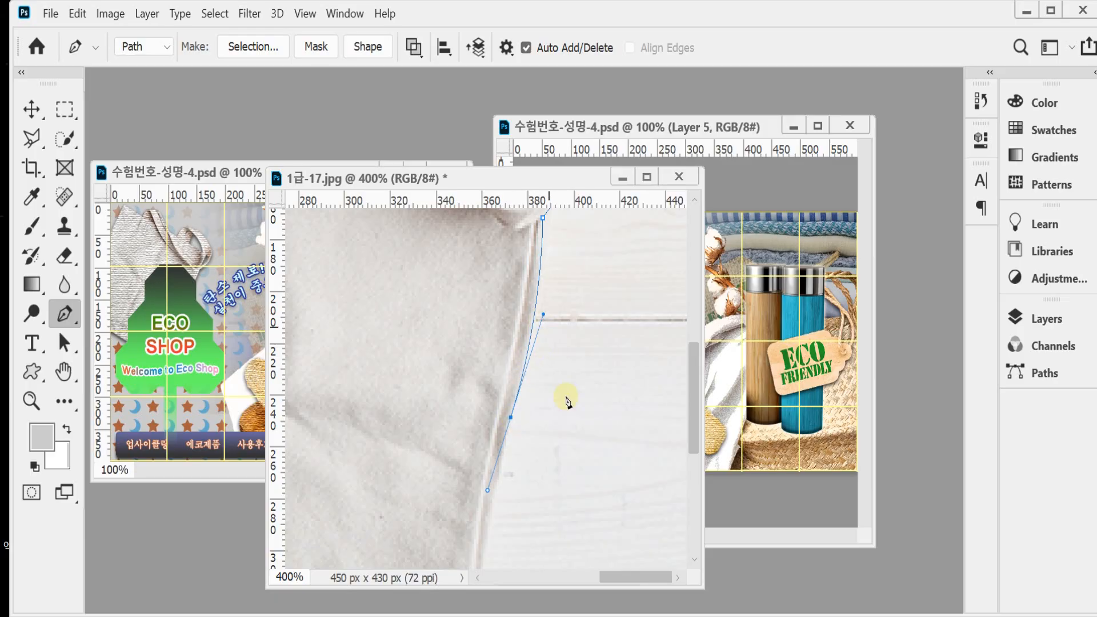
{"action": "left_click", "coordinate": [551, 434], "text": "alt"}
{"action": "left_click_drag", "start_coordinate": [566, 453], "coordinate": [552, 284]}
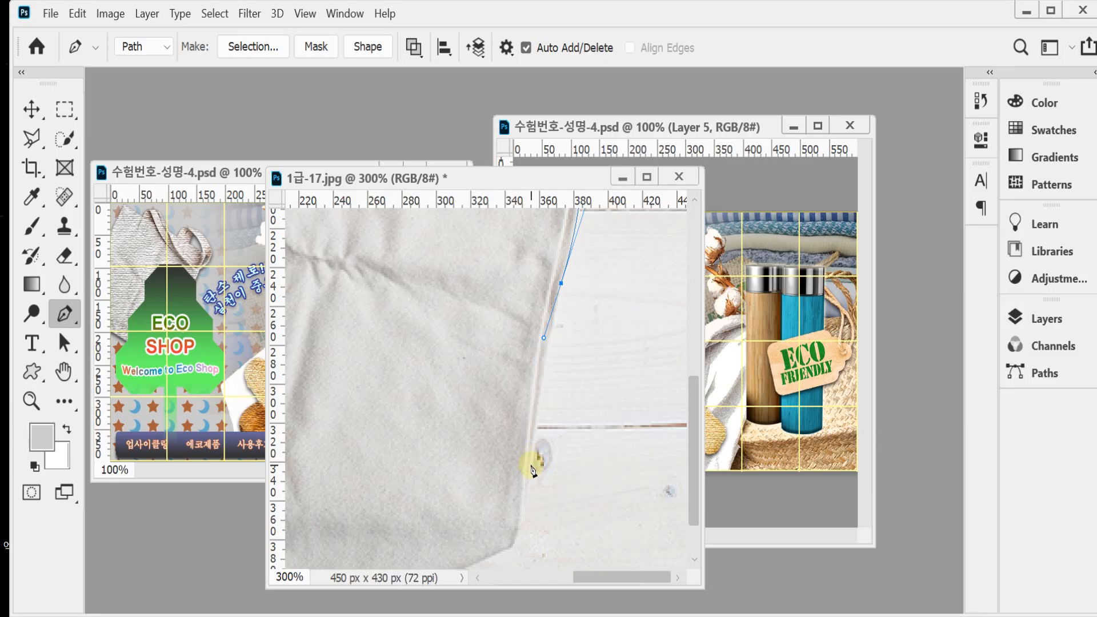
{"action": "left_click_drag", "start_coordinate": [532, 466], "coordinate": [553, 429]}
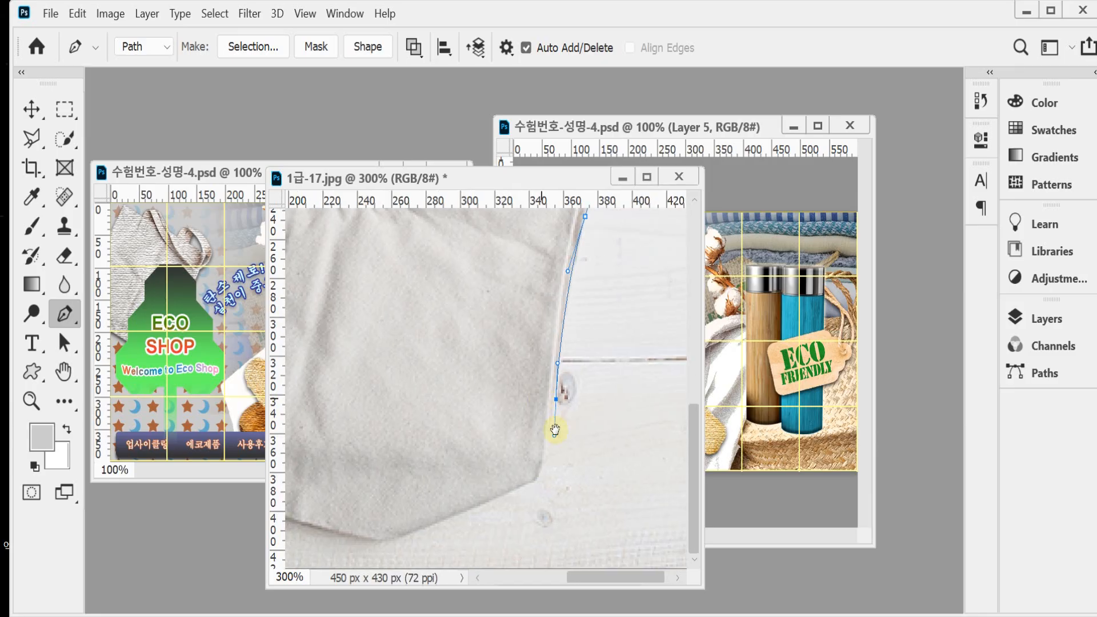
{"action": "left_click", "coordinate": [536, 483]}
Step: Trace the bag's bottom edge and close the path at the starting point in the lower-left corner
{"action": "scroll", "coordinate": [521, 488], "scroll_direction": "left", "scroll_amount": 5}
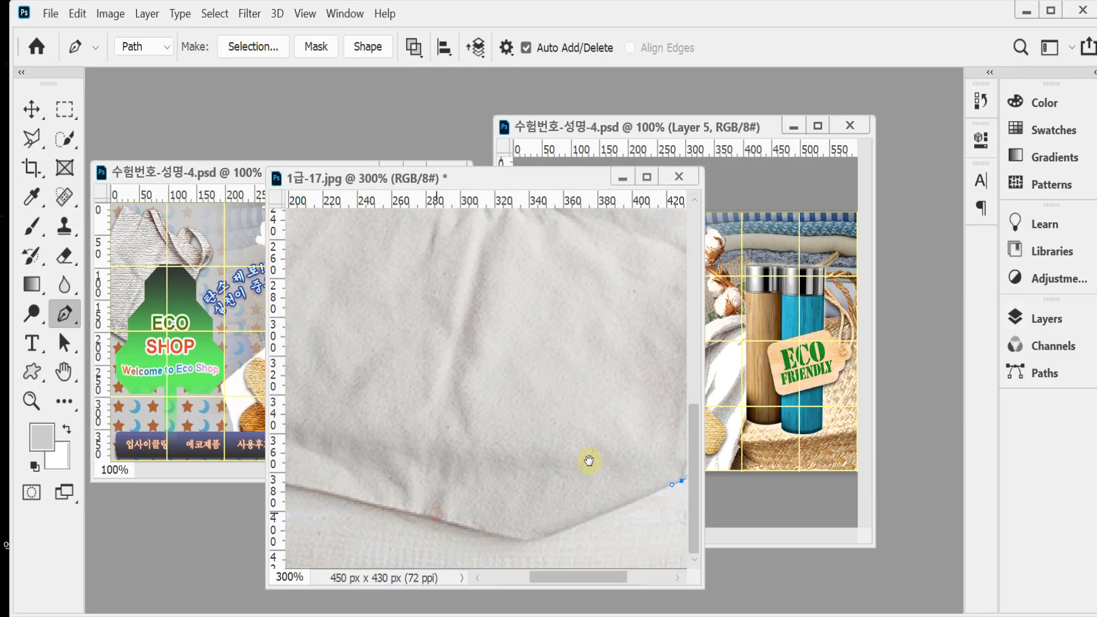
{"action": "left_click", "coordinate": [542, 540]}
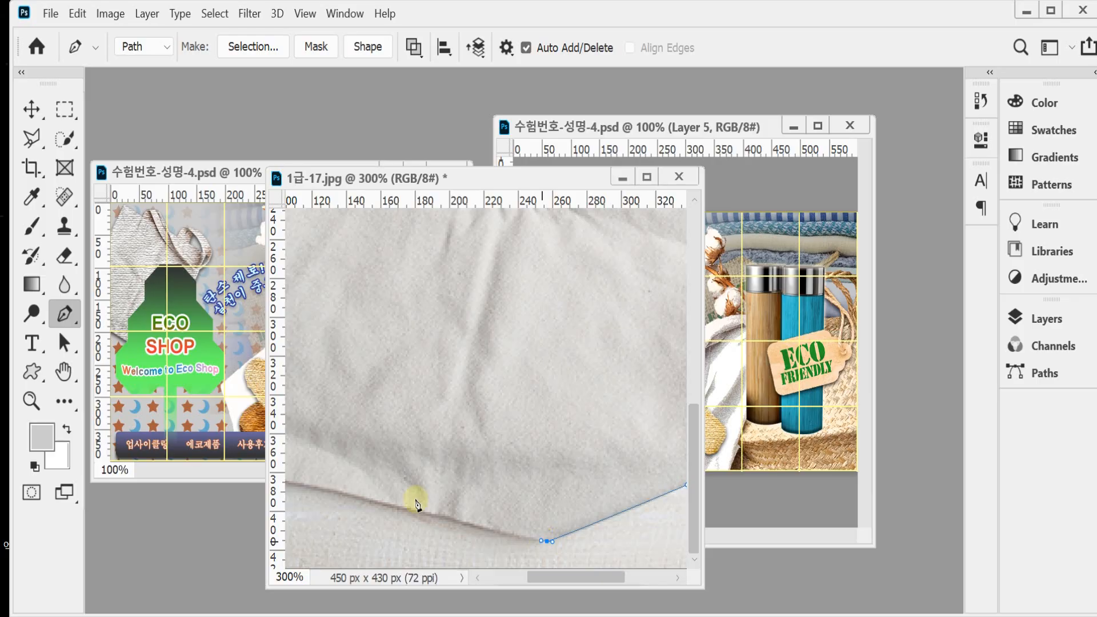
{"action": "scroll", "coordinate": [452, 489], "scroll_direction": "left", "scroll_amount": 5}
{"action": "left_click_drag", "start_coordinate": [543, 513], "coordinate": [510, 506]}
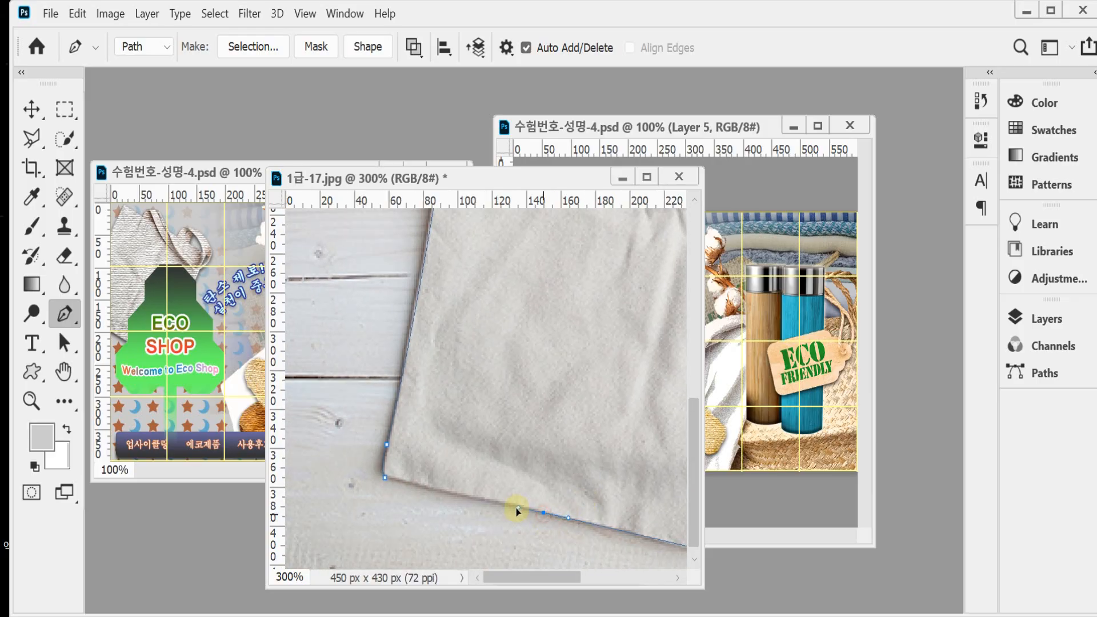
{"action": "left_click", "coordinate": [387, 480]}
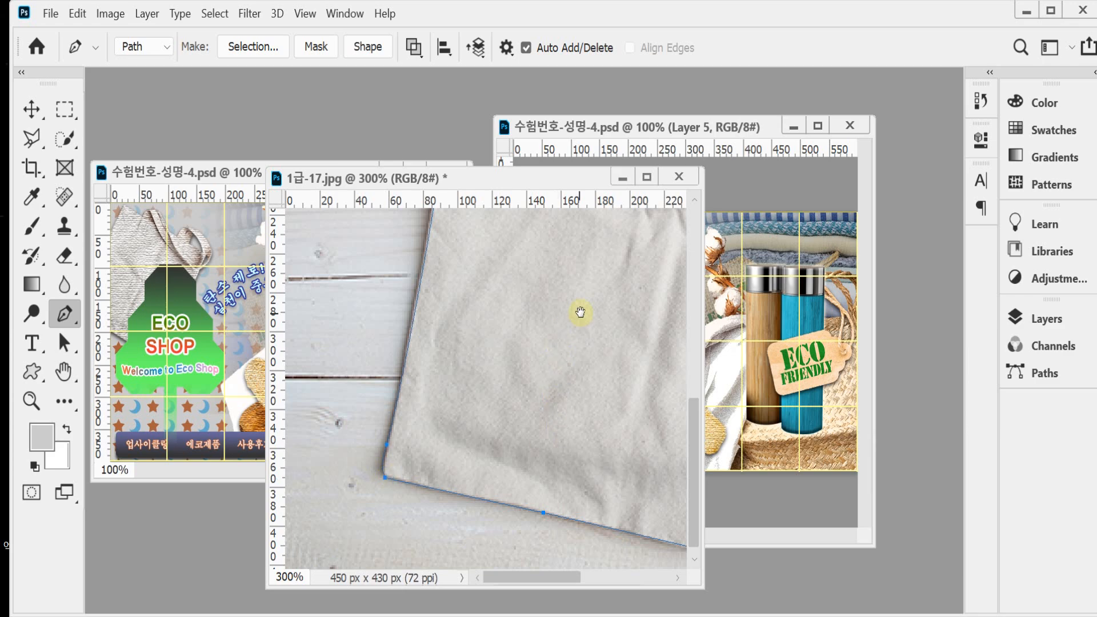
Step: Draw a closed roughly triangular path around the background gap inside the right handle
{"action": "left_click_drag", "start_coordinate": [577, 317], "coordinate": [479, 418]}
{"action": "left_click", "coordinate": [552, 343], "text": "ctrl"}
{"action": "left_click", "coordinate": [537, 369], "text": "ctrl"}
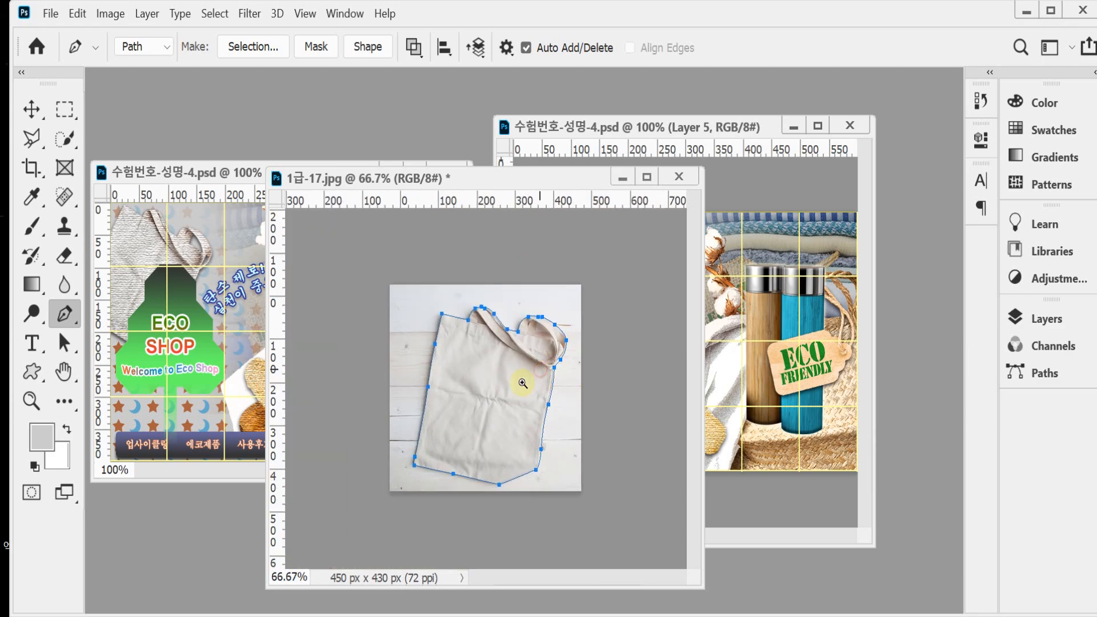
{"action": "left_click", "coordinate": [555, 331], "text": "ctrl"}
{"action": "left_click", "coordinate": [557, 326], "text": "ctrl"}
{"action": "left_click_drag", "start_coordinate": [561, 279], "coordinate": [534, 299]}
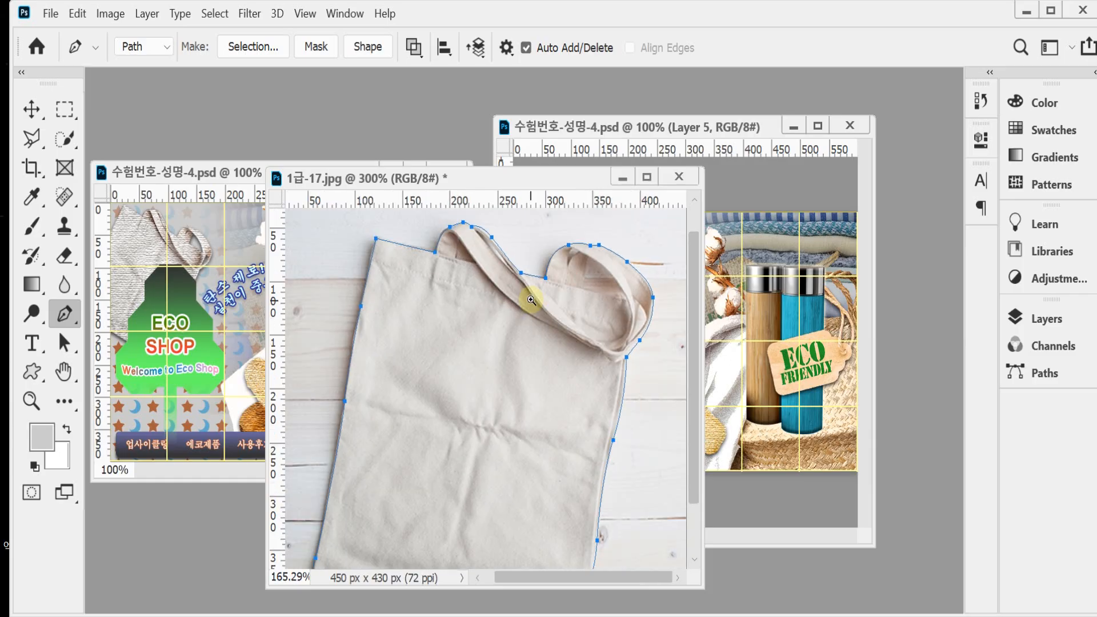
{"action": "left_click", "coordinate": [599, 280], "text": "ctrl"}
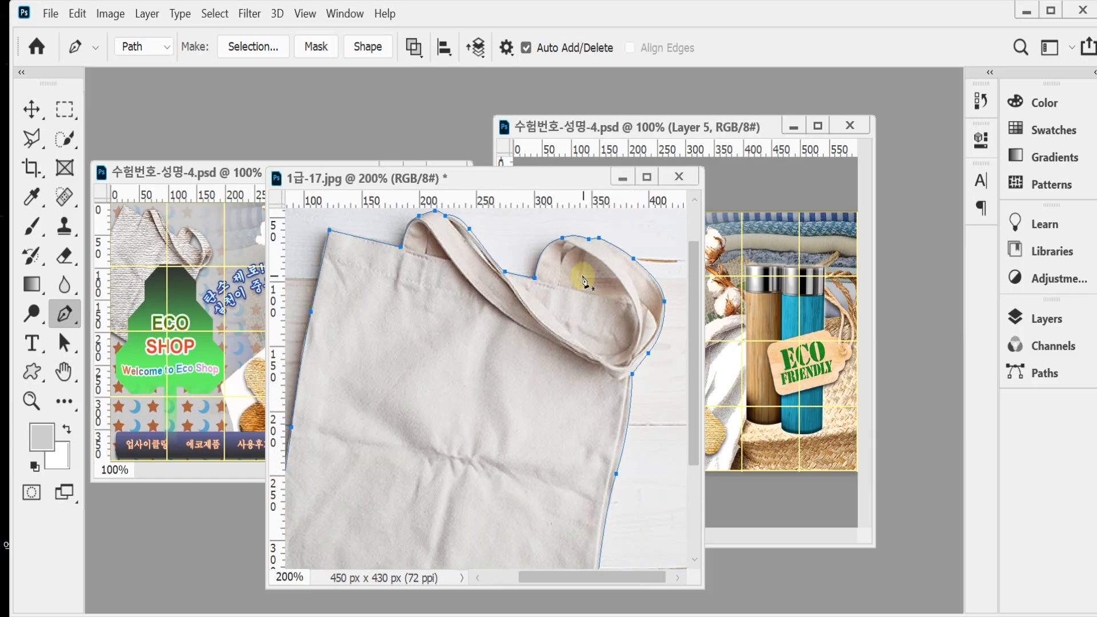
{"action": "left_click", "coordinate": [585, 280], "text": "ctrl"}
{"action": "left_click", "coordinate": [590, 275], "text": "ctrl"}
{"action": "left_click_drag", "start_coordinate": [543, 274], "coordinate": [475, 298]}
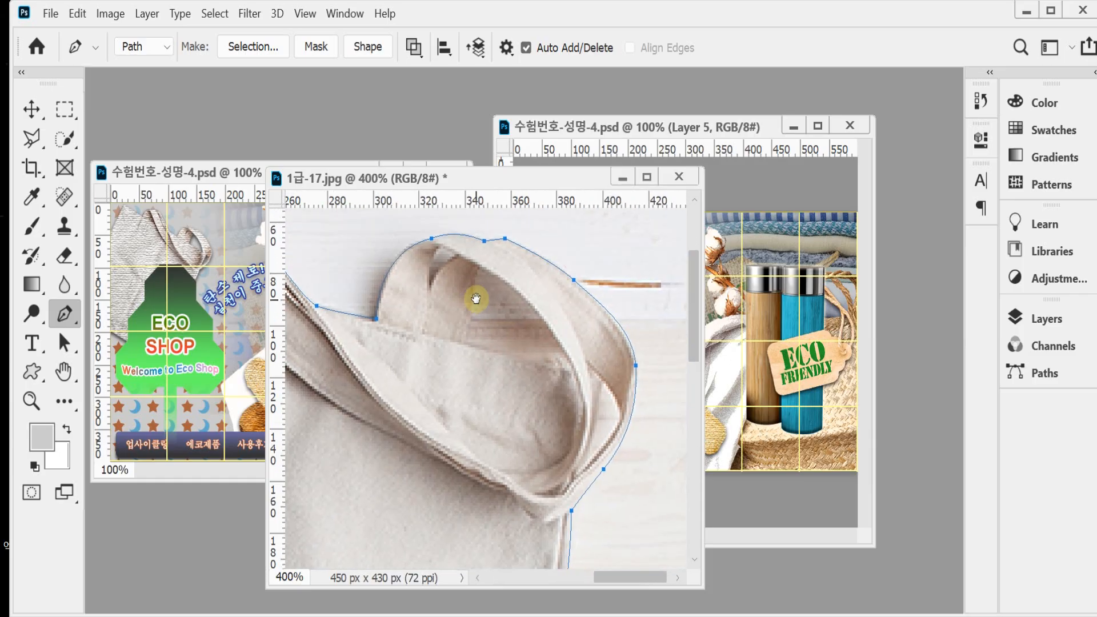
{"action": "left_click", "coordinate": [468, 322]}
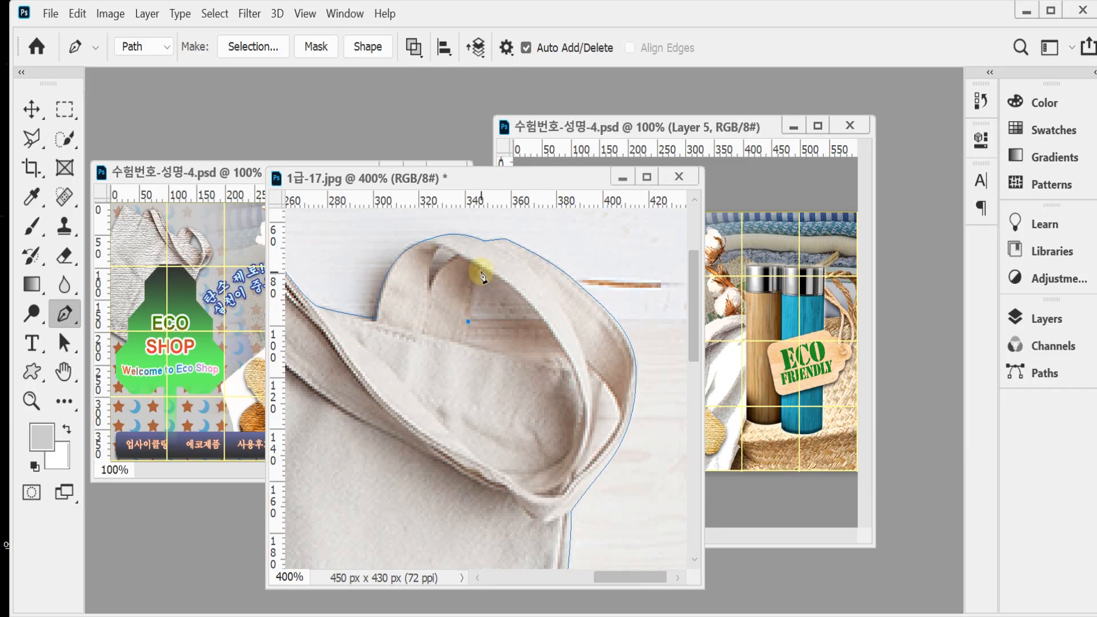
{"action": "left_click_drag", "start_coordinate": [475, 273], "coordinate": [479, 268]}
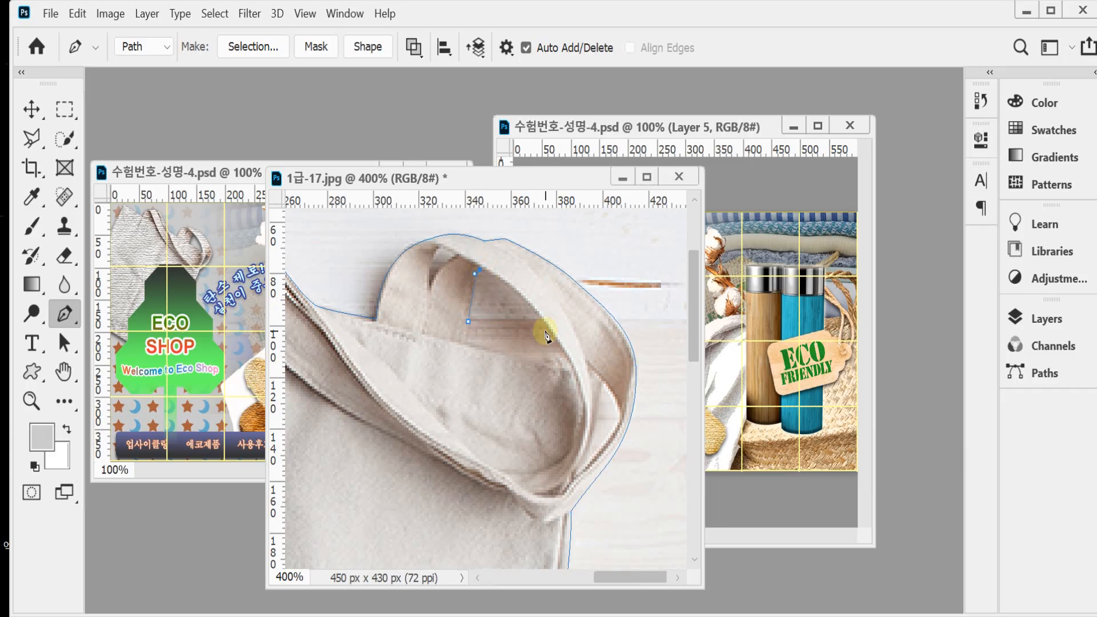
{"action": "left_click_drag", "start_coordinate": [552, 331], "coordinate": [562, 348]}
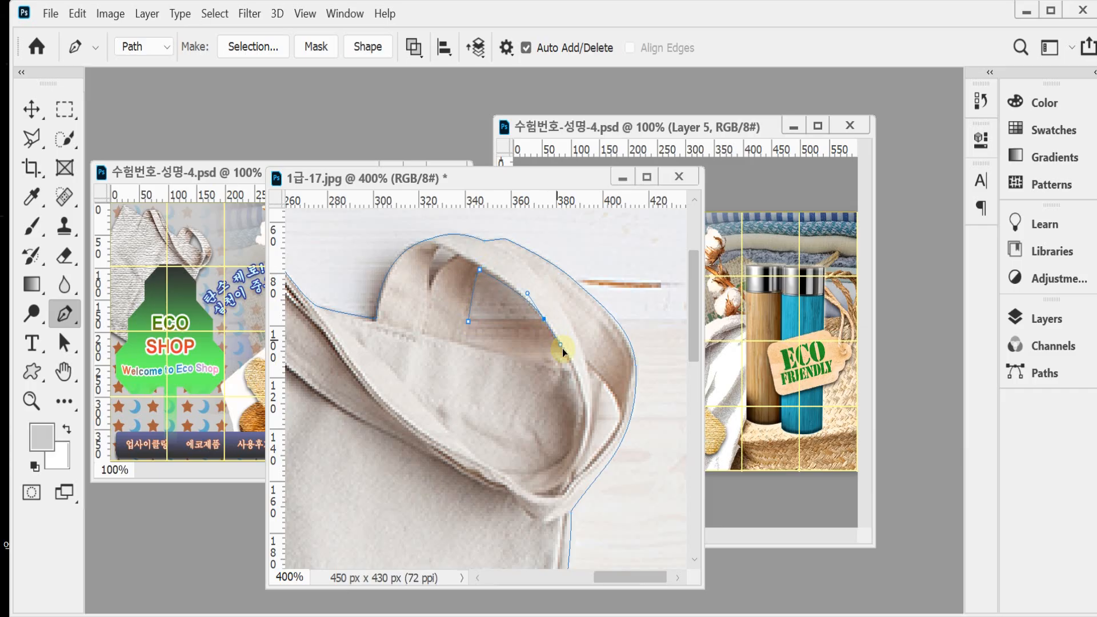
{"action": "left_click", "coordinate": [545, 320], "text": "alt"}
{"action": "left_click", "coordinate": [469, 321]}
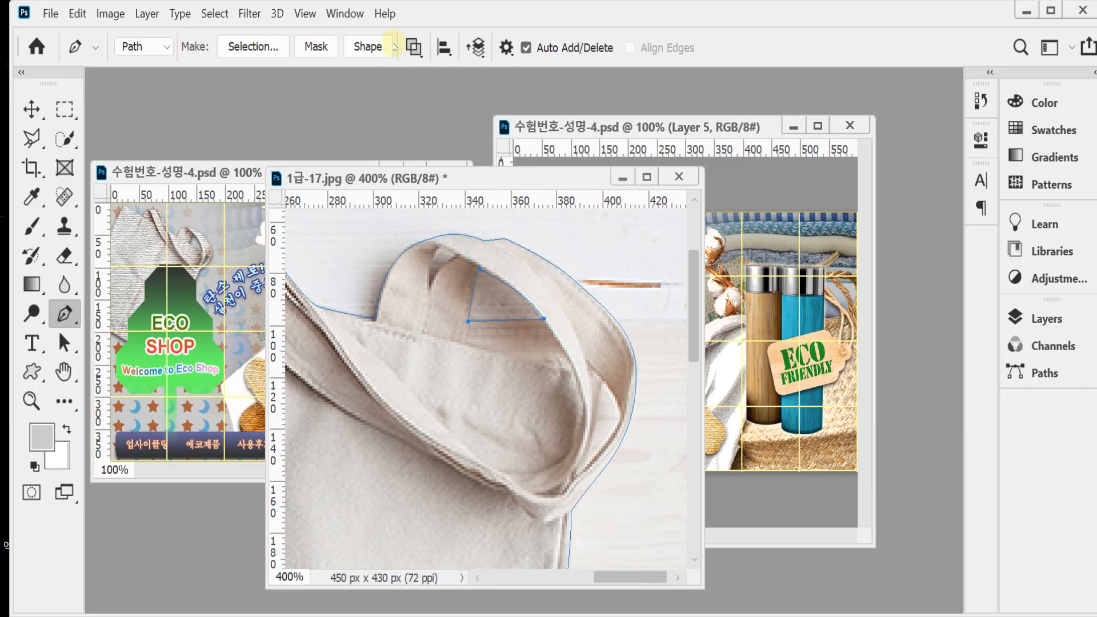
Step: Set the path operation to Exclude Overlapping Shapes for the gap inside the handle
{"action": "left_click", "coordinate": [417, 51]}
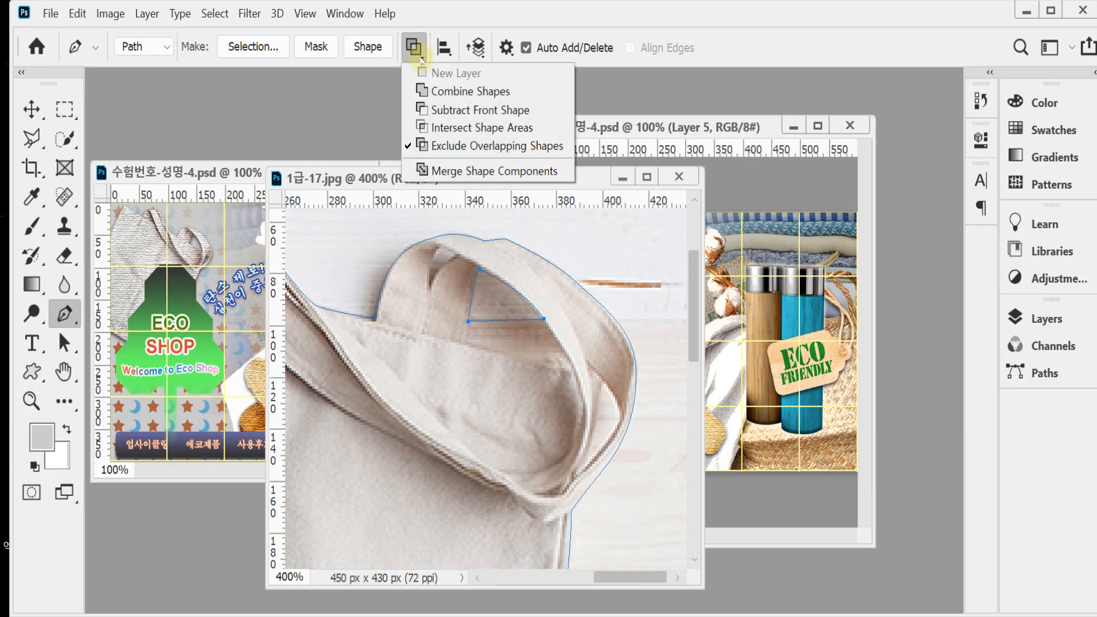
{"action": "left_click", "coordinate": [462, 150]}
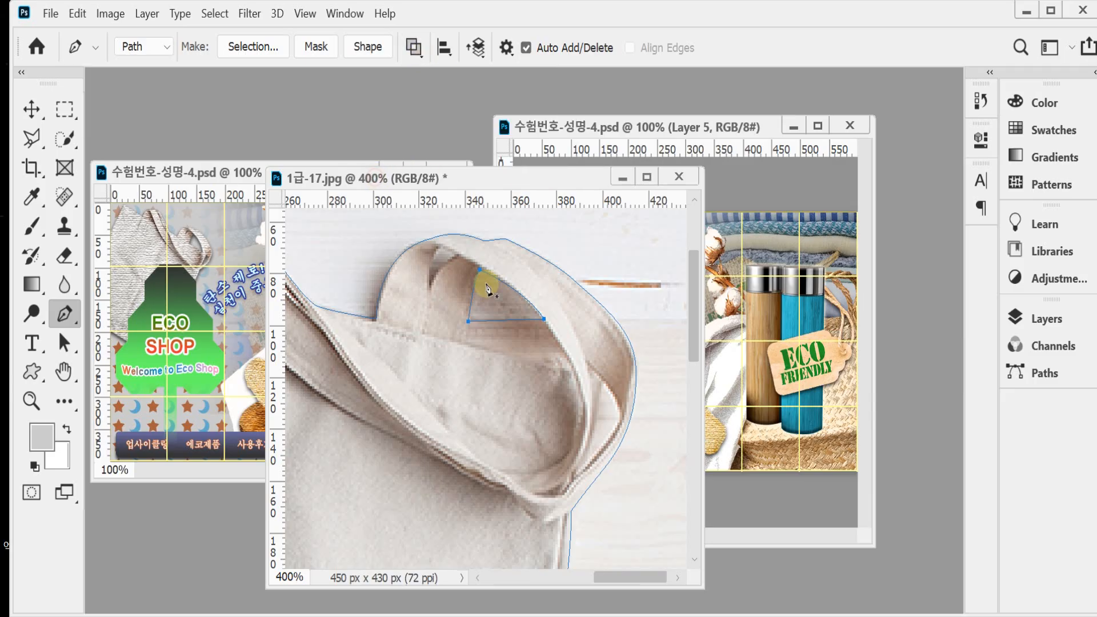
{"action": "scroll", "coordinate": [447, 280], "scroll_direction": "up", "scroll_amount": 1}
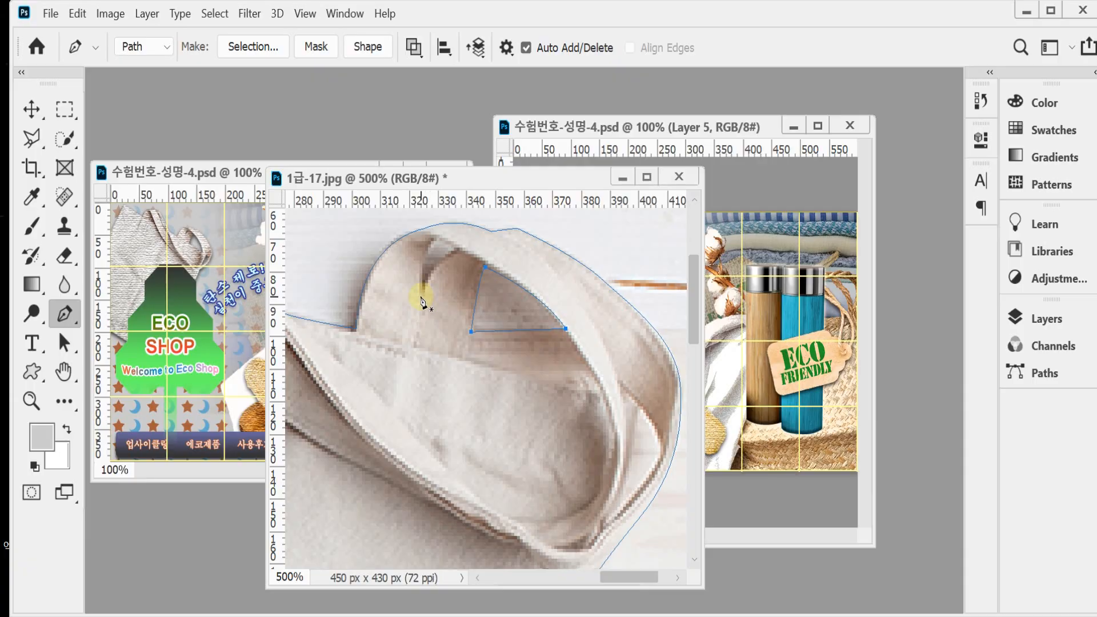
Step: Draw a closed curved path around the small background gap near the top of the right handle
{"action": "left_click", "coordinate": [423, 292]}
{"action": "mouse_move", "coordinate": [447, 239]}
{"action": "left_mouse_down"}
{"action": "mouse_move", "coordinate": [437, 235]}
{"action": "mouse_move", "coordinate": [455, 241]}
{"action": "left_mouse_up"}
{"action": "left_click", "coordinate": [462, 249]}
{"action": "left_click_drag", "start_coordinate": [421, 291], "coordinate": [420, 300]}
Step: Draw a closed curved path around the slim background gap at the lower end of the right handle
{"action": "left_click_drag", "start_coordinate": [497, 335], "coordinate": [448, 240]}
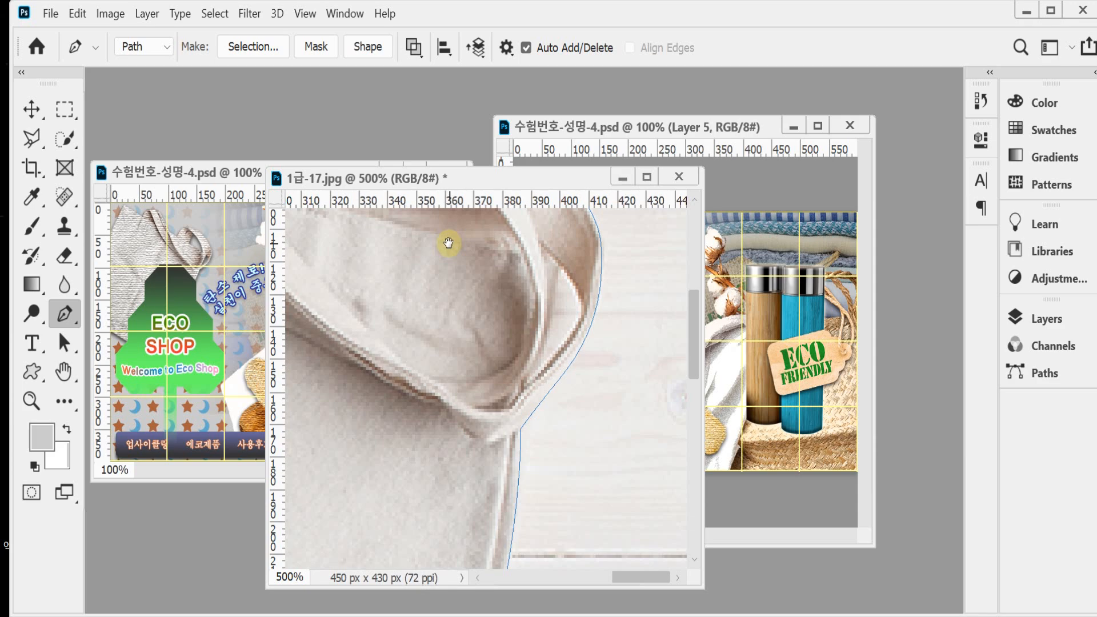
{"action": "left_click", "coordinate": [561, 267]}
{"action": "mouse_move", "coordinate": [578, 308]}
{"action": "left_mouse_down"}
{"action": "mouse_move", "coordinate": [579, 343]}
{"action": "mouse_move", "coordinate": [584, 317]}
{"action": "left_mouse_up"}
{"action": "left_click", "coordinate": [523, 388]}
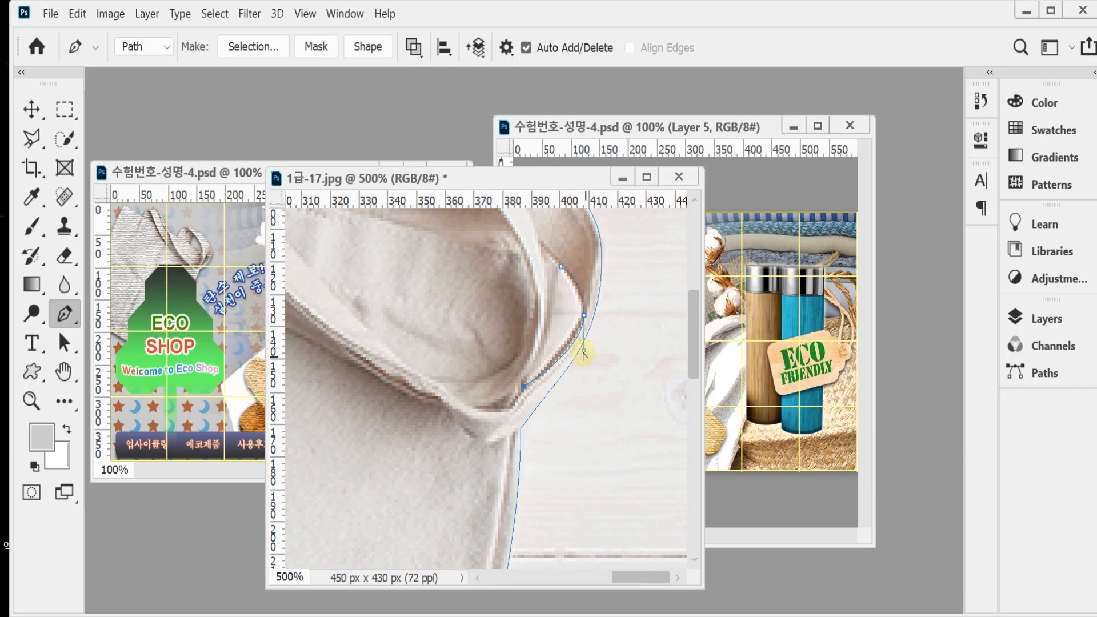
{"action": "left_click_drag", "start_coordinate": [584, 353], "coordinate": [579, 342]}
{"action": "left_click", "coordinate": [524, 390]}
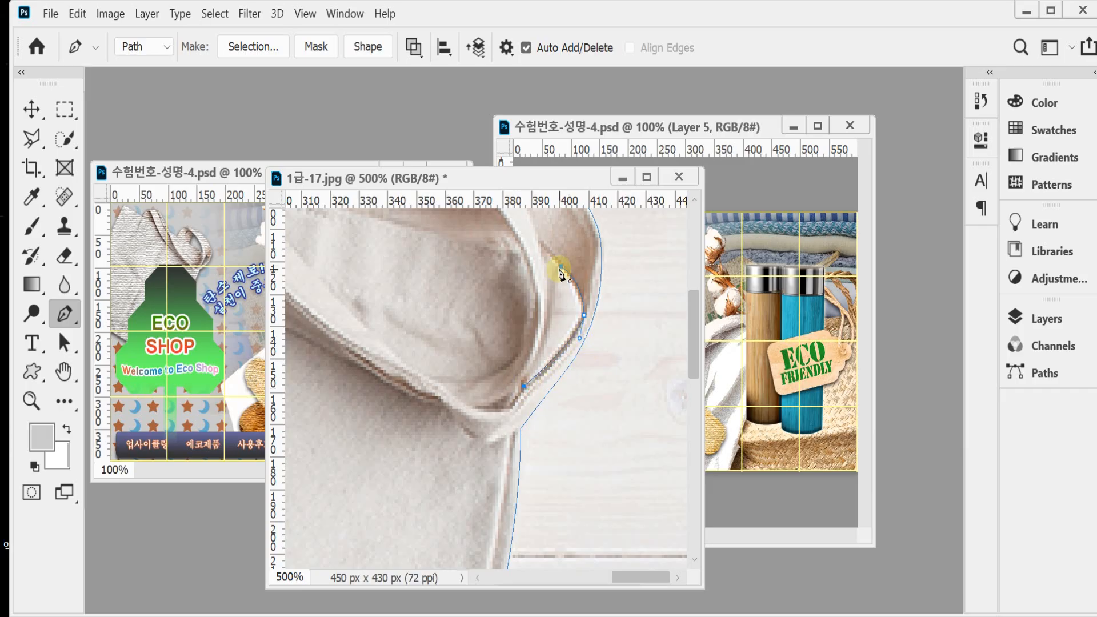
{"action": "left_click_drag", "start_coordinate": [561, 267], "coordinate": [556, 236]}
{"action": "left_click", "coordinate": [583, 379], "text": "alt"}
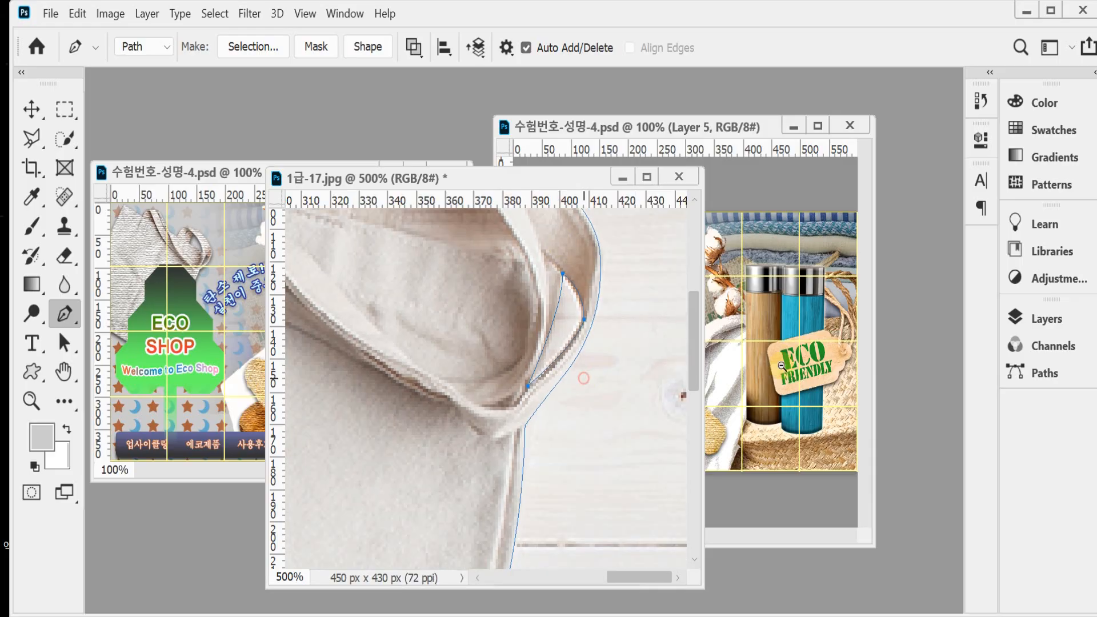
Step: Convert the bag's outline and handle-gap paths into a selection
{"action": "left_click", "coordinate": [592, 369], "text": "alt"}
{"action": "key", "text": "ctrl+Return"}
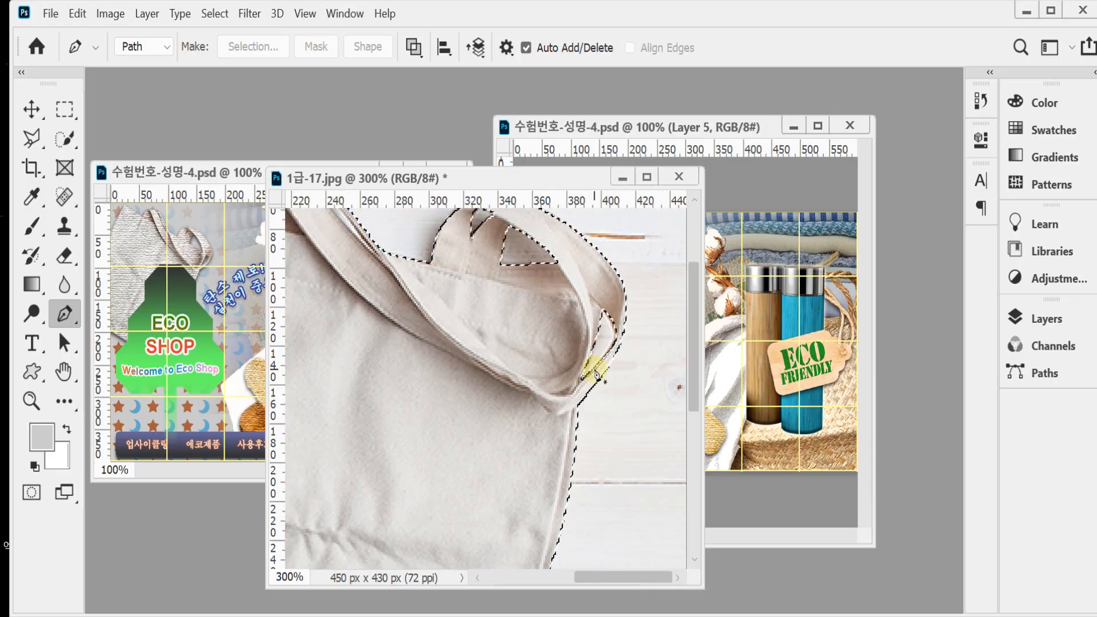
{"action": "left_click", "coordinate": [592, 453], "text": "alt"}
{"action": "left_click", "coordinate": [592, 454], "text": "alt"}
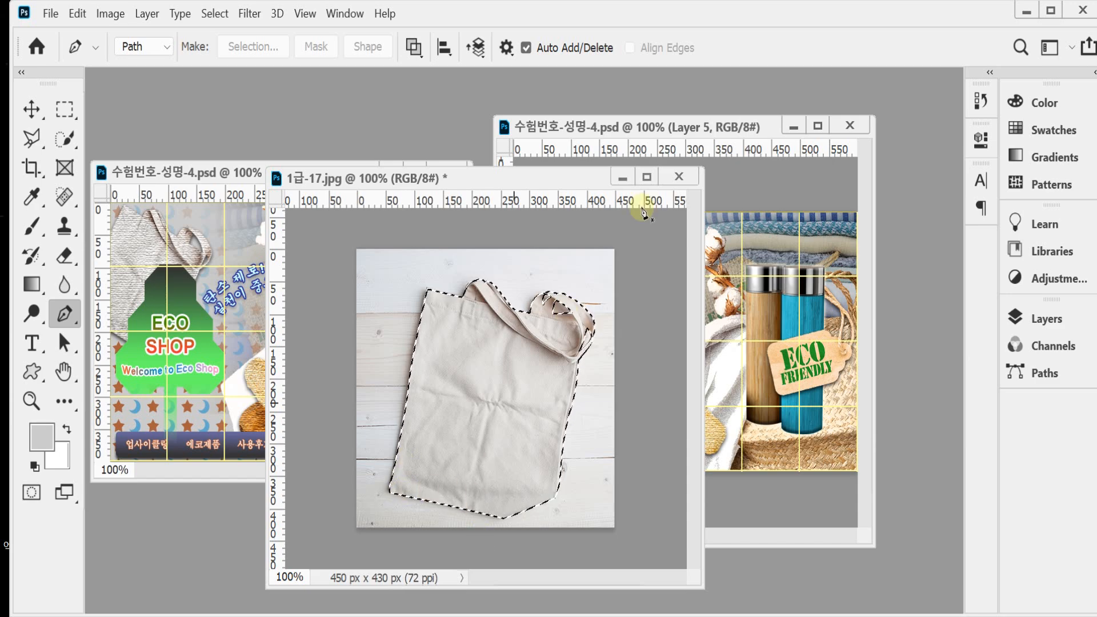
Step: Test the bag selection by filling it with the white background colour and deselecting, and undo both
{"action": "key", "text": "ctrl+BackSpace"}
{"action": "key", "text": "ctrl+d"}
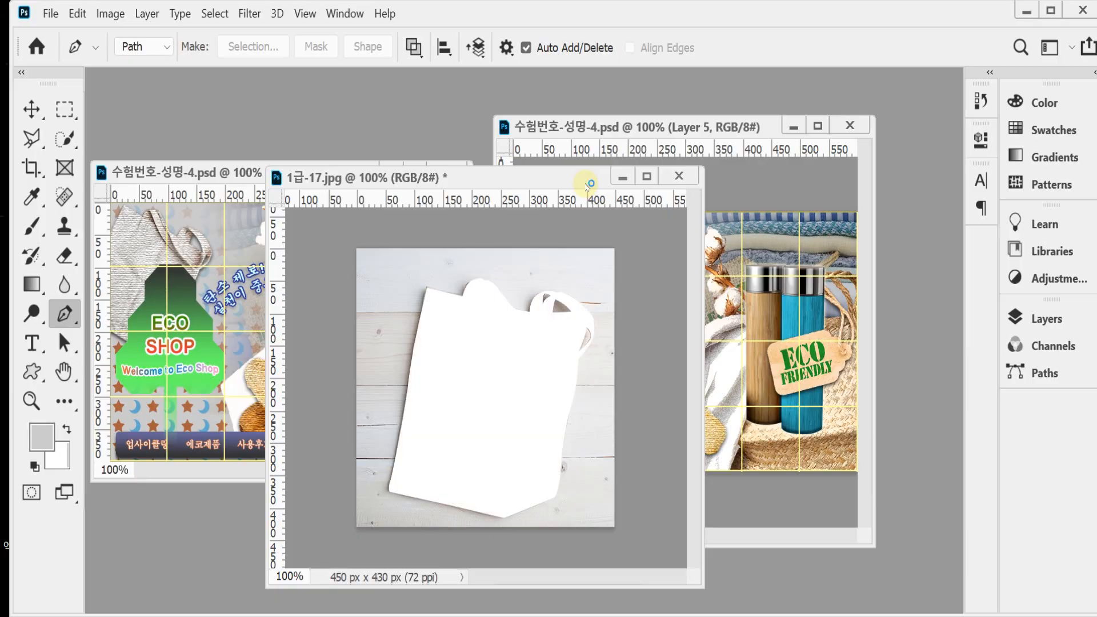
{"action": "key", "text": "ctrl+z"}
{"action": "key", "text": "ctrl+z"}
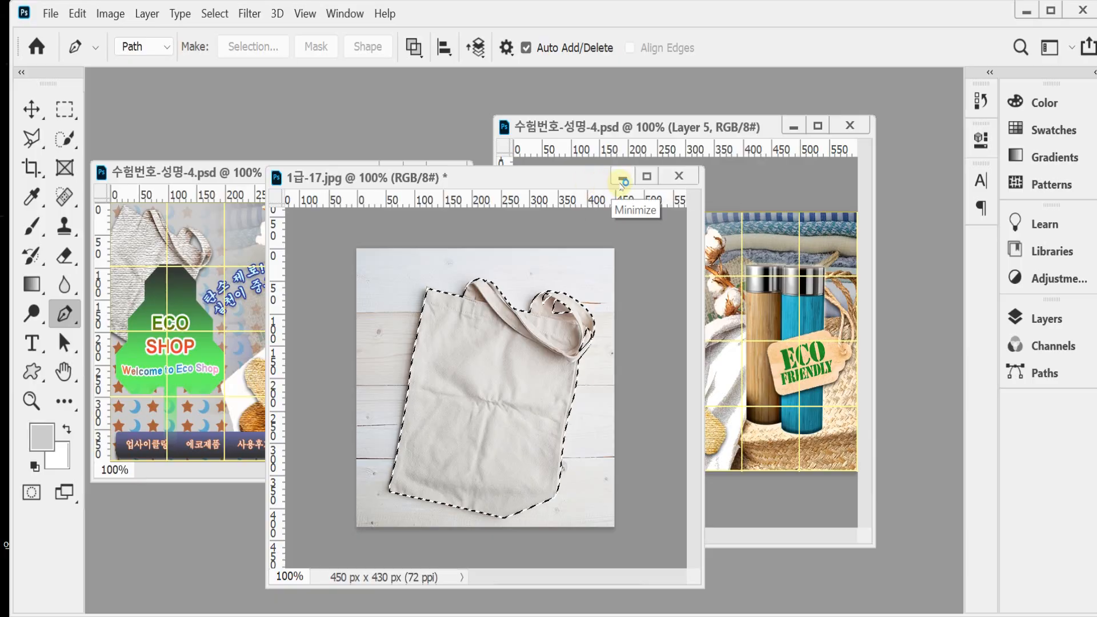
Step: Copy the selected tote bag into the composition document and close 1급-17.jpg without saving
{"action": "left_click", "coordinate": [678, 175]}
{"action": "left_click", "coordinate": [607, 268]}
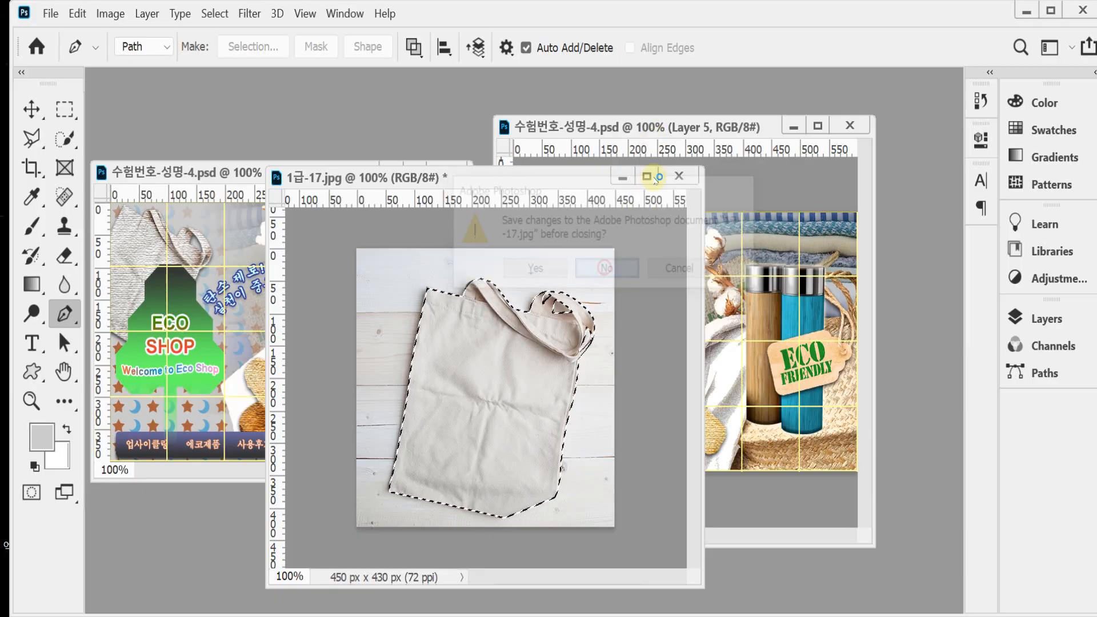
{"action": "key", "text": "ctrl+v"}
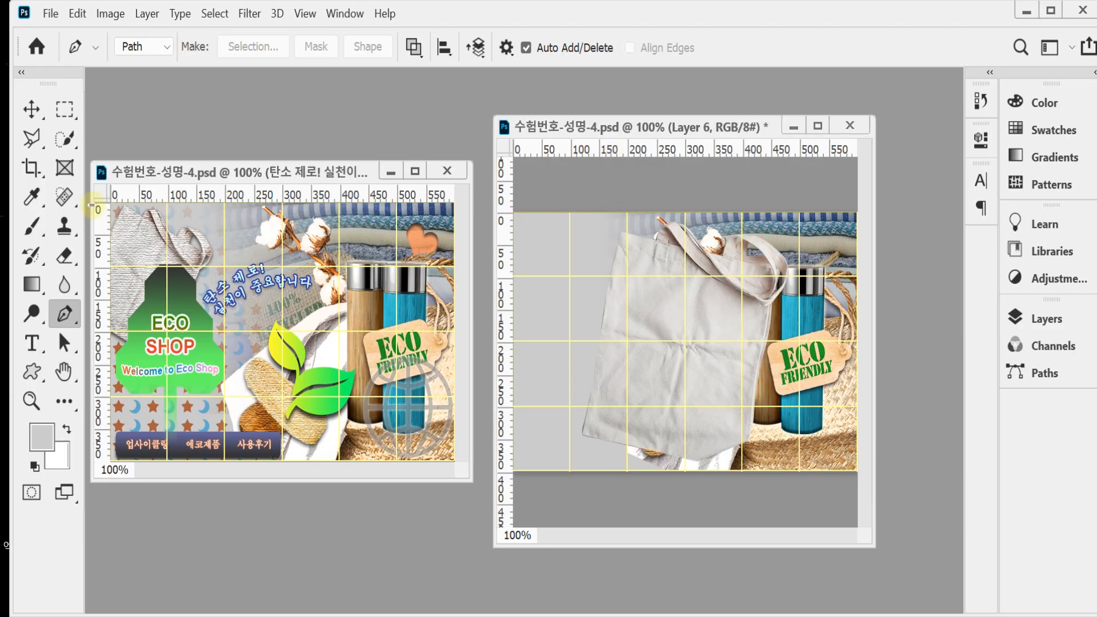
Step: Scale the pasted tote bag to about 58%, rotate it about 14° clockwise and place it at the canvas's upper-left corner
{"action": "left_click", "coordinate": [34, 111]}
{"action": "left_click_drag", "start_coordinate": [598, 352], "coordinate": [580, 350]}
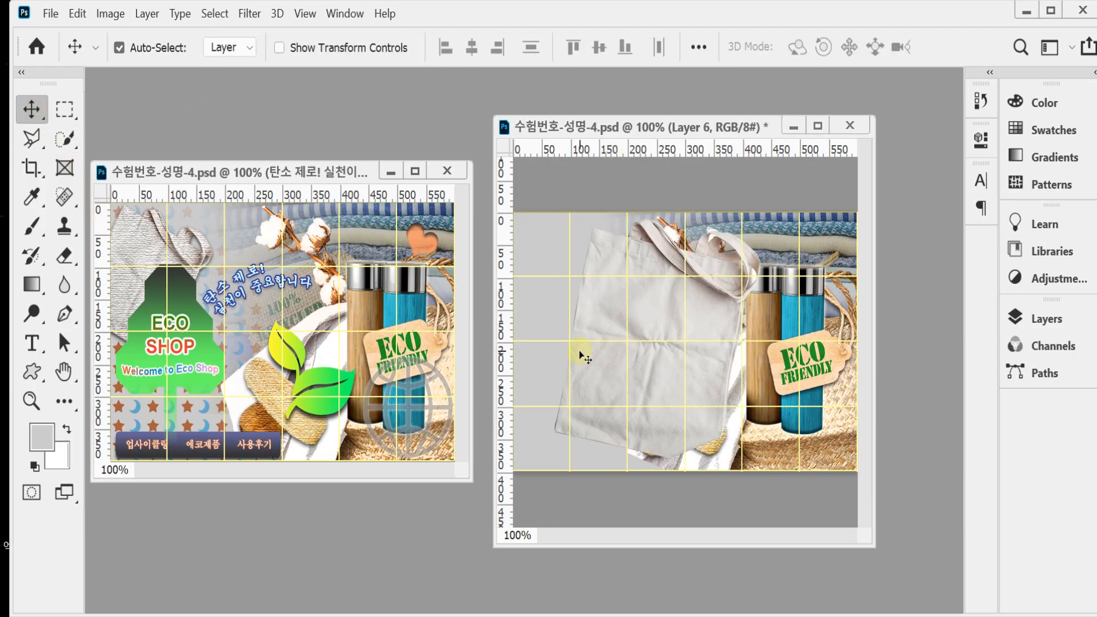
{"action": "key", "text": "ctrl+t"}
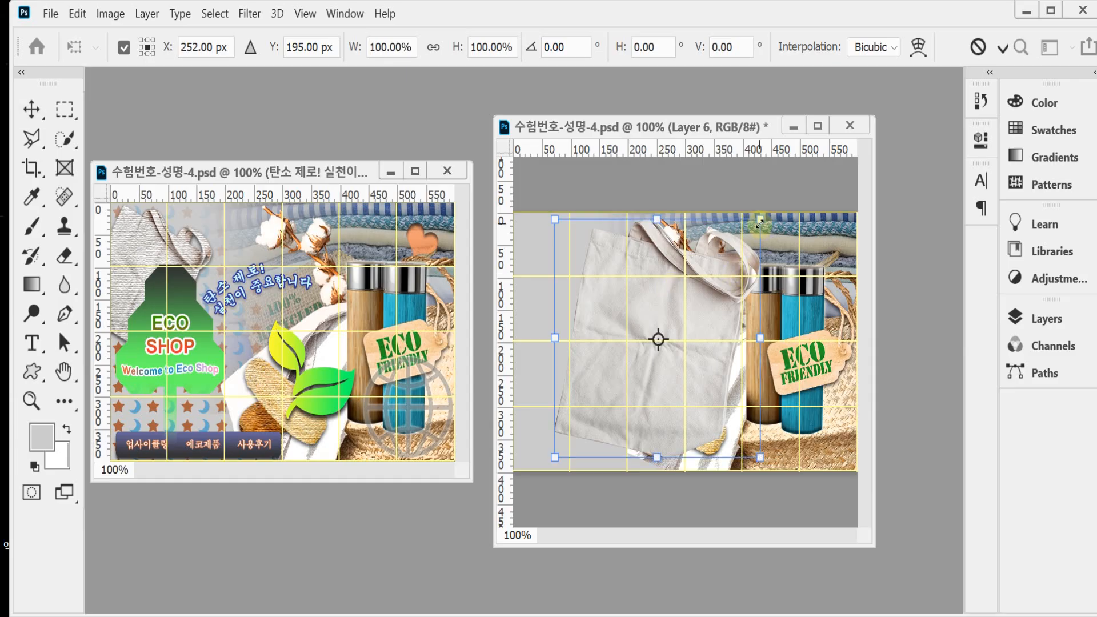
{"action": "left_click_drag", "start_coordinate": [759, 222], "coordinate": [665, 315]}
{"action": "left_click_drag", "start_coordinate": [614, 398], "coordinate": [527, 295]}
{"action": "left_click_drag", "start_coordinate": [634, 234], "coordinate": [630, 260]}
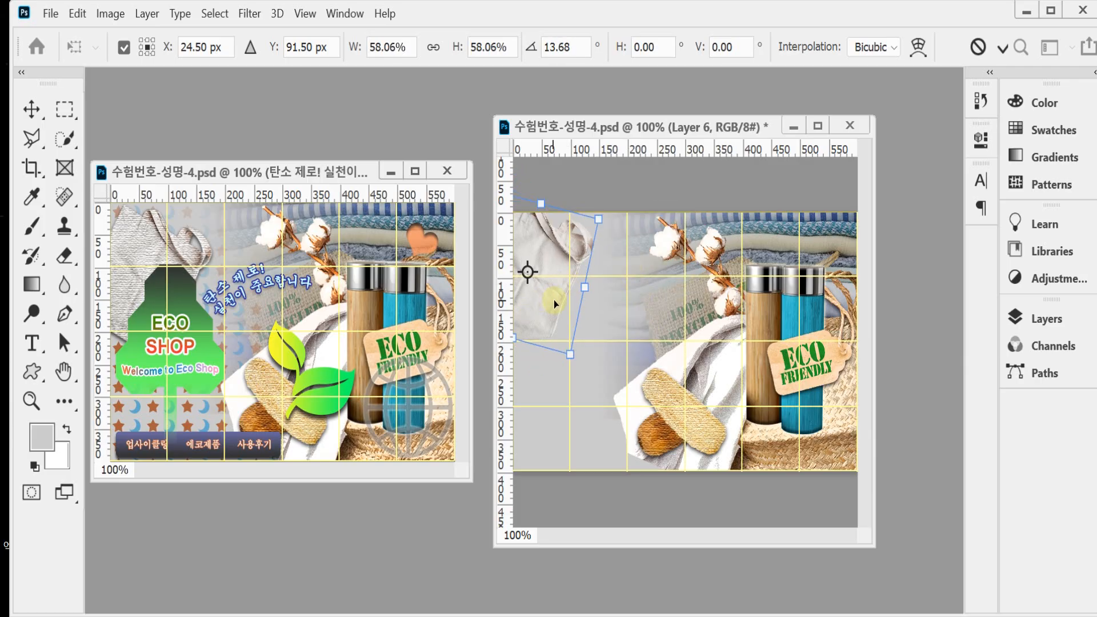
Step: Shift the tote bag slightly down and right, increase its rotation to about 19° and apply the transformation
{"action": "left_click_drag", "start_coordinate": [553, 300], "coordinate": [571, 322]}
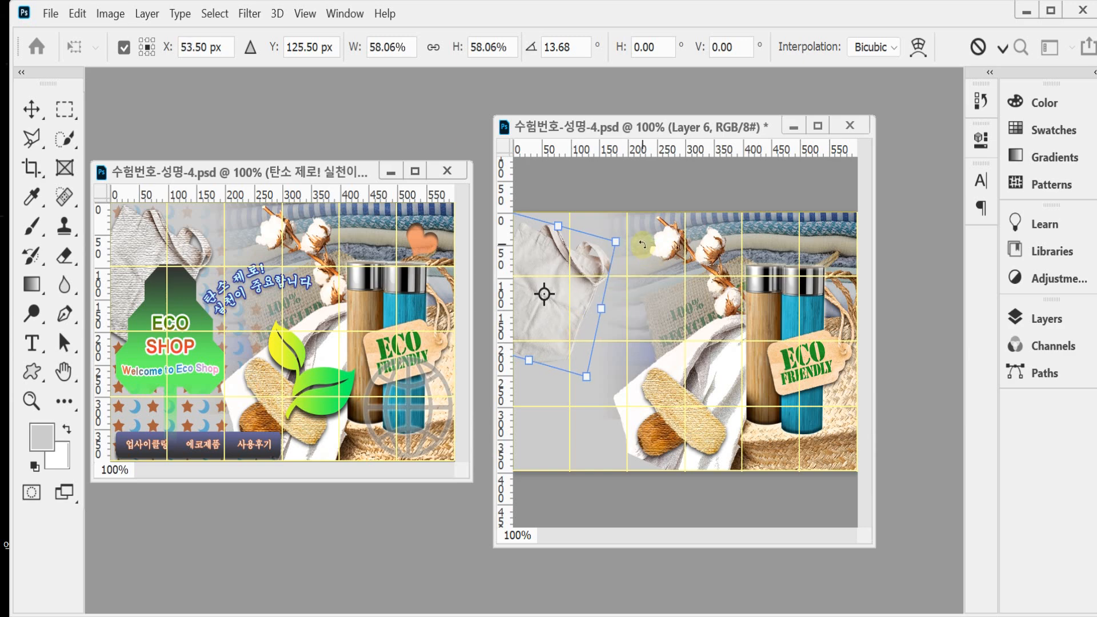
{"action": "left_click_drag", "start_coordinate": [642, 245], "coordinate": [642, 255]}
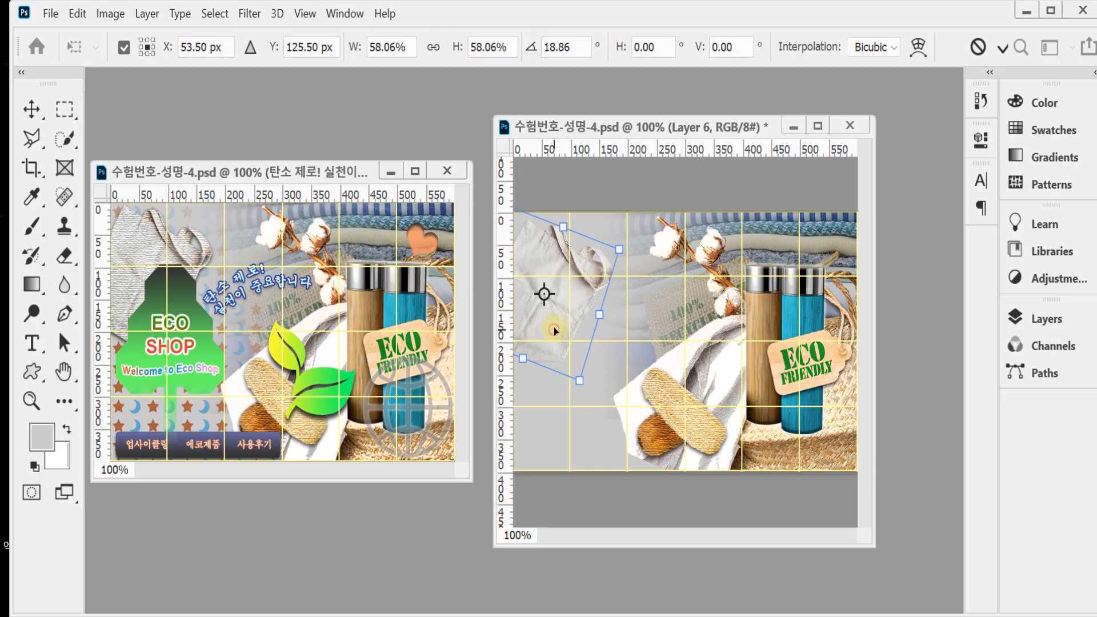
{"action": "left_click_drag", "start_coordinate": [553, 331], "coordinate": [554, 329]}
{"action": "double_click", "coordinate": [554, 327]}
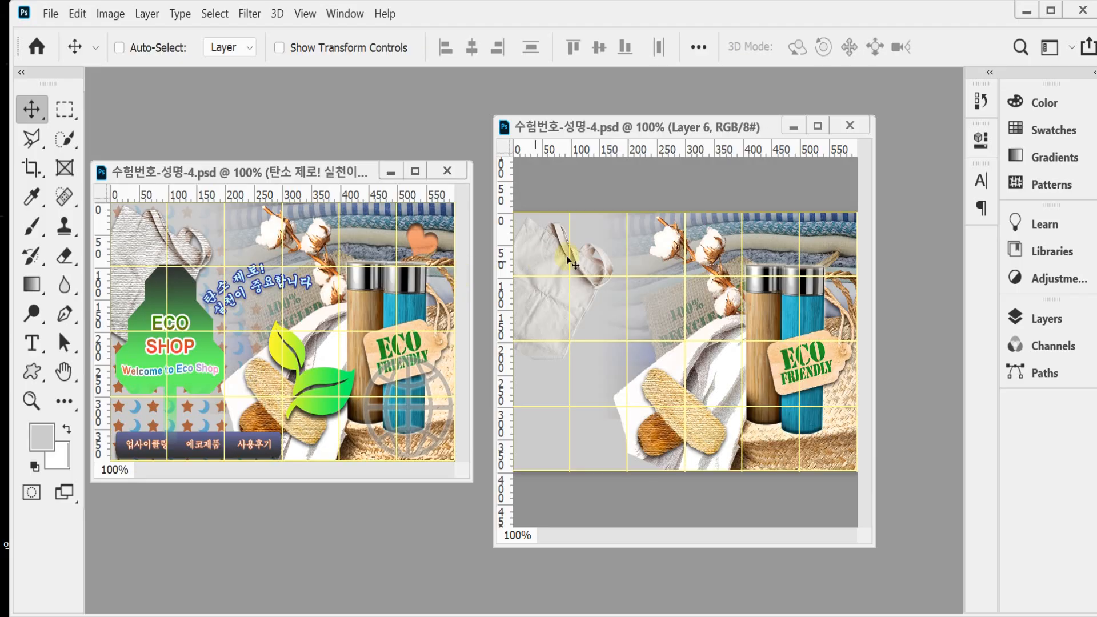
Step: Save the document and reapply the last-used Filter Gallery effect to the tote bag layer
{"action": "key", "text": "ctrl"}
{"action": "left_click", "coordinate": [250, 14]}
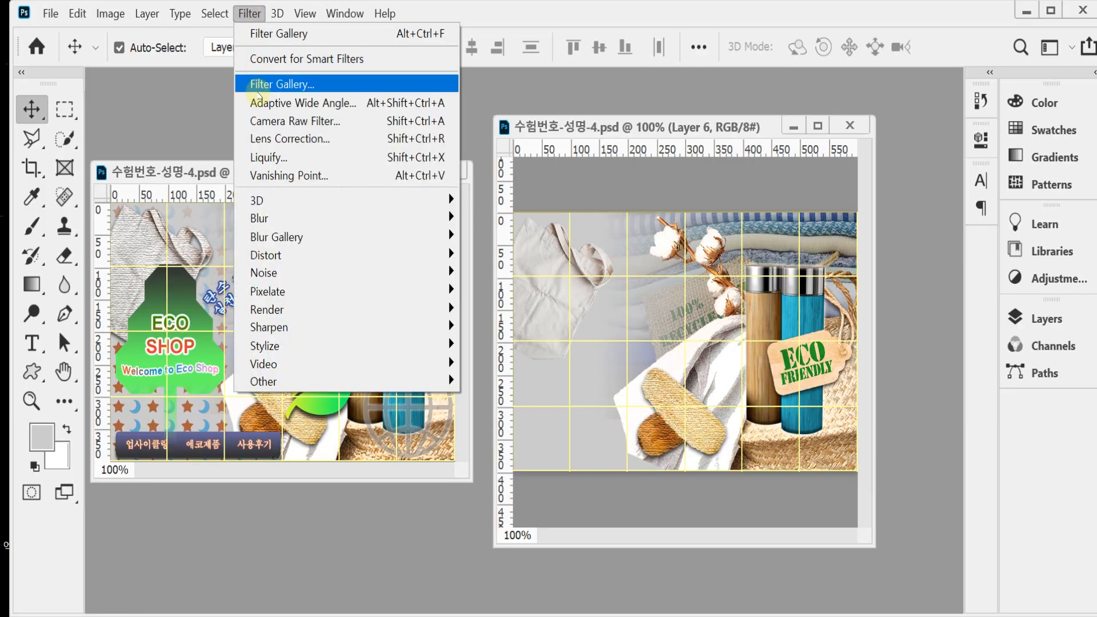
{"action": "left_click", "coordinate": [247, 33]}
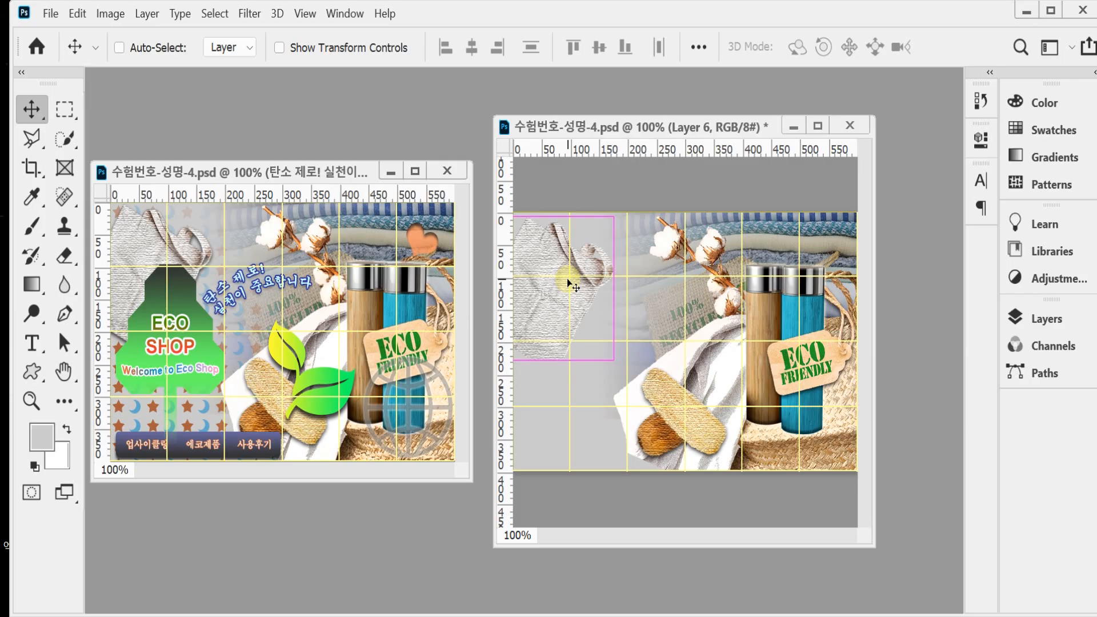
Step: Apply a Drop Shadow layer style to the tote bag layer
{"action": "key", "text": "a"}
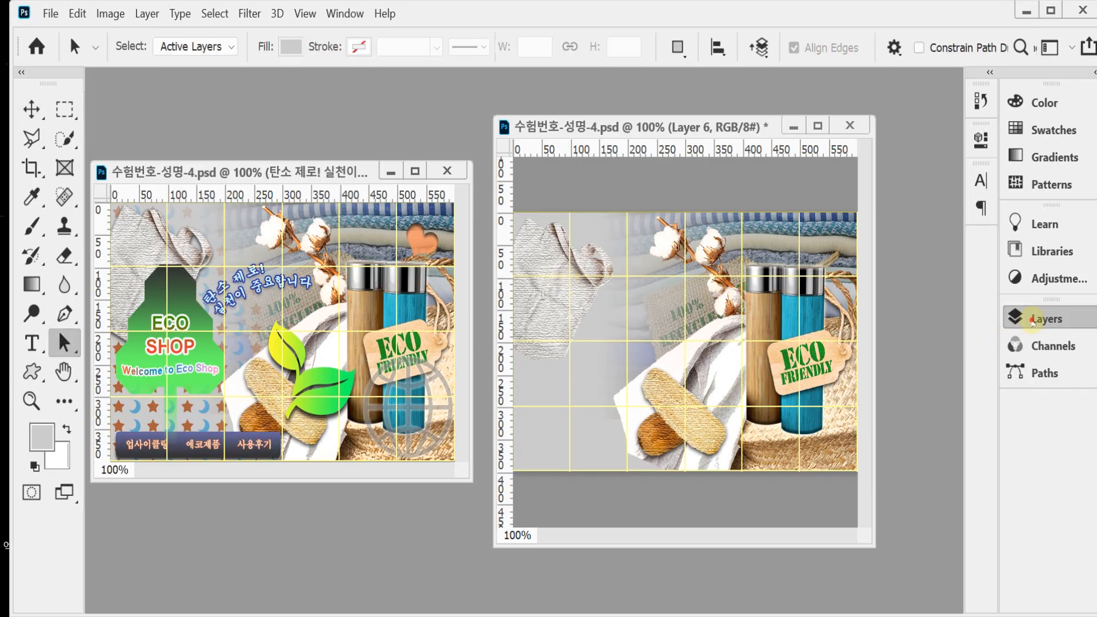
{"action": "left_click", "coordinate": [1045, 318]}
{"action": "left_click", "coordinate": [807, 574]}
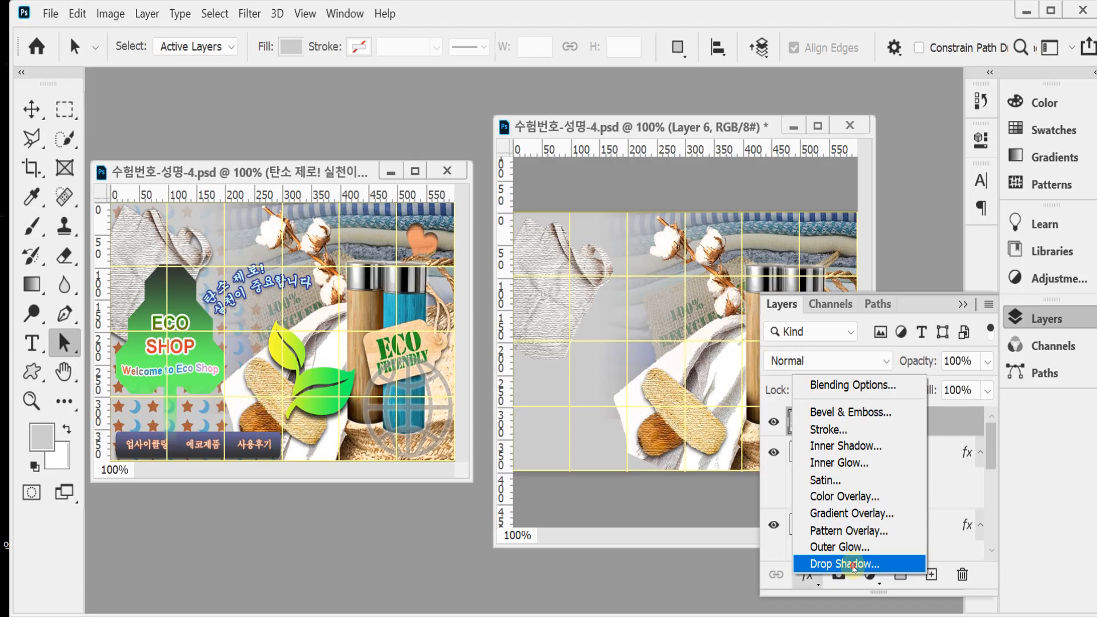
{"action": "left_click", "coordinate": [852, 565]}
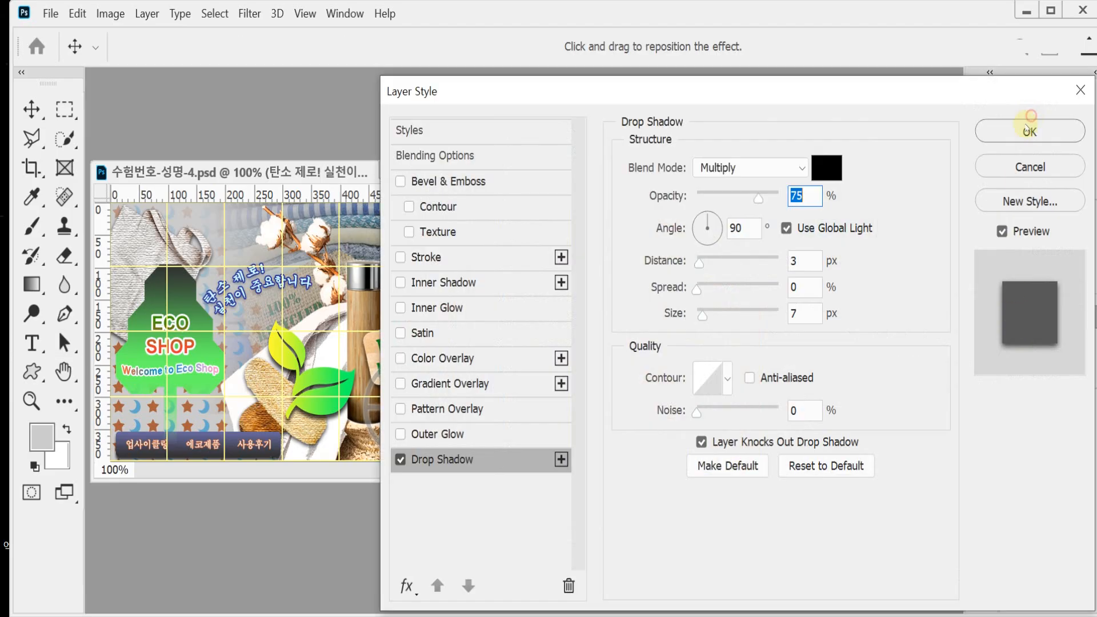
{"action": "left_click", "coordinate": [1029, 129]}
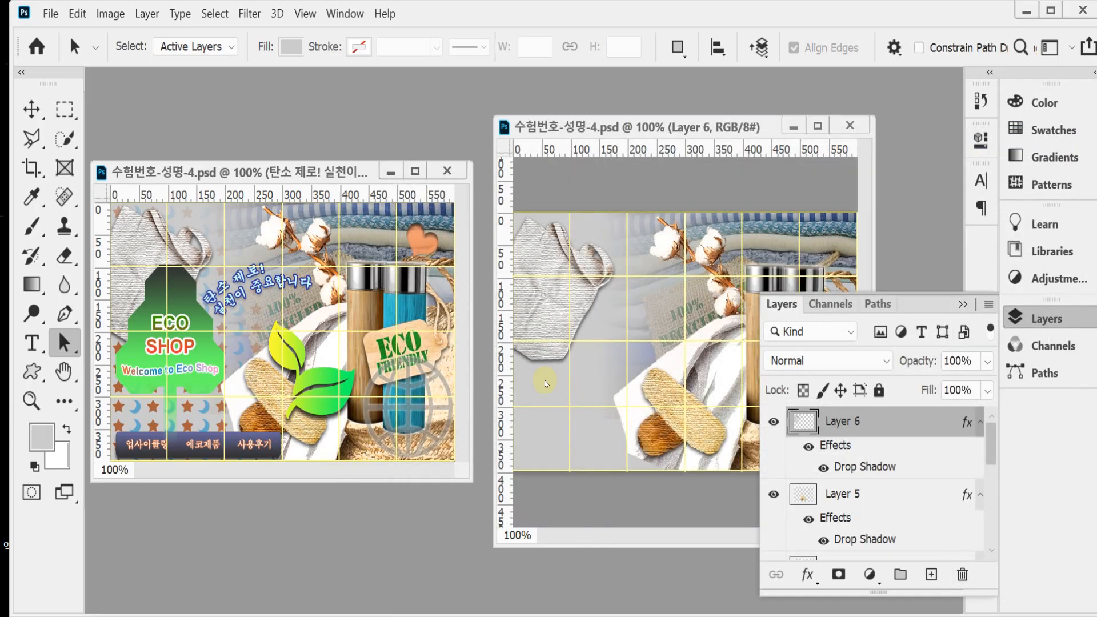
{"action": "left_click", "coordinate": [1047, 319]}
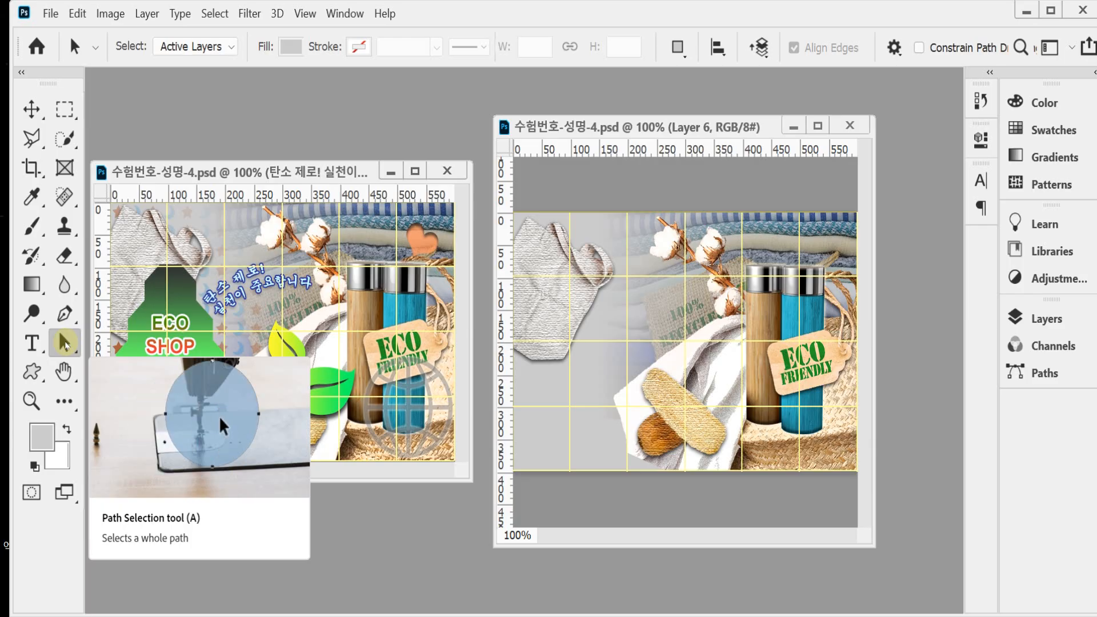
{"action": "left_click", "coordinate": [526, 167]}
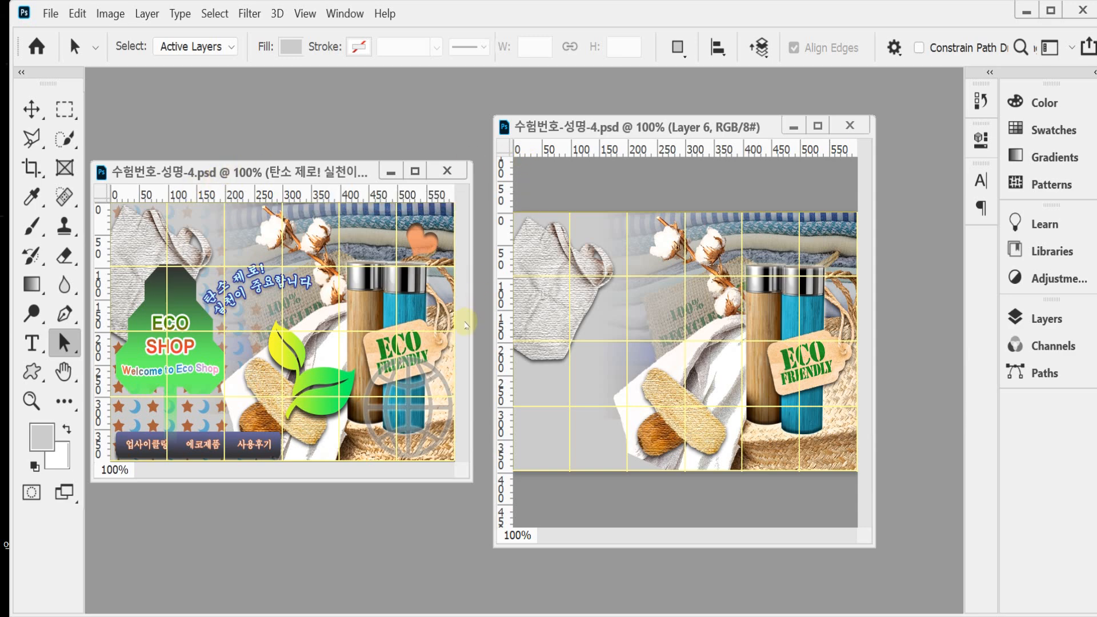
Step: Draw a World custom shape about 120 px wide over the lower part of the blue bottle and the ECO FRIENDLY tag
{"action": "left_click", "coordinate": [787, 396], "text": "ctrl"}
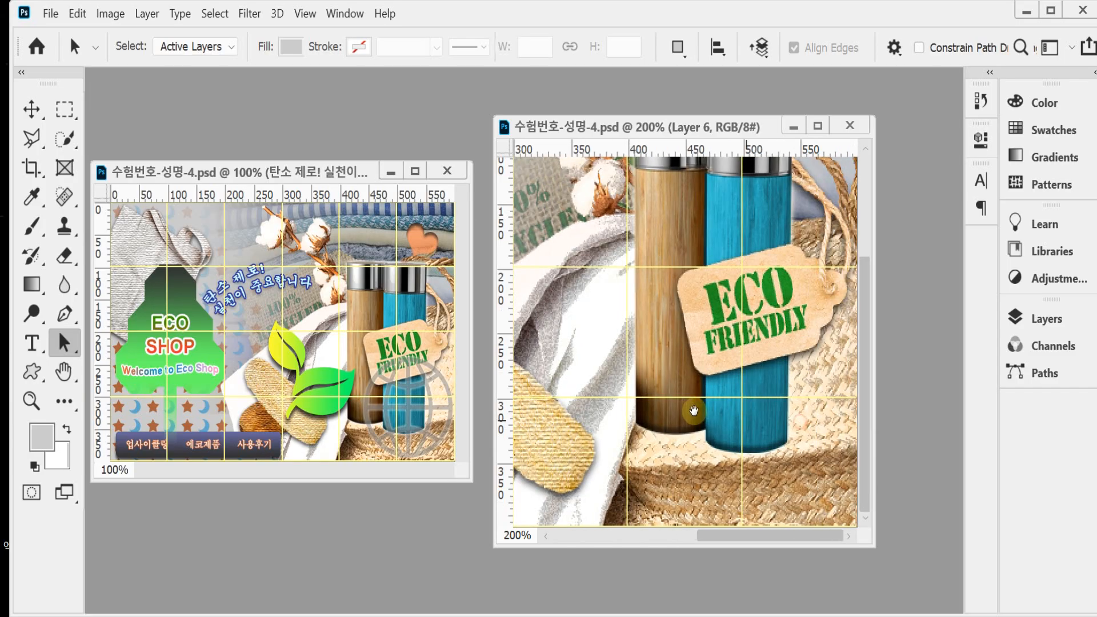
{"action": "left_click", "coordinate": [33, 371]}
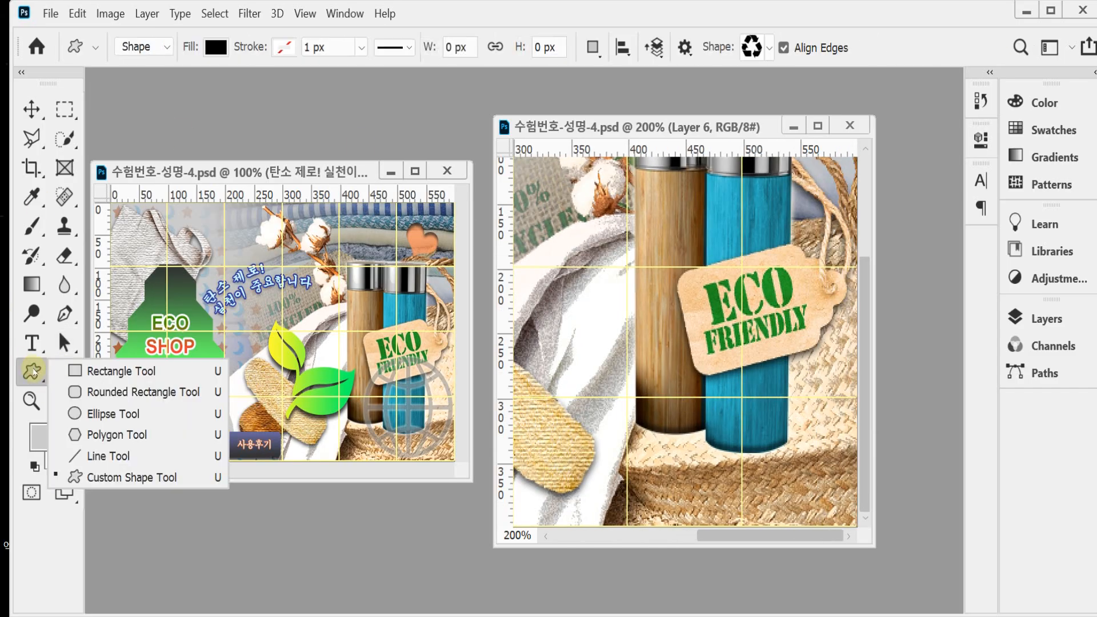
{"action": "left_click", "coordinate": [80, 477]}
{"action": "left_click", "coordinate": [769, 49]}
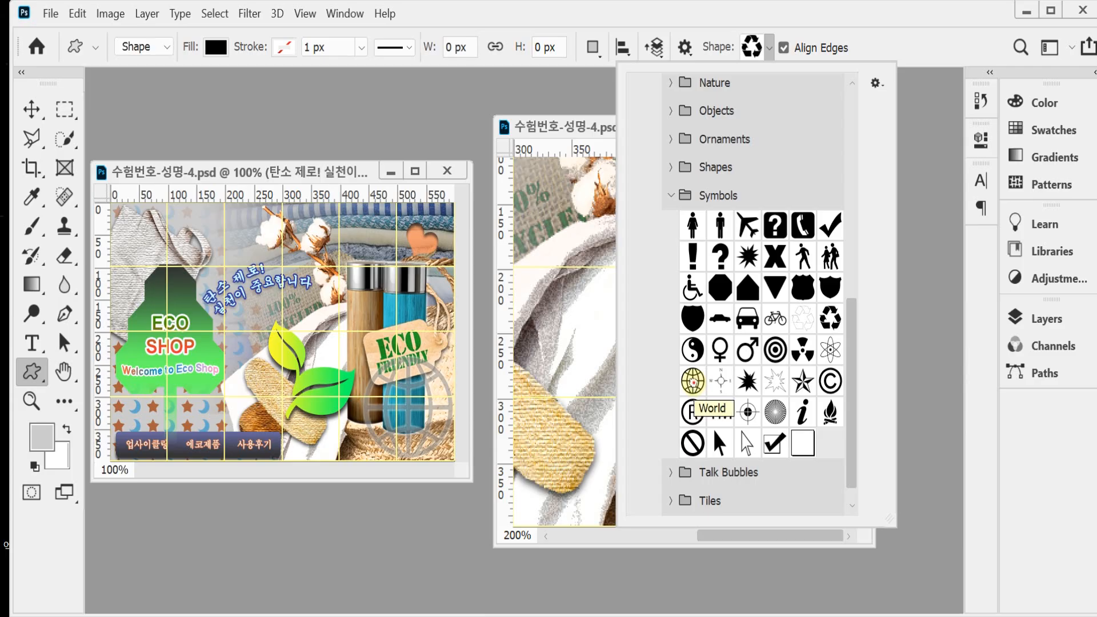
{"action": "left_click", "coordinate": [694, 386]}
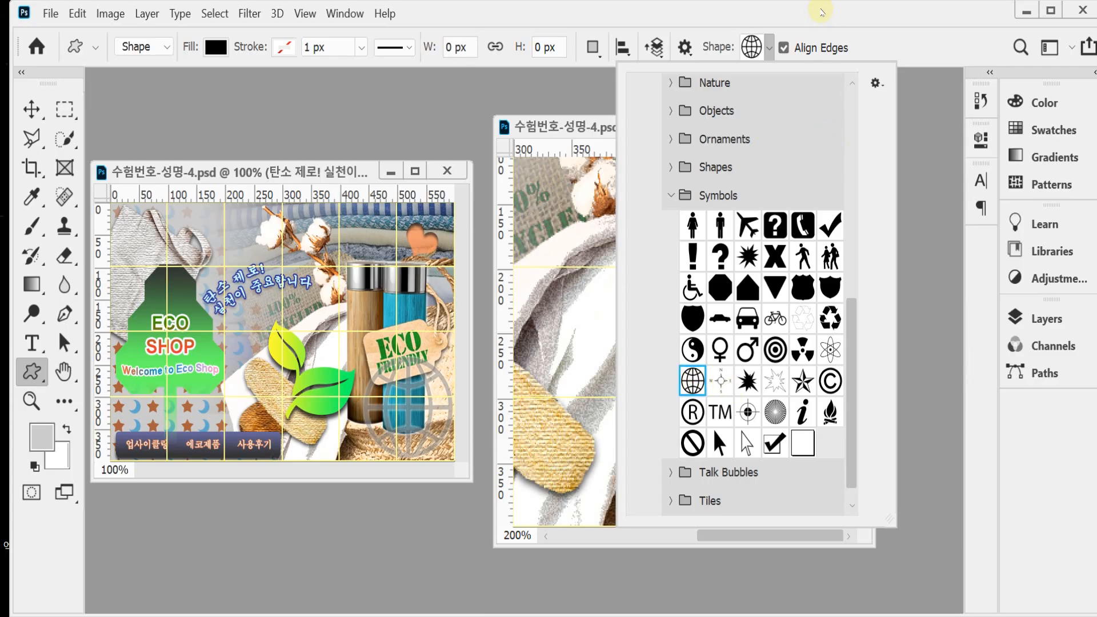
{"action": "left_click", "coordinate": [821, 10]}
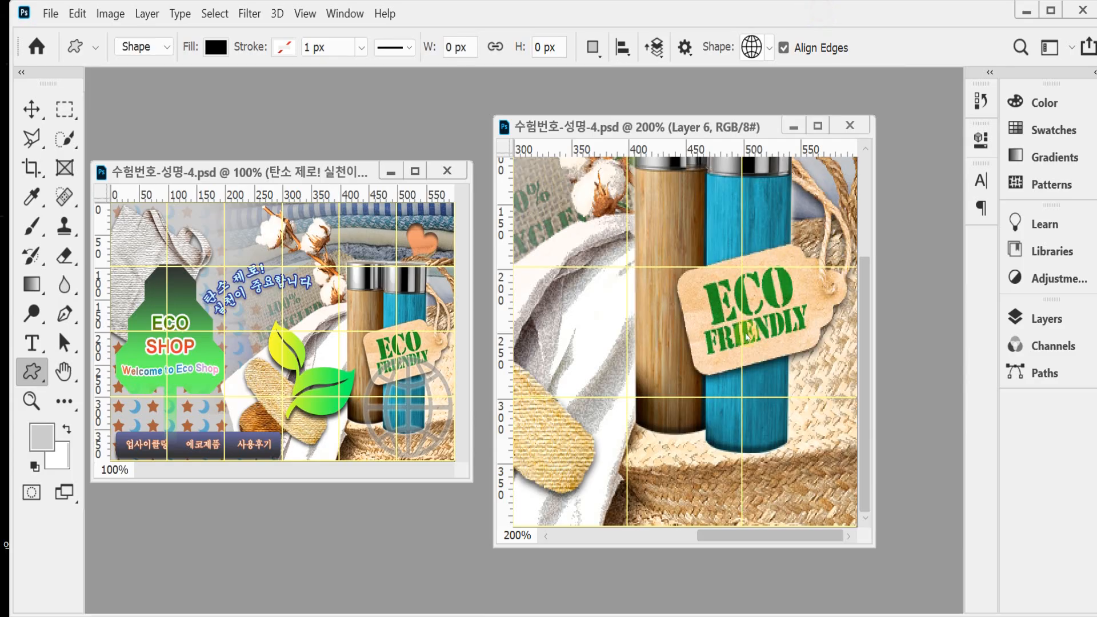
{"action": "left_click", "coordinate": [711, 346]}
{"action": "left_click", "coordinate": [597, 213]}
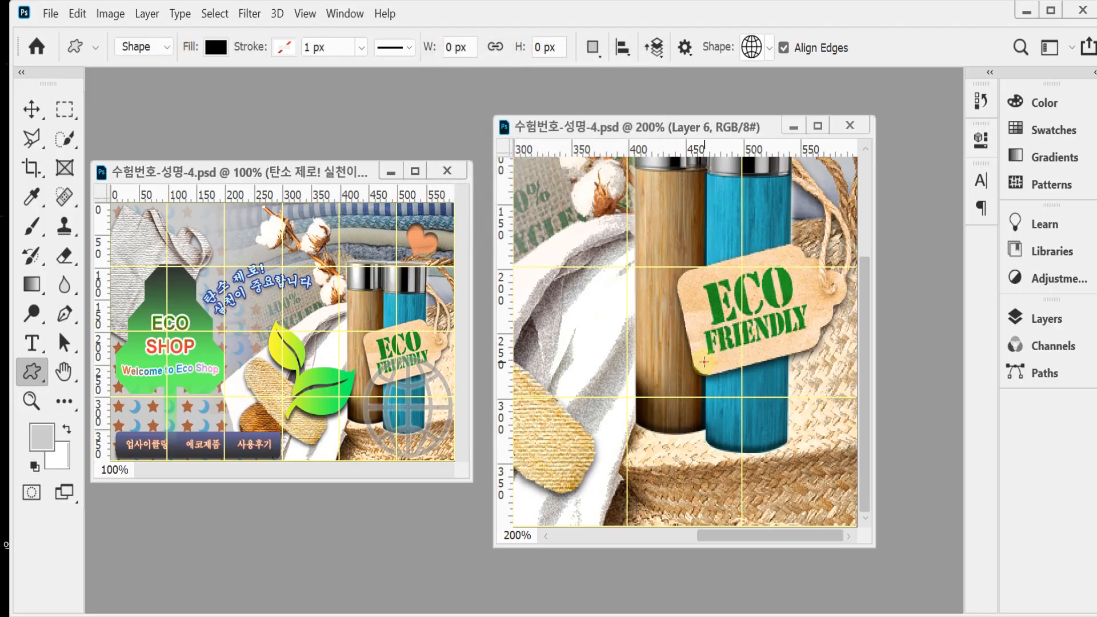
{"action": "left_click_drag", "start_coordinate": [706, 369], "coordinate": [847, 516]}
{"action": "left_click_drag", "start_coordinate": [801, 481], "coordinate": [790, 458]}
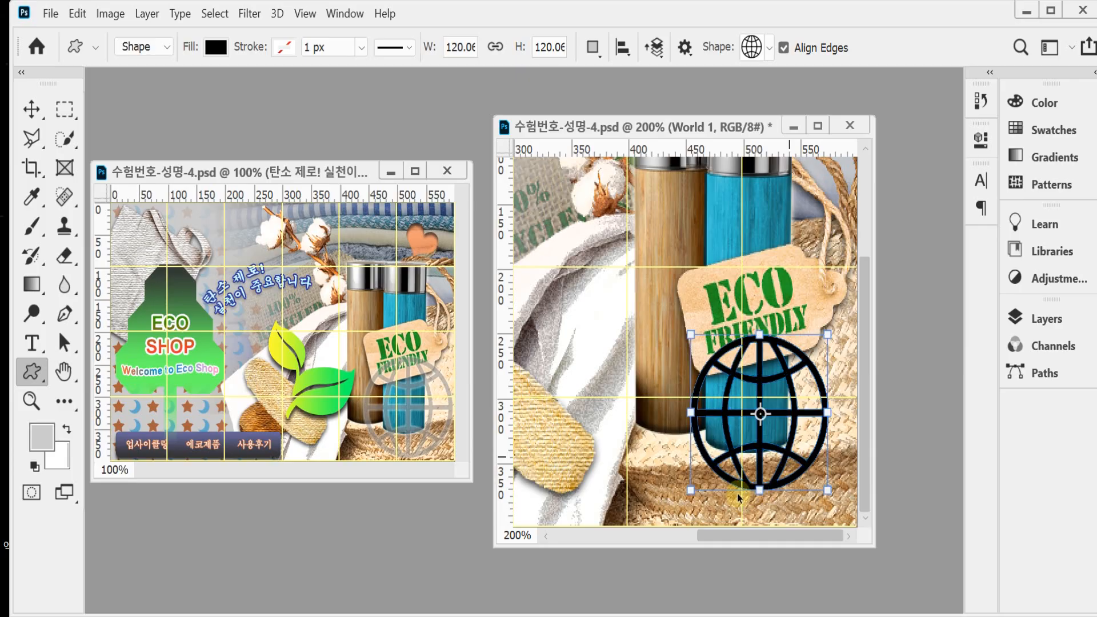
Step: Scale the globe shape to about 119%, reposition it over the lower part of the bottles and apply the transformation
{"action": "key", "text": "ctrl+t"}
{"action": "left_click_drag", "start_coordinate": [691, 489], "coordinate": [682, 517]}
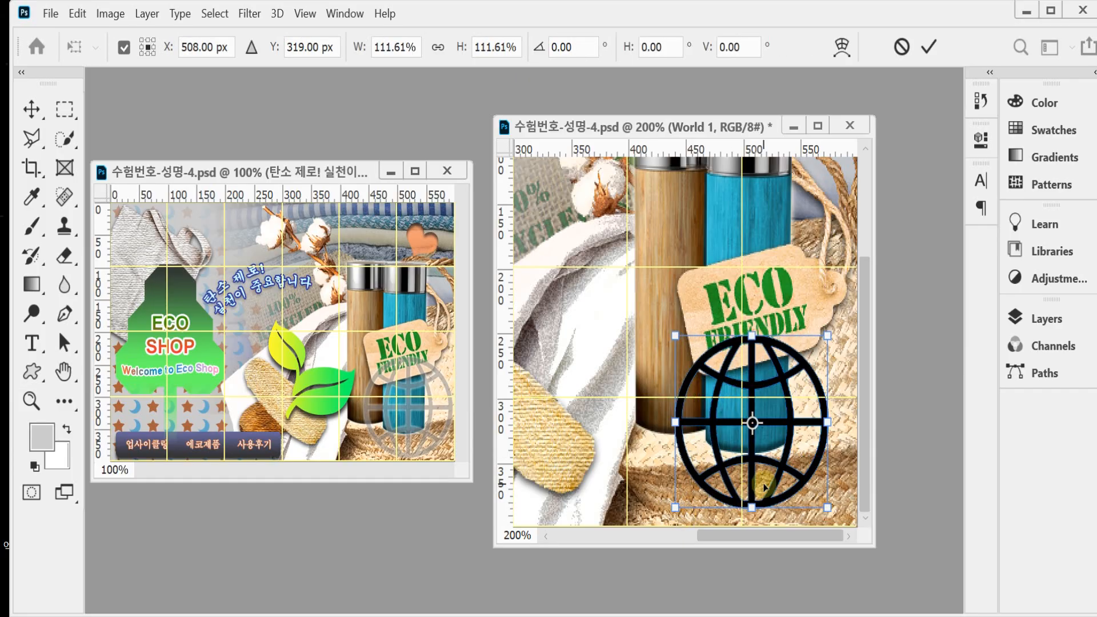
{"action": "left_click_drag", "start_coordinate": [754, 489], "coordinate": [759, 490]}
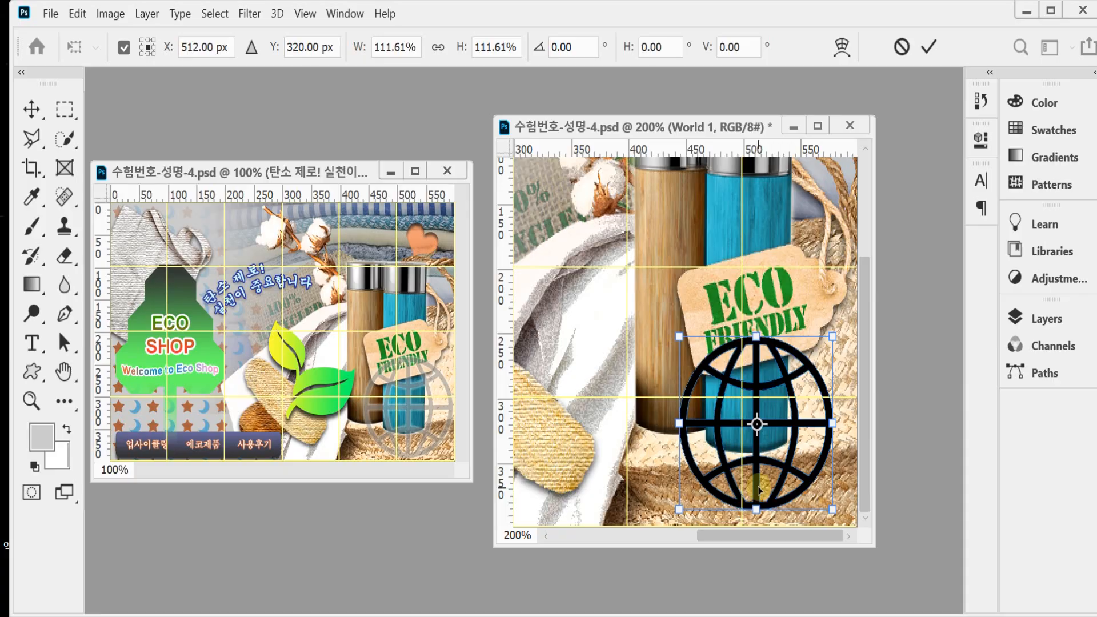
{"action": "key", "text": "ctrl+z"}
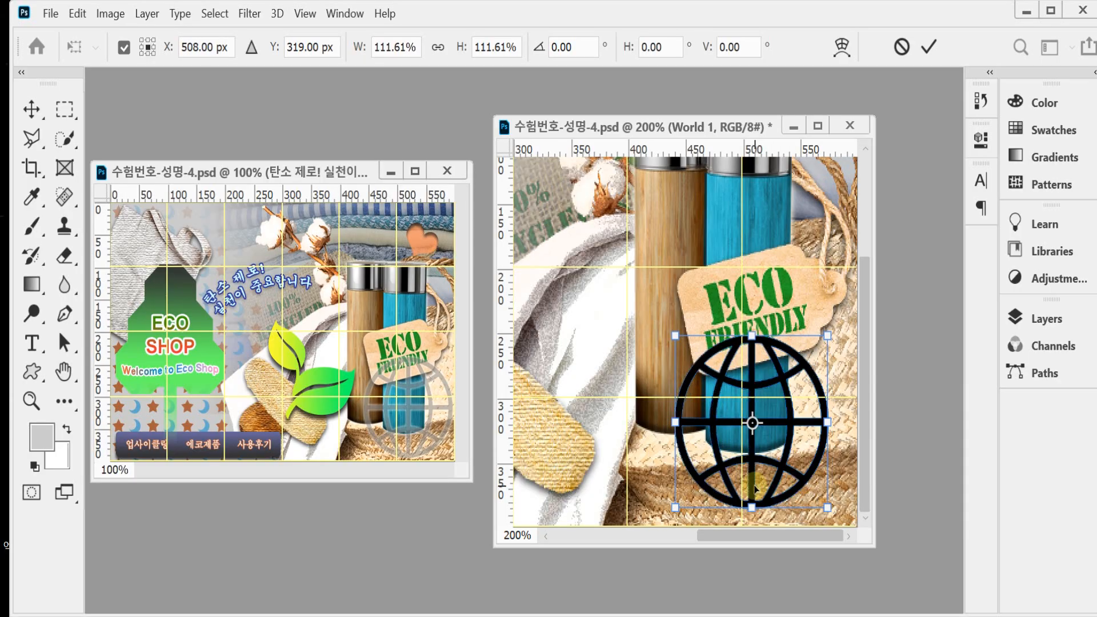
{"action": "left_click_drag", "start_coordinate": [755, 488], "coordinate": [753, 484]}
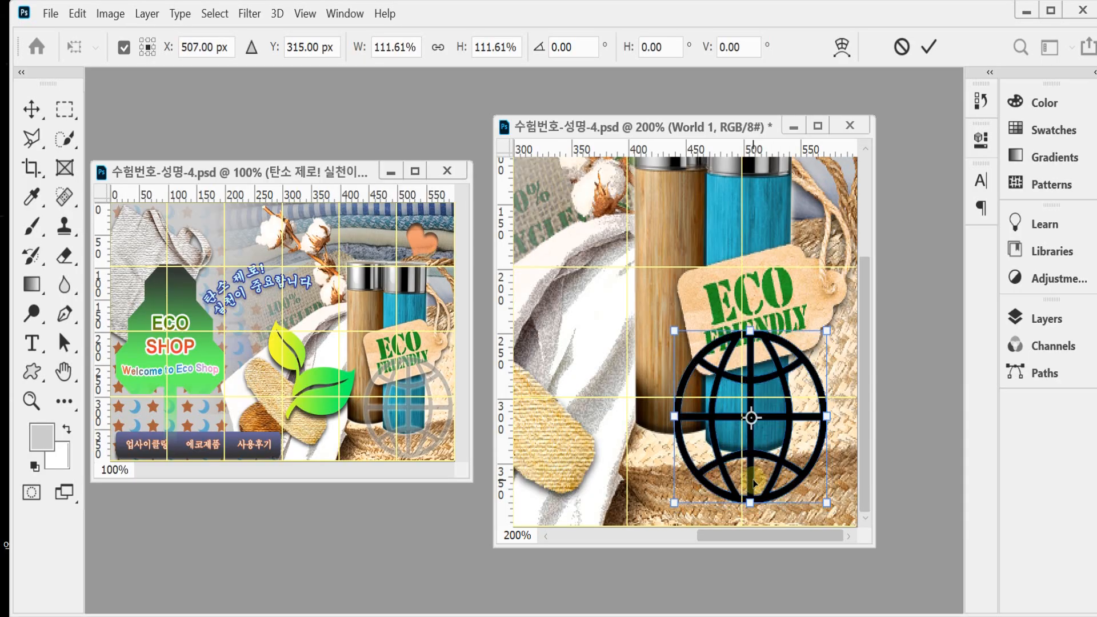
{"action": "left_click_drag", "start_coordinate": [826, 502], "coordinate": [836, 514]}
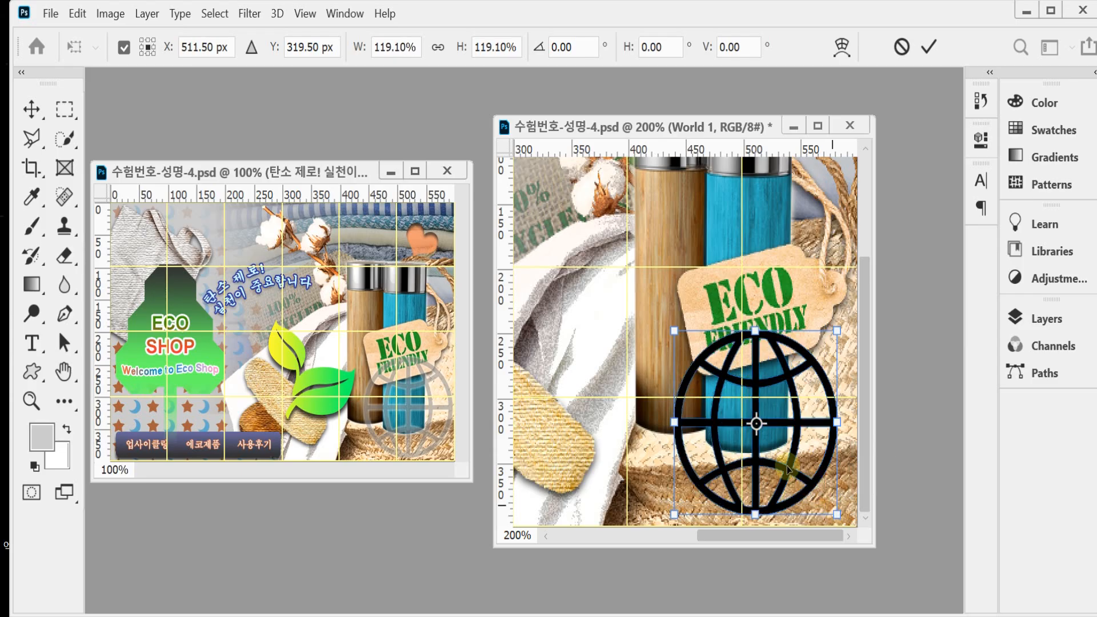
{"action": "key", "text": "Return"}
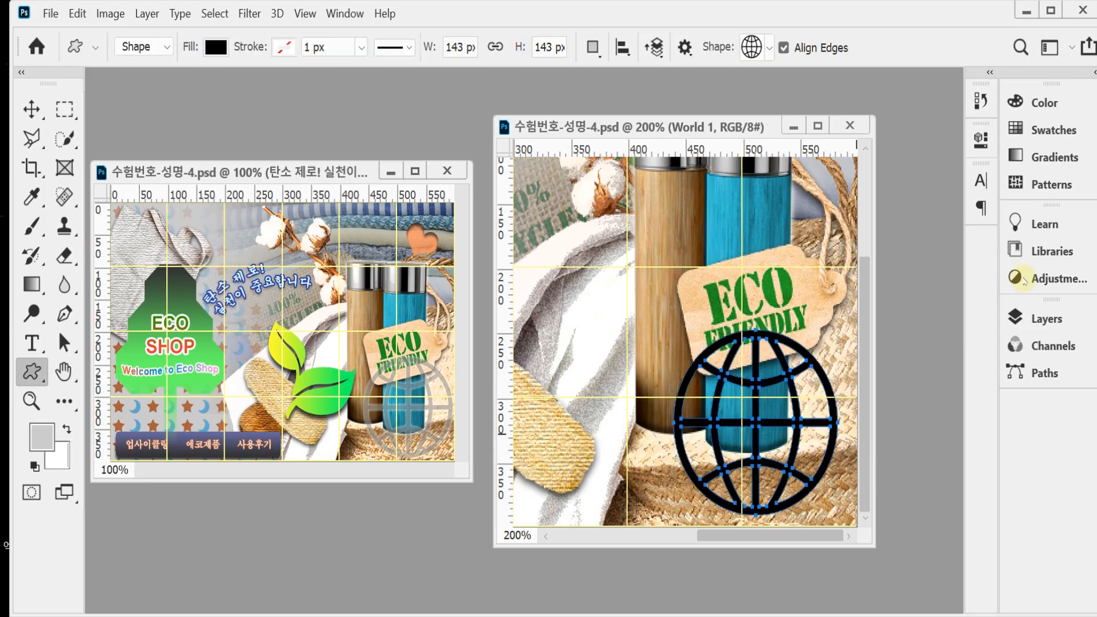
Step: Set the globe shape's fill colour to #999999
{"action": "left_click", "coordinate": [1045, 318]}
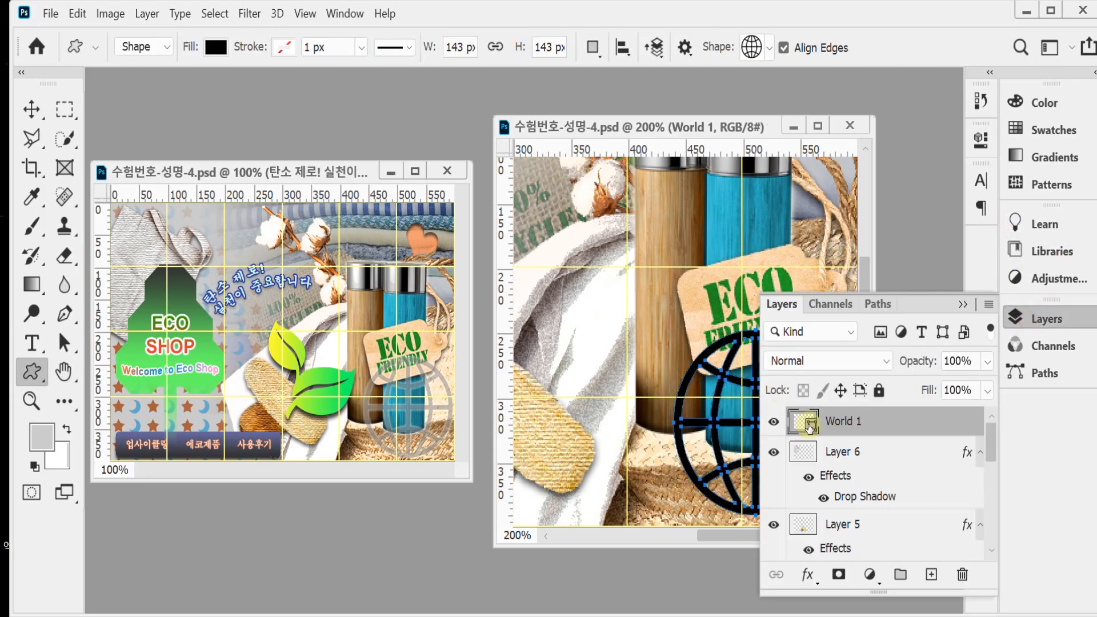
{"action": "double_click", "coordinate": [810, 427]}
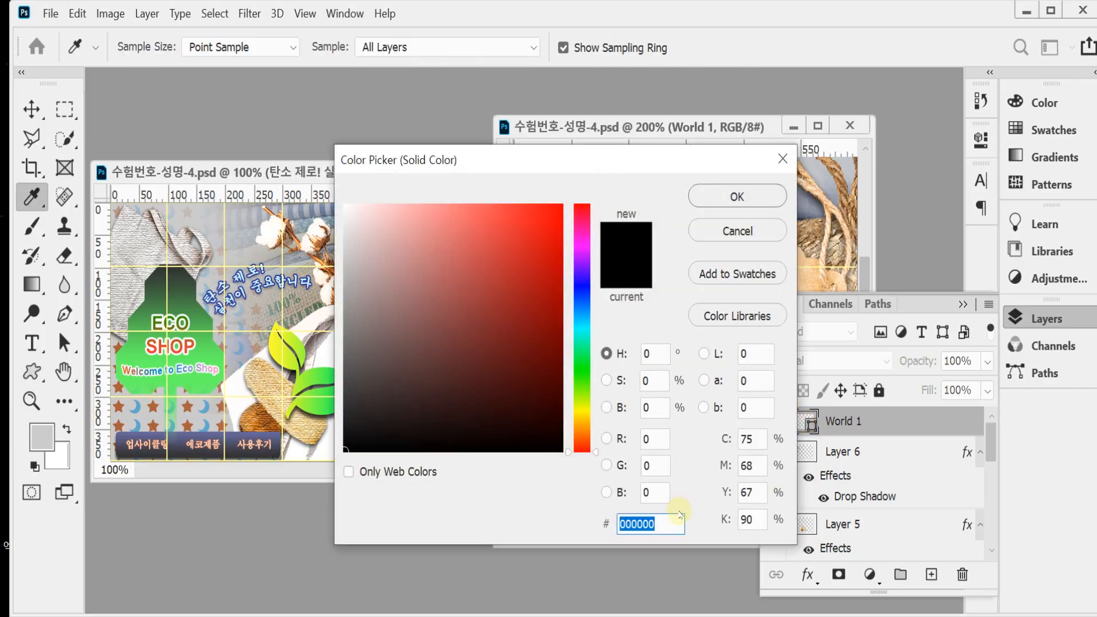
{"action": "type", "text": "99"}
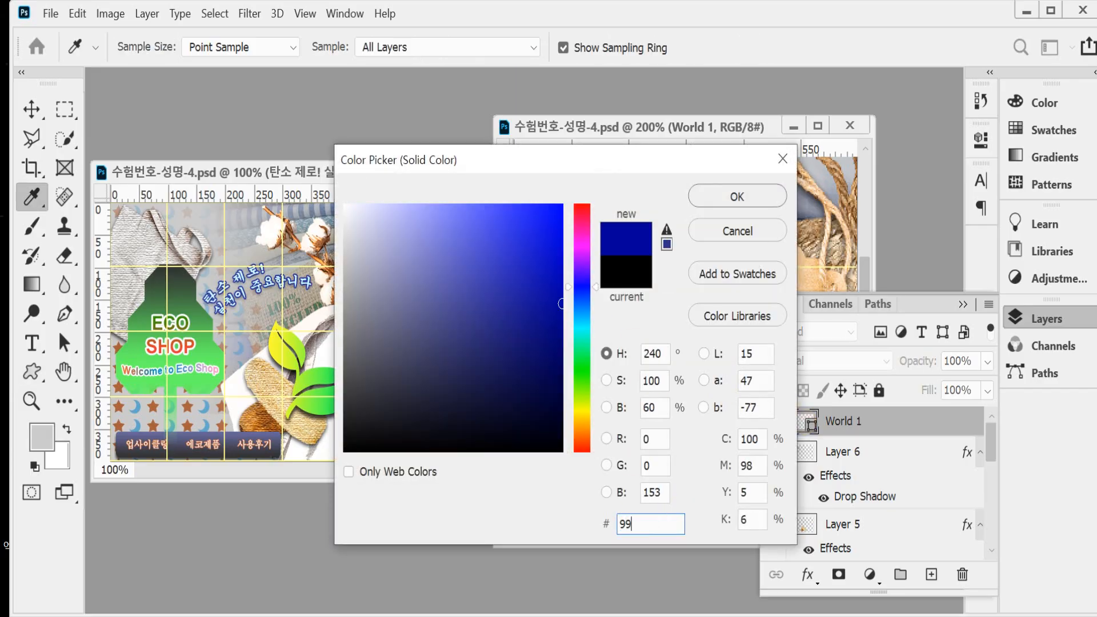
{"action": "type", "text": "9999"}
{"action": "key", "text": "Return"}
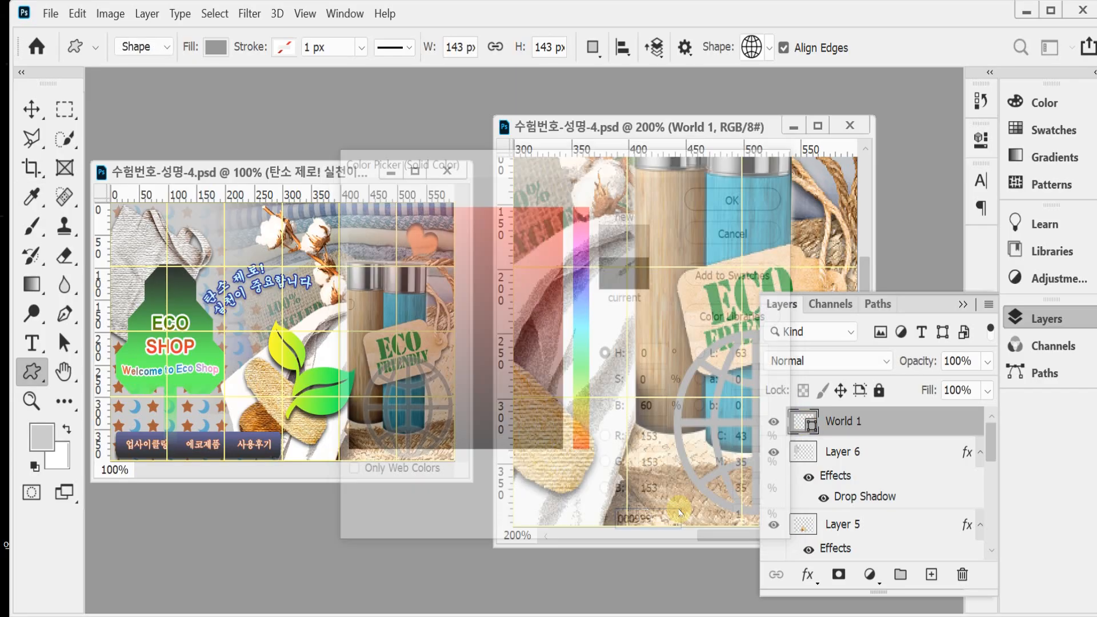
Step: Apply an Outer Glow layer style with a size of 5 px to the globe shape
{"action": "left_click", "coordinate": [807, 574]}
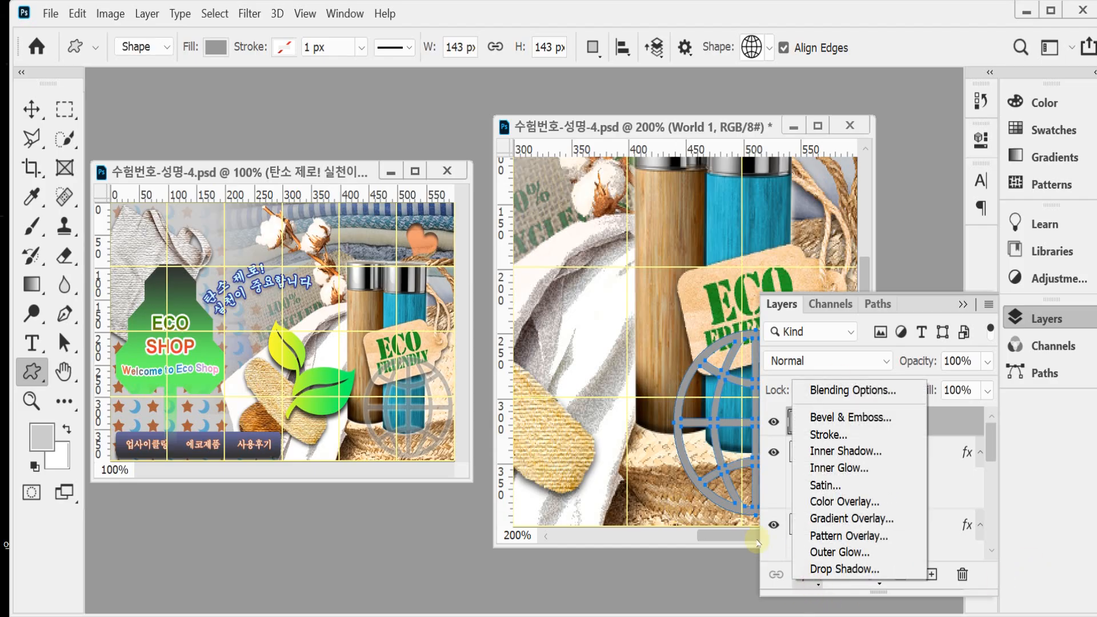
{"action": "left_click", "coordinate": [879, 552]}
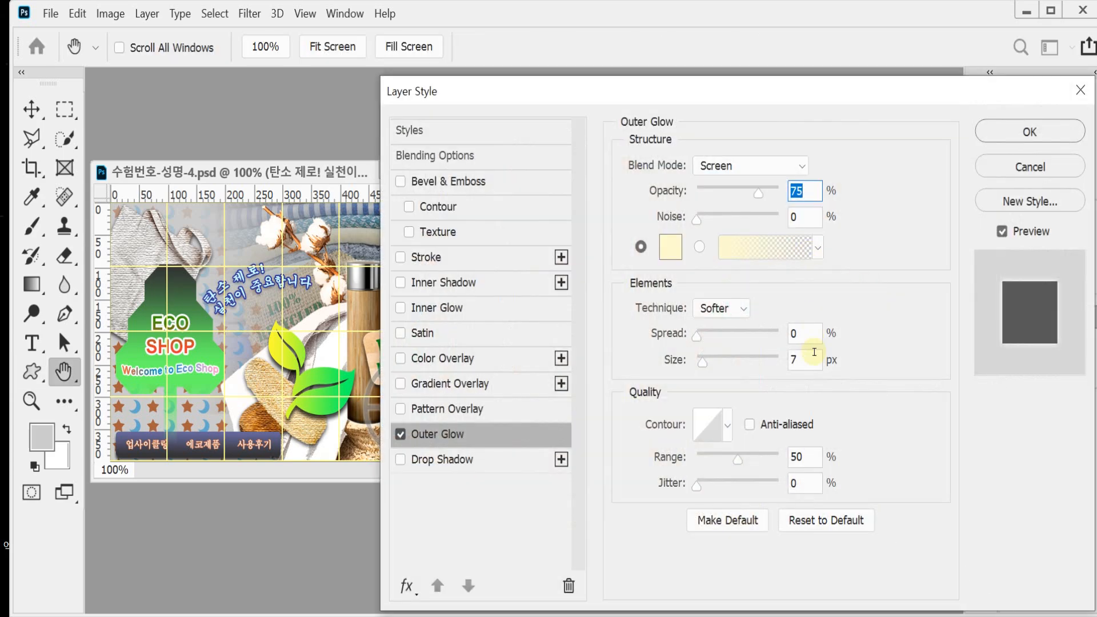
{"action": "left_click_drag", "start_coordinate": [809, 357], "coordinate": [715, 366]}
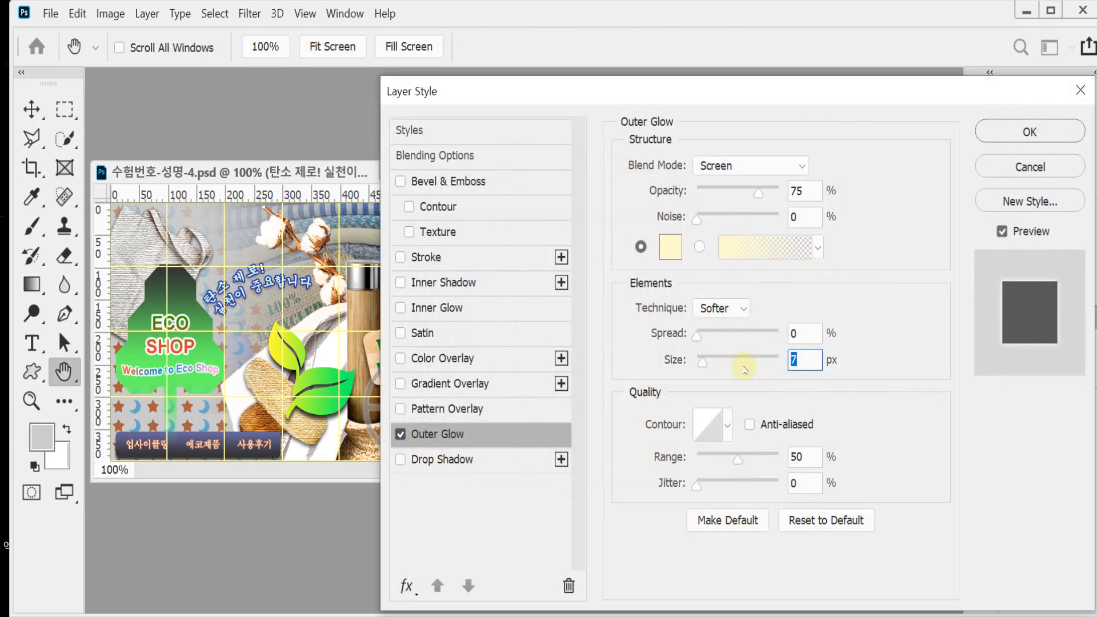
{"action": "type", "text": "5"}
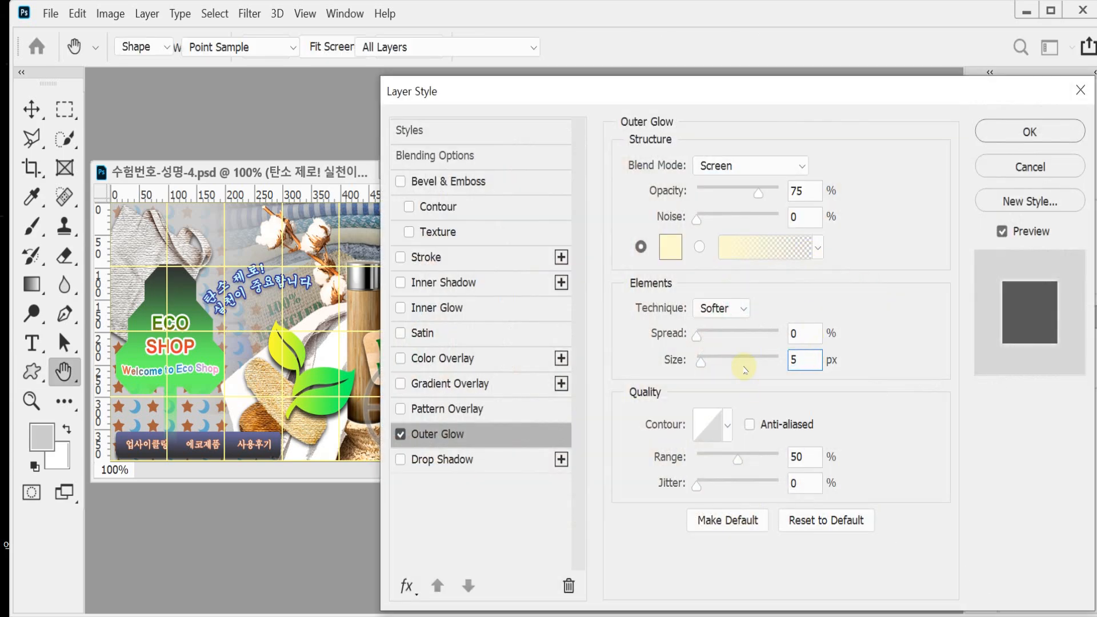
{"action": "key", "text": "Return"}
Step: Set the globe layer's opacity to 60%
{"action": "left_click", "coordinate": [917, 362]}
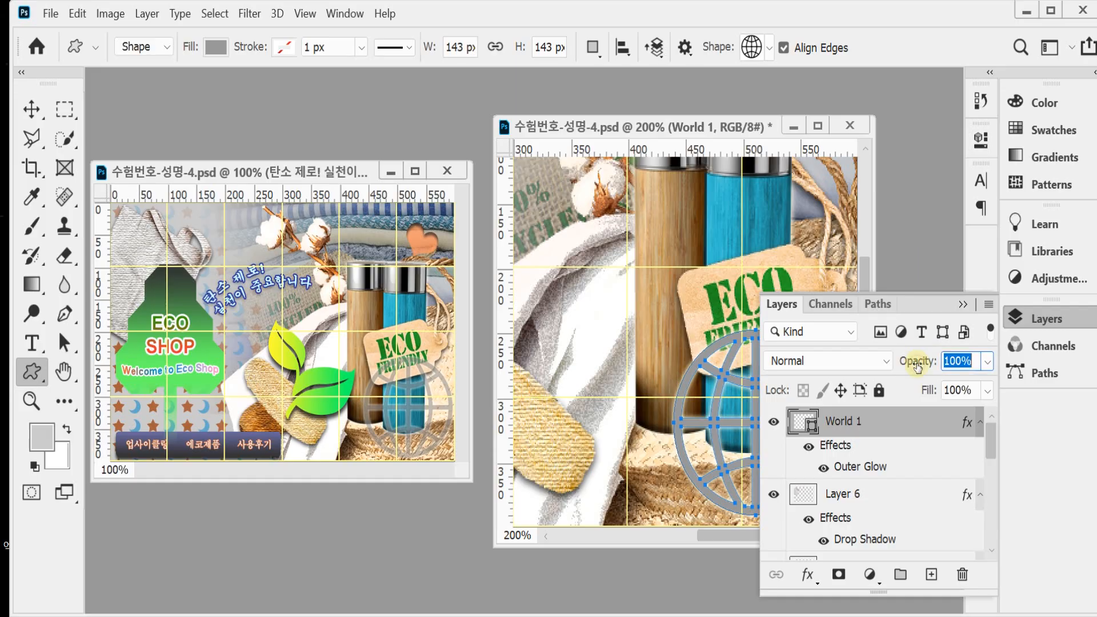
{"action": "type", "text": "60"}
{"action": "key", "text": "Return"}
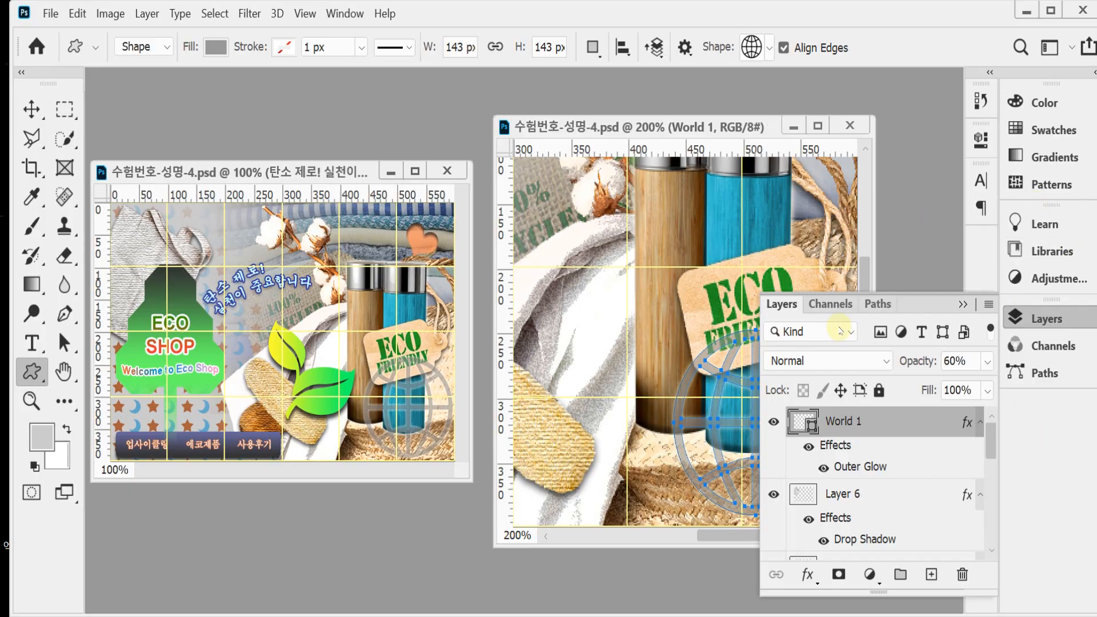
{"action": "left_click", "coordinate": [1015, 318]}
Step: Draw a Heart Card custom shape about 54 px wide over the folded fabrics just above the blue bottle's cap
{"action": "scroll", "coordinate": [692, 382], "scroll_direction": "up", "scroll_amount": 4}
{"action": "scroll", "coordinate": [692, 381], "scroll_direction": "up", "scroll_amount": 2}
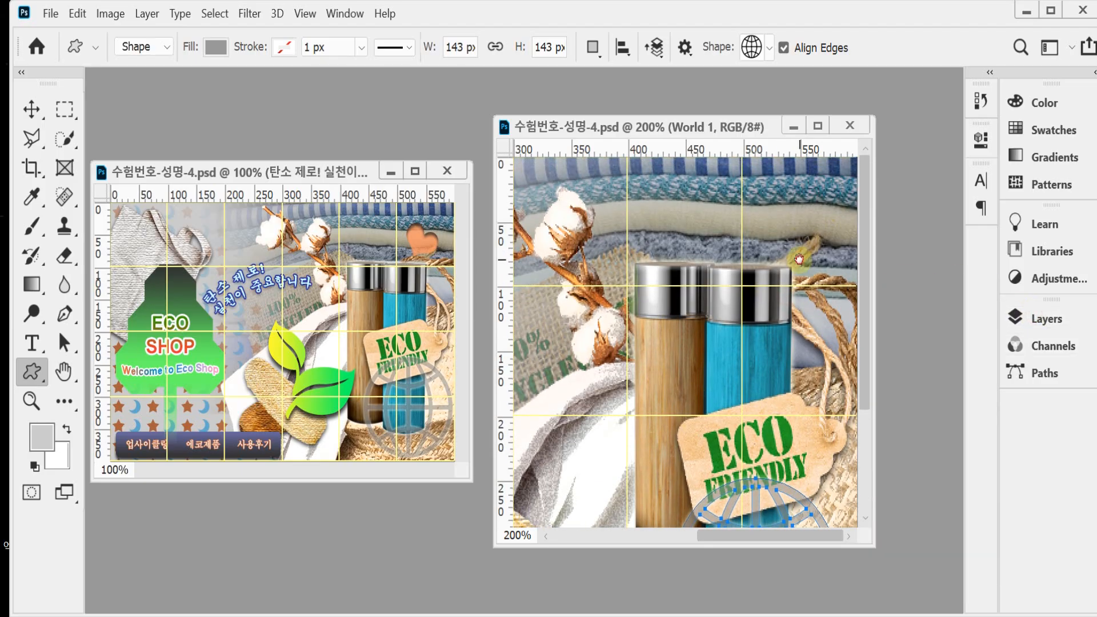
{"action": "scroll", "coordinate": [802, 259], "scroll_direction": "up", "scroll_amount": 1}
{"action": "left_click_drag", "start_coordinate": [802, 259], "coordinate": [732, 306]}
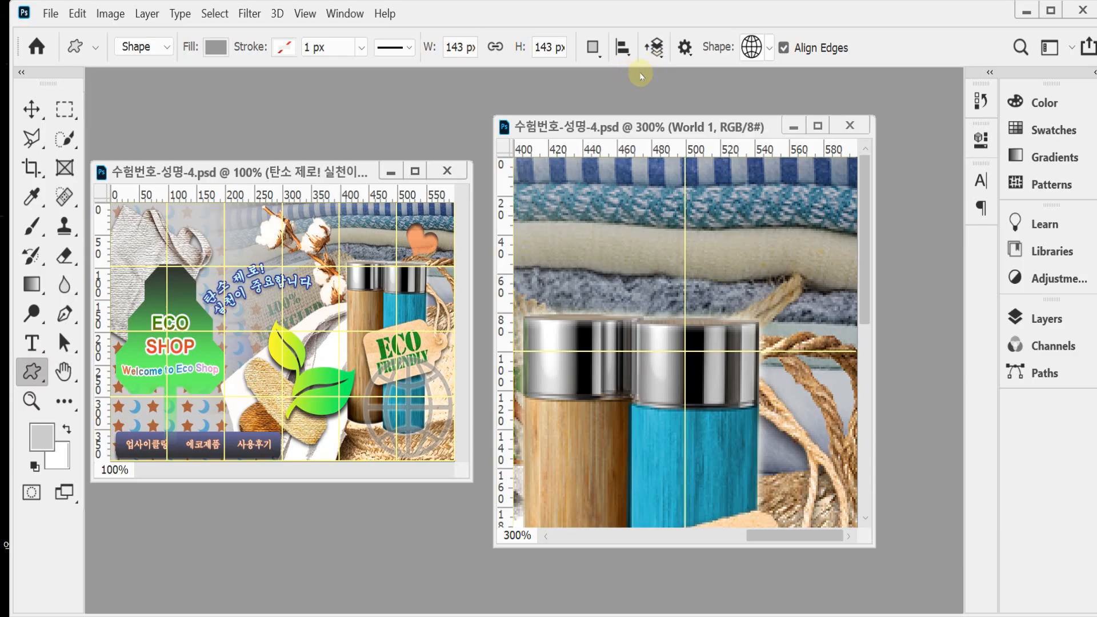
{"action": "left_click", "coordinate": [770, 50]}
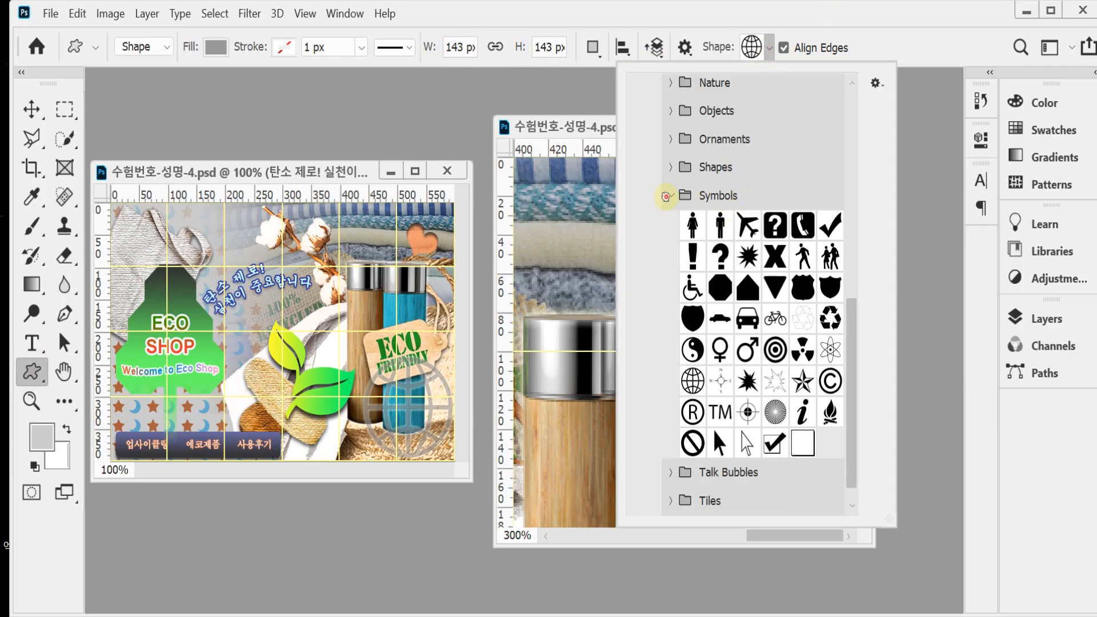
{"action": "left_click", "coordinate": [666, 196]}
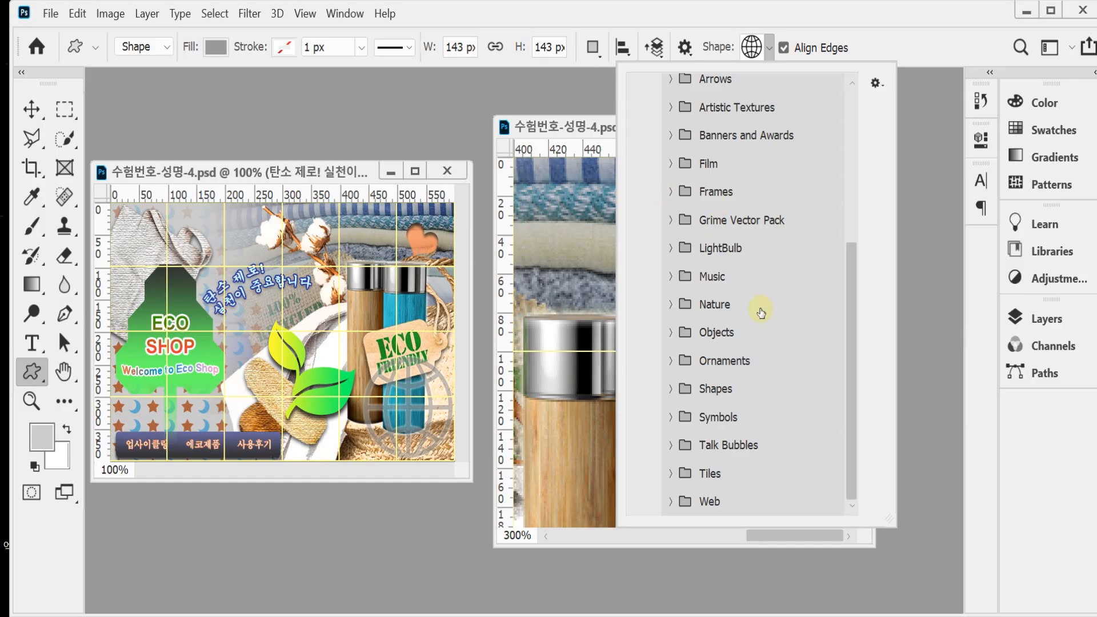
{"action": "left_click", "coordinate": [671, 389]}
{"action": "left_click_drag", "start_coordinate": [852, 357], "coordinate": [851, 441]}
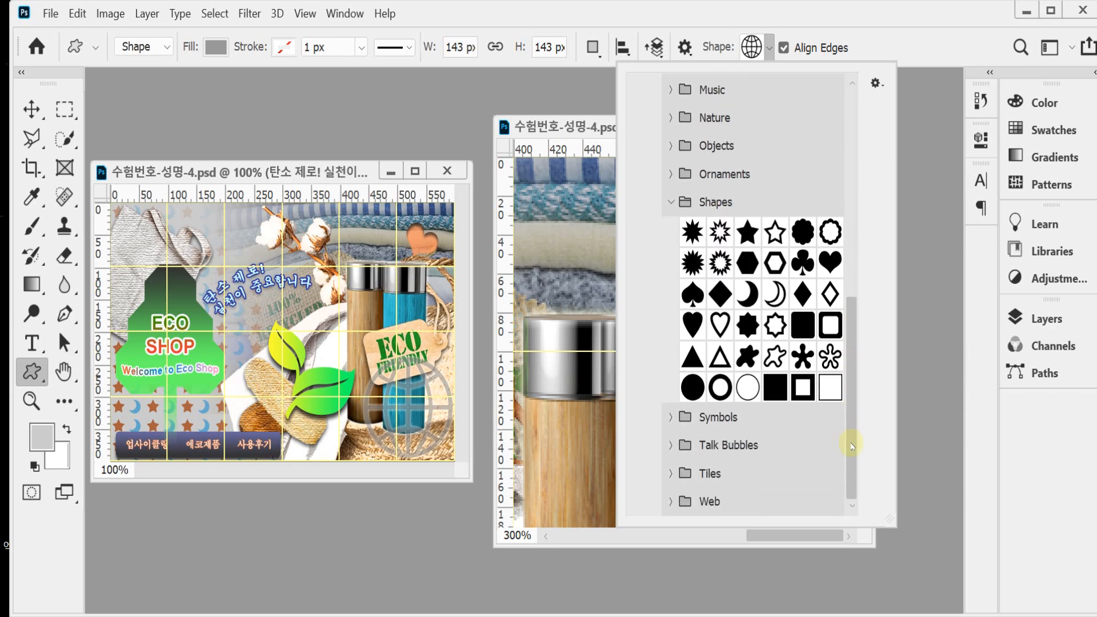
{"action": "left_click", "coordinate": [824, 267]}
{"action": "left_click", "coordinate": [692, 23]}
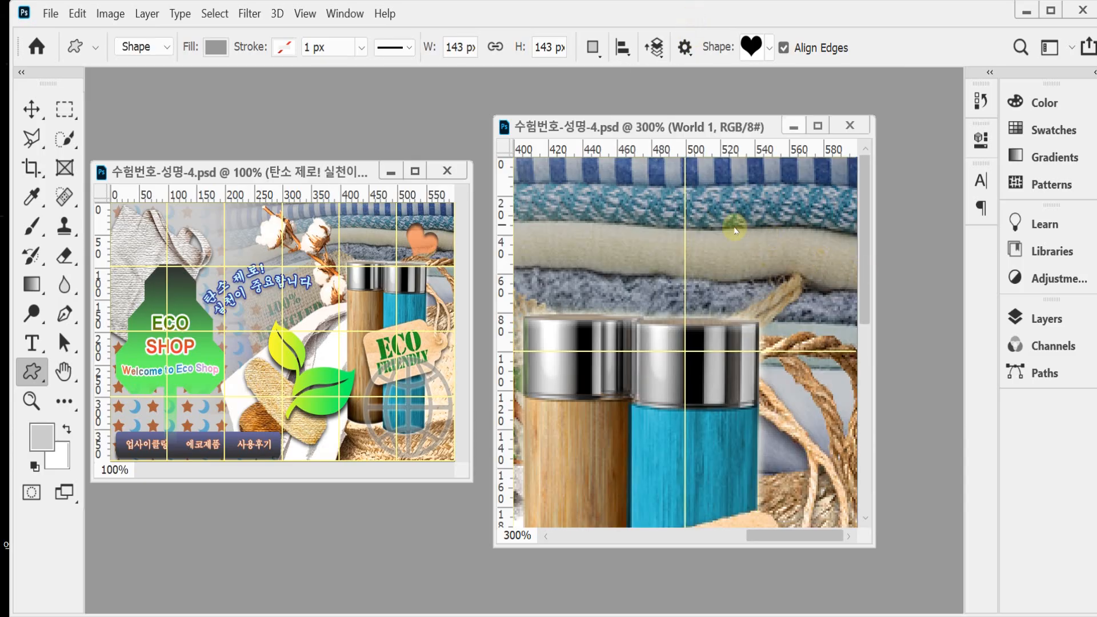
{"action": "left_click_drag", "start_coordinate": [730, 228], "coordinate": [821, 318]}
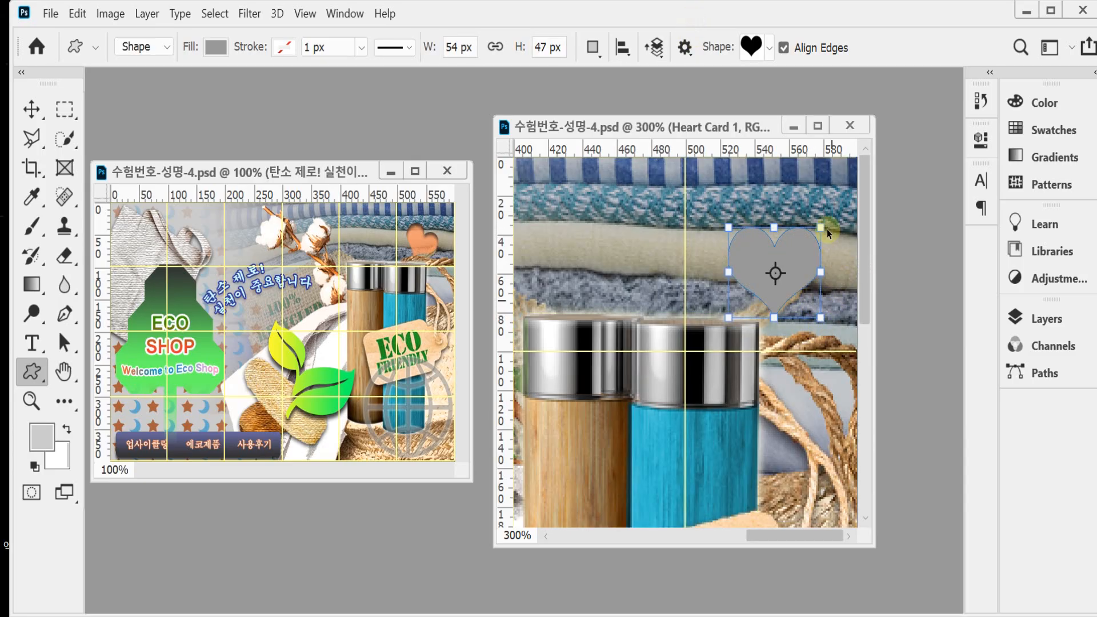
Step: Rotate the heart shape about 30° clockwise and apply the transformation
{"action": "key", "text": "ctrl+t"}
{"action": "left_click_drag", "start_coordinate": [826, 206], "coordinate": [843, 231]}
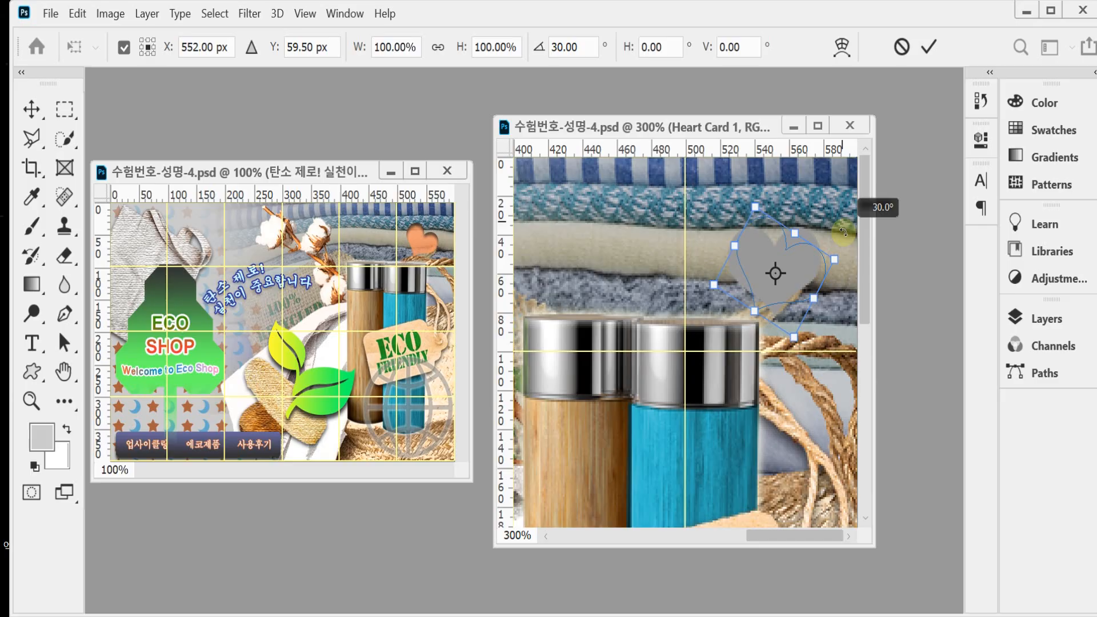
{"action": "mouse_move", "coordinate": [843, 231]}
{"action": "left_mouse_down"}
{"action": "mouse_move", "coordinate": [835, 215]}
{"action": "mouse_move", "coordinate": [841, 235]}
{"action": "left_mouse_up"}
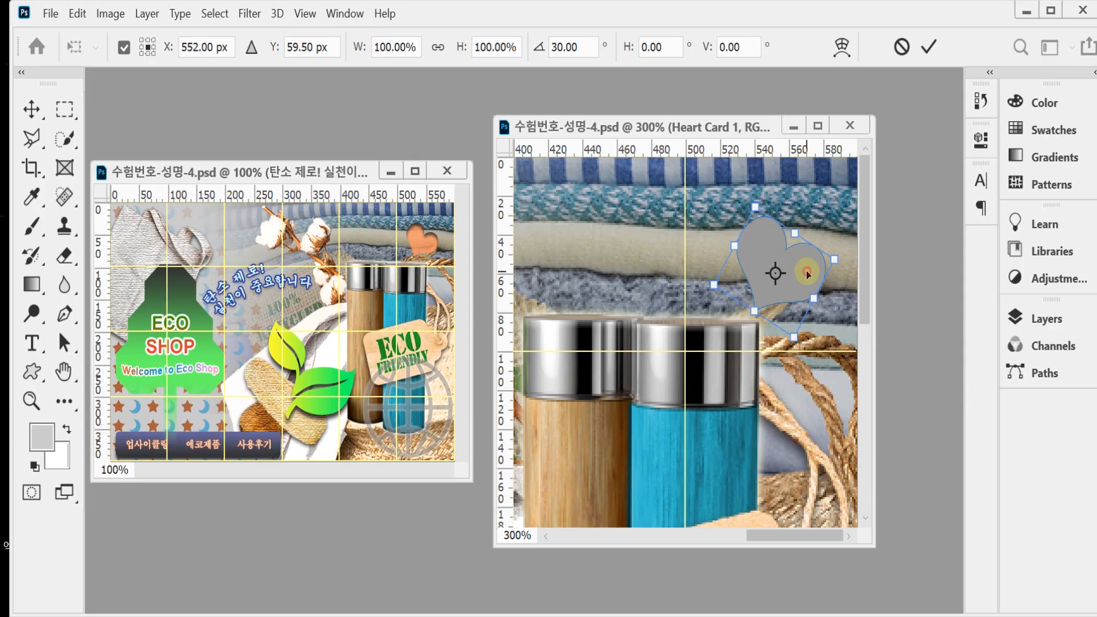
{"action": "key", "text": "Return"}
Step: Change the heart shape's fill color to #f96
{"action": "left_click", "coordinate": [1045, 319]}
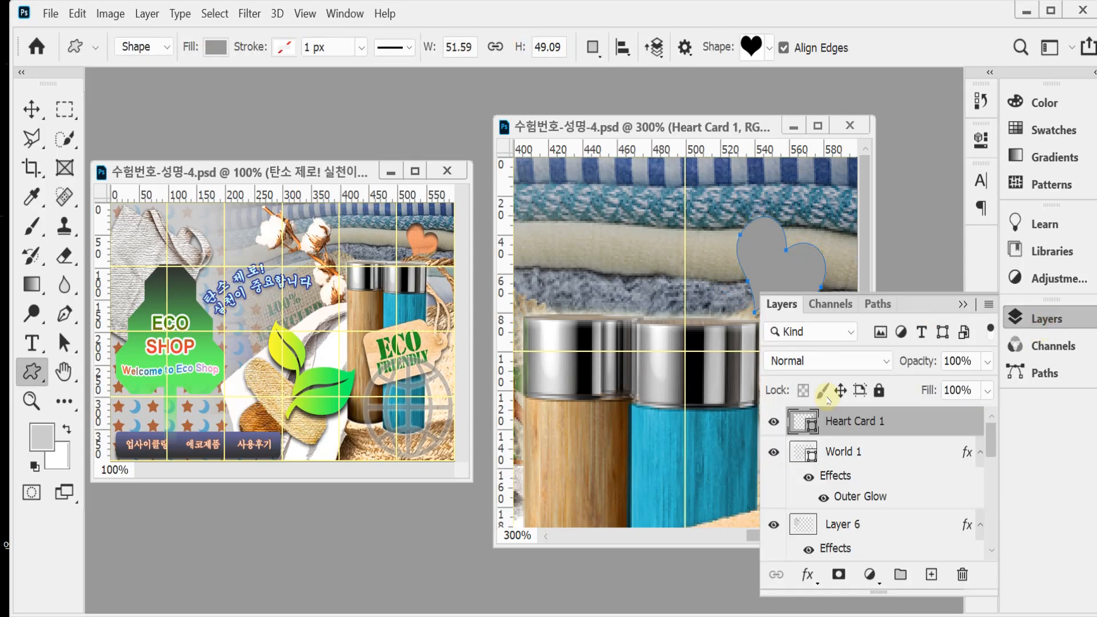
{"action": "double_click", "coordinate": [805, 421]}
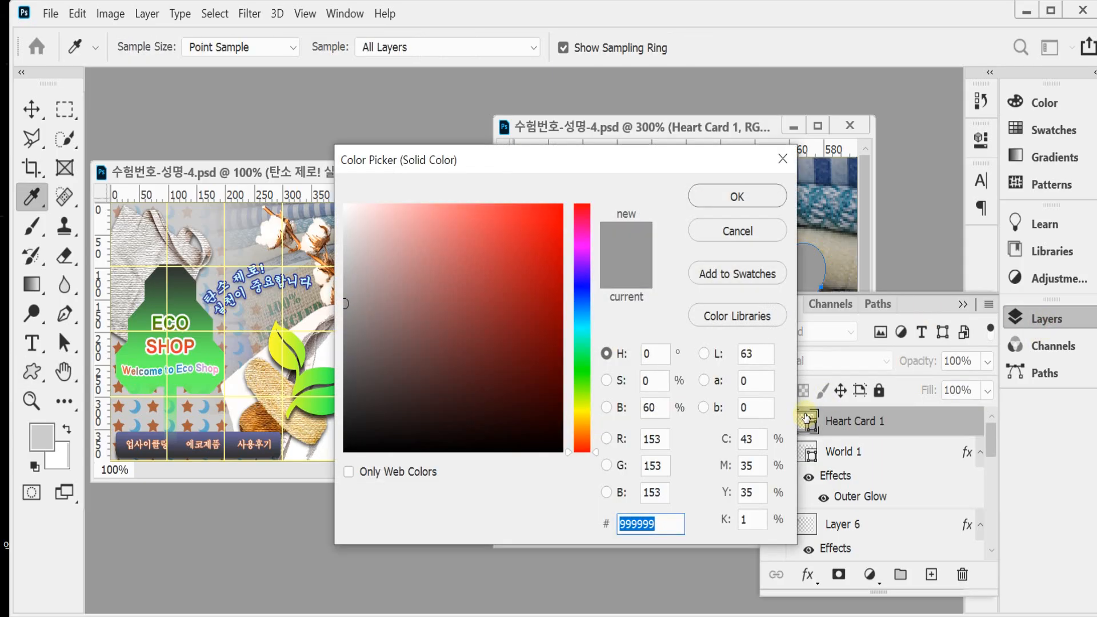
{"action": "type", "text": "f96"}
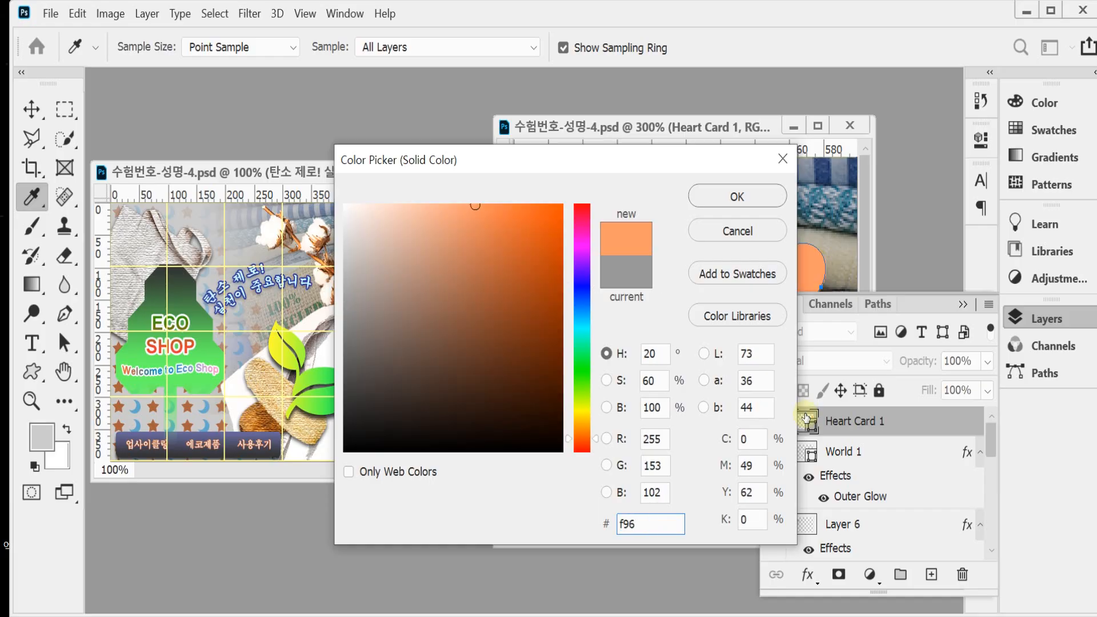
{"action": "key", "text": "Return"}
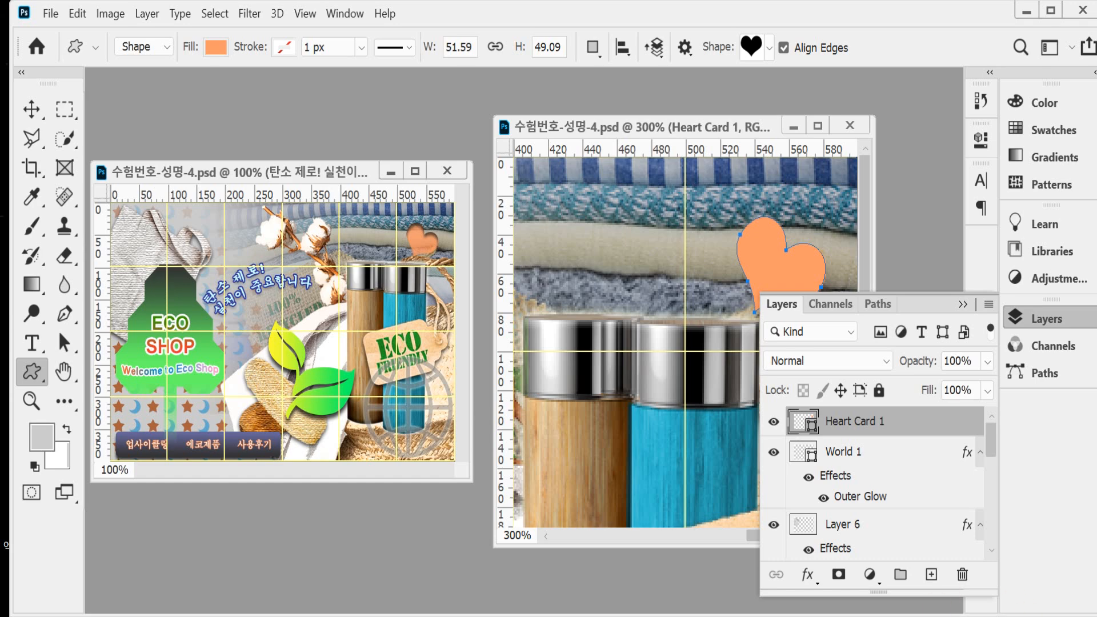
Step: Apply an Inner Shadow layer style with the default settings to the heart shape
{"action": "left_click", "coordinate": [805, 574]}
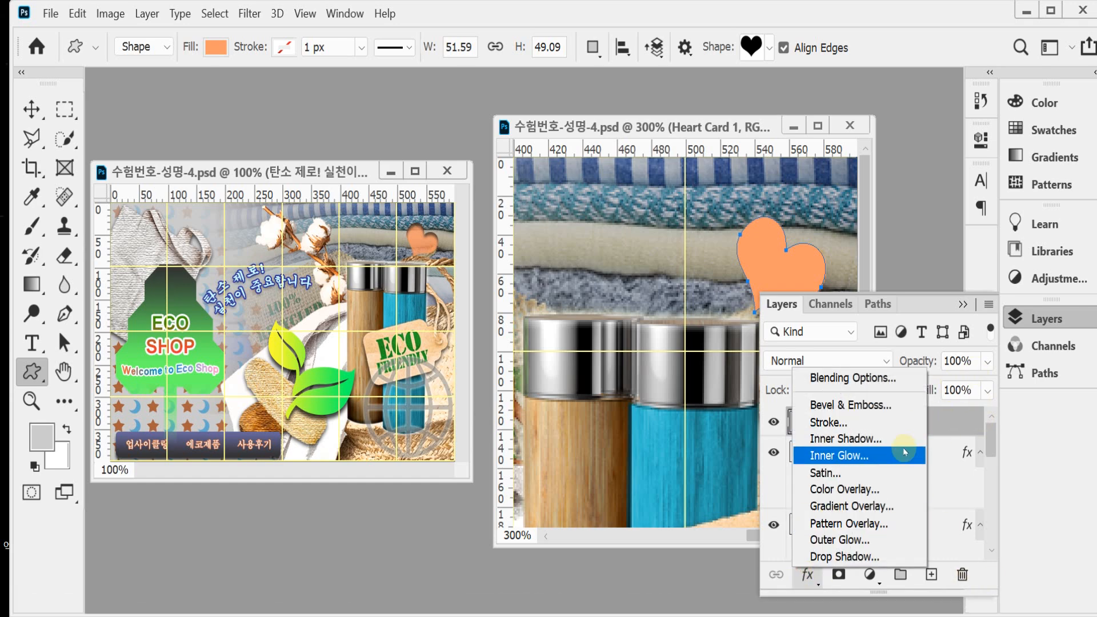
{"action": "left_click", "coordinate": [863, 442]}
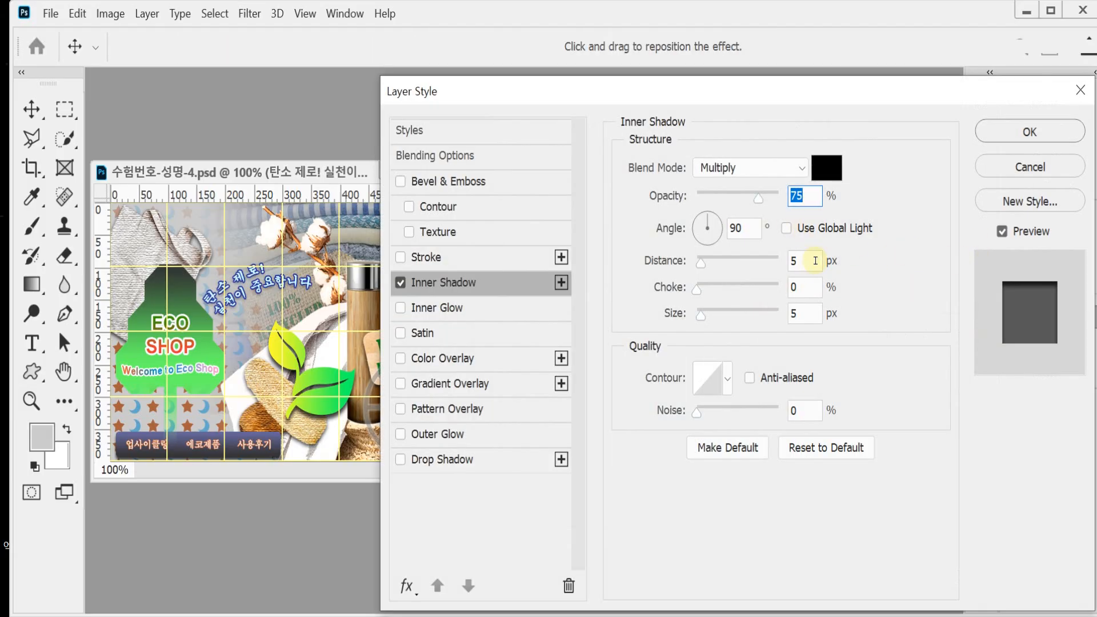
{"action": "left_click", "coordinate": [1027, 131]}
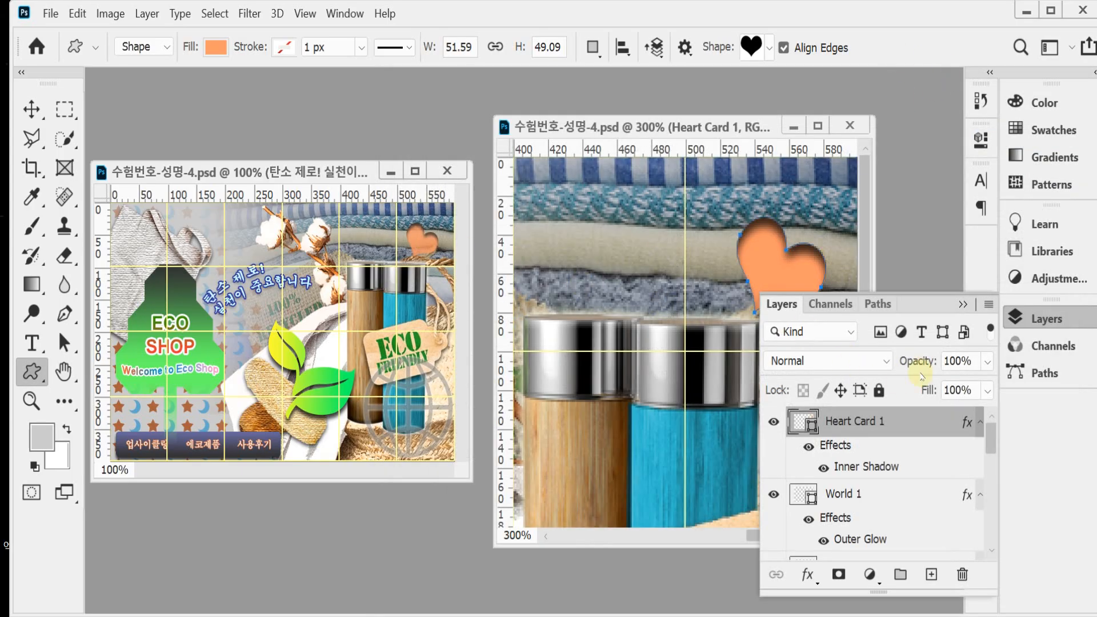
Step: Set the heart layer's opacity to 80%
{"action": "left_click", "coordinate": [900, 363]}
{"action": "type", "text": "80"}
{"action": "key", "text": "Return"}
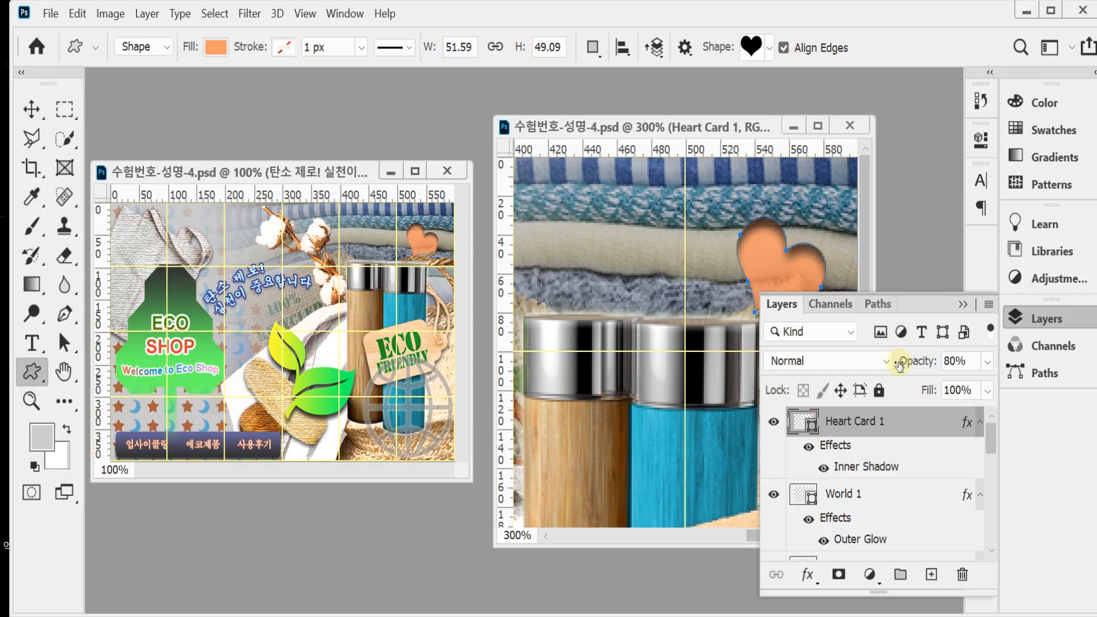
{"action": "left_click", "coordinate": [1019, 318]}
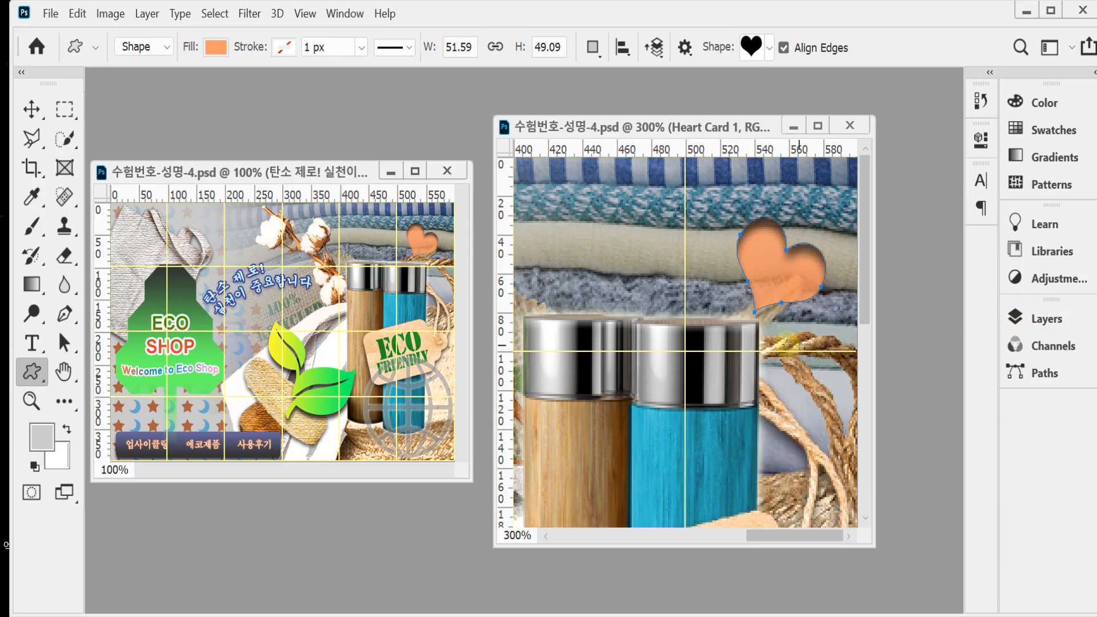
Step: Draw a rounded rectangle menu bar with a 5 px corner radius, about 292 x 33 px, along the page's lower-left edge
{"action": "left_click", "coordinate": [749, 343], "text": "alt"}
{"action": "left_click", "coordinate": [750, 344], "text": "alt"}
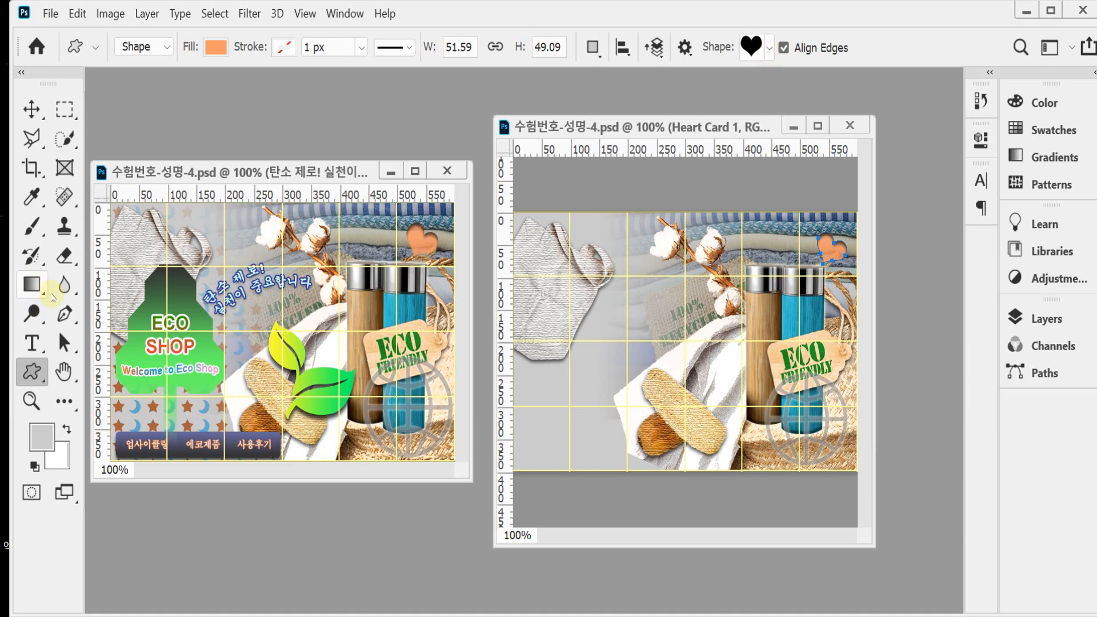
{"action": "left_click", "coordinate": [35, 374]}
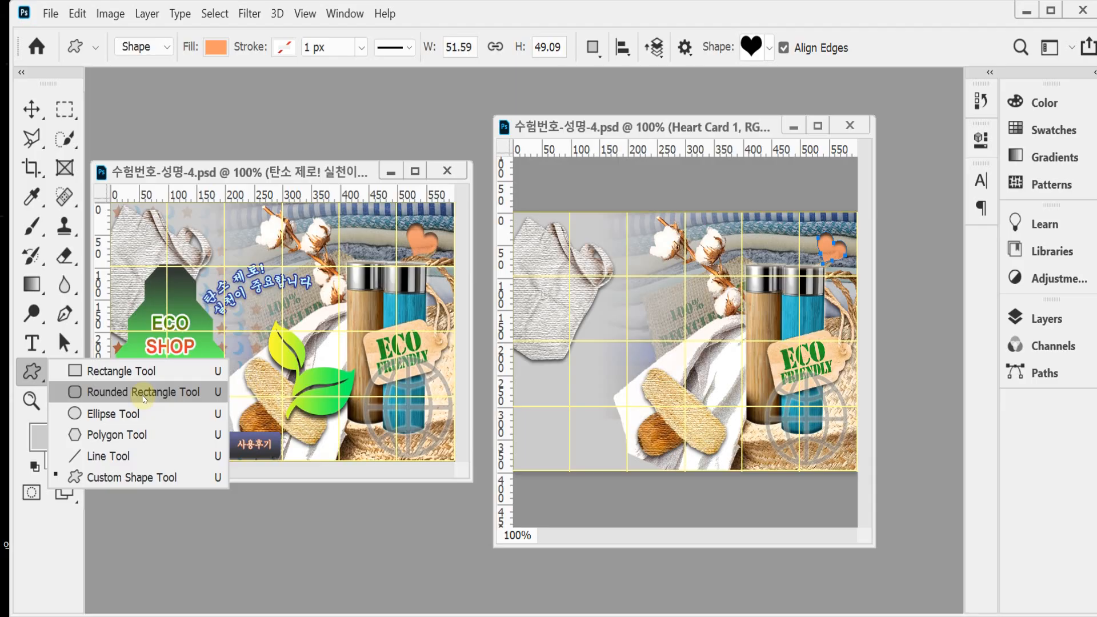
{"action": "left_click", "coordinate": [145, 392]}
{"action": "left_click", "coordinate": [146, 47]}
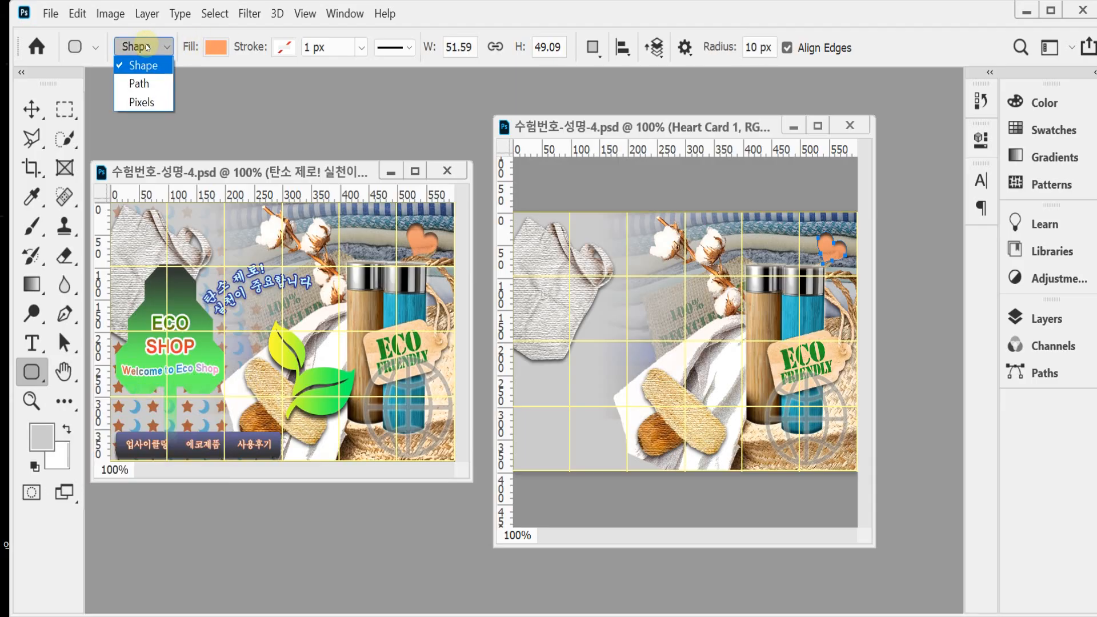
{"action": "left_click", "coordinate": [146, 47]}
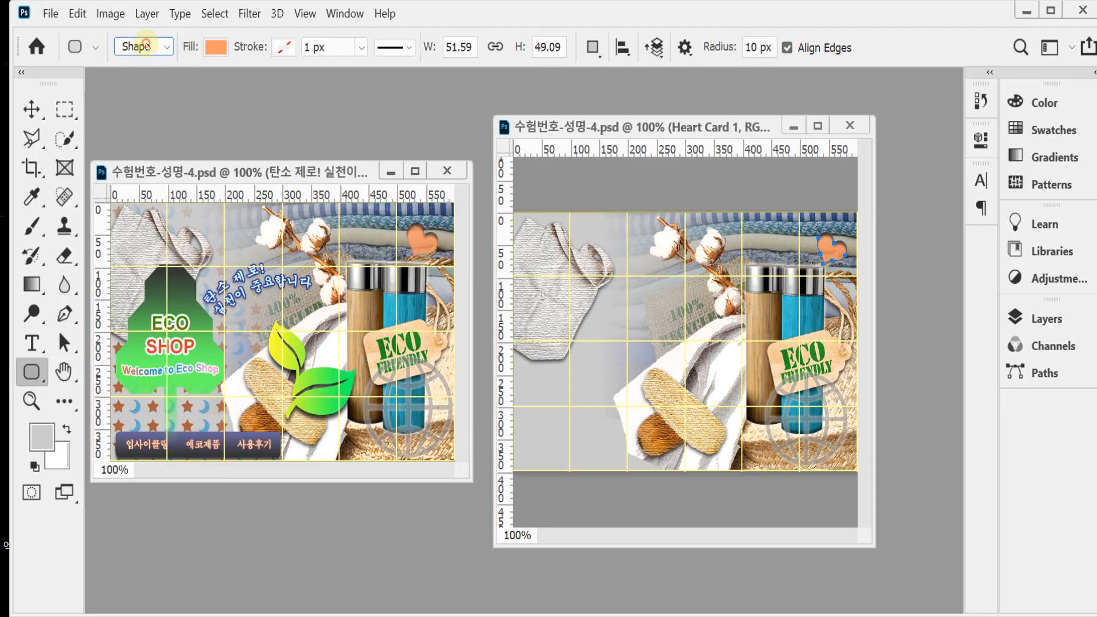
{"action": "left_click", "coordinate": [733, 48]}
{"action": "type", "text": "5"}
{"action": "key", "text": "Return"}
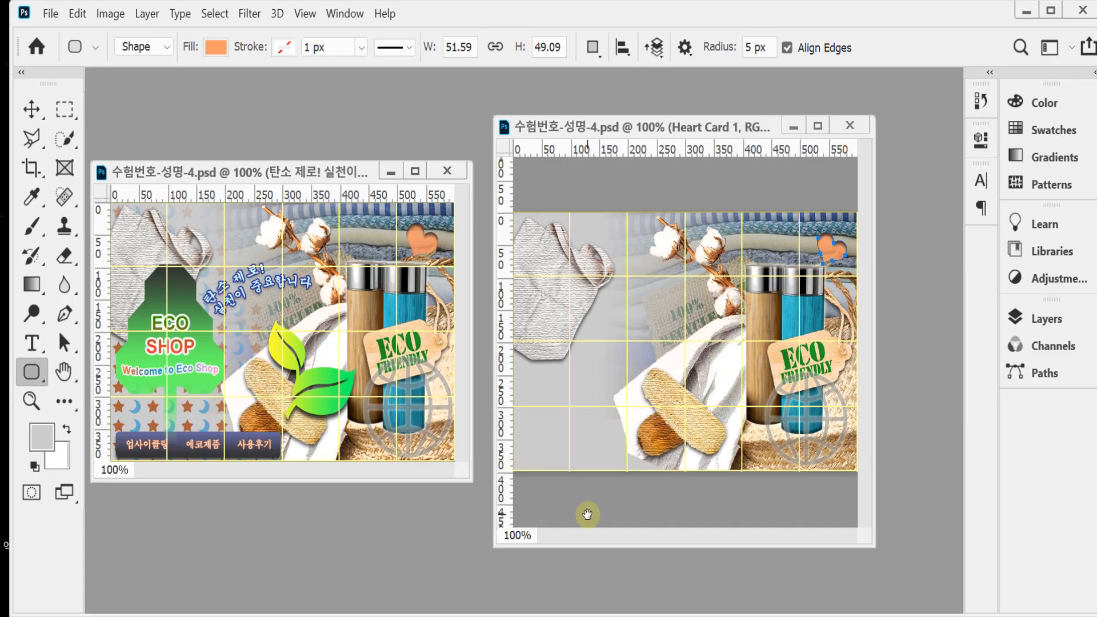
{"action": "left_click_drag", "start_coordinate": [517, 444], "coordinate": [661, 469]}
{"action": "left_click_drag", "start_coordinate": [662, 471], "coordinate": [684, 466]}
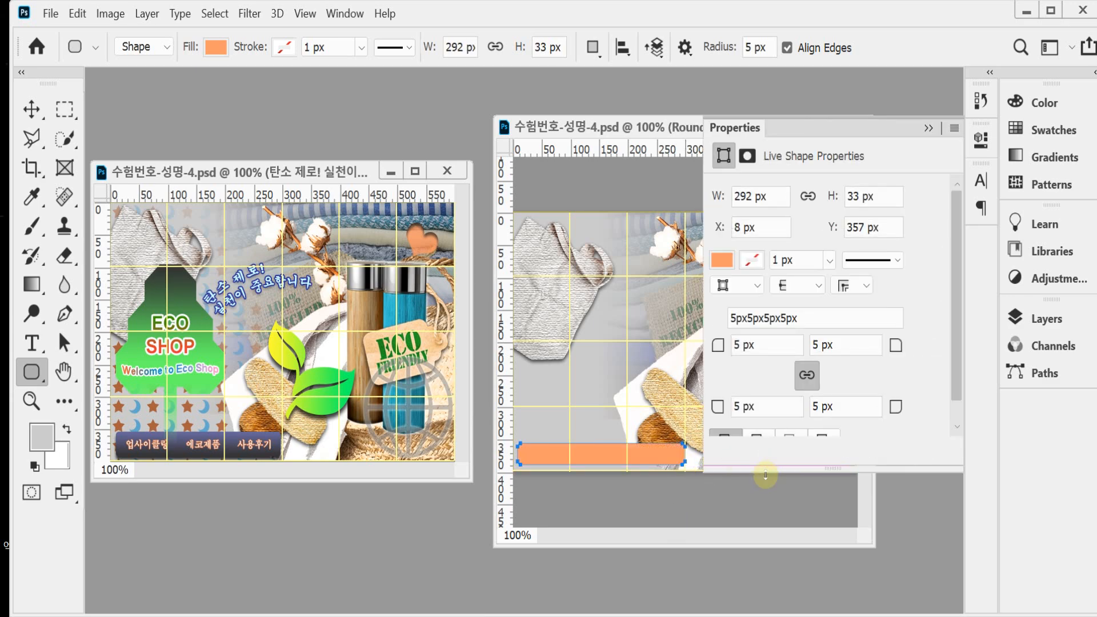
{"action": "left_click", "coordinate": [980, 140]}
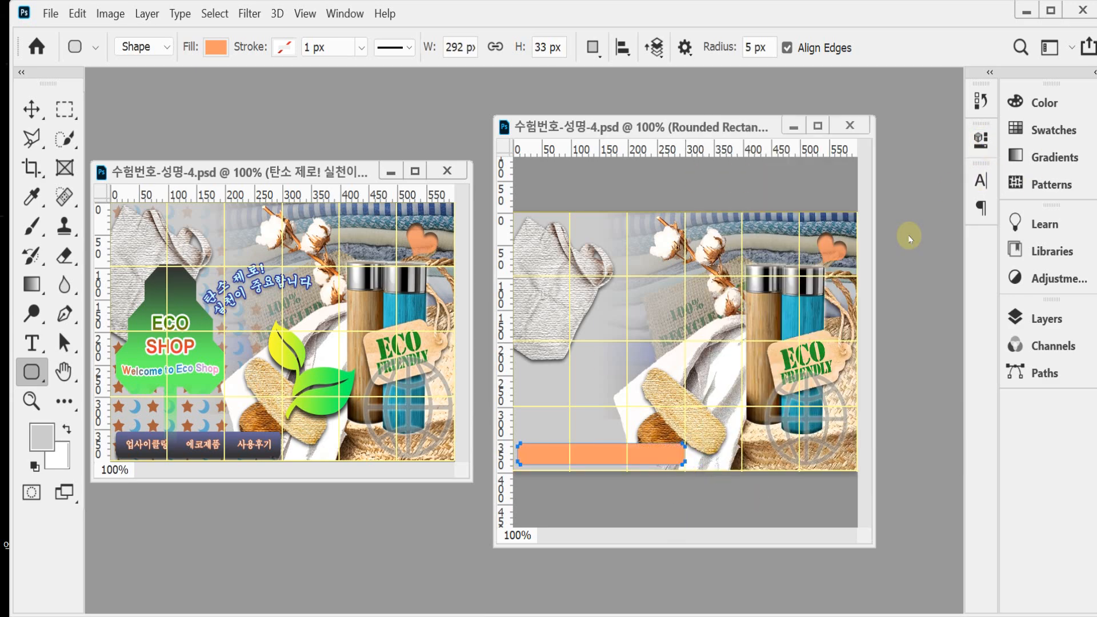
Step: Stretch the rounded rectangle bar upward to a height of 36 px and apply the transformation
{"action": "key", "text": "ctrl+t"}
{"action": "left_click_drag", "start_coordinate": [517, 443], "coordinate": [517, 441]}
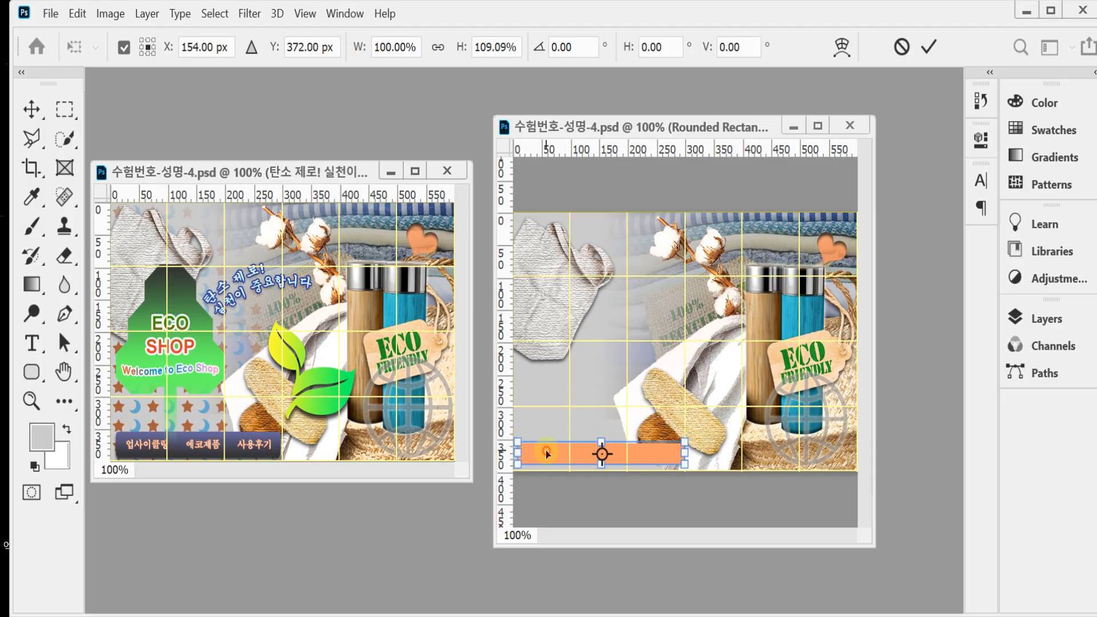
{"action": "left_click", "coordinate": [770, 467]}
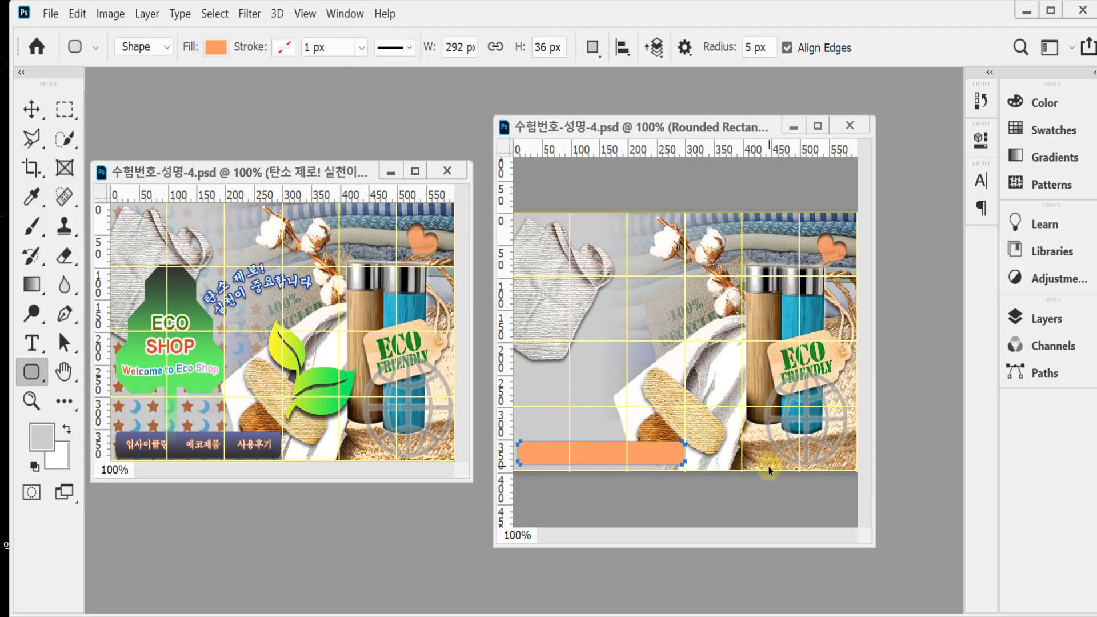
Step: Add a Gradient Overlay to the rounded rectangle bar and set the gradient's starting color stop to #333333
{"action": "left_click", "coordinate": [1060, 321]}
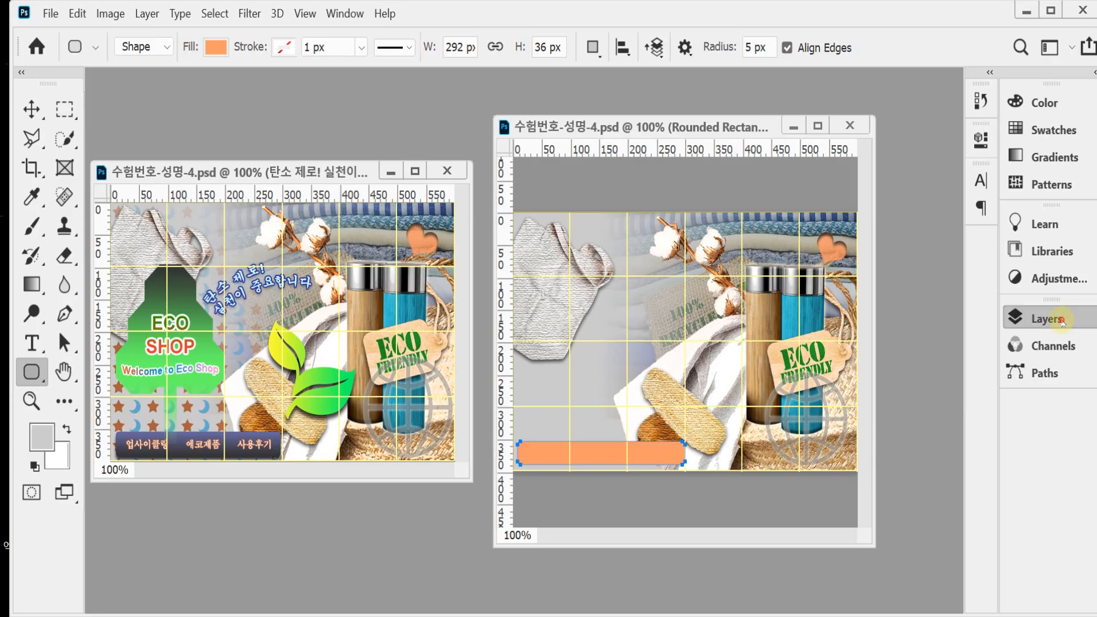
{"action": "left_click", "coordinate": [809, 575]}
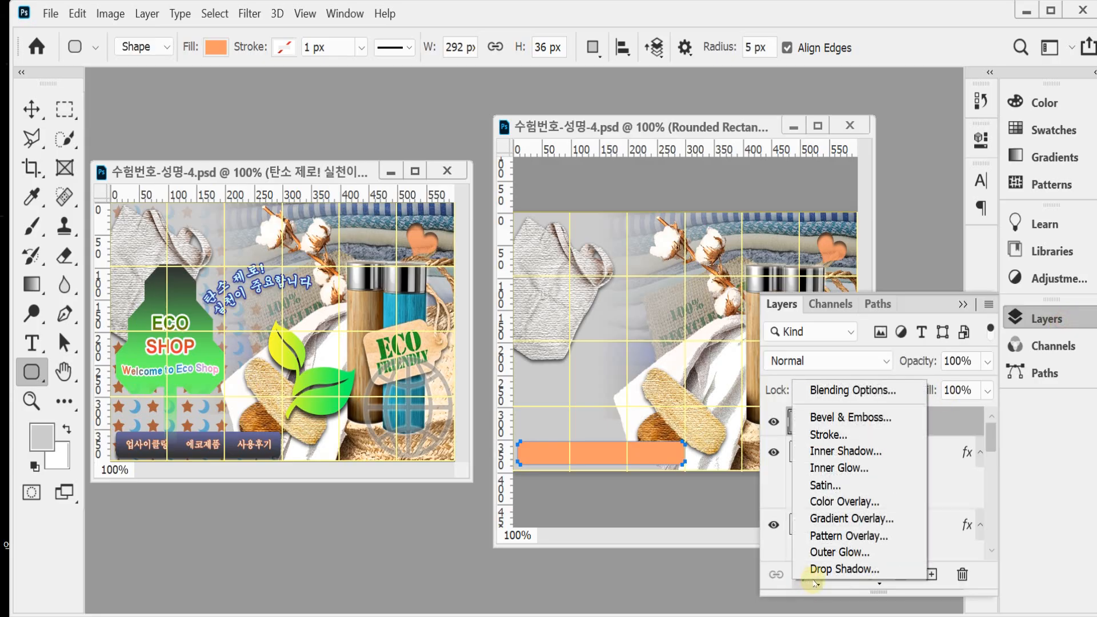
{"action": "left_click", "coordinate": [907, 517]}
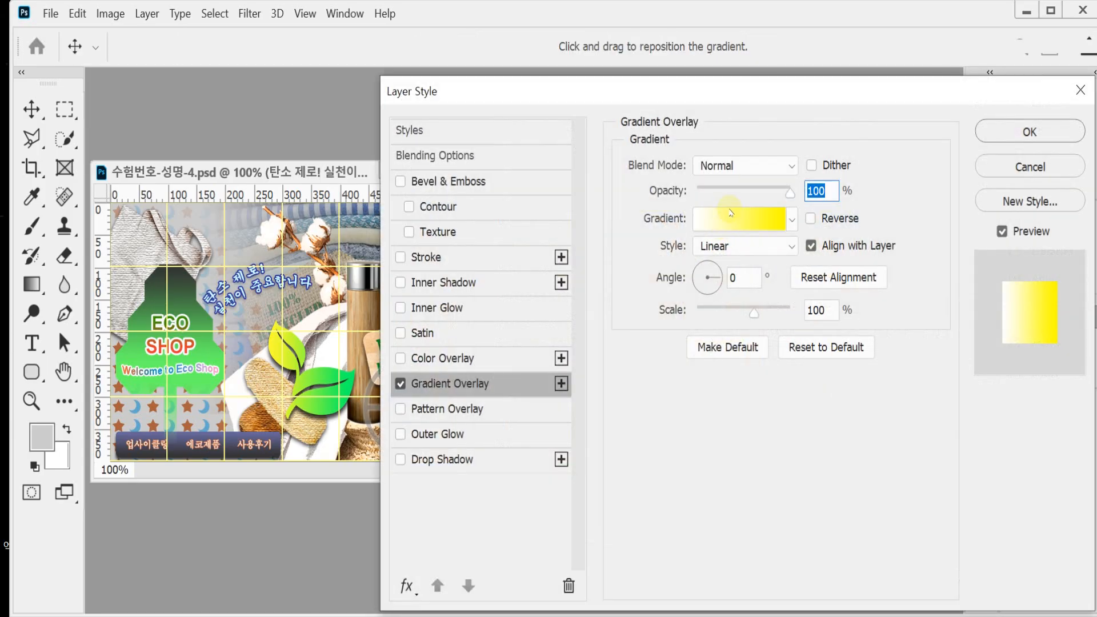
{"action": "left_click", "coordinate": [731, 212]}
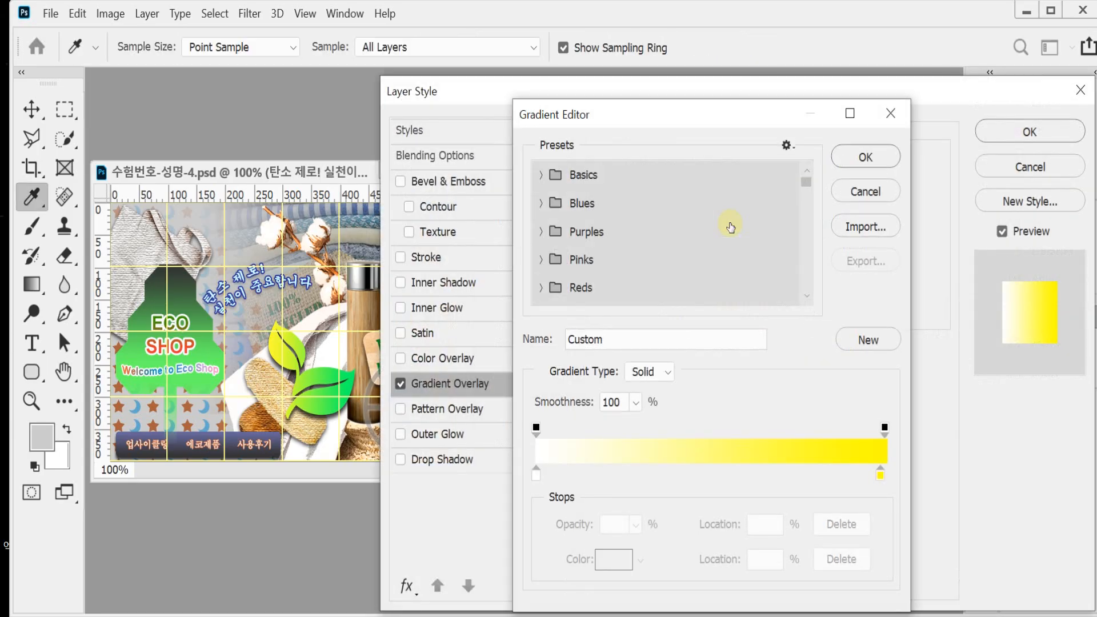
{"action": "double_click", "coordinate": [537, 473]}
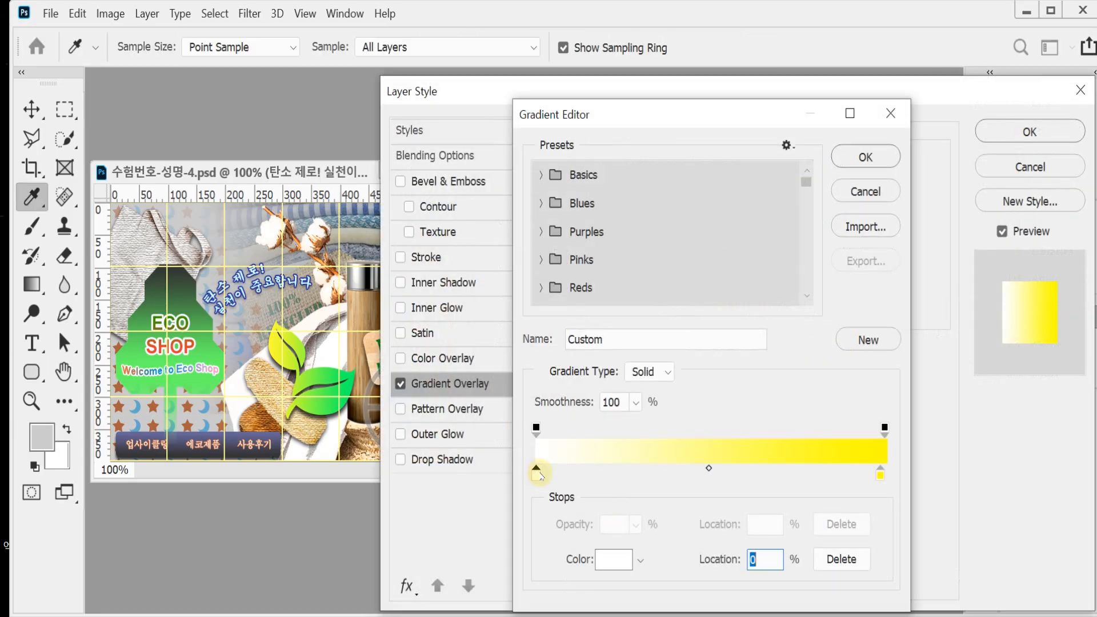
{"action": "type", "text": "333333"}
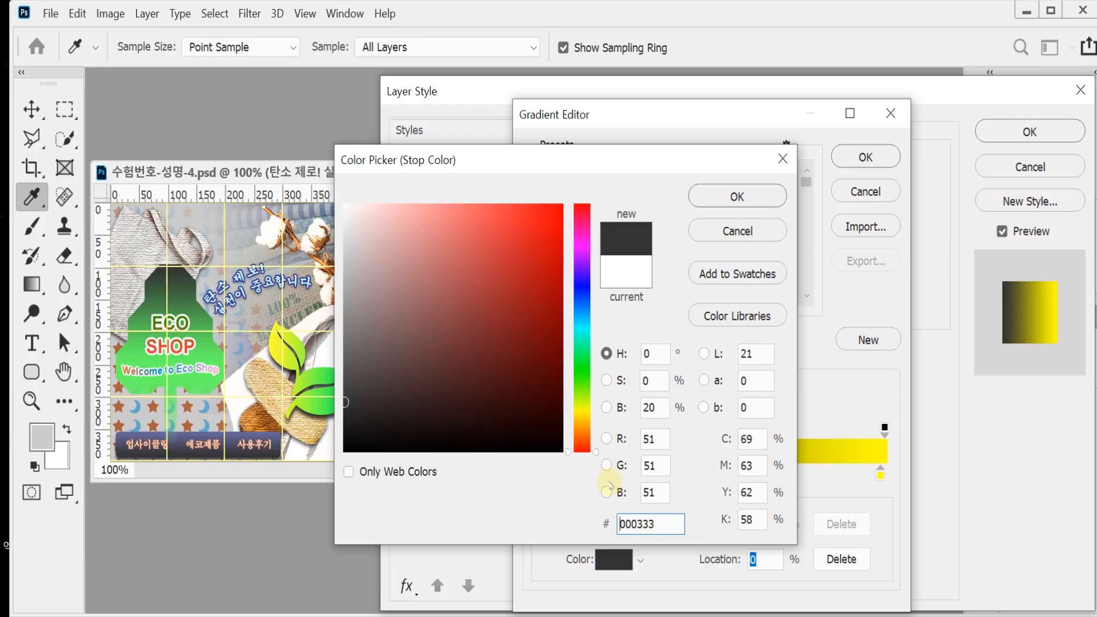
{"action": "key", "text": "Return"}
Step: Set the gradient's end color stop to #666699 at the 100% location and the overlay angle to 90°
{"action": "double_click", "coordinate": [880, 474]}
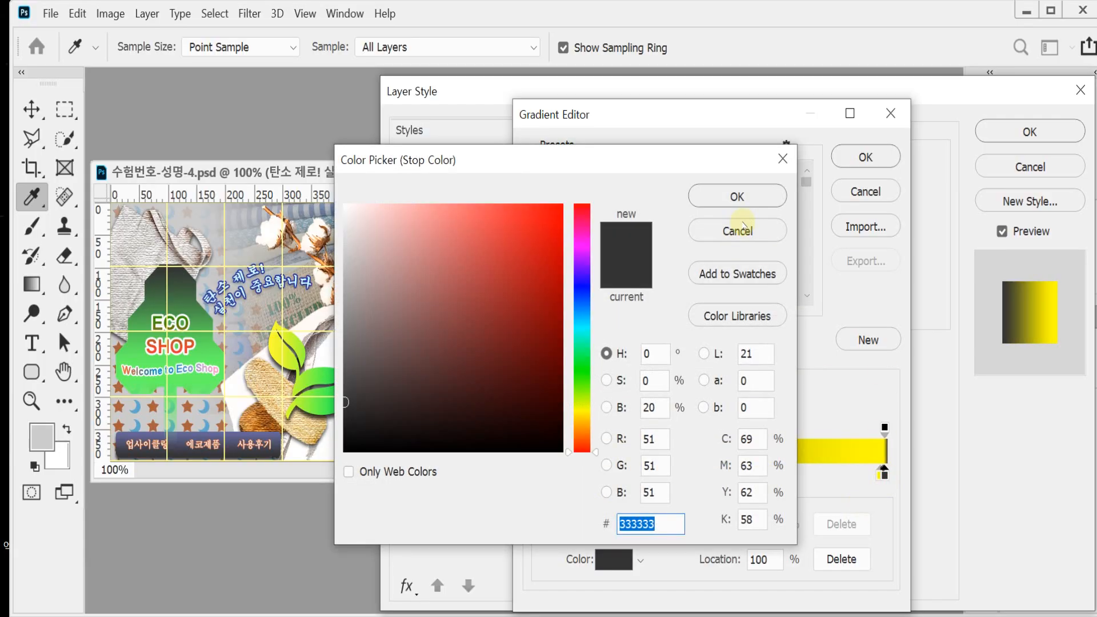
{"action": "type", "text": "666699"}
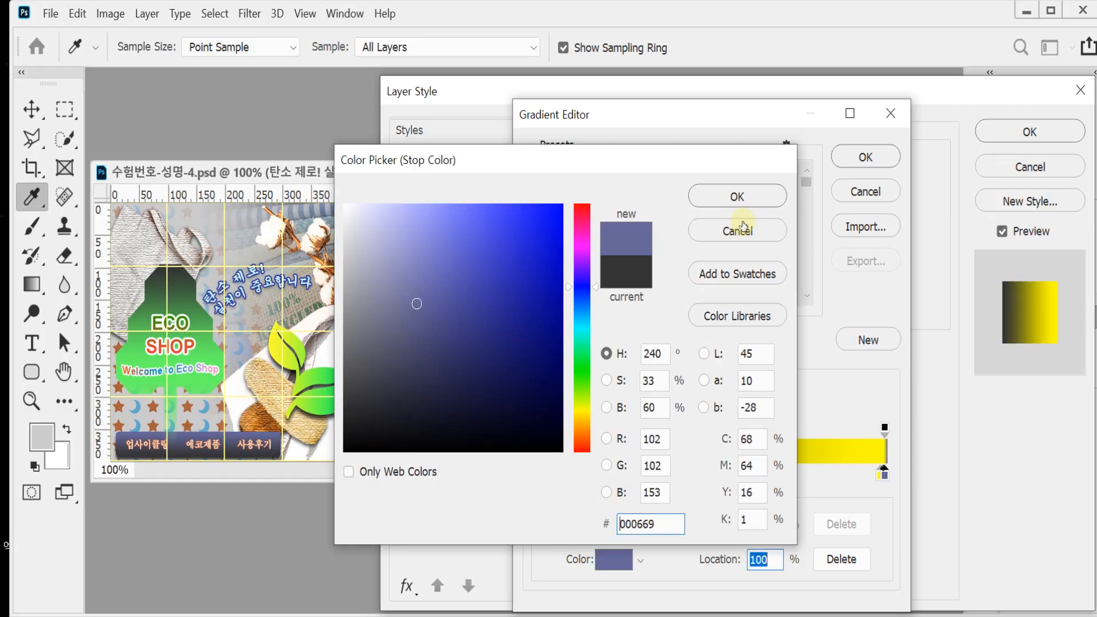
{"action": "key", "text": "Return"}
{"action": "left_click_drag", "start_coordinate": [879, 476], "coordinate": [884, 535]}
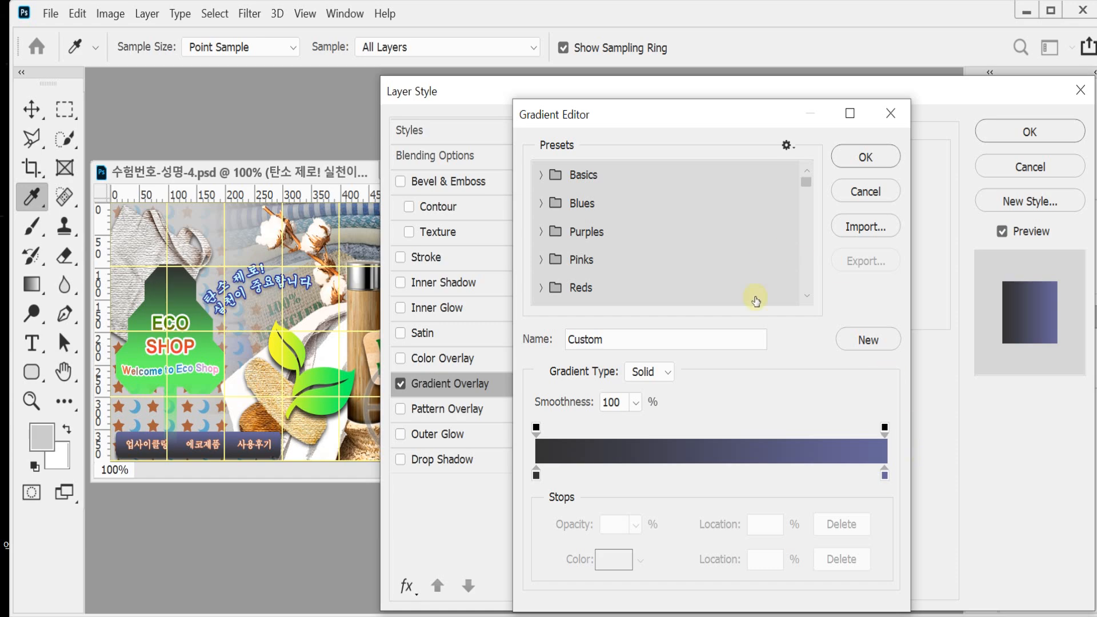
{"action": "left_click", "coordinate": [860, 157]}
{"action": "left_click_drag", "start_coordinate": [744, 284], "coordinate": [707, 280]}
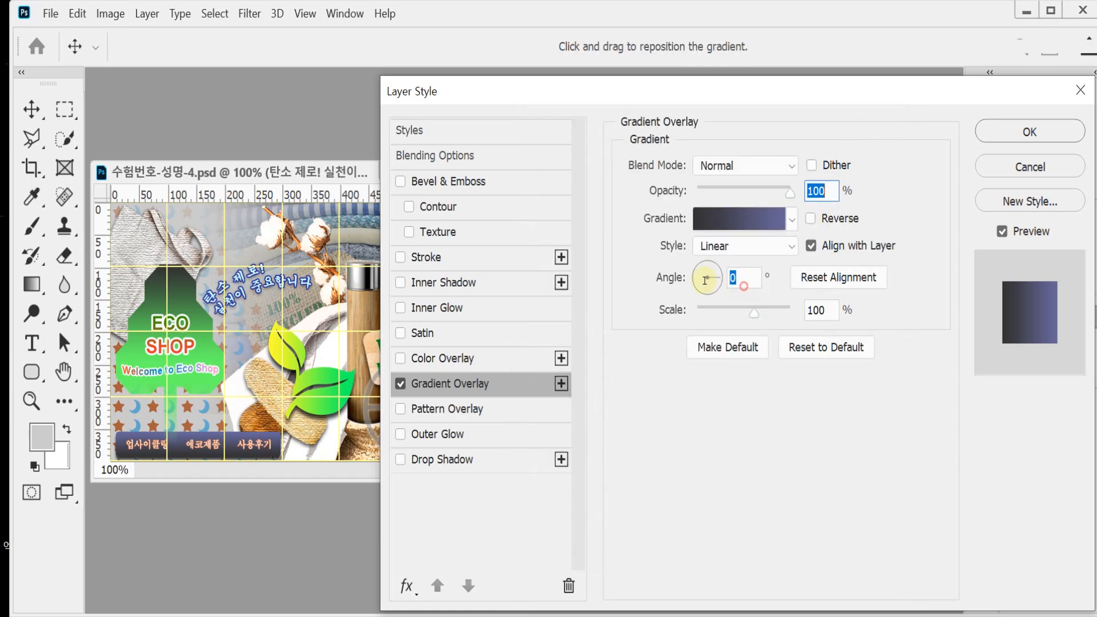
{"action": "type", "text": "90"}
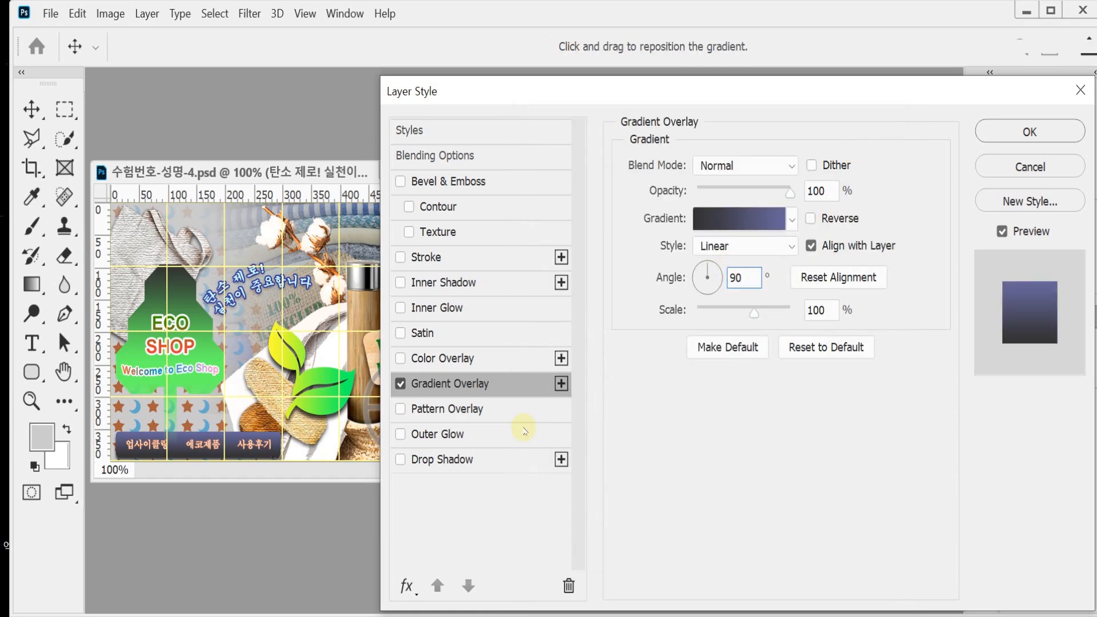
Step: Add a Drop Shadow with a distance of 5 px and a size of 5 px to the bar and apply the layer styles
{"action": "left_click", "coordinate": [451, 460]}
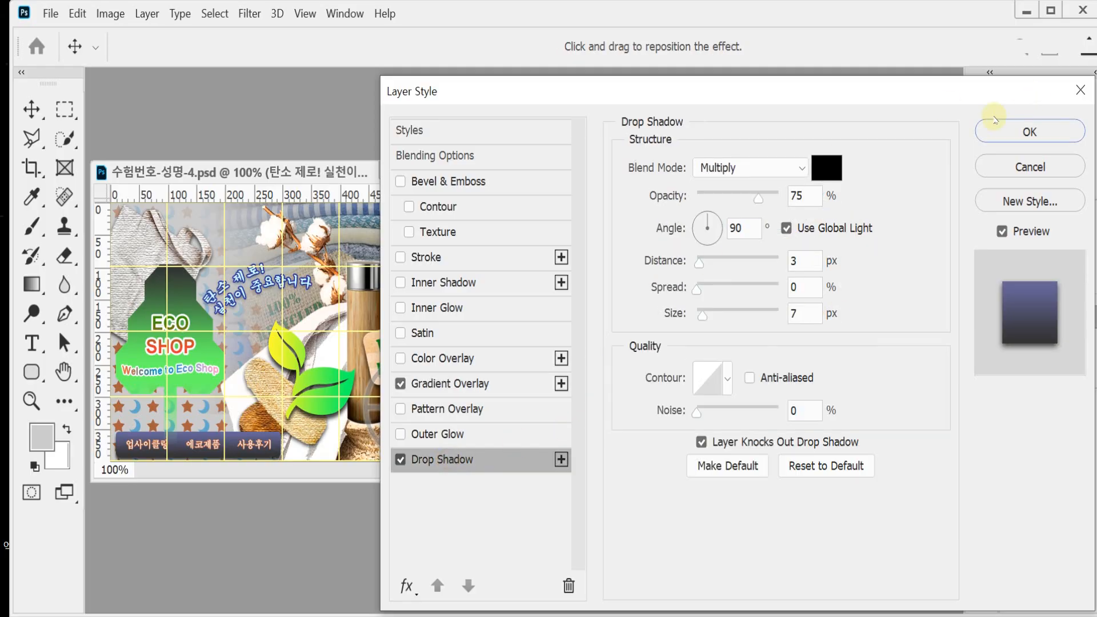
{"action": "left_click", "coordinate": [802, 263]}
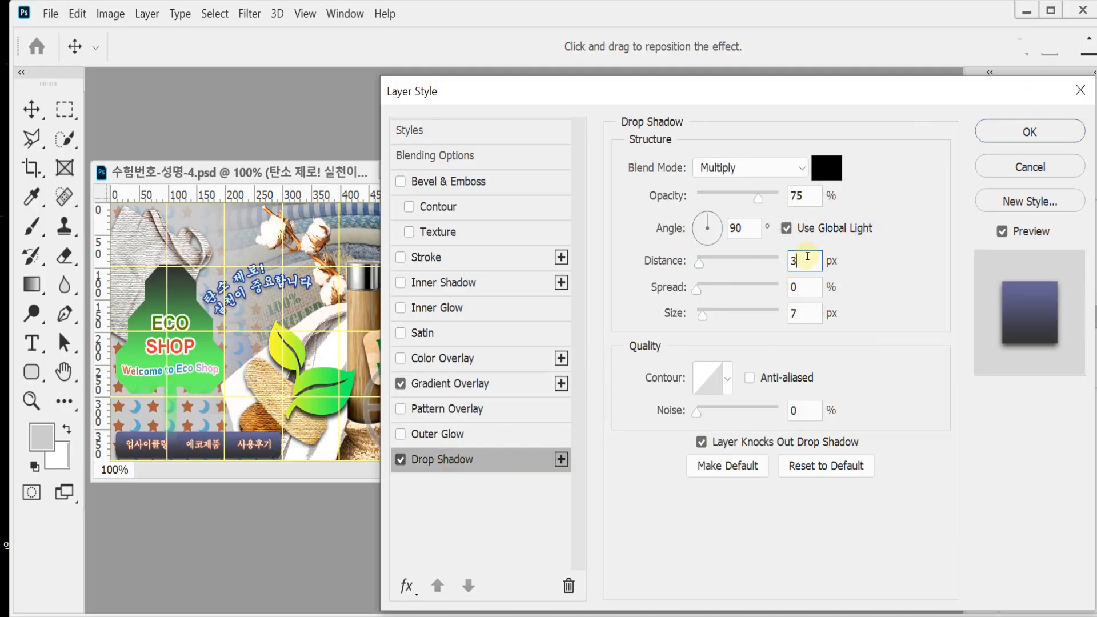
{"action": "key", "text": "BackSpace"}
{"action": "type", "text": "5"}
{"action": "double_click", "coordinate": [798, 313]}
{"action": "type", "text": "5"}
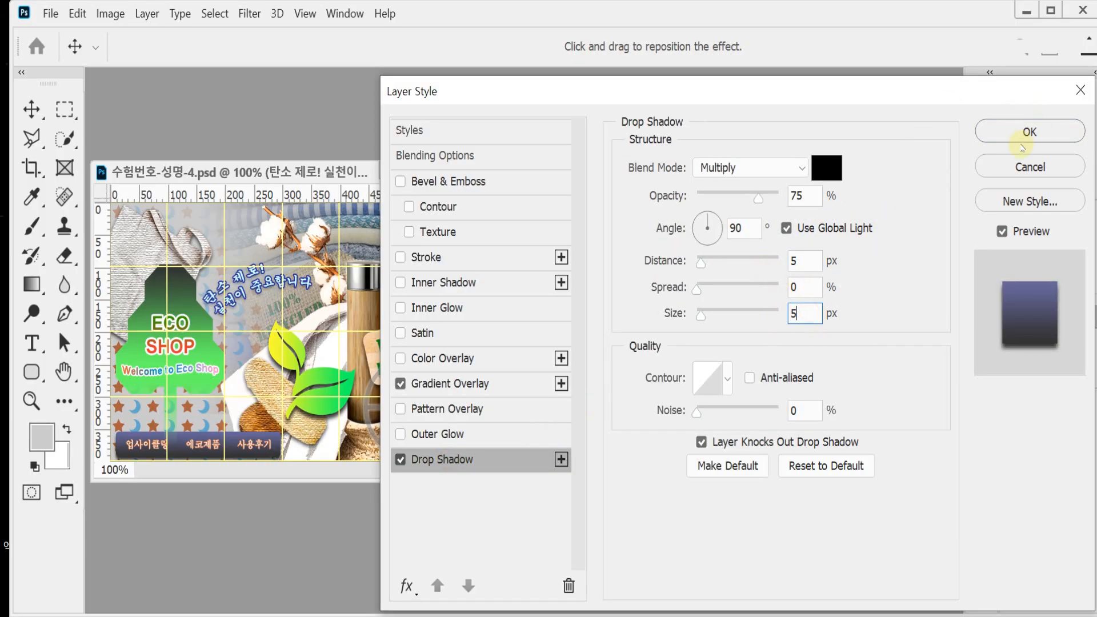
{"action": "left_click", "coordinate": [1022, 132]}
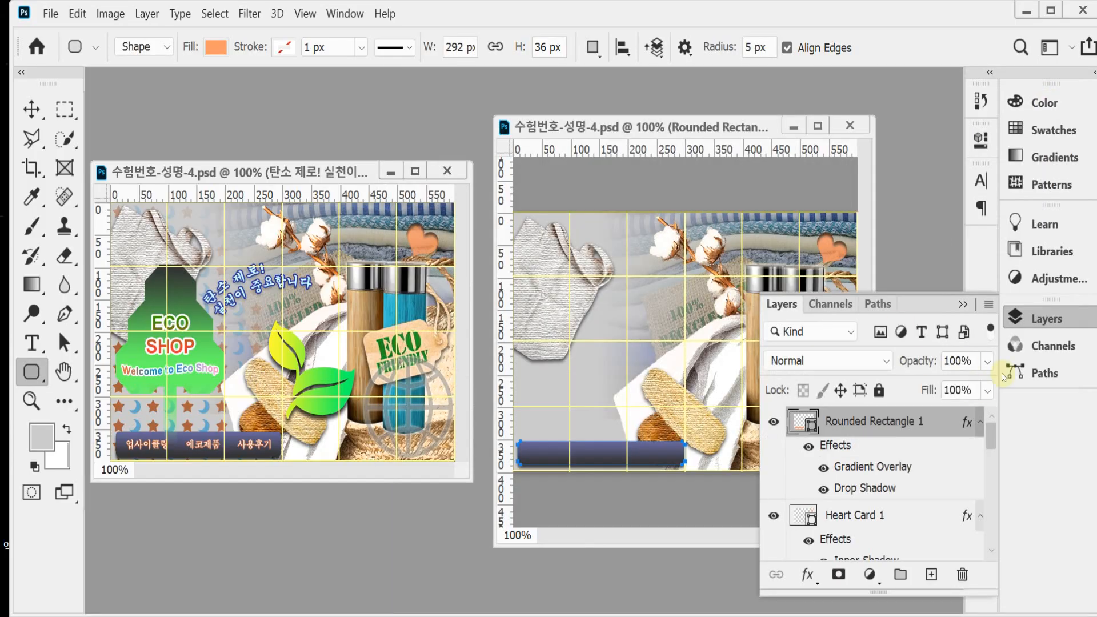
{"action": "left_click", "coordinate": [1037, 323]}
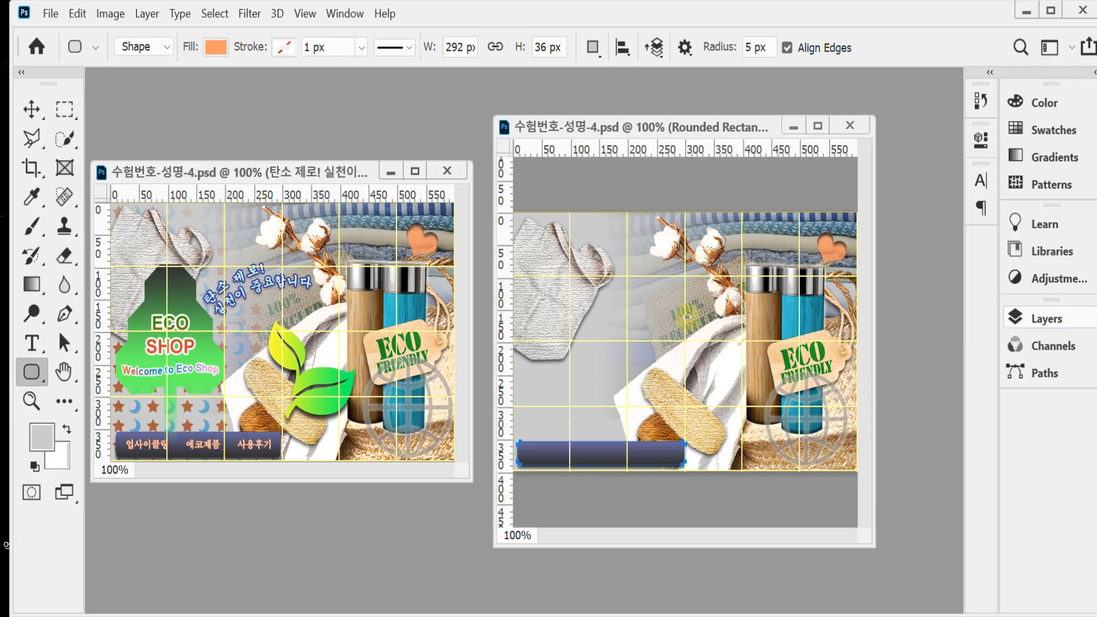
Step: Choose the Pen tool and arrange the reference and working documents side by side at 300%, both enlarged around the leaf area
{"action": "left_click", "coordinate": [63, 316]}
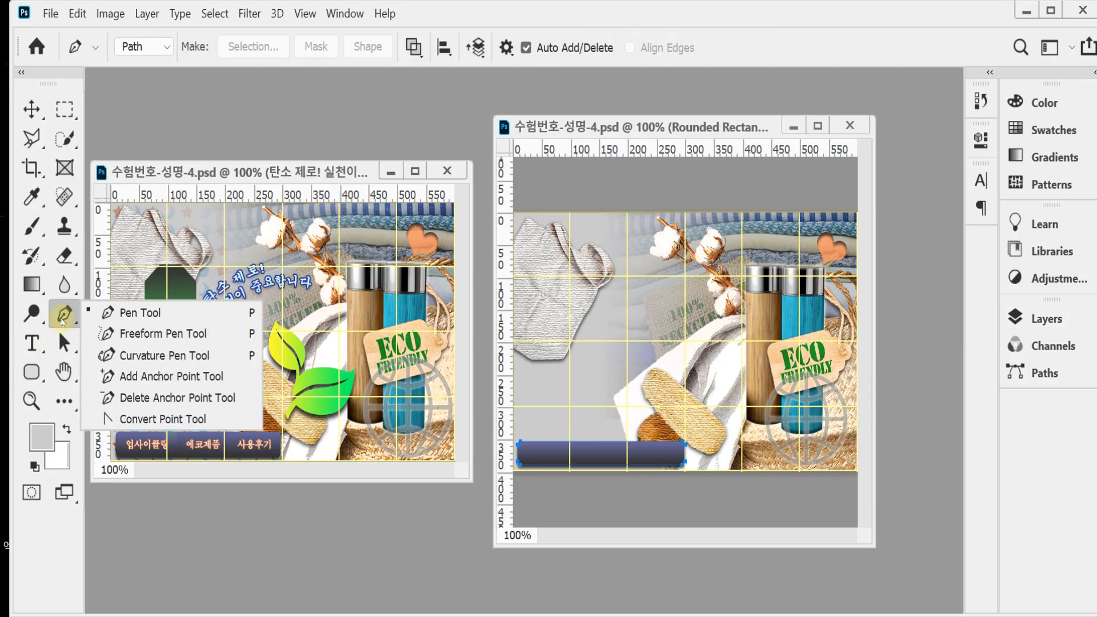
{"action": "left_click", "coordinate": [128, 312]}
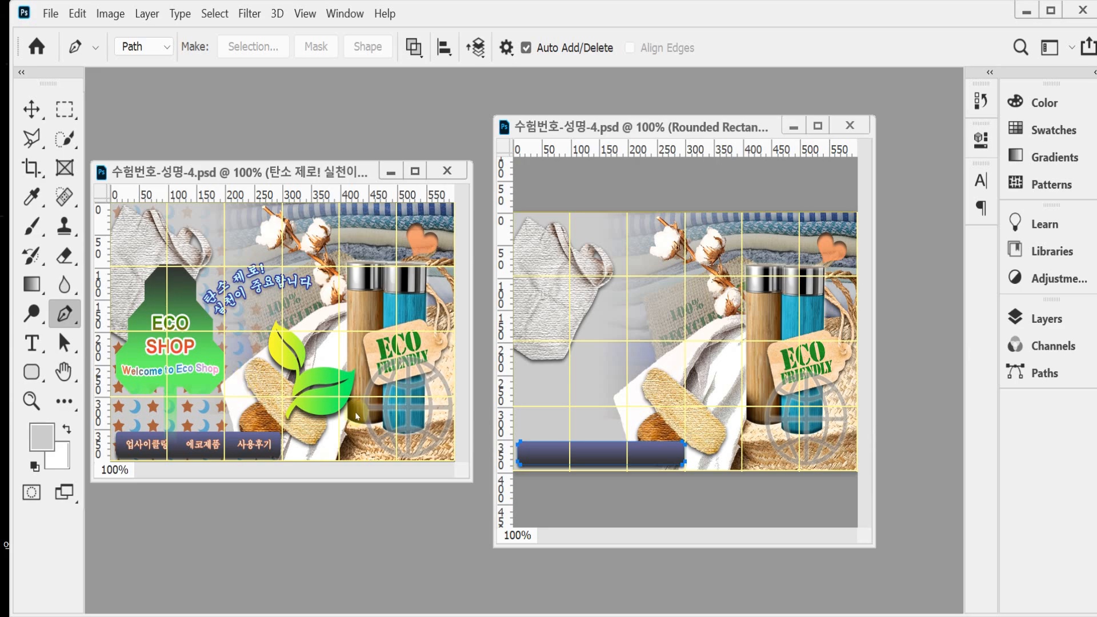
{"action": "scroll", "coordinate": [331, 402], "scroll_direction": "up", "scroll_amount": 3}
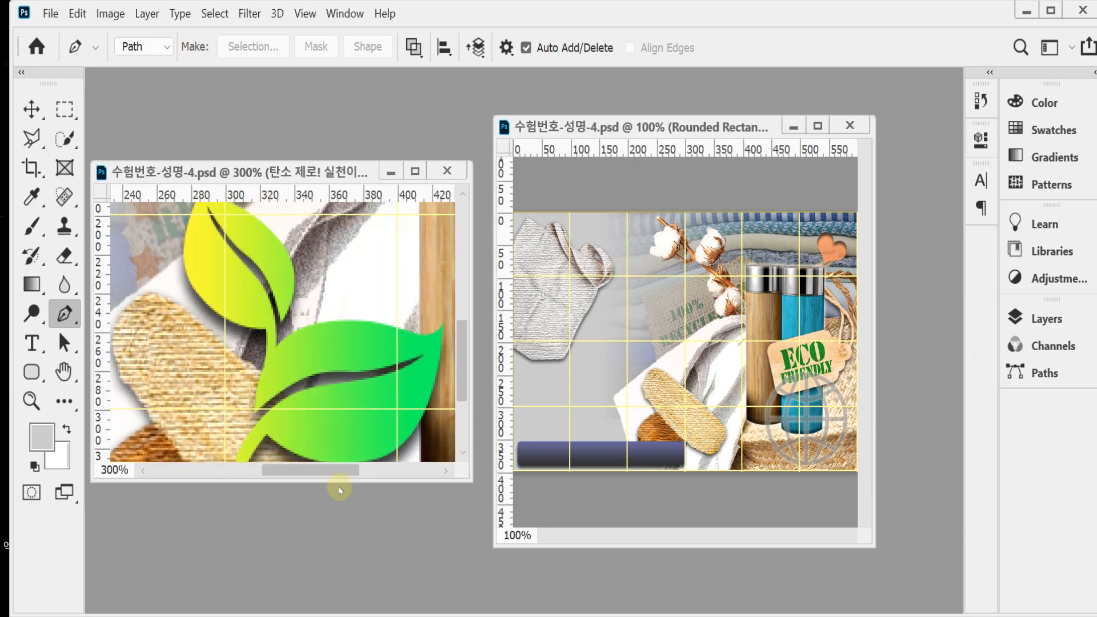
{"action": "left_click_drag", "start_coordinate": [337, 481], "coordinate": [349, 589]}
{"action": "left_click_drag", "start_coordinate": [324, 161], "coordinate": [326, 85]}
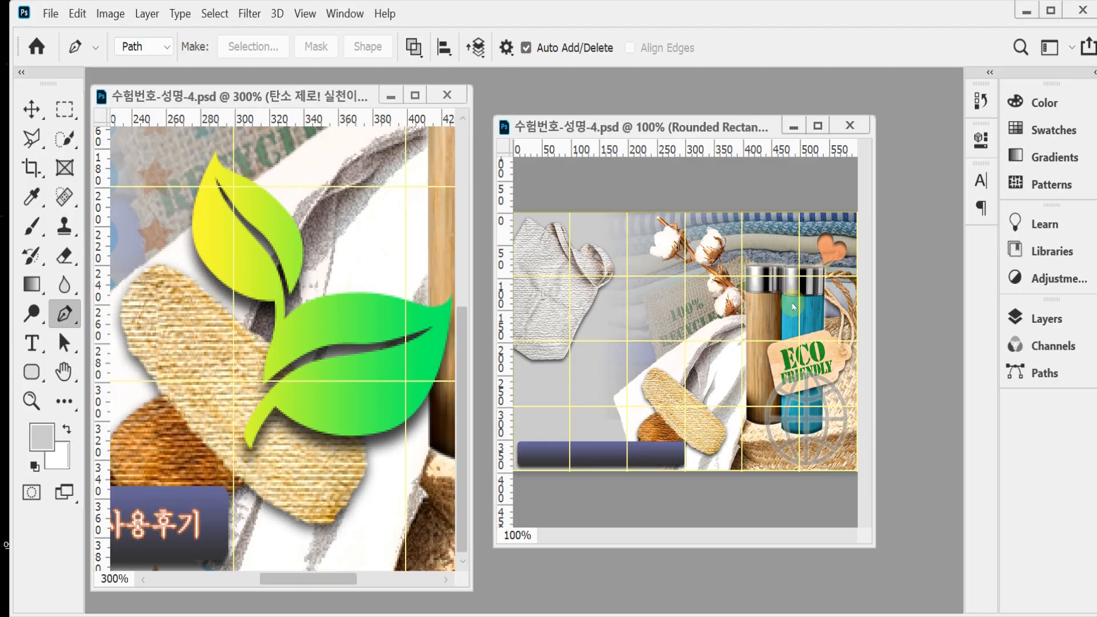
{"action": "left_click", "coordinate": [784, 370], "text": "ctrl"}
{"action": "left_click", "coordinate": [784, 370], "text": "ctrl"}
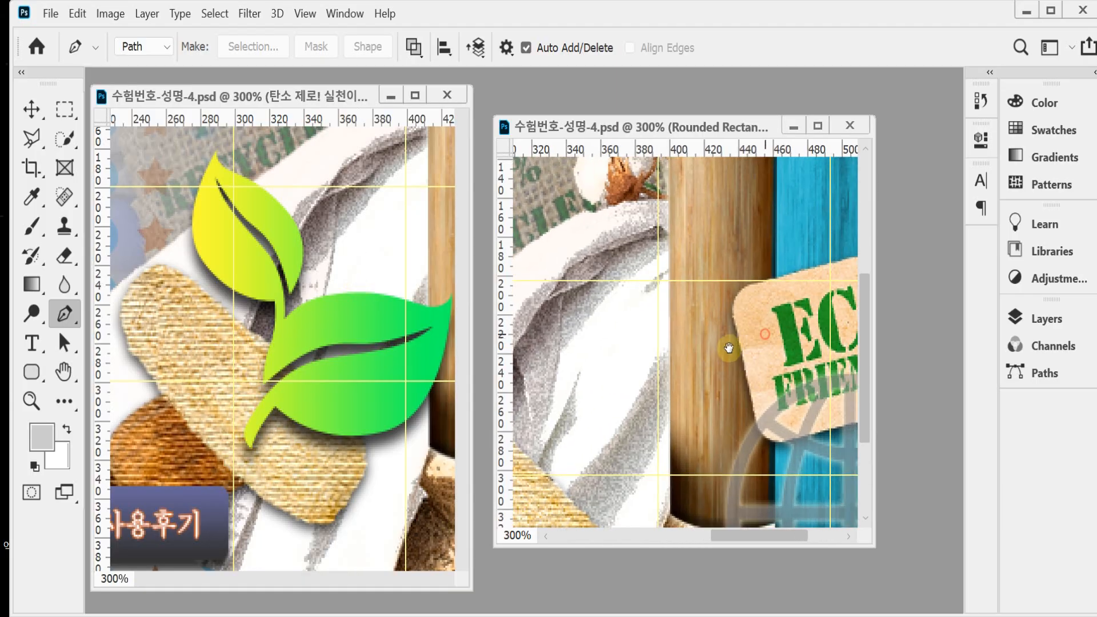
{"action": "left_click_drag", "start_coordinate": [602, 132], "coordinate": [583, 99]}
{"action": "left_click_drag", "start_coordinate": [720, 513], "coordinate": [719, 581]}
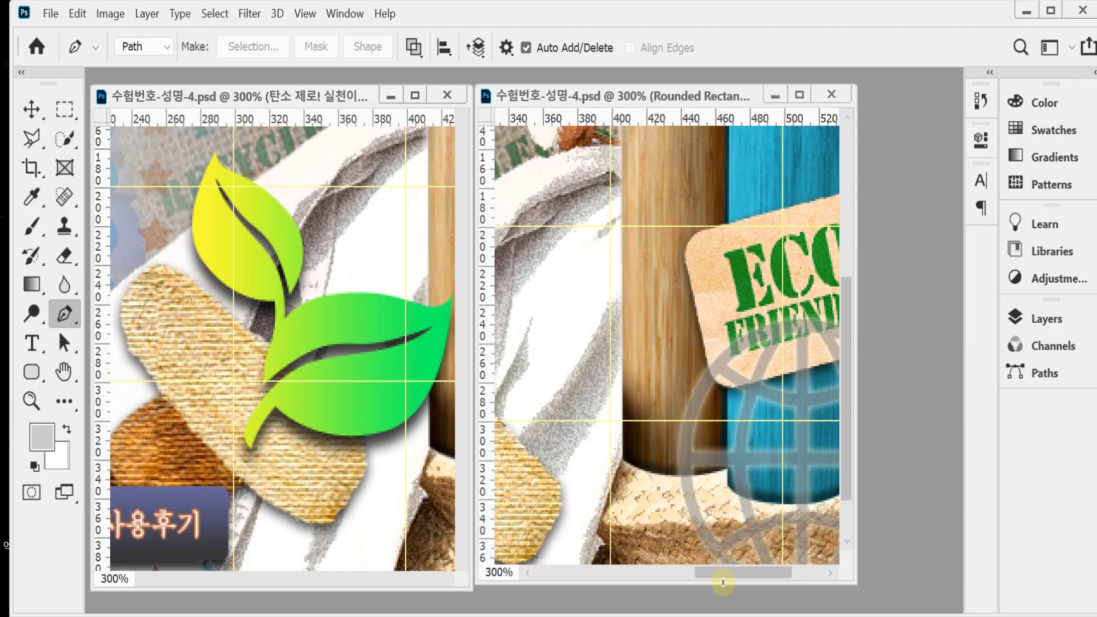
{"action": "left_click_drag", "start_coordinate": [761, 389], "coordinate": [794, 382]}
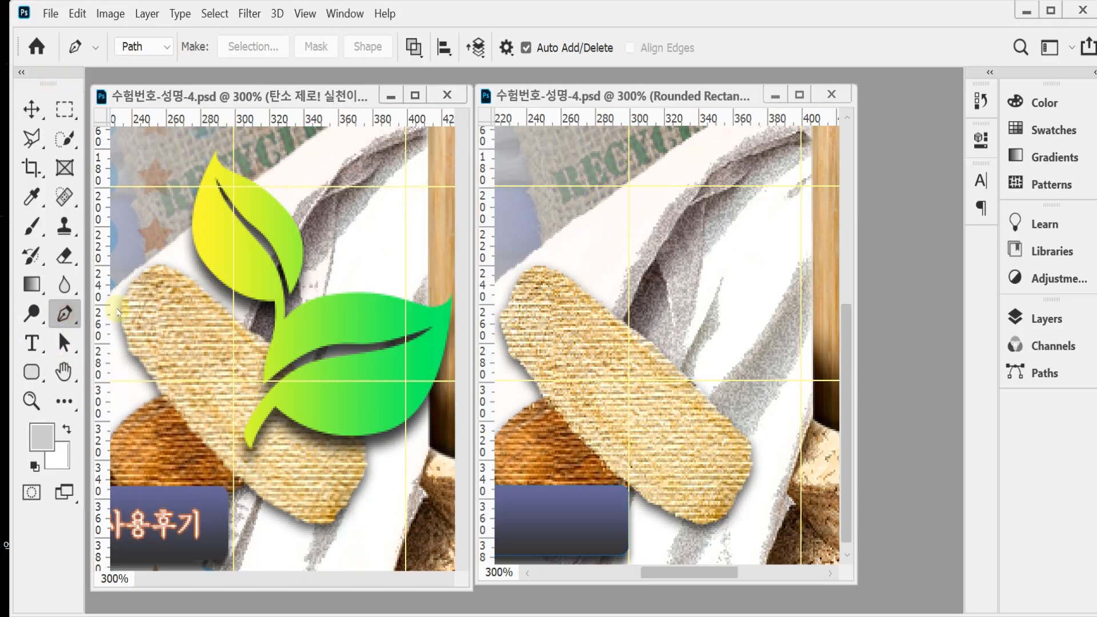
Step: Set the Pen tool to Shape mode with a pale green fill
{"action": "left_click", "coordinate": [166, 50]}
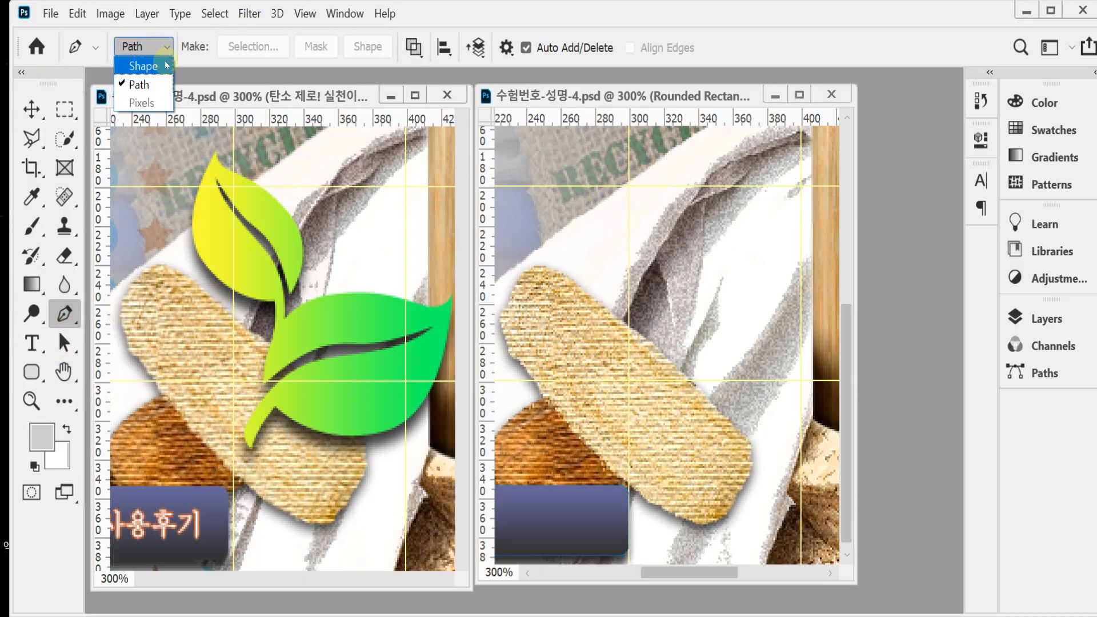
{"action": "left_click", "coordinate": [165, 65]}
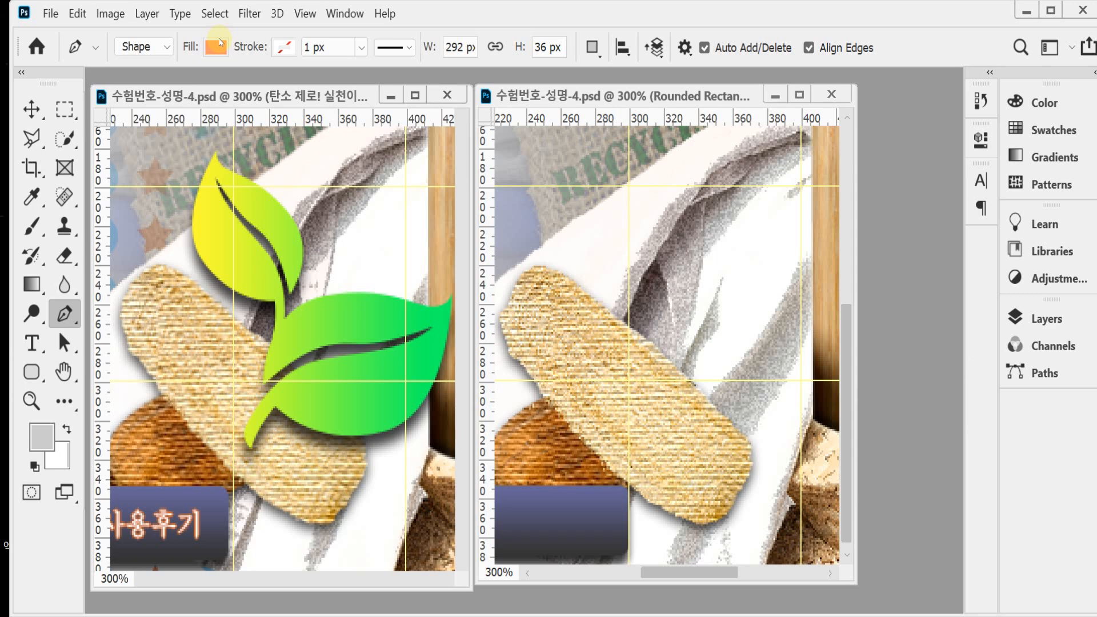
{"action": "left_click", "coordinate": [221, 42]}
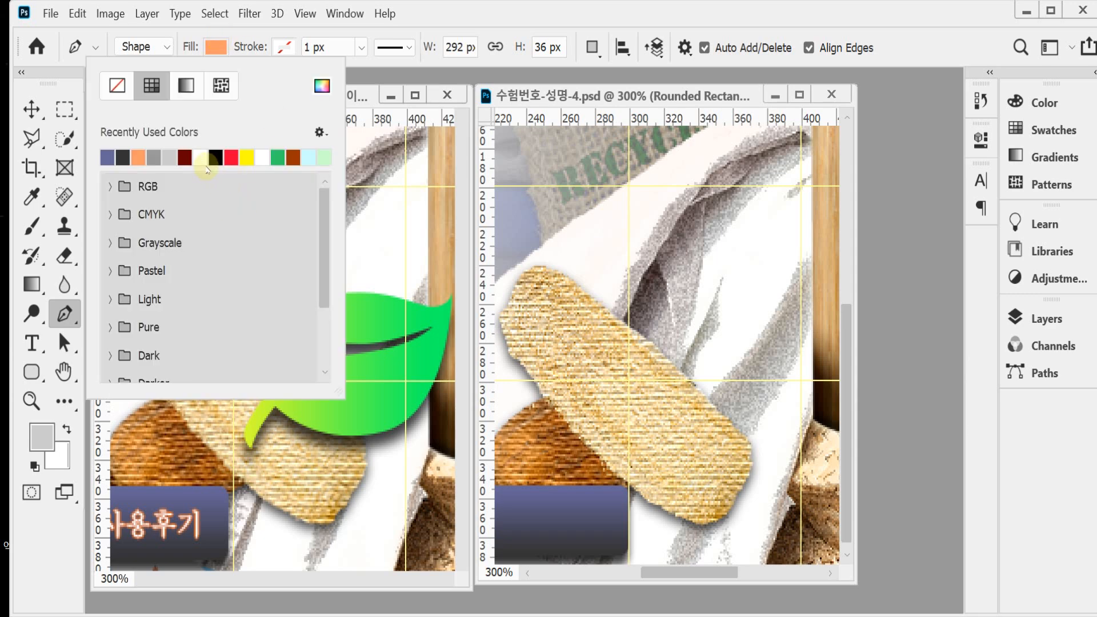
{"action": "left_click", "coordinate": [246, 154]}
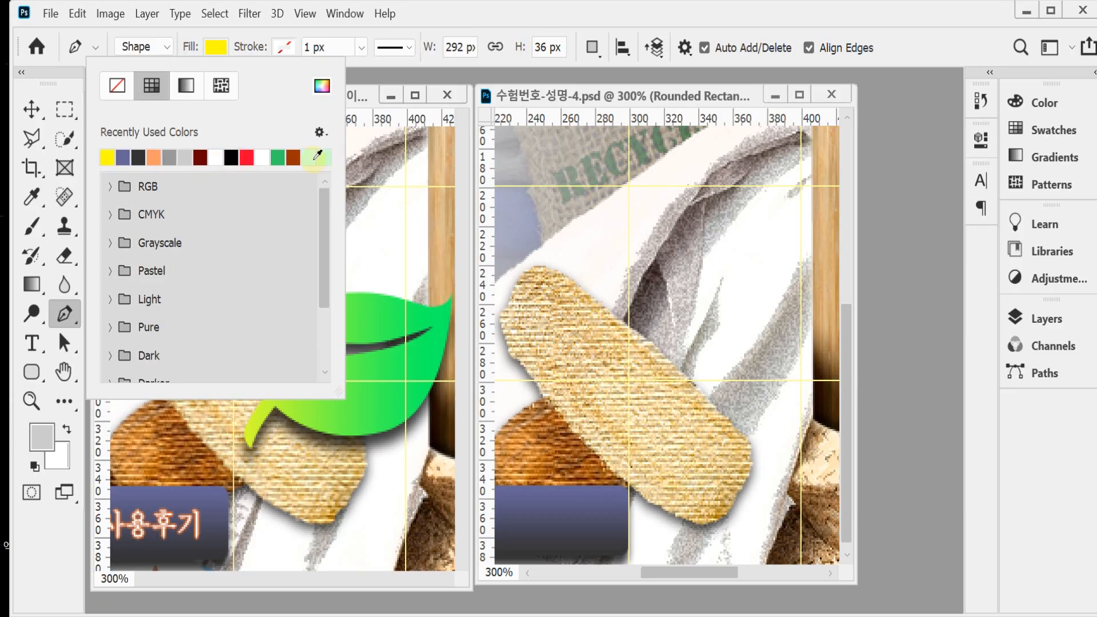
{"action": "left_click", "coordinate": [326, 154]}
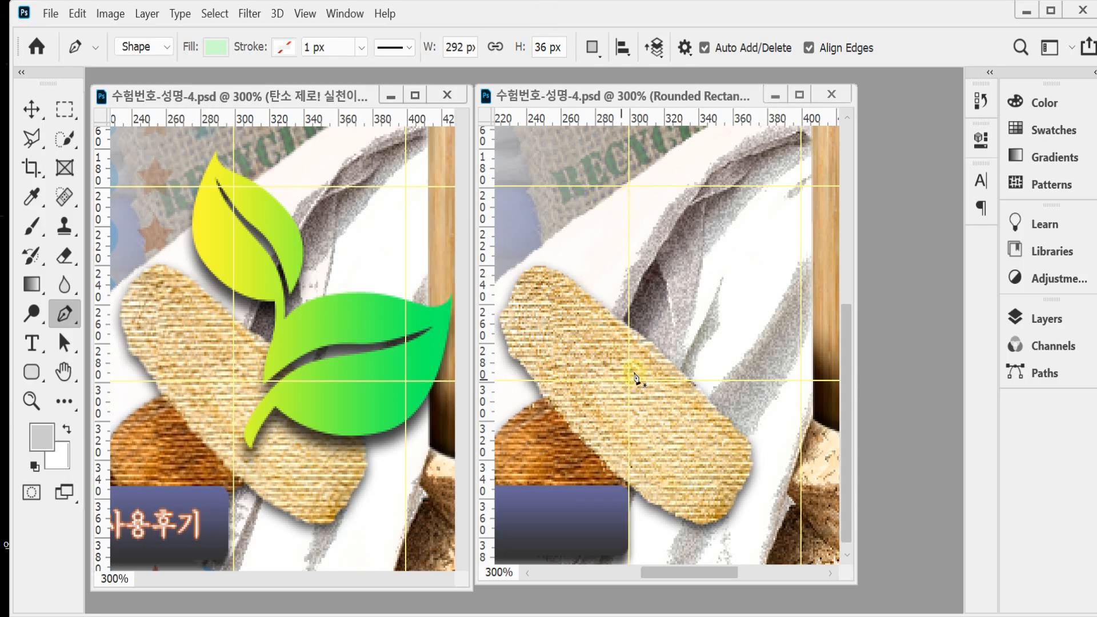
Step: Draw the large leaf's curved upper edge over the woven sole, from its base to the pointed tip, about 116 px wide
{"action": "left_click_drag", "start_coordinate": [680, 380], "coordinate": [652, 394]}
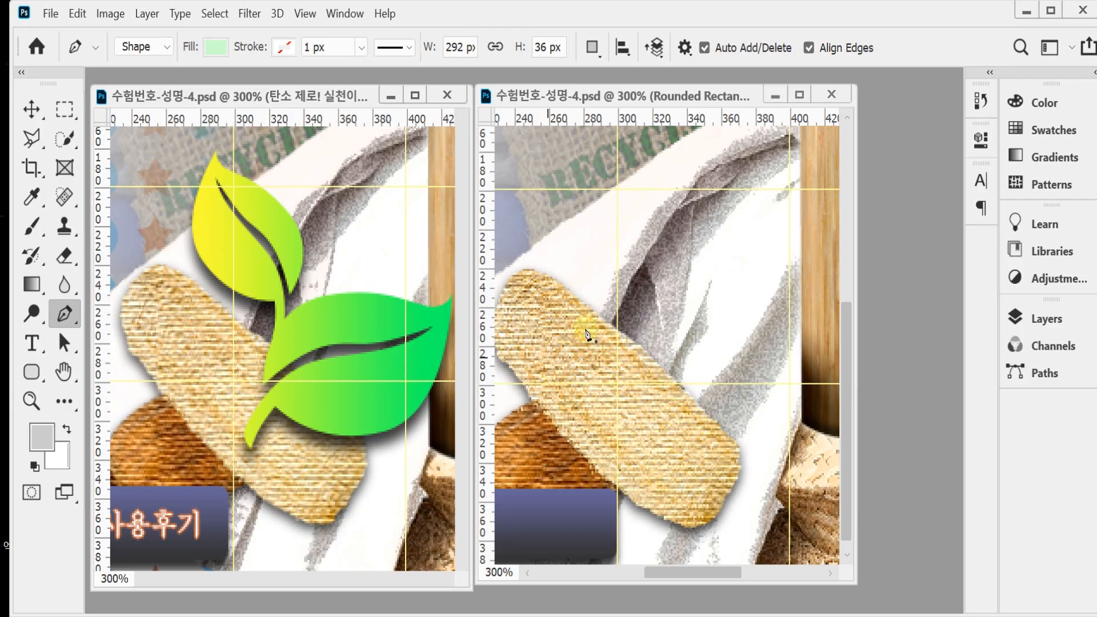
{"action": "left_click", "coordinate": [636, 397]}
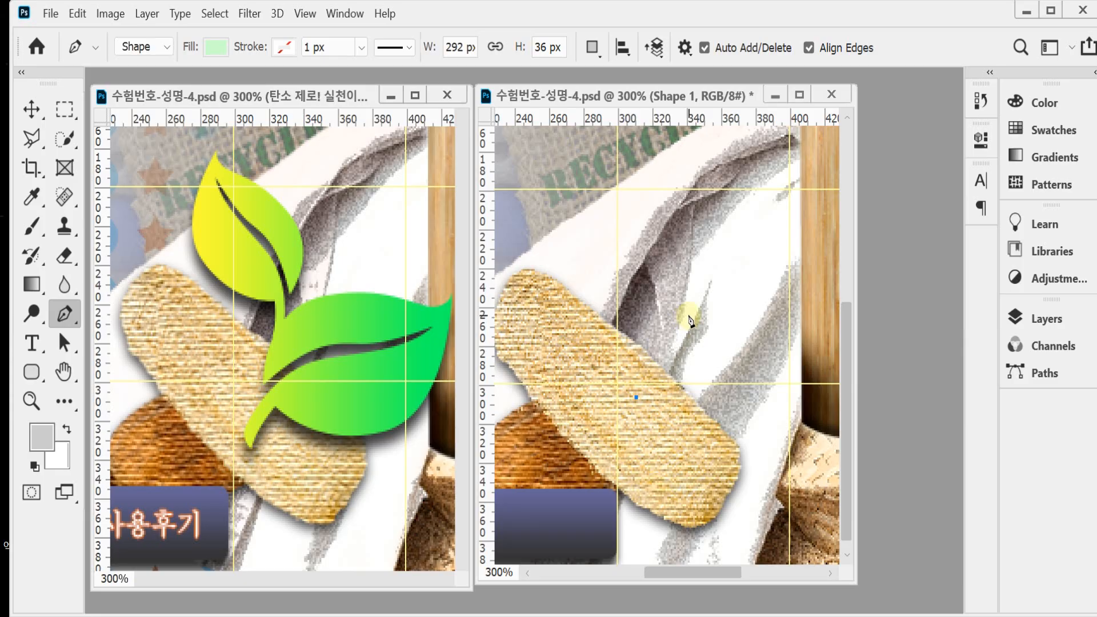
{"action": "left_click_drag", "start_coordinate": [688, 314], "coordinate": [733, 299]}
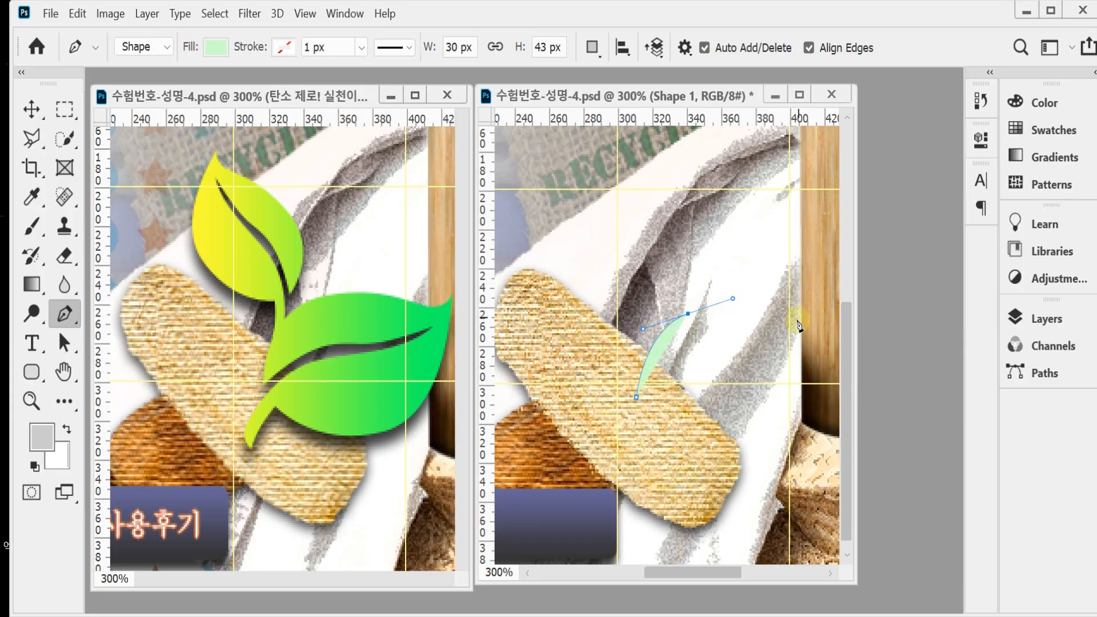
{"action": "left_click_drag", "start_coordinate": [803, 319], "coordinate": [827, 331]}
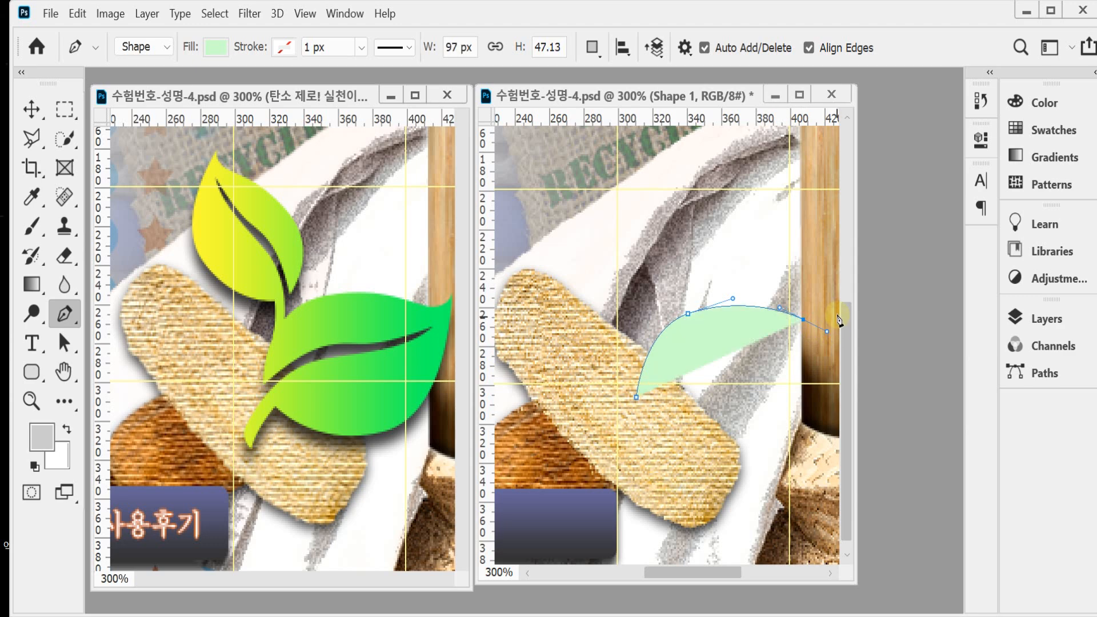
{"action": "left_click", "coordinate": [836, 311]}
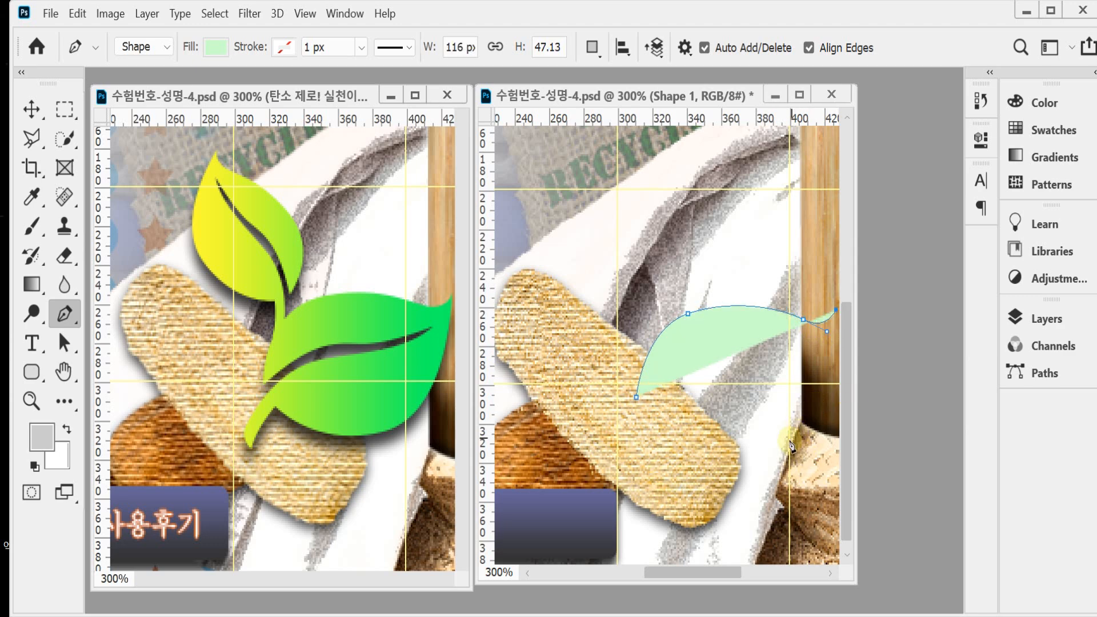
Step: Draw the large leaf's rounded lower edge back to its base and adjust the curve handles to a height of about 81 px
{"action": "left_click_drag", "start_coordinate": [788, 433], "coordinate": [745, 451]}
{"action": "left_click_drag", "start_coordinate": [645, 436], "coordinate": [627, 417]}
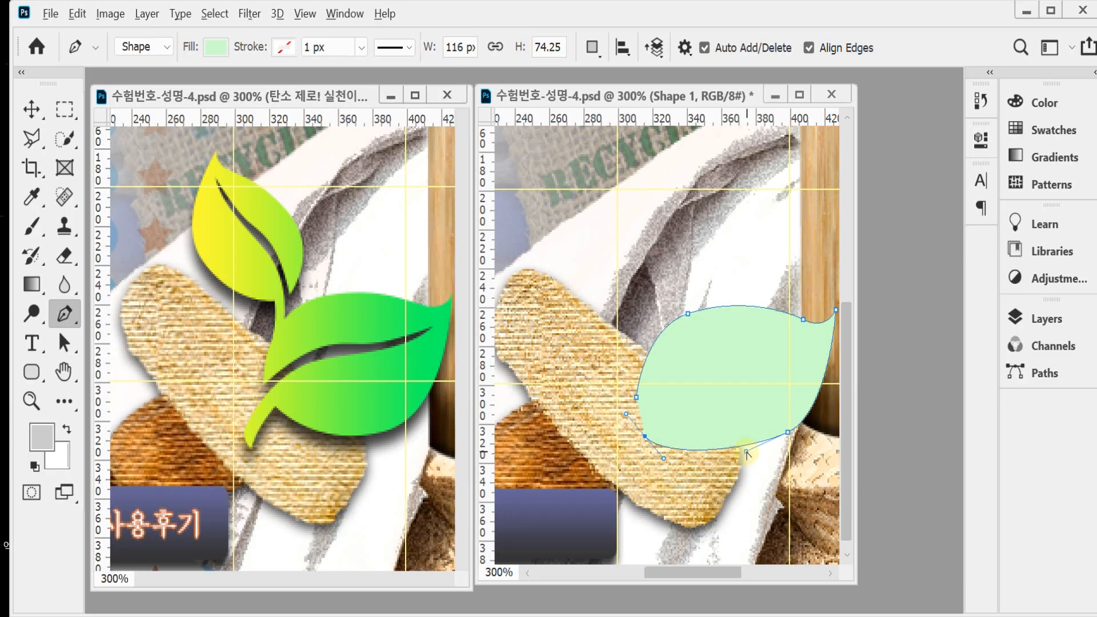
{"action": "left_click_drag", "start_coordinate": [747, 453], "coordinate": [726, 485]}
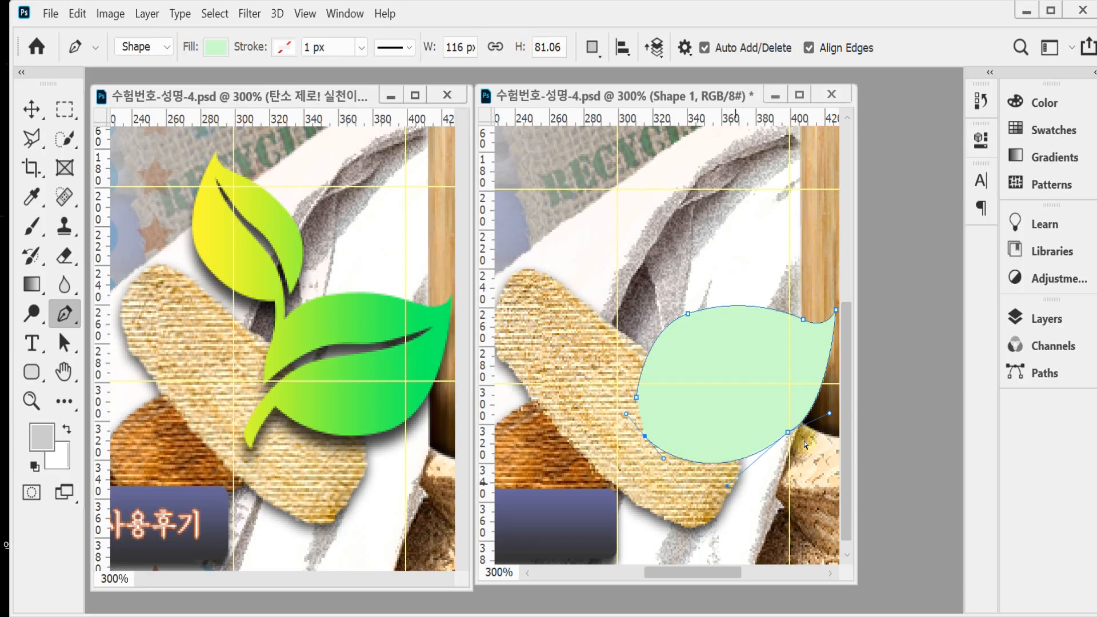
{"action": "left_click_drag", "start_coordinate": [829, 412], "coordinate": [827, 405]}
Step: Add the curved stem and the narrow central vein gap to the leaf, closing the outline at about 129 x 86 px
{"action": "left_click", "coordinate": [644, 437], "text": "alt"}
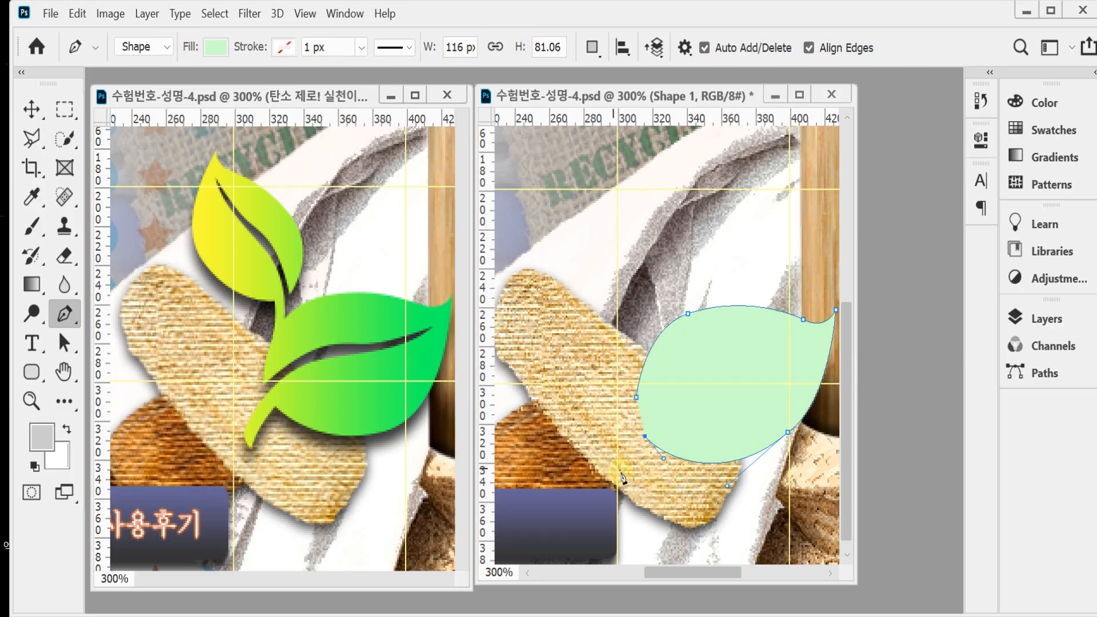
{"action": "left_click_drag", "start_coordinate": [620, 472], "coordinate": [620, 439]}
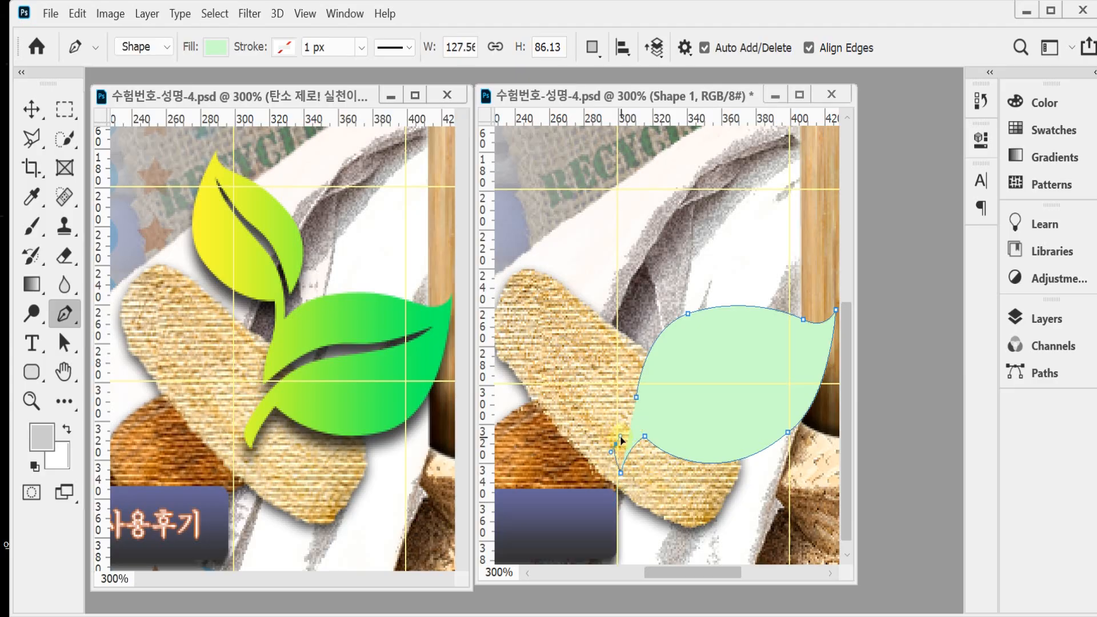
{"action": "left_click", "coordinate": [658, 402]}
{"action": "left_click_drag", "start_coordinate": [674, 389], "coordinate": [676, 388]}
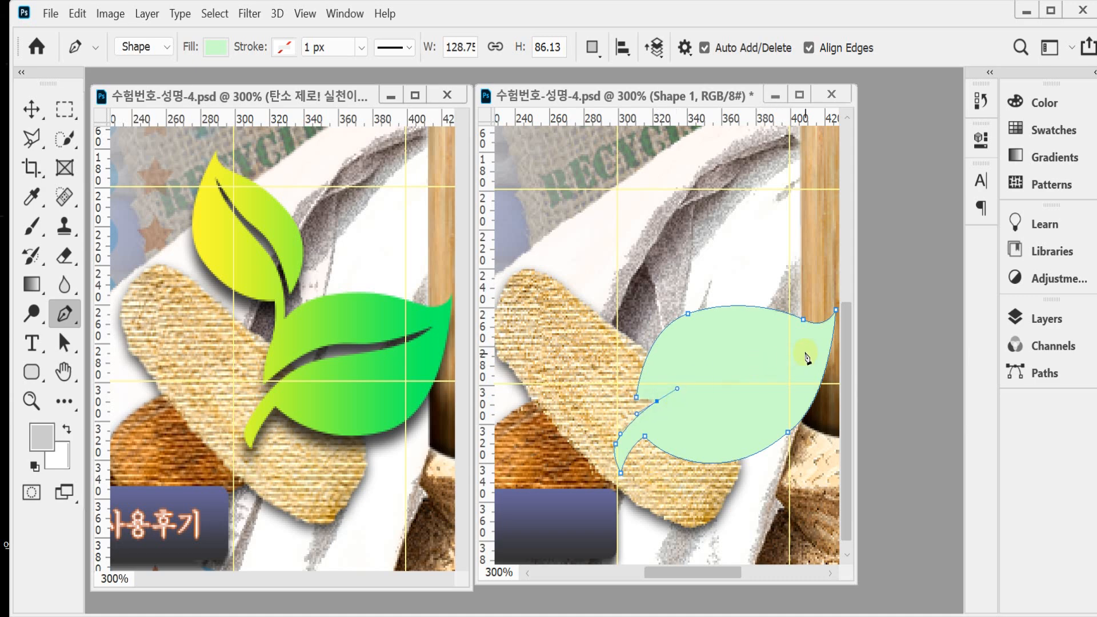
{"action": "left_click_drag", "start_coordinate": [805, 350], "coordinate": [829, 322]}
{"action": "left_click", "coordinate": [803, 351], "text": "alt"}
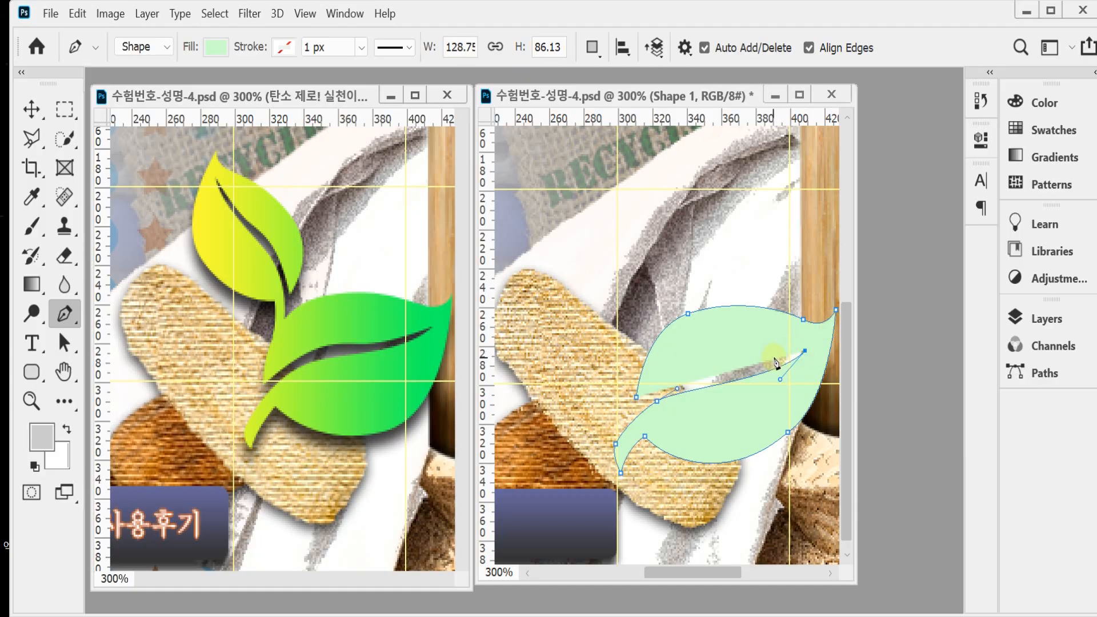
{"action": "left_click_drag", "start_coordinate": [774, 359], "coordinate": [635, 413]}
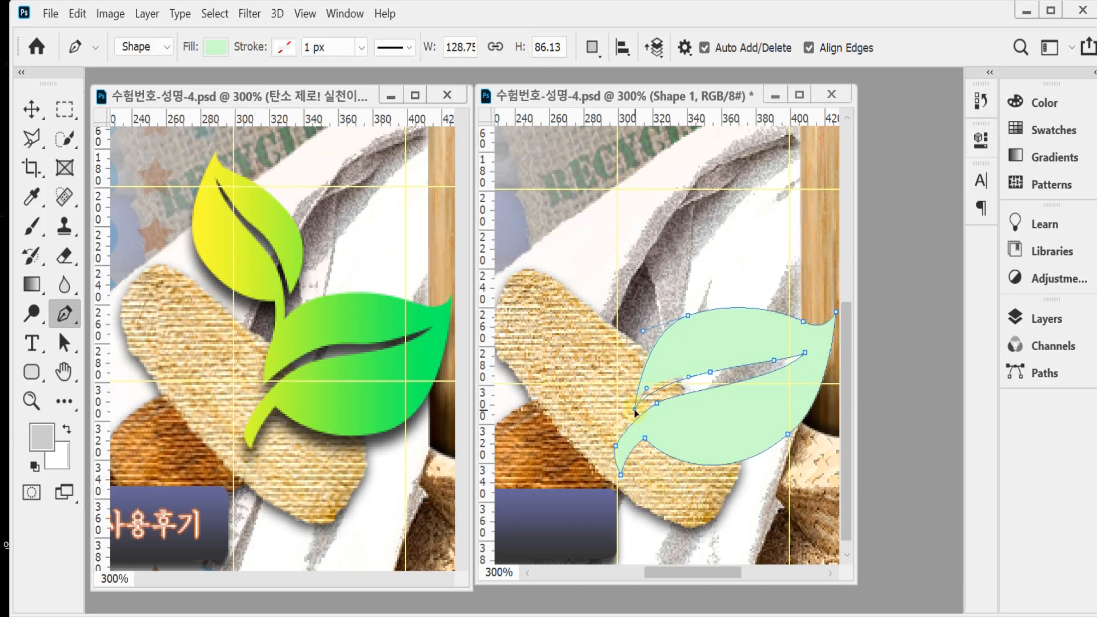
Step: Refine the leaf's upper base curve and narrow the central vein gap by adjusting its anchor points and handles
{"action": "left_click", "coordinate": [688, 315]}
{"action": "left_click_drag", "start_coordinate": [633, 334], "coordinate": [627, 336]}
{"action": "left_click", "coordinate": [710, 373], "text": "ctrl"}
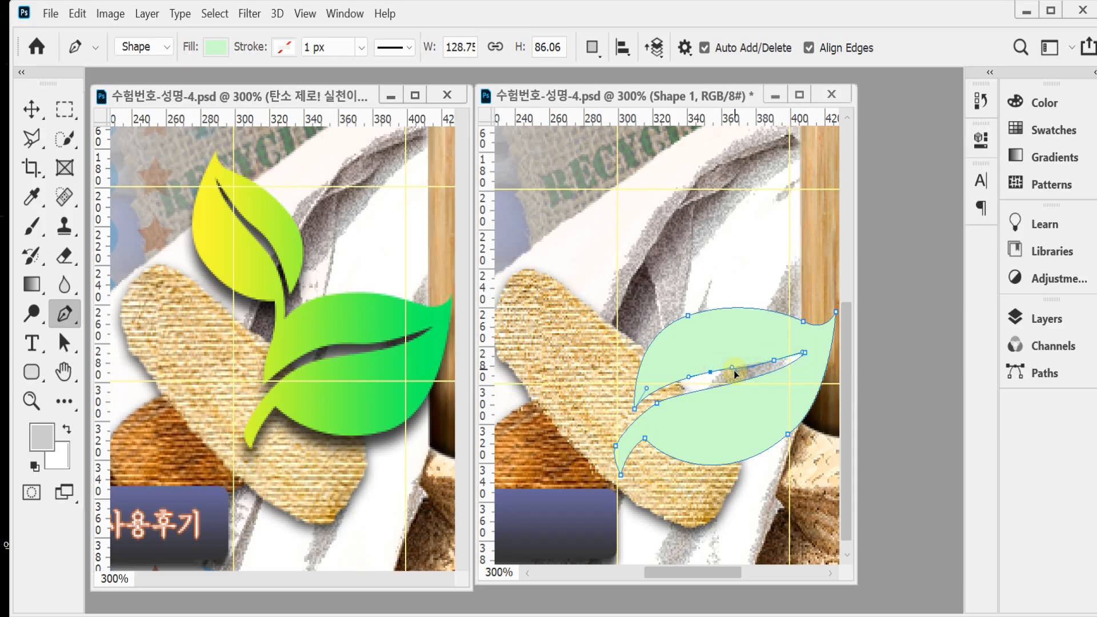
{"action": "left_click_drag", "start_coordinate": [733, 372], "coordinate": [730, 375]}
{"action": "left_click", "coordinate": [768, 366]}
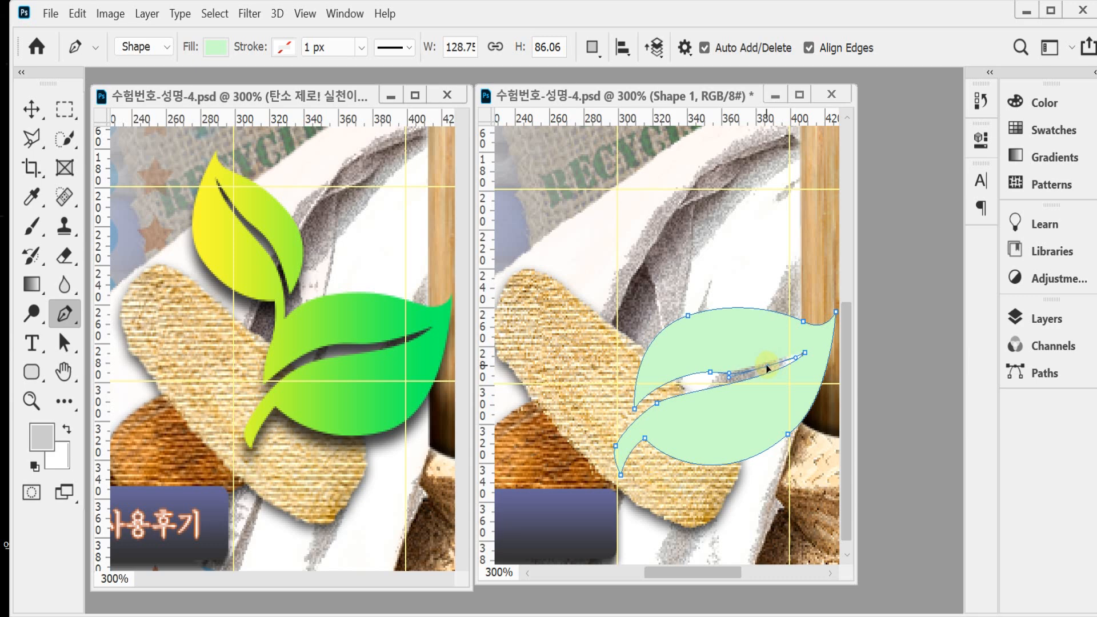
{"action": "left_click", "coordinate": [710, 373], "text": "ctrl"}
{"action": "left_click", "coordinate": [635, 409], "text": "ctrl"}
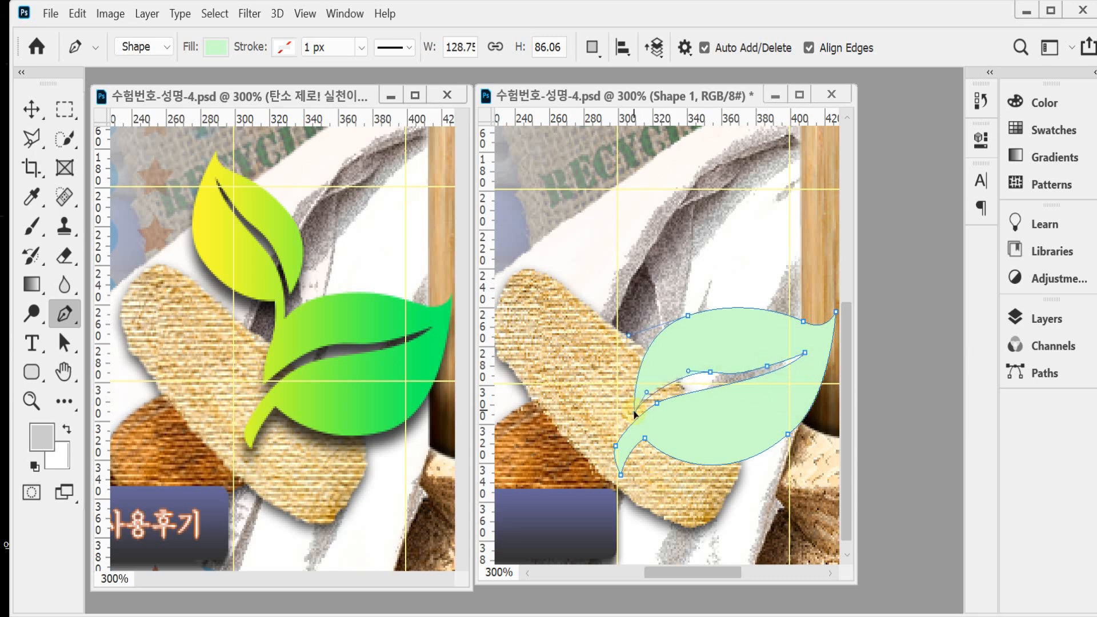
{"action": "left_click", "coordinate": [710, 373], "text": "ctrl"}
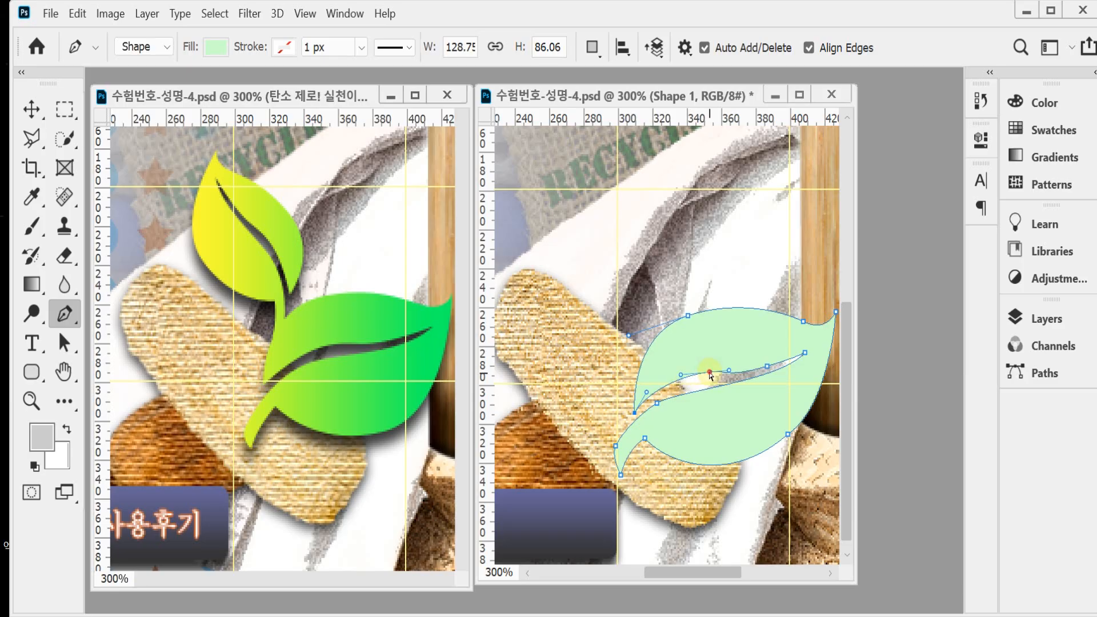
{"action": "mouse_move", "coordinate": [706, 375]}
{"action": "left_mouse_down"}
{"action": "mouse_move", "coordinate": [674, 407]}
{"action": "mouse_move", "coordinate": [695, 375]}
{"action": "left_mouse_up"}
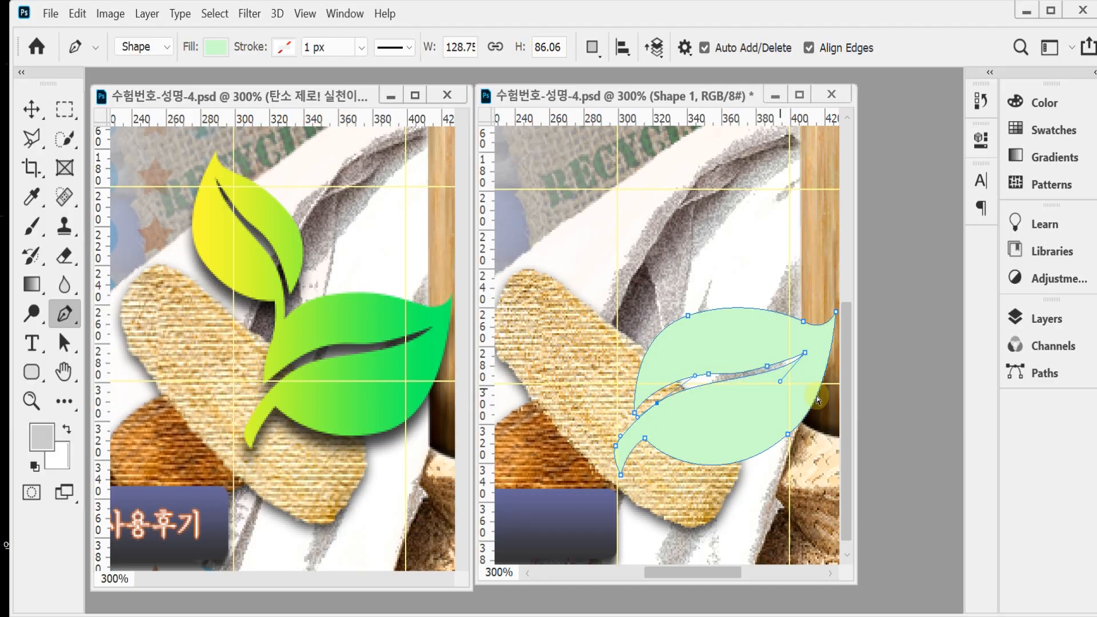
{"action": "left_click_drag", "start_coordinate": [779, 381], "coordinate": [788, 371]}
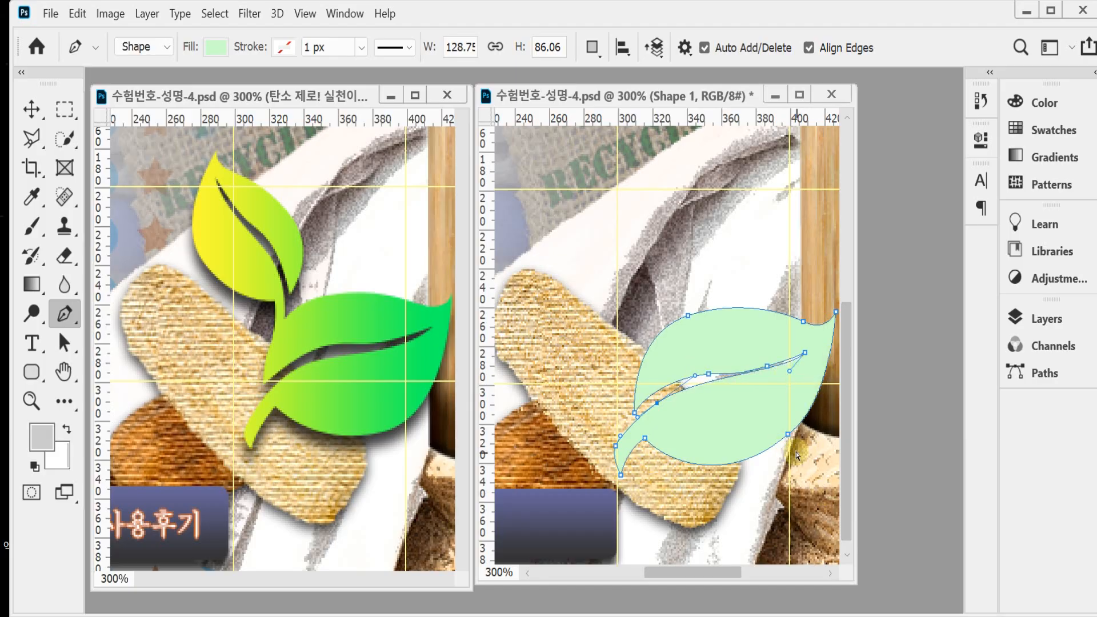
Step: Adjust the anchors on the leaf's lower edge and extend the stem tip, bringing the shape to about 128 x 90 px
{"action": "left_click", "coordinate": [789, 435]}
{"action": "left_click_drag", "start_coordinate": [790, 441], "coordinate": [791, 446]}
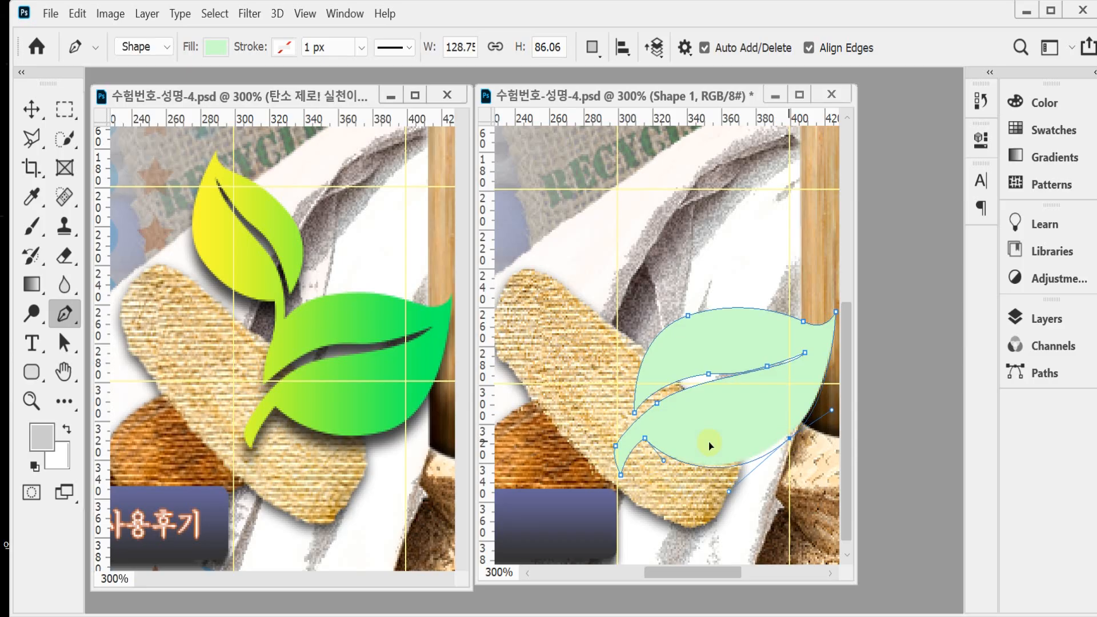
{"action": "left_click_drag", "start_coordinate": [621, 480], "coordinate": [645, 437]}
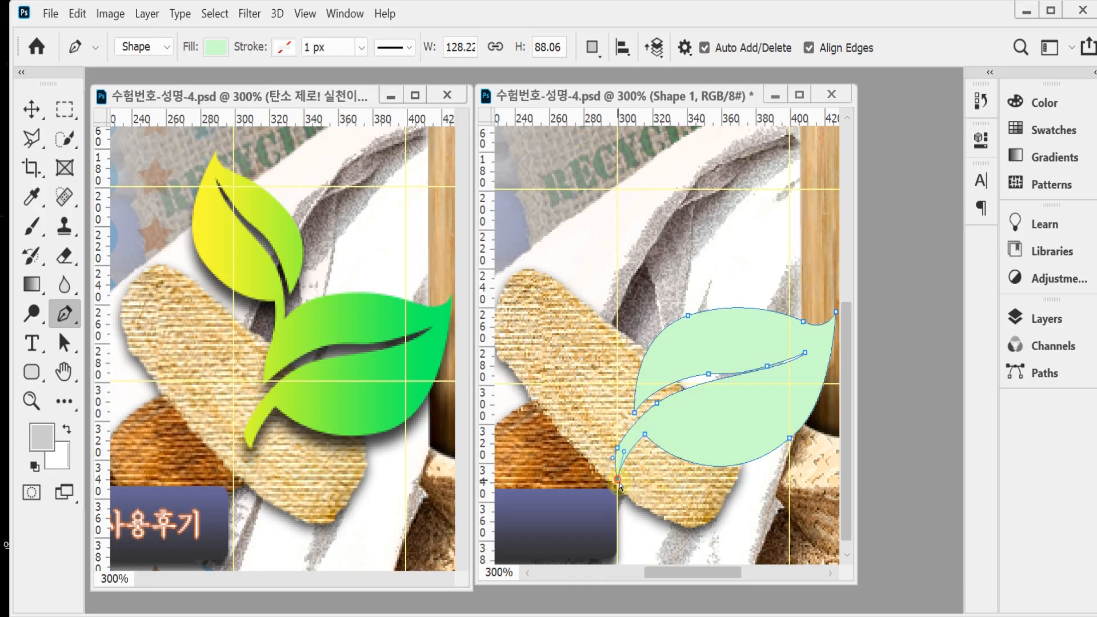
{"action": "left_click_drag", "start_coordinate": [620, 481], "coordinate": [620, 486]}
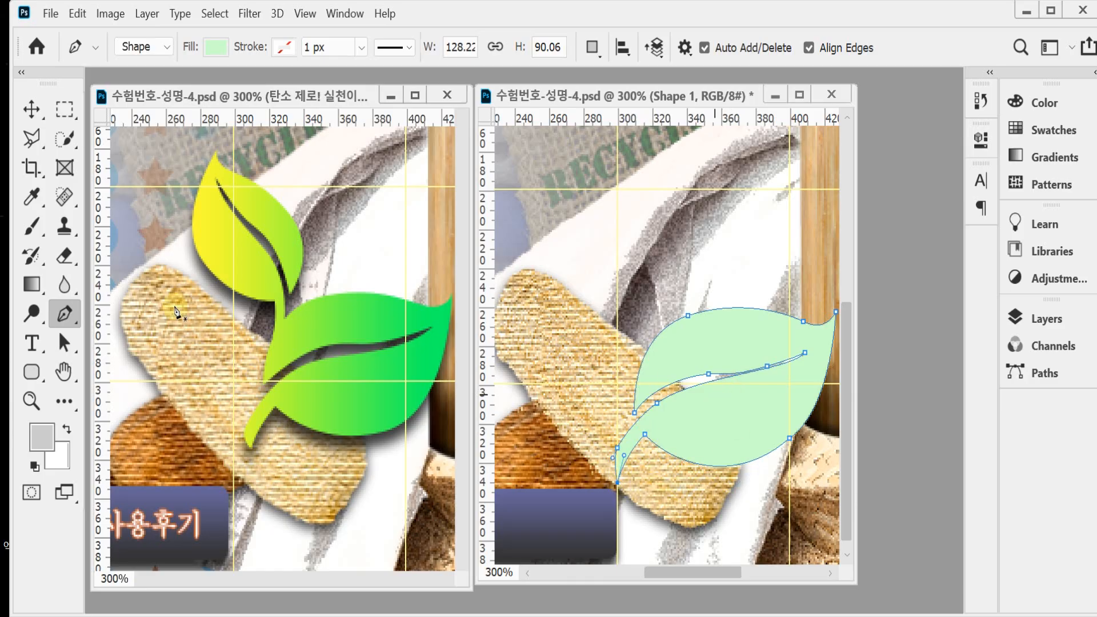
Step: Duplicate the leaf path within the same shape layer, scale the copy to about 75.5% and rotate it -50.45°
{"action": "left_click", "coordinate": [64, 342]}
{"action": "left_click", "coordinate": [759, 424]}
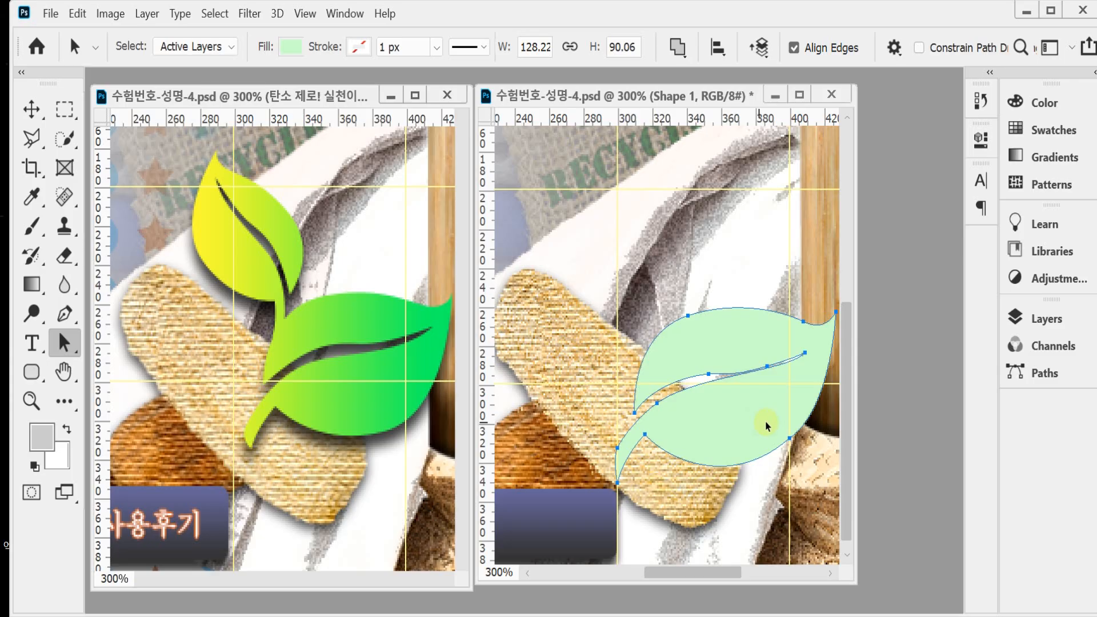
{"action": "key", "text": "ctrl+c"}
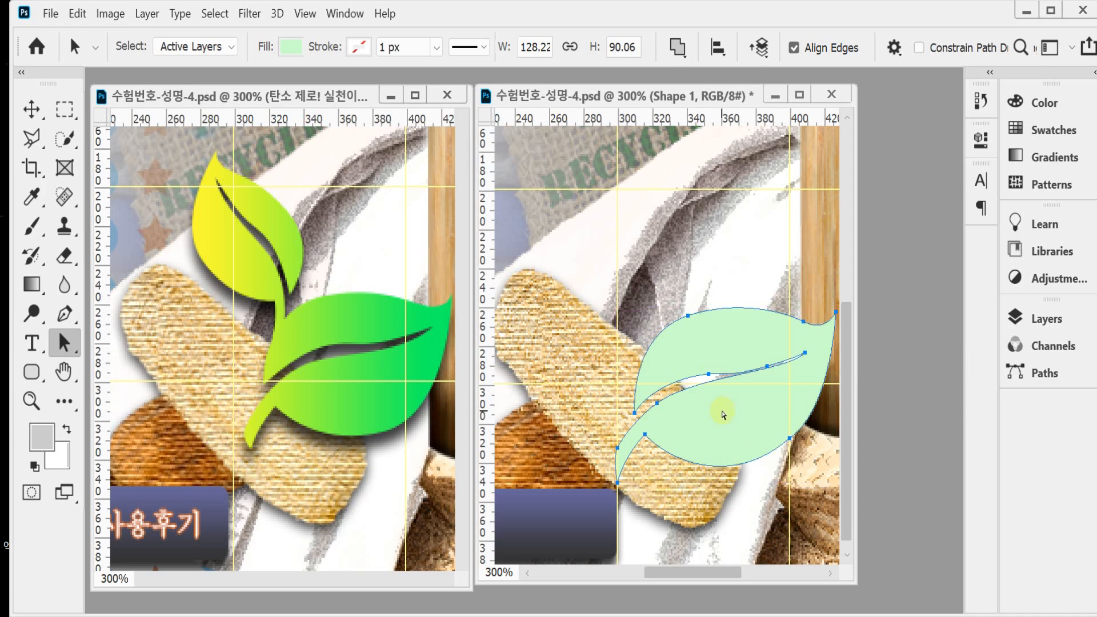
{"action": "key", "text": "ctrl+t"}
{"action": "left_click_drag", "start_coordinate": [721, 417], "coordinate": [645, 325]}
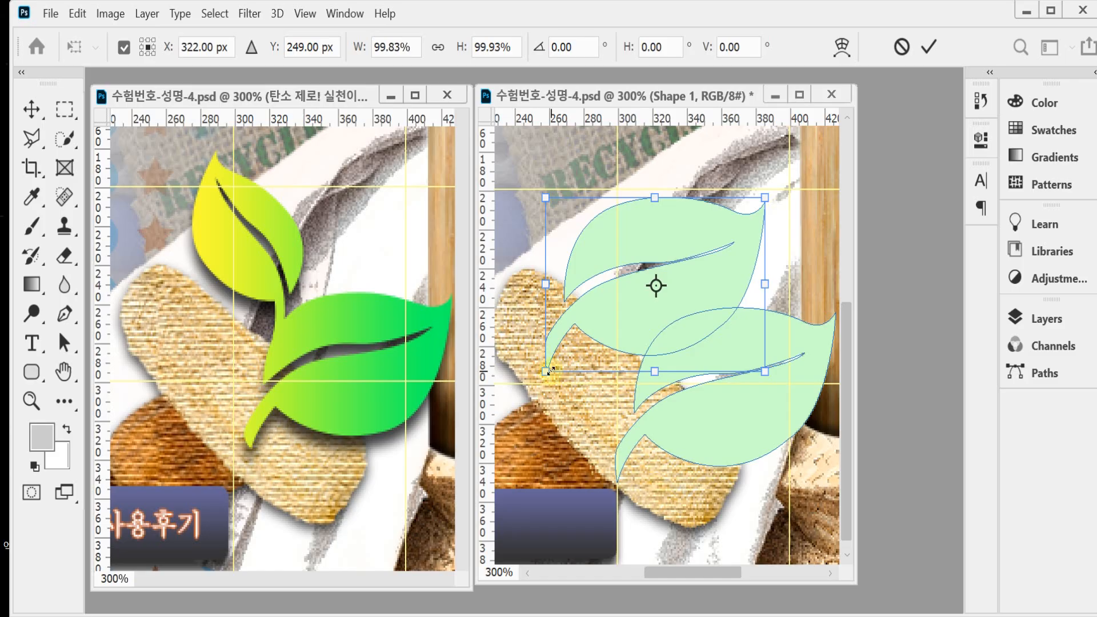
{"action": "left_click_drag", "start_coordinate": [545, 372], "coordinate": [598, 329]}
{"action": "left_click_drag", "start_coordinate": [798, 266], "coordinate": [712, 239]}
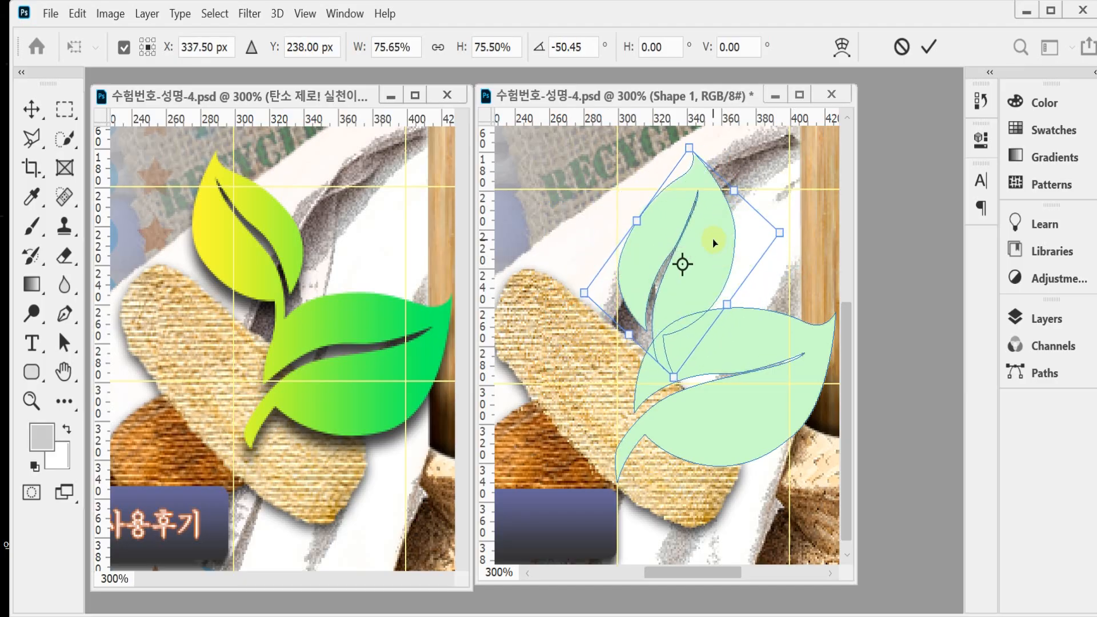
Step: Flip the duplicated leaf path horizontally, move it up over the larger leaf's stem area and rotate it to -136.68°
{"action": "right_click", "coordinate": [712, 239]}
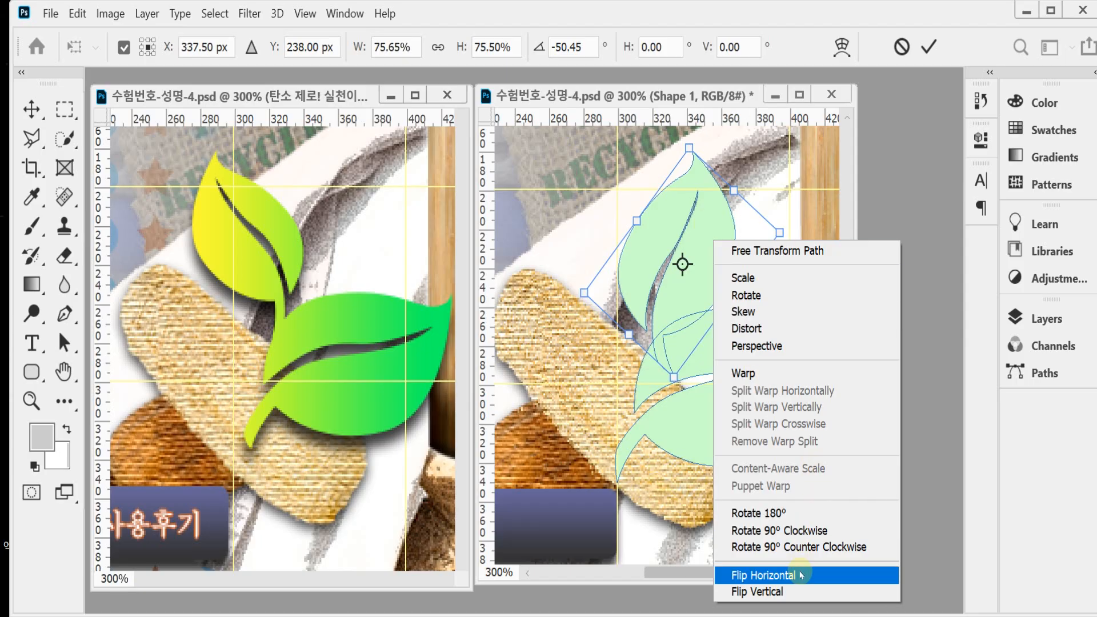
{"action": "left_click", "coordinate": [833, 575]}
{"action": "left_click_drag", "start_coordinate": [751, 281], "coordinate": [700, 259]}
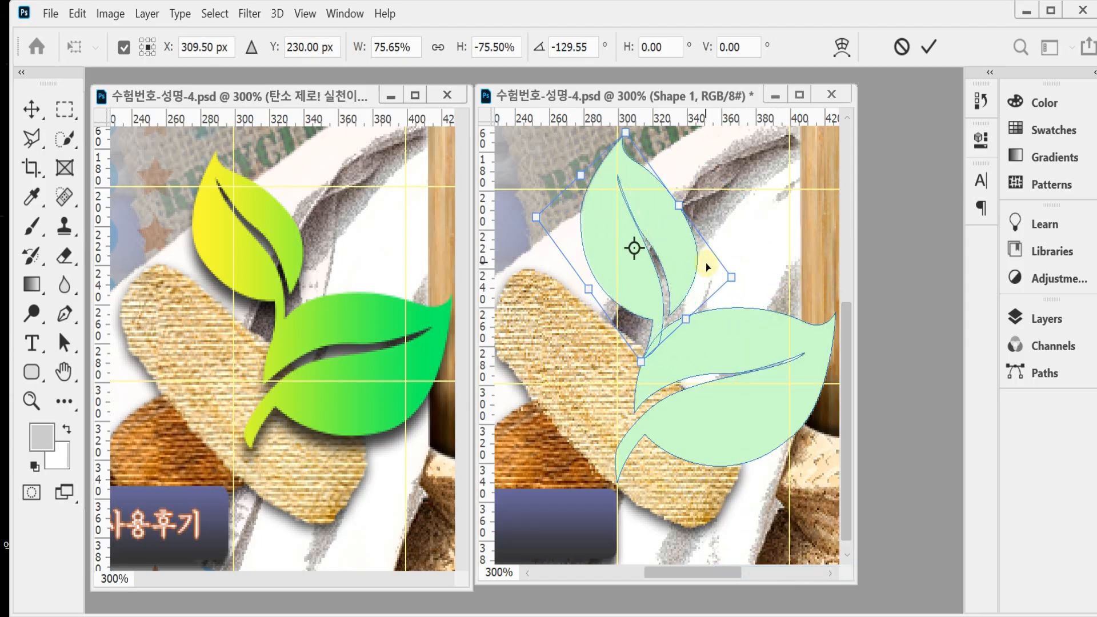
{"action": "left_click_drag", "start_coordinate": [758, 303], "coordinate": [754, 287]}
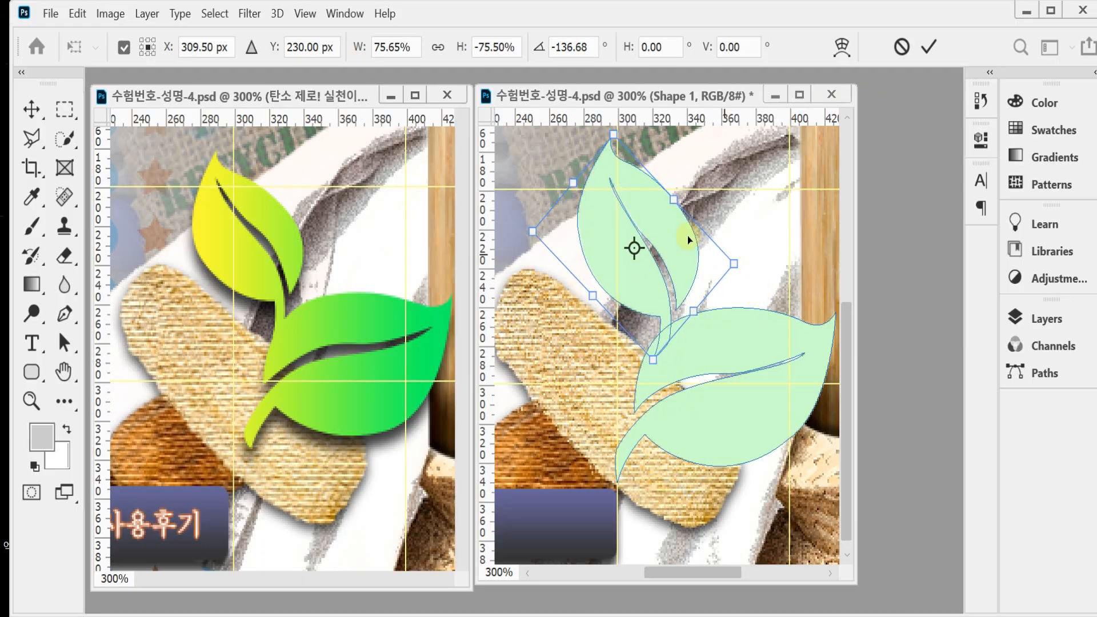
Step: Scale the flipped leaf copy to about 73.5% and position it so its stem overlaps the larger leaf's base
{"action": "left_click_drag", "start_coordinate": [689, 241], "coordinate": [691, 246]}
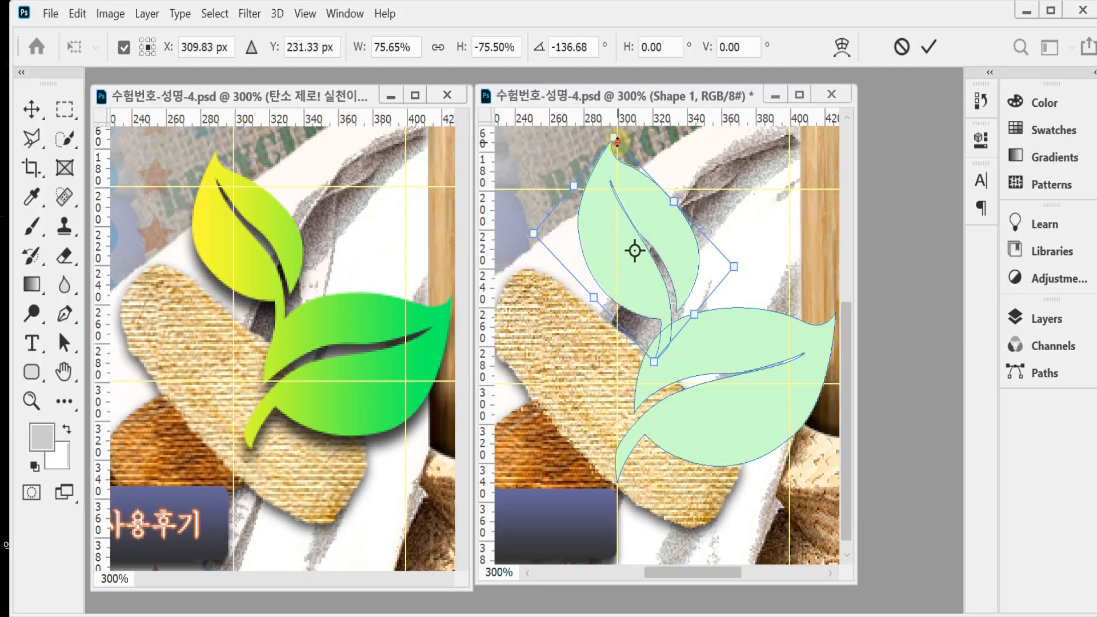
{"action": "left_click_drag", "start_coordinate": [613, 137], "coordinate": [618, 149]}
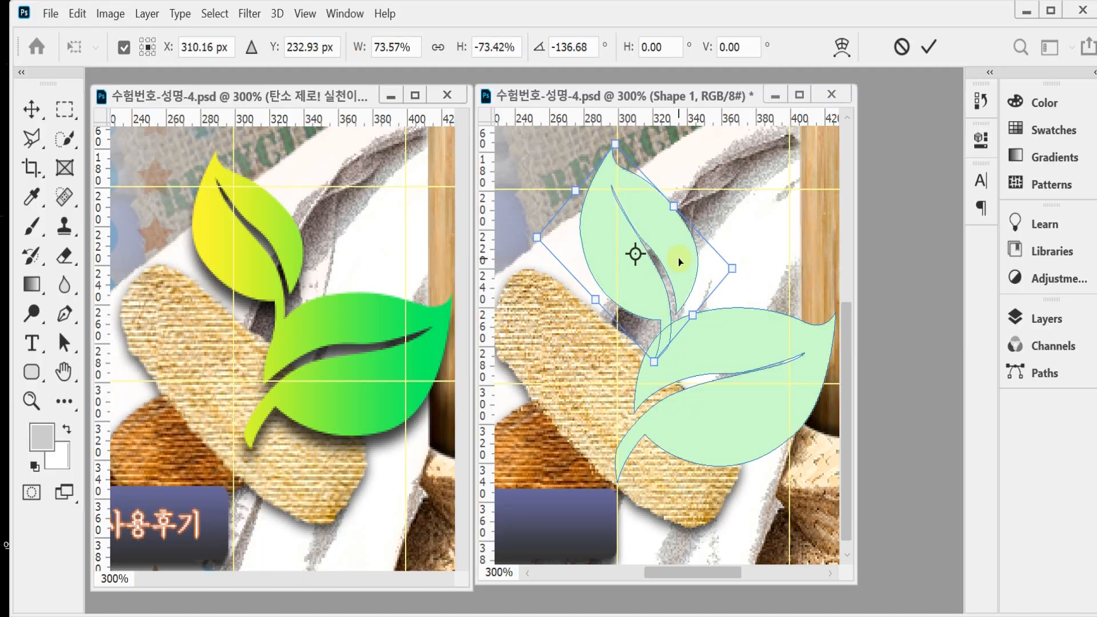
{"action": "left_click_drag", "start_coordinate": [677, 258], "coordinate": [674, 249]}
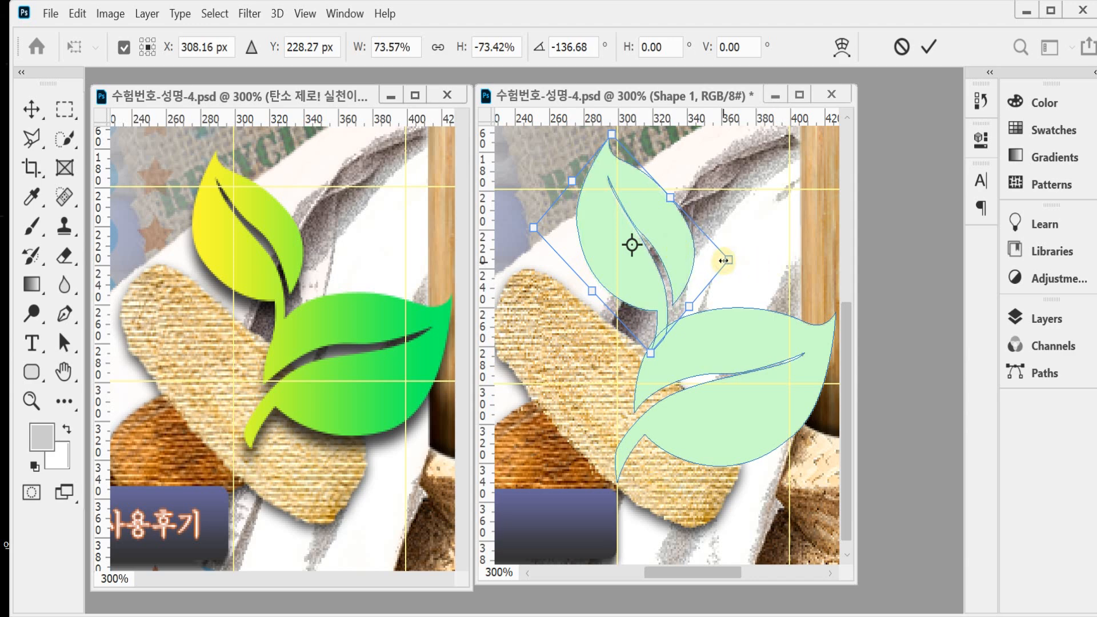
{"action": "left_click_drag", "start_coordinate": [724, 261], "coordinate": [721, 260]}
{"action": "key", "text": "Return"}
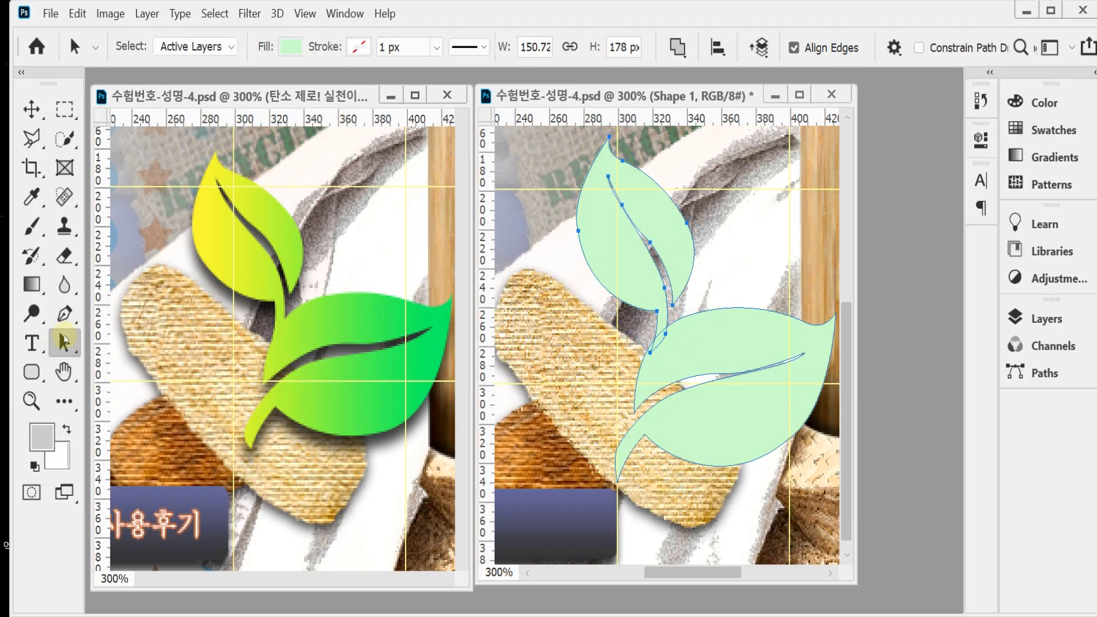
Step: Reshape the larger leaf's central vein gap by moving the anchors and handles on its upper edge and its tip
{"action": "right_click", "coordinate": [64, 337]}
{"action": "left_click", "coordinate": [117, 355]}
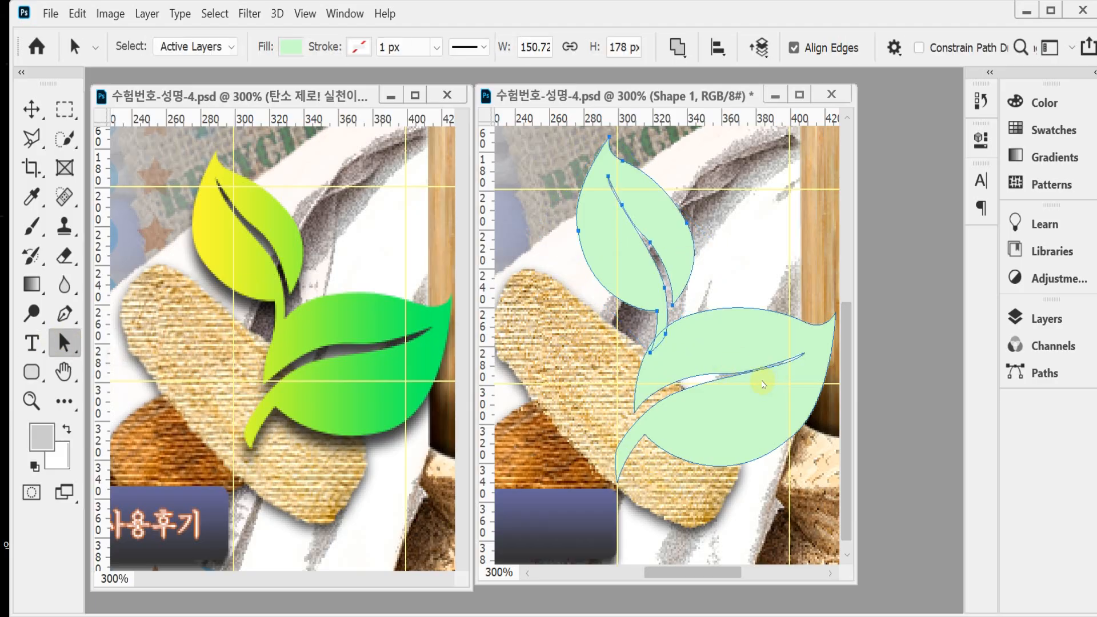
{"action": "left_click", "coordinate": [725, 374]}
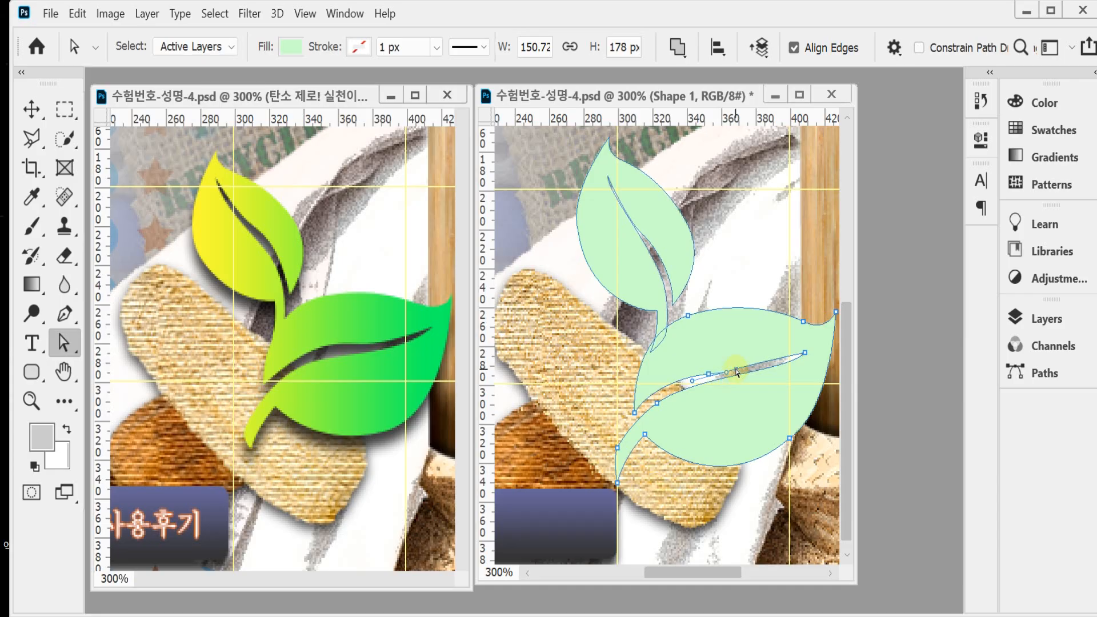
{"action": "scroll", "coordinate": [757, 373], "scroll_direction": "up", "scroll_amount": 1}
{"action": "left_click", "coordinate": [691, 375]}
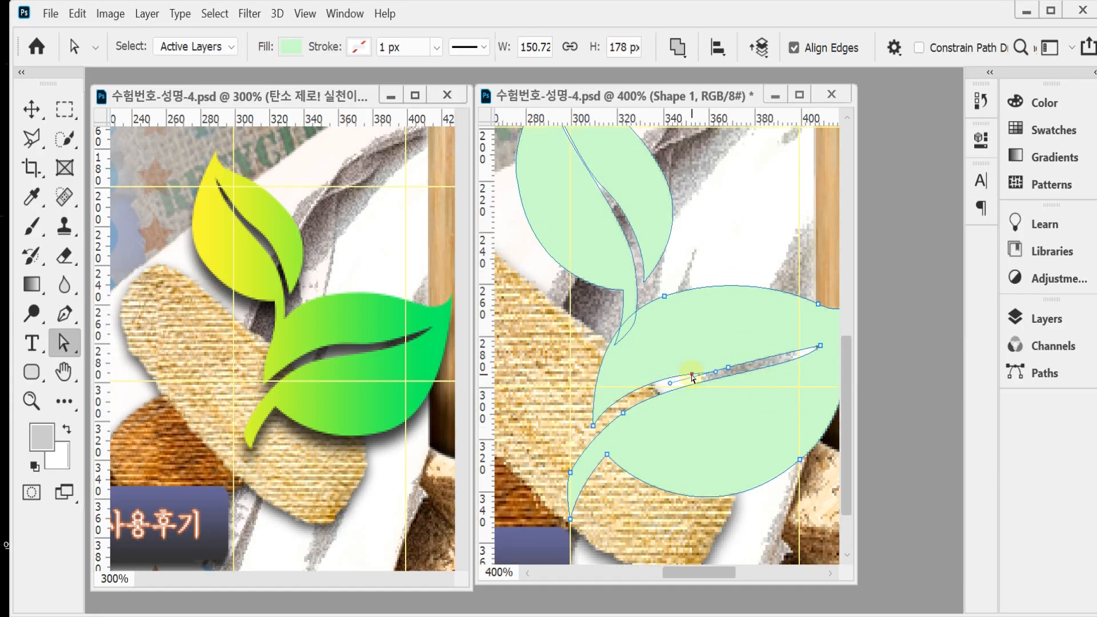
{"action": "left_click_drag", "start_coordinate": [692, 377], "coordinate": [781, 361]}
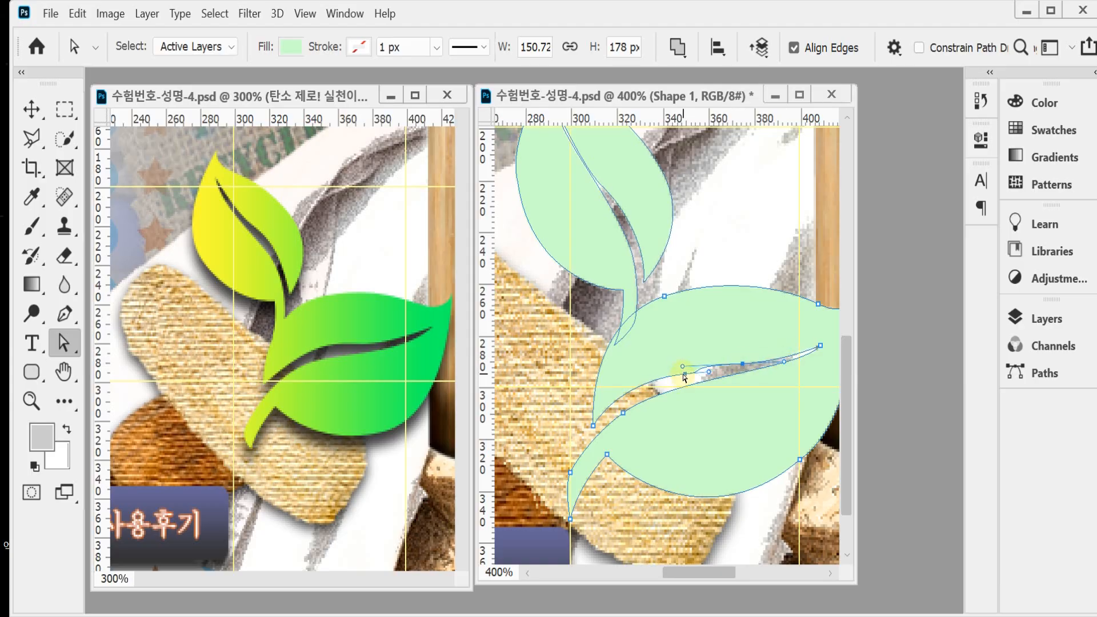
{"action": "left_click_drag", "start_coordinate": [683, 374], "coordinate": [713, 366]}
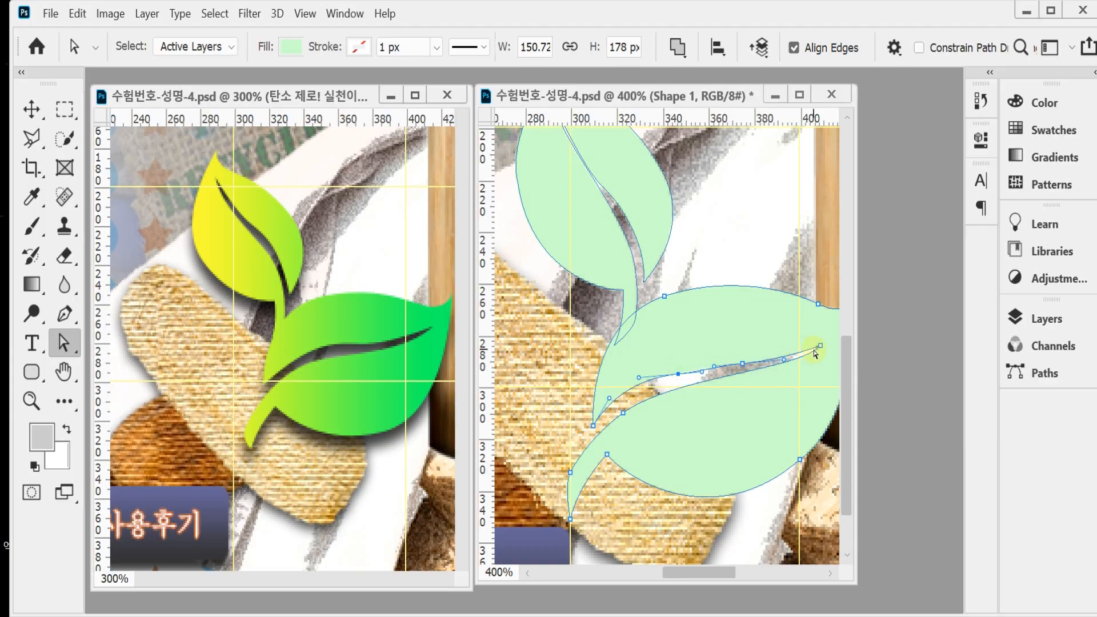
{"action": "left_click_drag", "start_coordinate": [819, 346], "coordinate": [822, 342]}
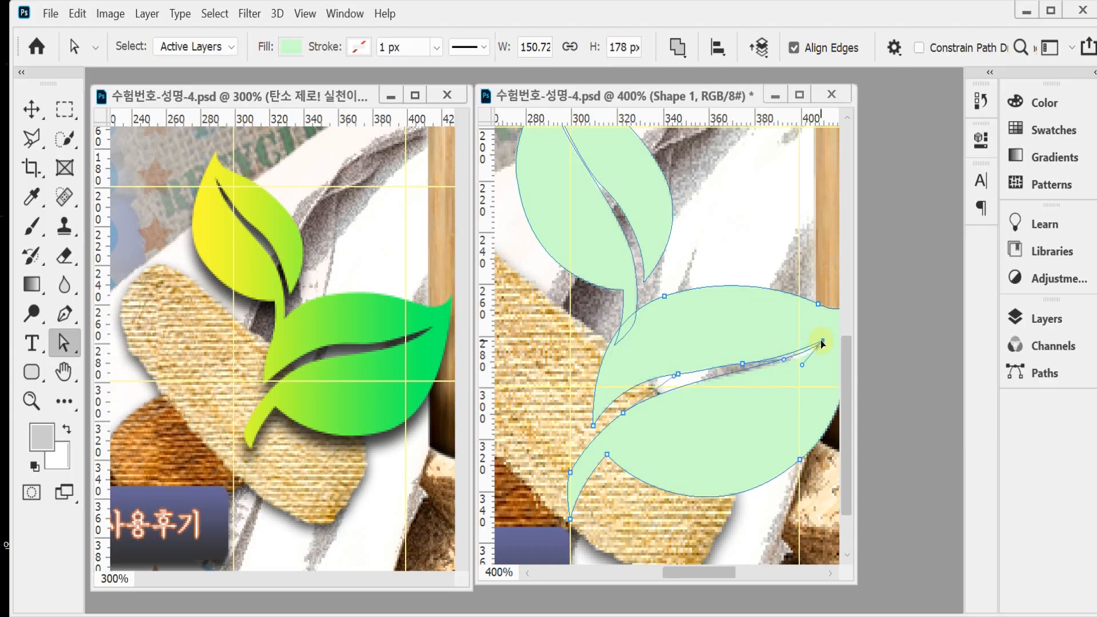
Step: Widen the smaller leaf's central vein gap by adjusting the anchors along it and the curve down to the stem
{"action": "left_click_drag", "start_coordinate": [591, 191], "coordinate": [619, 229]}
{"action": "key", "text": "ctrl+plus"}
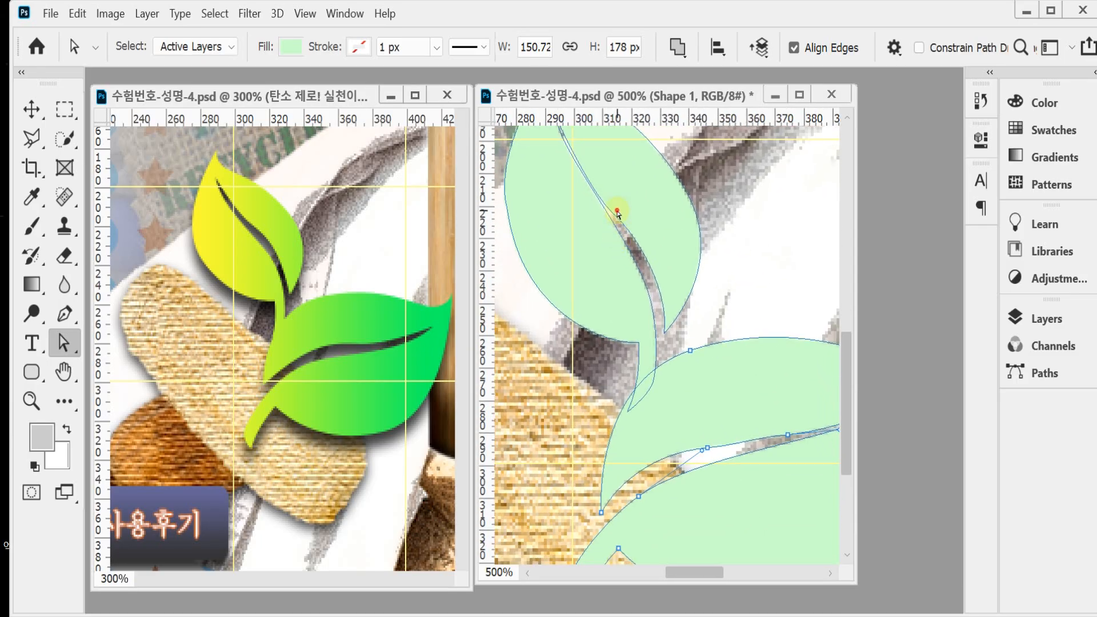
{"action": "left_click", "coordinate": [593, 184]}
{"action": "mouse_move", "coordinate": [581, 167]}
{"action": "left_mouse_down"}
{"action": "mouse_move", "coordinate": [574, 173]}
{"action": "mouse_move", "coordinate": [579, 165]}
{"action": "left_mouse_up"}
{"action": "left_click_drag", "start_coordinate": [631, 228], "coordinate": [630, 221]}
{"action": "left_click_drag", "start_coordinate": [581, 162], "coordinate": [580, 160]}
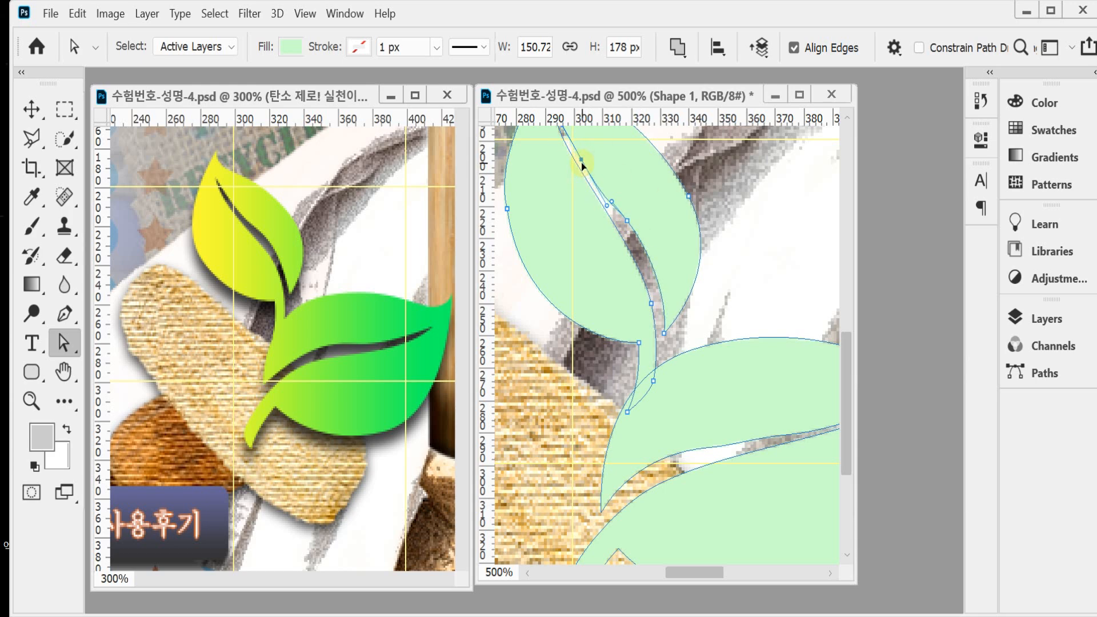
{"action": "left_click_drag", "start_coordinate": [664, 336], "coordinate": [660, 337]}
{"action": "left_click_drag", "start_coordinate": [650, 252], "coordinate": [651, 263]}
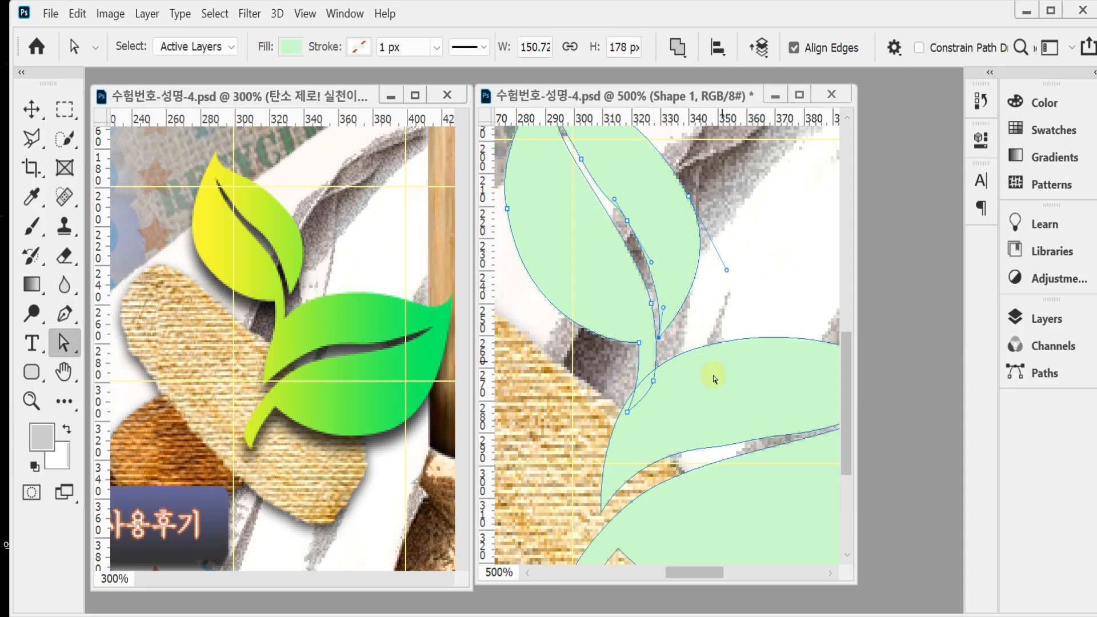
Step: Merge the two overlapping leaf paths of the Shape 1 layer into a single outline with Merge Shape Components
{"action": "left_click", "coordinate": [718, 431], "text": "alt"}
{"action": "left_click", "coordinate": [752, 418], "text": "alt"}
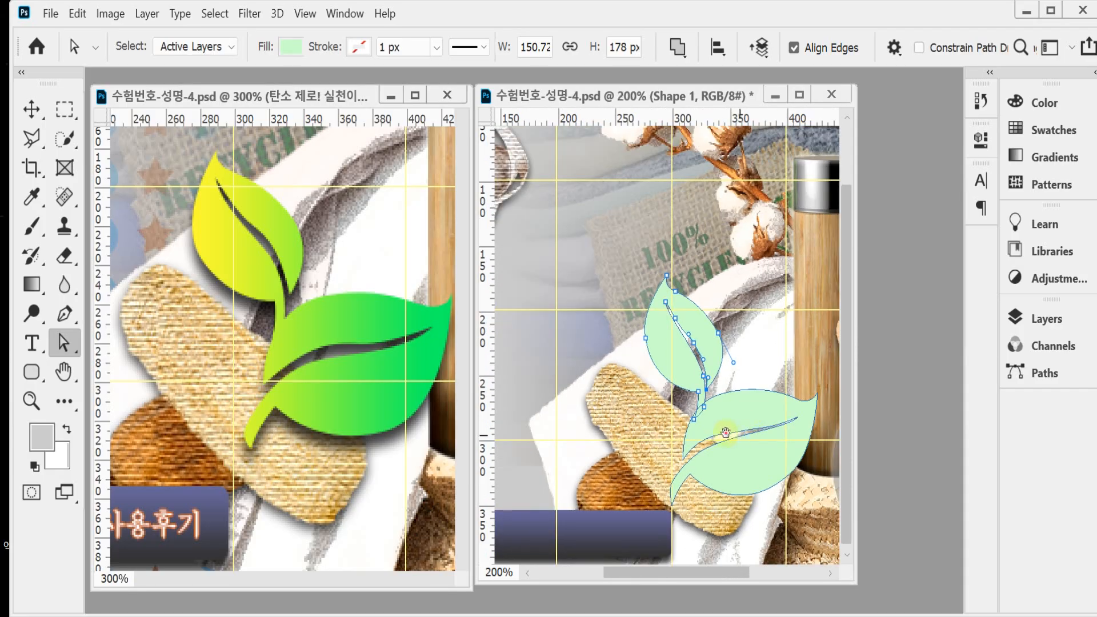
{"action": "left_click", "coordinate": [742, 412], "text": "alt"}
{"action": "left_click", "coordinate": [659, 401]}
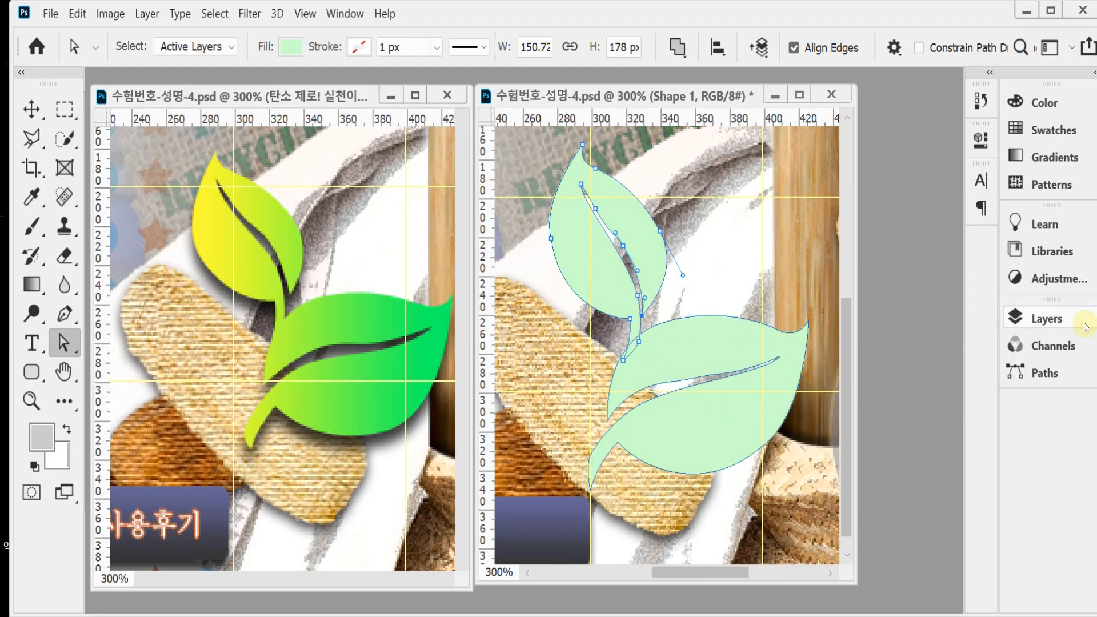
{"action": "left_click", "coordinate": [1039, 318]}
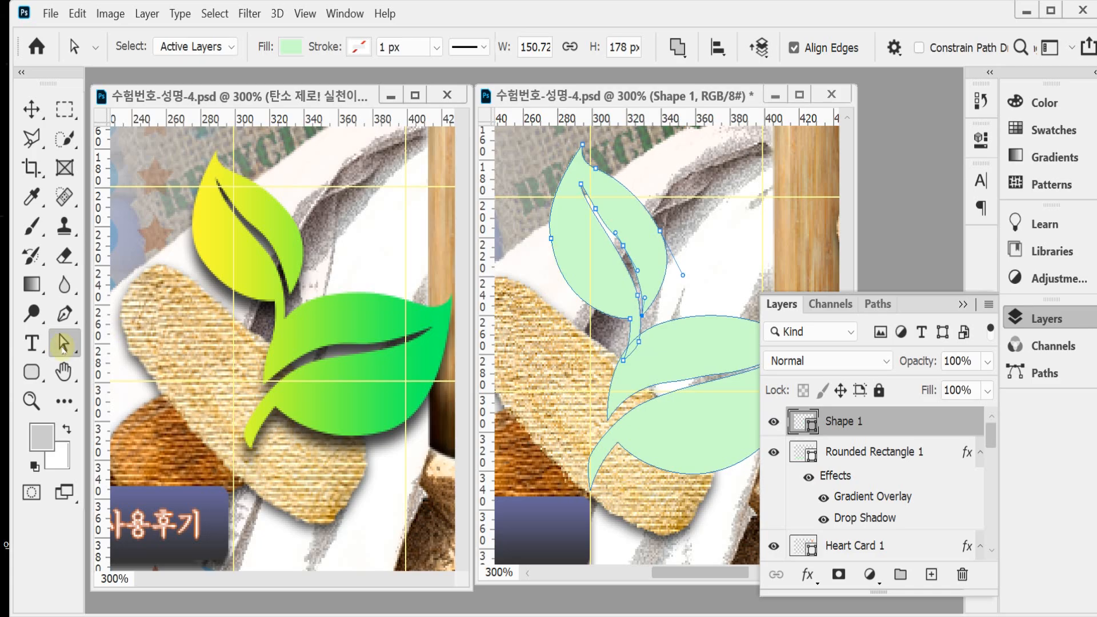
{"action": "left_click", "coordinate": [64, 313]}
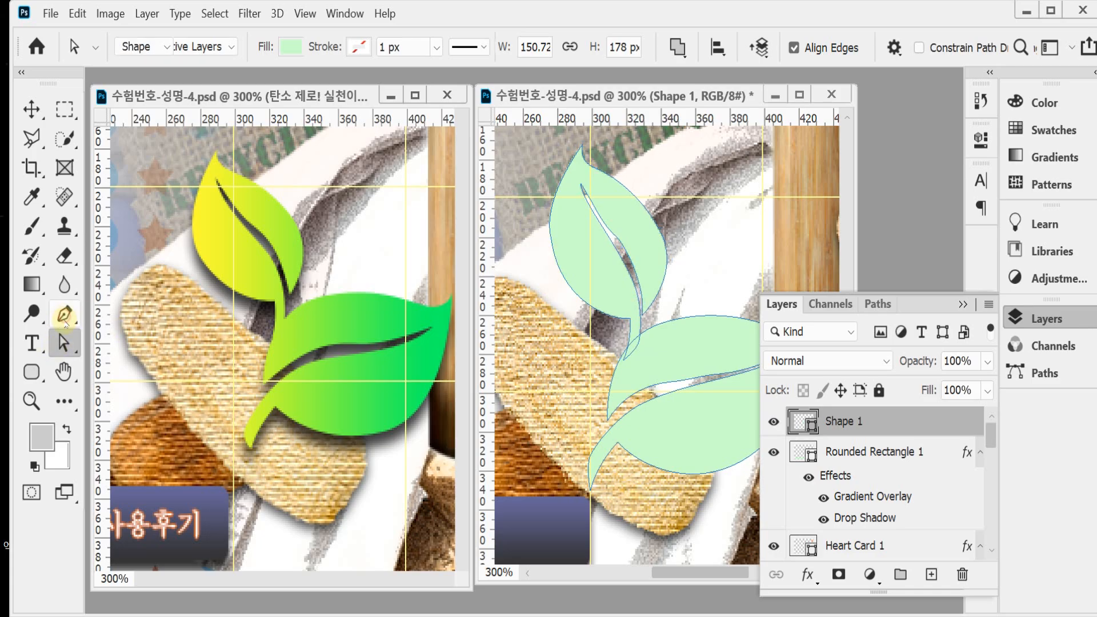
{"action": "left_click", "coordinate": [63, 342]}
{"action": "left_click", "coordinate": [682, 49]}
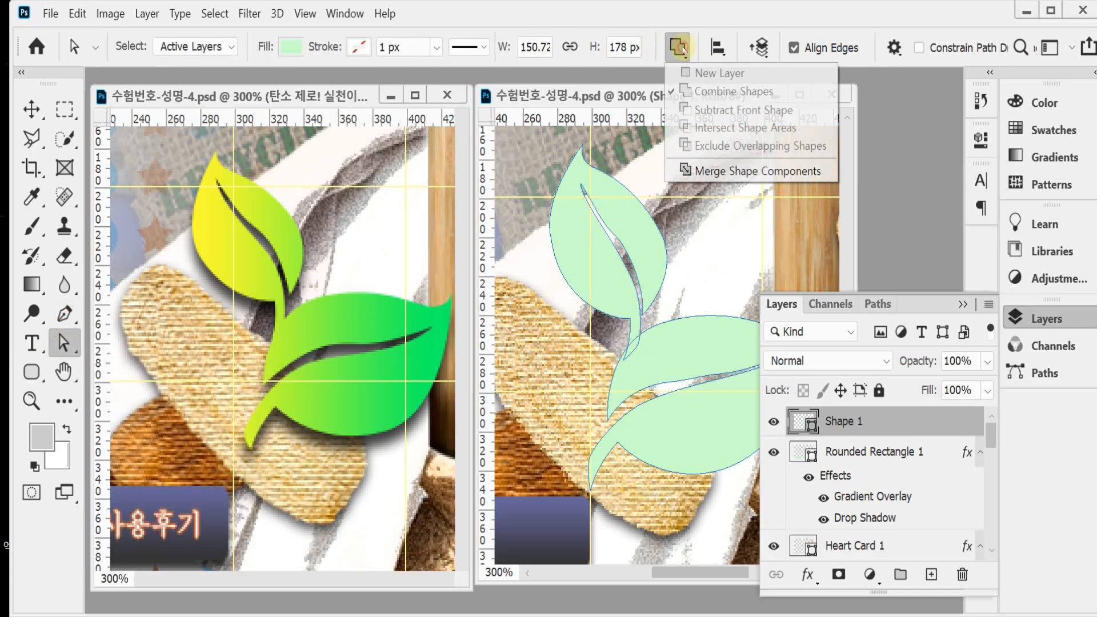
{"action": "left_click", "coordinate": [731, 173]}
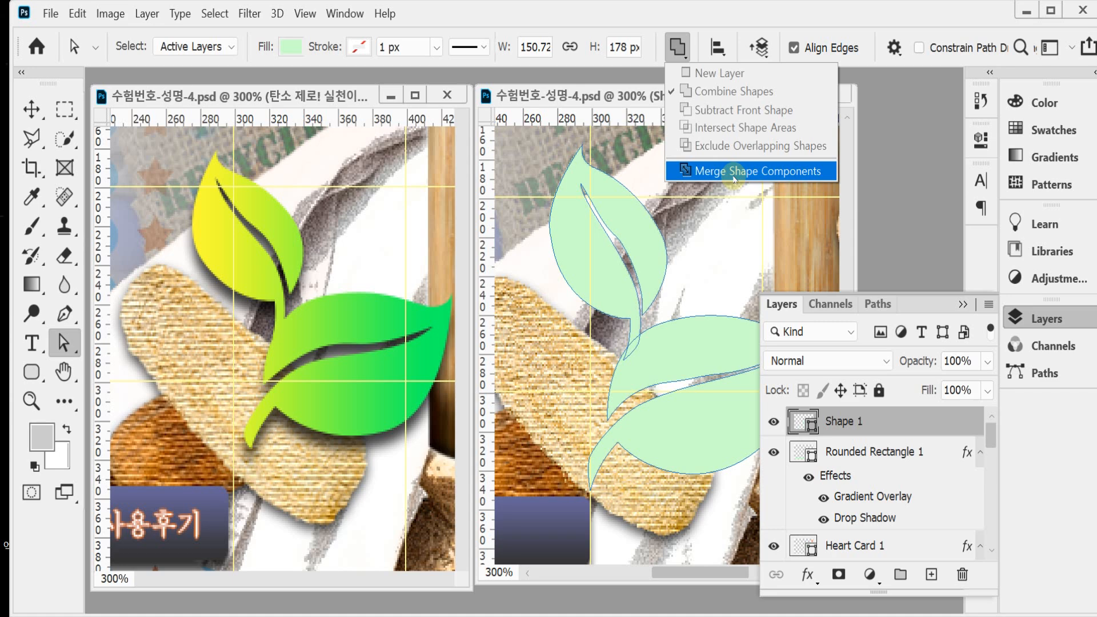
{"action": "left_click", "coordinate": [734, 171]}
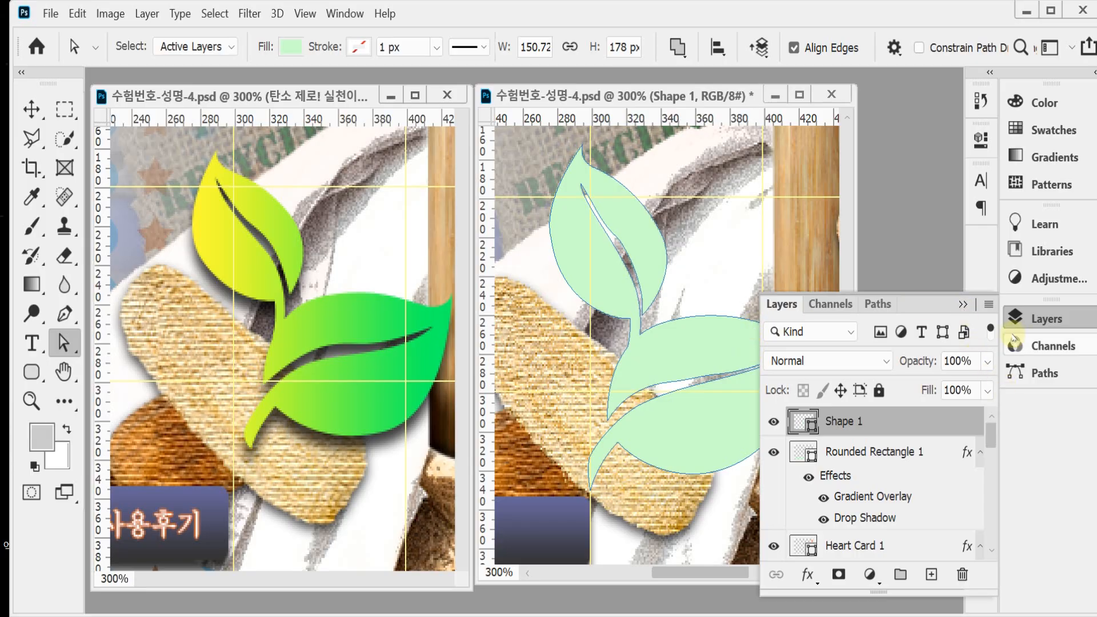
Step: Add a Gradient Overlay to the Shape 1 sprout with colour stops from #ffff33 to #00ff66
{"action": "left_click", "coordinate": [806, 577]}
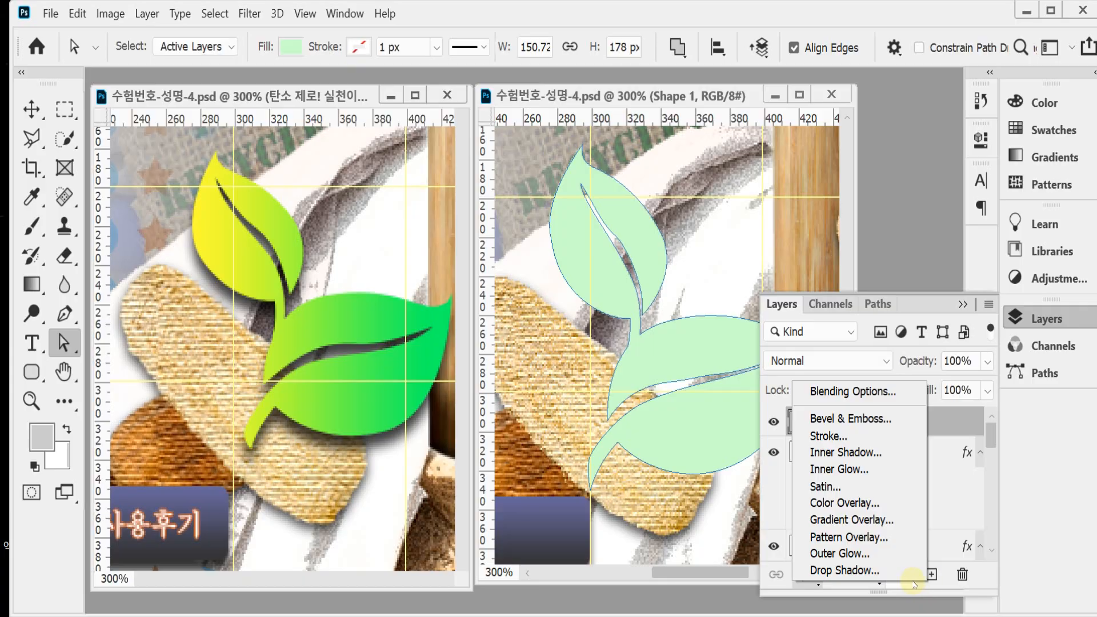
{"action": "left_click", "coordinate": [883, 517]}
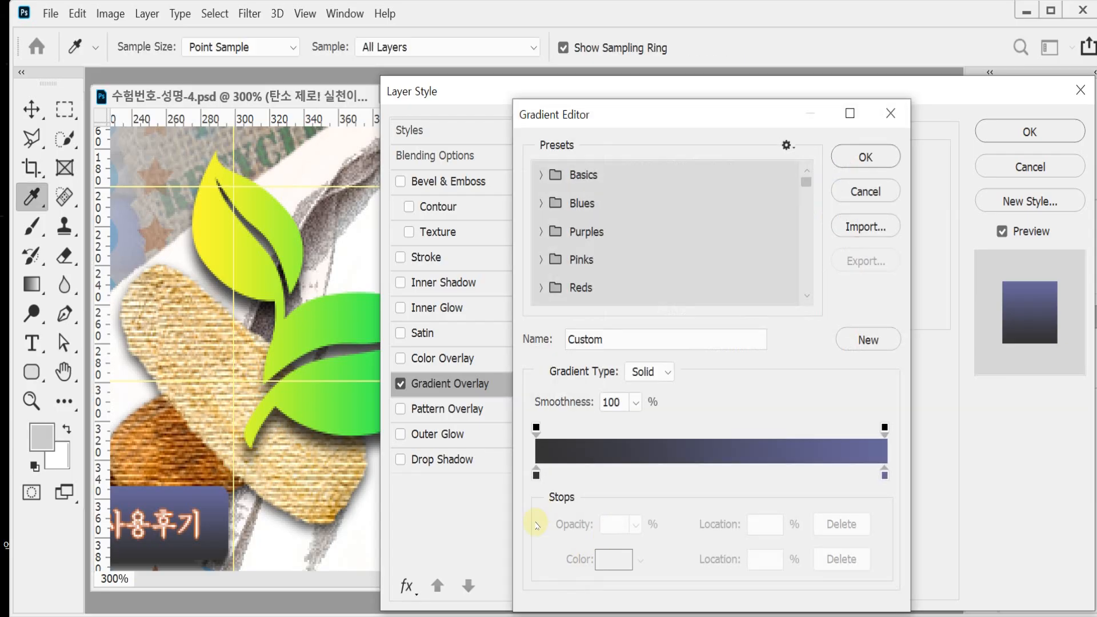
{"action": "double_click", "coordinate": [535, 475]}
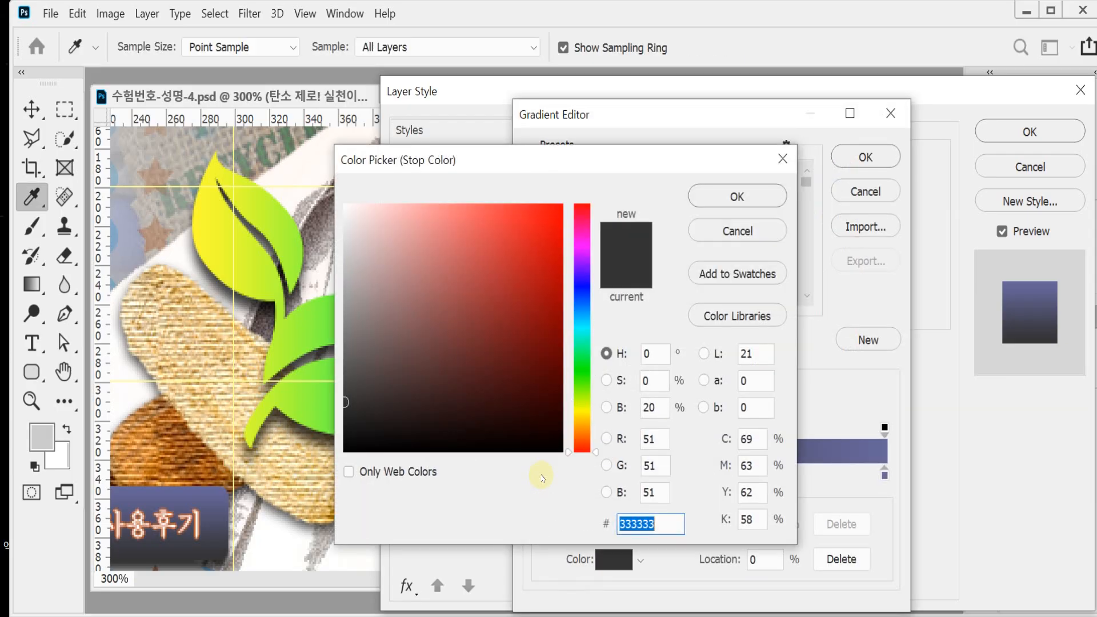
{"action": "type", "text": "ffff33"}
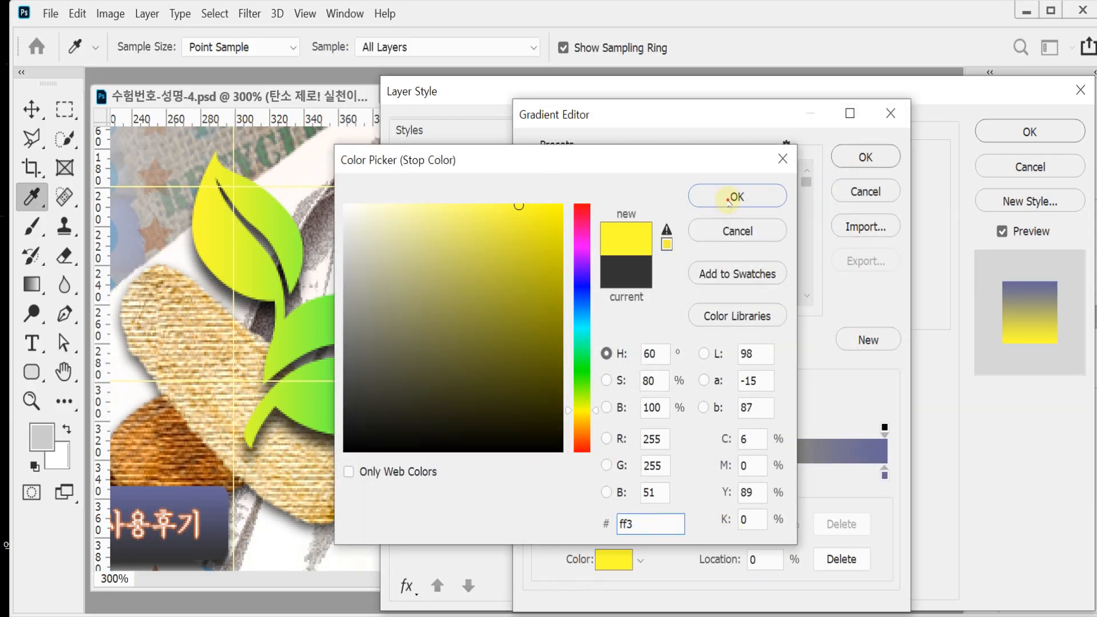
{"action": "left_click", "coordinate": [735, 195]}
{"action": "double_click", "coordinate": [884, 475]}
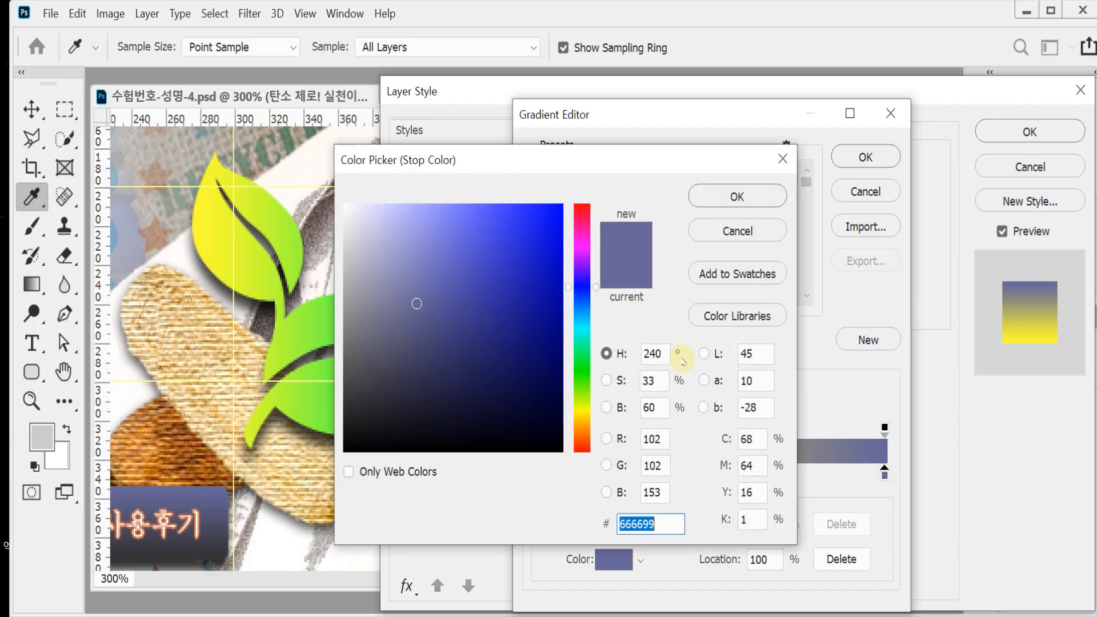
{"action": "type", "text": "0f6"}
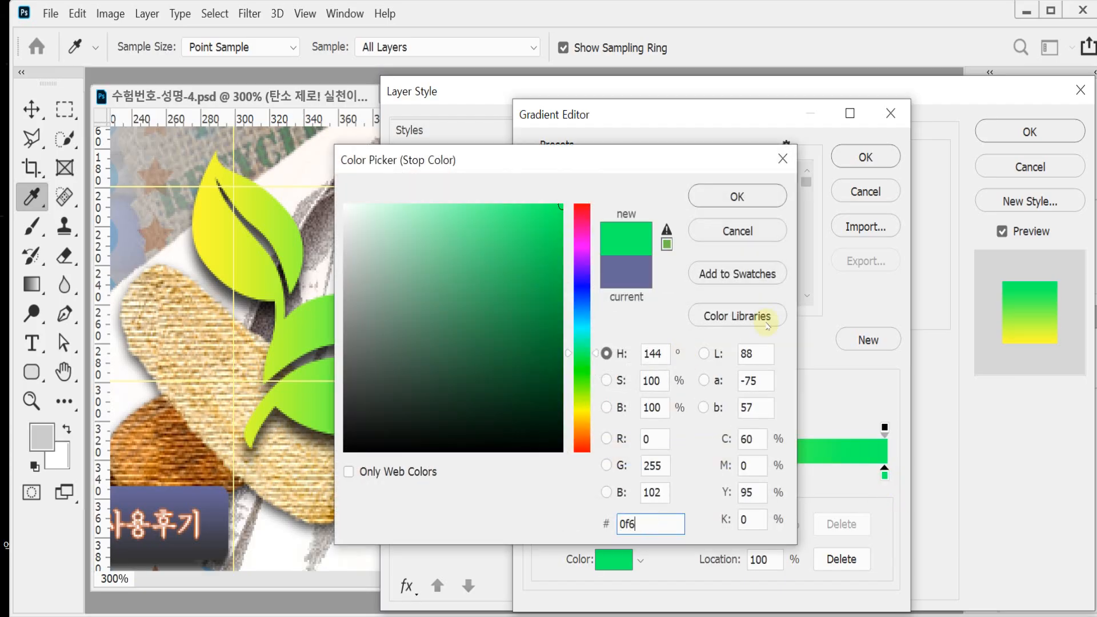
{"action": "left_click", "coordinate": [737, 196]}
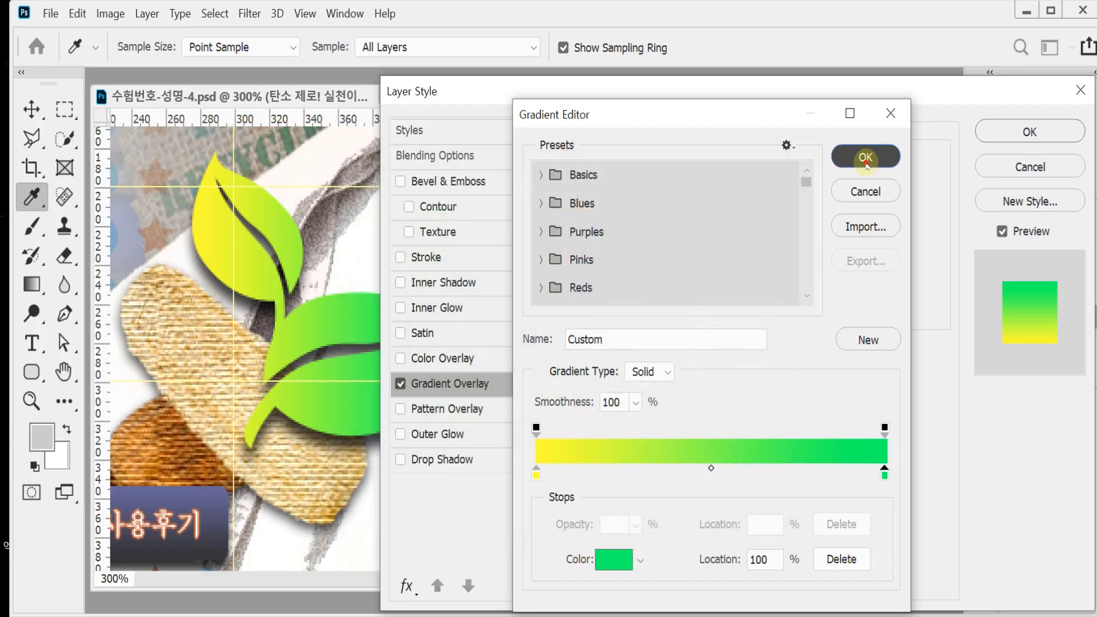
{"action": "left_click", "coordinate": [865, 156]}
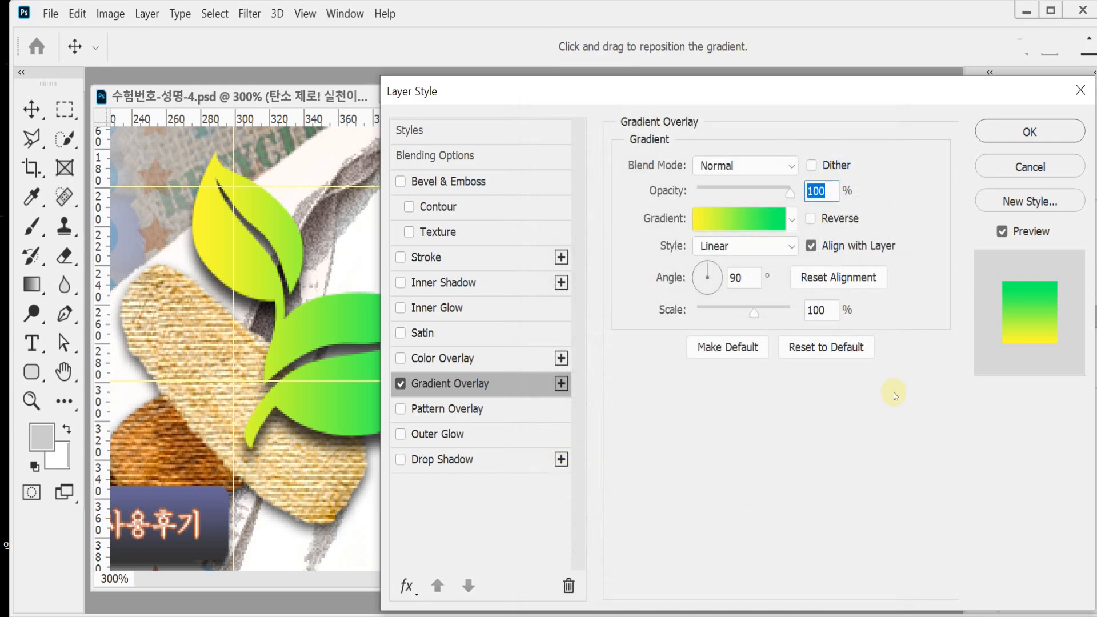
Step: Set the sprout's gradient overlay angle to 0° and move the Layer Style dialog aside
{"action": "double_click", "coordinate": [754, 277]}
{"action": "type", "text": "0"}
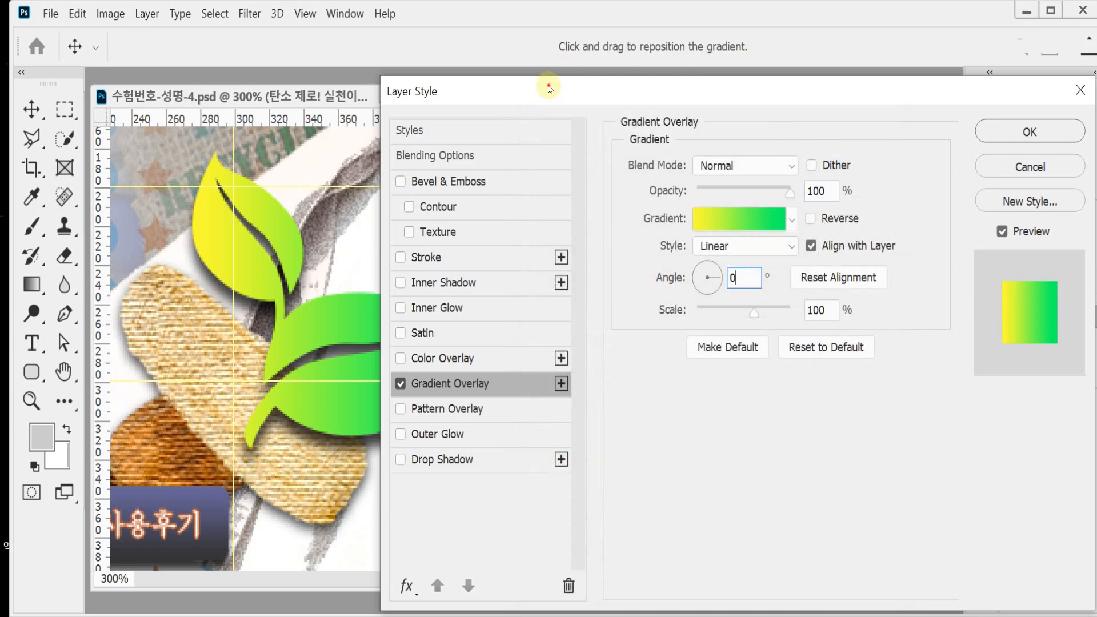
{"action": "left_click_drag", "start_coordinate": [549, 88], "coordinate": [654, 99]}
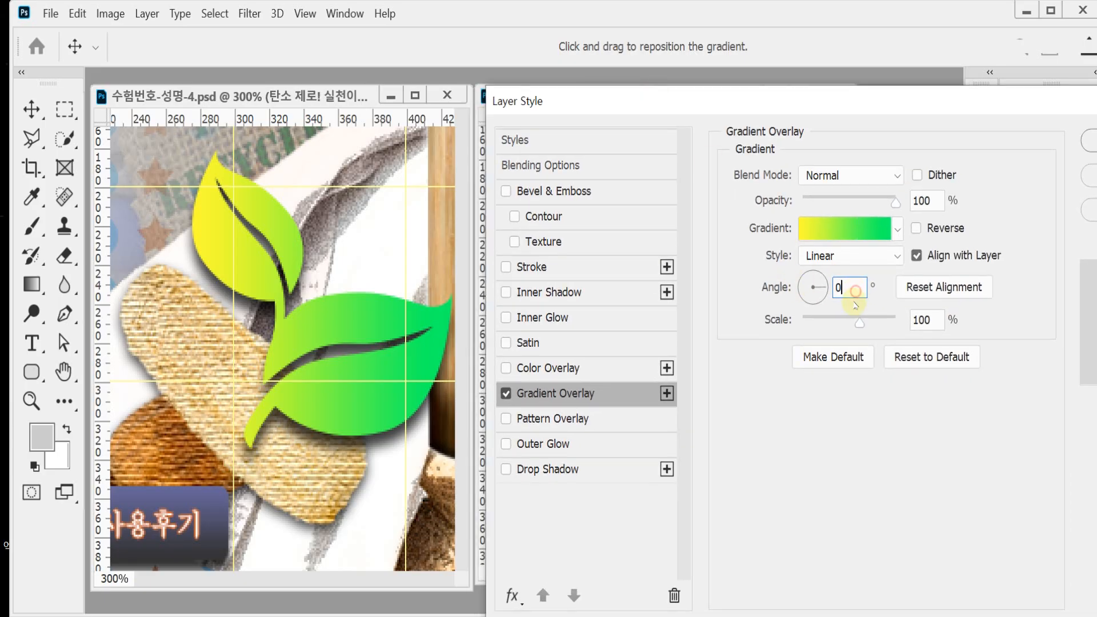
Step: Add a Drop Shadow to the sprout with a distance of 7 px and a size of 7 px, and apply the layer style
{"action": "left_click", "coordinate": [559, 471]}
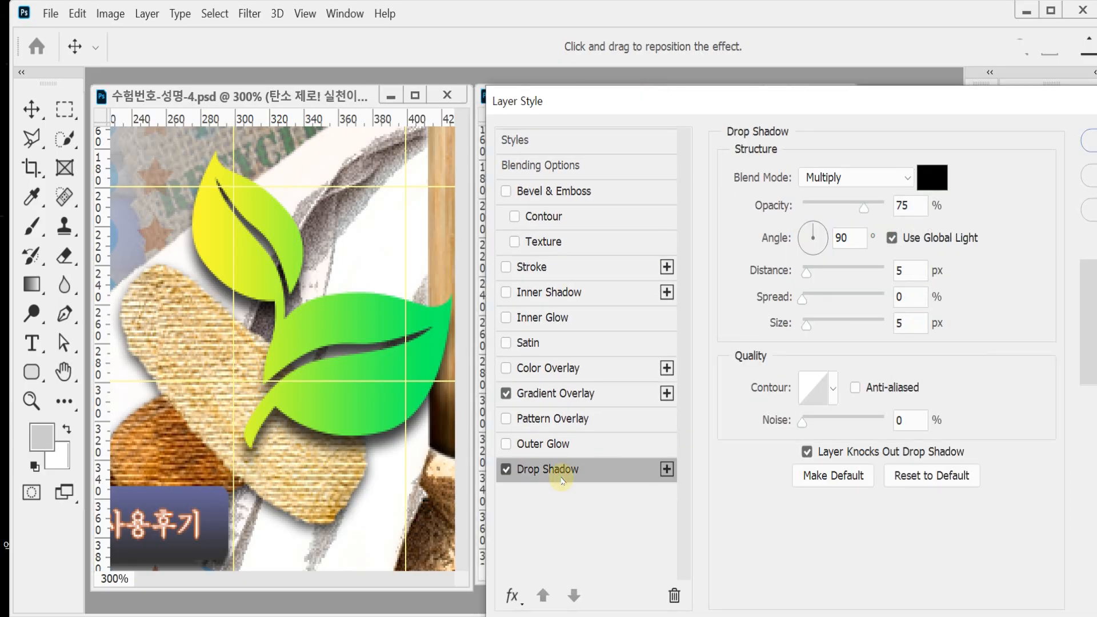
{"action": "left_click", "coordinate": [910, 270]}
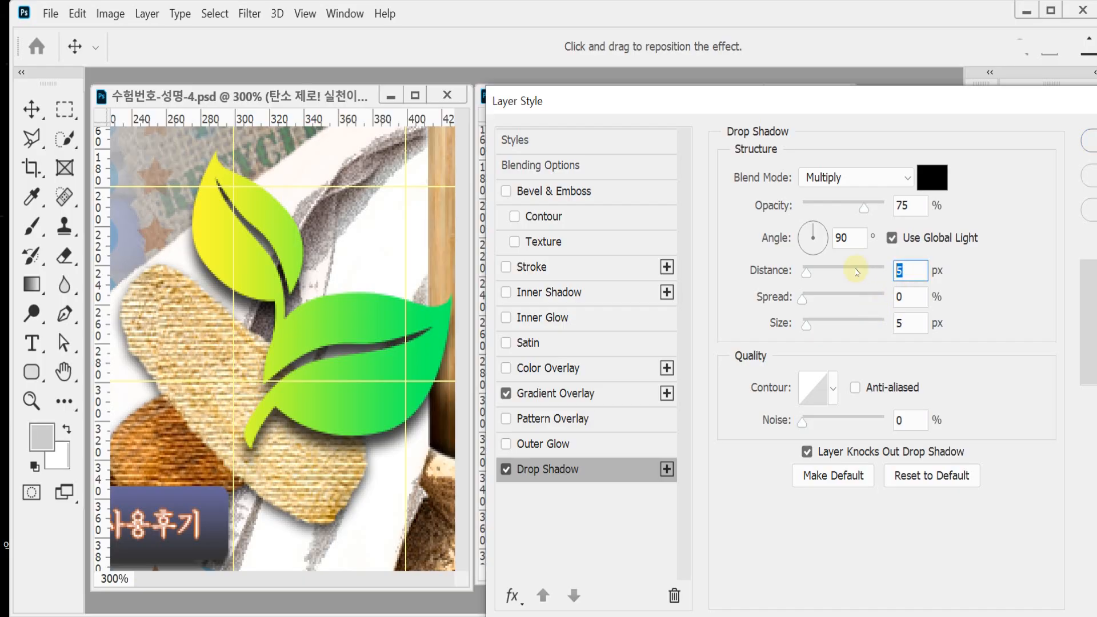
{"action": "type", "text": "7"}
{"action": "key", "text": "Tab"}
{"action": "key", "text": "Tab"}
{"action": "type", "text": "7"}
{"action": "key", "text": "Return"}
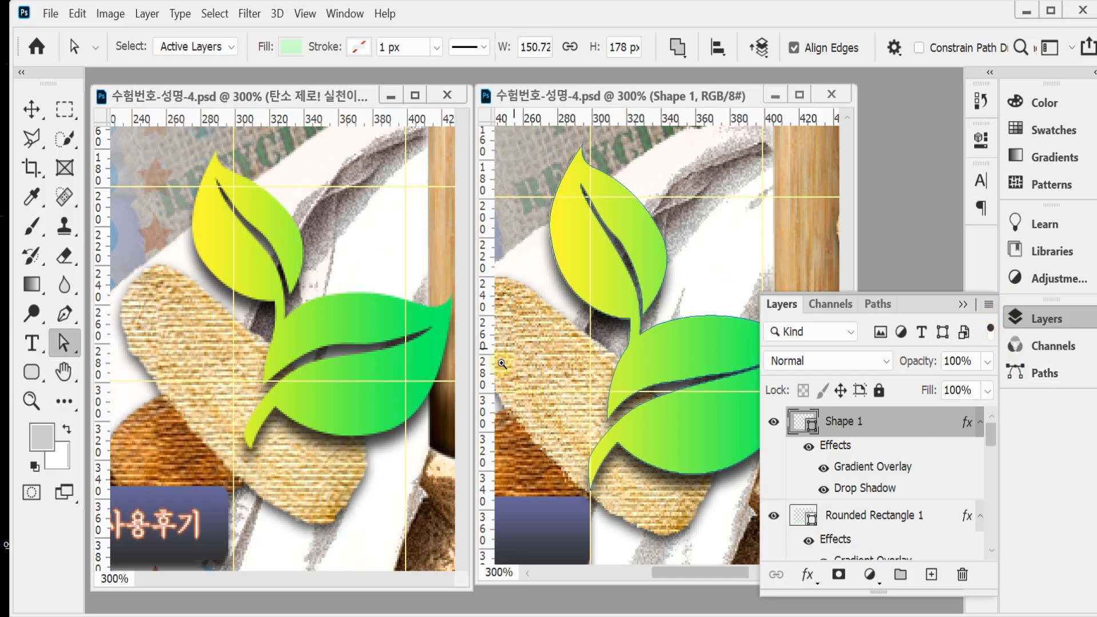
Step: Show the tree-shaped sign area of both documents side by side at 200% zoom and collapse the Layers panel
{"action": "scroll", "coordinate": [576, 377], "scroll_direction": "down", "scroll_amount": 1}
{"action": "left_click", "coordinate": [259, 328]}
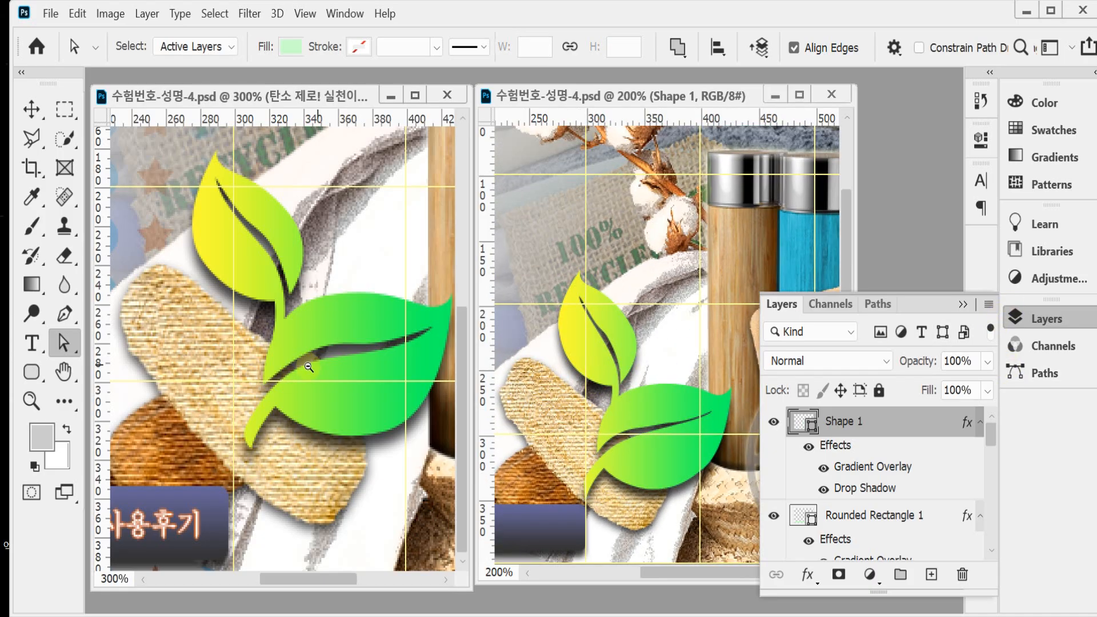
{"action": "scroll", "coordinate": [250, 357], "scroll_direction": "down", "scroll_amount": 1}
{"action": "left_click_drag", "start_coordinate": [228, 364], "coordinate": [450, 363]}
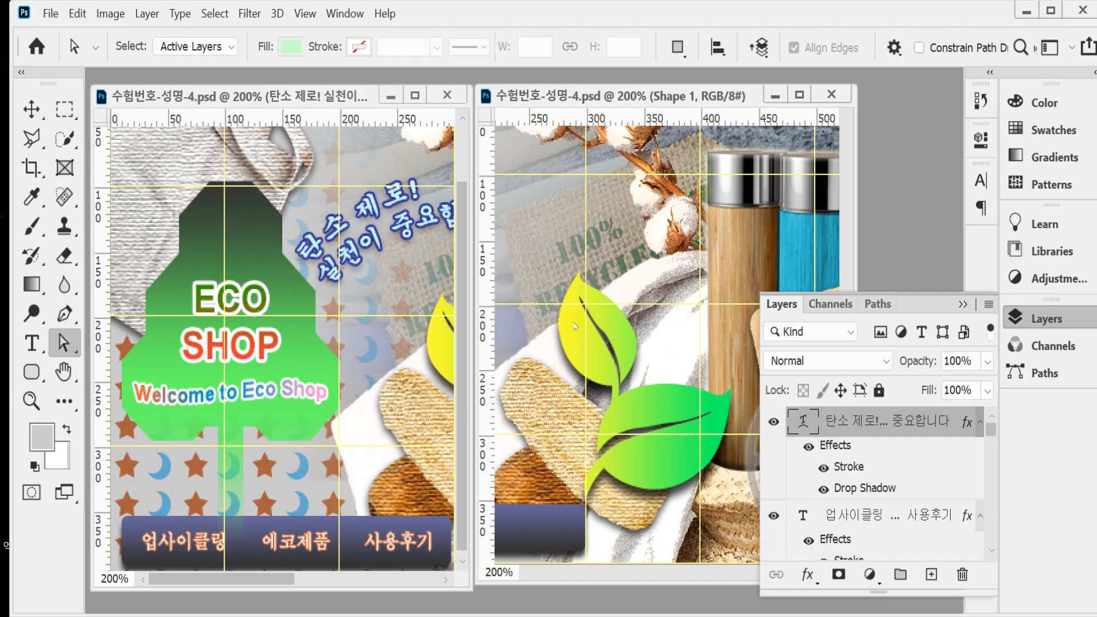
{"action": "left_click", "coordinate": [1054, 319]}
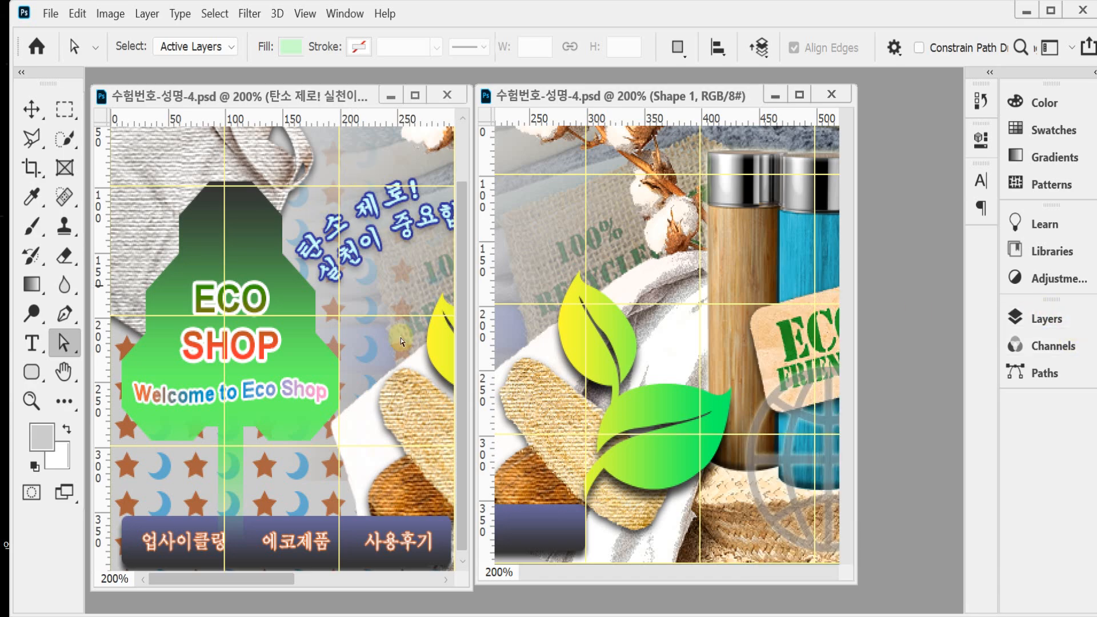
{"action": "left_click", "coordinate": [550, 282]}
{"action": "left_click_drag", "start_coordinate": [759, 307], "coordinate": [828, 323]}
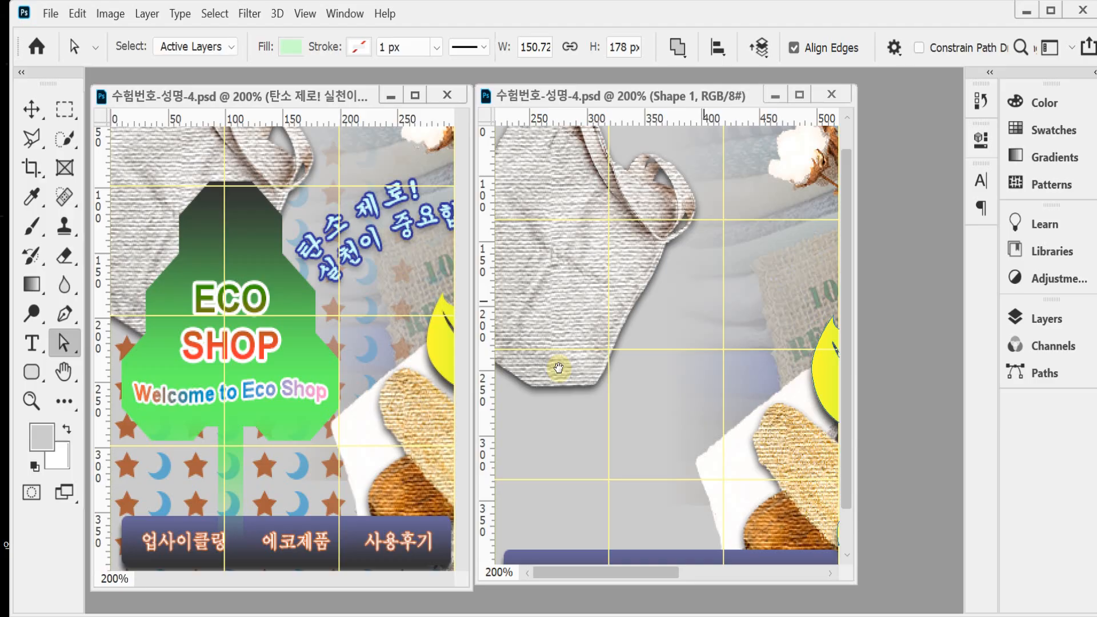
{"action": "left_click_drag", "start_coordinate": [558, 367], "coordinate": [692, 359]}
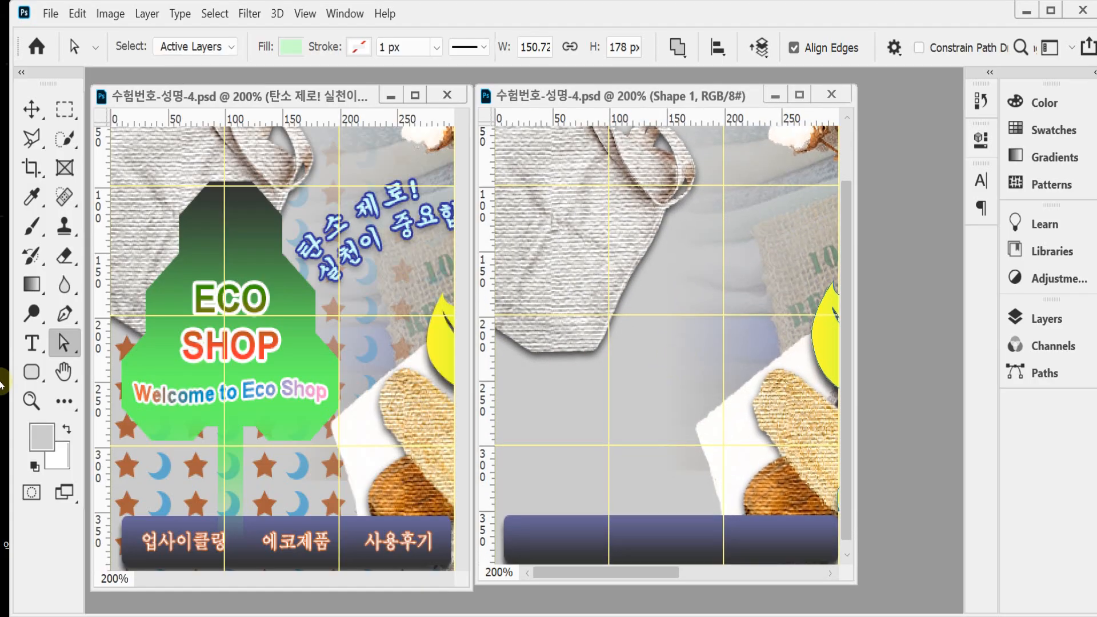
Step: Draw a solid octagon custom shape from the Symbols group, about 94 x 94 px, over the gray bag as the treetop
{"action": "left_click", "coordinate": [31, 373]}
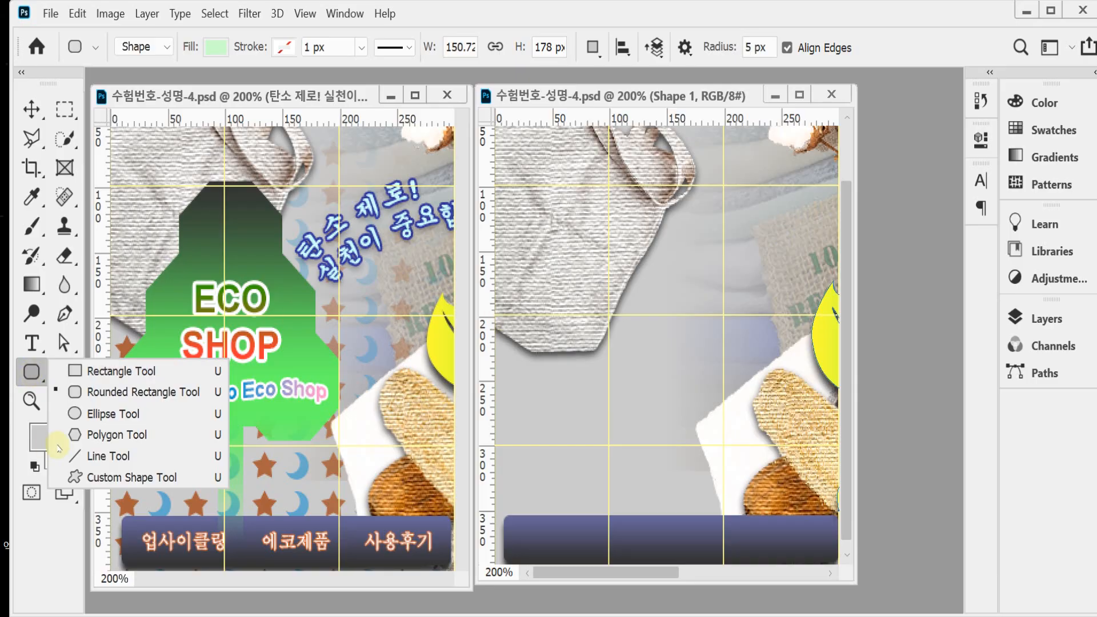
{"action": "left_click", "coordinate": [119, 477]}
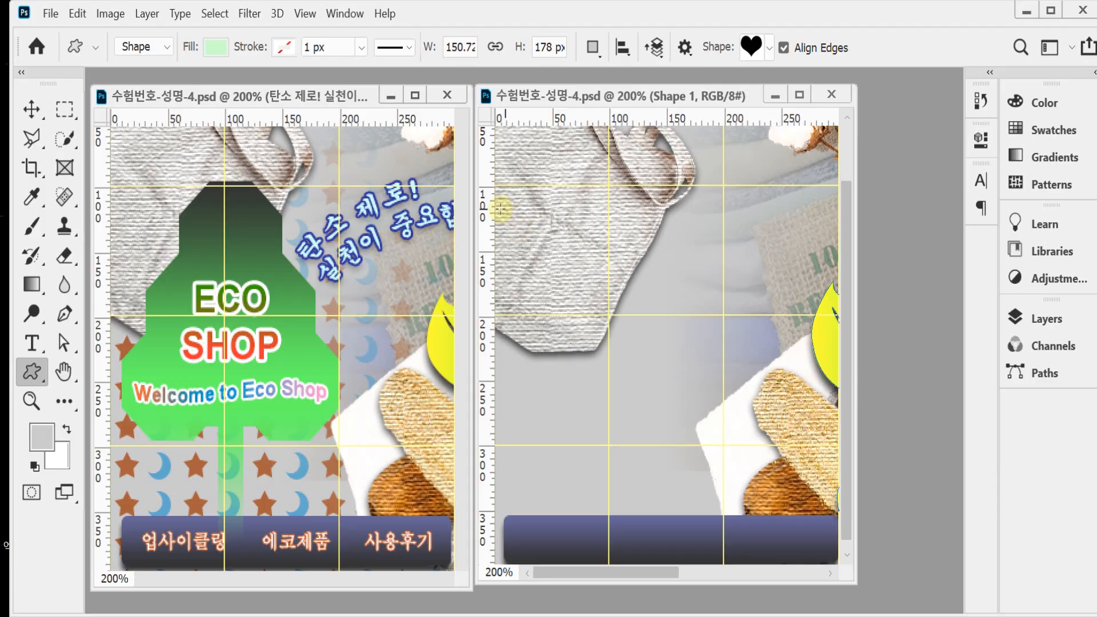
{"action": "left_click", "coordinate": [768, 48]}
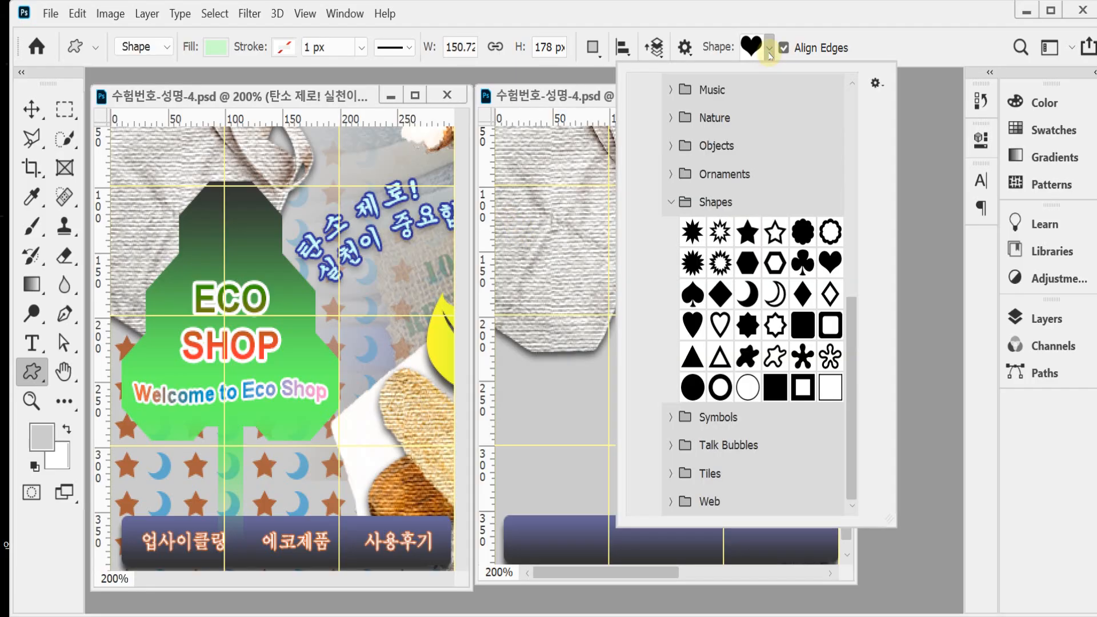
{"action": "left_click", "coordinate": [669, 203]}
{"action": "left_click", "coordinate": [671, 417]}
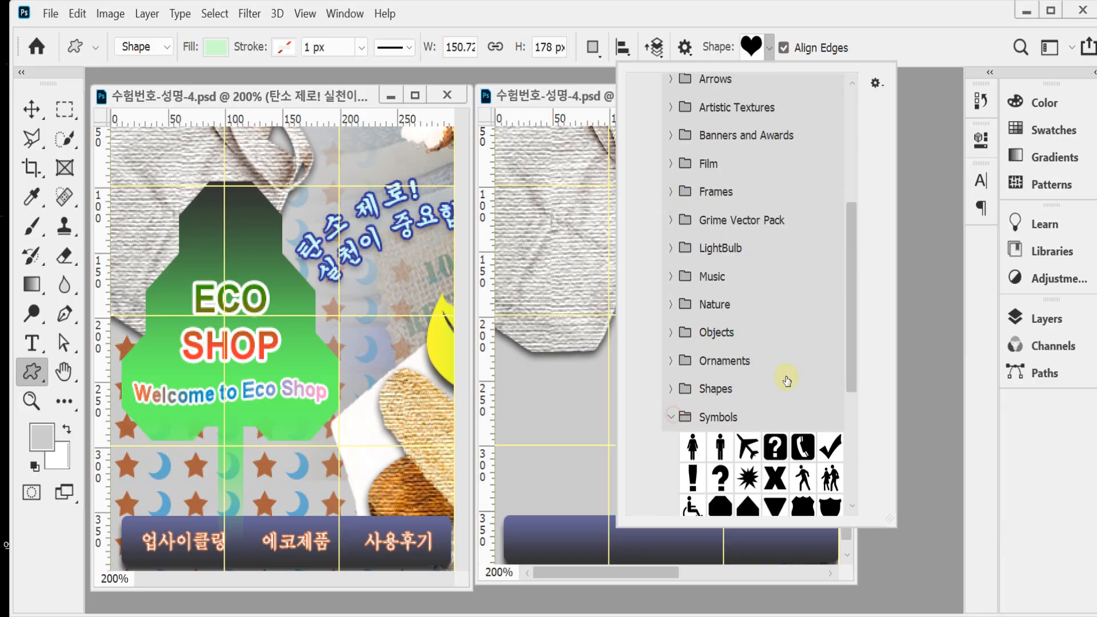
{"action": "scroll", "coordinate": [851, 334], "scroll_direction": "down", "scroll_amount": 5}
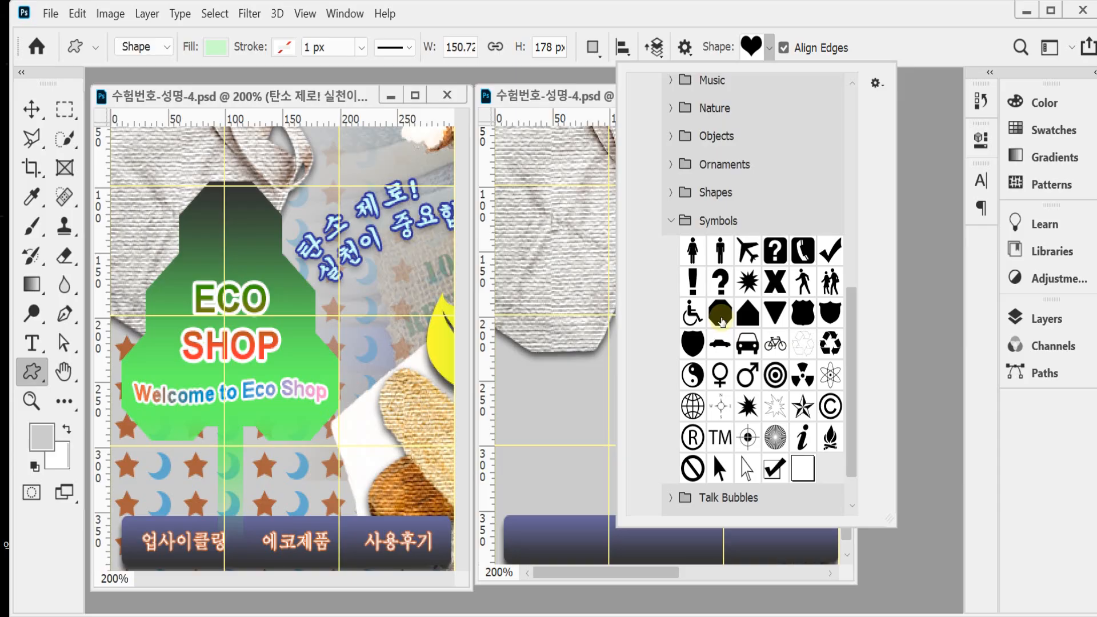
{"action": "left_click", "coordinate": [721, 320]}
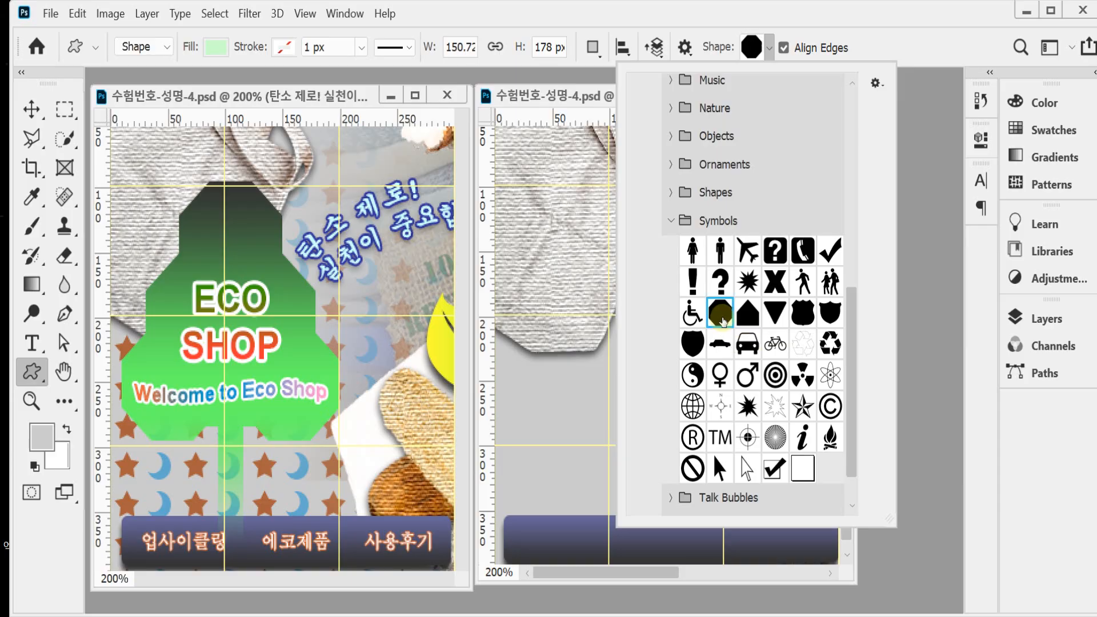
{"action": "left_click", "coordinate": [575, 11]}
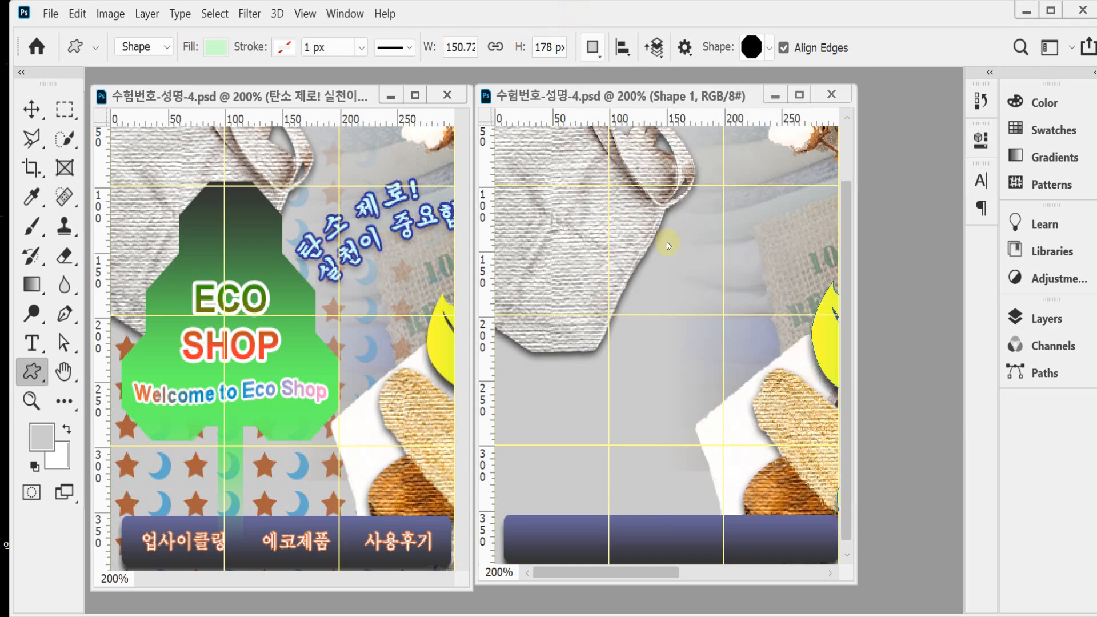
{"action": "left_click_drag", "start_coordinate": [586, 181], "coordinate": [692, 343]}
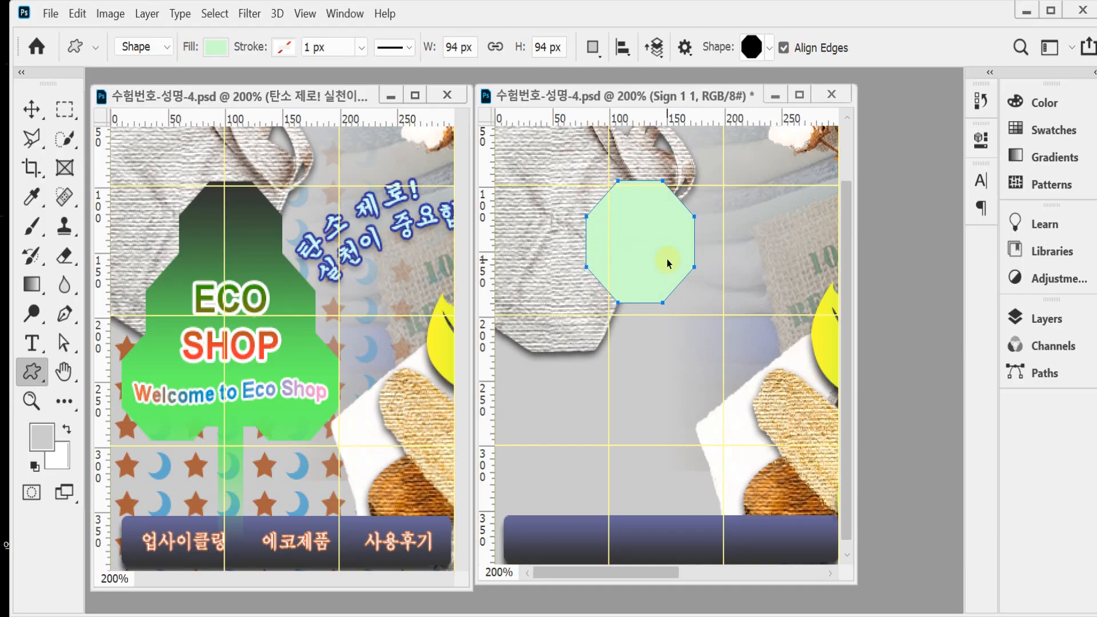
{"action": "left_click_drag", "start_coordinate": [667, 261], "coordinate": [644, 262]}
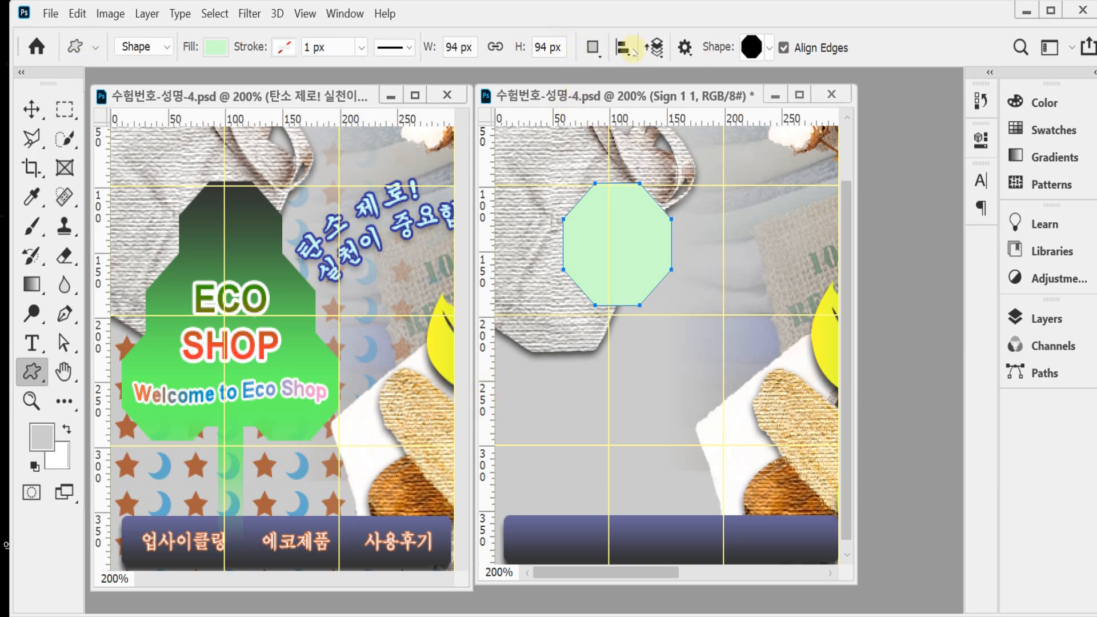
Step: Using Combine Shapes, add a larger octagon about 139 px wide to the same layer, overlapping the lower part of the treetop
{"action": "left_click", "coordinate": [605, 54]}
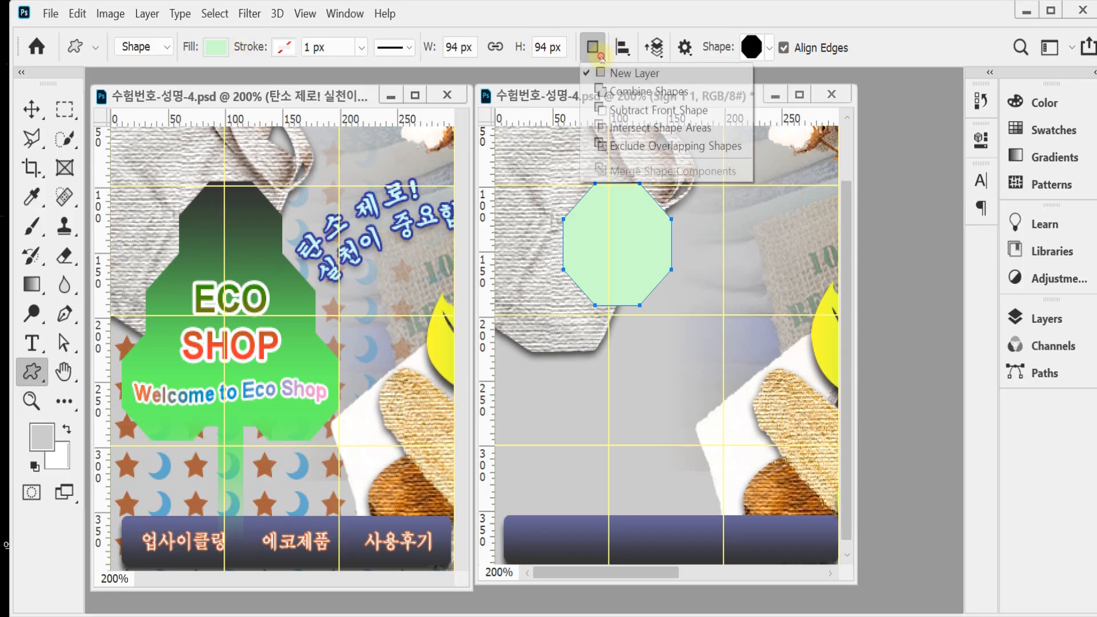
{"action": "left_click", "coordinate": [602, 57]}
{"action": "left_click", "coordinate": [594, 49]}
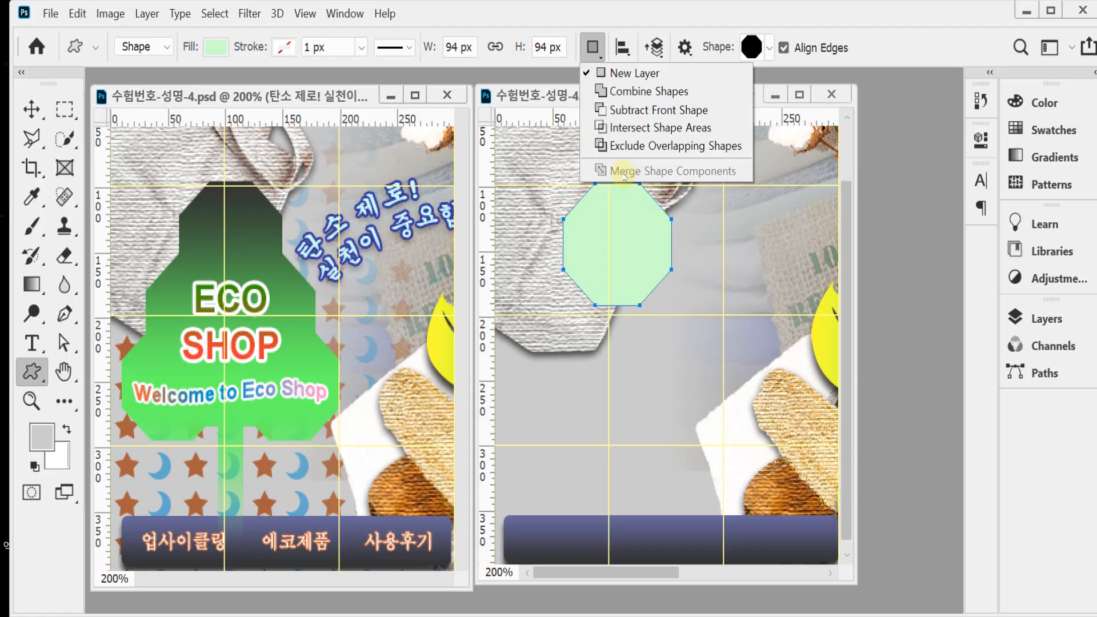
{"action": "left_click", "coordinate": [701, 92]}
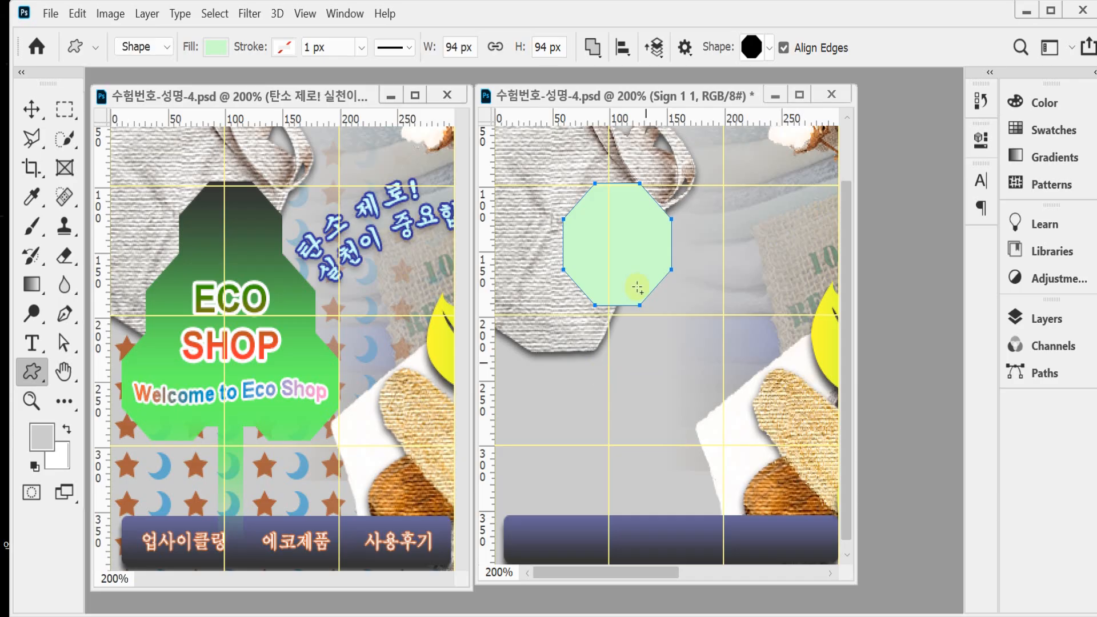
{"action": "left_click", "coordinate": [626, 238]}
{"action": "left_click", "coordinate": [631, 212]}
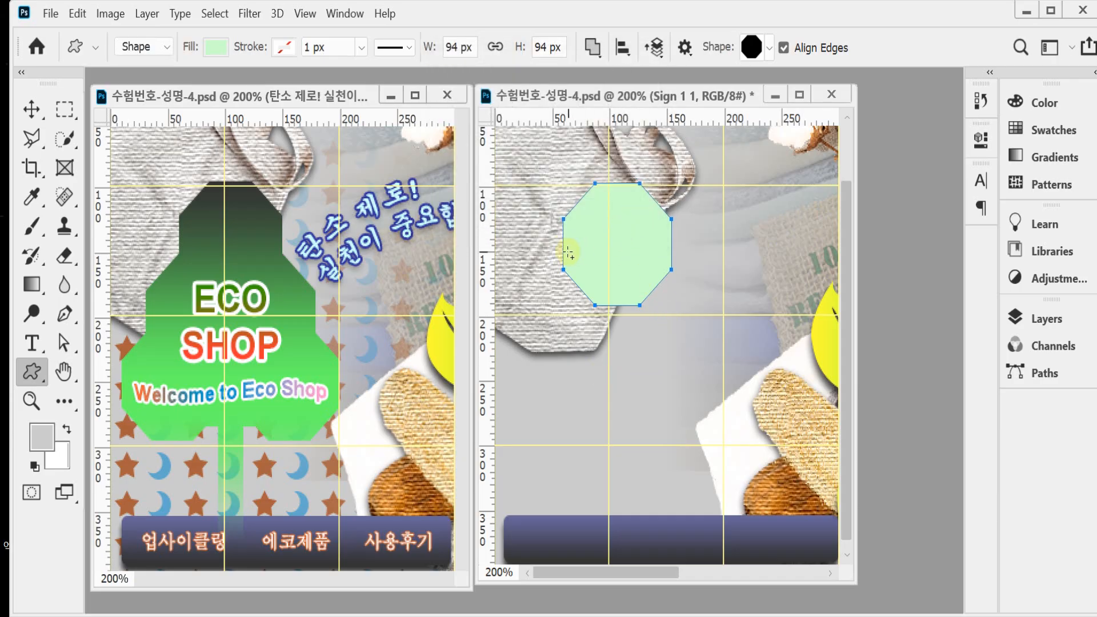
{"action": "left_click_drag", "start_coordinate": [523, 253], "coordinate": [709, 433]}
{"action": "mouse_move", "coordinate": [630, 380]}
{"action": "left_mouse_down"}
{"action": "mouse_move", "coordinate": [665, 372]}
{"action": "mouse_move", "coordinate": [651, 376]}
{"action": "left_mouse_up"}
Step: Select both octagon paths and align their horizontal centers
{"action": "left_click_drag", "start_coordinate": [592, 240], "coordinate": [632, 363]}
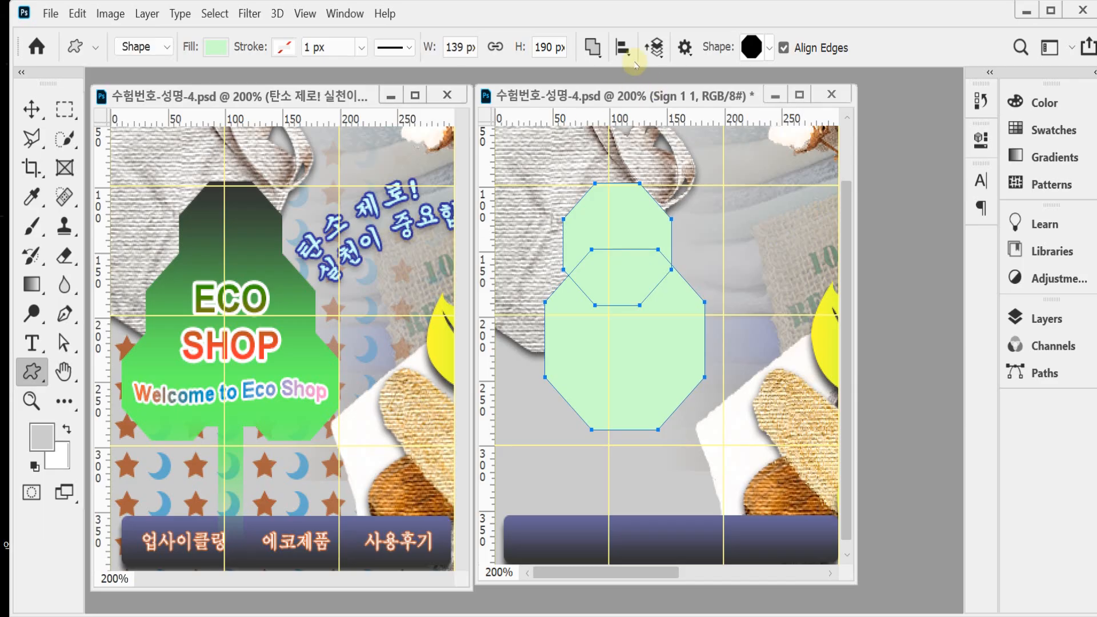
{"action": "left_click", "coordinate": [622, 48]}
{"action": "left_click", "coordinate": [563, 104]}
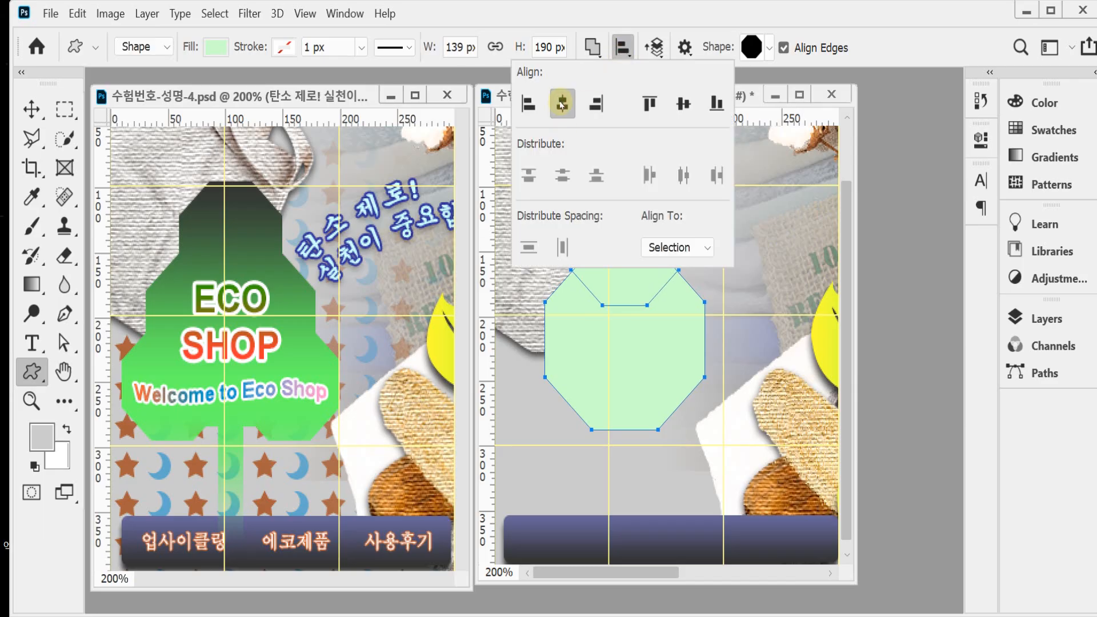
{"action": "left_click", "coordinate": [558, 23]}
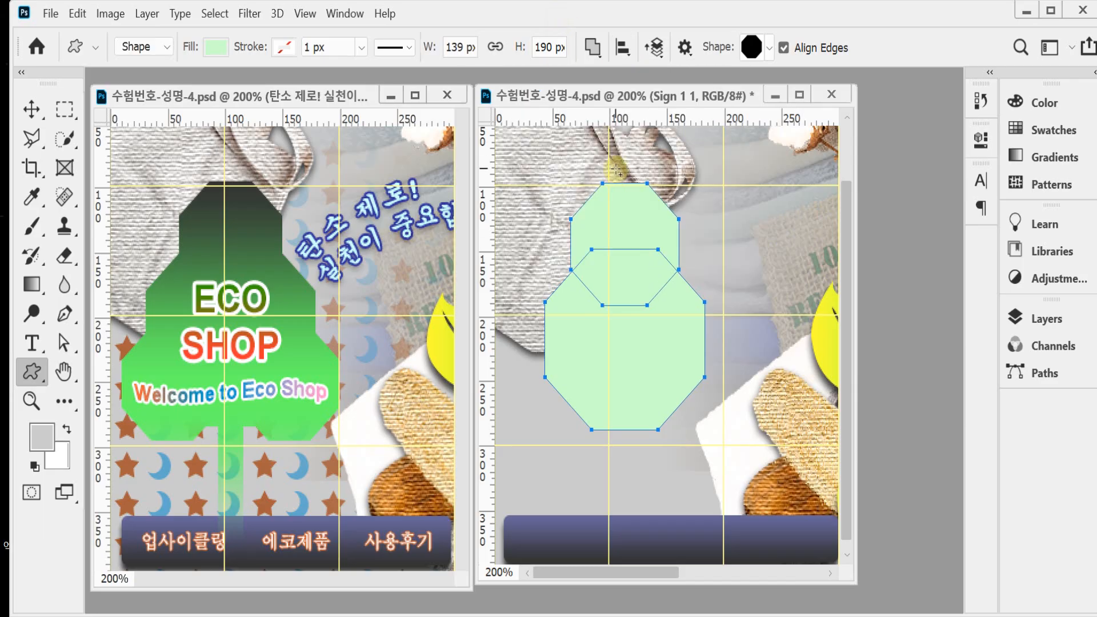
Step: Add a smaller octagon at the tree's lower left and duplicate it at the same height on the lower right
{"action": "left_click", "coordinate": [536, 428], "text": "ctrl"}
{"action": "left_click", "coordinate": [609, 353], "text": "ctrl"}
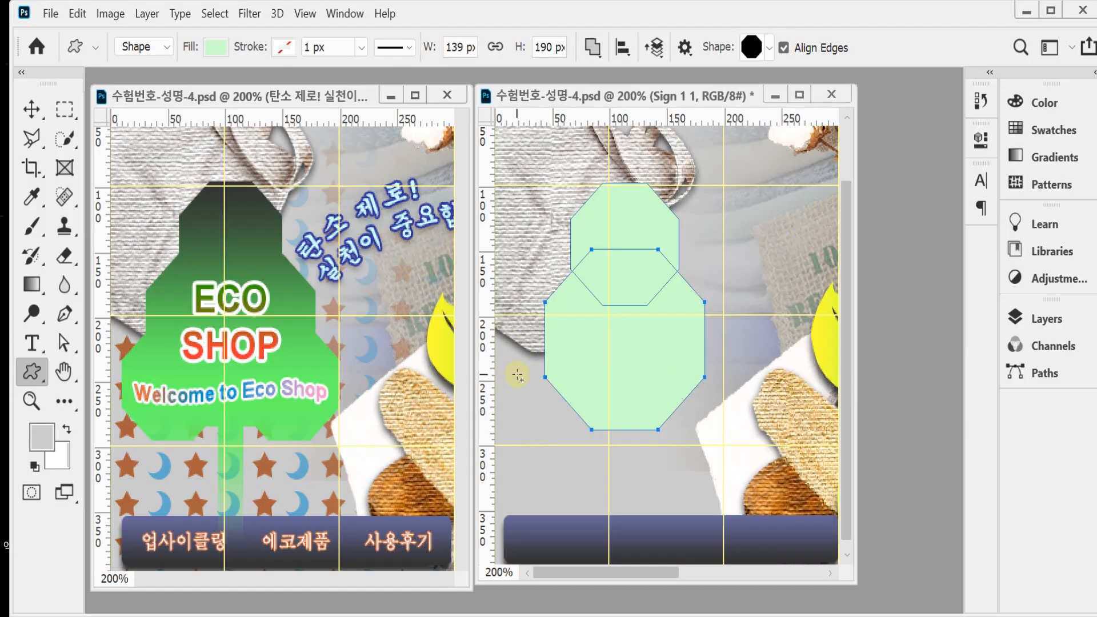
{"action": "left_click_drag", "start_coordinate": [512, 348], "coordinate": [626, 453]}
{"action": "left_click_drag", "start_coordinate": [565, 431], "coordinate": [557, 408]}
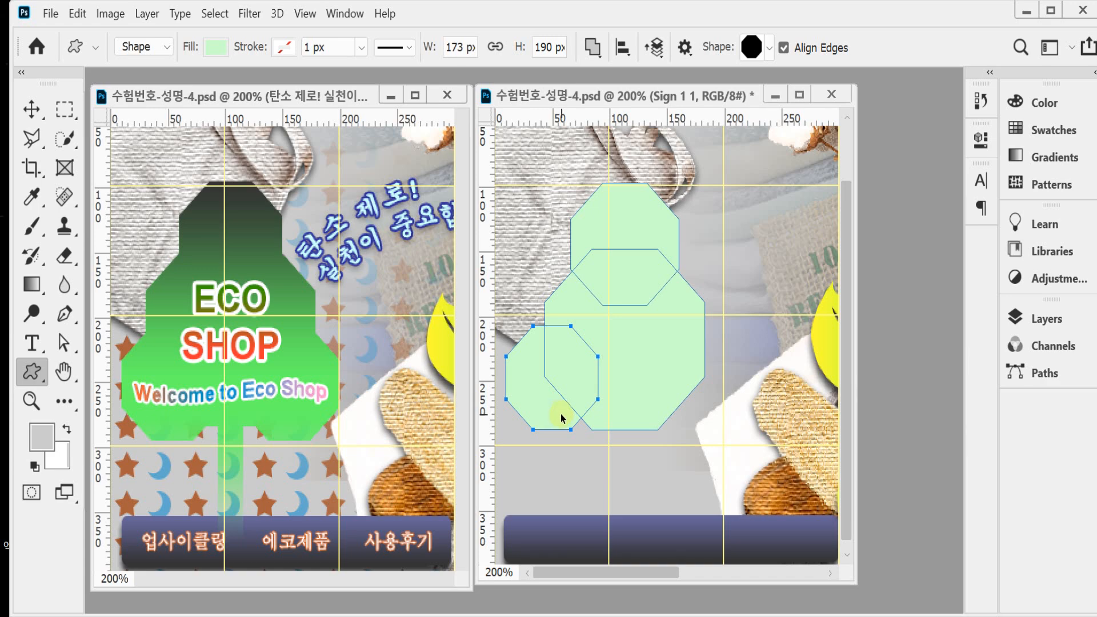
{"action": "left_click_drag", "start_coordinate": [560, 414], "coordinate": [562, 423]}
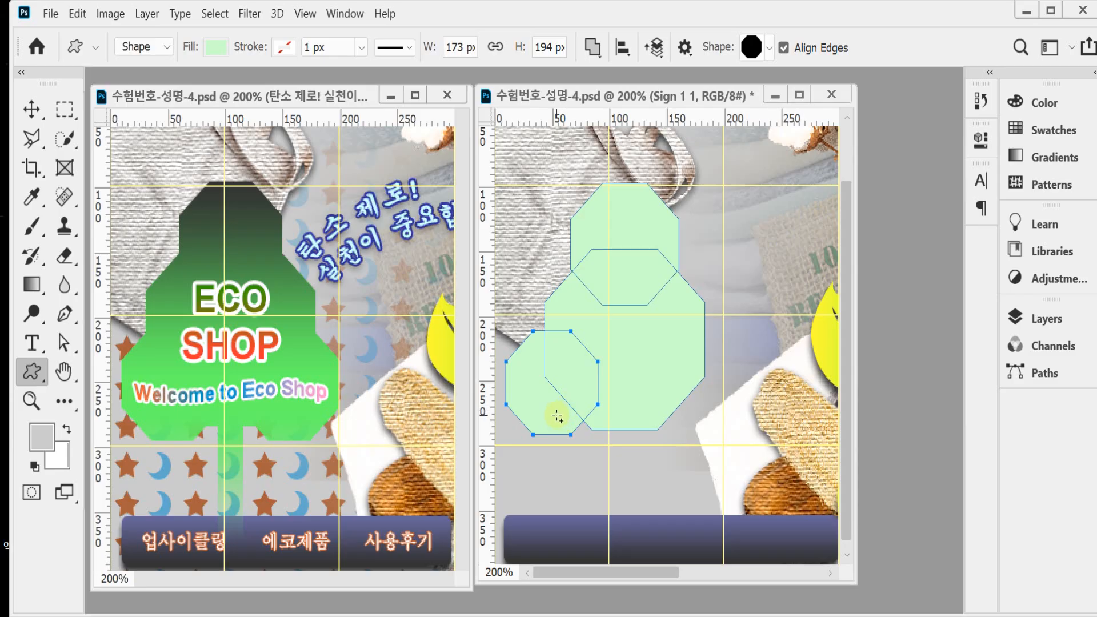
{"action": "left_click_drag", "start_coordinate": [565, 417], "coordinate": [698, 415]}
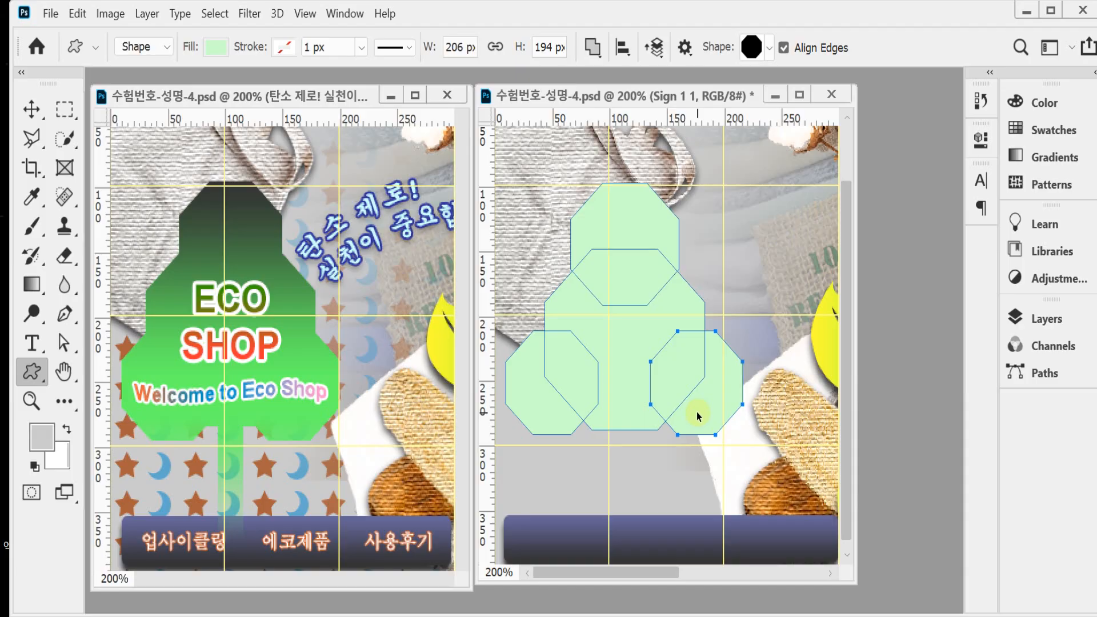
{"action": "left_click_drag", "start_coordinate": [697, 416], "coordinate": [696, 412]}
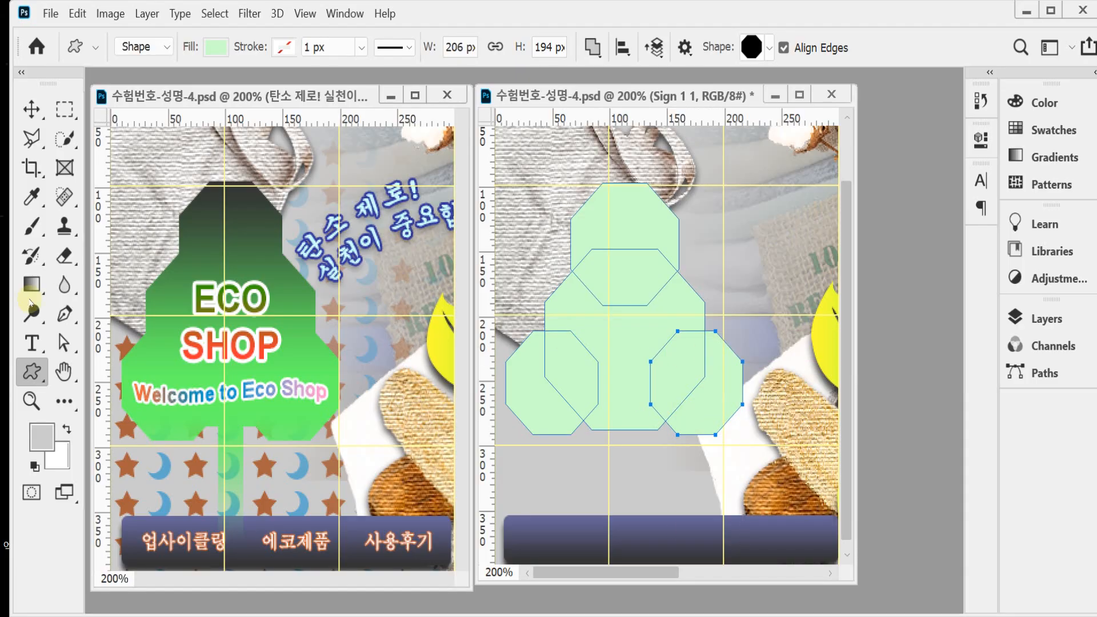
Step: Add a tree trunk to the combined shape with a rectangle about 20 x 103 px reaching down onto the blue bar
{"action": "right_click", "coordinate": [31, 371]}
{"action": "left_click", "coordinate": [72, 370]}
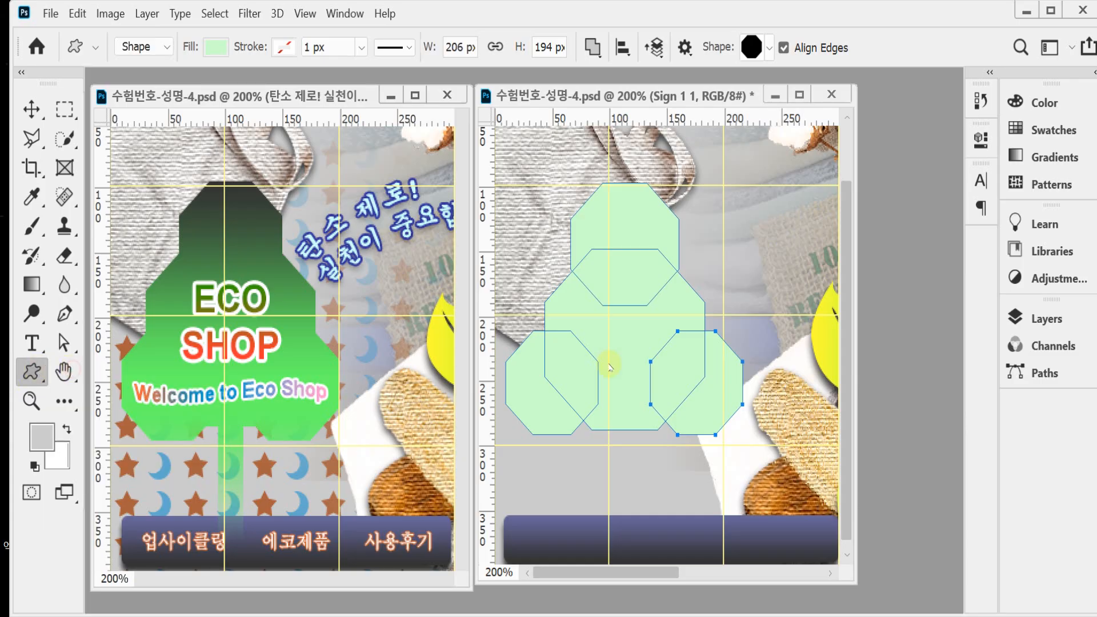
{"action": "left_click", "coordinate": [595, 49]}
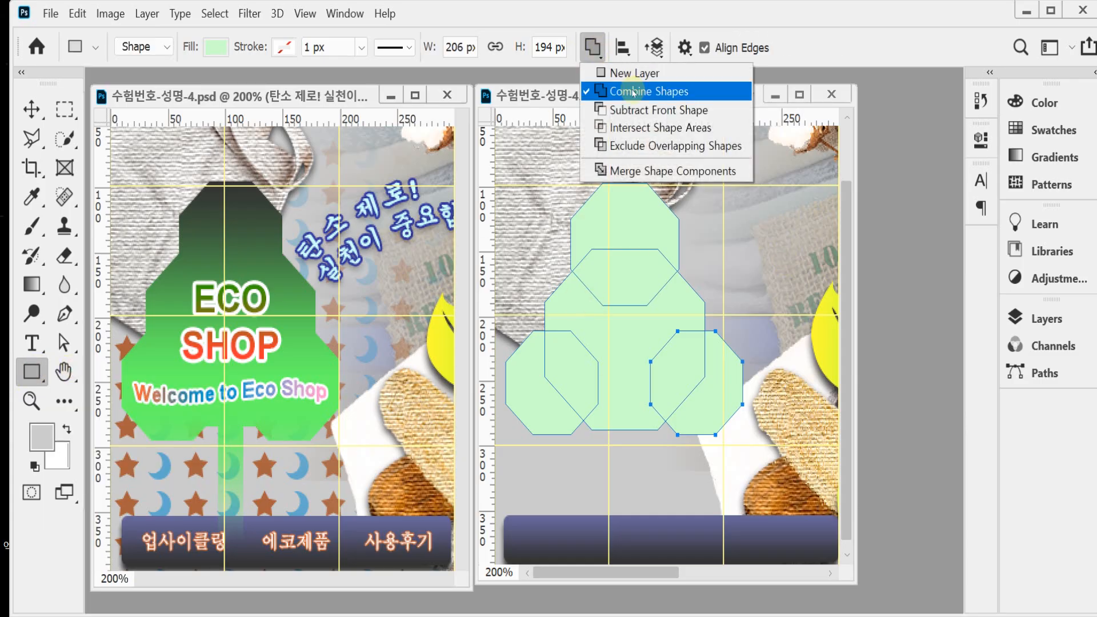
{"action": "left_click", "coordinate": [607, 91]}
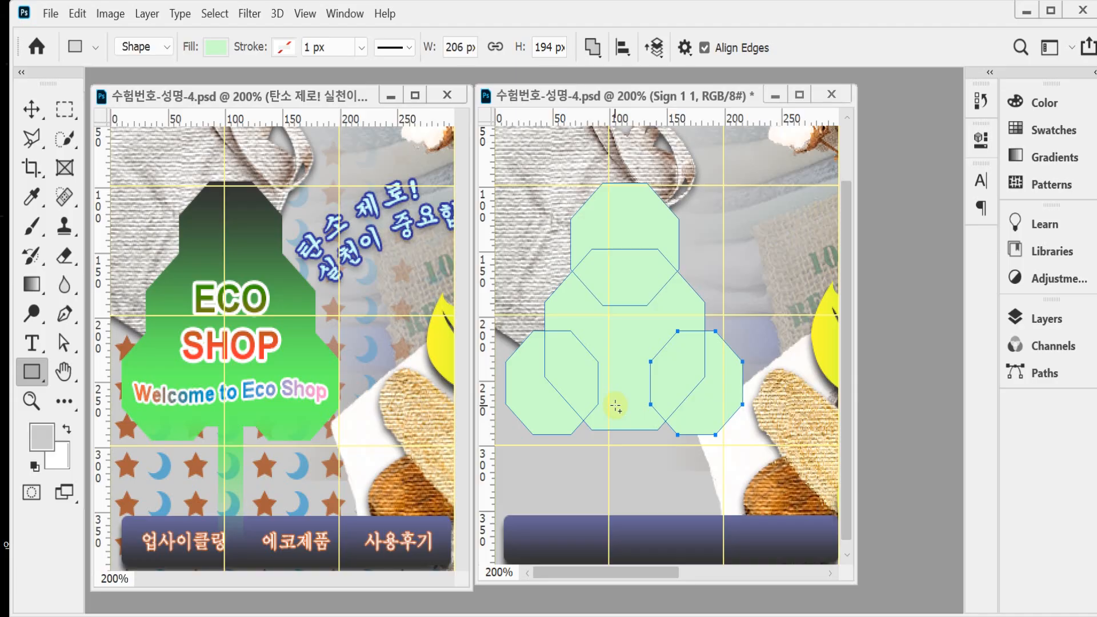
{"action": "left_click_drag", "start_coordinate": [614, 401], "coordinate": [635, 532]}
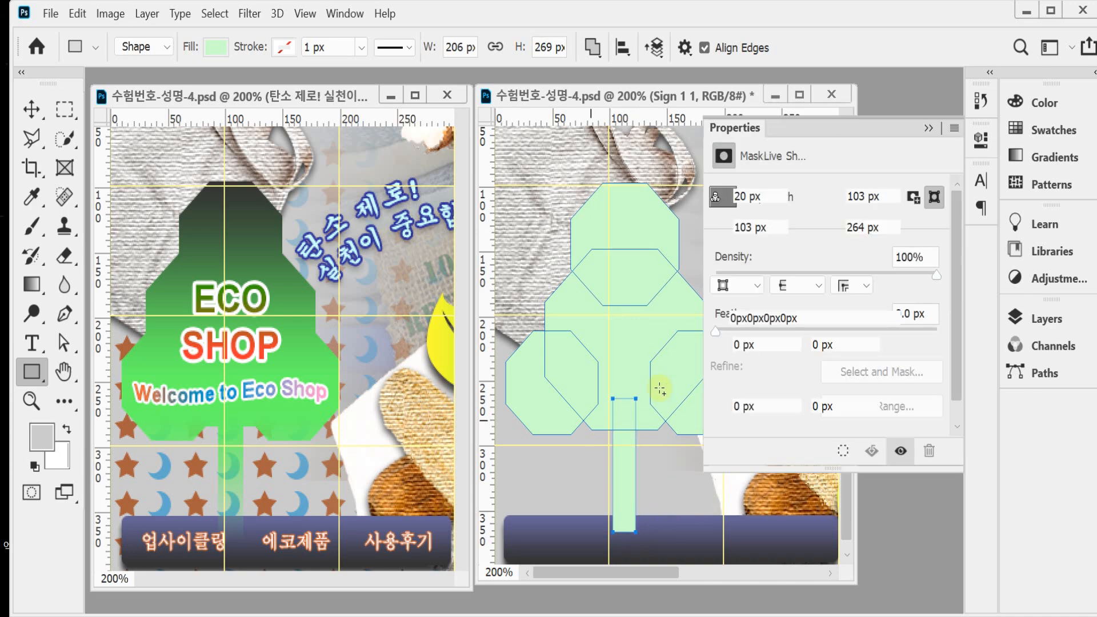
{"action": "left_click", "coordinate": [980, 140]}
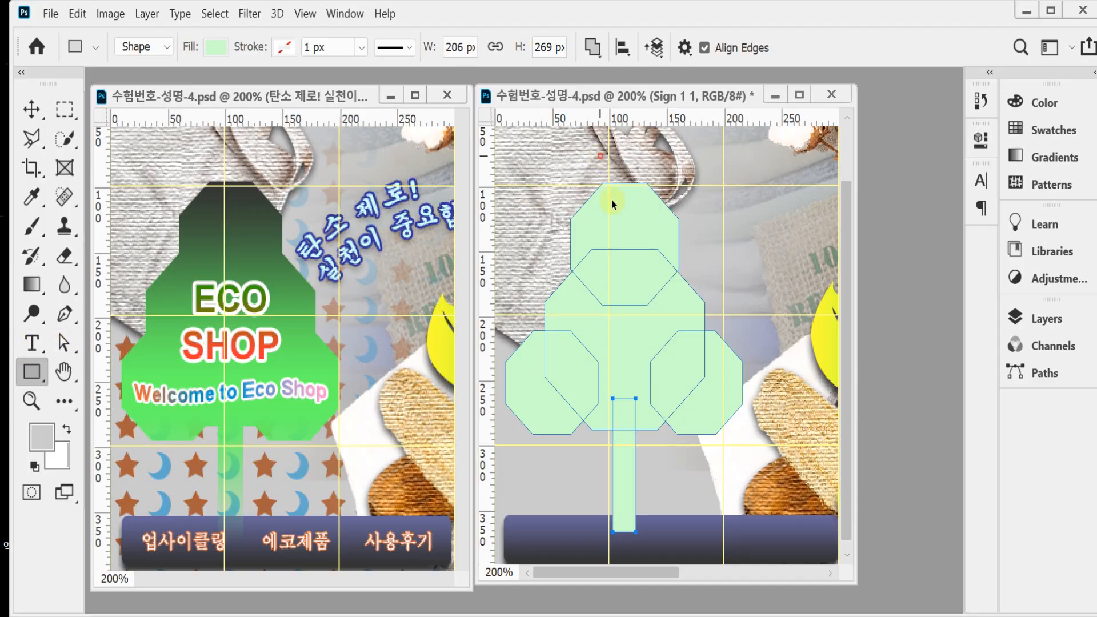
Step: Select the trunk together with the two central octagons and align their horizontal centers
{"action": "left_click_drag", "start_coordinate": [599, 154], "coordinate": [634, 495]}
{"action": "left_click", "coordinate": [622, 47]}
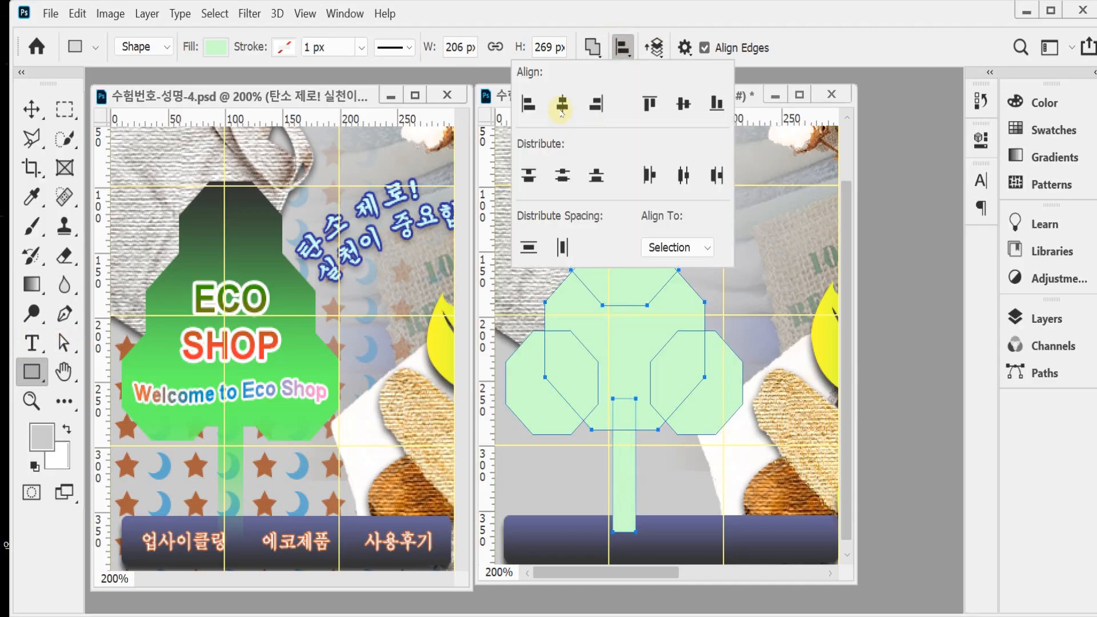
{"action": "left_click", "coordinate": [562, 105]}
{"action": "left_click", "coordinate": [808, 35]}
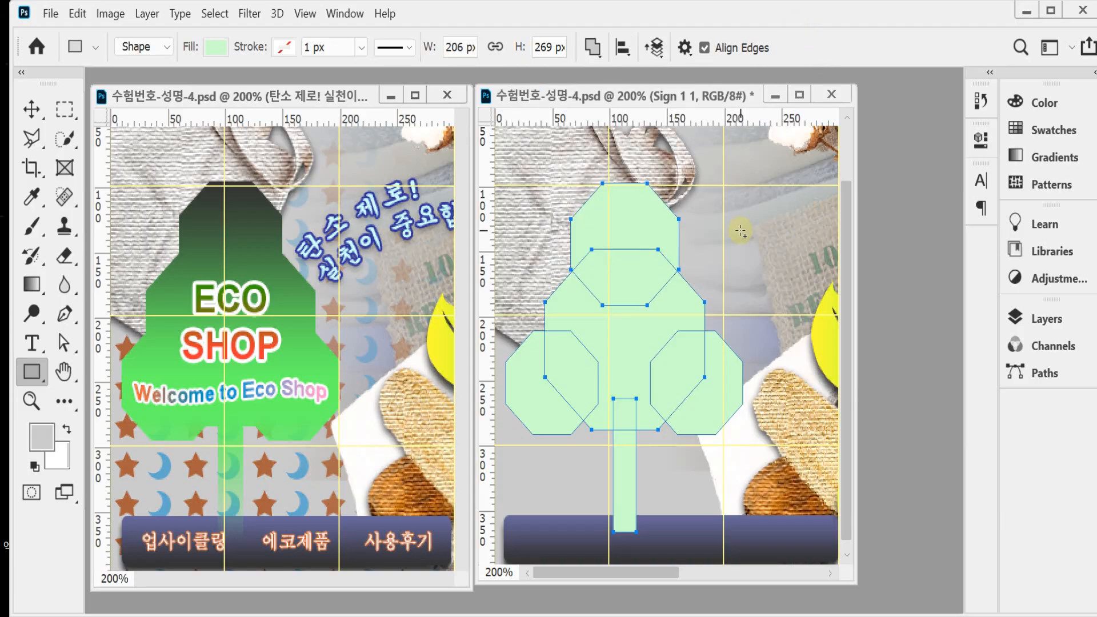
Step: Nudge the lower-left octagon 3 px to the right, toward the trunk
{"action": "left_click", "coordinate": [585, 447]}
{"action": "left_click", "coordinate": [552, 407]}
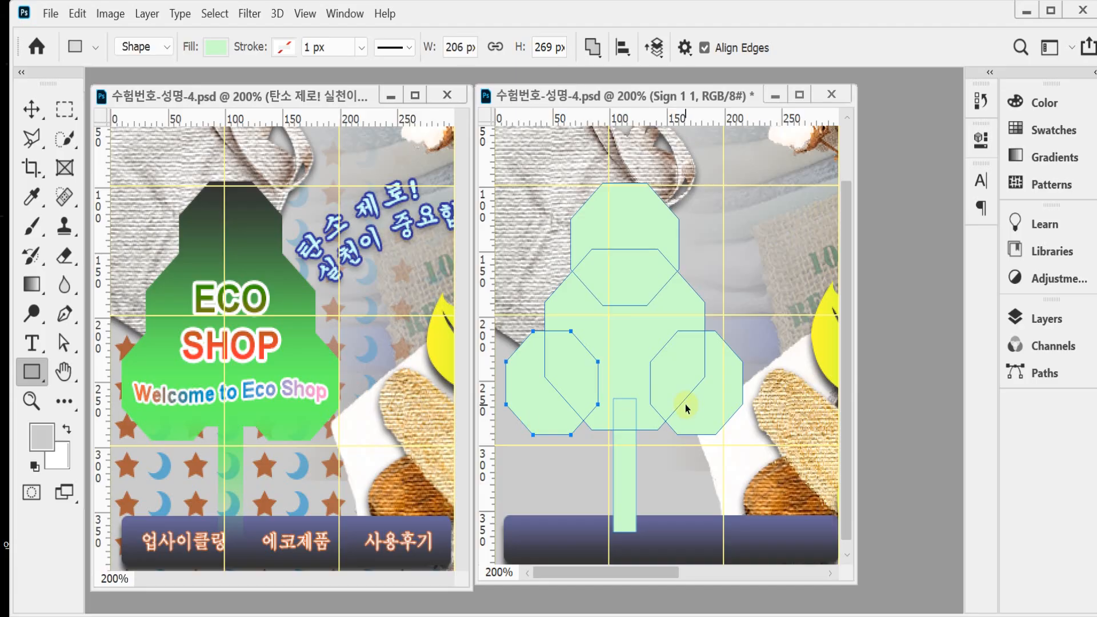
{"action": "key", "text": "Right"}
{"action": "key", "text": "Right"}
{"action": "key", "text": "Right"}
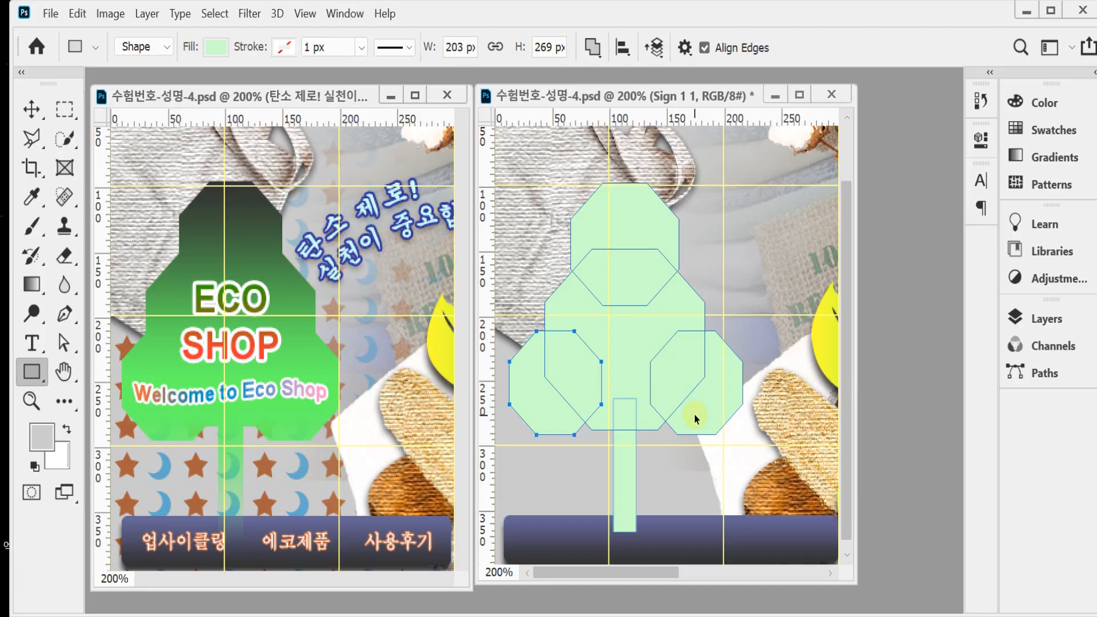
Step: Fine-tune the lower-right octagon's horizontal position so the whole tree shape is 202 px wide
{"action": "key", "text": "Left"}
{"action": "key", "text": "Left"}
{"action": "key", "text": "Left"}
{"action": "key", "text": "Left"}
{"action": "key", "text": "Left"}
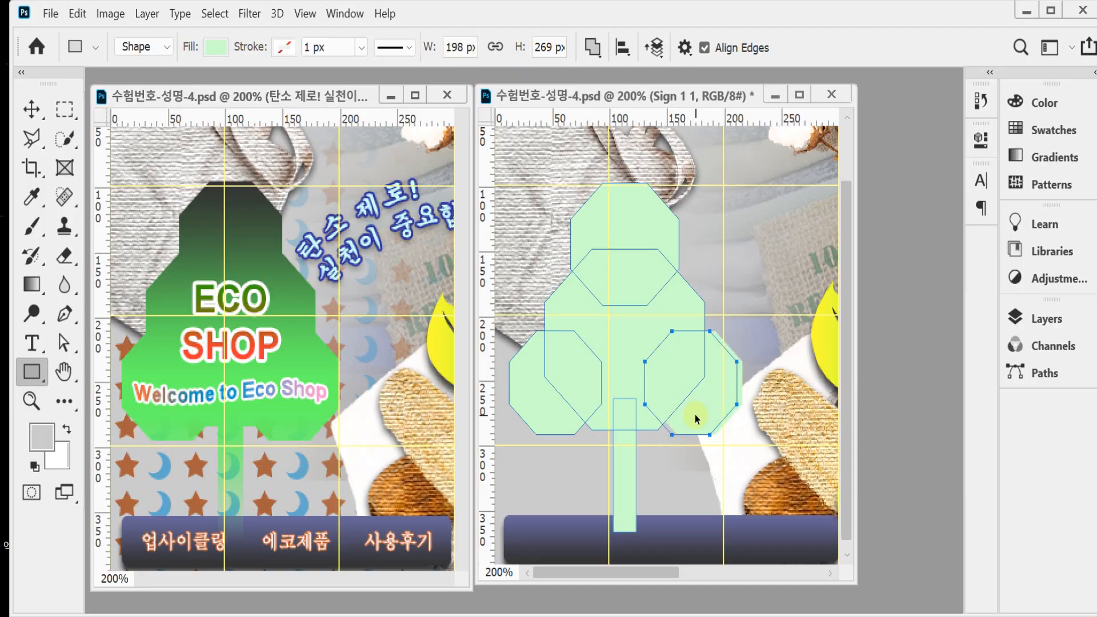
{"action": "key", "text": "Right"}
{"action": "key", "text": "Right"}
{"action": "key", "text": "Right"}
{"action": "key", "text": "Right"}
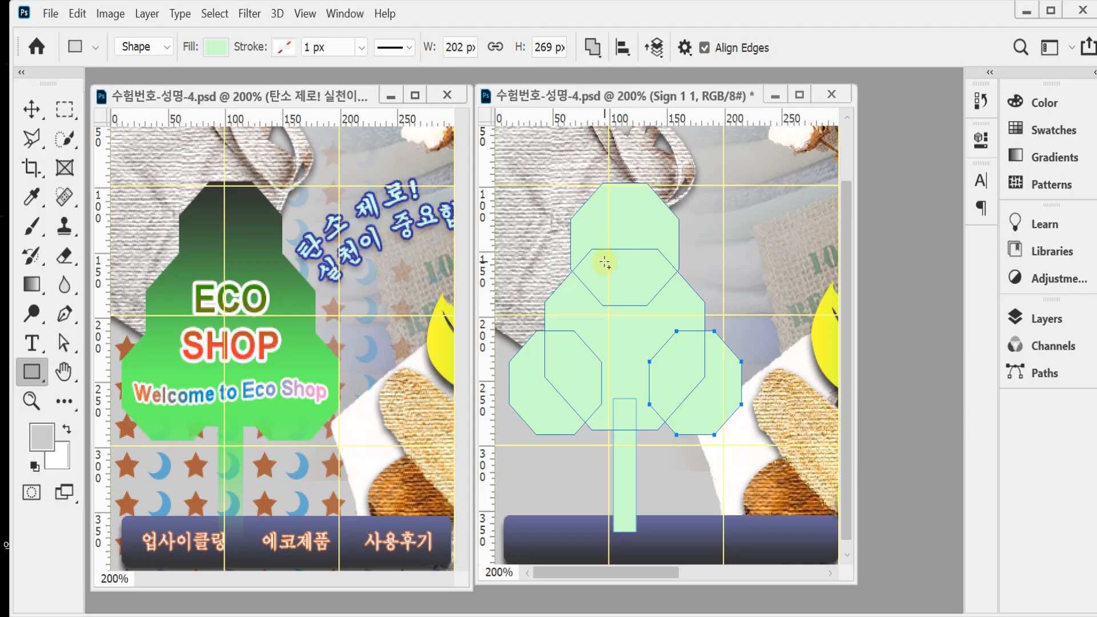
Step: Merge the octagons and trunk into a single tree outline with Merge Shape Components, accepting conversion to a regular path
{"action": "left_click", "coordinate": [592, 48]}
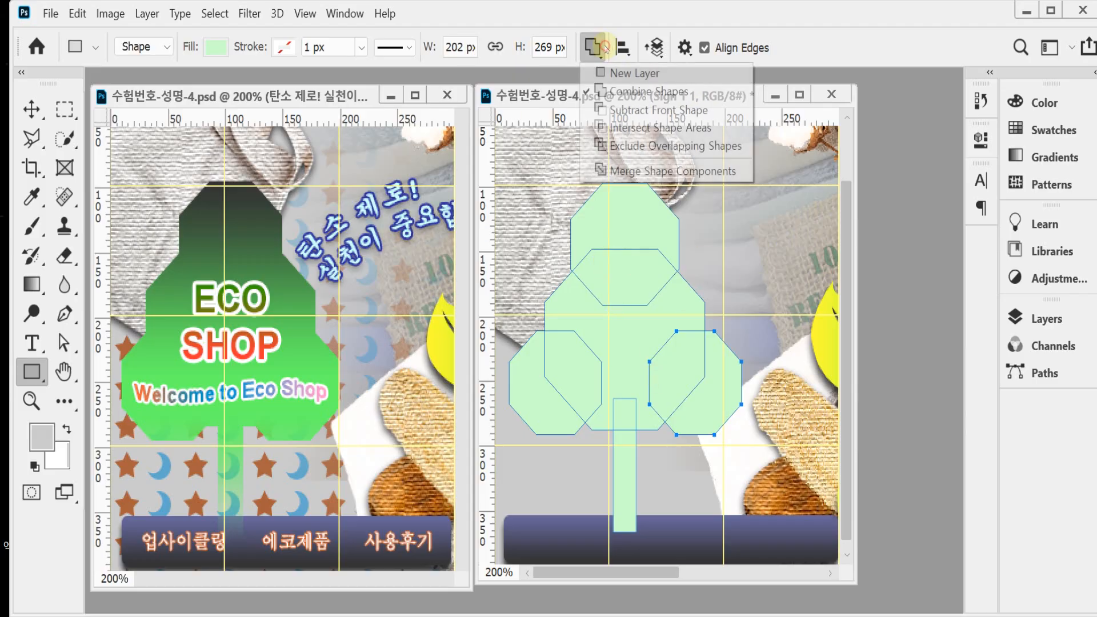
{"action": "left_click", "coordinate": [624, 171]}
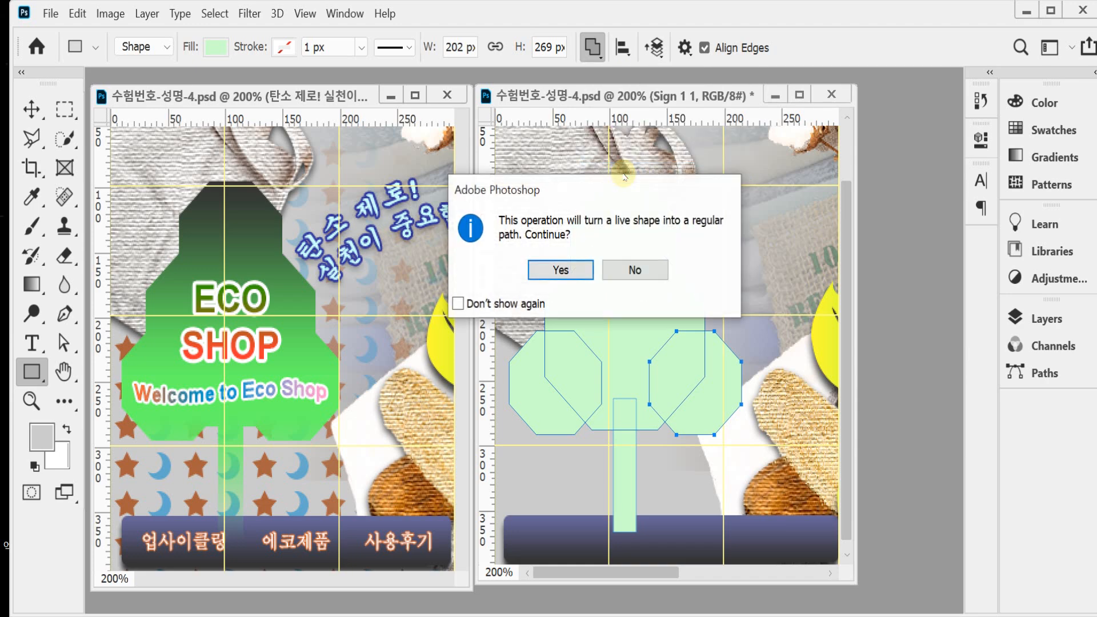
{"action": "left_click", "coordinate": [561, 267]}
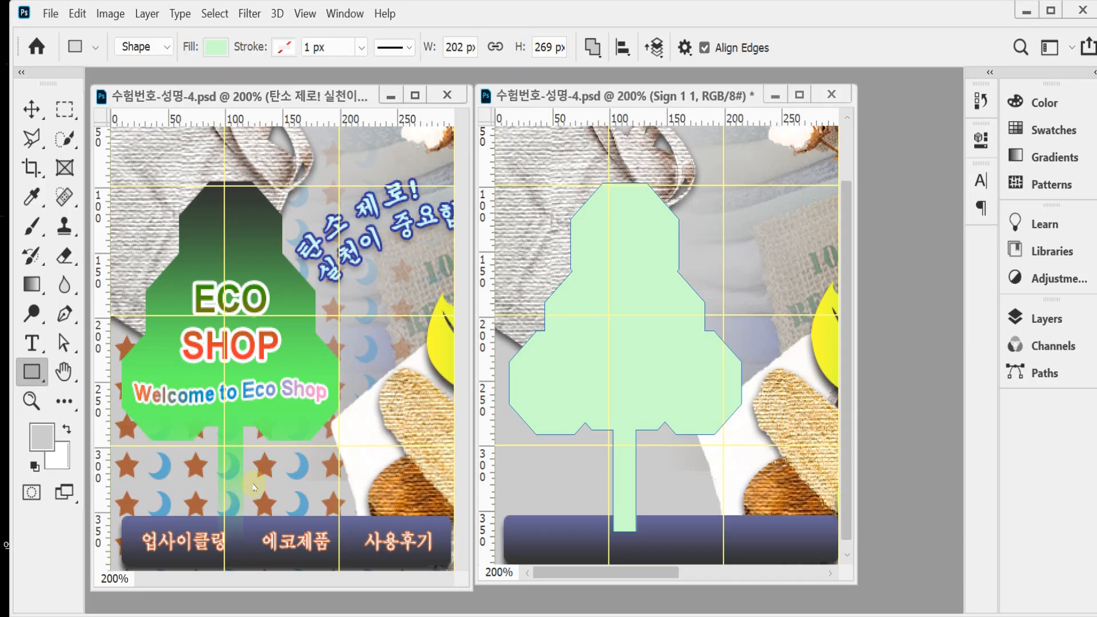
Step: Add a layer mask to the tree shape layer and fade the trunk with a black-to-white linear gradient from its base up into the foliage
{"action": "left_click", "coordinate": [1045, 318]}
{"action": "left_click", "coordinate": [838, 576]}
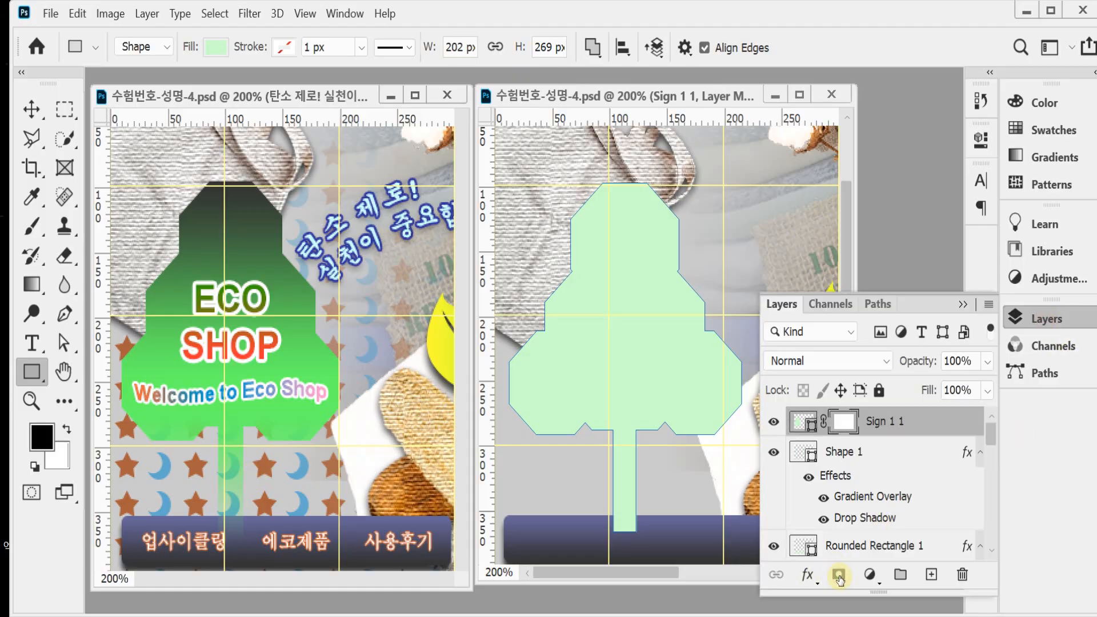
{"action": "left_click", "coordinate": [33, 285]}
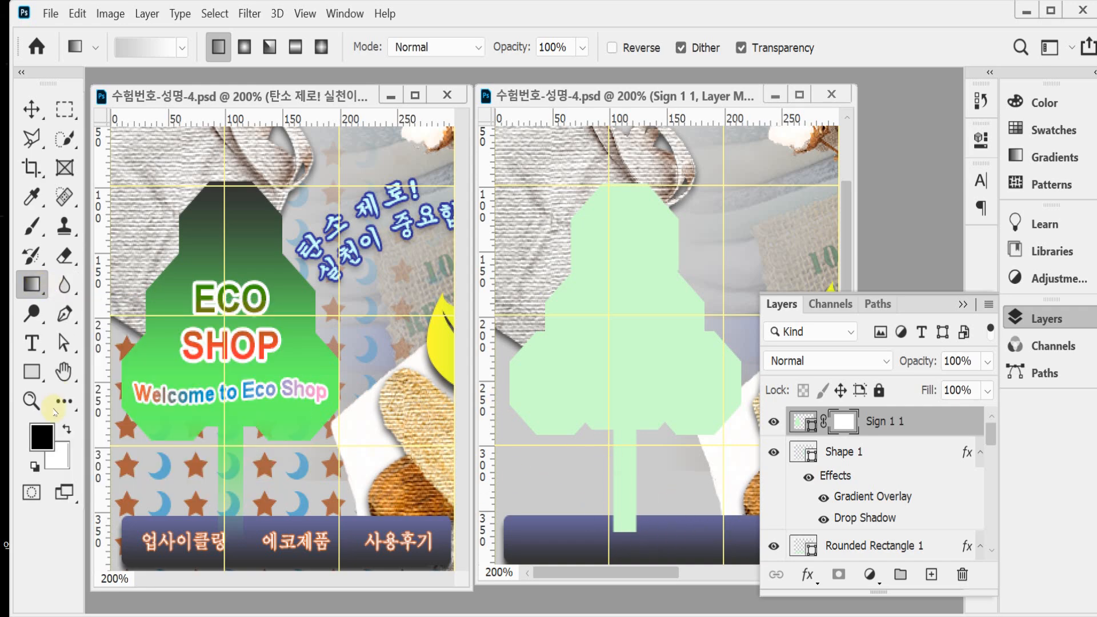
{"action": "left_click", "coordinate": [182, 47]}
{"action": "left_click", "coordinate": [182, 48]}
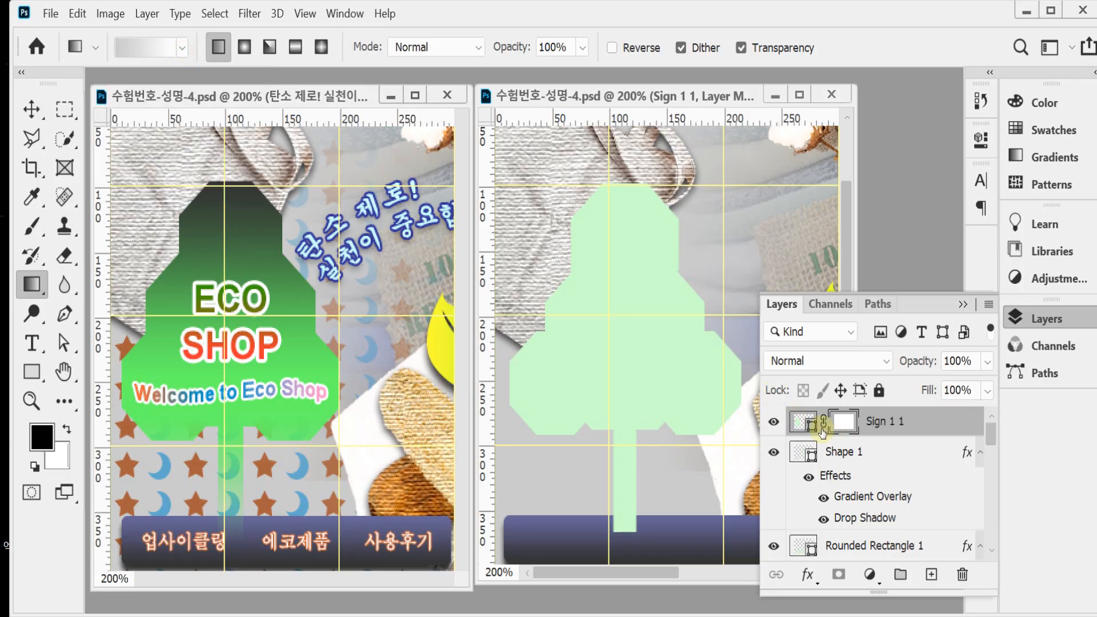
{"action": "left_click", "coordinate": [839, 421]}
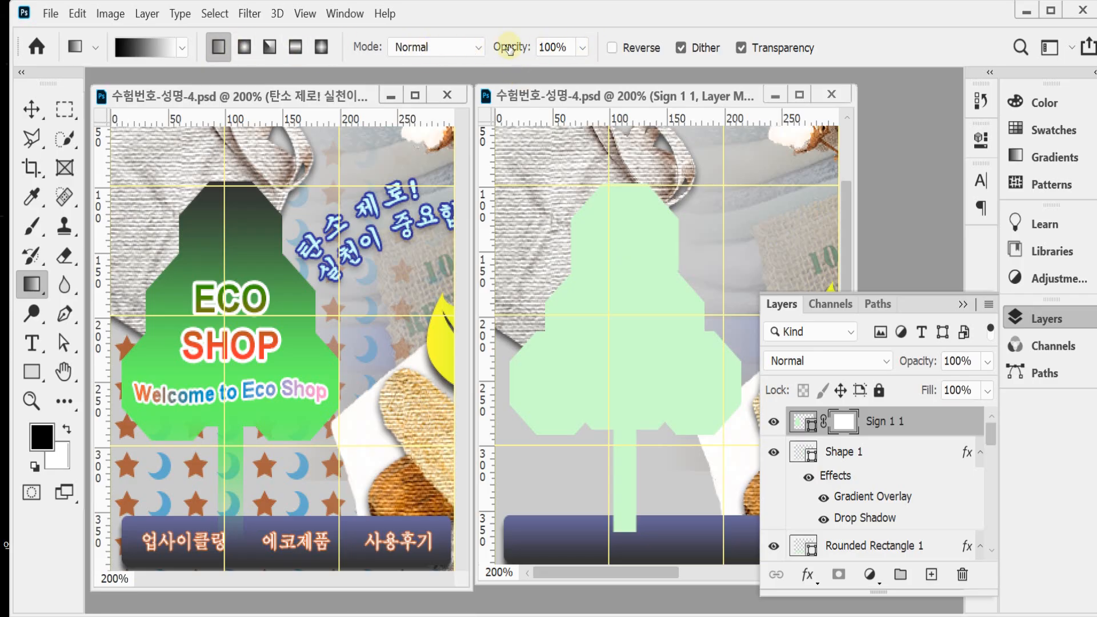
{"action": "left_click_drag", "start_coordinate": [624, 534], "coordinate": [627, 365]}
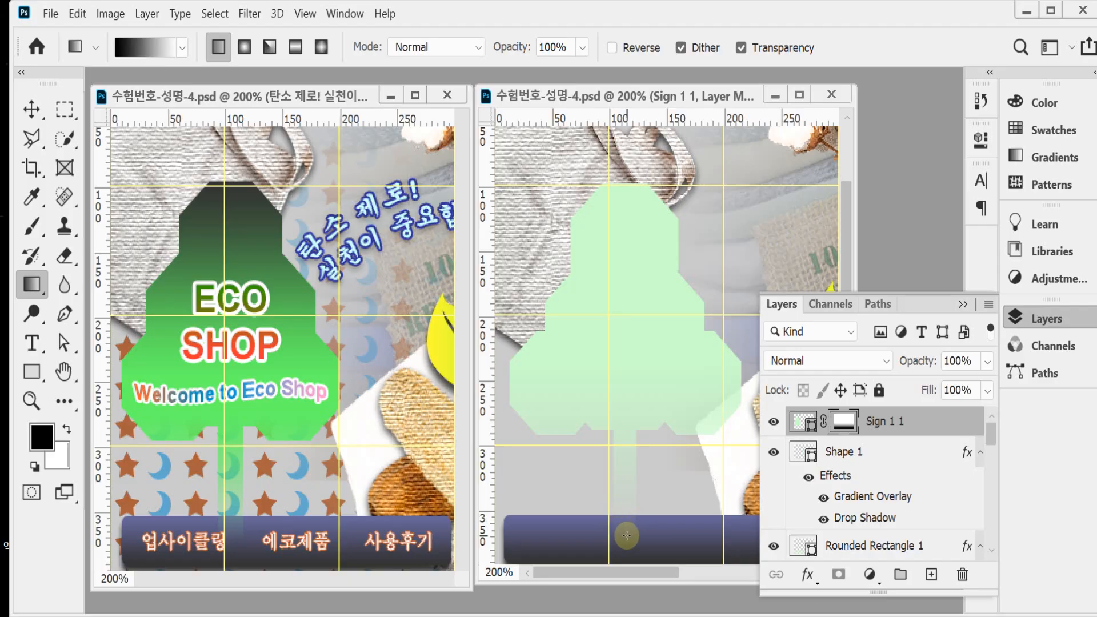
Step: Add a Gradient Overlay effect to the tree shape layer and open its gradient for editing
{"action": "left_click", "coordinate": [808, 576]}
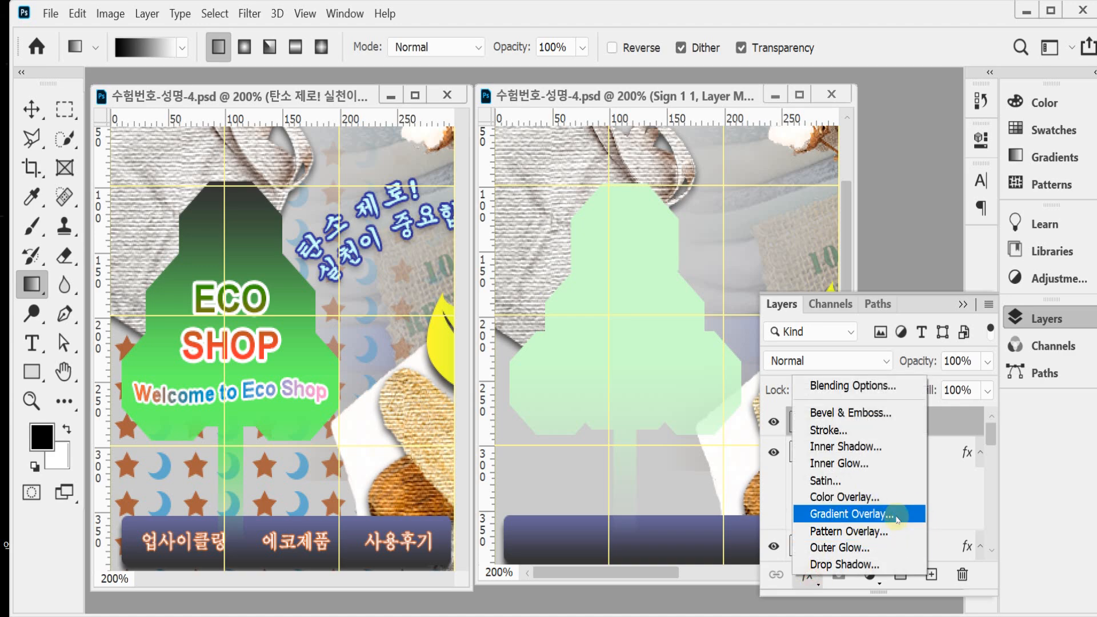
{"action": "left_click", "coordinate": [897, 518]}
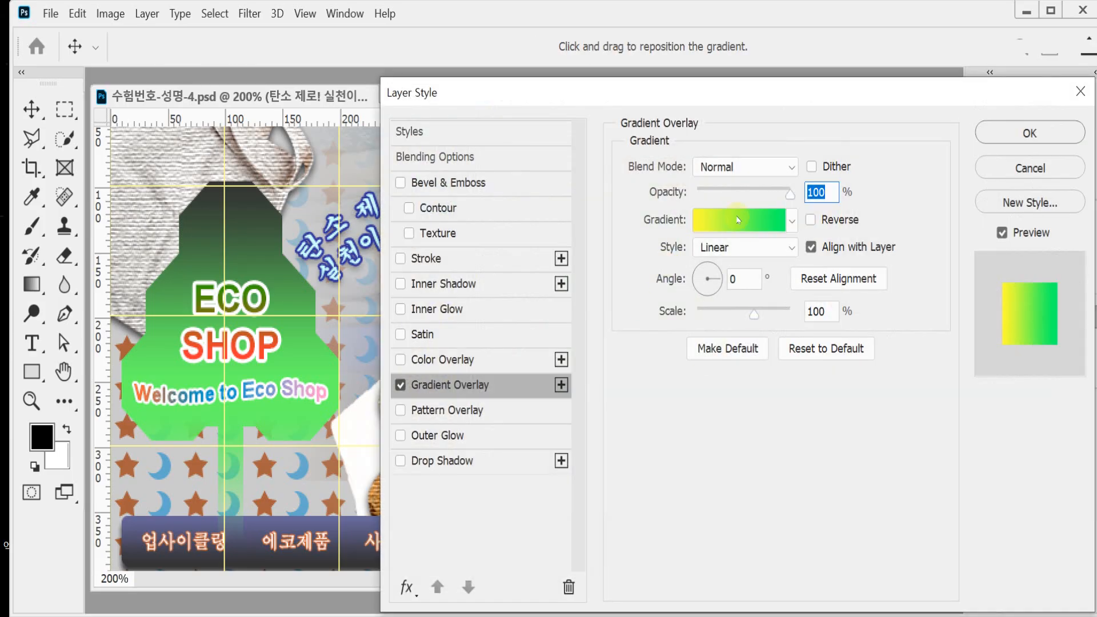
{"action": "left_click", "coordinate": [737, 220]}
{"action": "left_click", "coordinate": [536, 475]}
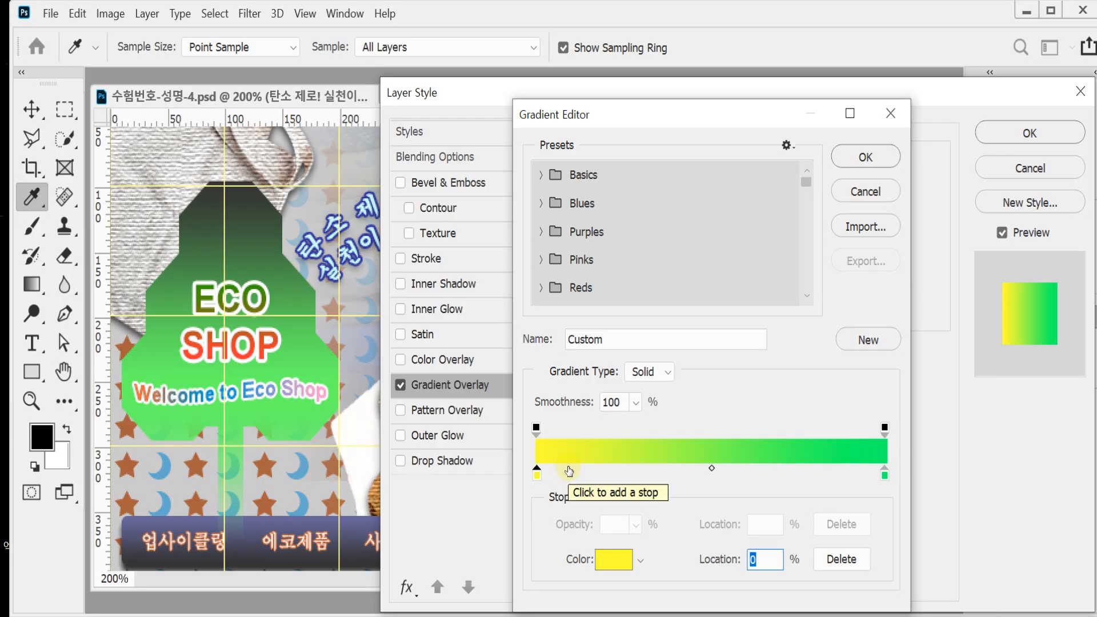
{"action": "type", "text": "66"}
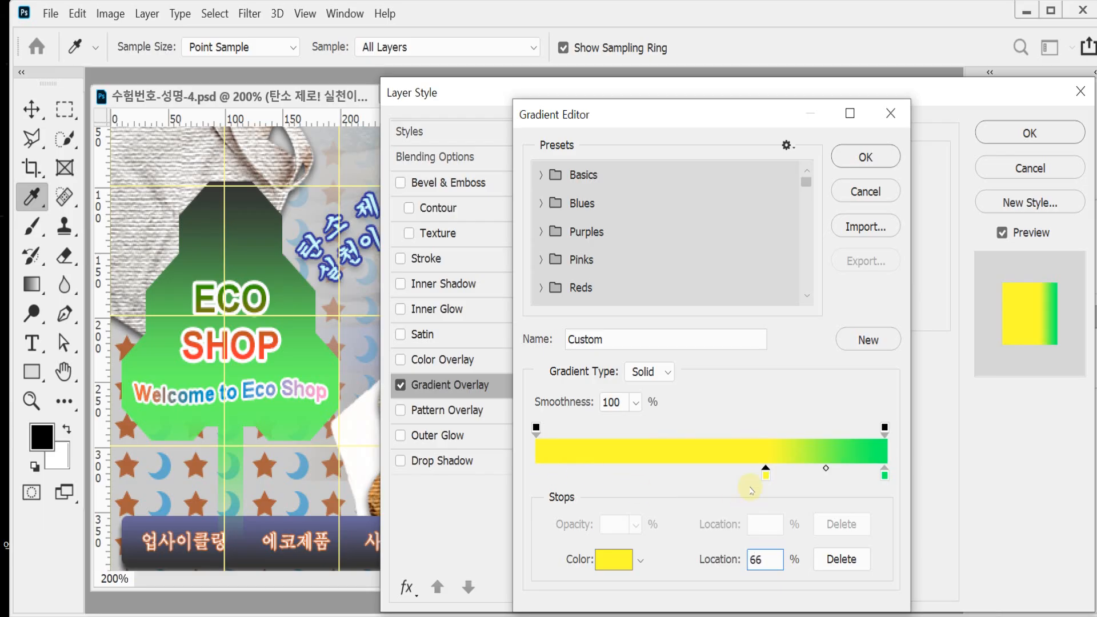
{"action": "left_click_drag", "start_coordinate": [769, 478], "coordinate": [536, 477]}
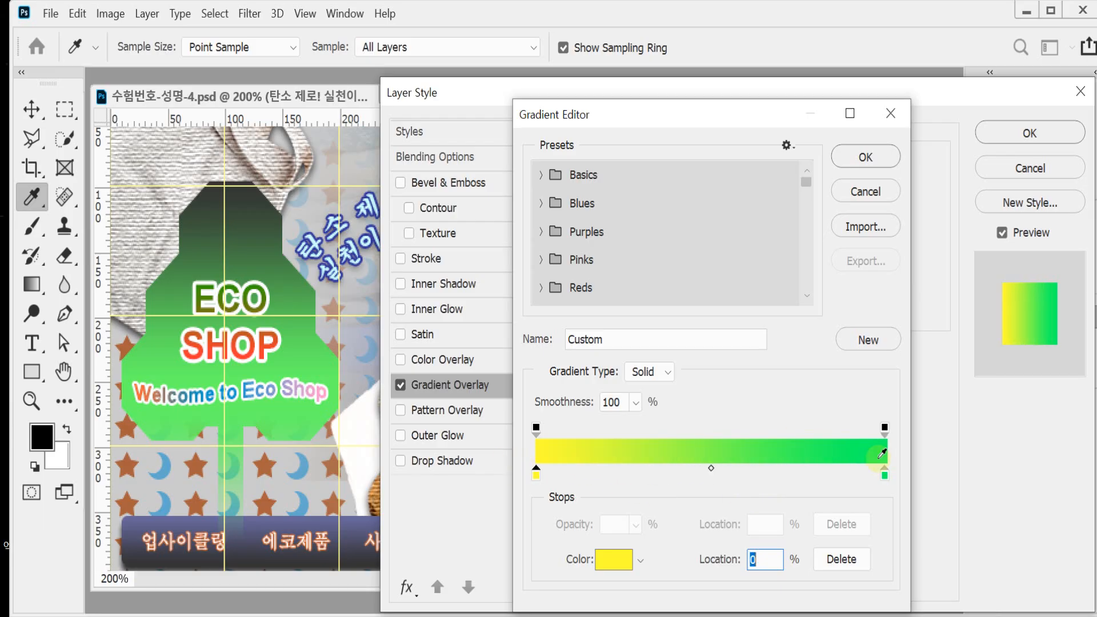
Step: Set the color of the overlay gradient's end stop at 100% to #333333
{"action": "left_click", "coordinate": [885, 477]}
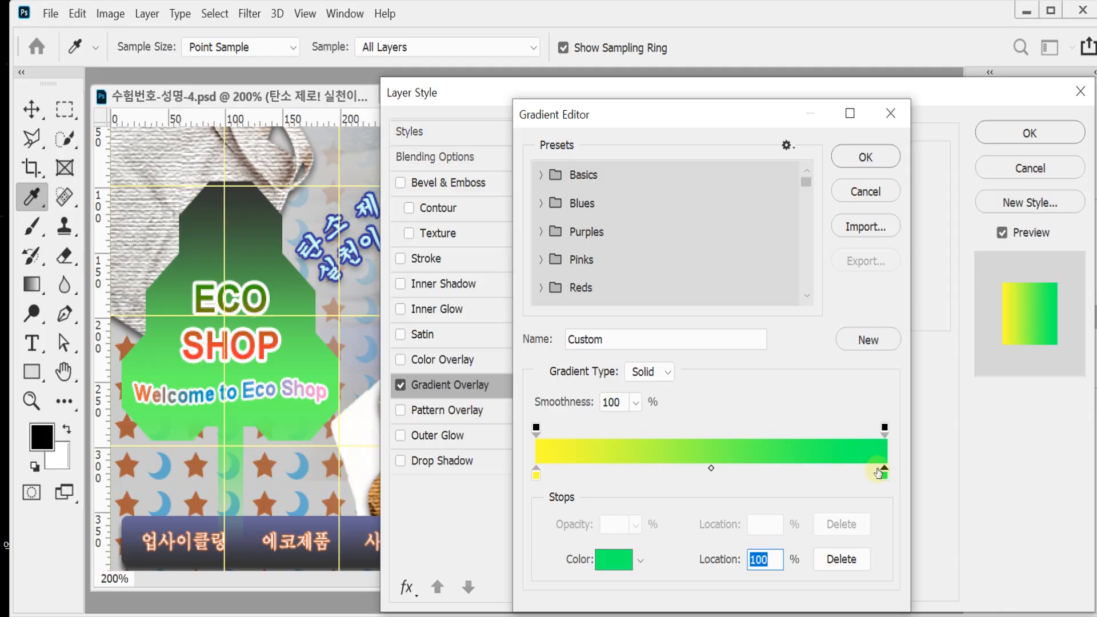
{"action": "double_click", "coordinate": [884, 475]}
{"action": "type", "text": "333333"}
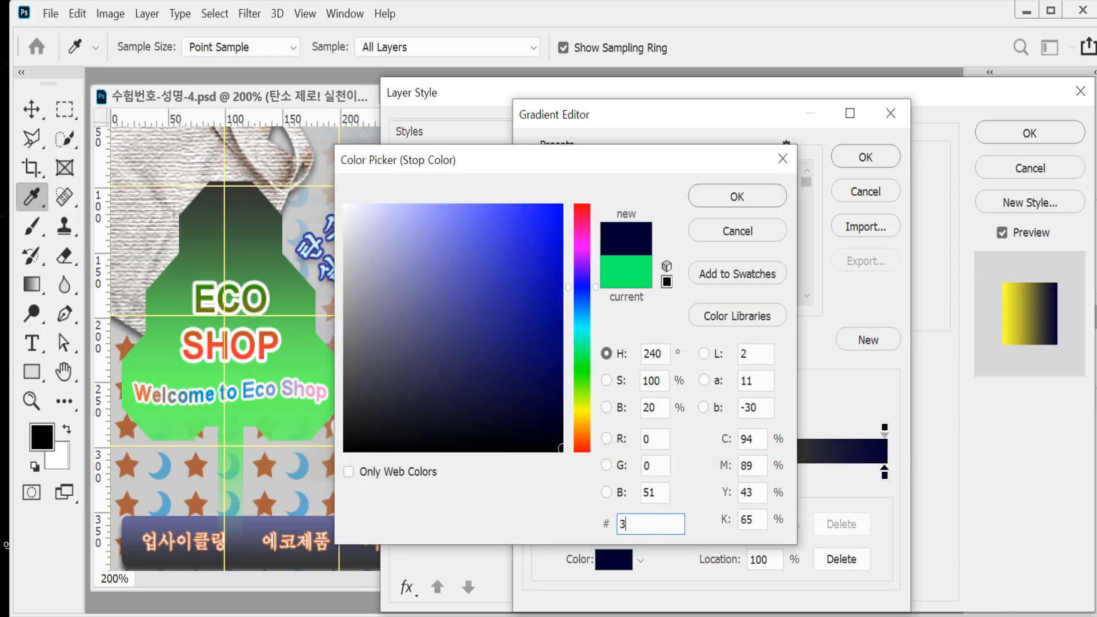
{"action": "key", "text": "Return"}
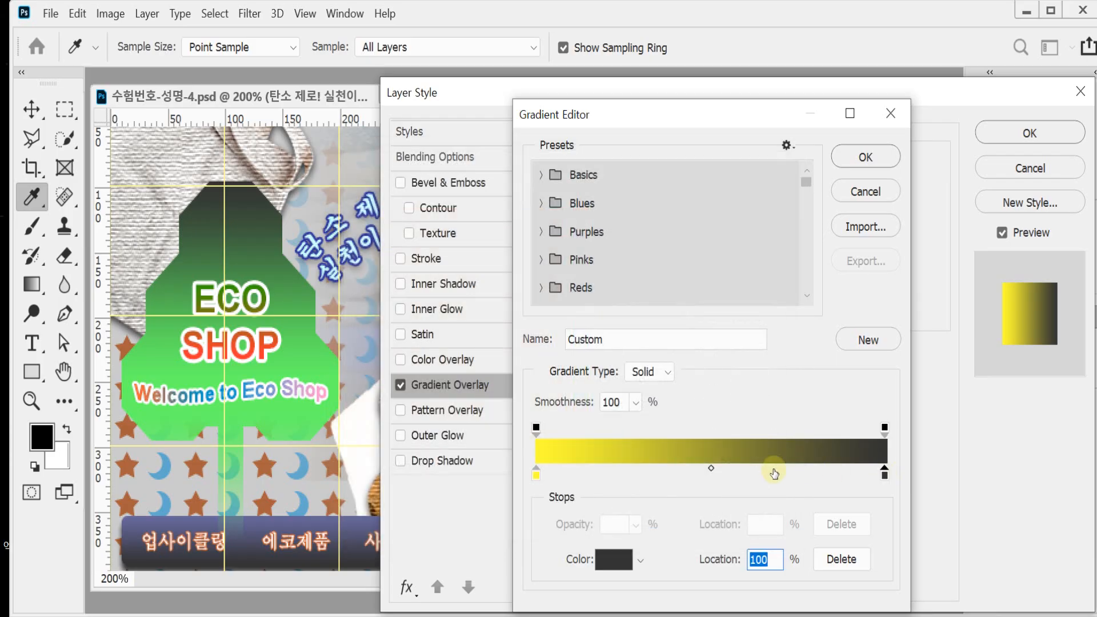
Step: Set the color of the overlay gradient's start stop to #66ff66 and accept the gradient
{"action": "double_click", "coordinate": [536, 474]}
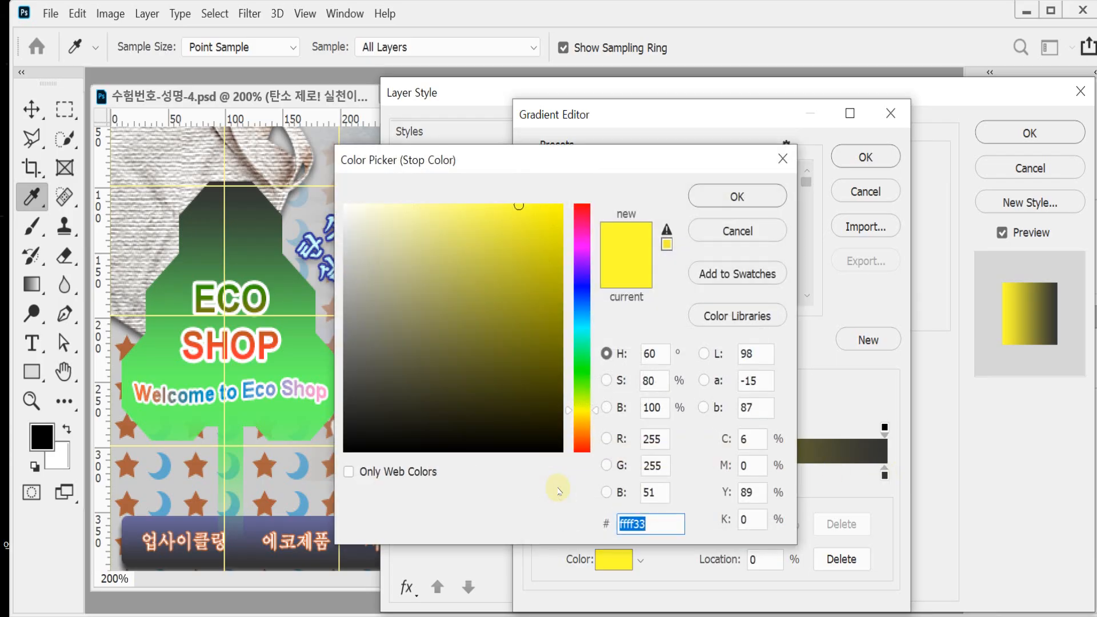
{"action": "type", "text": "696"}
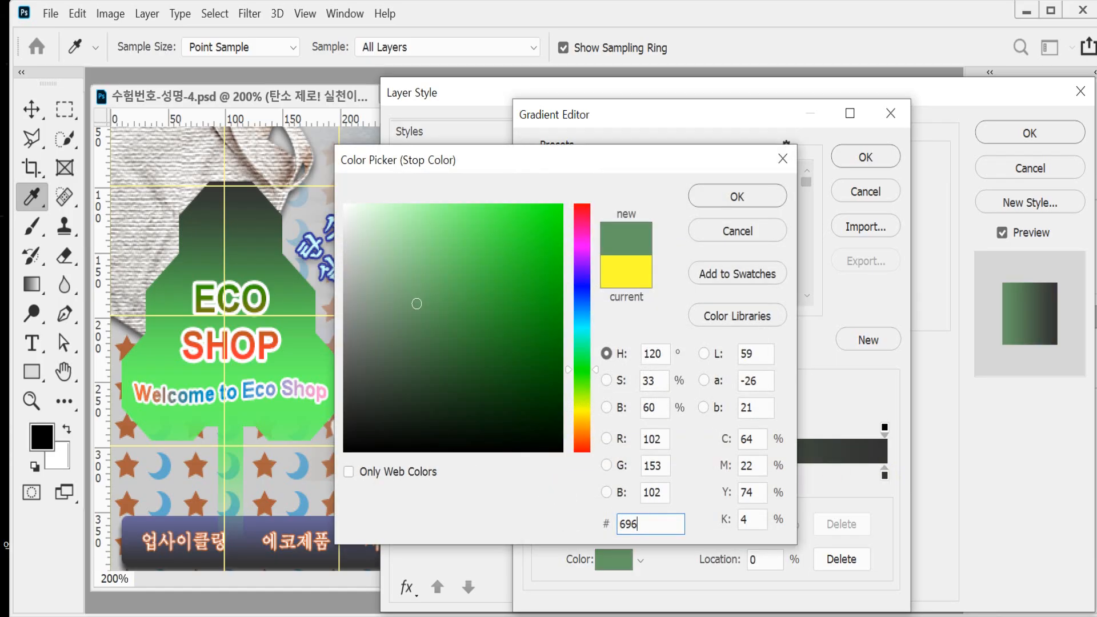
{"action": "key", "text": "BackSpace"}
{"action": "key", "text": "BackSpace"}
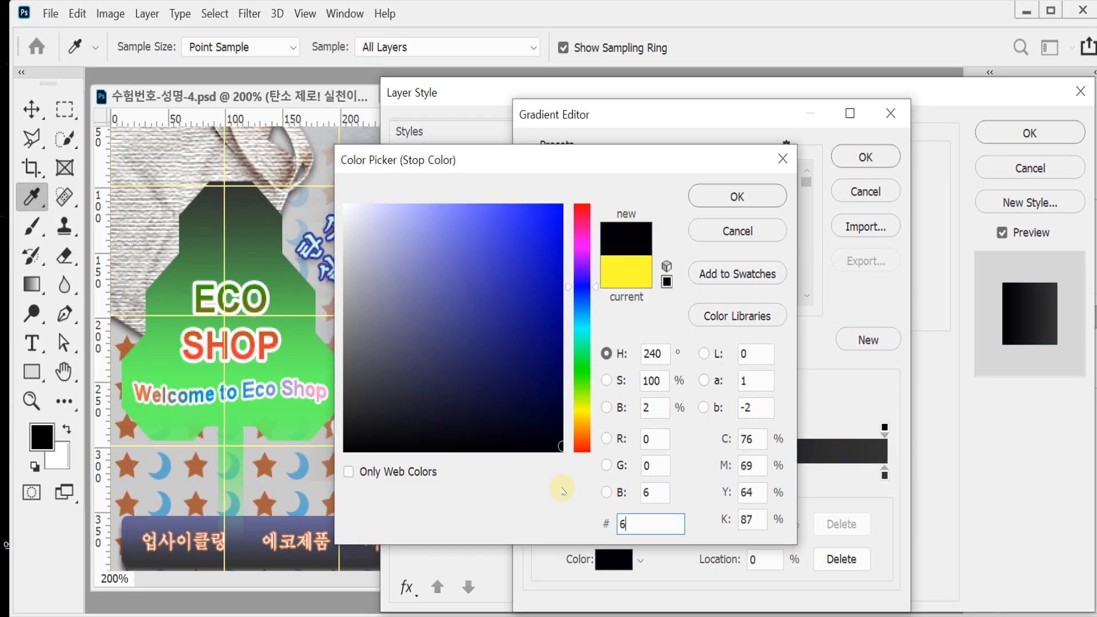
{"action": "type", "text": "f"}
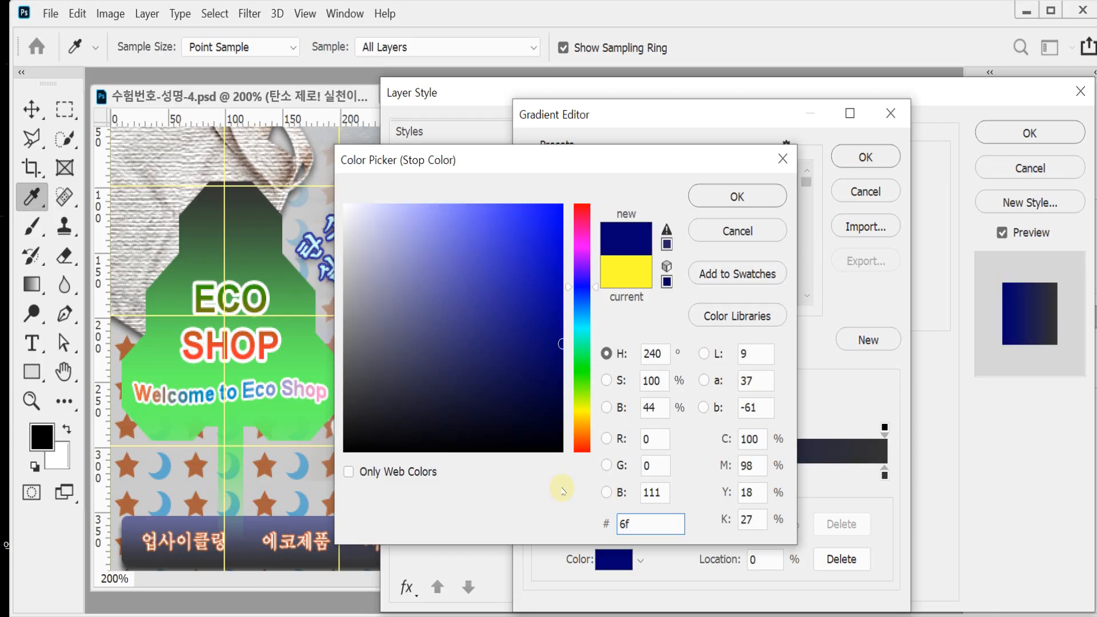
{"action": "type", "text": "6"}
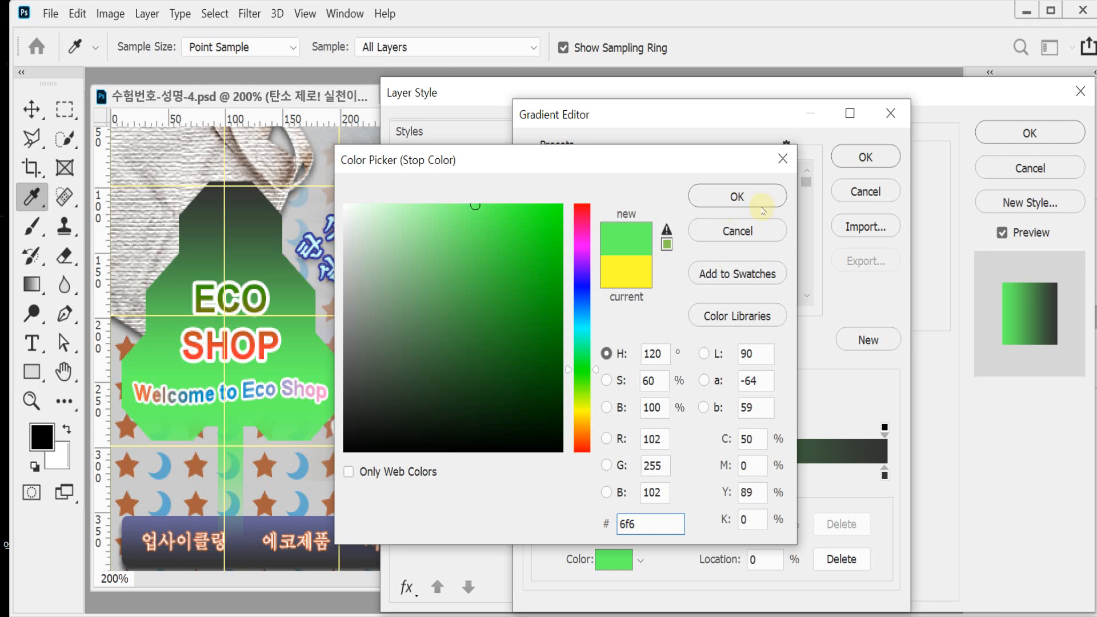
{"action": "left_click", "coordinate": [762, 207]}
{"action": "left_click", "coordinate": [879, 159]}
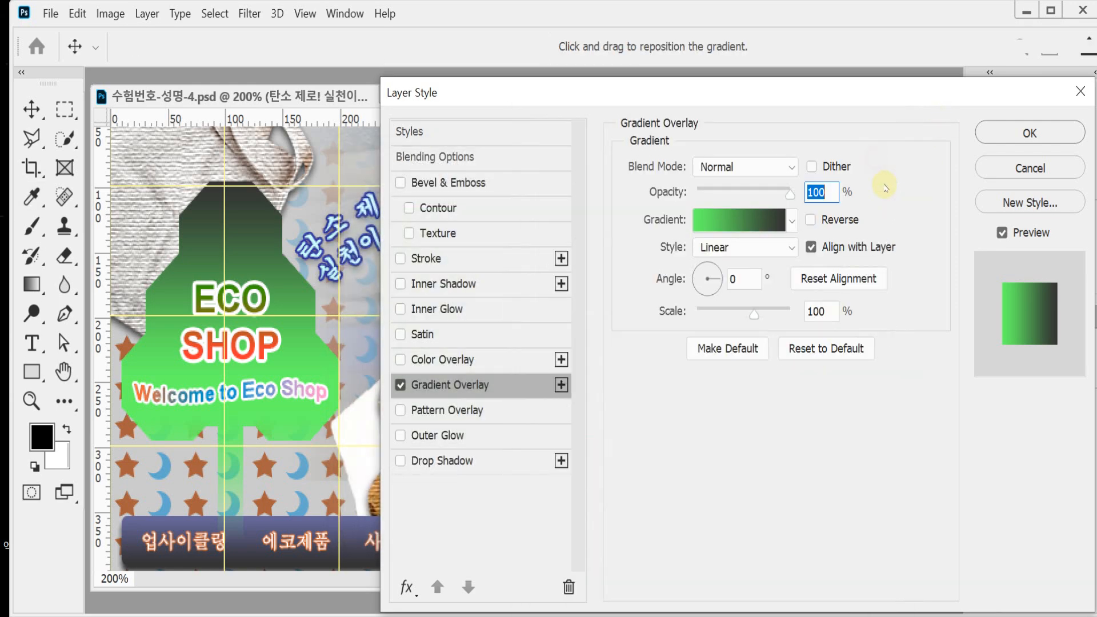
Step: Set the Gradient Overlay angle to 90° while keeping the tree in view
{"action": "left_click_drag", "start_coordinate": [592, 86], "coordinate": [877, 182]}
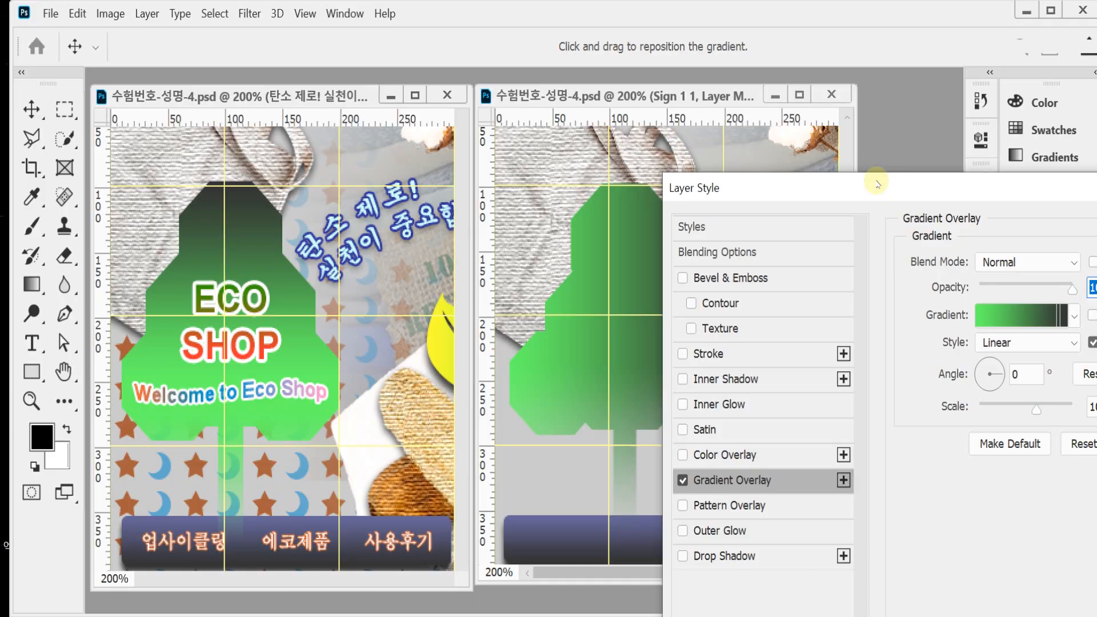
{"action": "left_click", "coordinate": [1027, 374]}
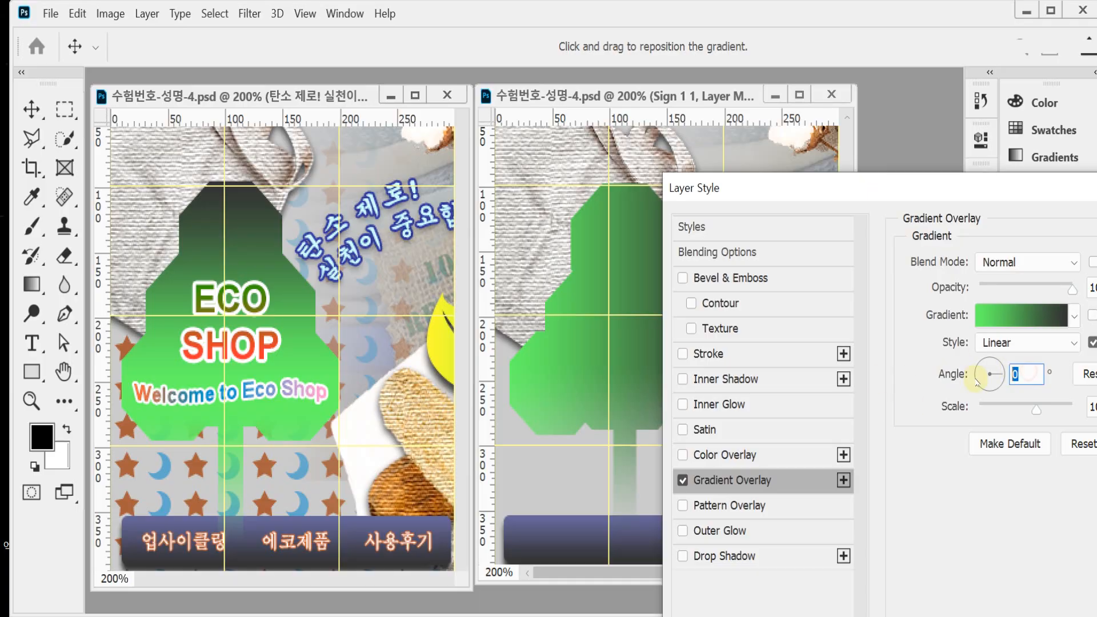
{"action": "type", "text": "90"}
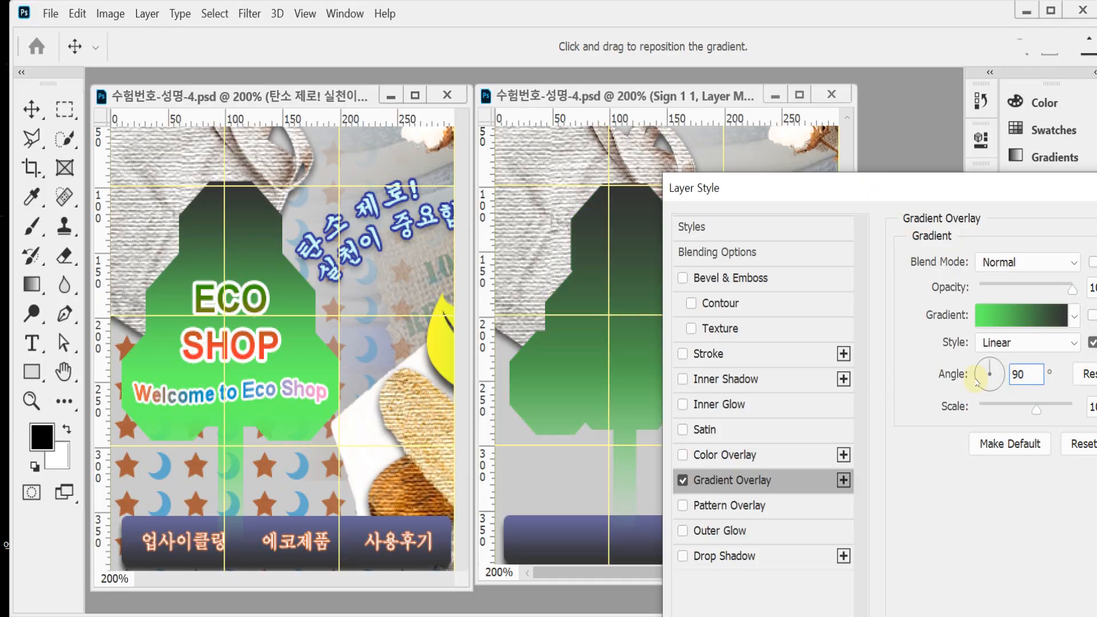
Step: Check the color codes of the start and end stops in the tree's overlay gradient
{"action": "left_click", "coordinate": [1013, 315]}
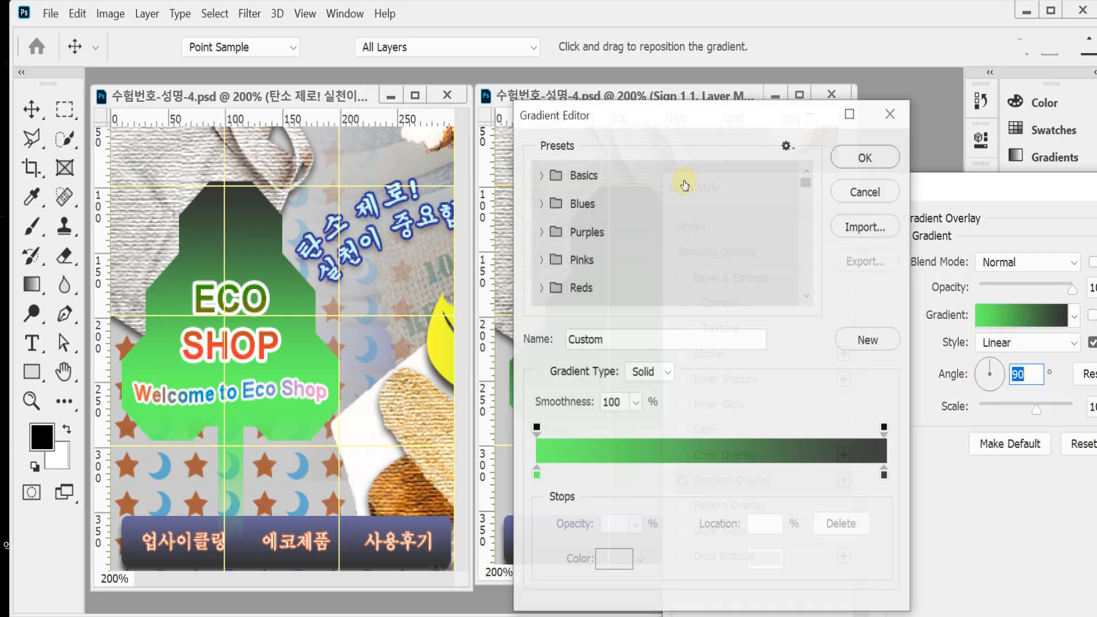
{"action": "left_click", "coordinate": [536, 474]}
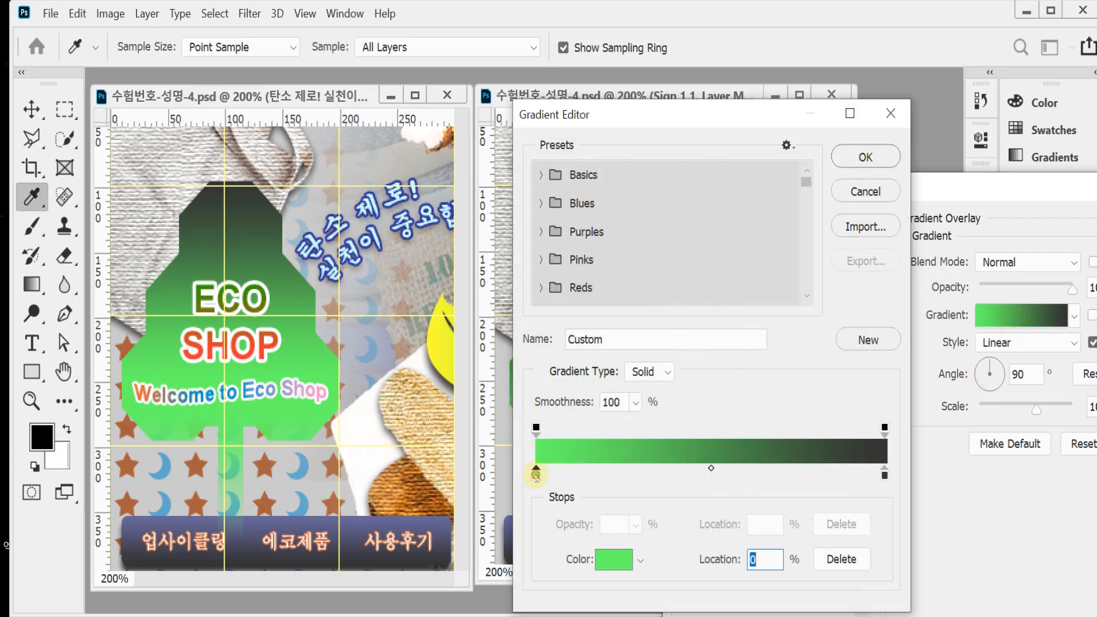
{"action": "double_click", "coordinate": [536, 474]}
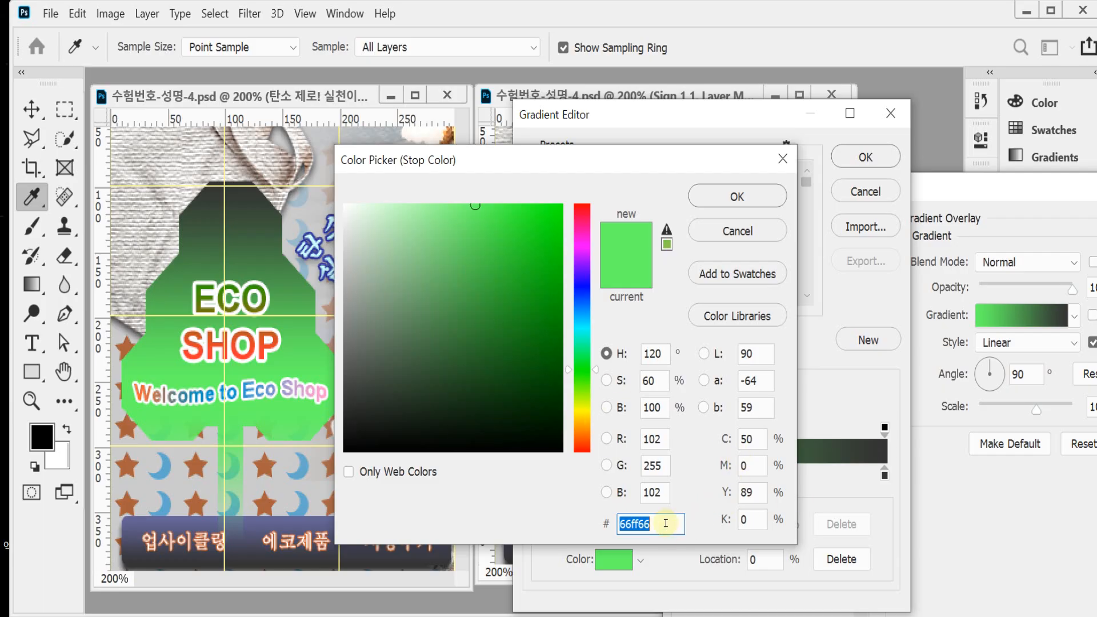
{"action": "left_click", "coordinate": [737, 196]}
{"action": "left_click", "coordinate": [884, 477]}
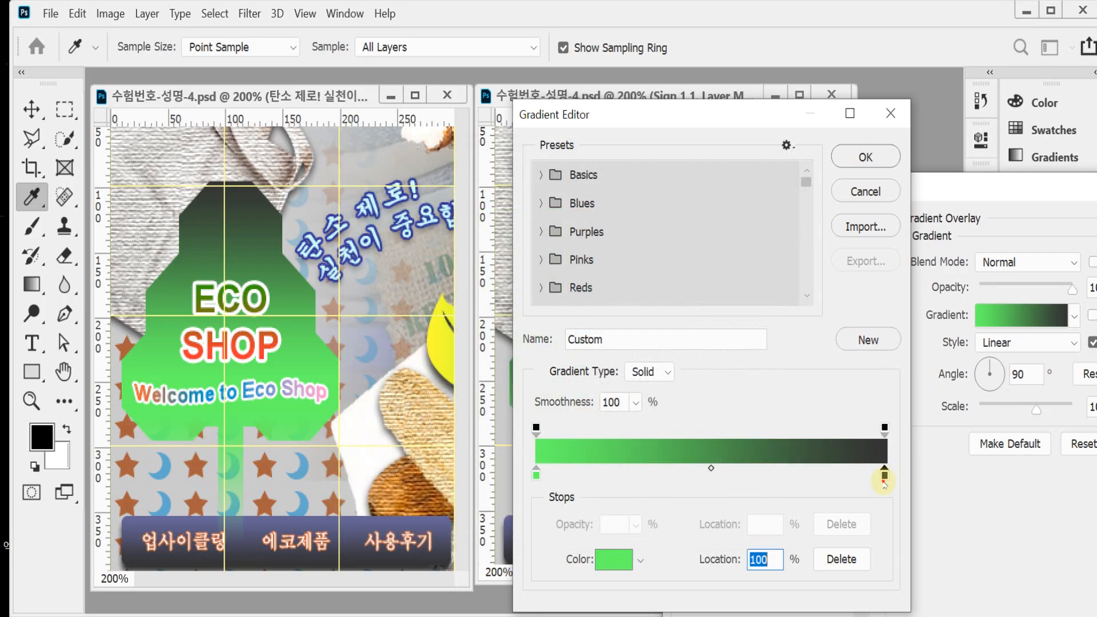
{"action": "double_click", "coordinate": [884, 475]}
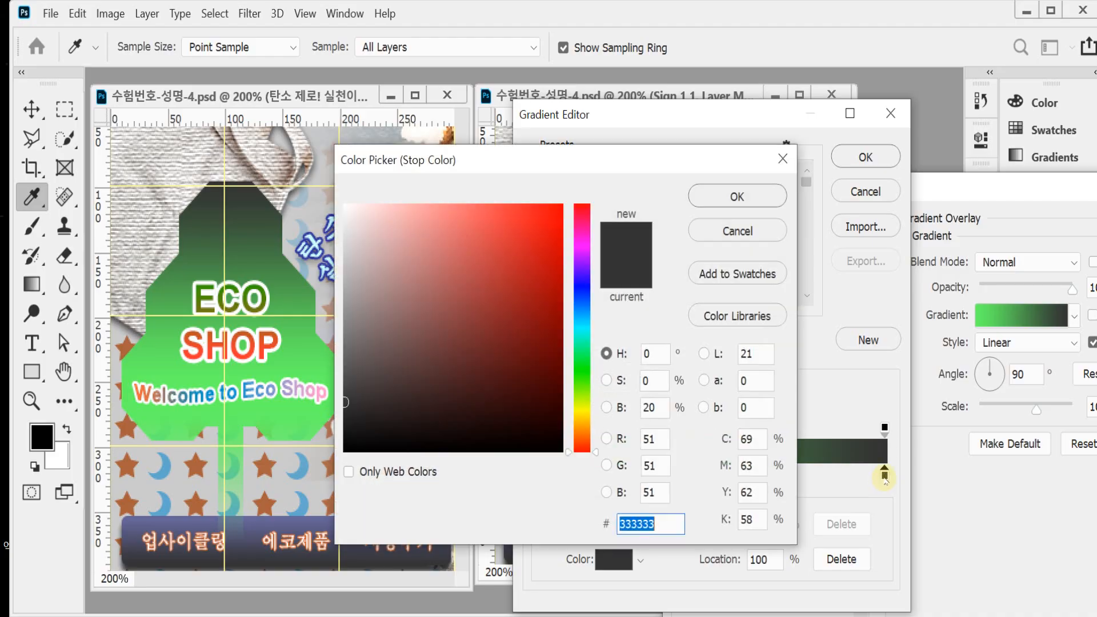
{"action": "left_click", "coordinate": [738, 231]}
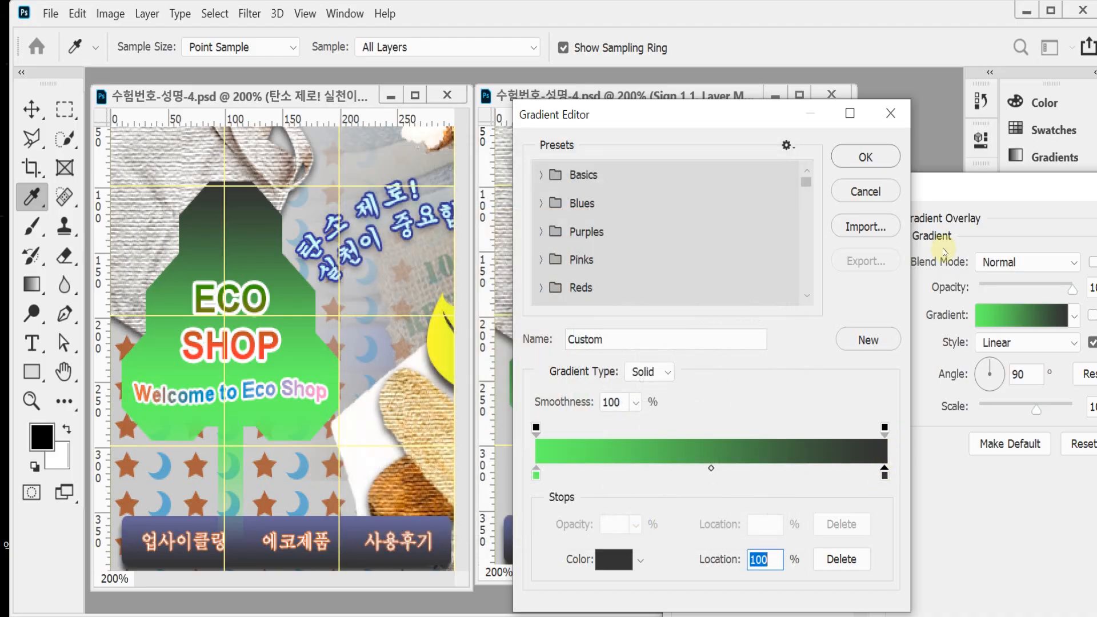
{"action": "left_click", "coordinate": [865, 157]}
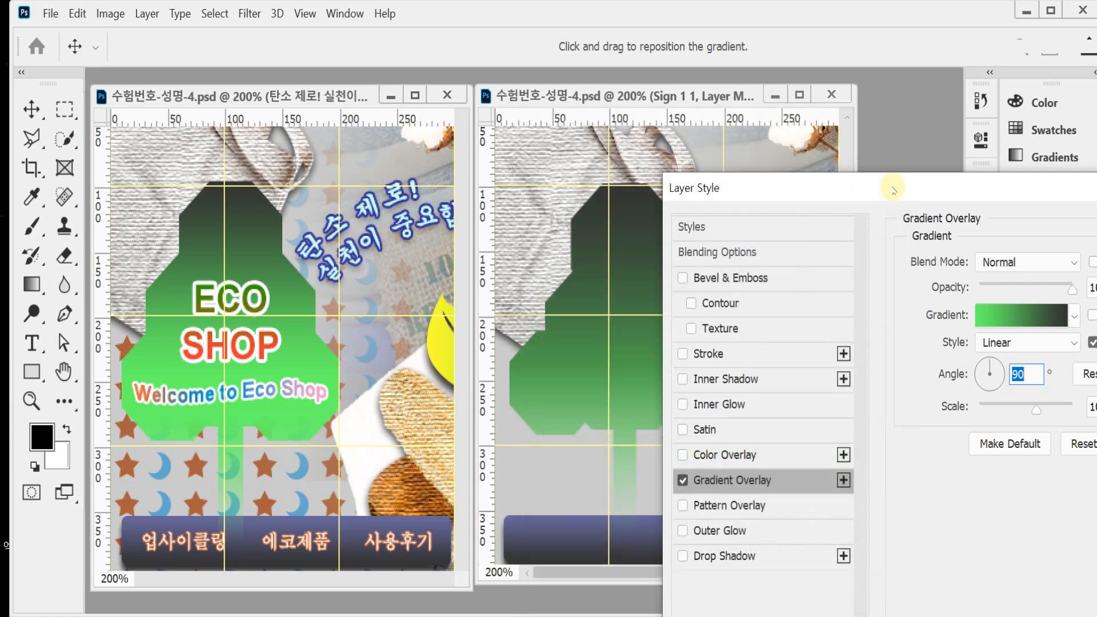
Step: Move the overlay gradient's green stop to 47% and apply the layer style to the tree
{"action": "left_click_drag", "start_coordinate": [901, 183], "coordinate": [763, 160]}
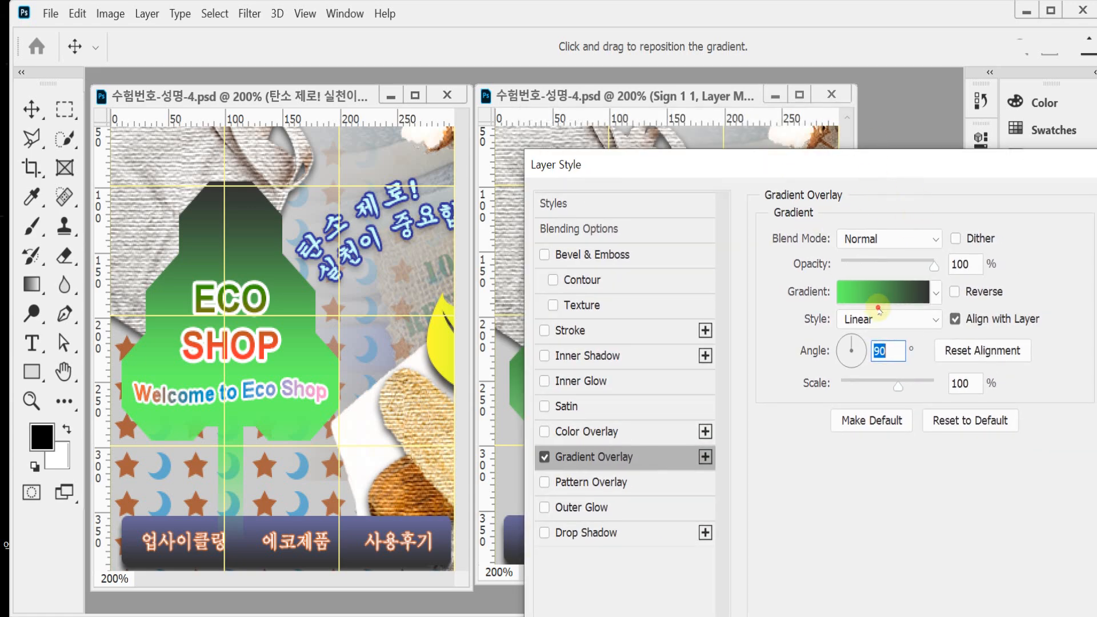
{"action": "left_click_drag", "start_coordinate": [655, 173], "coordinate": [841, 159]}
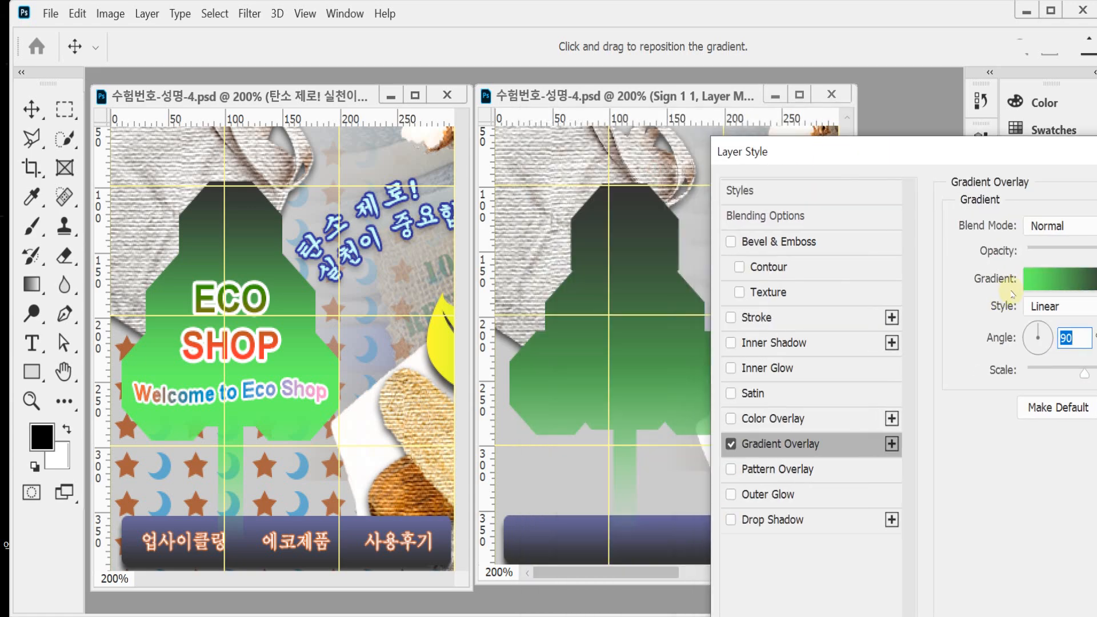
{"action": "left_click", "coordinate": [1048, 279]}
{"action": "left_click_drag", "start_coordinate": [633, 114], "coordinate": [884, 109]}
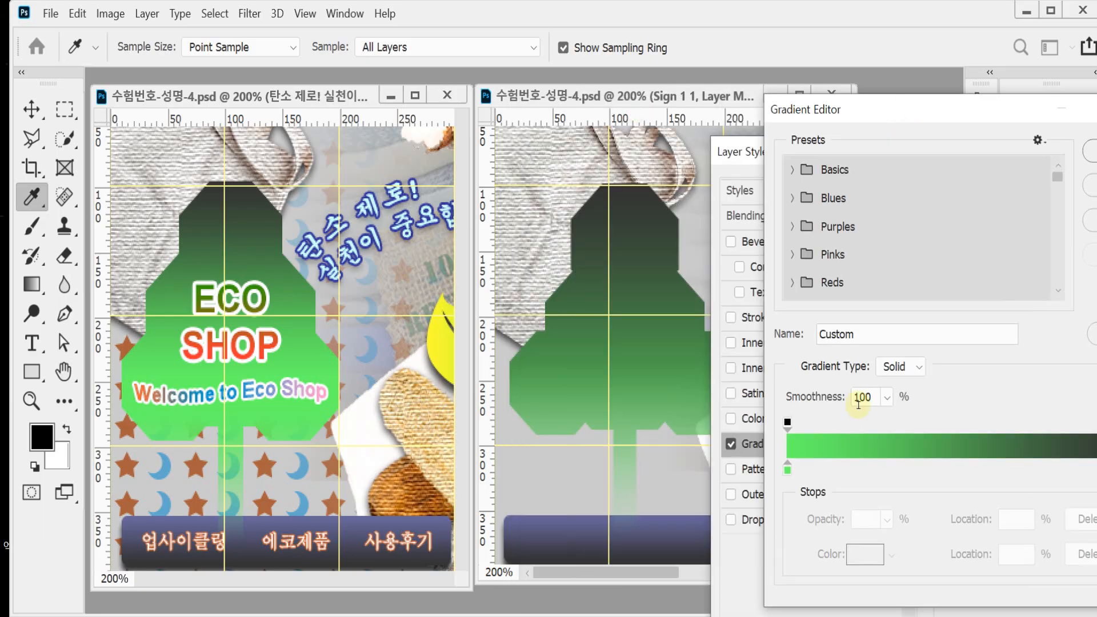
{"action": "left_click_drag", "start_coordinate": [788, 474], "coordinate": [952, 471]}
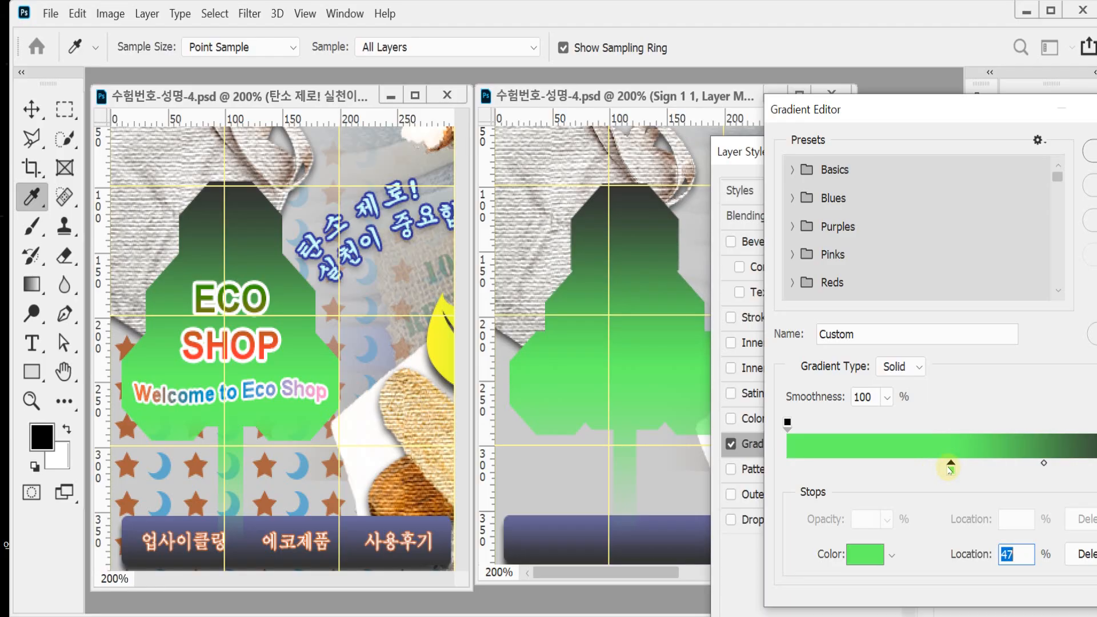
{"action": "key", "text": "Return"}
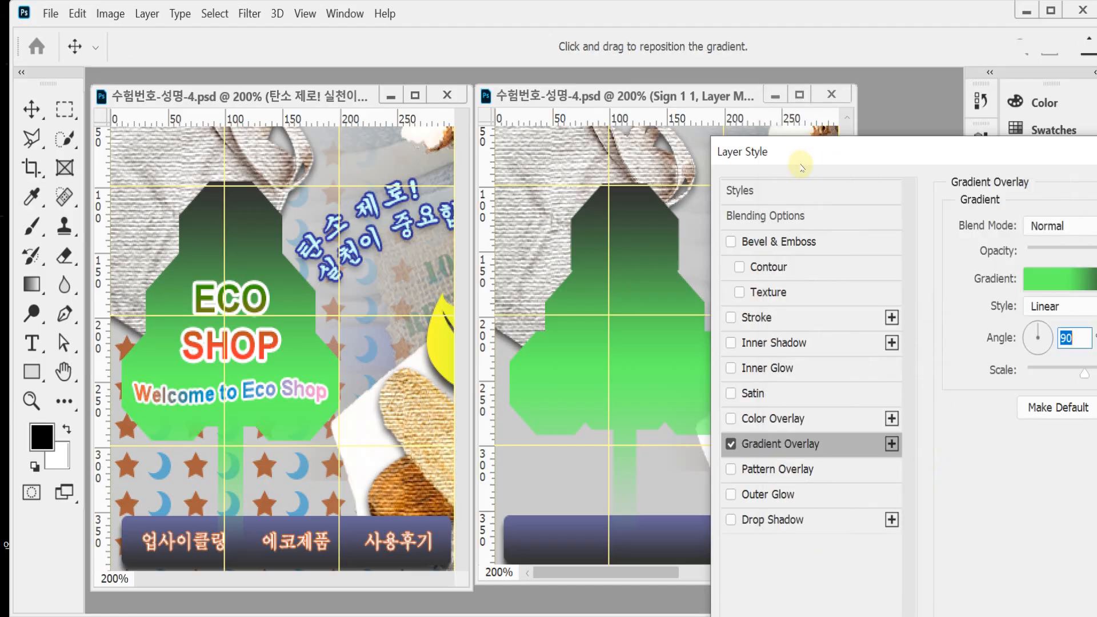
{"action": "left_click_drag", "start_coordinate": [824, 153], "coordinate": [605, 137]}
{"action": "left_click", "coordinate": [1089, 160]}
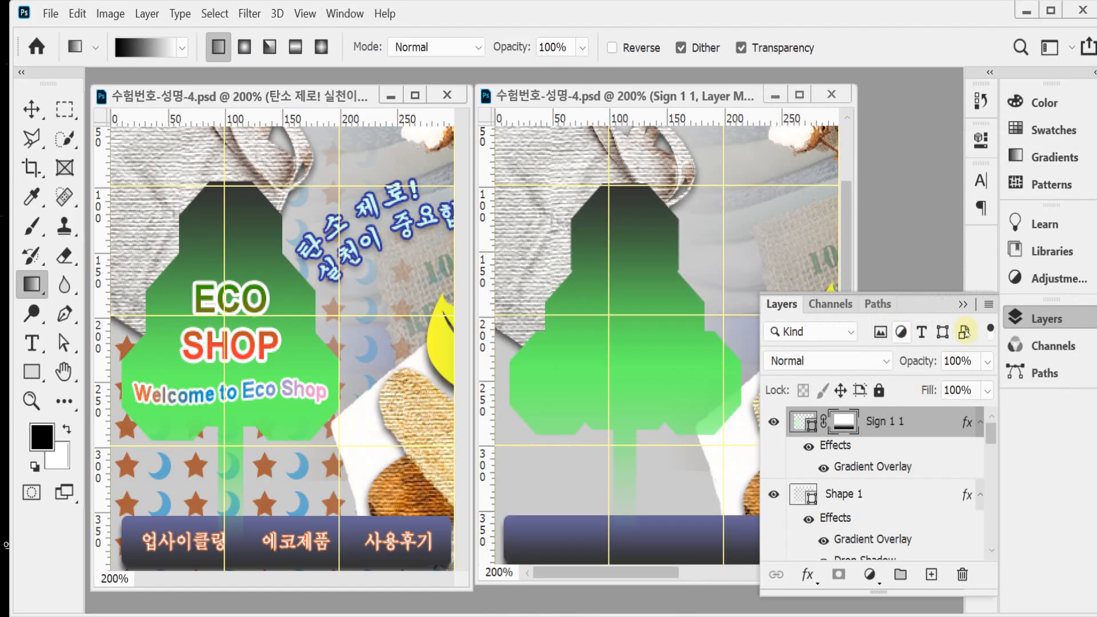
{"action": "left_click", "coordinate": [1034, 321]}
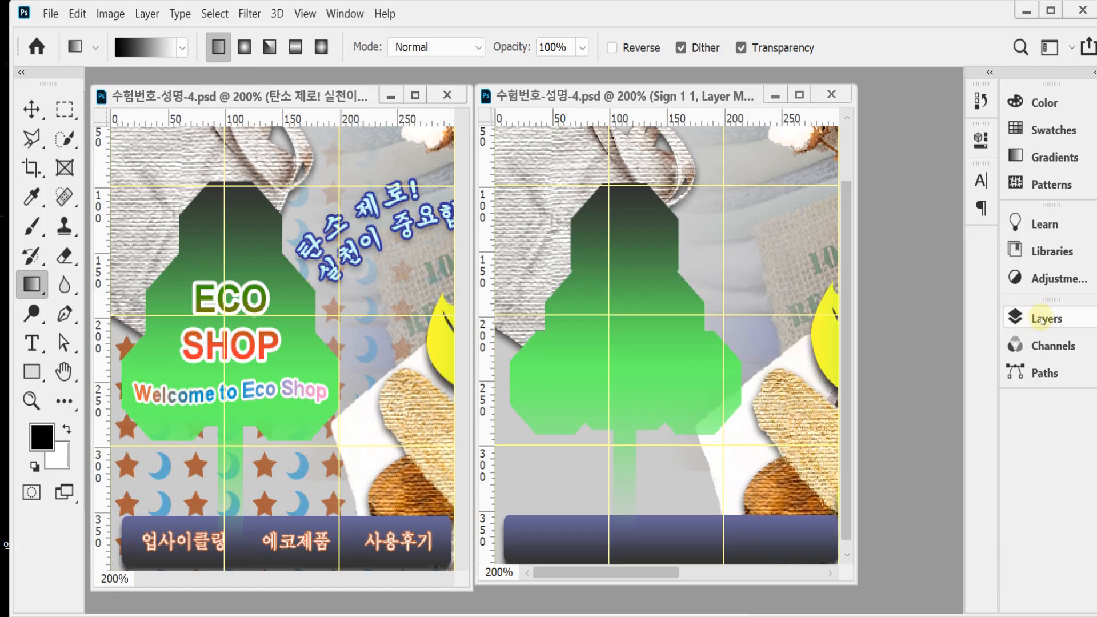
Step: Scale the green tree to 96.04% width and 99.63% height and shift it to match the reference tree's position
{"action": "key", "text": "ctrl+t"}
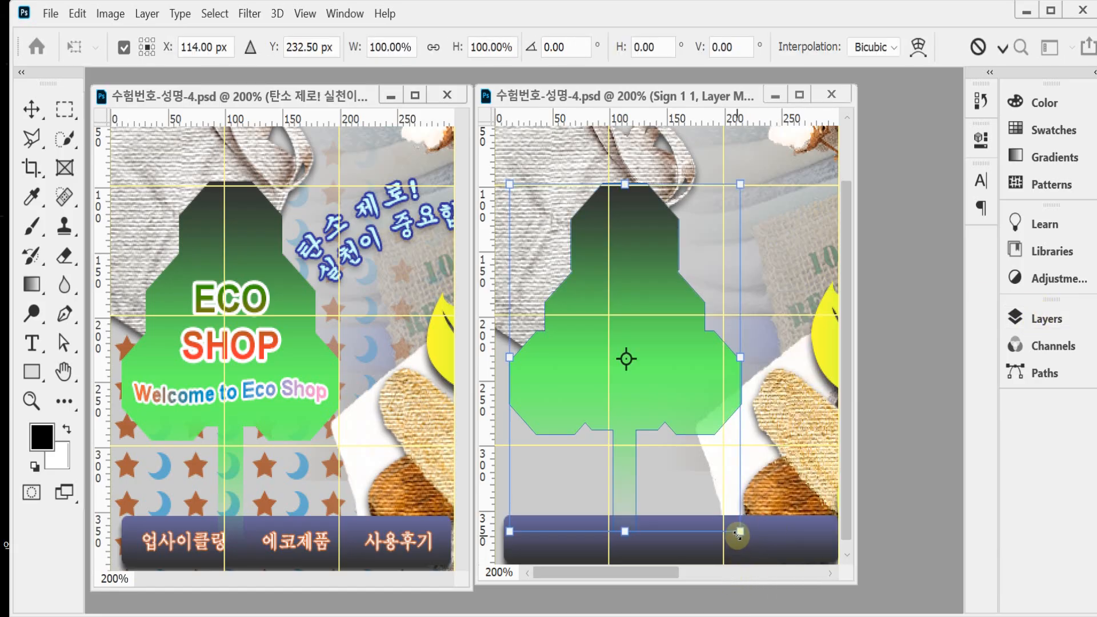
{"action": "left_click_drag", "start_coordinate": [739, 533], "coordinate": [734, 524]}
{"action": "left_click_drag", "start_coordinate": [657, 370], "coordinate": [661, 372]}
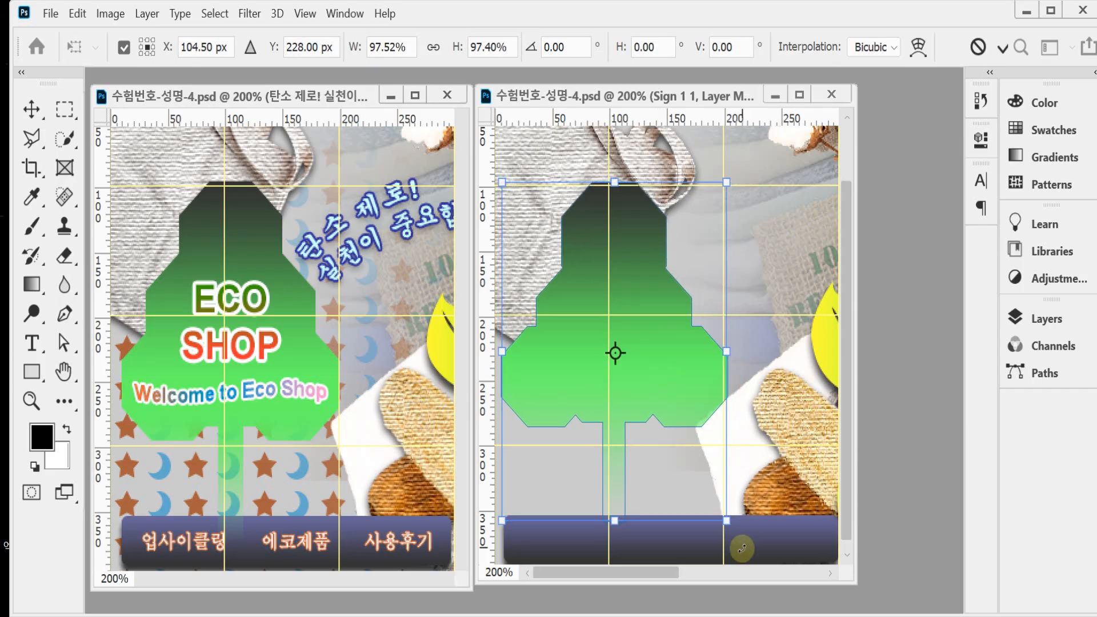
{"action": "left_click_drag", "start_coordinate": [726, 523], "coordinate": [723, 516]}
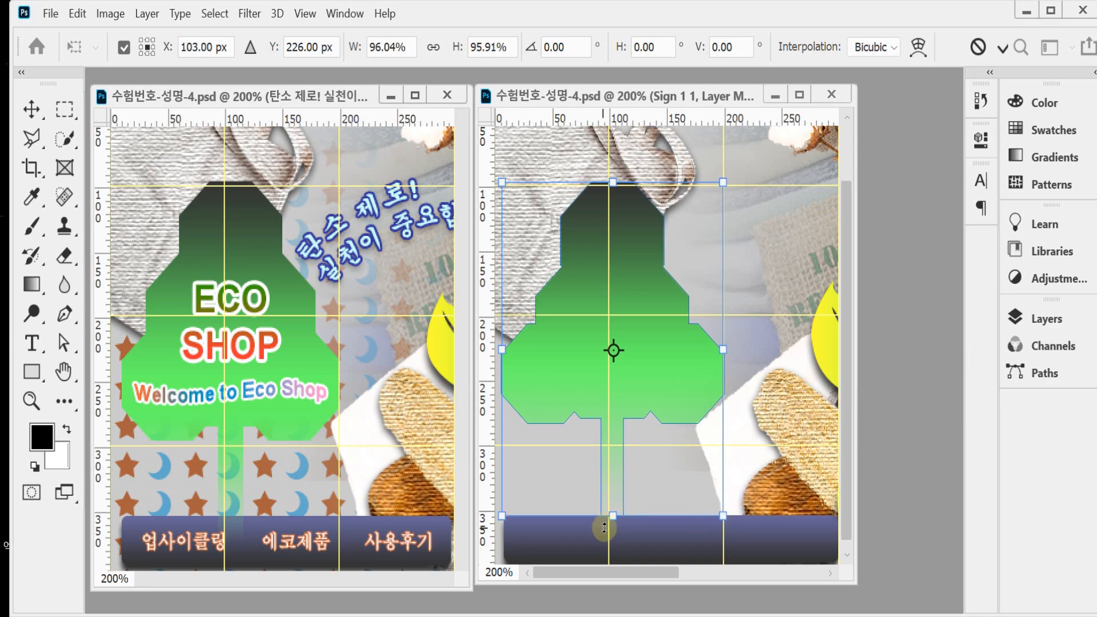
{"action": "left_click_drag", "start_coordinate": [614, 518], "coordinate": [613, 528]}
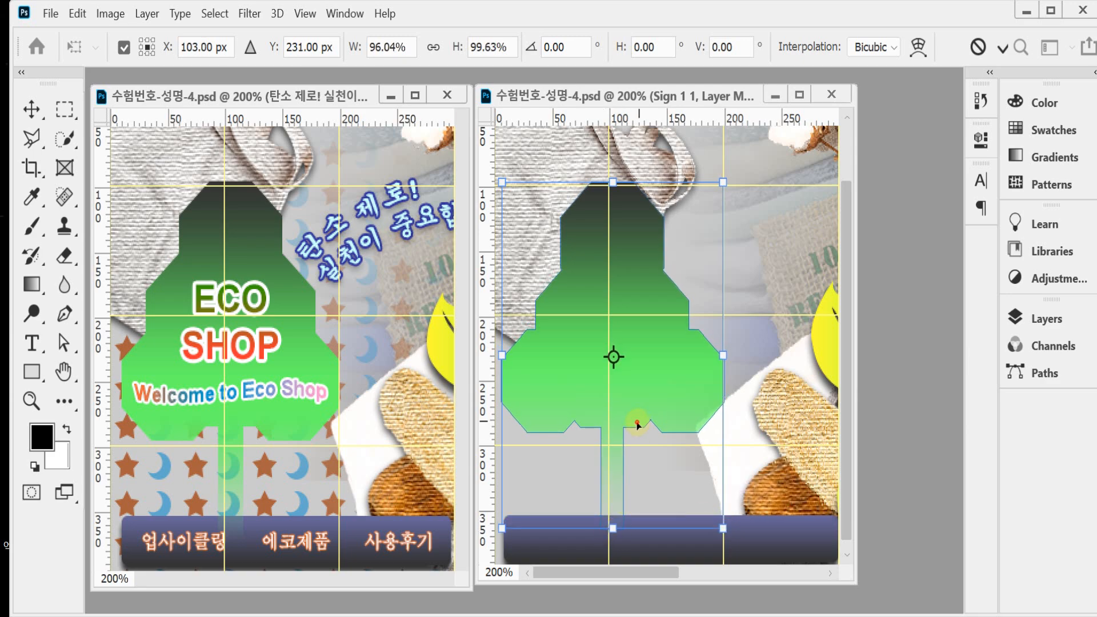
{"action": "left_click_drag", "start_coordinate": [637, 425], "coordinate": [650, 422]}
{"action": "key", "text": "Return"}
{"action": "key", "text": "g"}
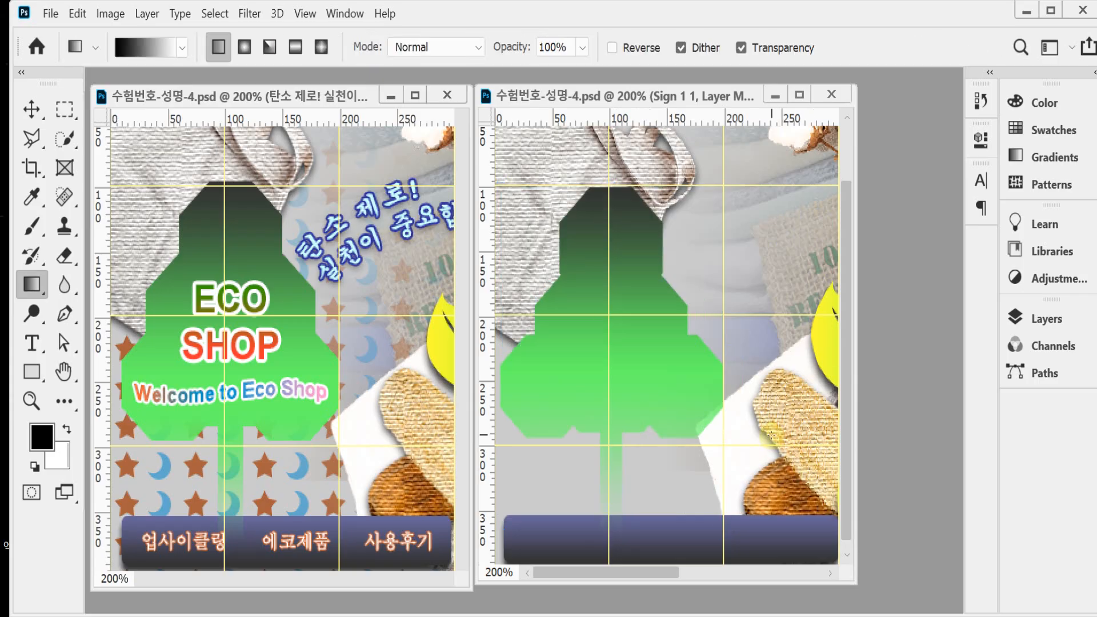
Step: Move the white cloth image beside the tree about 7 px to the right and save the document
{"action": "left_click", "coordinate": [31, 108]}
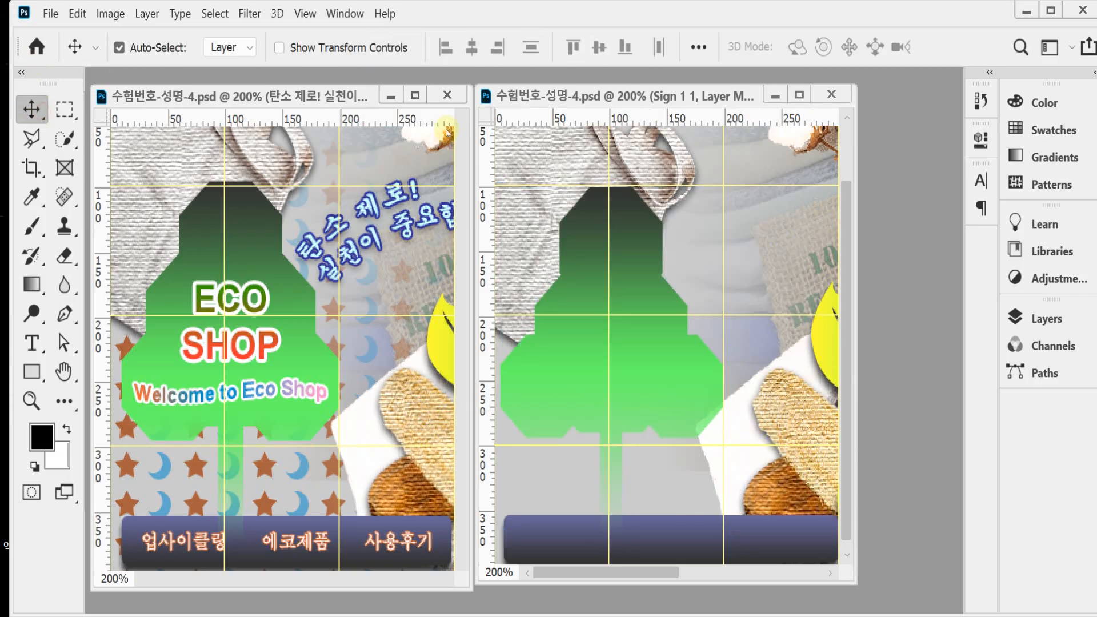
{"action": "left_click", "coordinate": [741, 437]}
{"action": "left_click_drag", "start_coordinate": [740, 437], "coordinate": [754, 437]}
{"action": "key", "text": "ctrl+s"}
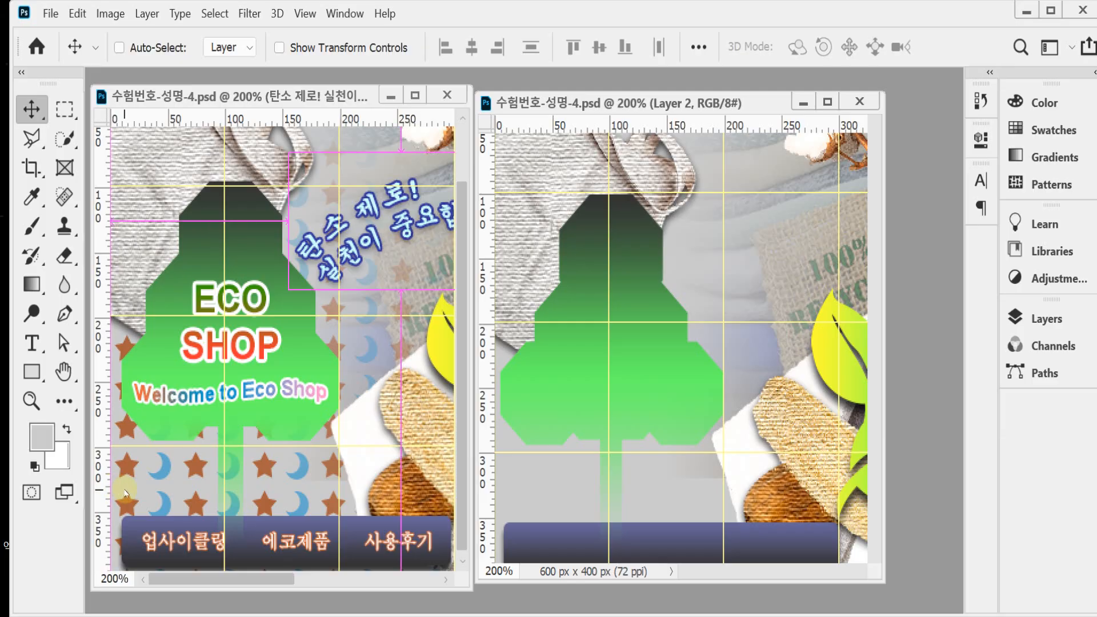
{"action": "key", "text": "ctrl+n"}
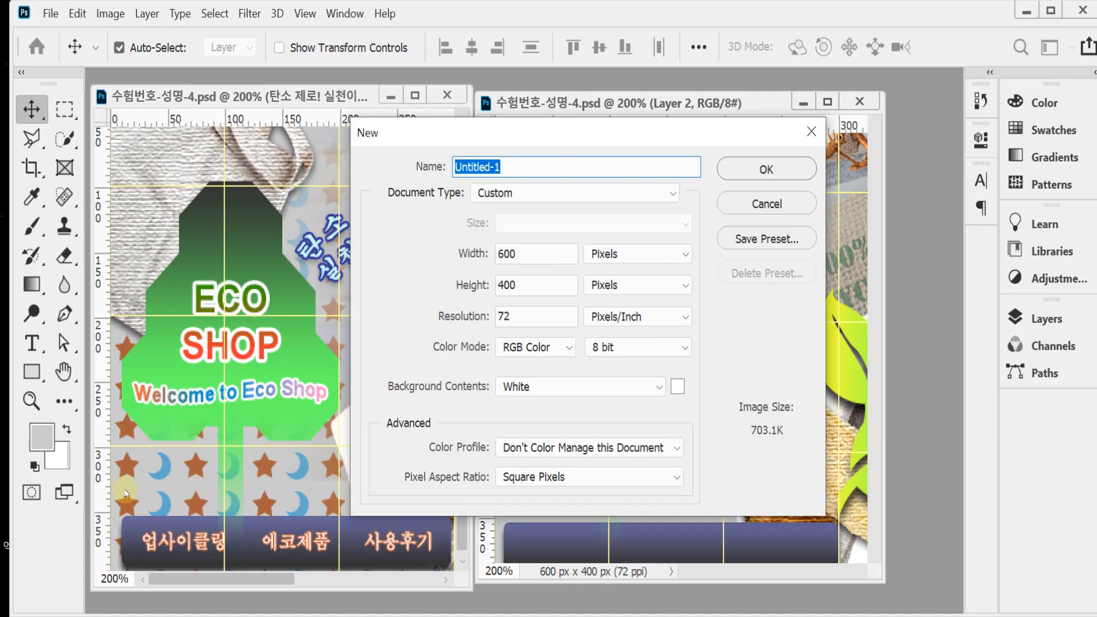
{"action": "key", "text": "Tab"}
{"action": "key", "text": "Tab"}
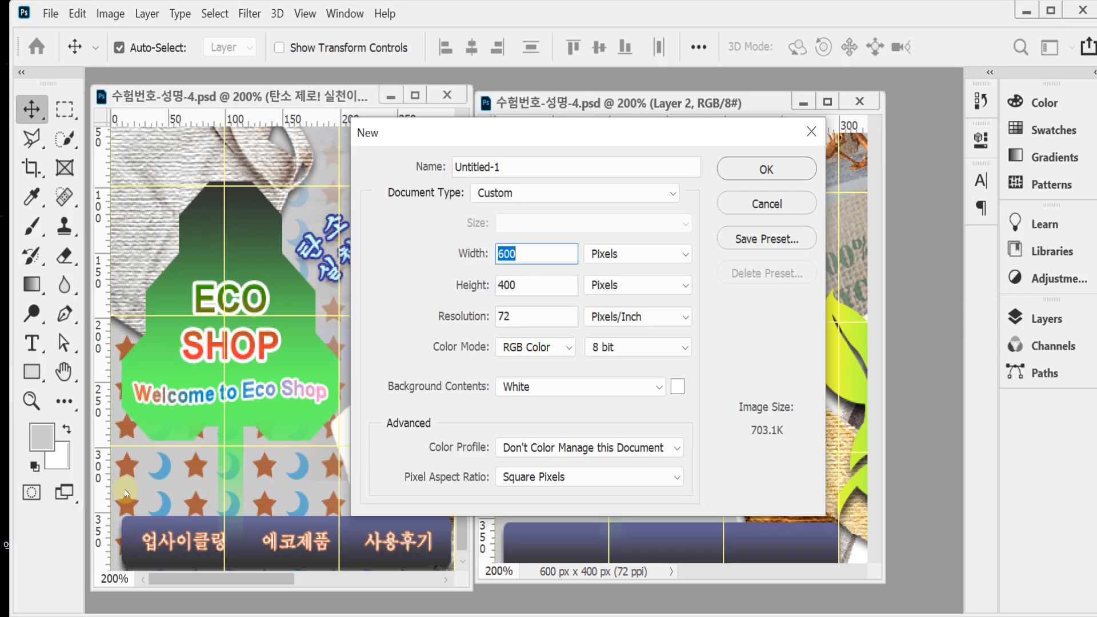
{"action": "type", "text": "60"}
{"action": "key", "text": "Tab"}
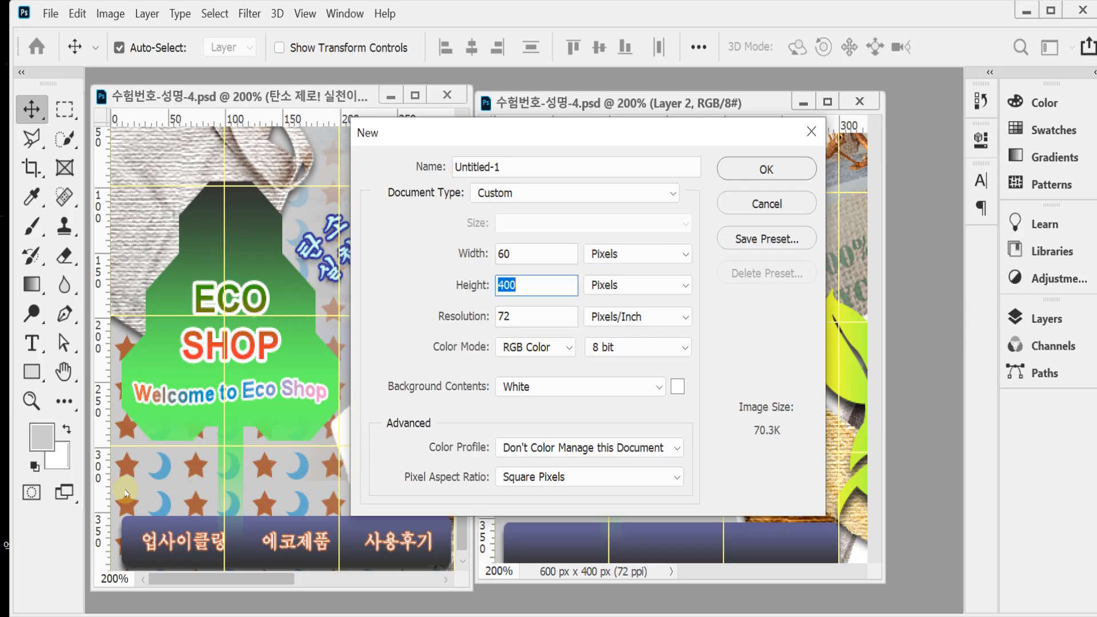
{"action": "type", "text": "6"}
{"action": "key", "text": "BackSpace"}
{"action": "type", "text": "30"}
{"action": "key", "text": "Escape"}
Step: Bring the Untitled-1.psd pattern document forward, minimize the reference document and magnify the star and moon to 600%
{"action": "left_click", "coordinate": [336, 12]}
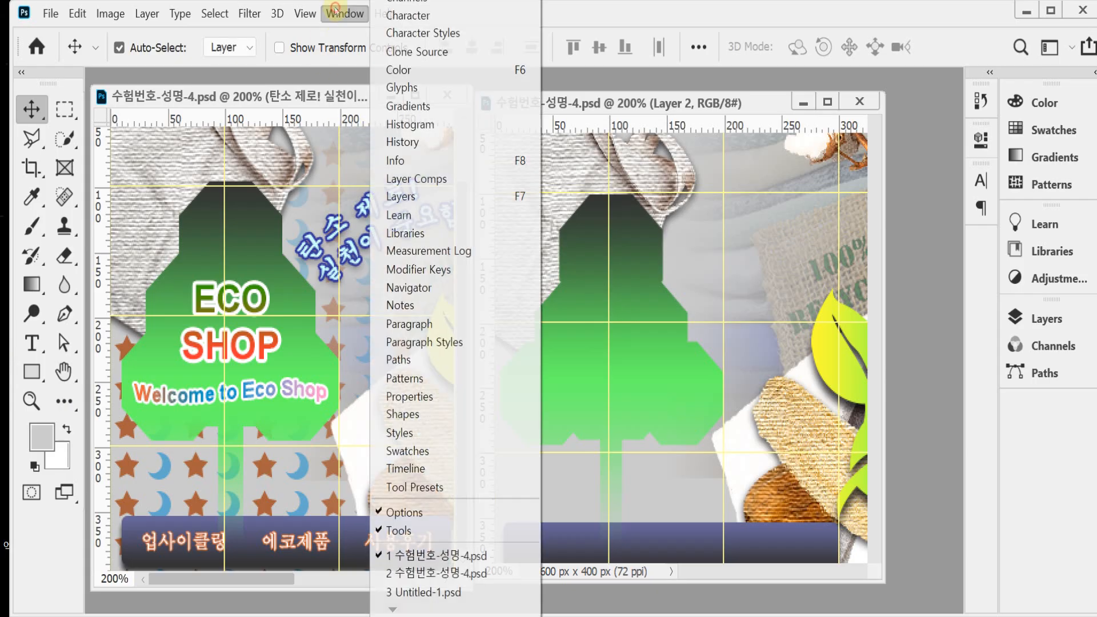
{"action": "left_click", "coordinate": [423, 591]}
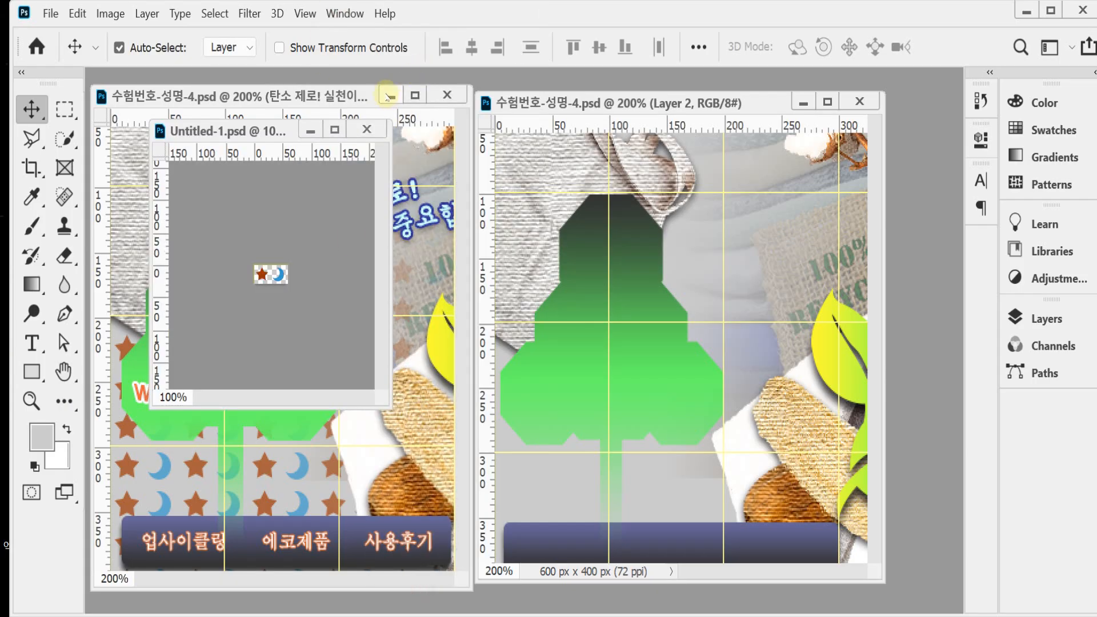
{"action": "left_click", "coordinate": [388, 96]}
{"action": "left_click", "coordinate": [306, 273], "text": "ctrl+space"}
{"action": "left_click", "coordinate": [314, 292], "text": "ctrl+space"}
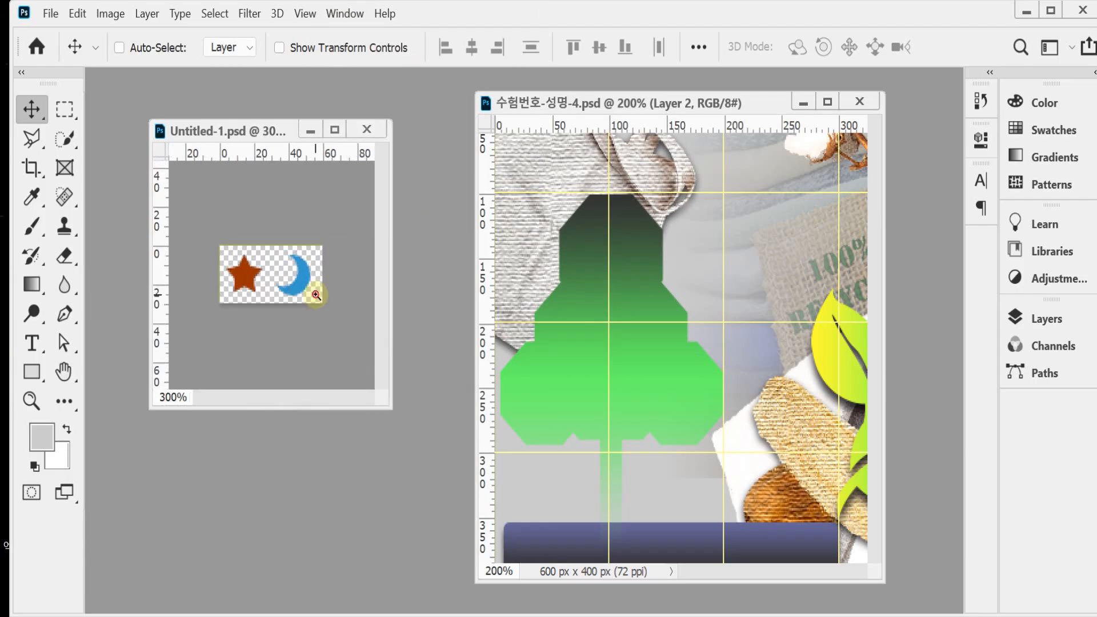
{"action": "left_click", "coordinate": [316, 294], "text": "ctrl+space"}
{"action": "left_click", "coordinate": [323, 286], "text": "ctrl+space"}
{"action": "left_click", "coordinate": [334, 274], "text": "ctrl+space"}
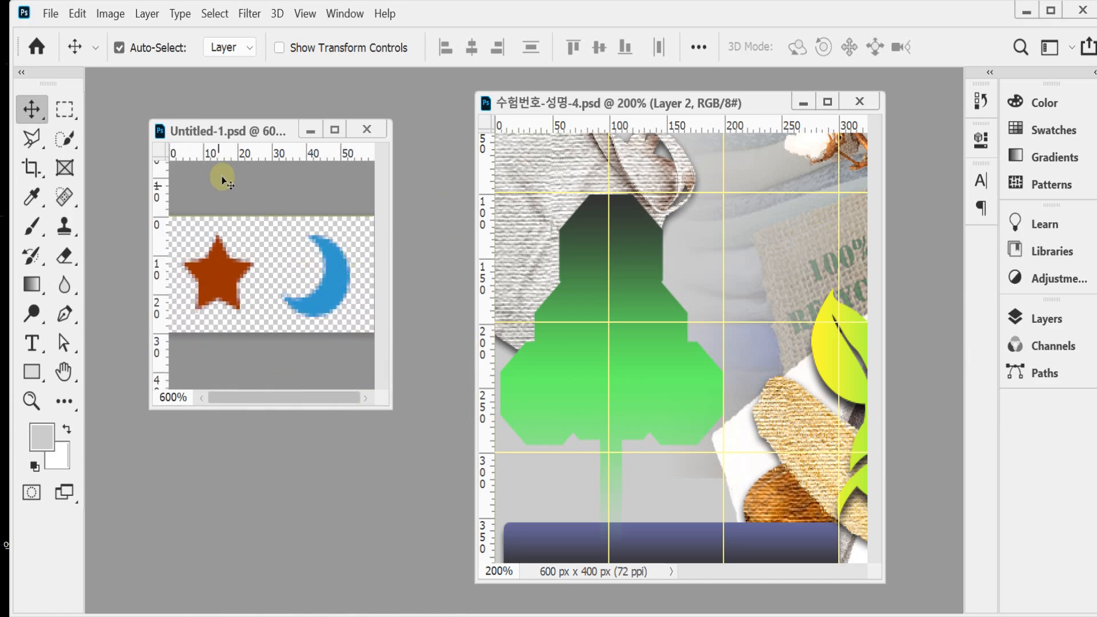
Step: Fill in the settings for a new 60 x 30 pixel document with transparent background contents, then dismiss them
{"action": "key", "text": "ctrl+n"}
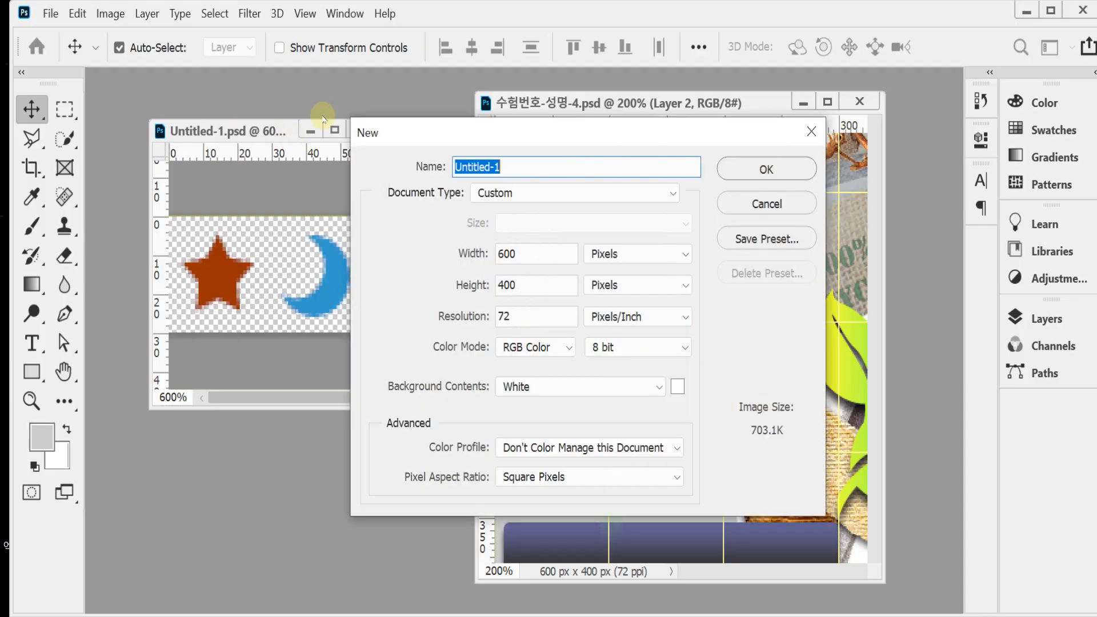
{"action": "double_click", "coordinate": [522, 254]}
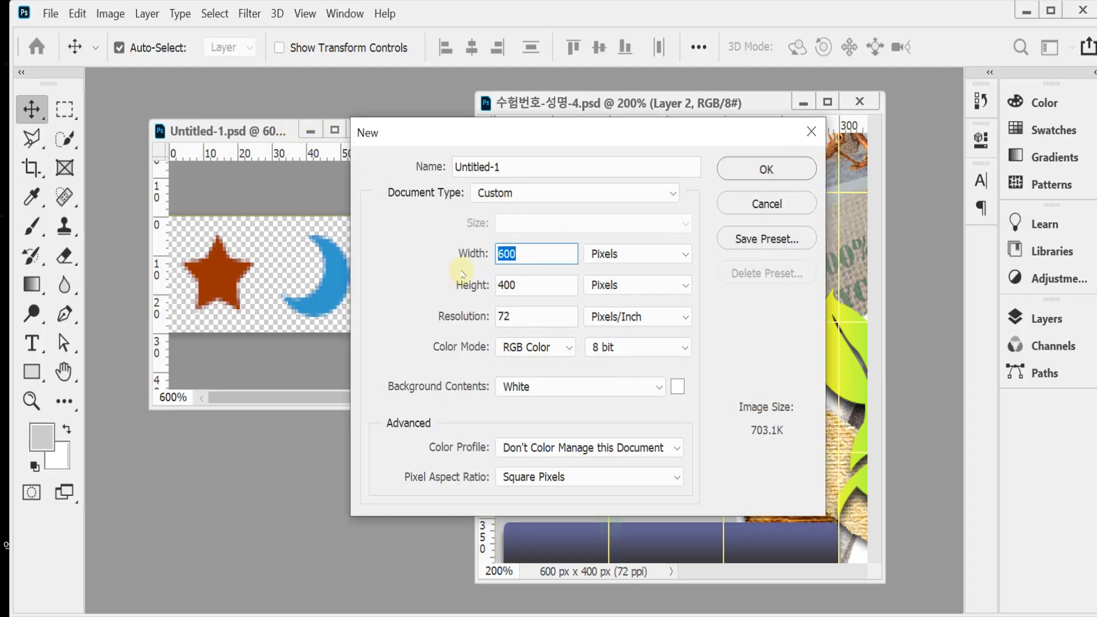
{"action": "type", "text": "60"}
{"action": "key", "text": "Tab"}
{"action": "key", "text": "Tab"}
{"action": "type", "text": "30"}
{"action": "key", "text": "Tab"}
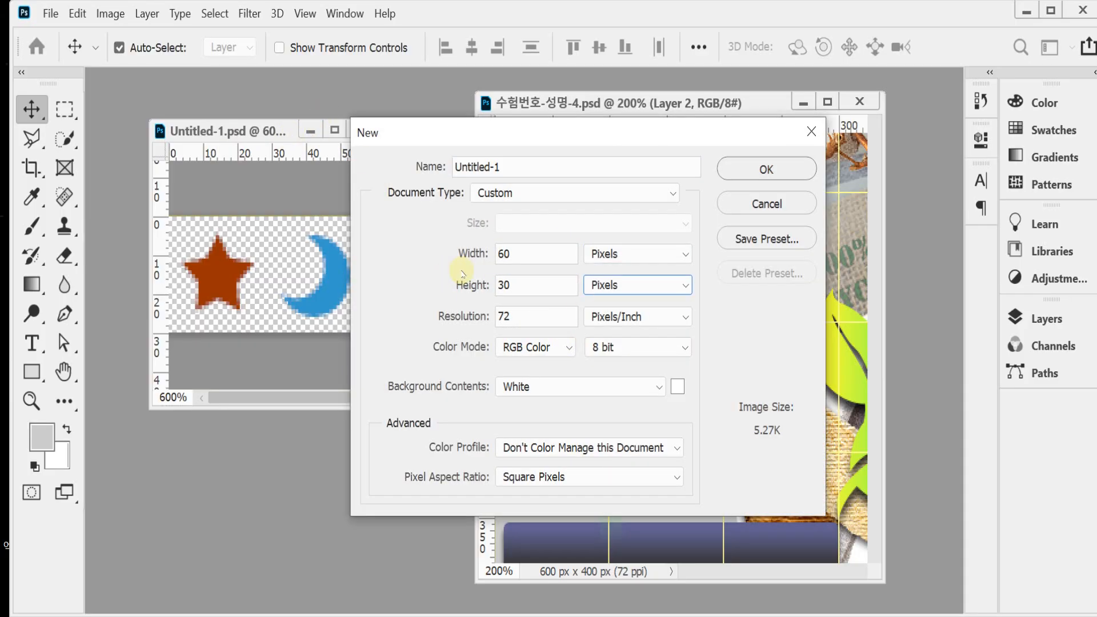
{"action": "key", "text": "Tab"}
{"action": "key", "text": "Tab"}
{"action": "key", "text": "Tab"}
{"action": "key", "text": "Tab"}
{"action": "left_click", "coordinate": [594, 384]}
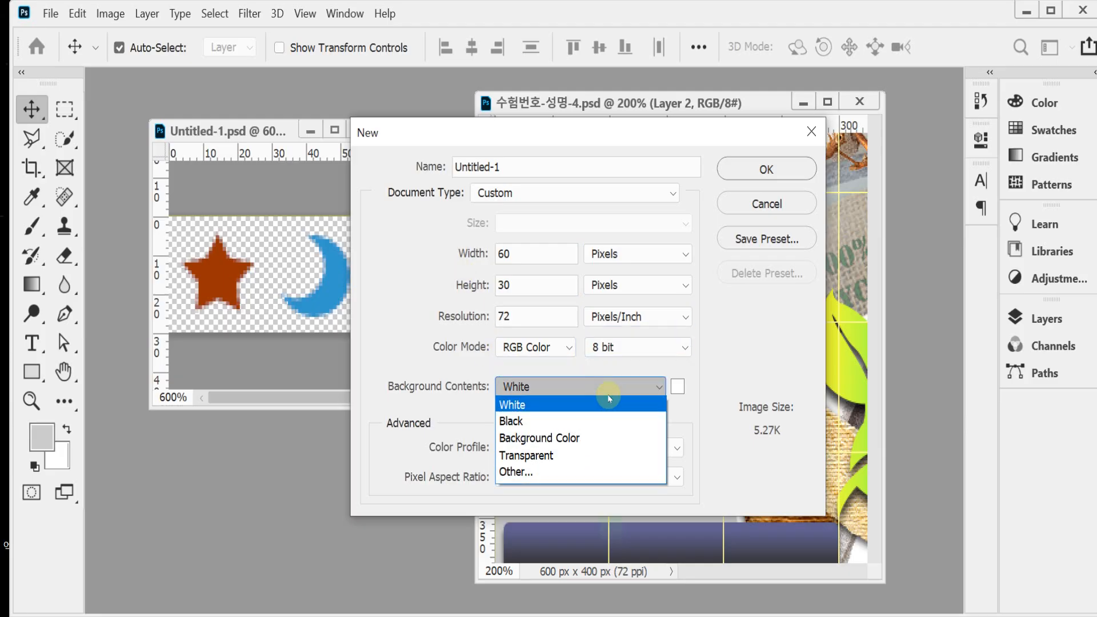
{"action": "left_click", "coordinate": [569, 456]}
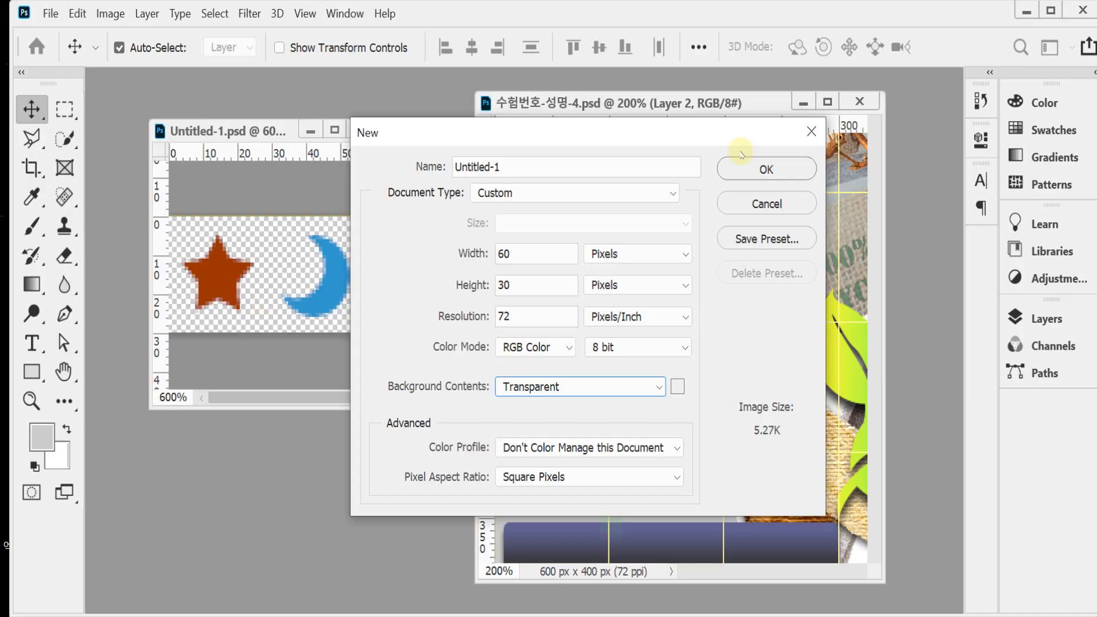
{"action": "key", "text": "Escape"}
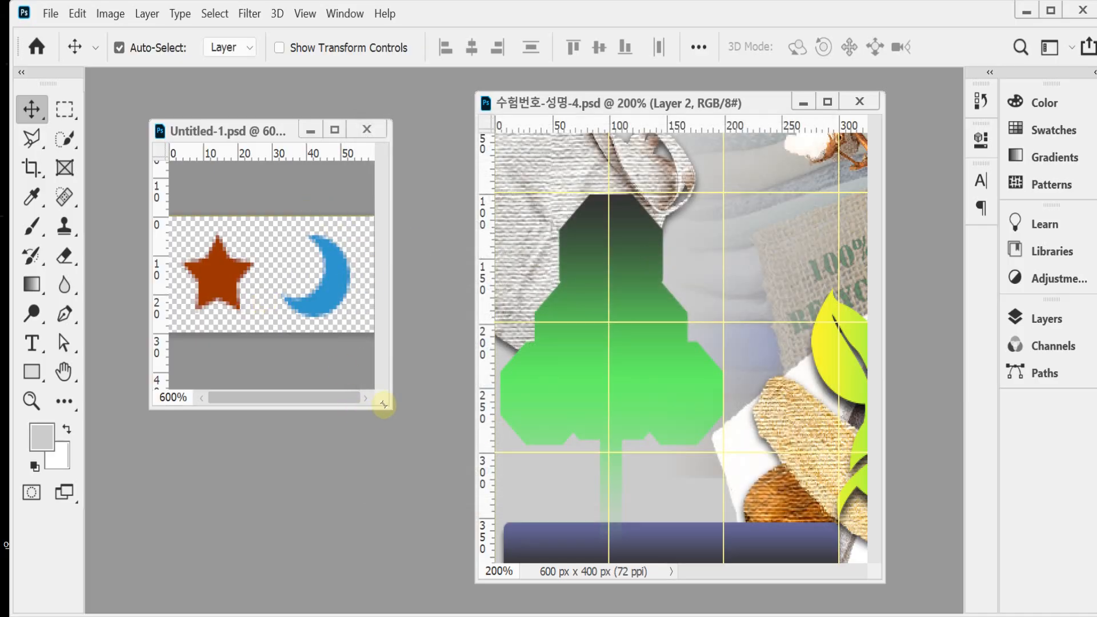
Step: Enlarge the Untitled-1.psd window to fit the whole tile, show its center guide and select the star layer
{"action": "left_click_drag", "start_coordinate": [390, 408], "coordinate": [430, 445]}
{"action": "key", "text": "ctrl+semicolon"}
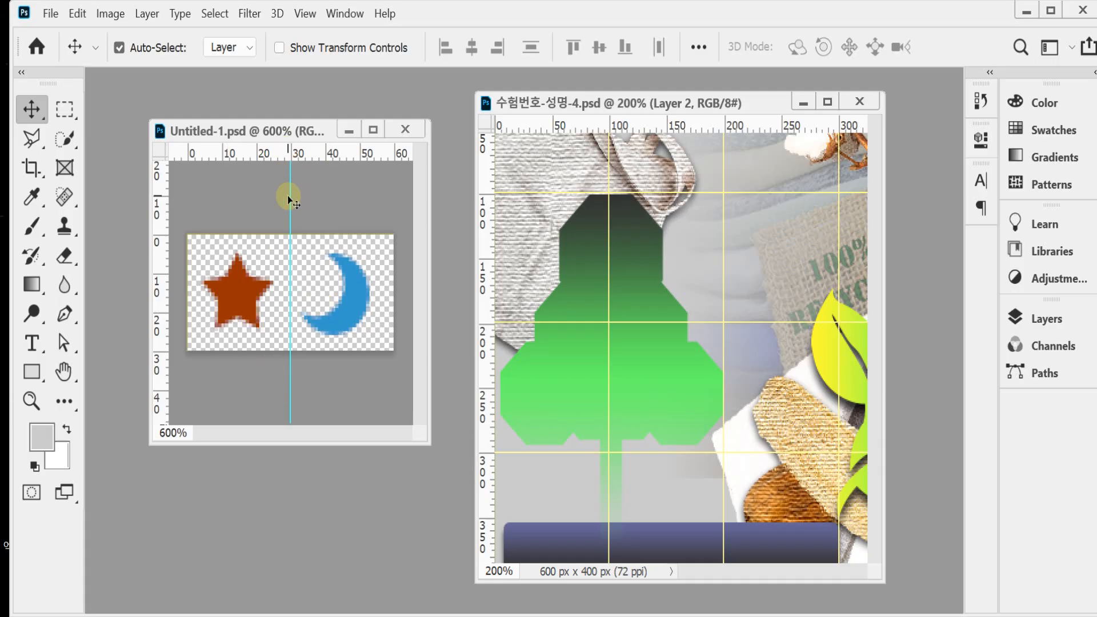
{"action": "left_click", "coordinate": [248, 299]}
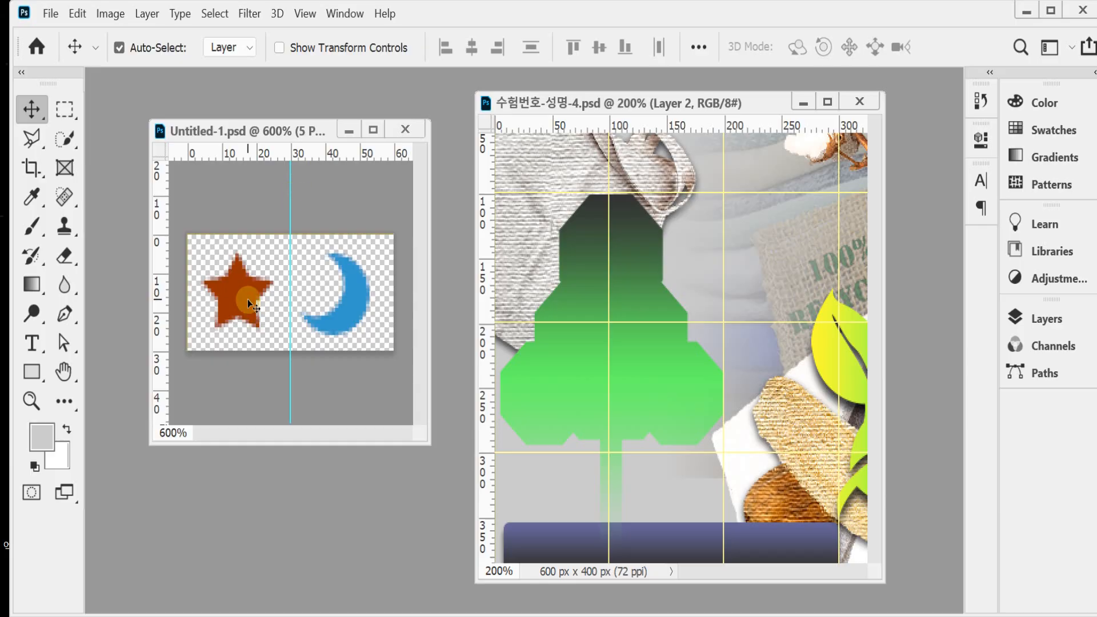
Step: Browse the Custom Shape tool's Frames and Shapes collections for the star and crescent moon shapes
{"action": "left_click", "coordinate": [25, 378]}
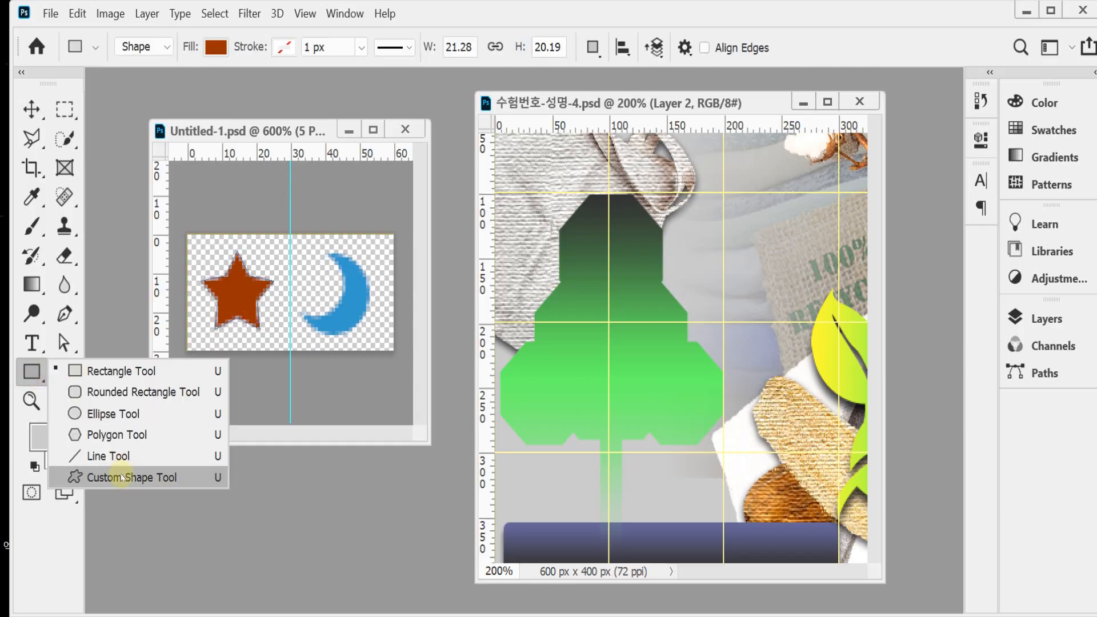
{"action": "left_click", "coordinate": [114, 478]}
{"action": "left_click", "coordinate": [769, 51]}
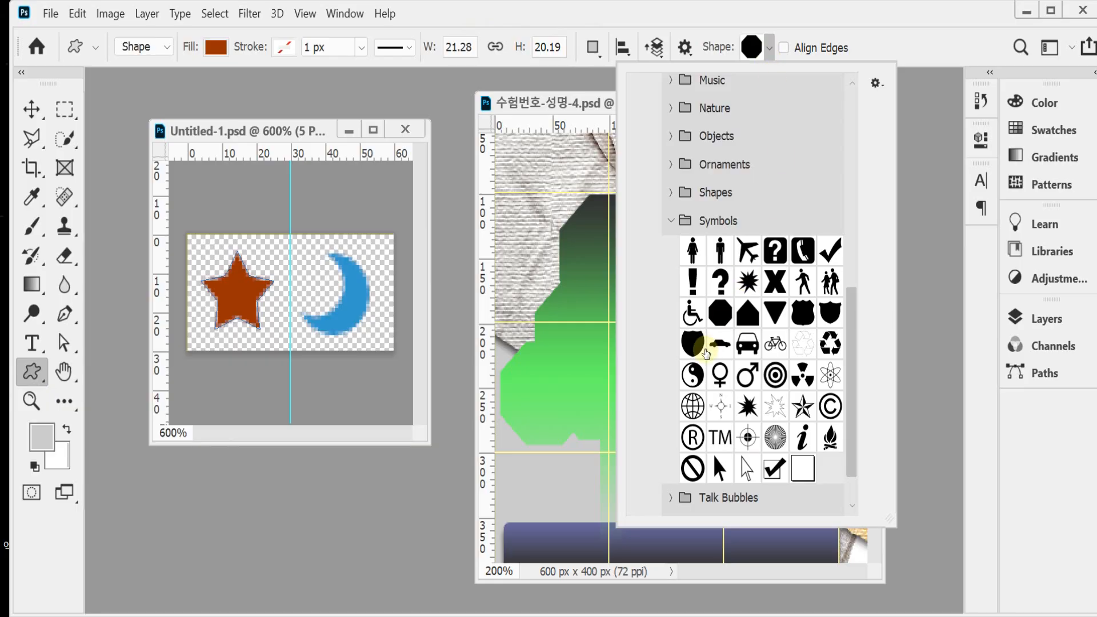
{"action": "left_click", "coordinate": [672, 223]}
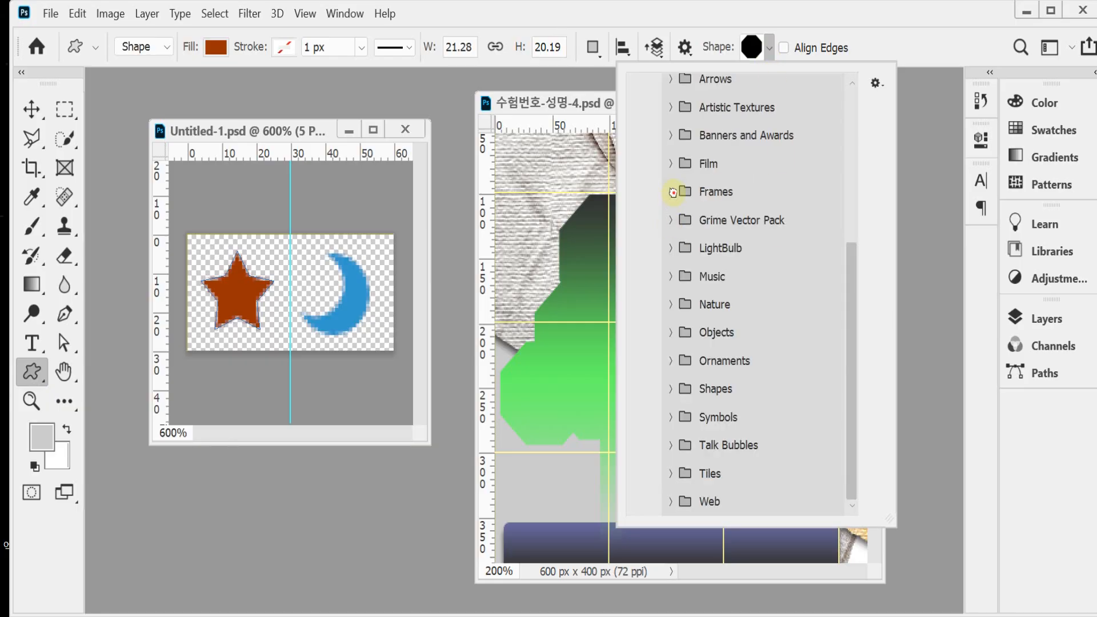
{"action": "left_click", "coordinate": [671, 191]}
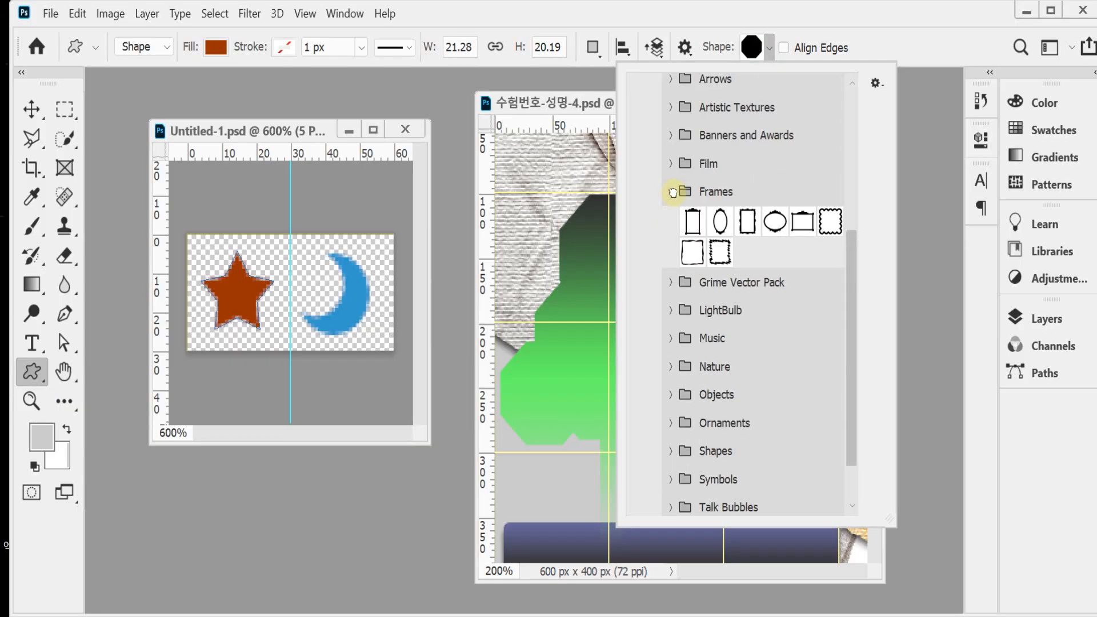
{"action": "scroll", "coordinate": [675, 400], "scroll_direction": "down", "scroll_amount": 1}
{"action": "left_click", "coordinate": [672, 404]}
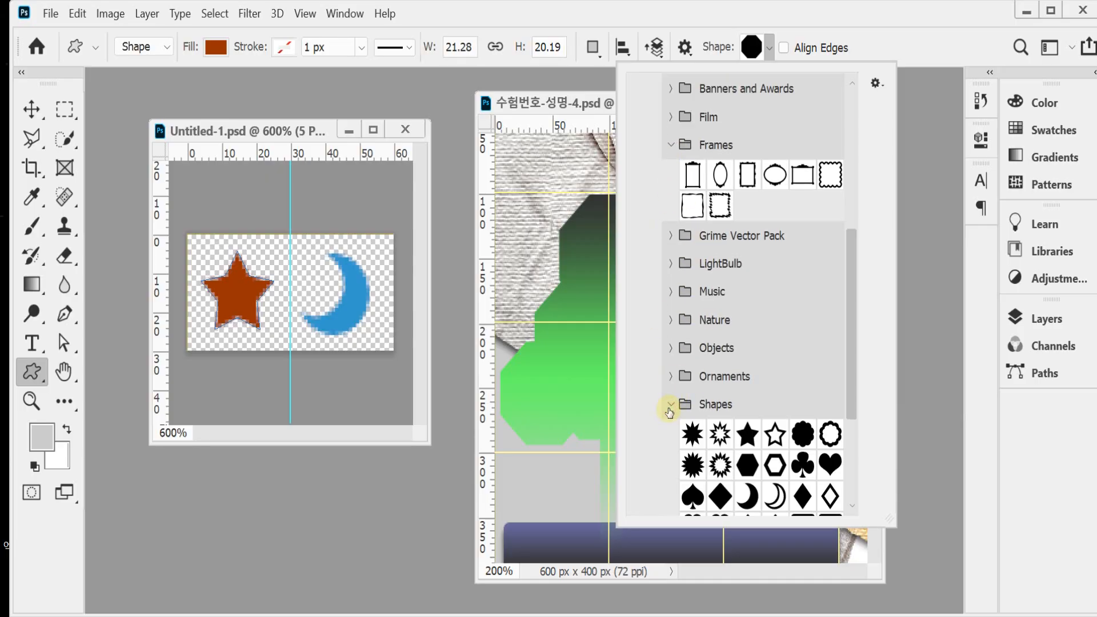
{"action": "scroll", "coordinate": [743, 392], "scroll_direction": "down", "scroll_amount": 1}
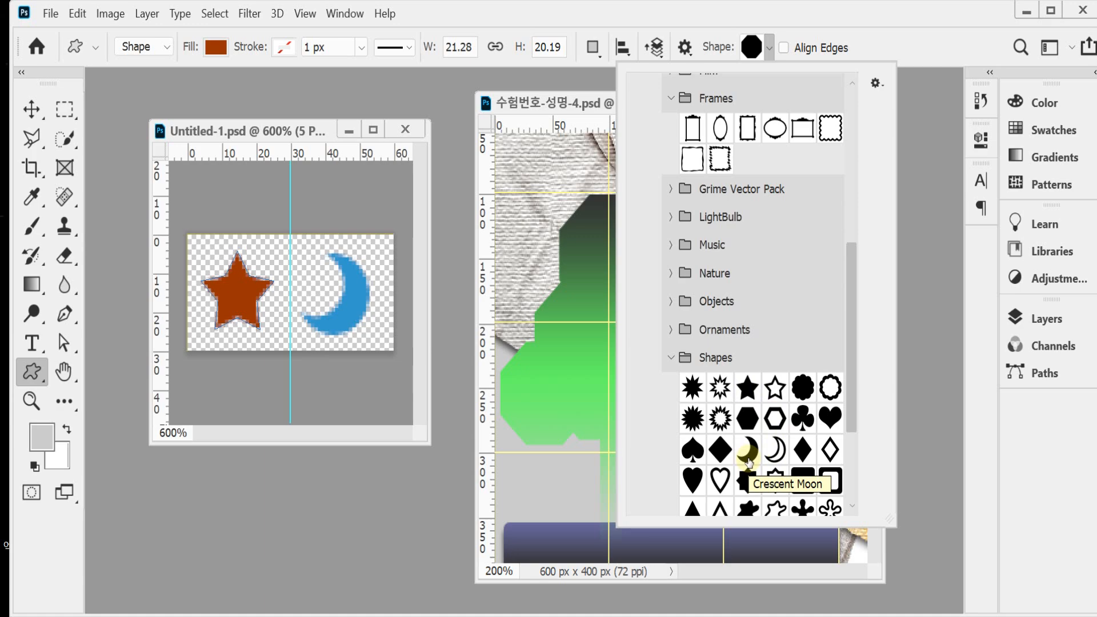
{"action": "left_click", "coordinate": [787, 22]}
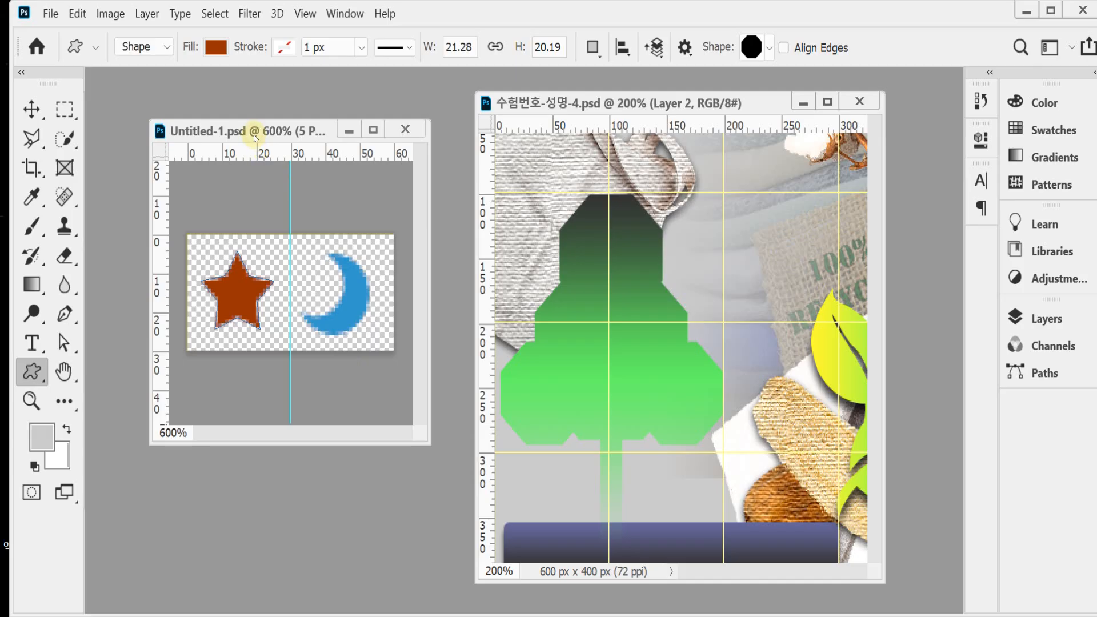
Step: Define the star and moon tile as a pattern named 별과 달
{"action": "left_click", "coordinate": [77, 13]}
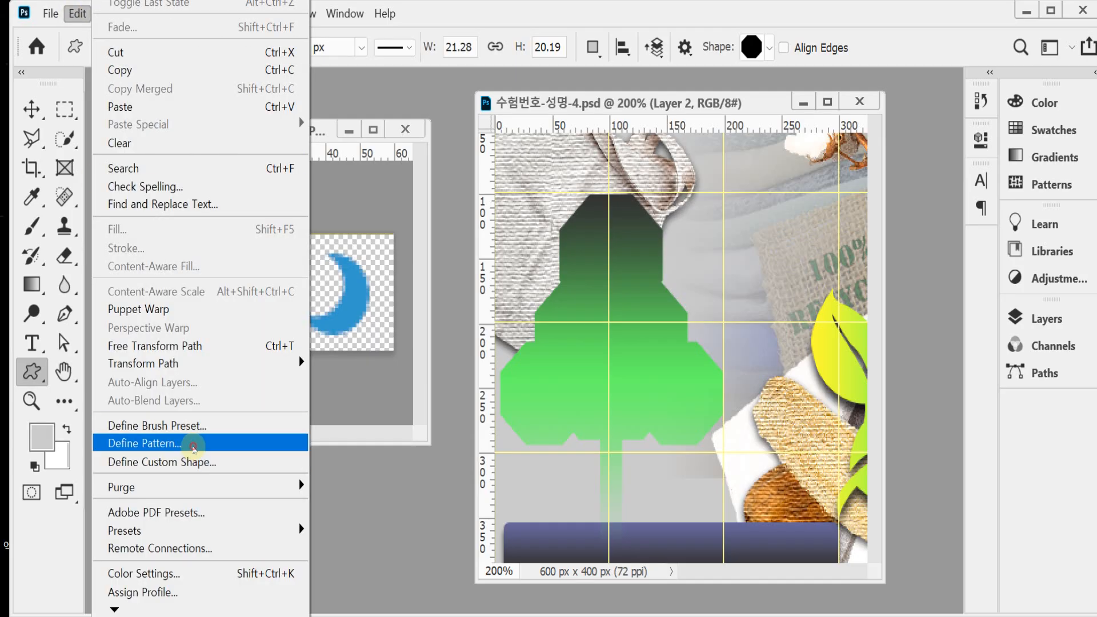
{"action": "left_click", "coordinate": [194, 444]}
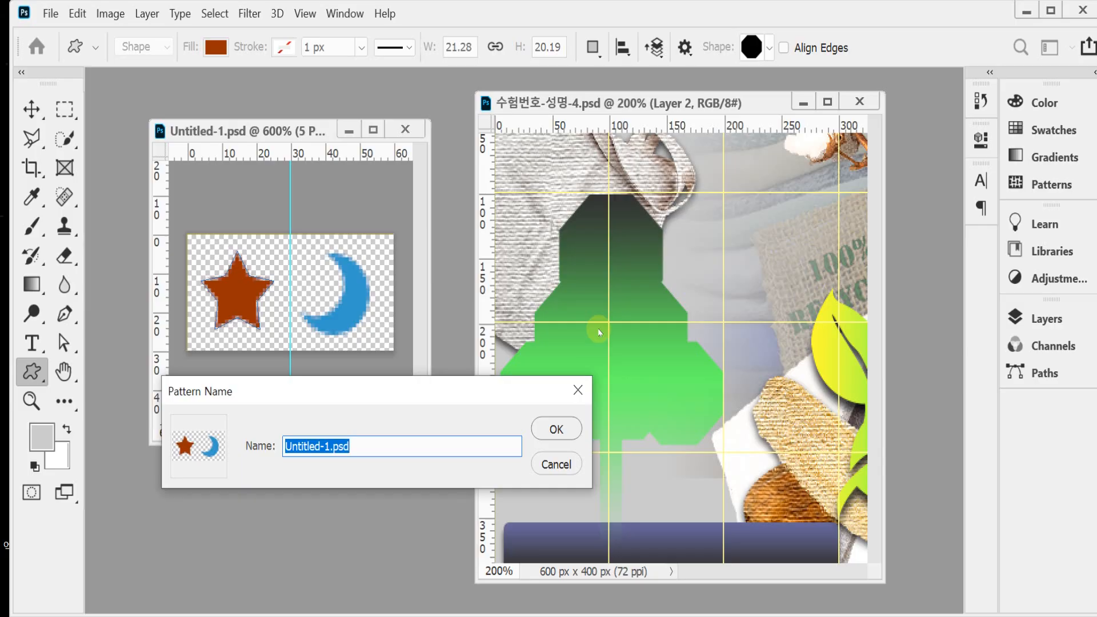
{"action": "type", "text": "ㅂ"}
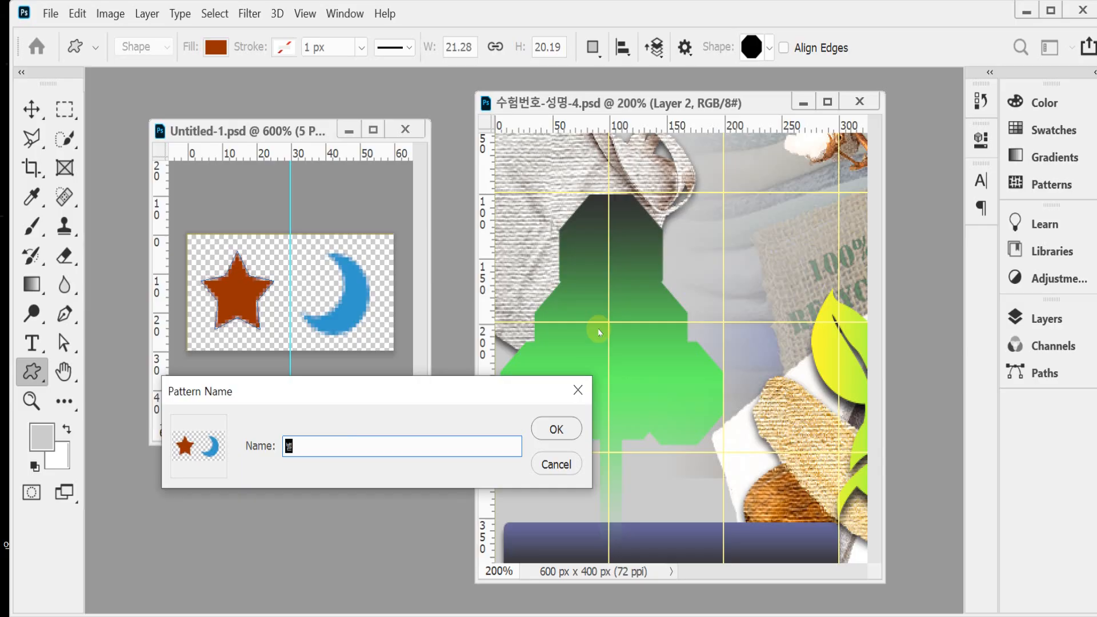
{"action": "type", "text": "별과 달"}
{"action": "key", "text": "Return"}
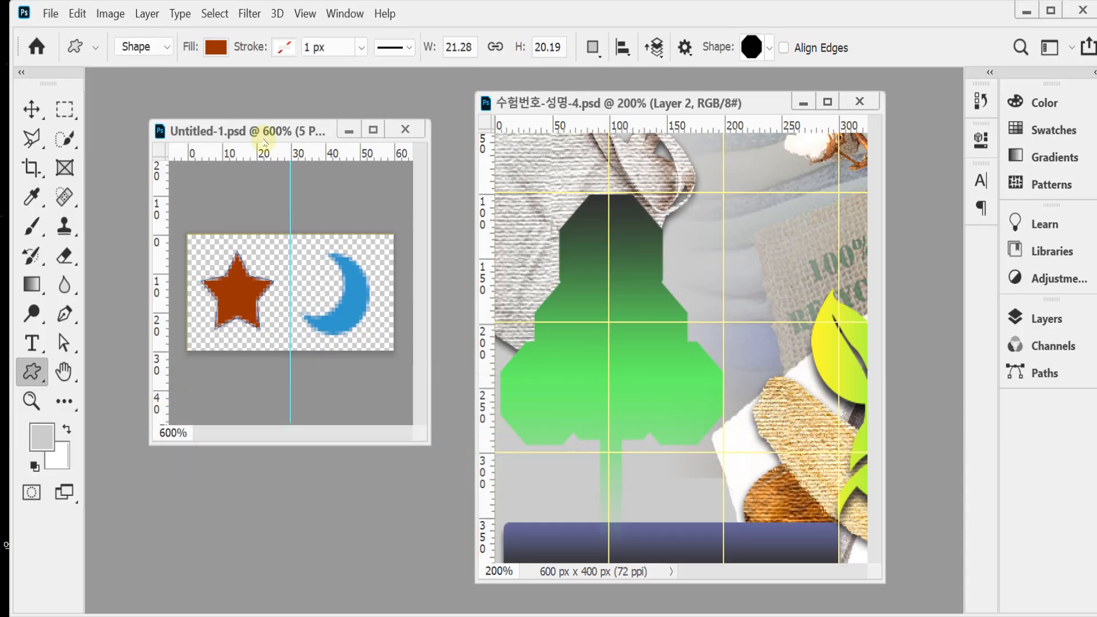
Step: Add a new layer above the tree sign in the 600 x 400 px document and name it pattern
{"action": "left_click", "coordinate": [561, 106]}
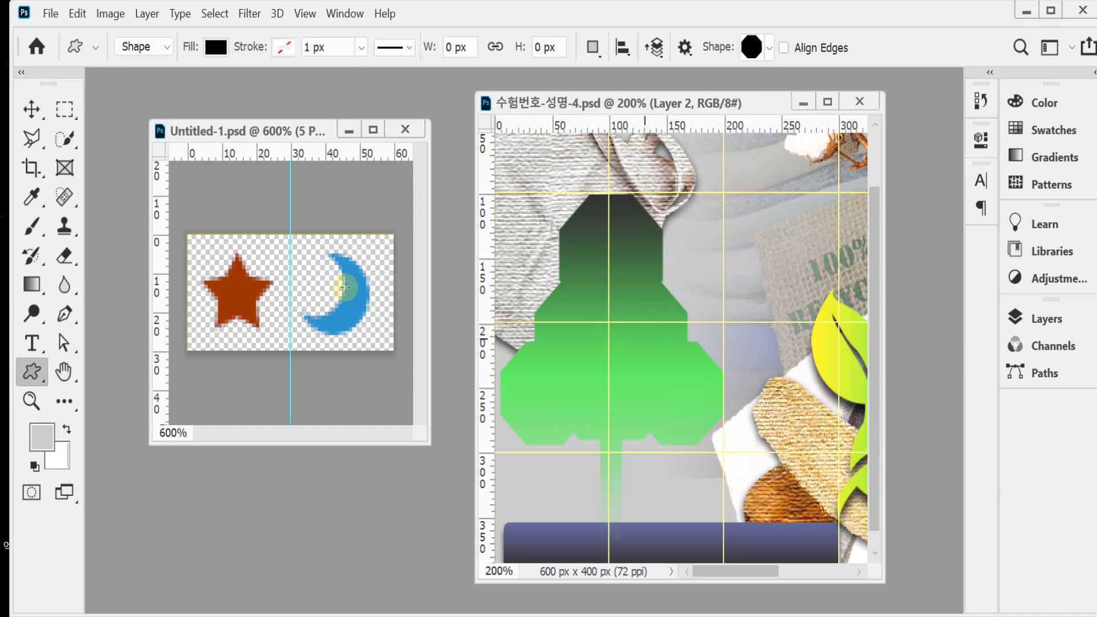
{"action": "left_click", "coordinate": [31, 109]}
{"action": "left_click", "coordinate": [663, 476]}
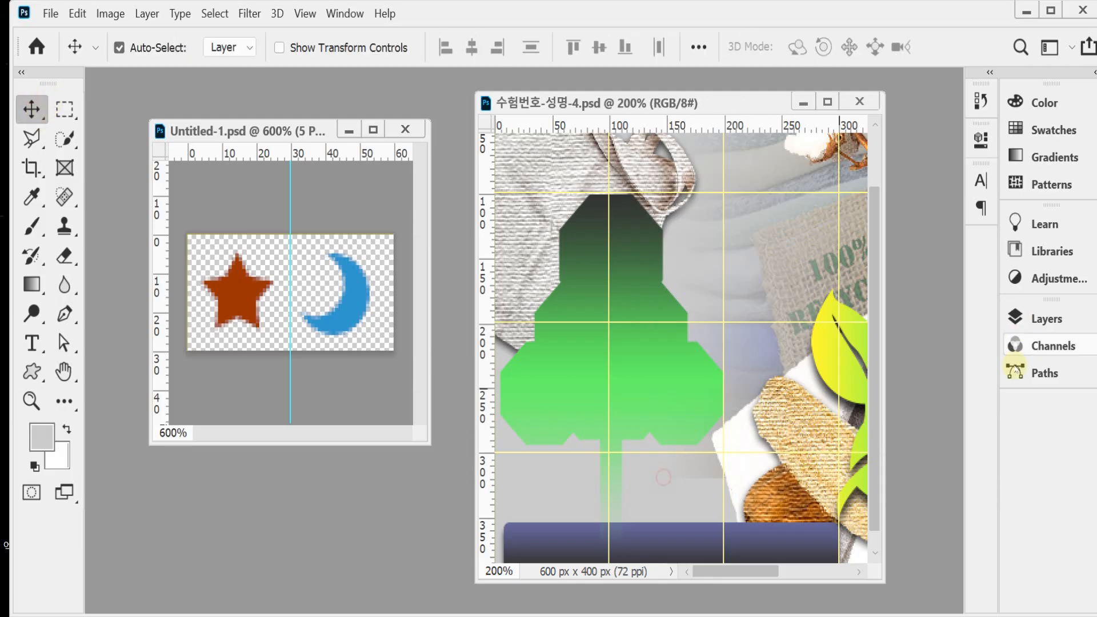
{"action": "left_click", "coordinate": [1023, 318]}
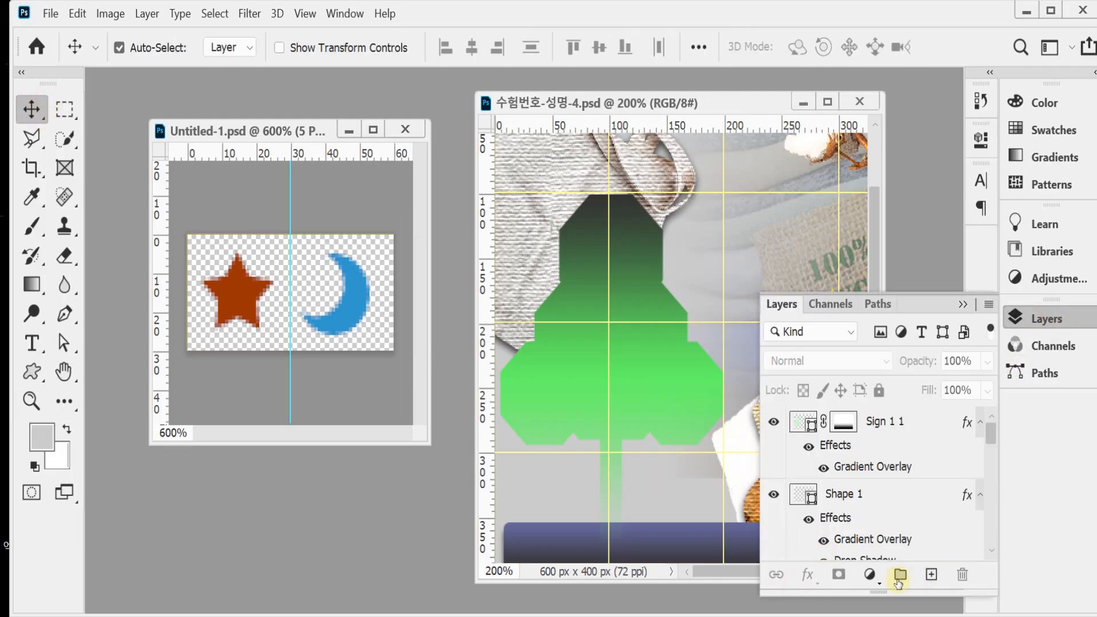
{"action": "left_click", "coordinate": [931, 575]}
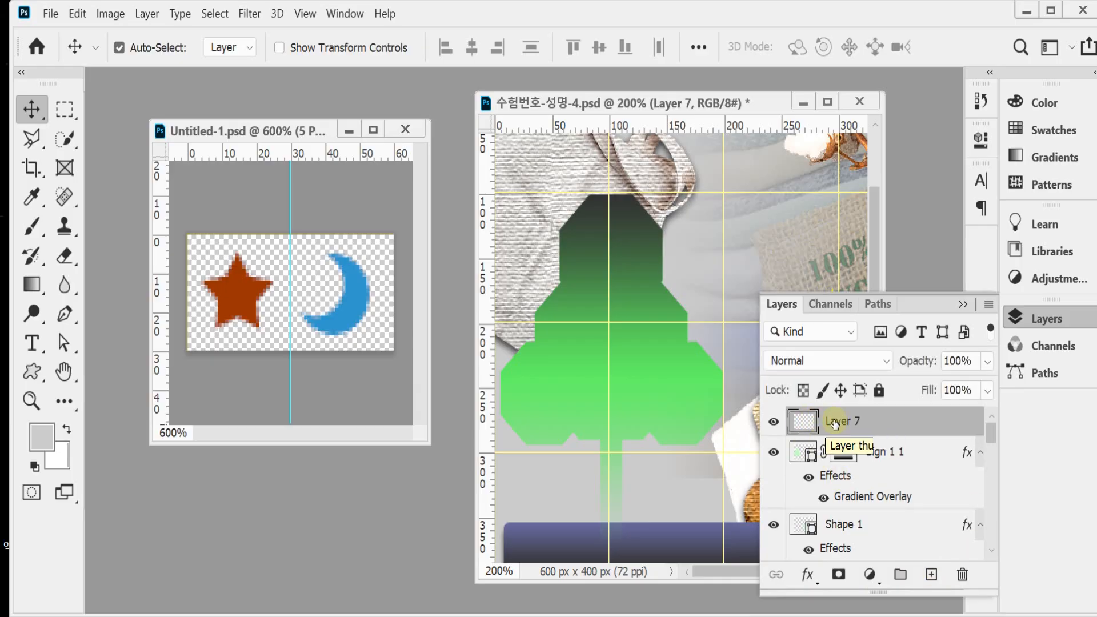
{"action": "double_click", "coordinate": [833, 422]}
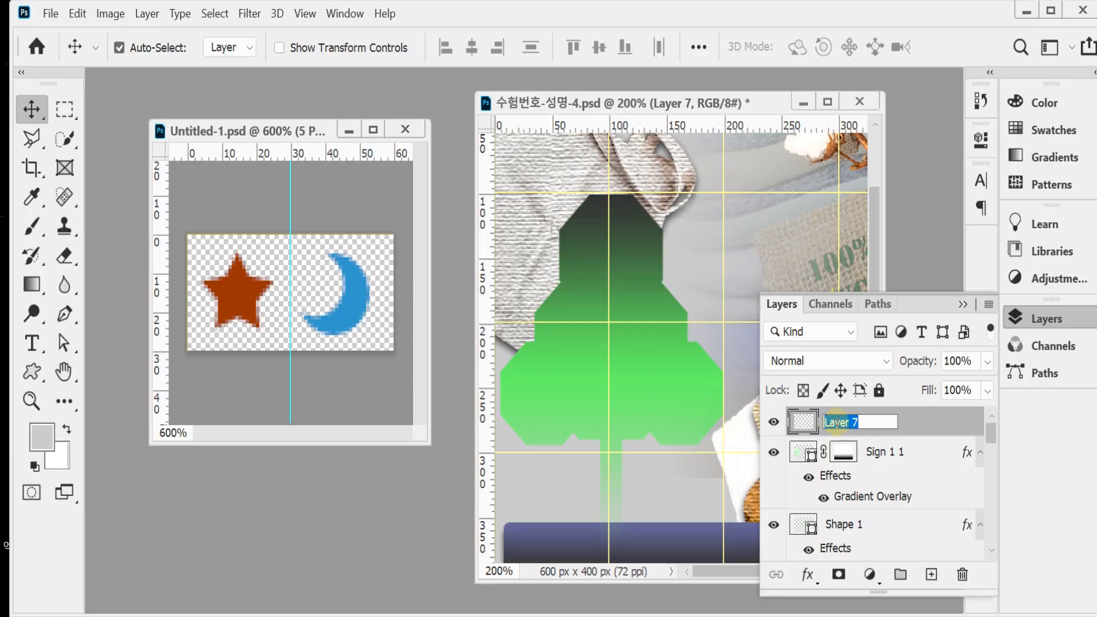
{"action": "type", "text": "ㅔㄷㅅㄱ"}
{"action": "type", "text": "patter"}
{"action": "type", "text": "n"}
{"action": "key", "text": "Return"}
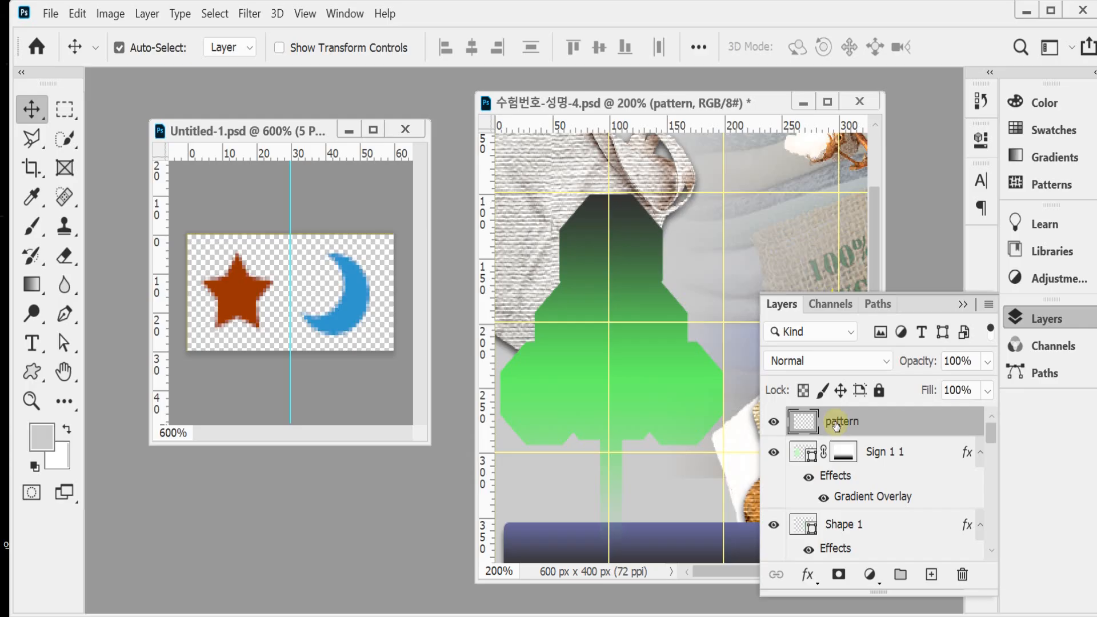
Step: Fill the pattern layer with the custom star-and-moon pattern in Normal mode at 100% opacity
{"action": "left_click", "coordinate": [77, 13]}
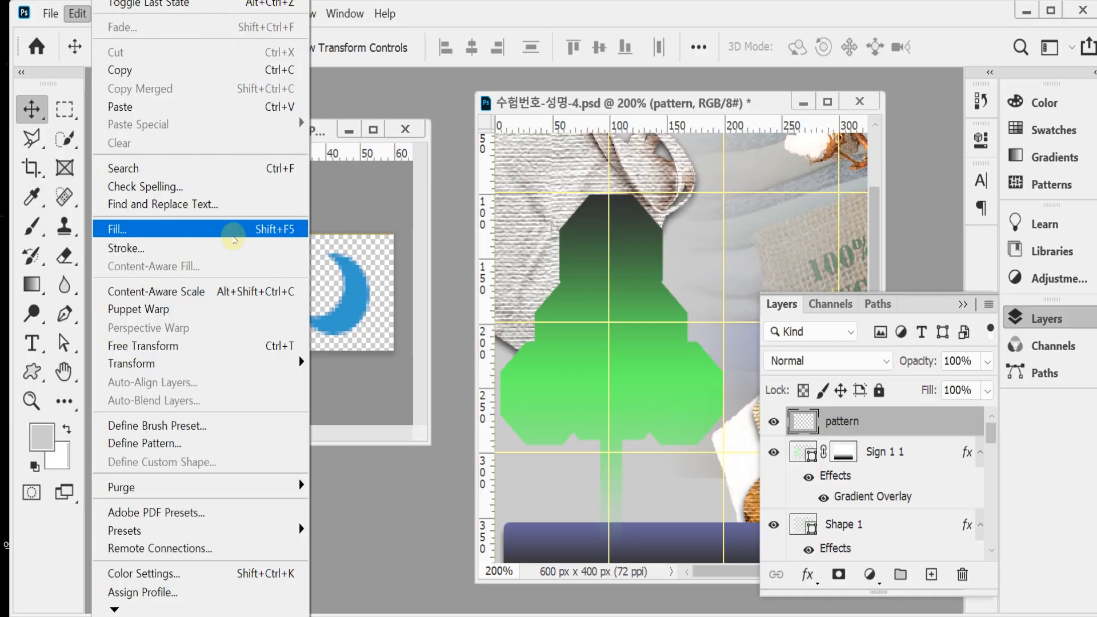
{"action": "left_click", "coordinate": [233, 237]}
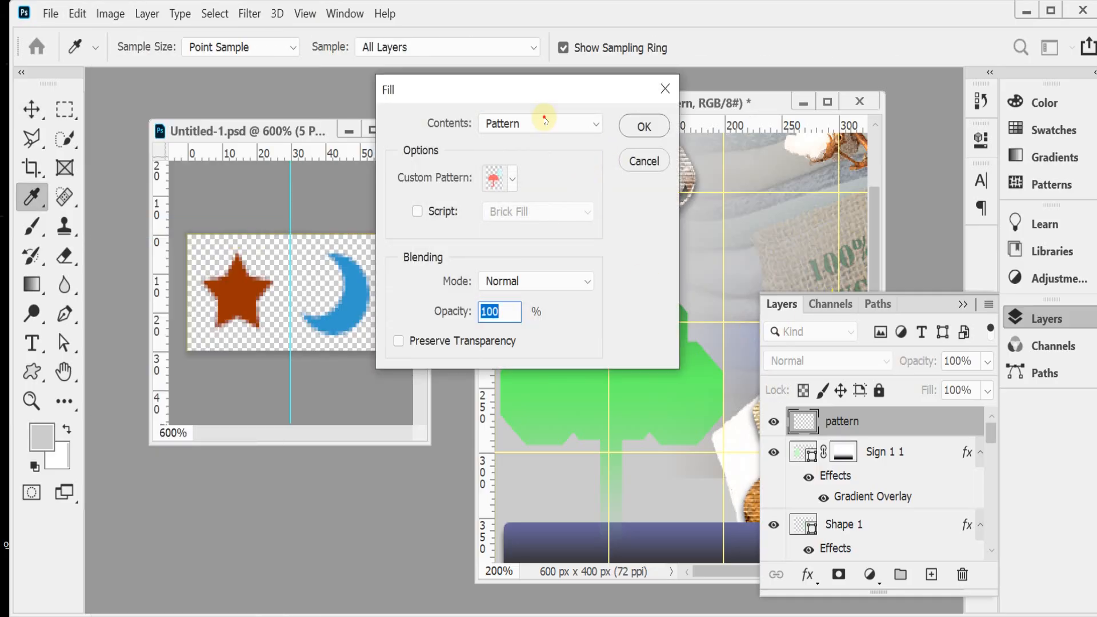
{"action": "left_click", "coordinate": [513, 180]}
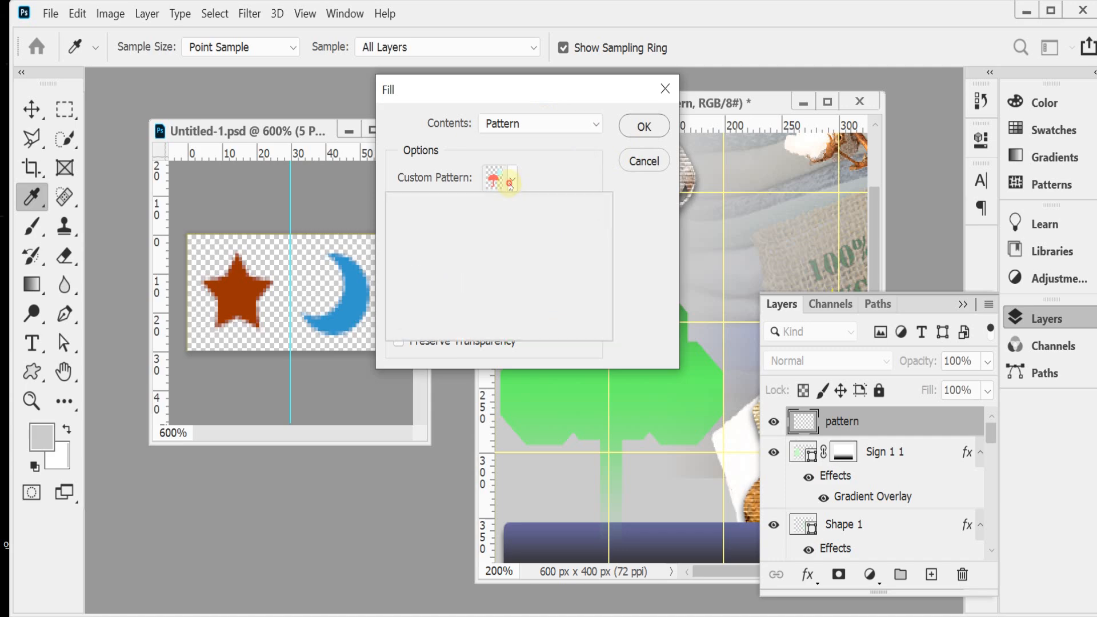
{"action": "left_click_drag", "start_coordinate": [566, 254], "coordinate": [561, 318]}
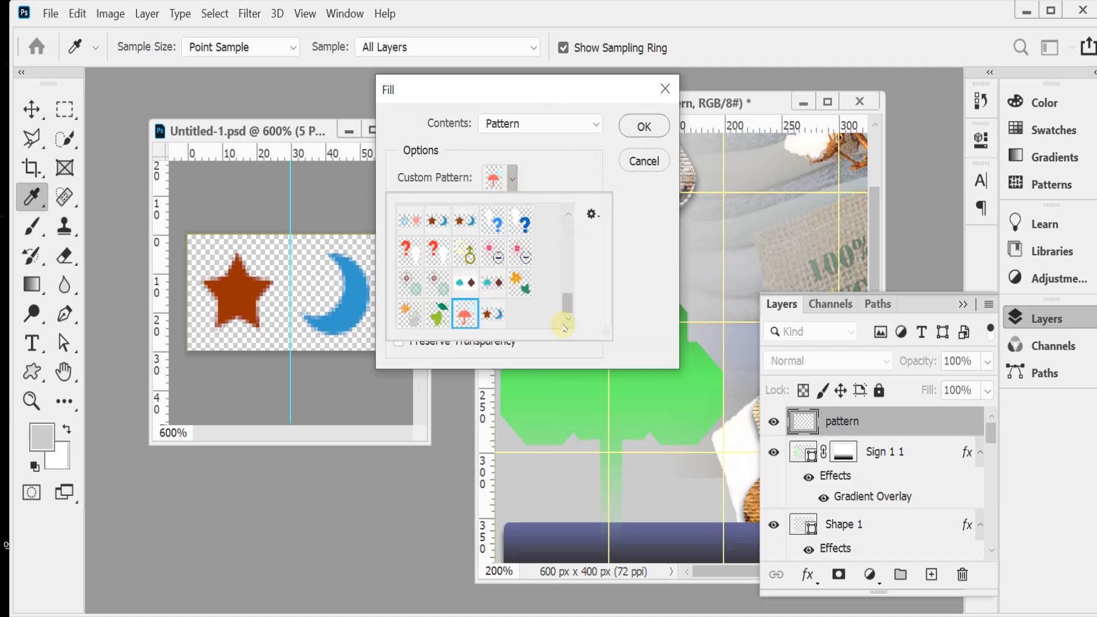
{"action": "left_click", "coordinate": [492, 313]}
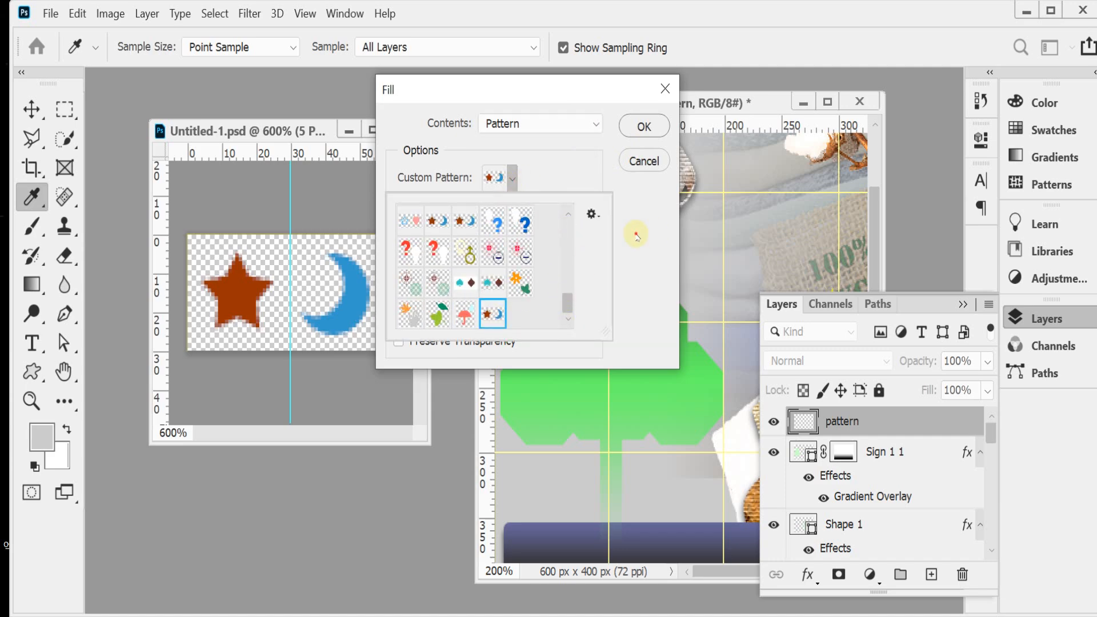
{"action": "left_click", "coordinate": [637, 244]}
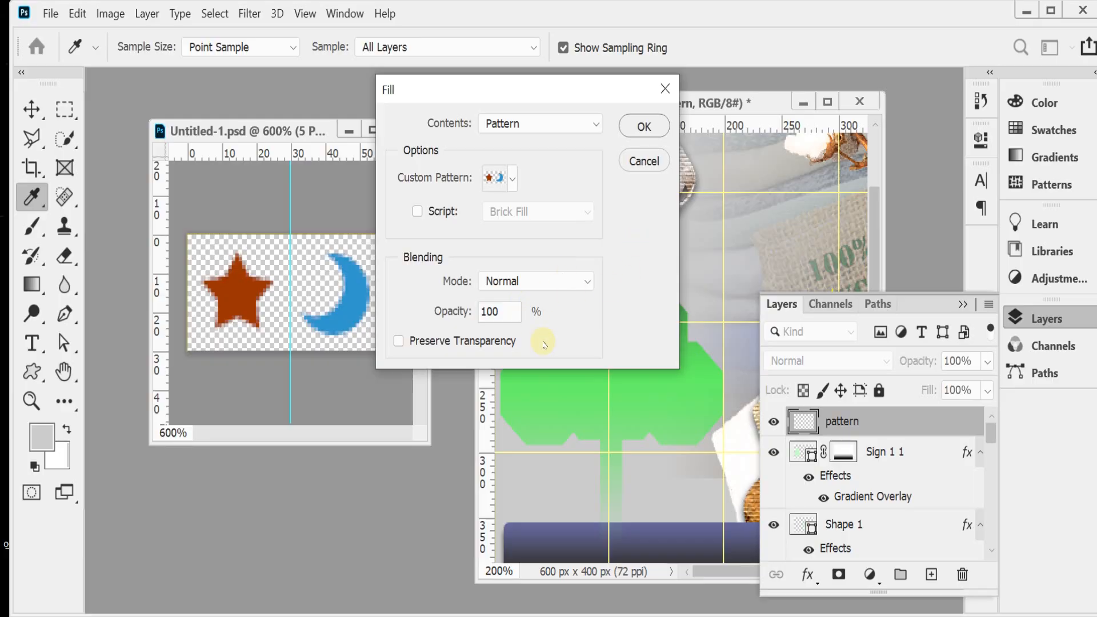
{"action": "left_click", "coordinate": [645, 133]}
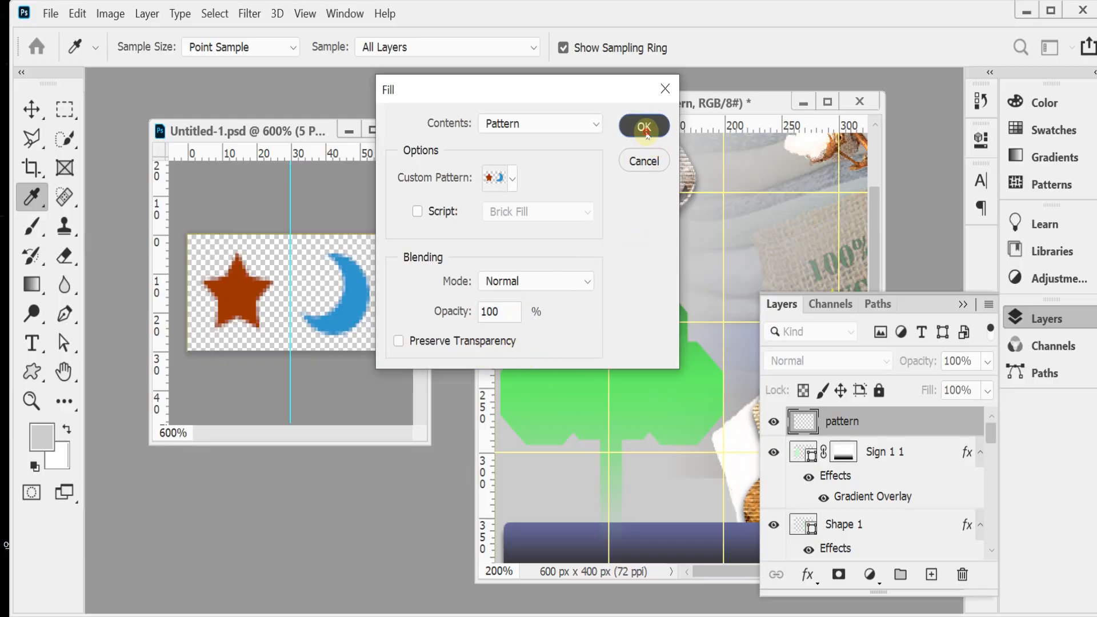
{"action": "key", "text": "v"}
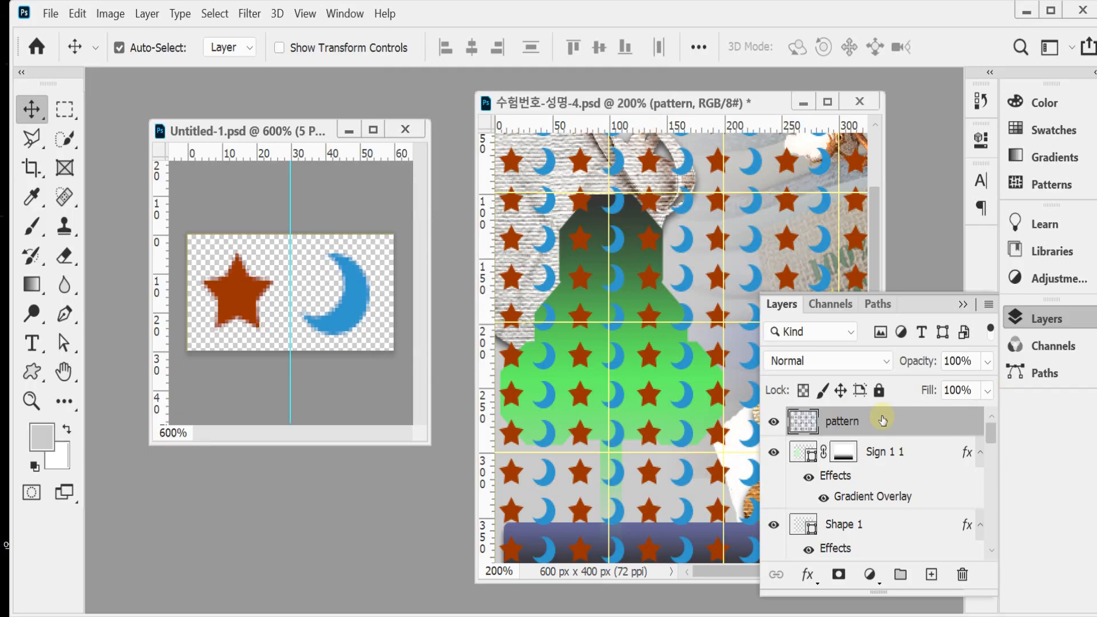
Step: Set the pattern layer's opacity to 70%
{"action": "left_click", "coordinate": [918, 370]}
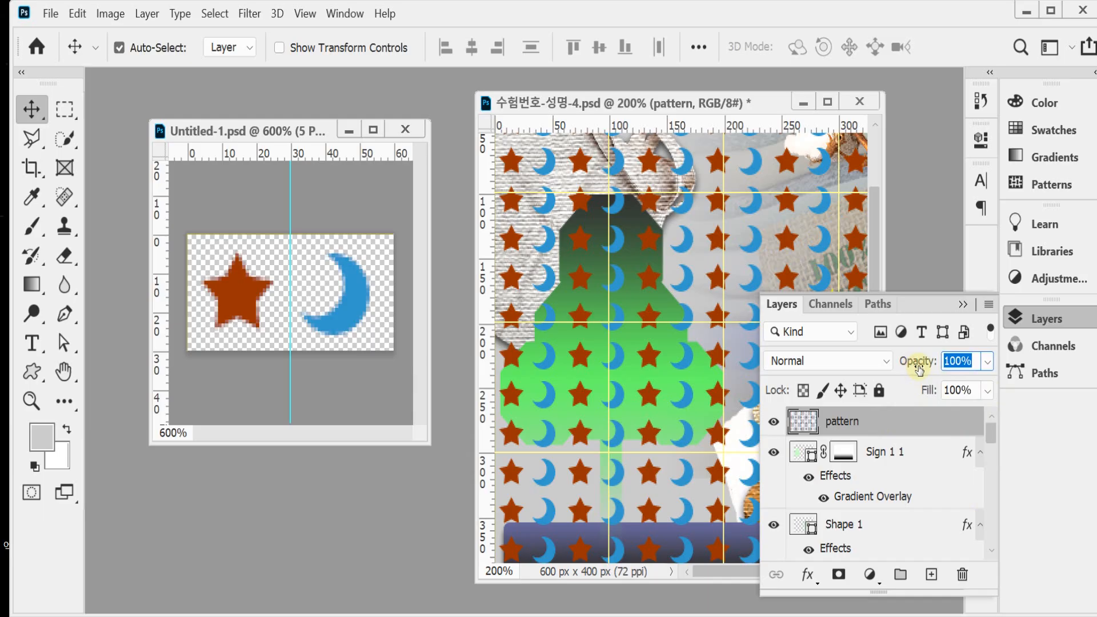
{"action": "type", "text": "60"}
{"action": "key", "text": "BackSpace"}
{"action": "key", "text": "BackSpace"}
{"action": "type", "text": "70"}
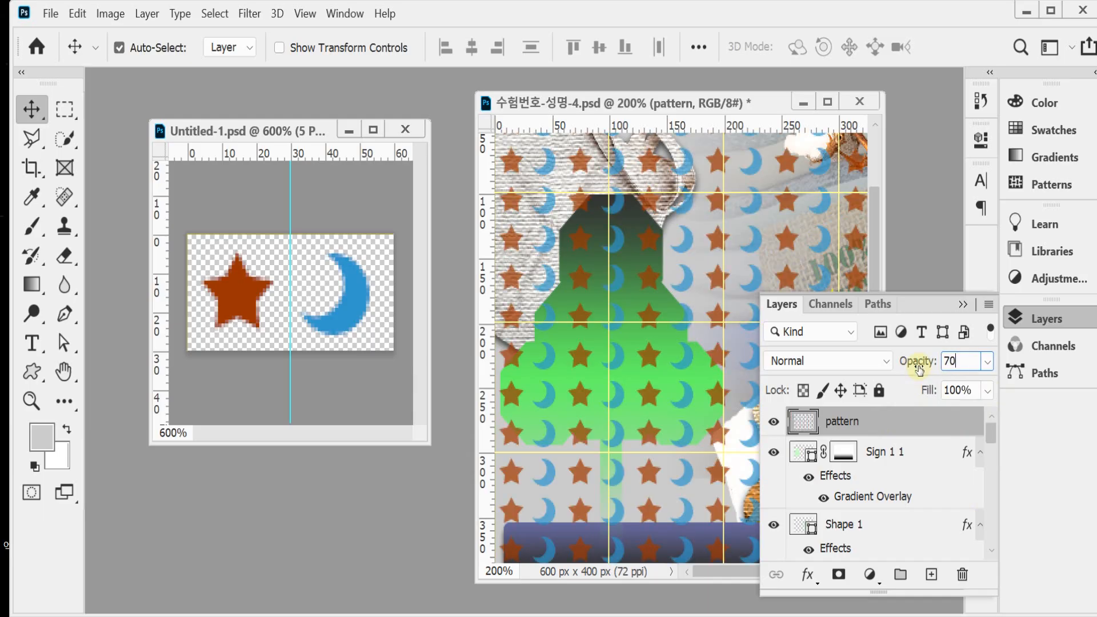
{"action": "key", "text": "Return"}
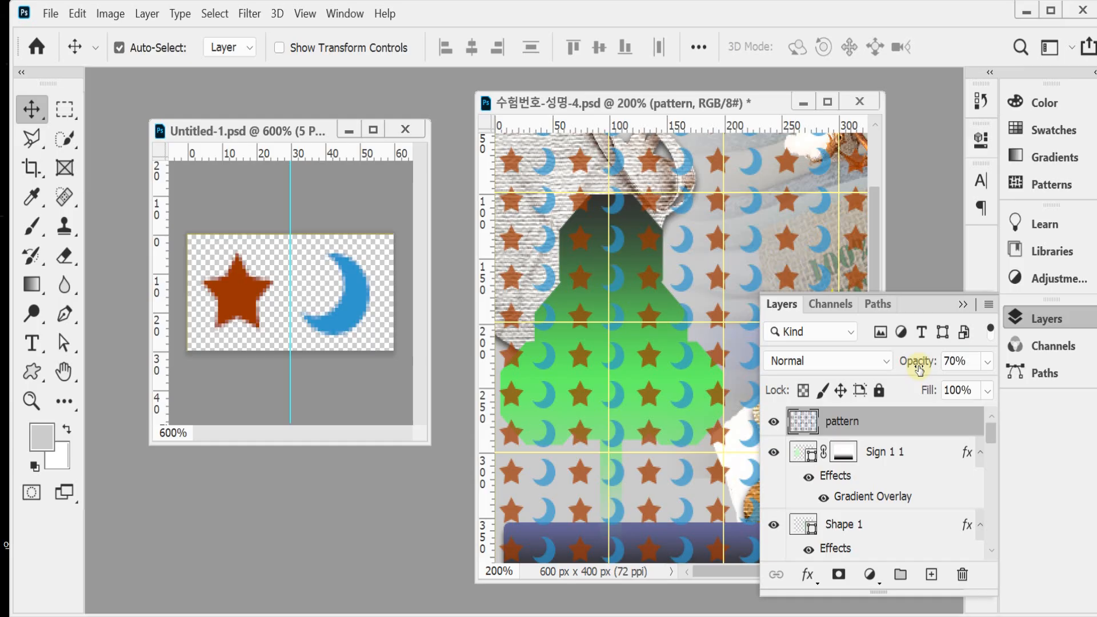
Step: Minimize the star-and-moon tile document and bring up the finished Eco Shop reference document beside the working file
{"action": "left_click", "coordinate": [347, 130]}
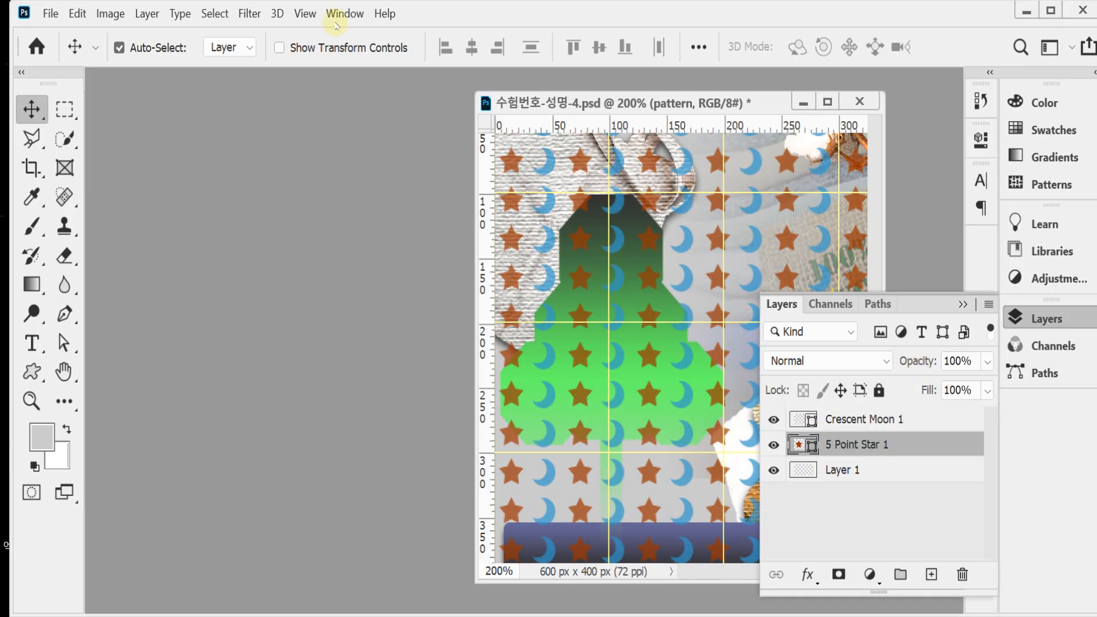
{"action": "left_click", "coordinate": [340, 17]}
{"action": "left_click", "coordinate": [425, 554]}
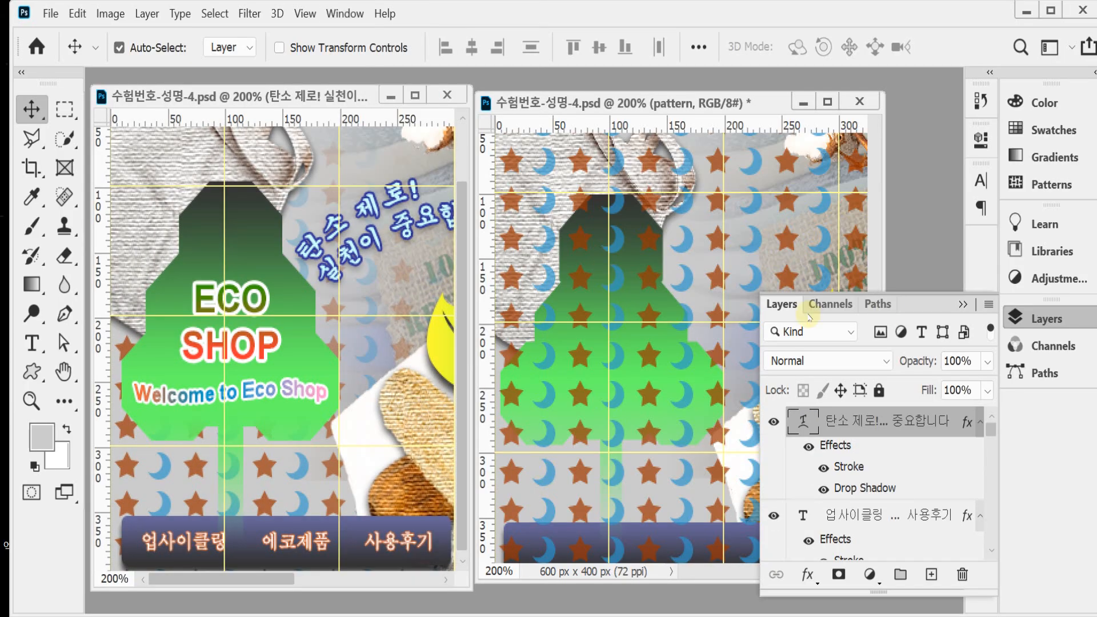
{"action": "left_click", "coordinate": [1041, 319]}
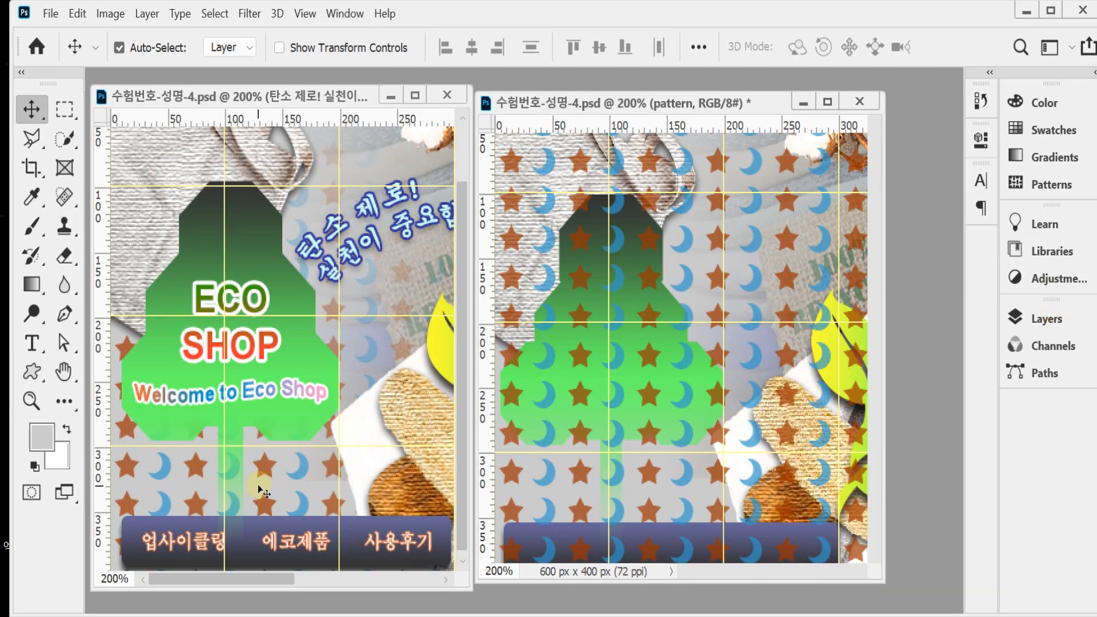
Step: Send the pattern layer down the stack to just above the Background layer, beneath Layer 1
{"action": "left_click", "coordinate": [648, 397]}
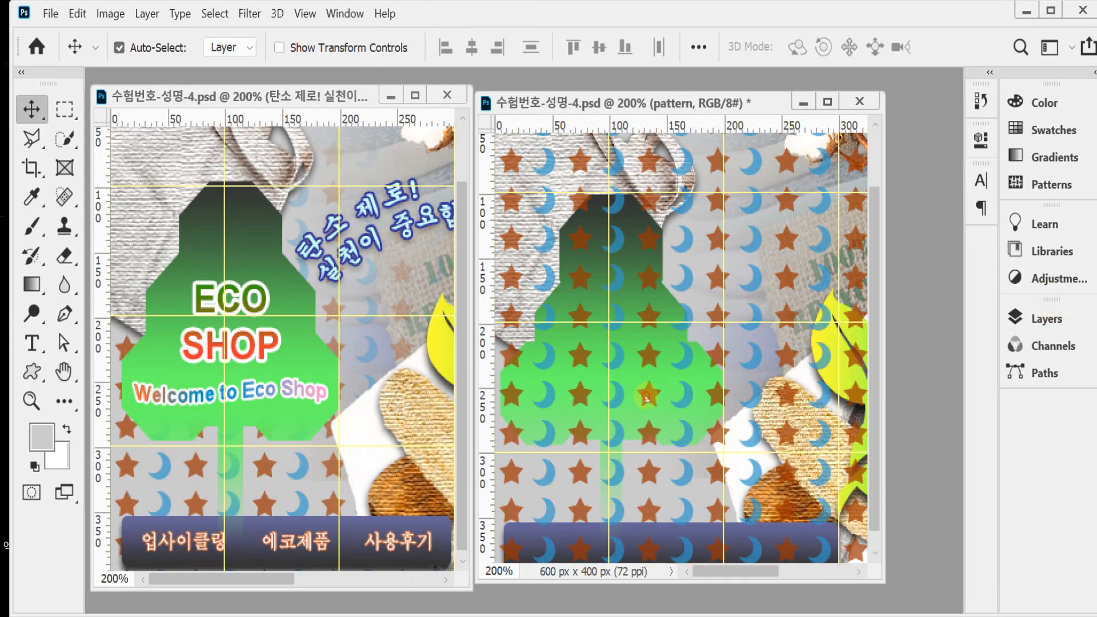
{"action": "left_click", "coordinate": [652, 477]}
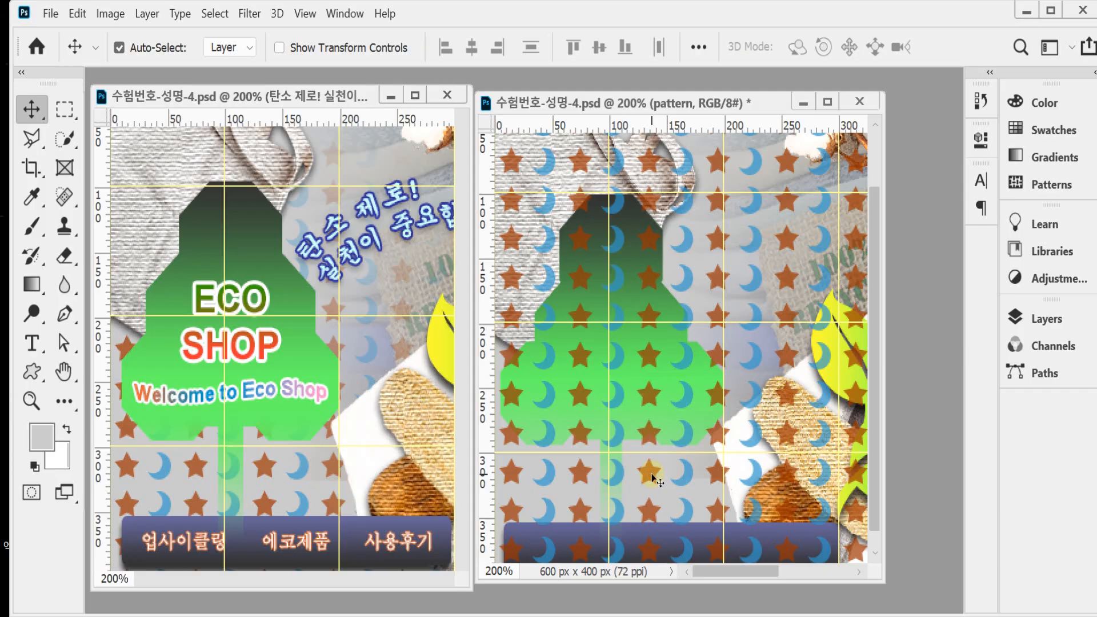
{"action": "key", "text": "ctrl"}
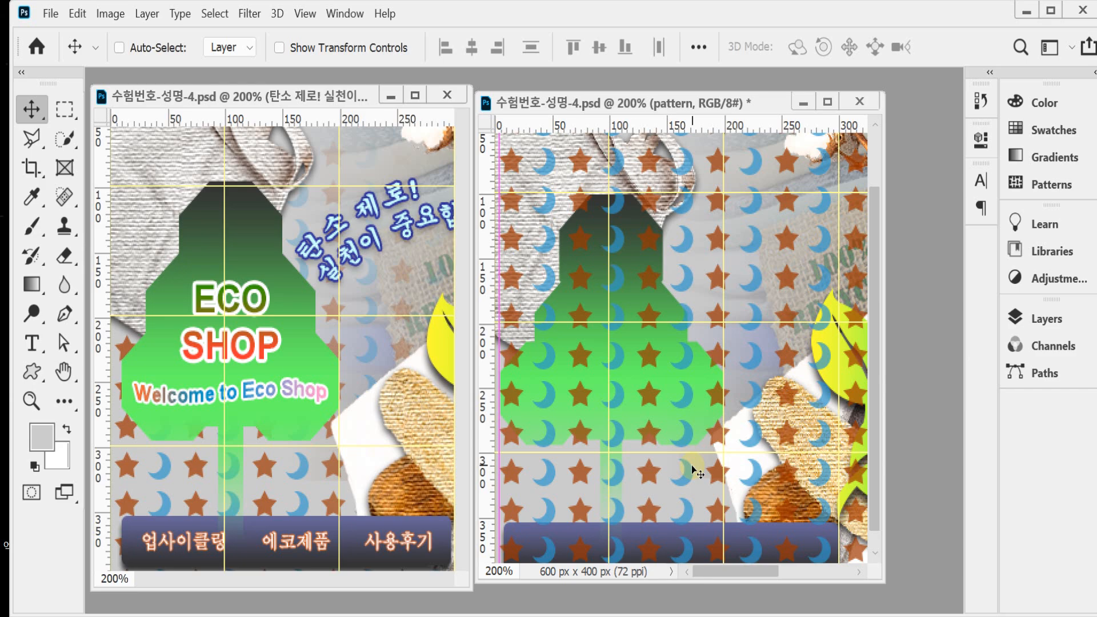
{"action": "key", "text": "ctrl+bracketleft"}
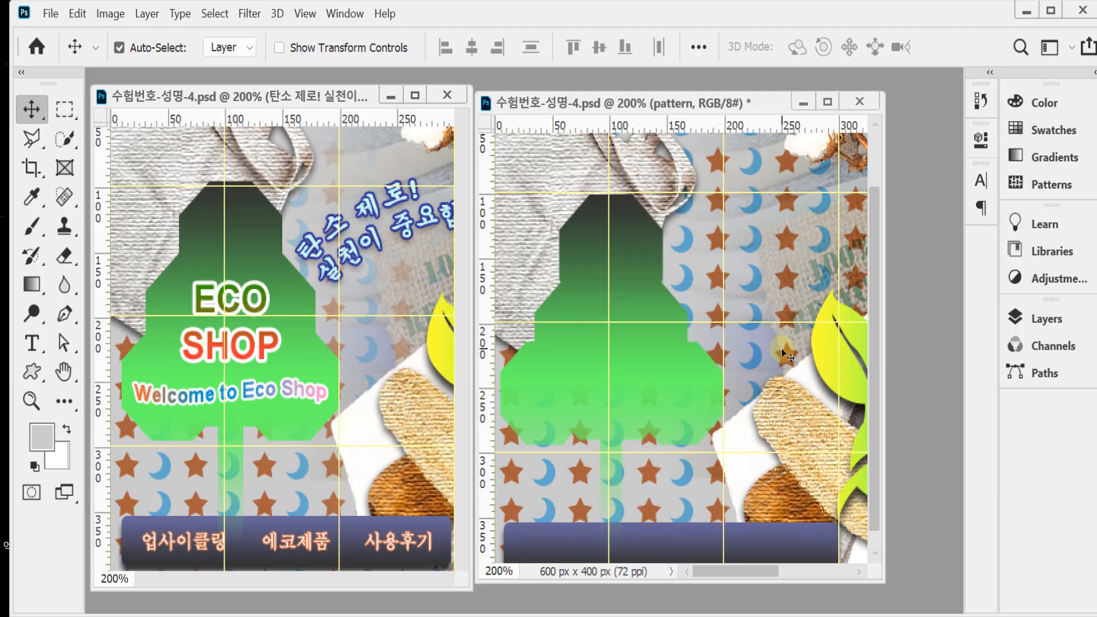
{"action": "left_click", "coordinate": [1028, 318]}
{"action": "scroll", "coordinate": [914, 491], "scroll_direction": "down", "scroll_amount": 5}
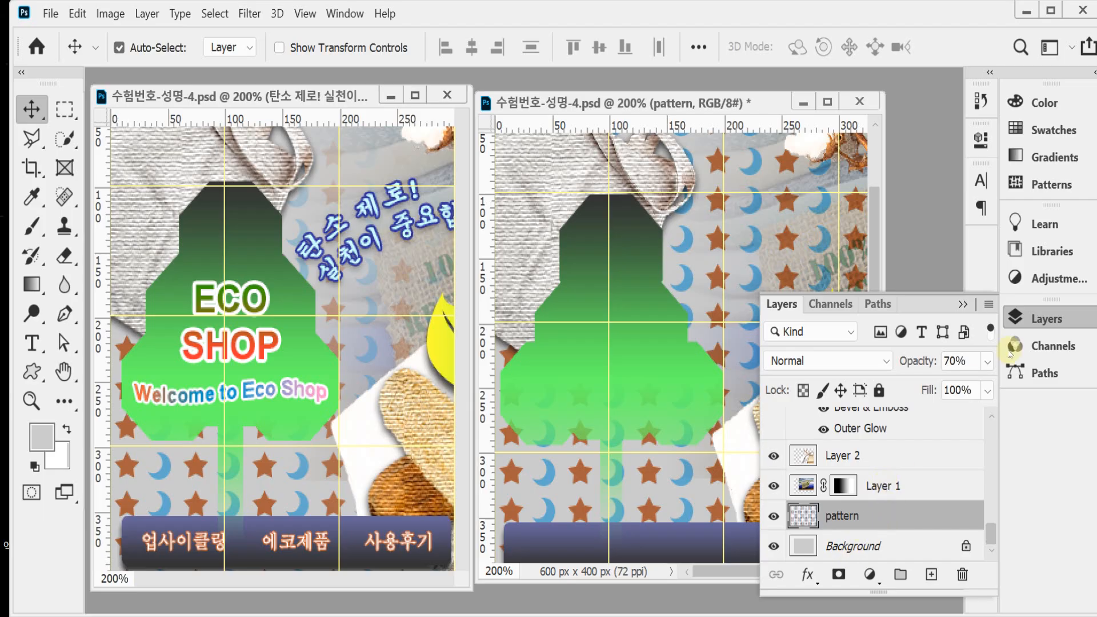
{"action": "left_click", "coordinate": [1029, 318]}
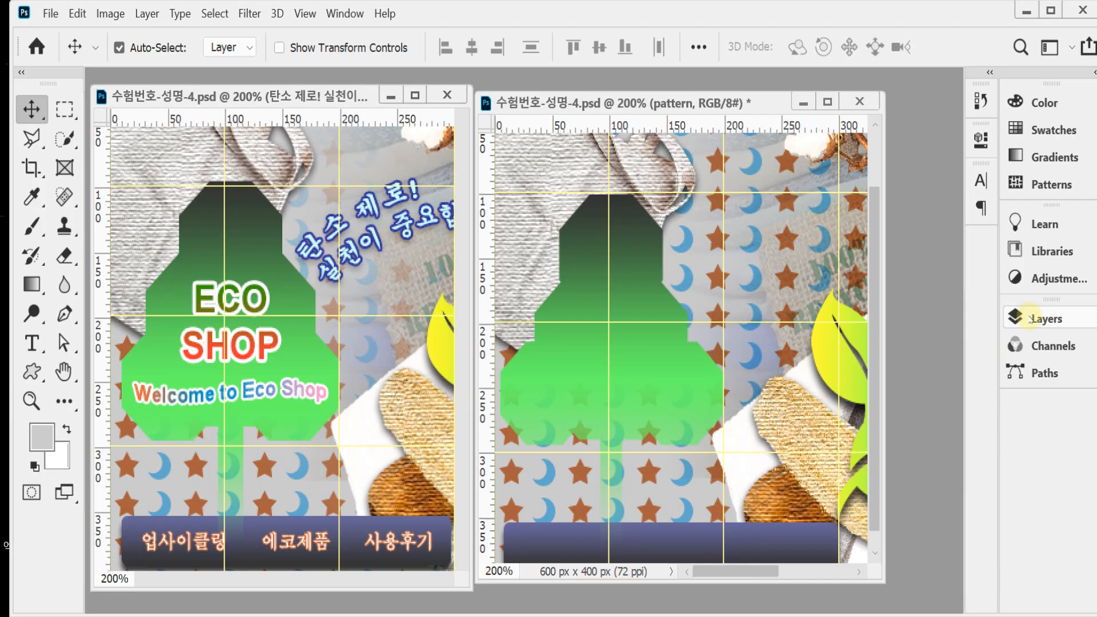
Step: Show both Eco Shop documents at 100% and add a layer mask to the pattern layer
{"action": "left_click", "coordinate": [391, 385]}
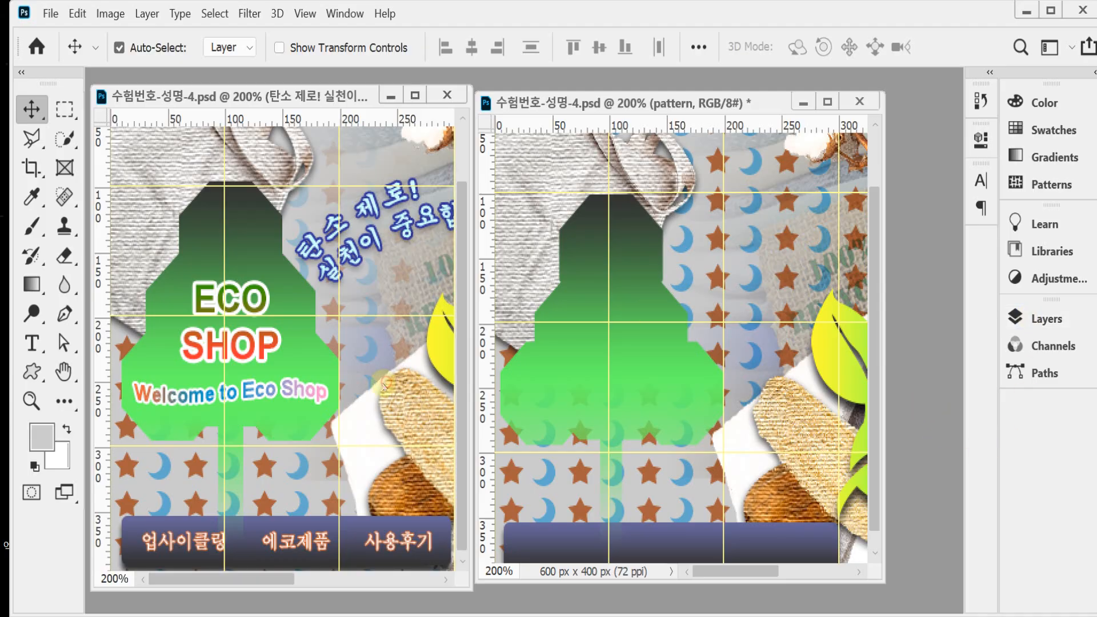
{"action": "left_click", "coordinate": [391, 385], "text": "alt"}
{"action": "left_click", "coordinate": [727, 379]}
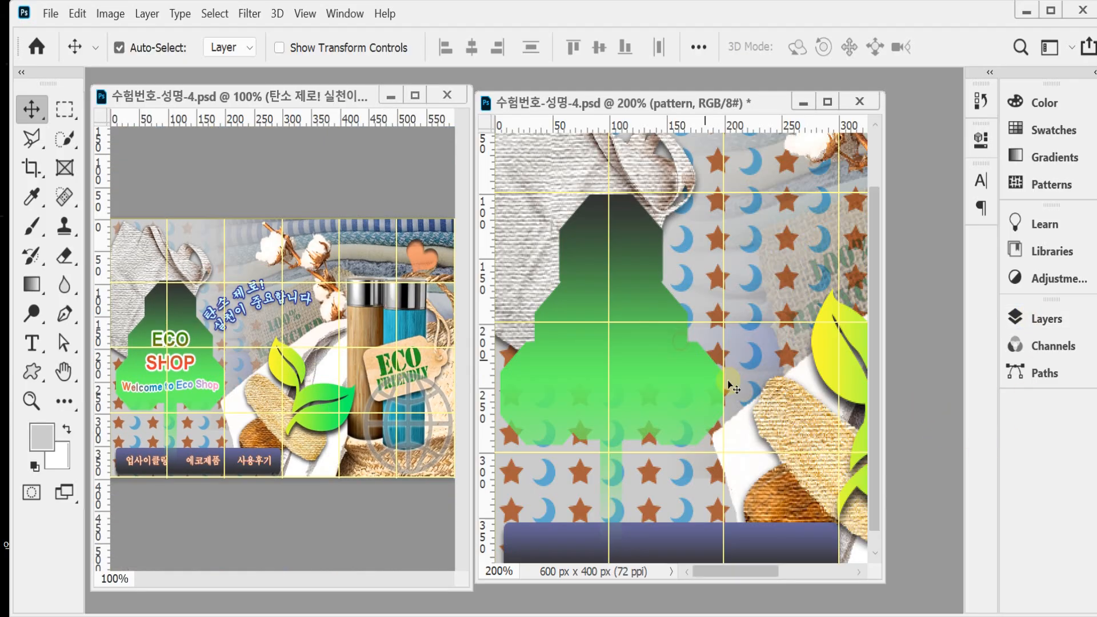
{"action": "left_click", "coordinate": [750, 385]}
{"action": "left_click", "coordinate": [750, 386], "text": "alt"}
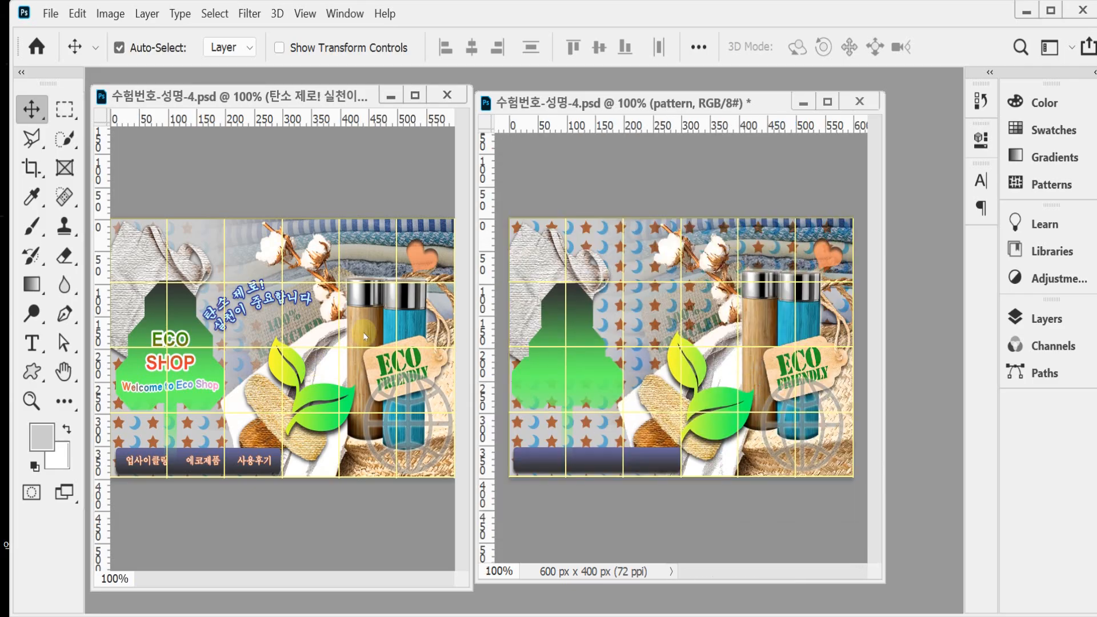
{"action": "left_click", "coordinate": [1046, 318]}
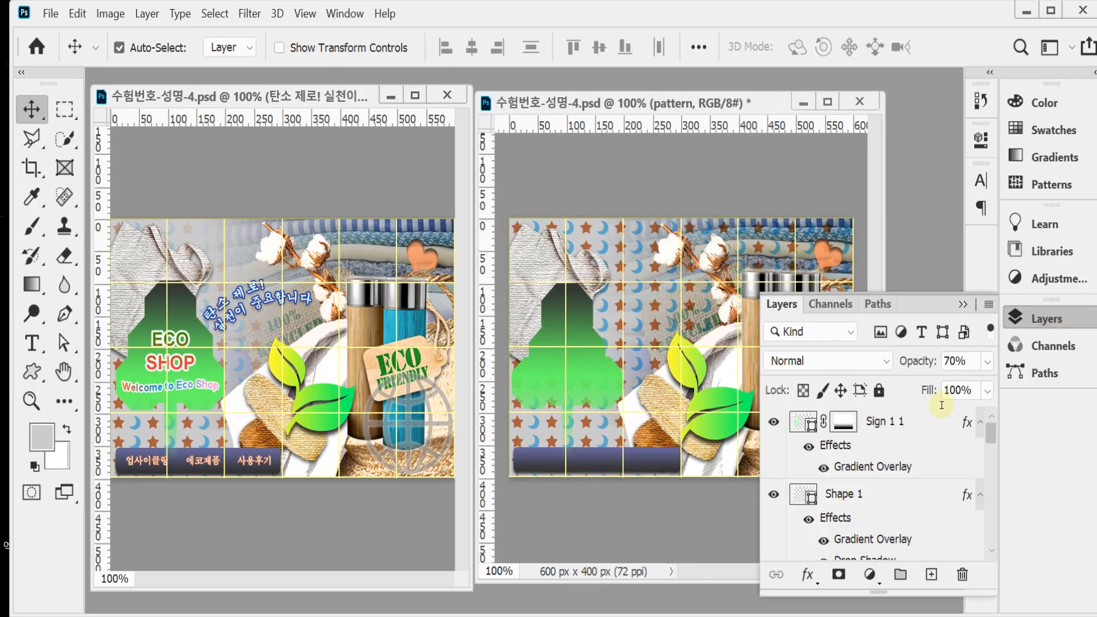
{"action": "scroll", "coordinate": [899, 478], "scroll_direction": "down", "scroll_amount": 5}
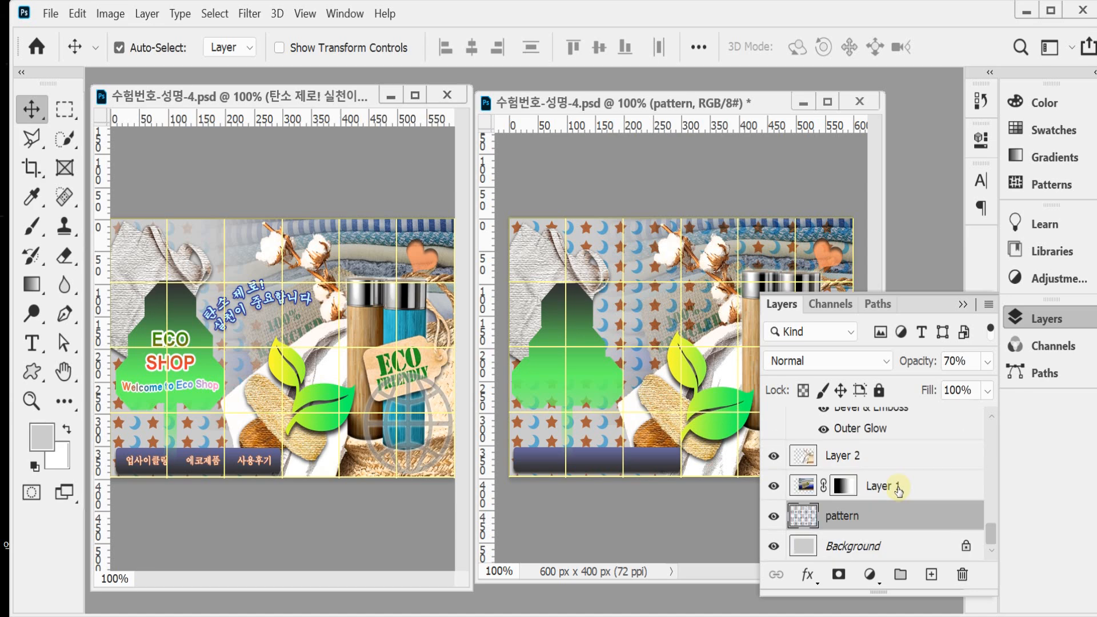
{"action": "left_click", "coordinate": [837, 574]}
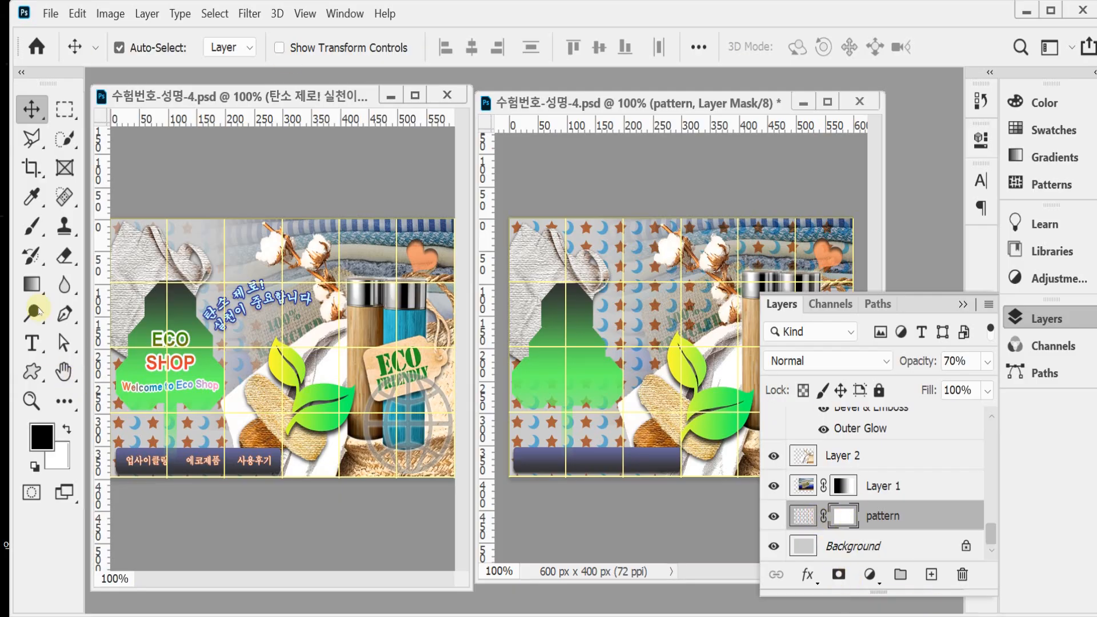
Step: Fade the pattern layer's mask with a black-to-white linear gradient running diagonally from the upper right to the lower left, and save the document
{"action": "left_click", "coordinate": [38, 288]}
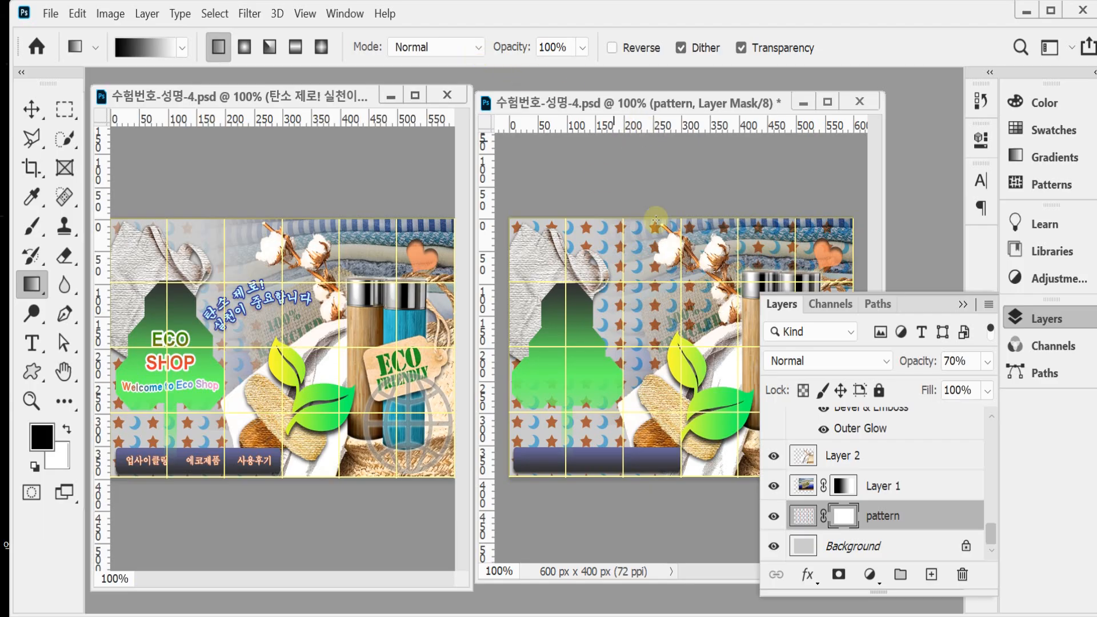
{"action": "left_click_drag", "start_coordinate": [682, 282], "coordinate": [574, 430]}
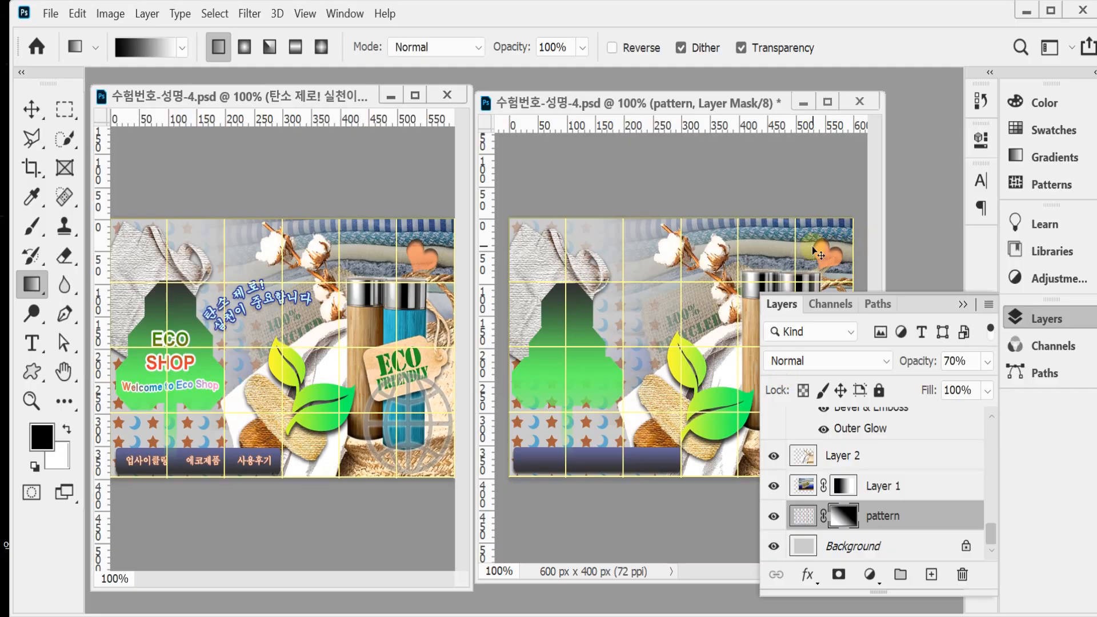
{"action": "key", "text": "ctrl+s"}
{"action": "left_click", "coordinate": [1028, 317]}
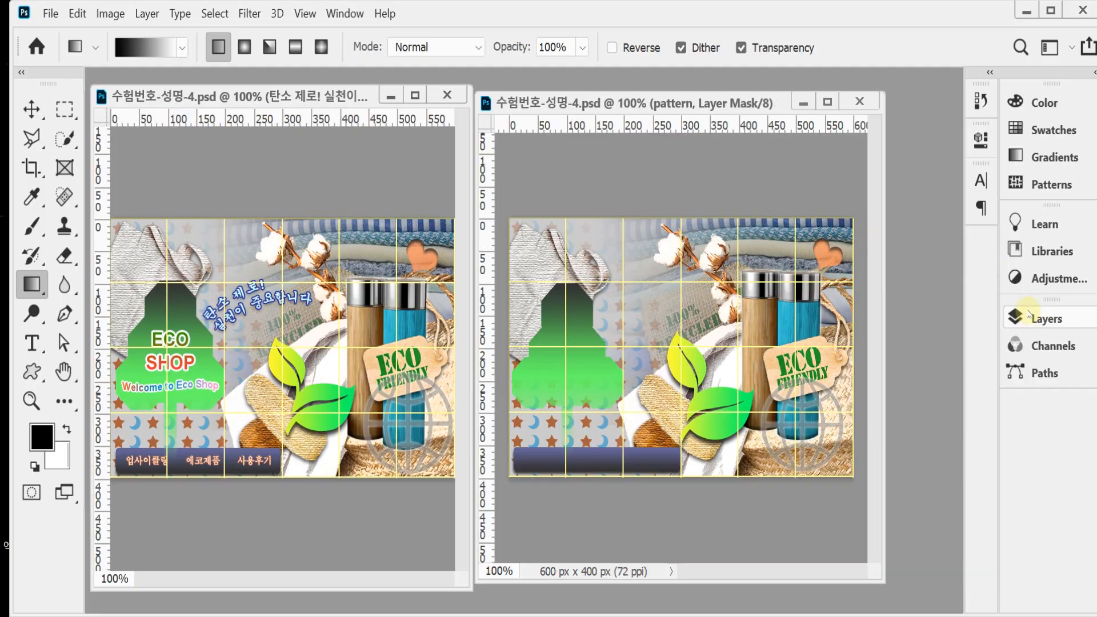
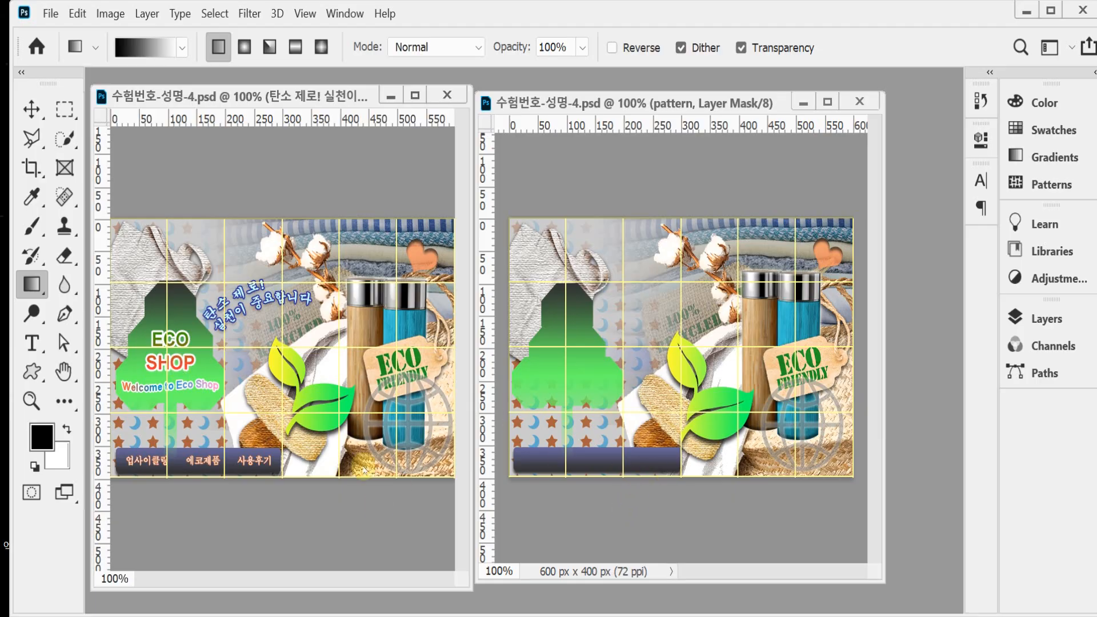
Step: Select the whole ECO SHOP heading text in the reference document and examine its font, style, size and alignment
{"action": "key", "text": "t"}
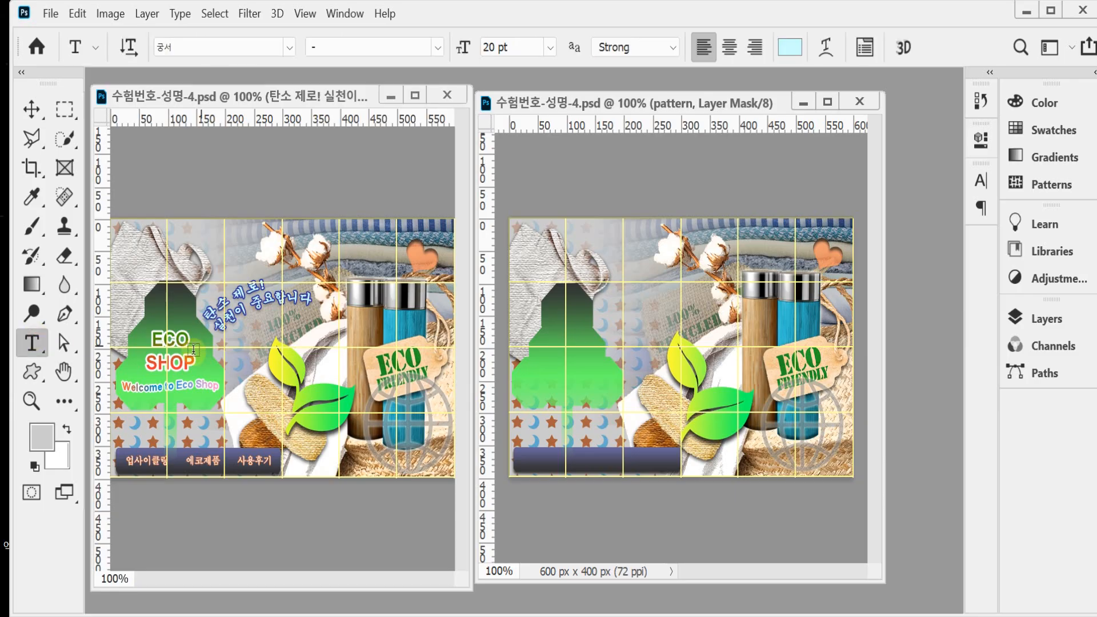
{"action": "left_click", "coordinate": [172, 362]}
{"action": "key", "text": "ctrl+a"}
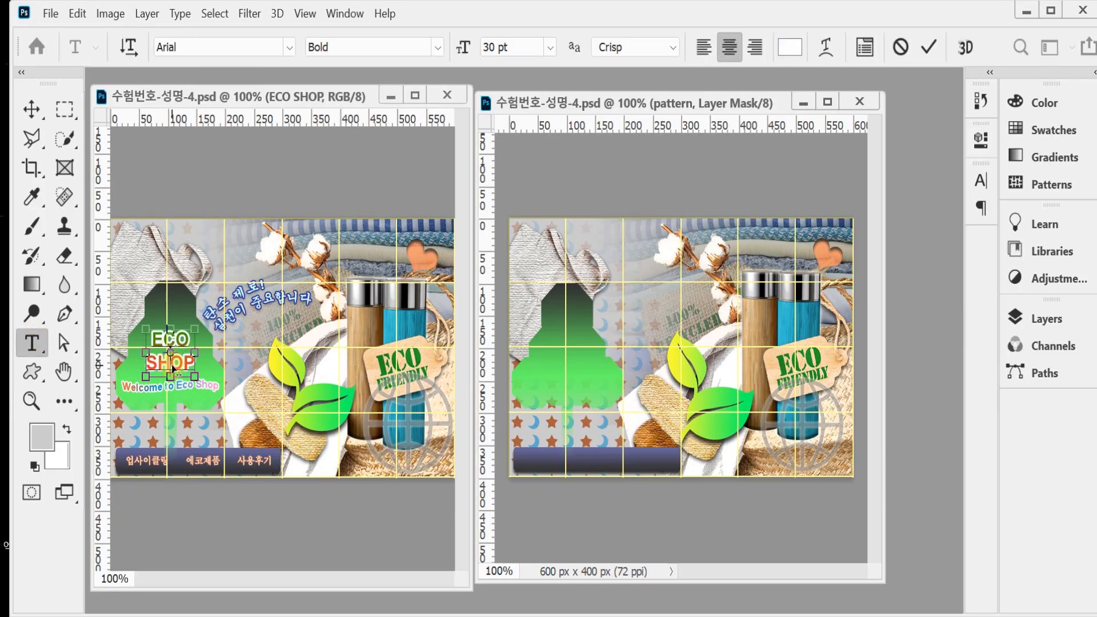
{"action": "left_click", "coordinate": [248, 357], "text": "ctrl"}
{"action": "key", "text": "BackSpace"}
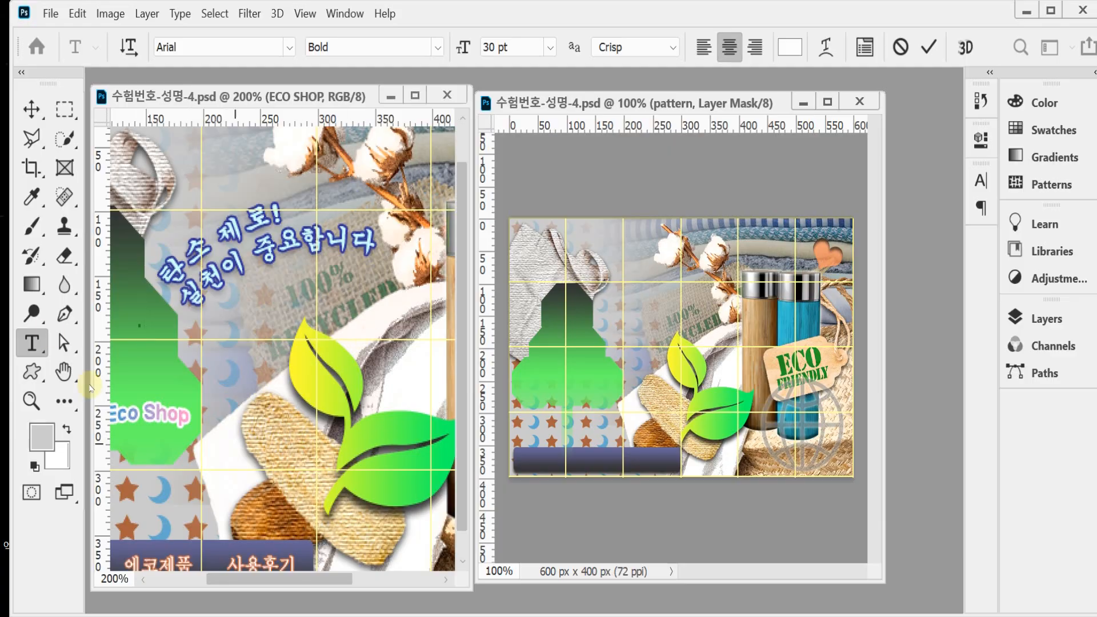
{"action": "scroll", "coordinate": [237, 556], "scroll_direction": "left", "scroll_amount": 5}
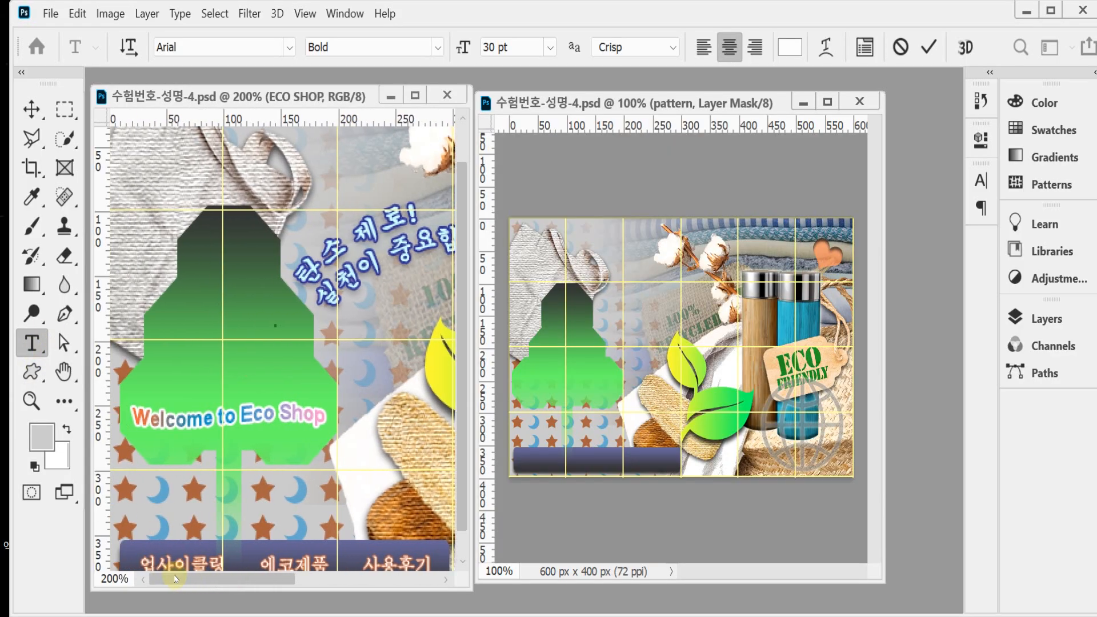
{"action": "key", "text": "ctrl+z"}
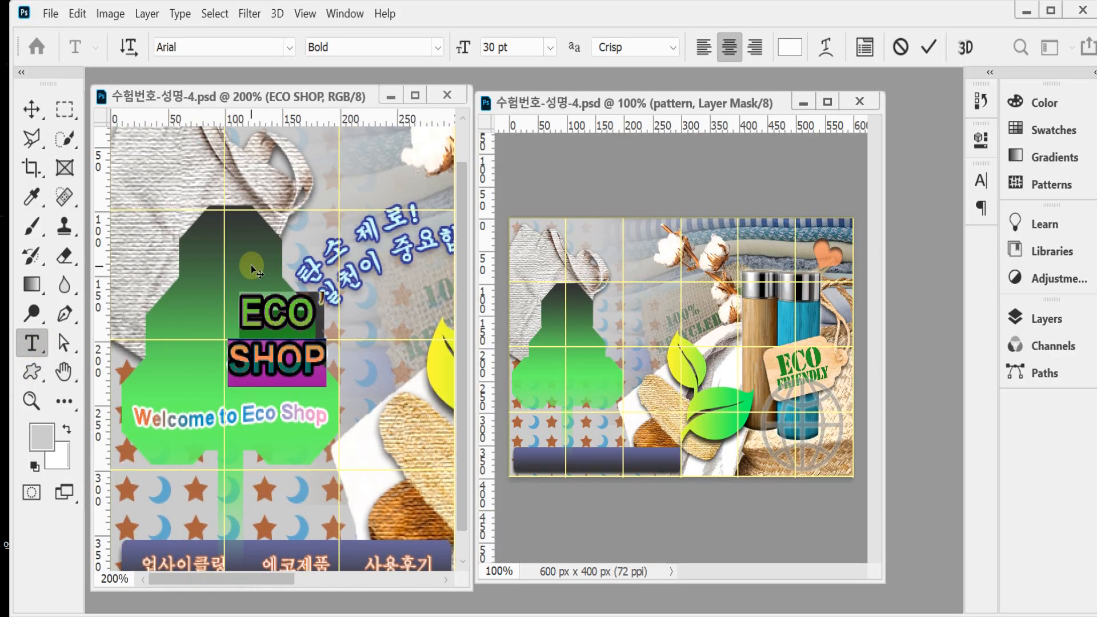
{"action": "left_click", "coordinate": [251, 264]}
{"action": "key", "text": "ctrl+z"}
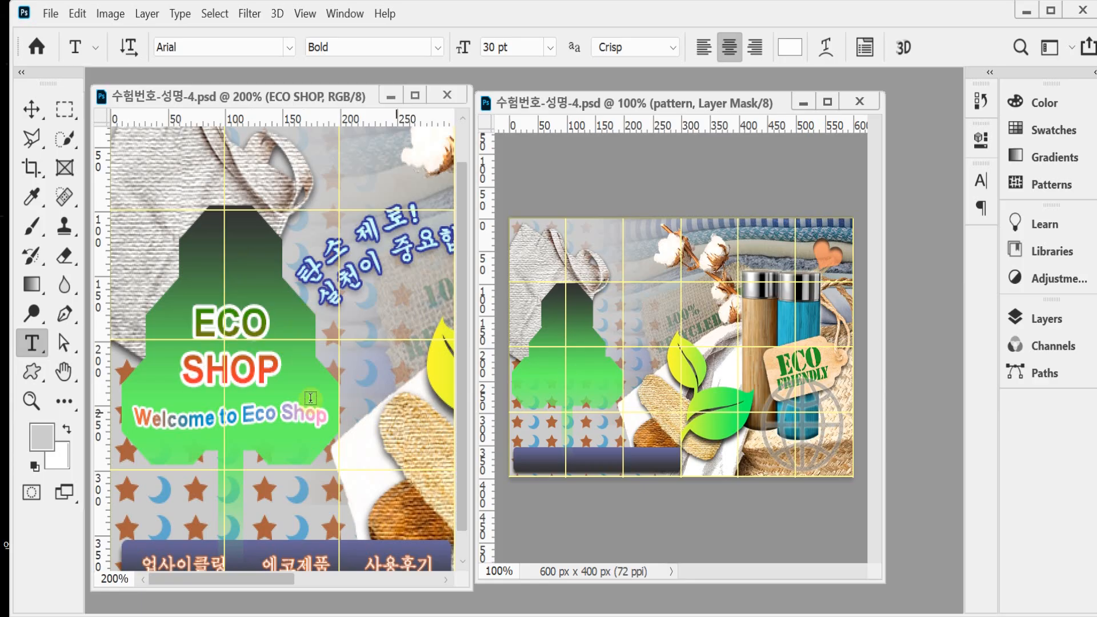
{"action": "left_click", "coordinate": [244, 369]}
{"action": "key", "text": "ctrl+a"}
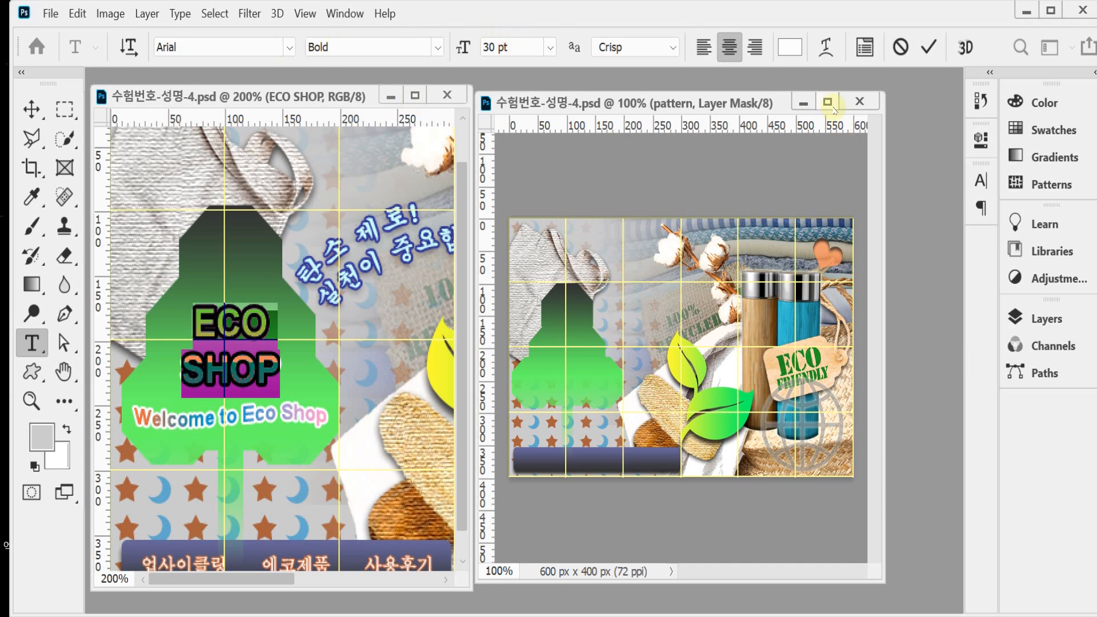
Step: Examine the layer effects applied to the ECO SHOP text layer in the reference document
{"action": "left_click", "coordinate": [1045, 320]}
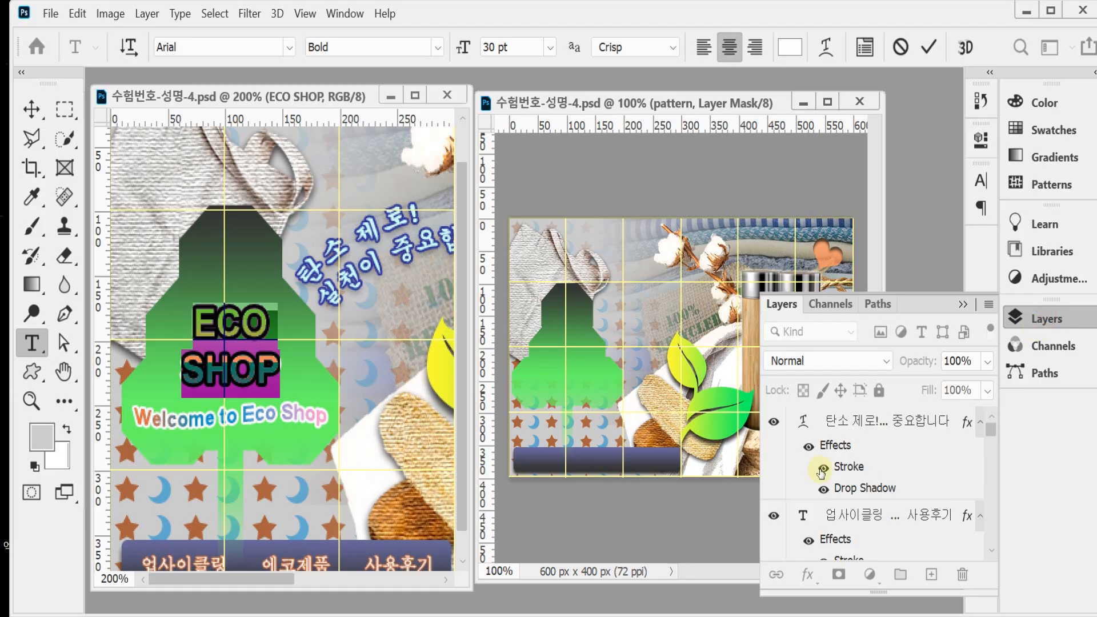
{"action": "scroll", "coordinate": [946, 489], "scroll_direction": "down", "scroll_amount": 5}
{"action": "scroll", "coordinate": [946, 490], "scroll_direction": "up", "scroll_amount": 1}
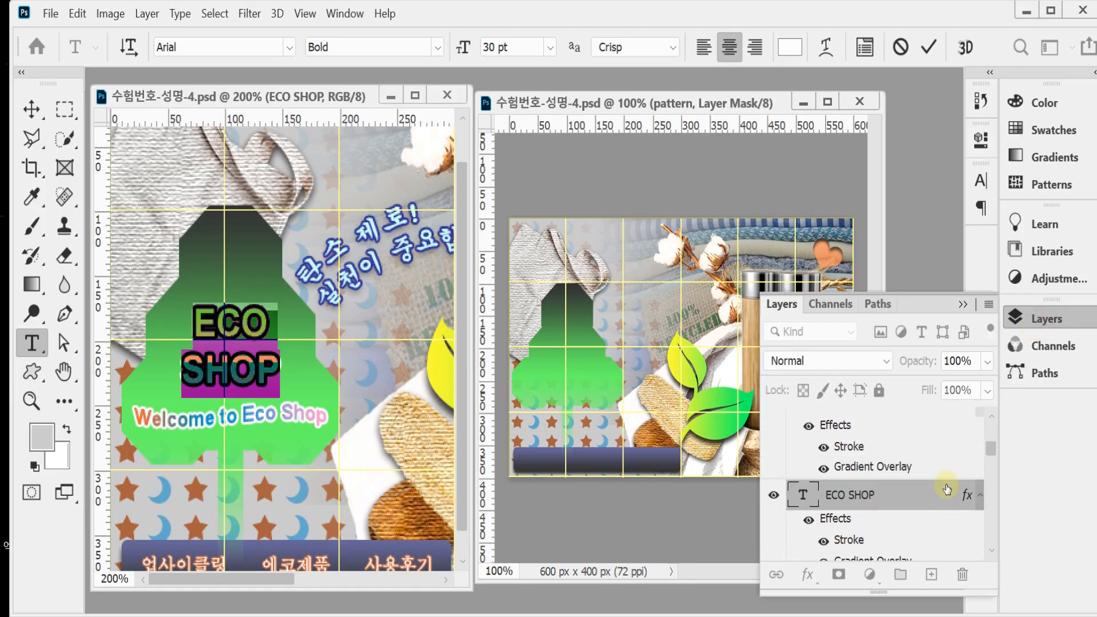
{"action": "scroll", "coordinate": [946, 491], "scroll_direction": "down", "scroll_amount": 1}
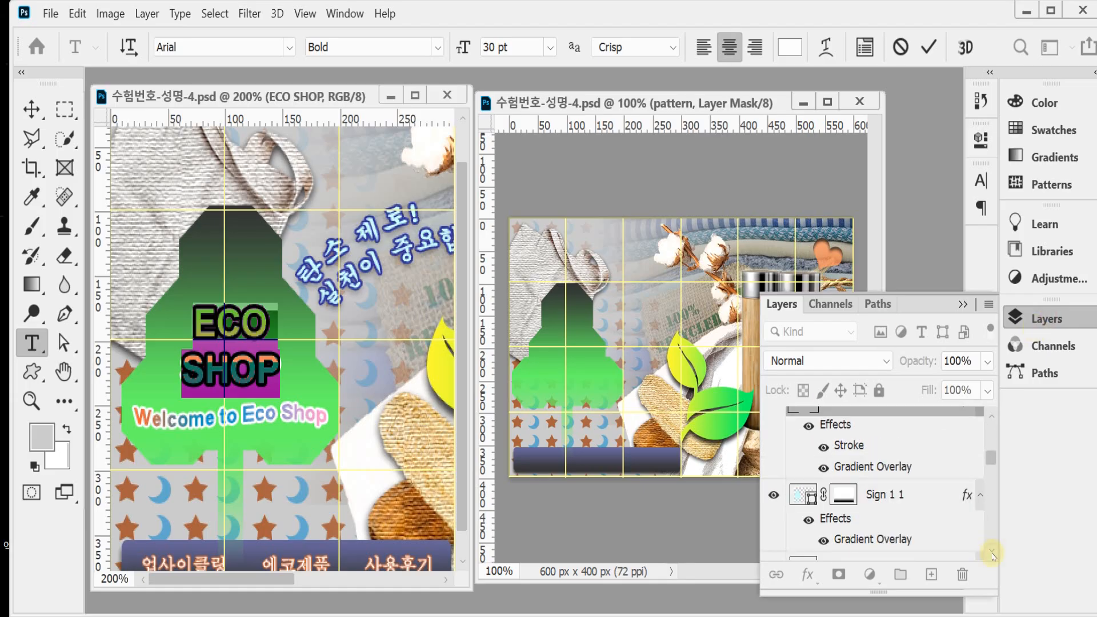
{"action": "left_click", "coordinate": [860, 452]}
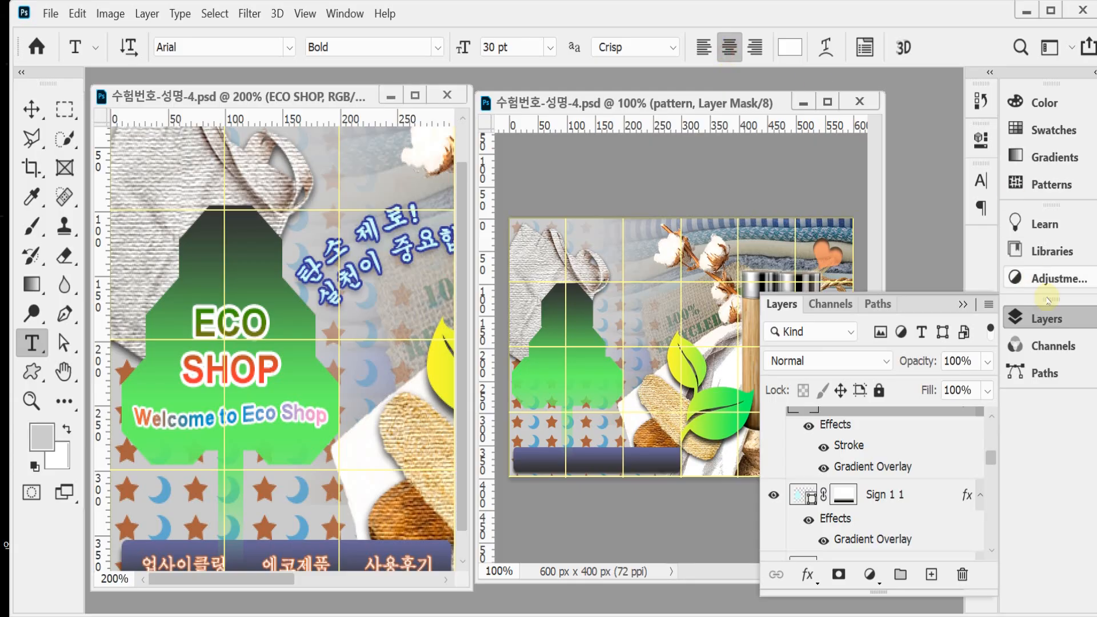
{"action": "left_click", "coordinate": [1045, 318]}
Step: Copy the ECO SHOP text layer from the reference onto the green sign shape in the working document and save
{"action": "key", "text": "v"}
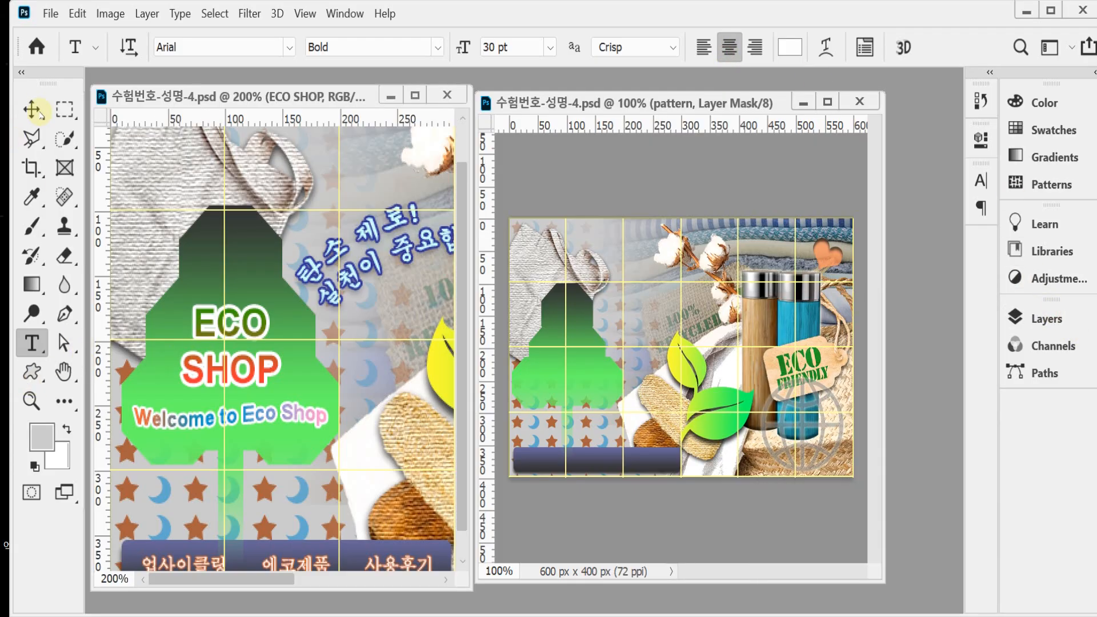
{"action": "left_click_drag", "start_coordinate": [234, 337], "coordinate": [563, 403]}
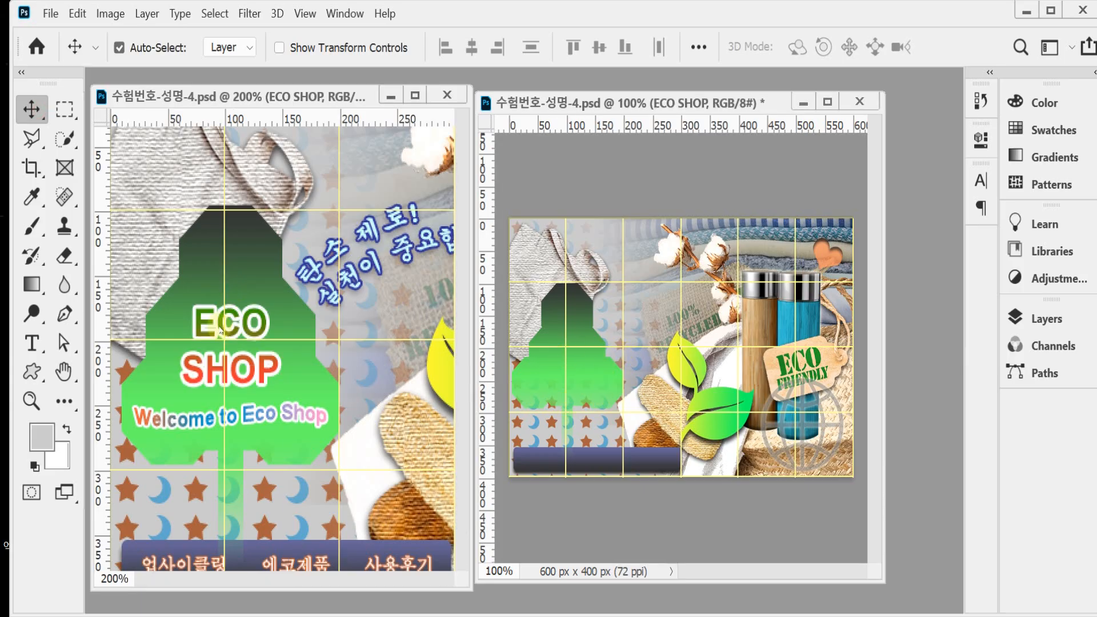
{"action": "left_click_drag", "start_coordinate": [234, 337], "coordinate": [545, 406]}
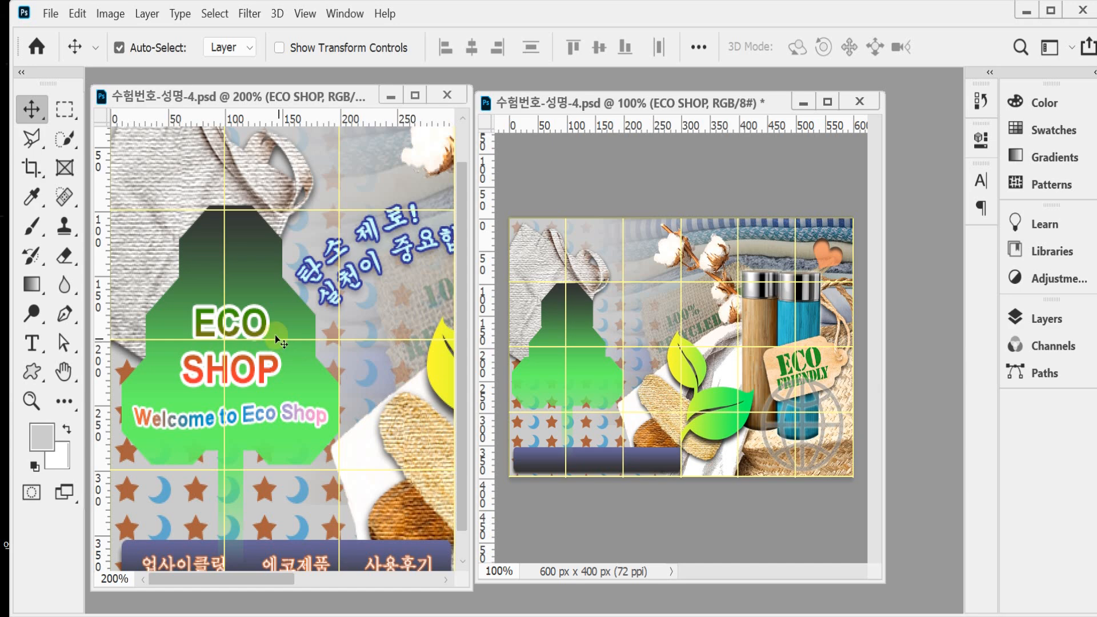
{"action": "left_click_drag", "start_coordinate": [273, 337], "coordinate": [578, 365]}
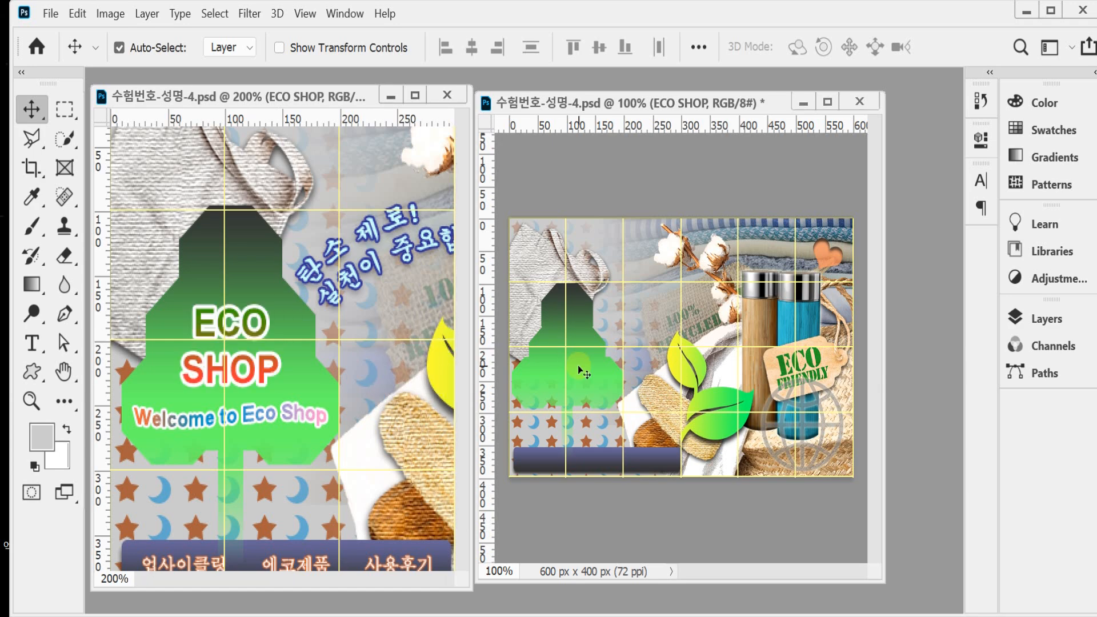
{"action": "left_click_drag", "start_coordinate": [233, 366], "coordinate": [583, 379]}
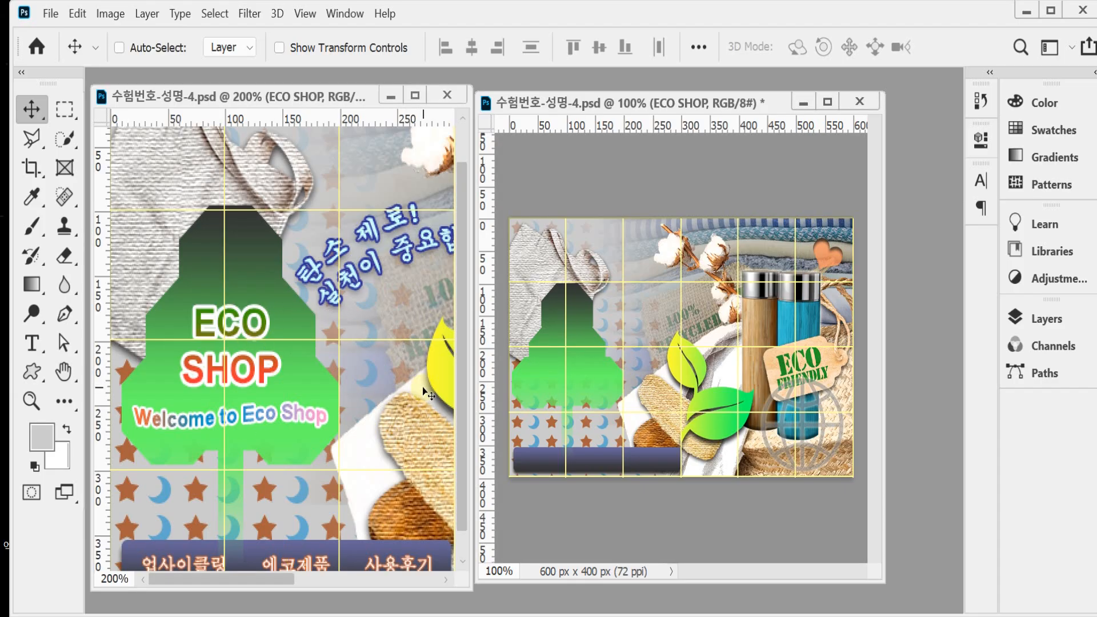
{"action": "key", "text": "ctrl+s"}
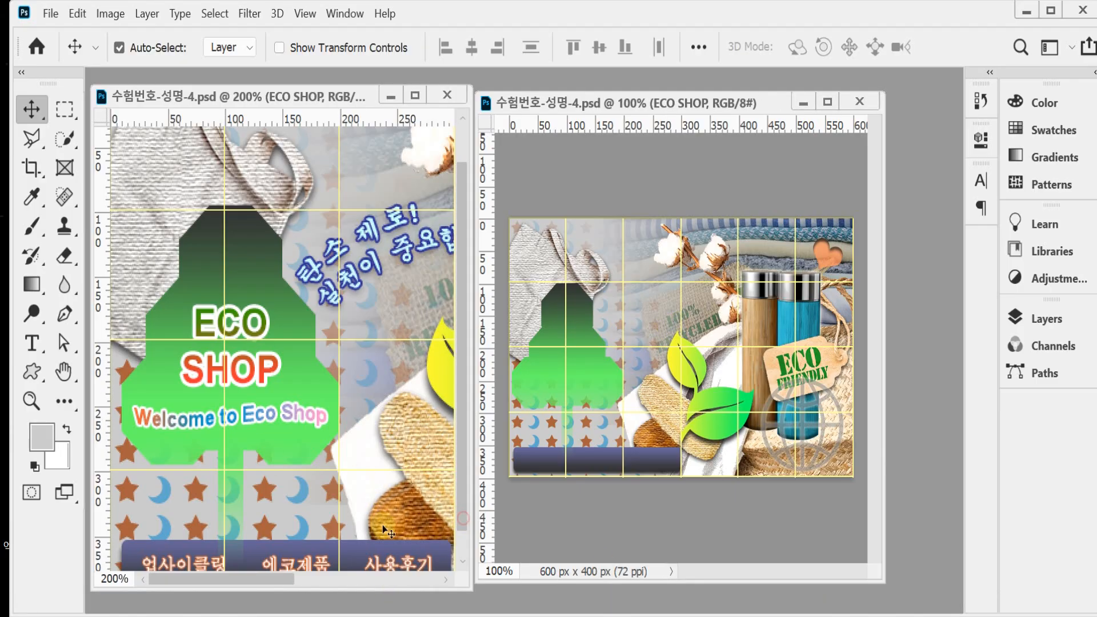
Step: Check the type settings of the menu text 업사이클링, 에코제품, 사용후기 and copy its layer onto the working document's navy bar
{"action": "left_click", "coordinate": [201, 562]}
{"action": "scroll", "coordinate": [204, 562], "scroll_direction": "down", "scroll_amount": 1}
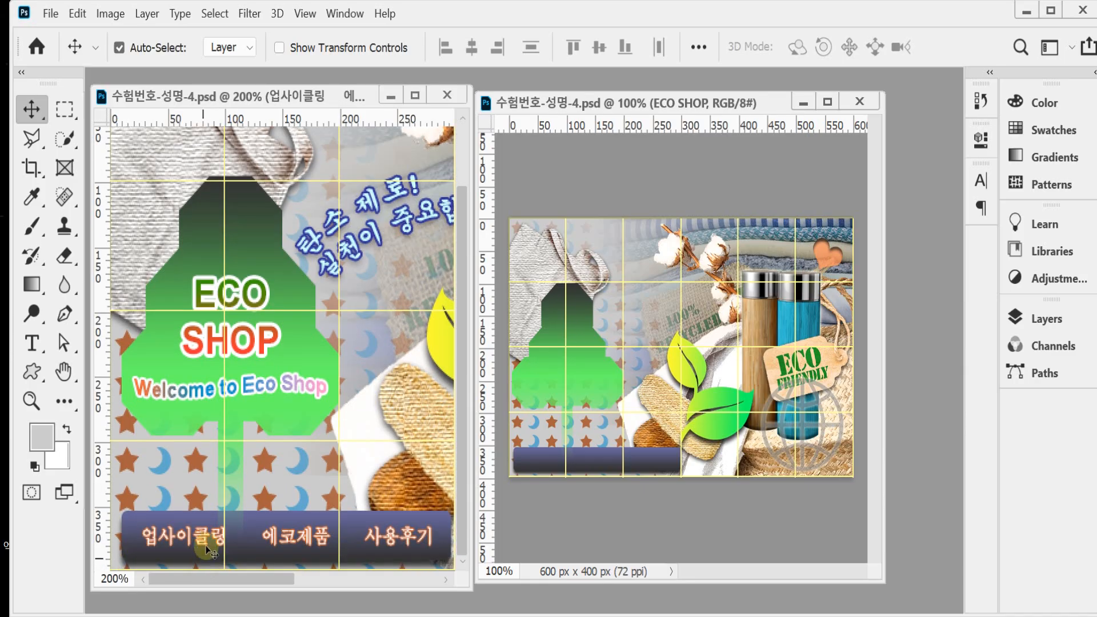
{"action": "double_click", "coordinate": [198, 538]}
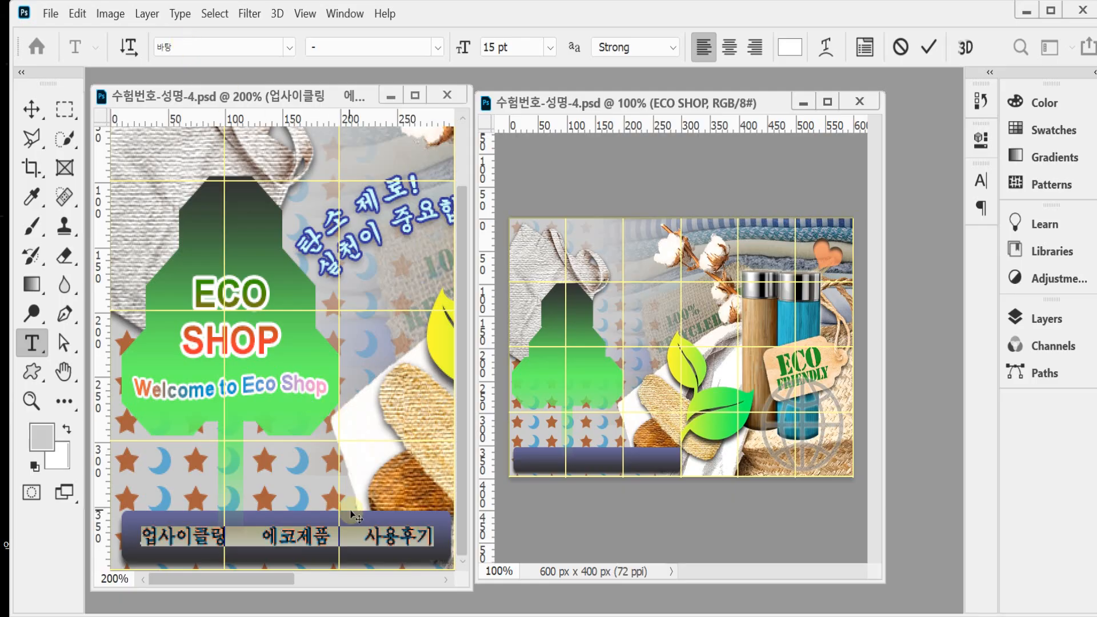
{"action": "key", "text": "ctrl+Return"}
{"action": "key", "text": "v"}
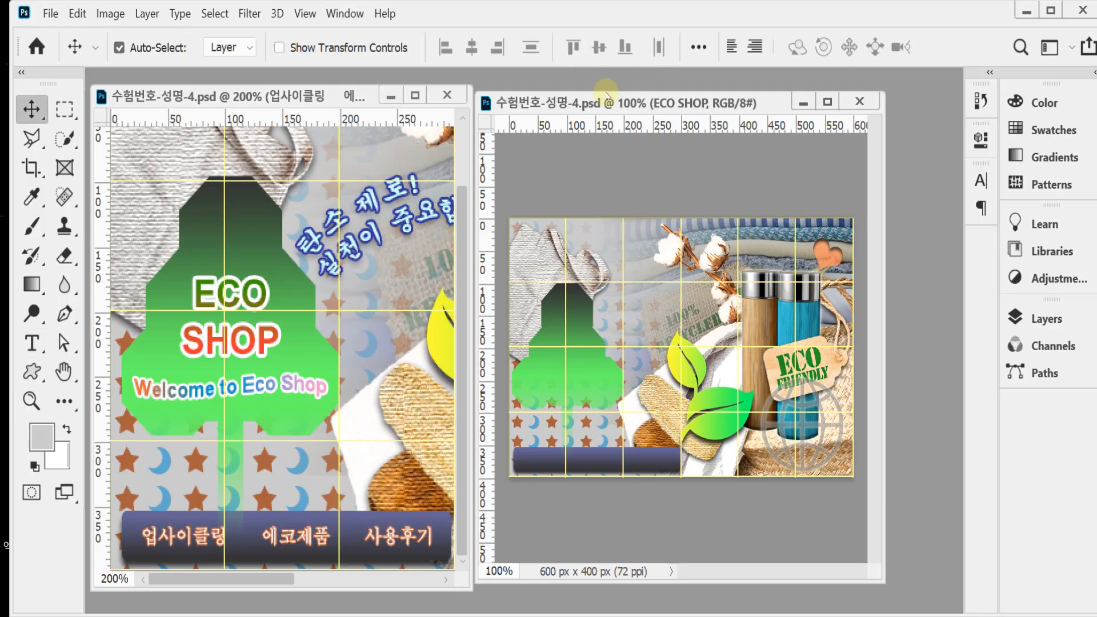
{"action": "left_click_drag", "start_coordinate": [292, 542], "coordinate": [595, 465]}
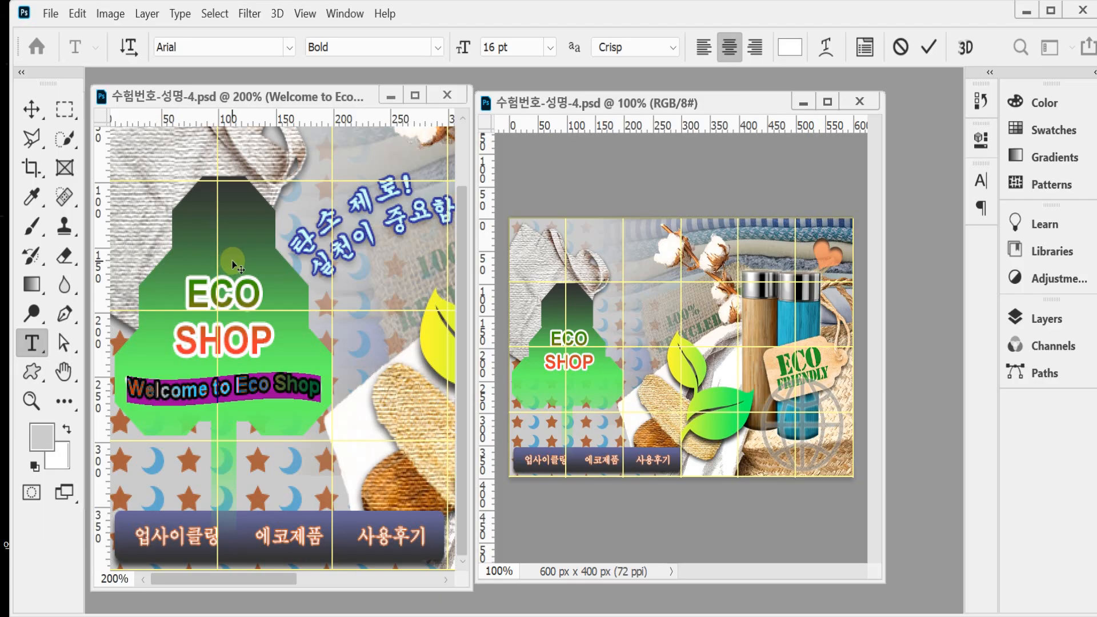
Step: Examine the Warp Text settings of the "Welcome to Eco Shop" tagline in the reference document
{"action": "left_click", "coordinate": [187, 386]}
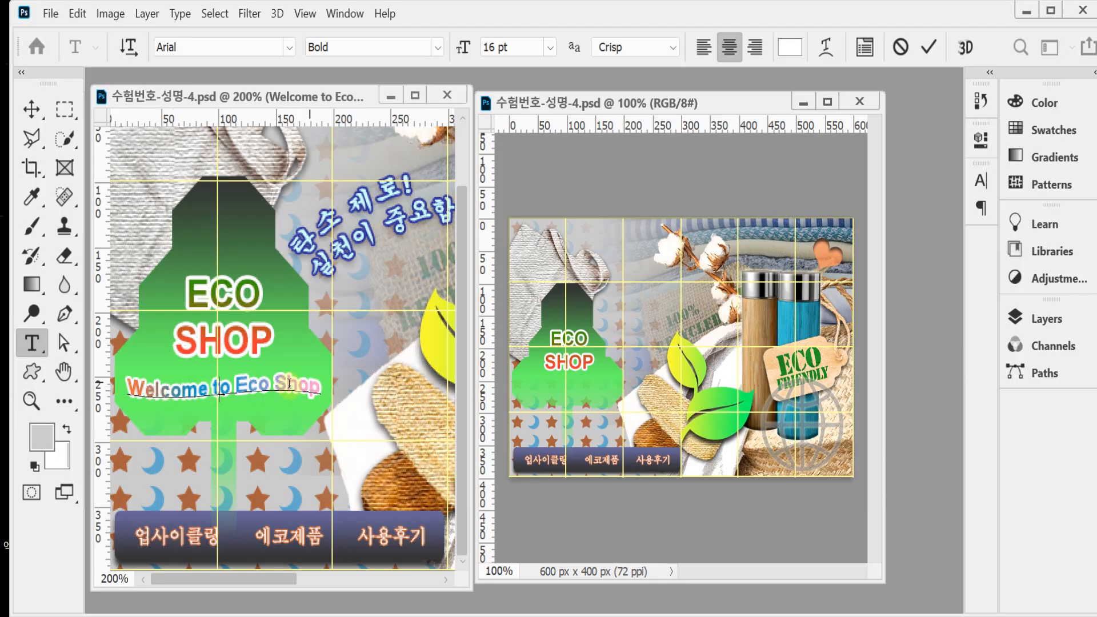
{"action": "left_click", "coordinate": [825, 48]}
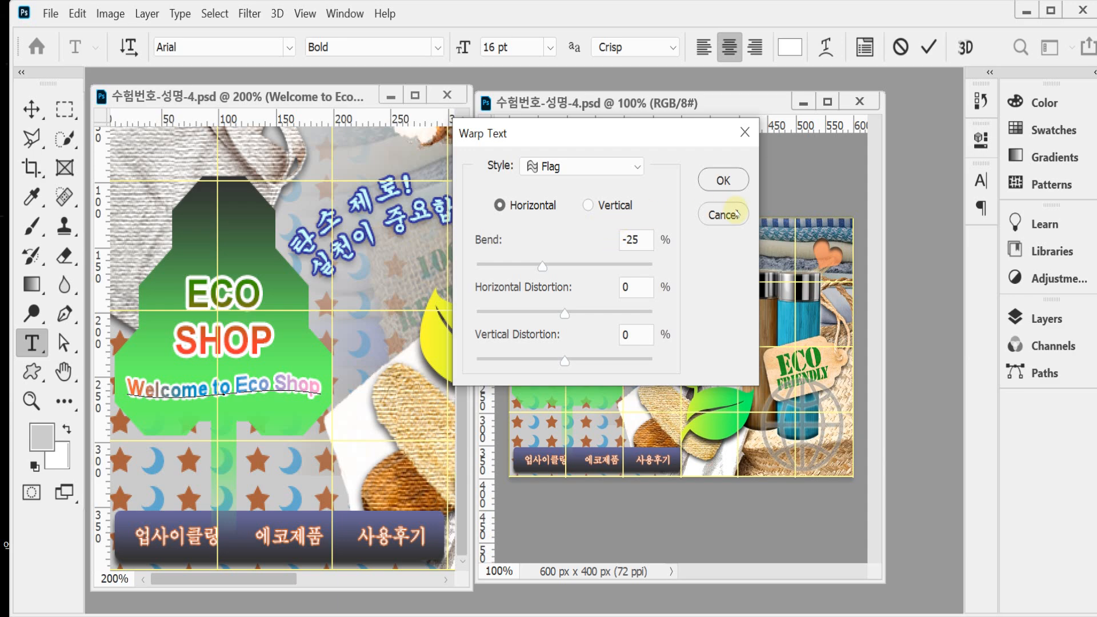
{"action": "left_click", "coordinate": [726, 183]}
{"action": "left_click", "coordinate": [930, 49]}
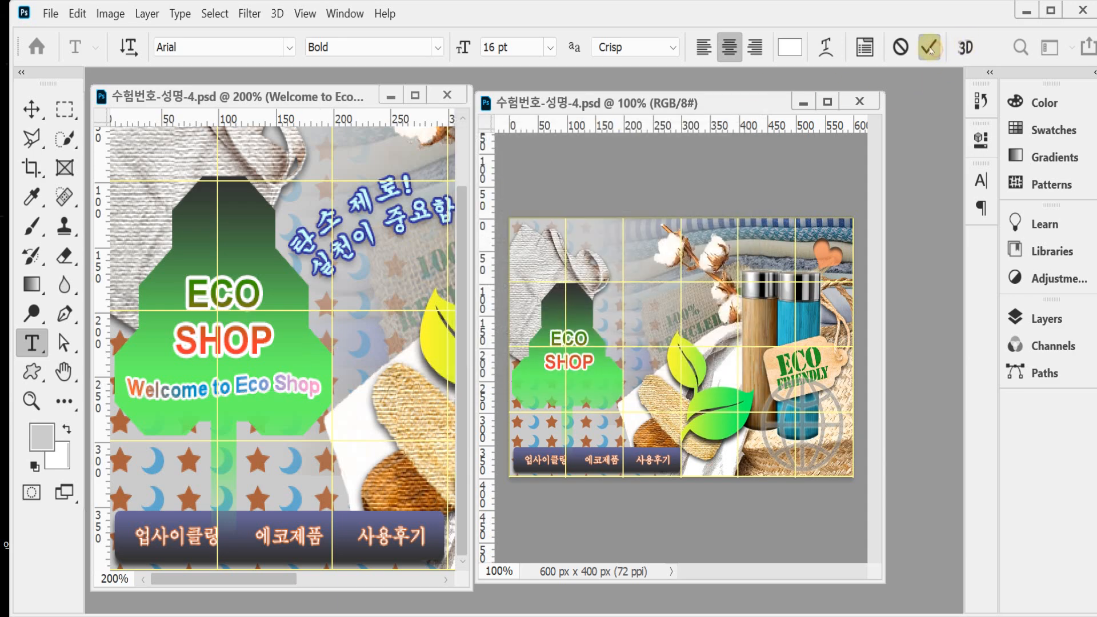
Step: Copy the "Welcome to Eco Shop" text layer into the working document, placing it beneath the ECO SHOP heading
{"action": "key", "text": "v"}
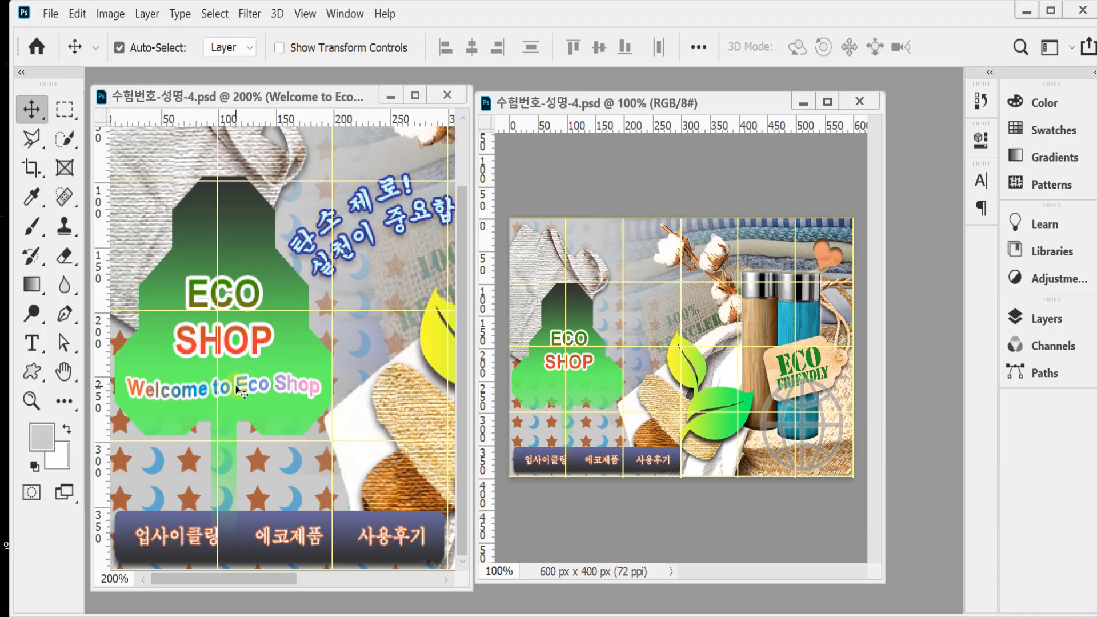
{"action": "left_click_drag", "start_coordinate": [243, 394], "coordinate": [570, 385]}
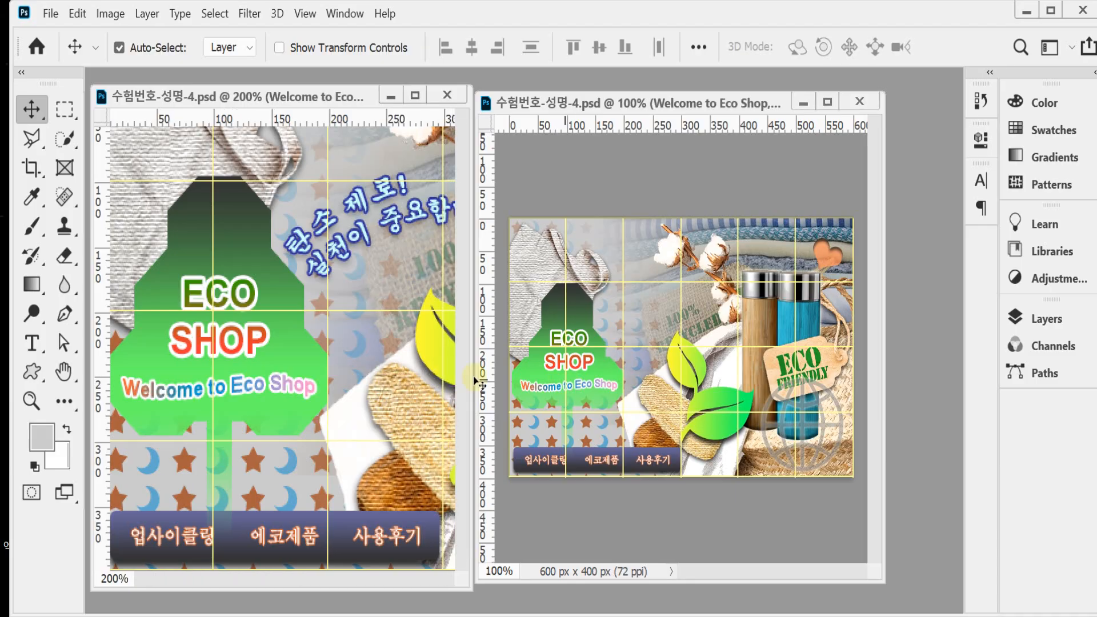
{"action": "left_click_drag", "start_coordinate": [296, 391], "coordinate": [601, 394]}
{"action": "left_click_drag", "start_coordinate": [618, 444], "coordinate": [628, 422]}
Step: Copy the slogan text "탄소 제로! 실천이 중요합니다" from the reference into a new 20 pt text layer beside the green sign
{"action": "left_click", "coordinate": [353, 232]}
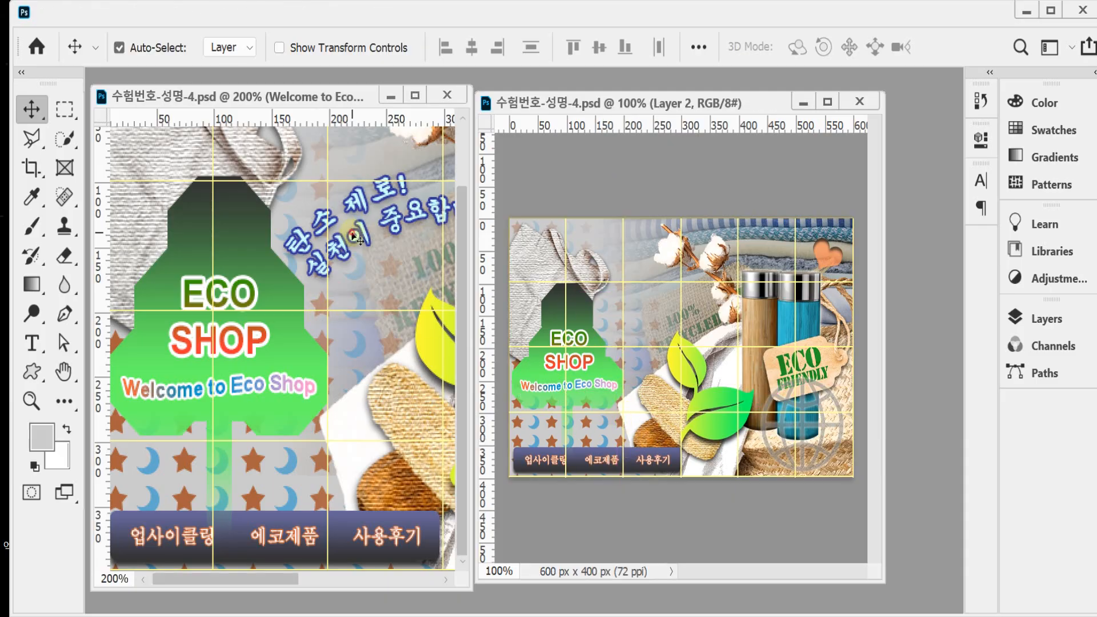
{"action": "double_click", "coordinate": [353, 232]}
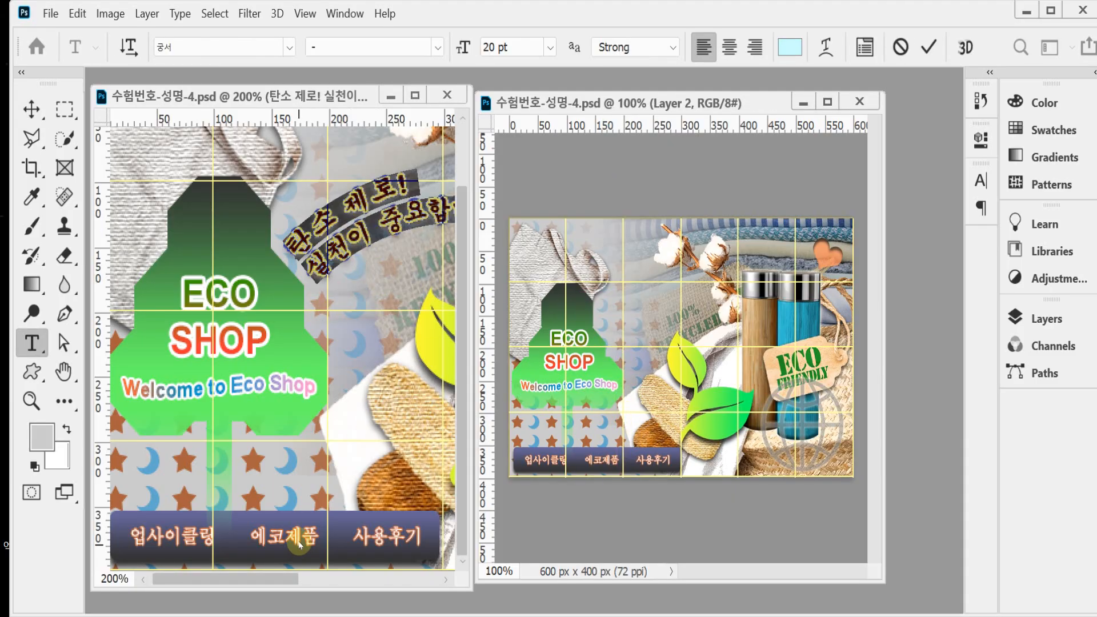
{"action": "left_click_drag", "start_coordinate": [286, 578], "coordinate": [333, 574]}
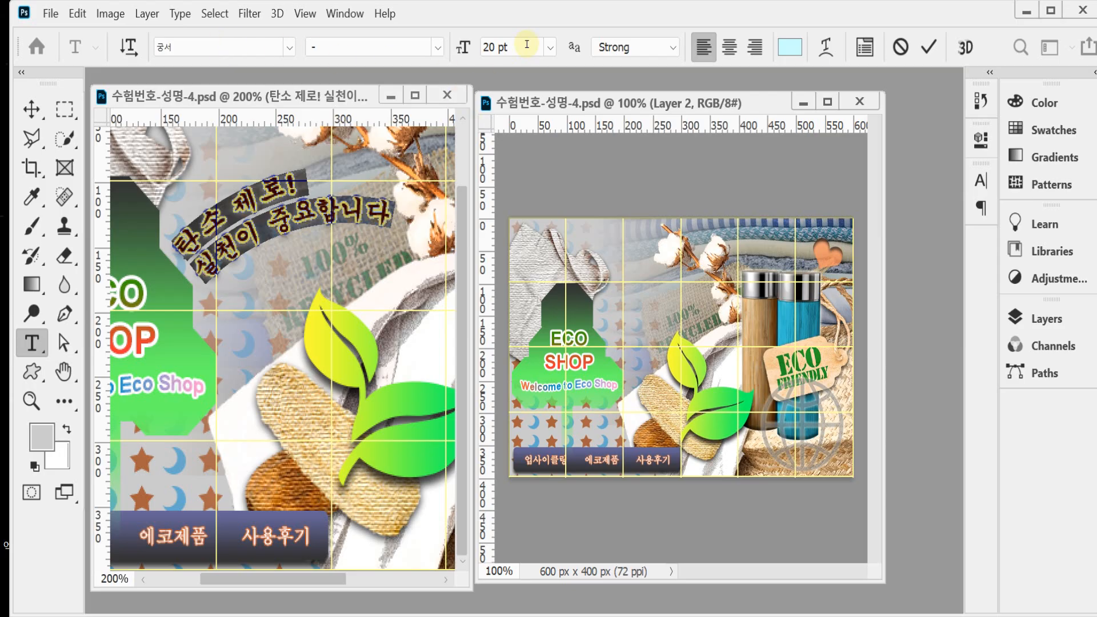
{"action": "left_click", "coordinate": [308, 197]}
{"action": "key", "text": "ctrl+a"}
{"action": "key", "text": "ctrl+c"}
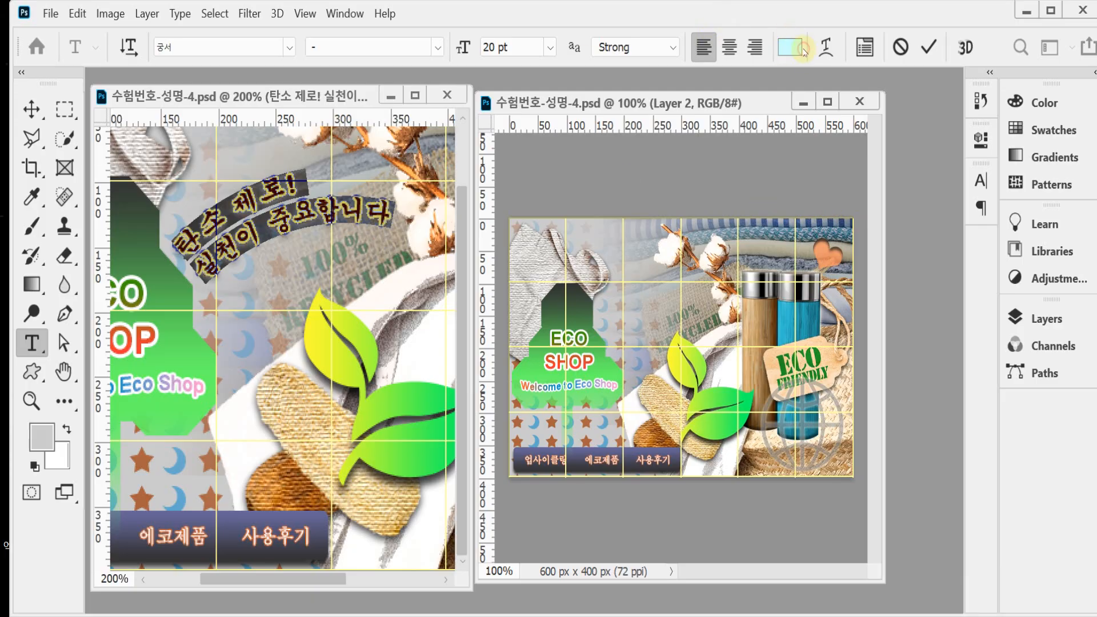
{"action": "left_click_drag", "start_coordinate": [603, 269], "coordinate": [614, 286]}
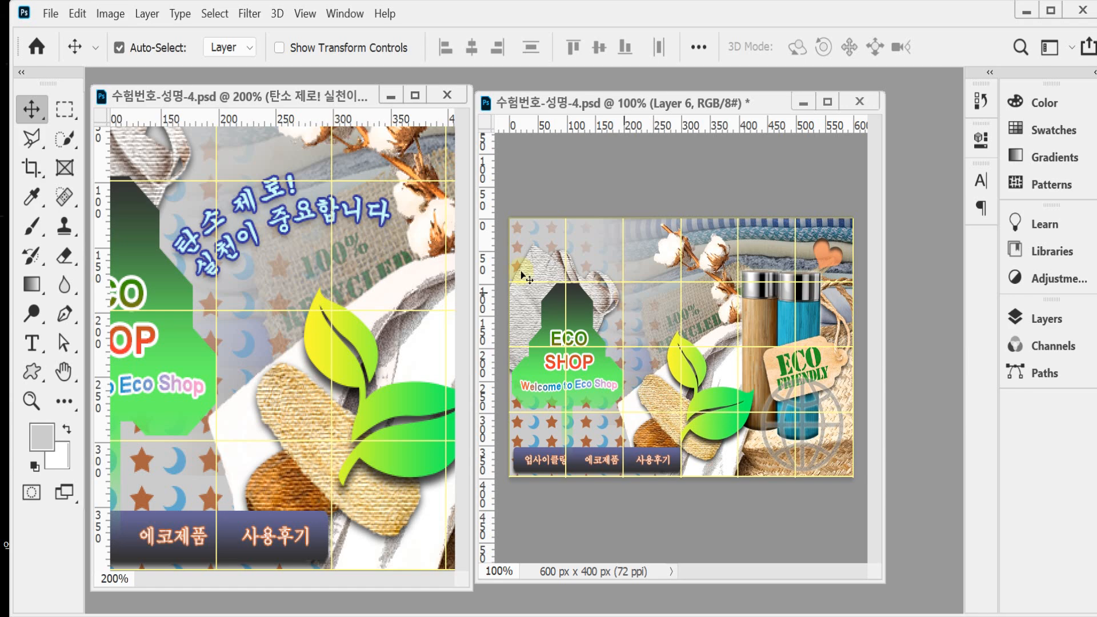
{"action": "left_click", "coordinate": [34, 344]}
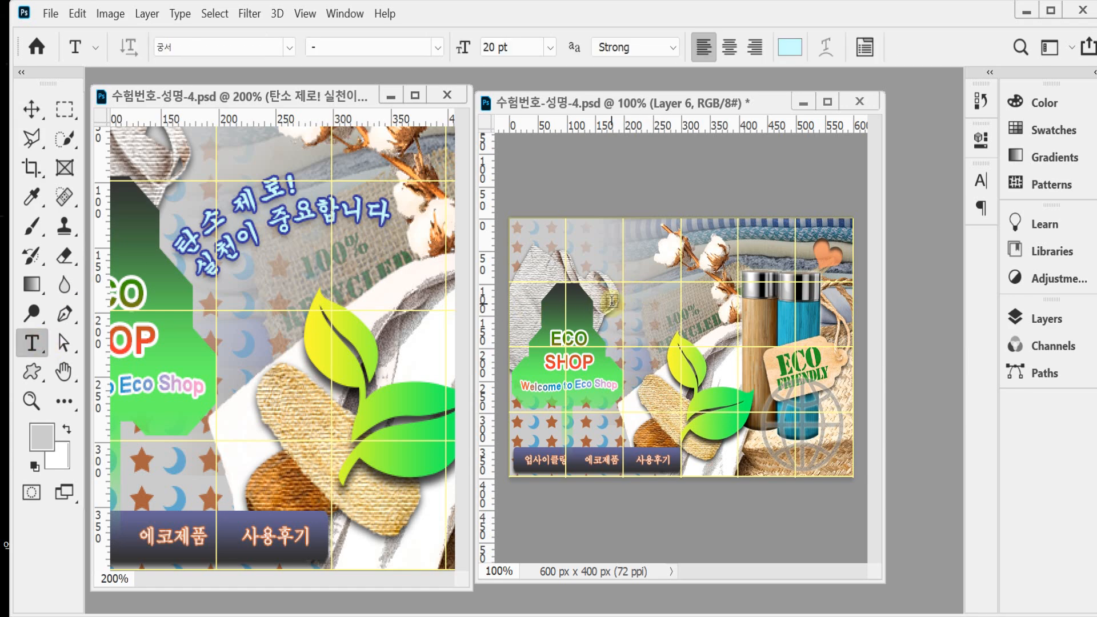
{"action": "left_click", "coordinate": [665, 300]}
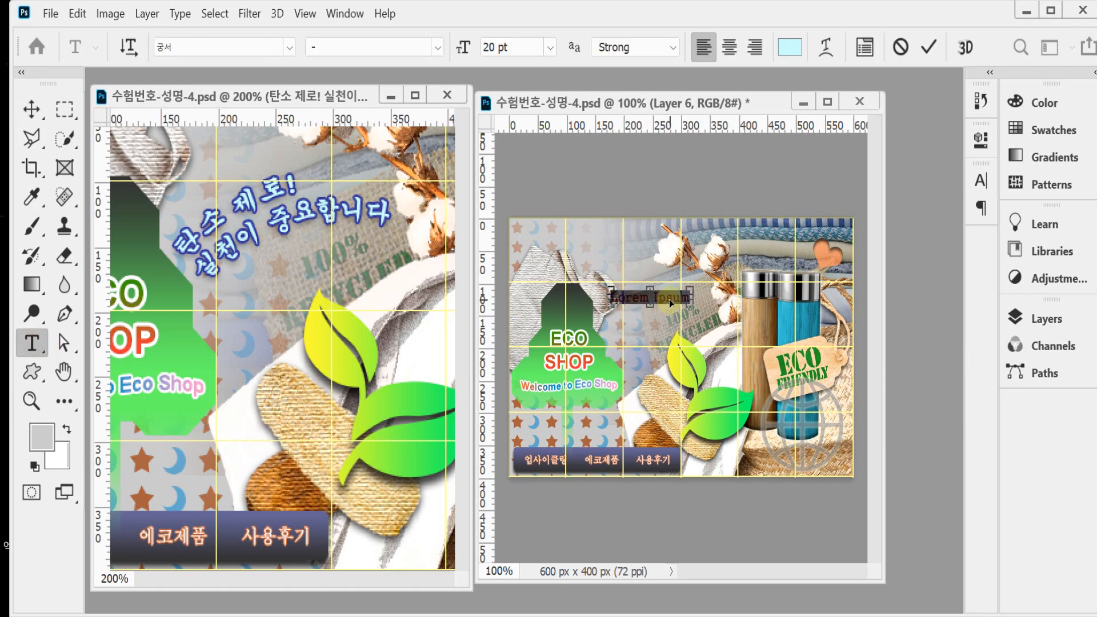
{"action": "key", "text": "ctrl+v"}
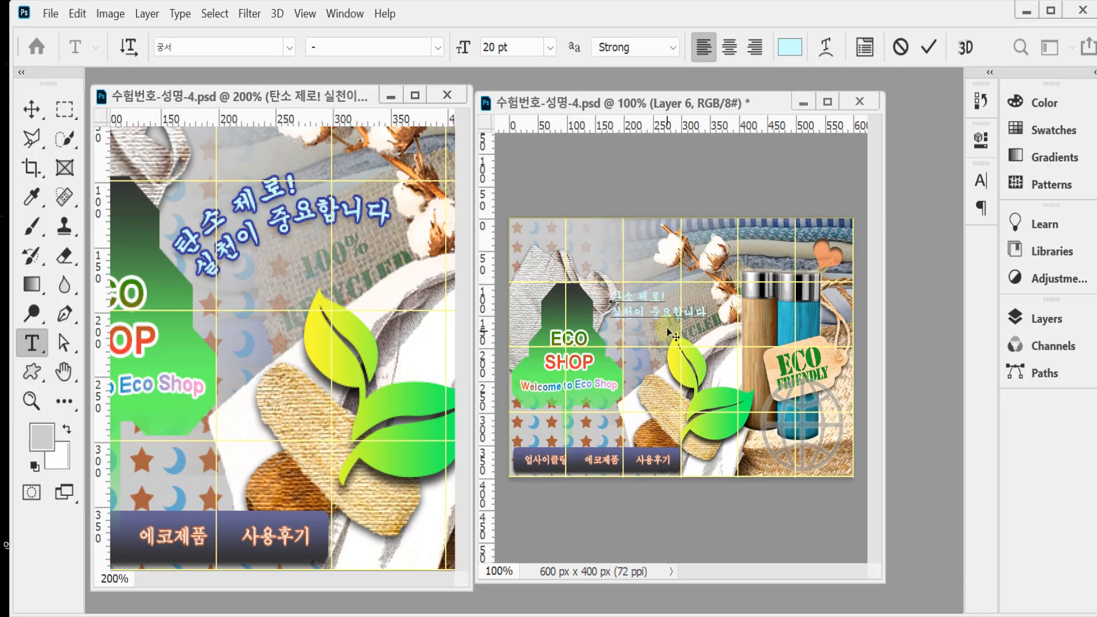
Step: Warp the slogan text with the Arc style, horizontal, at a 30% bend
{"action": "left_click", "coordinate": [827, 50]}
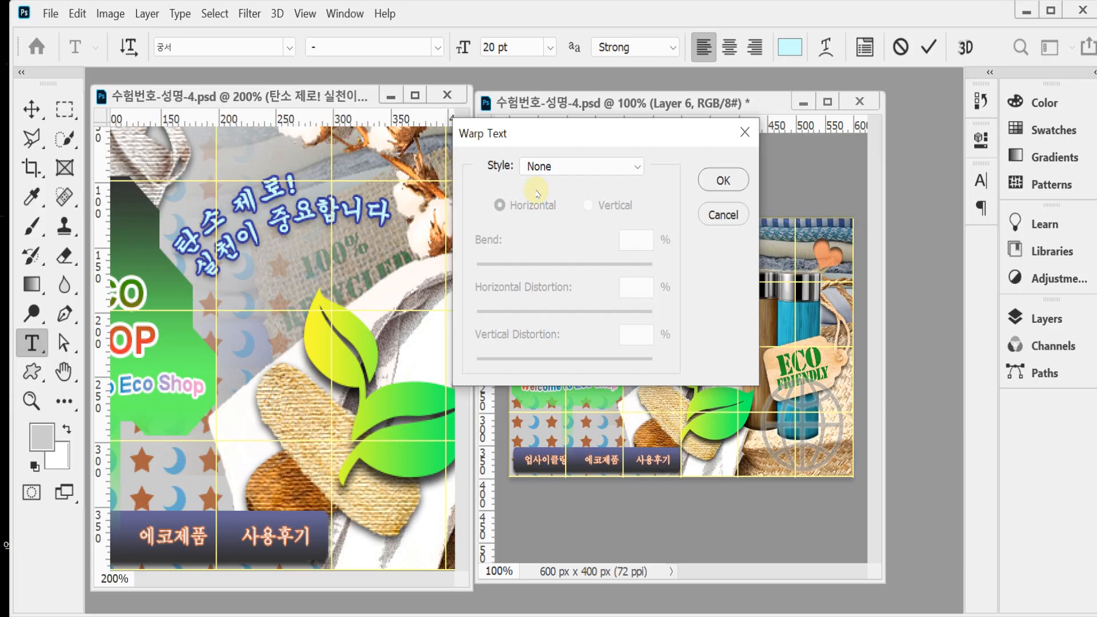
{"action": "left_click", "coordinate": [562, 167]}
{"action": "left_click", "coordinate": [555, 221]}
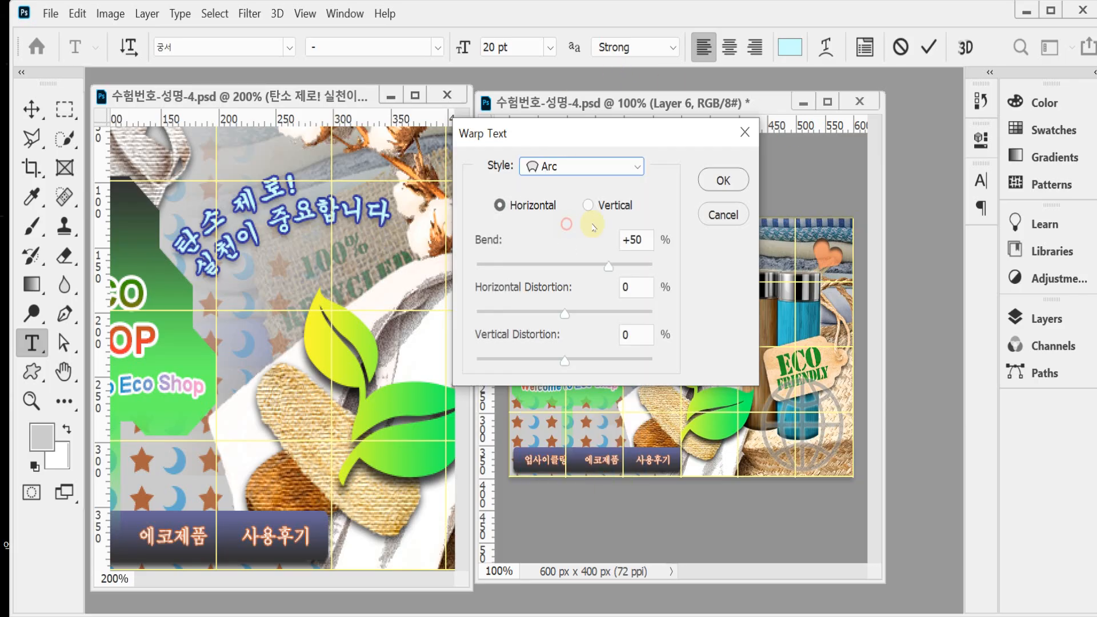
{"action": "left_click", "coordinate": [646, 247]}
{"action": "key", "text": "BackSpace"}
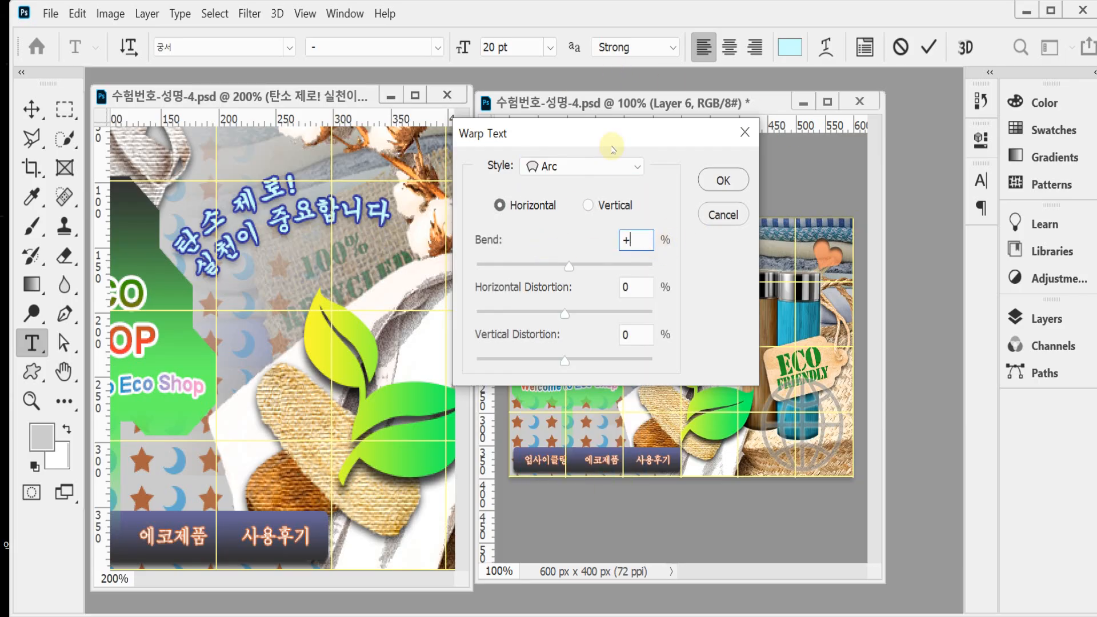
{"action": "type", "text": "30"}
{"action": "left_click_drag", "start_coordinate": [599, 140], "coordinate": [852, 189]}
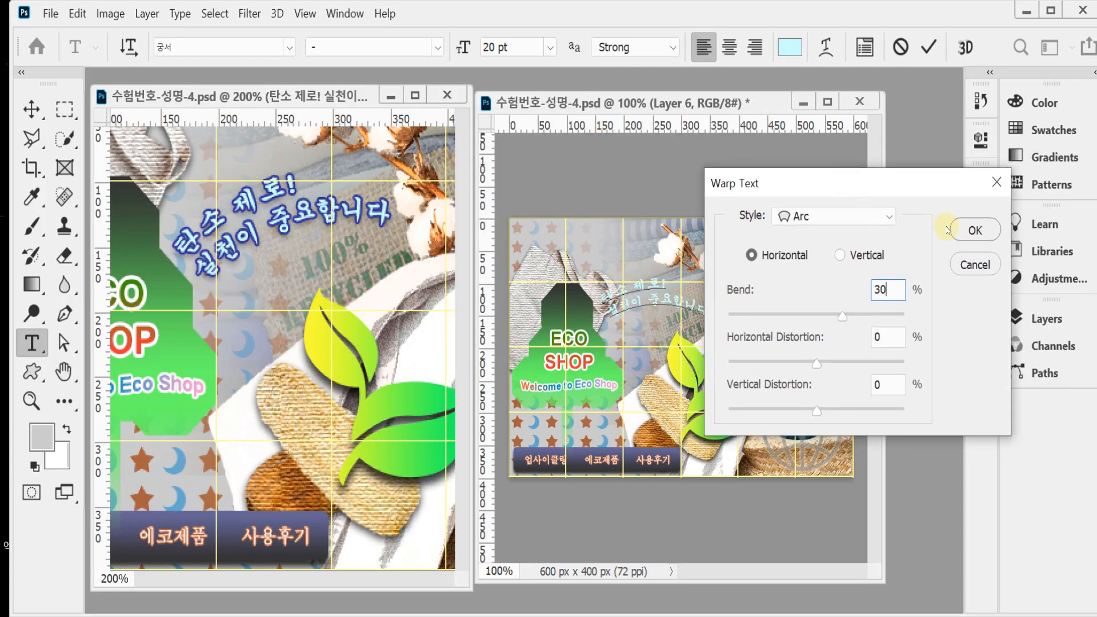
{"action": "left_click", "coordinate": [976, 230]}
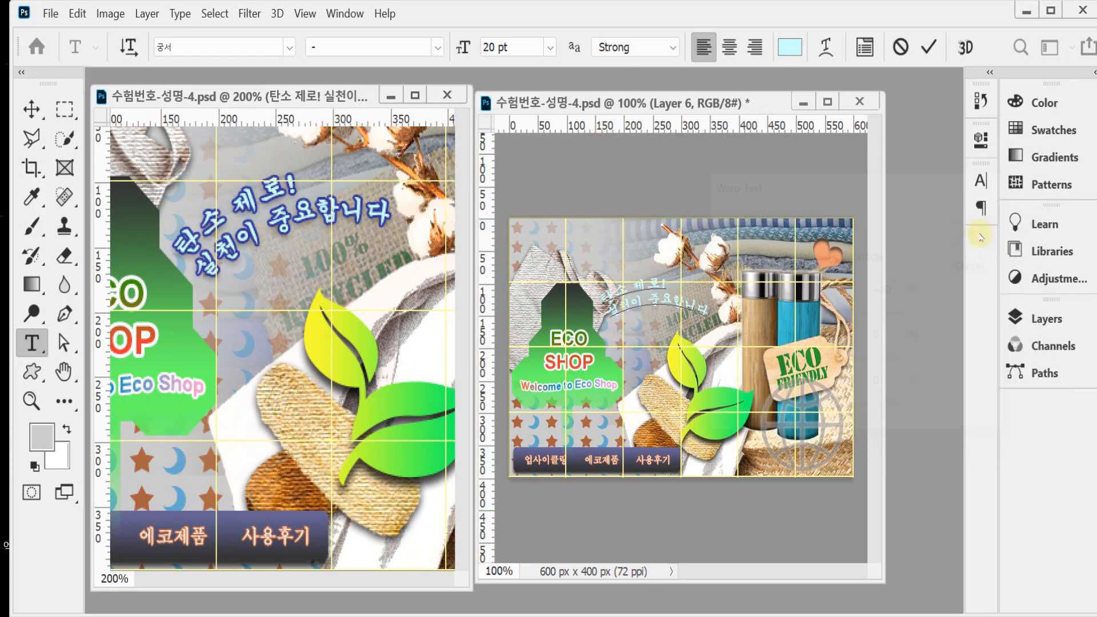
{"action": "left_click", "coordinate": [928, 46]}
Step: Add a 2 px outside stroke in colour #333399 to the slogan text layer
{"action": "left_click", "coordinate": [1045, 319]}
{"action": "left_click", "coordinate": [810, 575]}
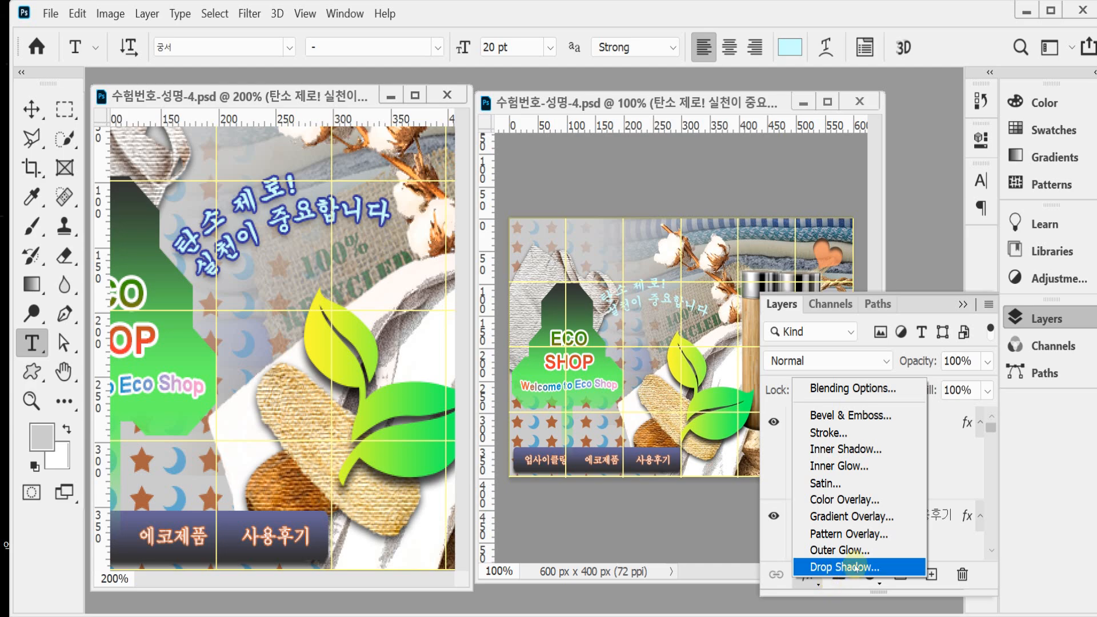
{"action": "left_click", "coordinate": [848, 433]}
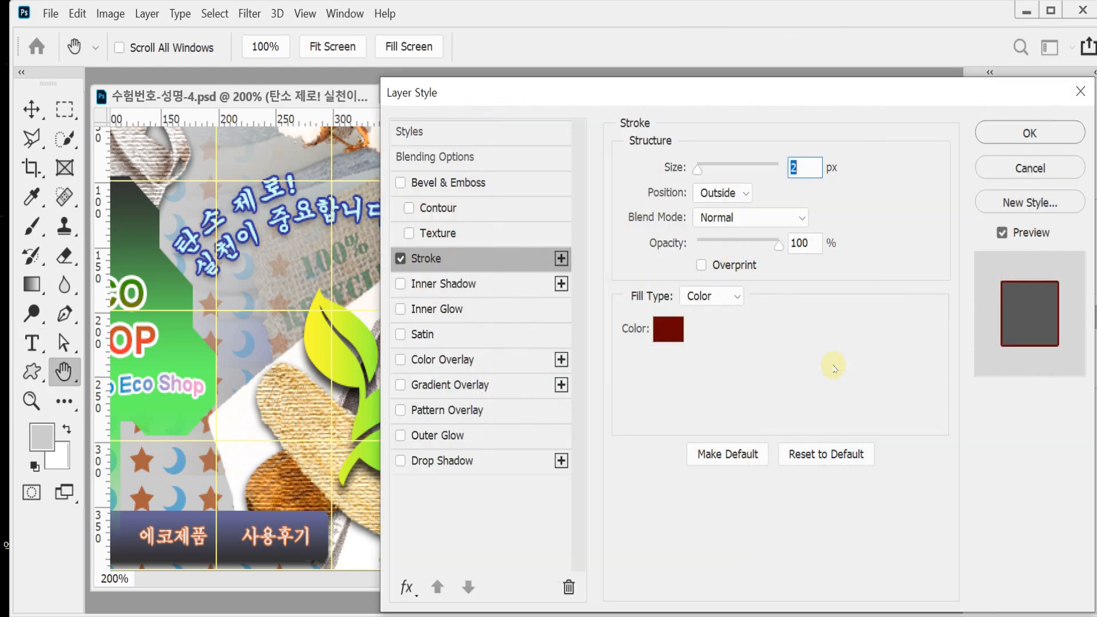
{"action": "left_click", "coordinate": [668, 330]}
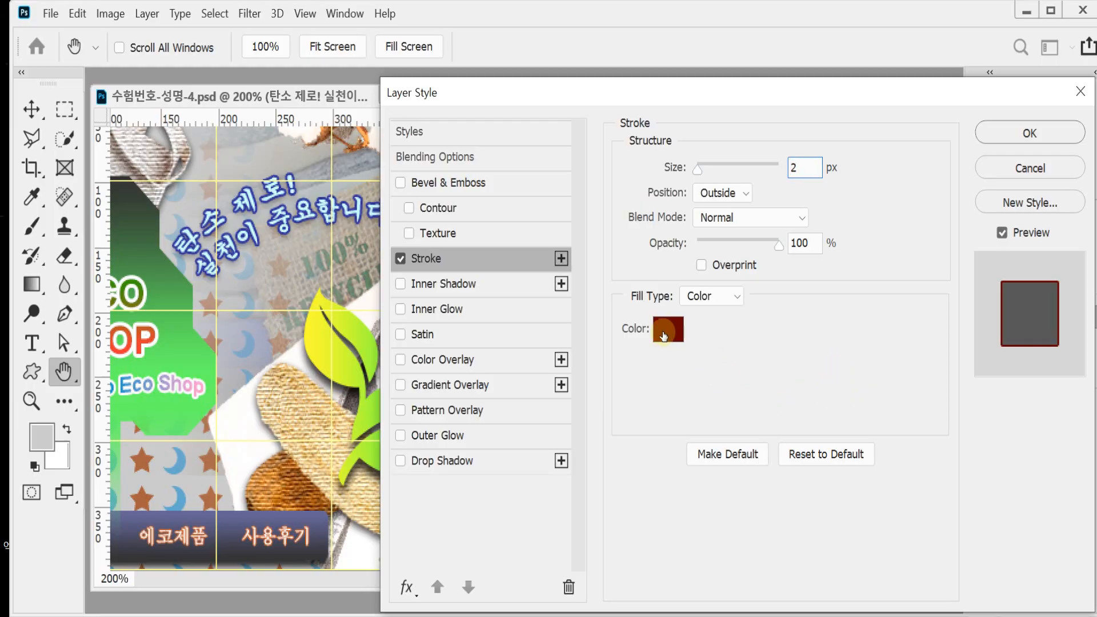
{"action": "type", "text": "33"}
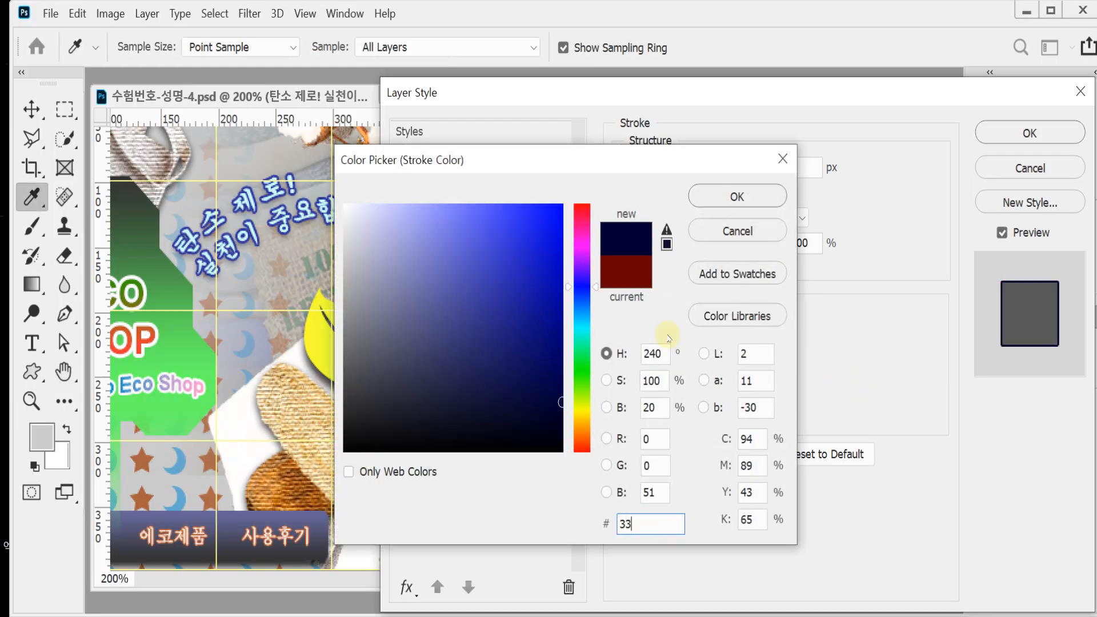
{"action": "type", "text": "3399"}
{"action": "key", "text": "Return"}
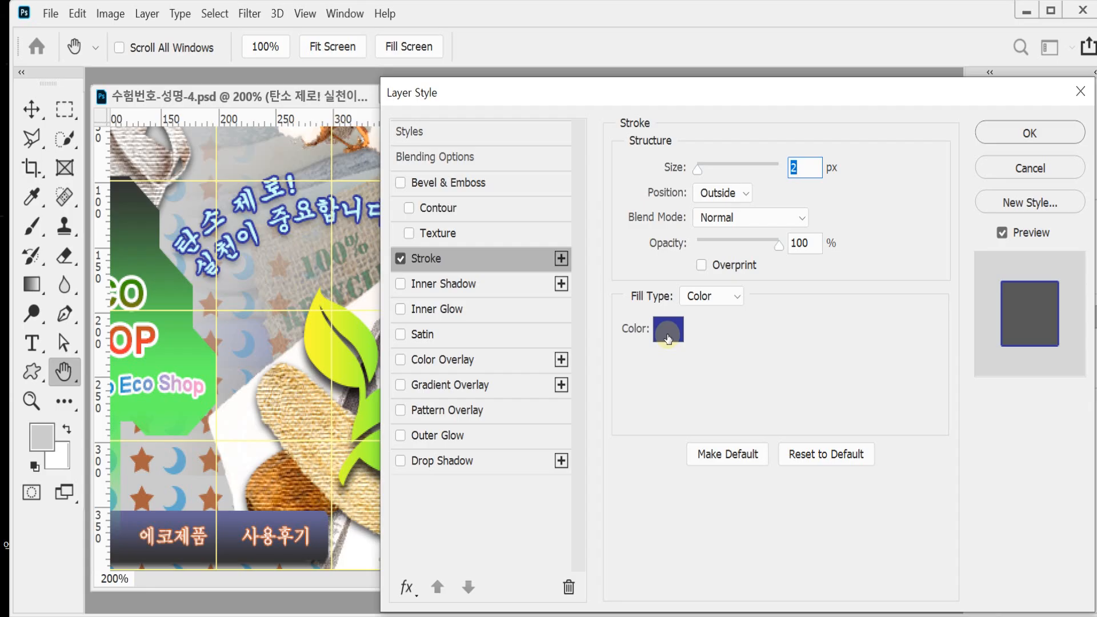
Step: Add a drop shadow with a 3 px distance to the slogan text and apply the layer styles
{"action": "left_click", "coordinate": [442, 461]}
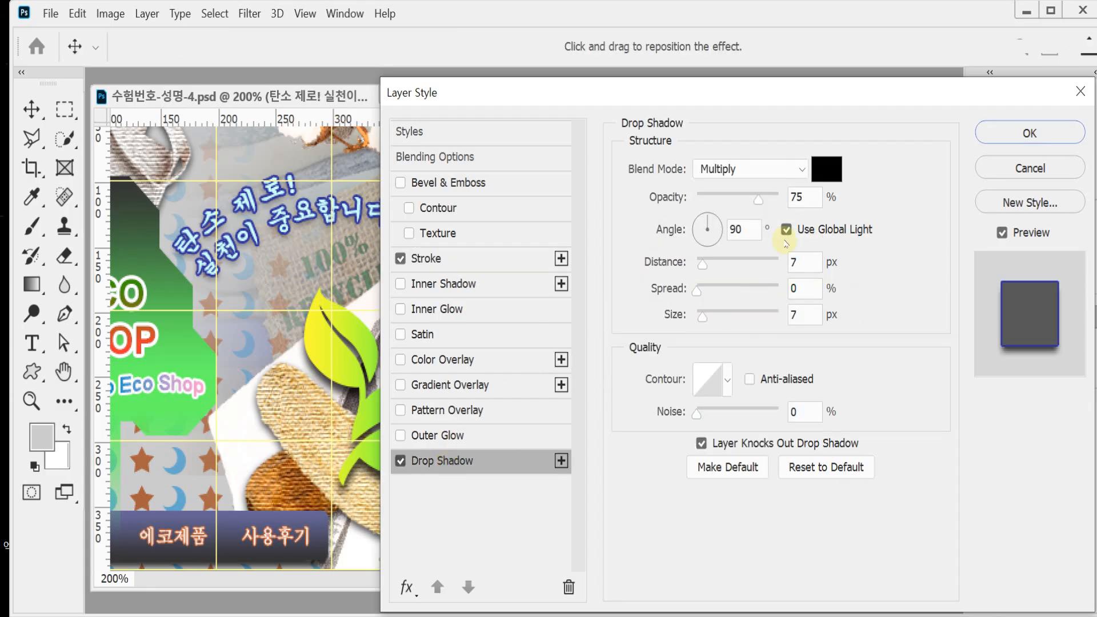
{"action": "double_click", "coordinate": [802, 260]}
{"action": "type", "text": "3"}
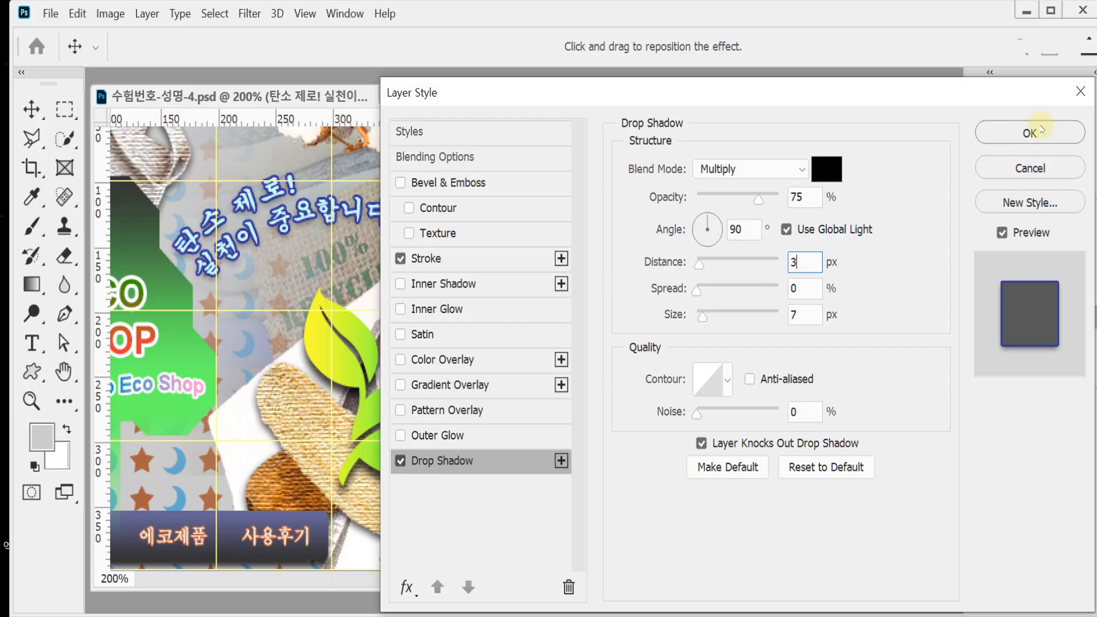
{"action": "left_click", "coordinate": [1059, 142]}
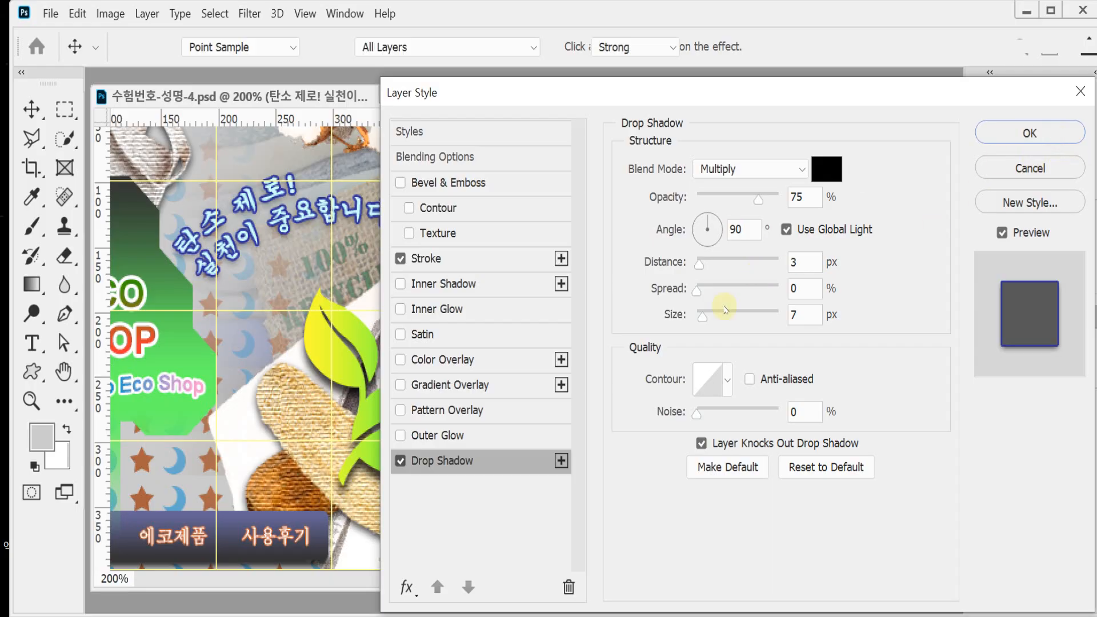
{"action": "left_click", "coordinate": [1027, 329]}
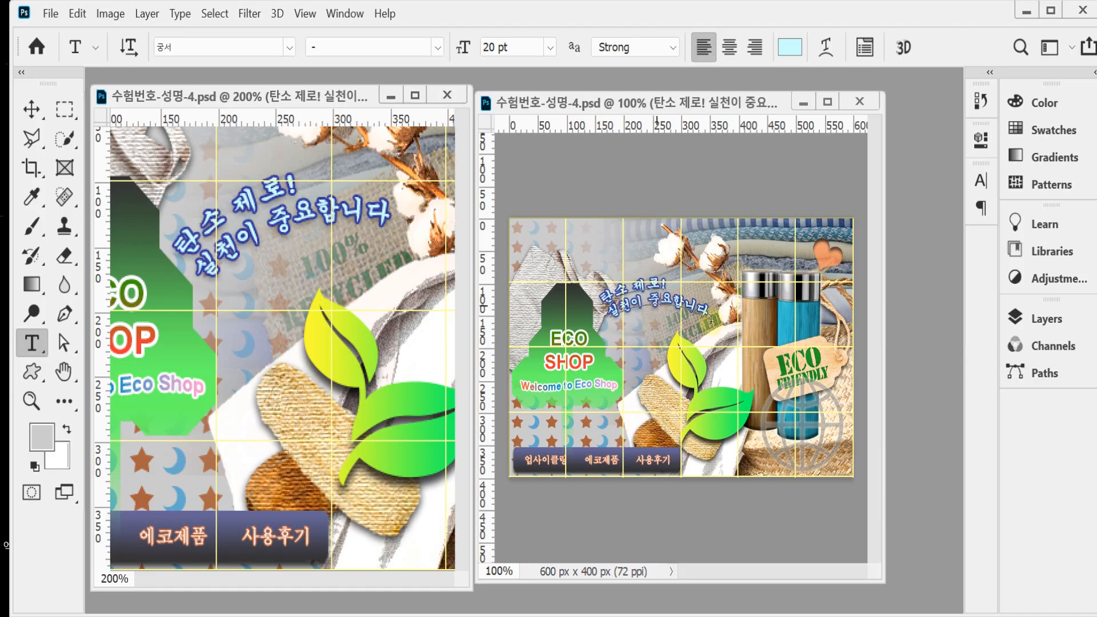
{"action": "left_click", "coordinate": [647, 303]}
{"action": "key", "text": "ctrl+t"}
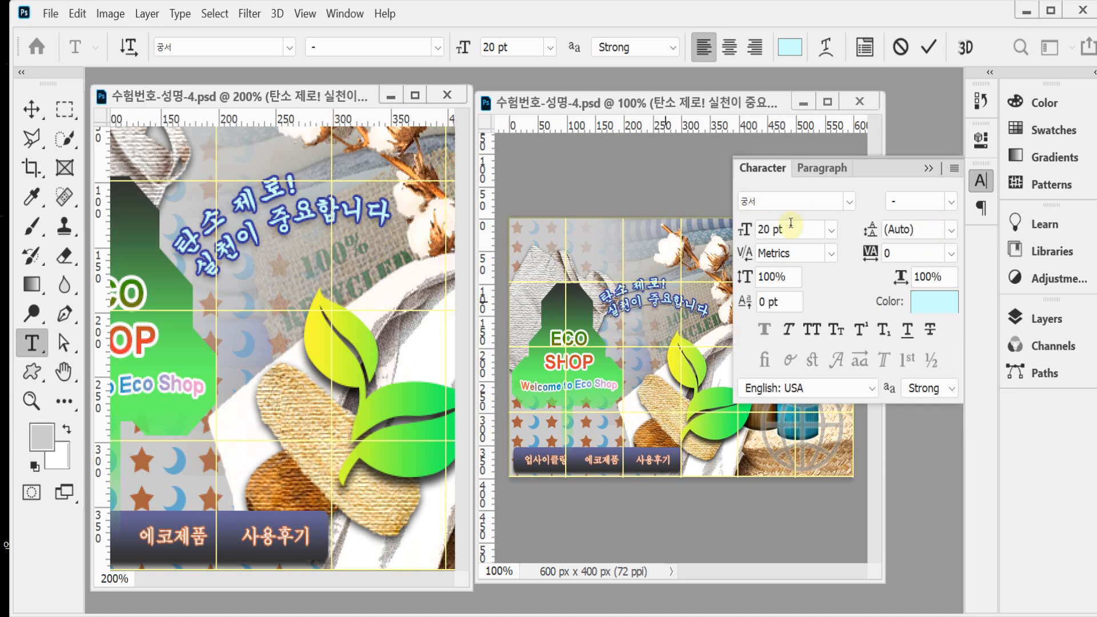
{"action": "left_click", "coordinate": [980, 181]}
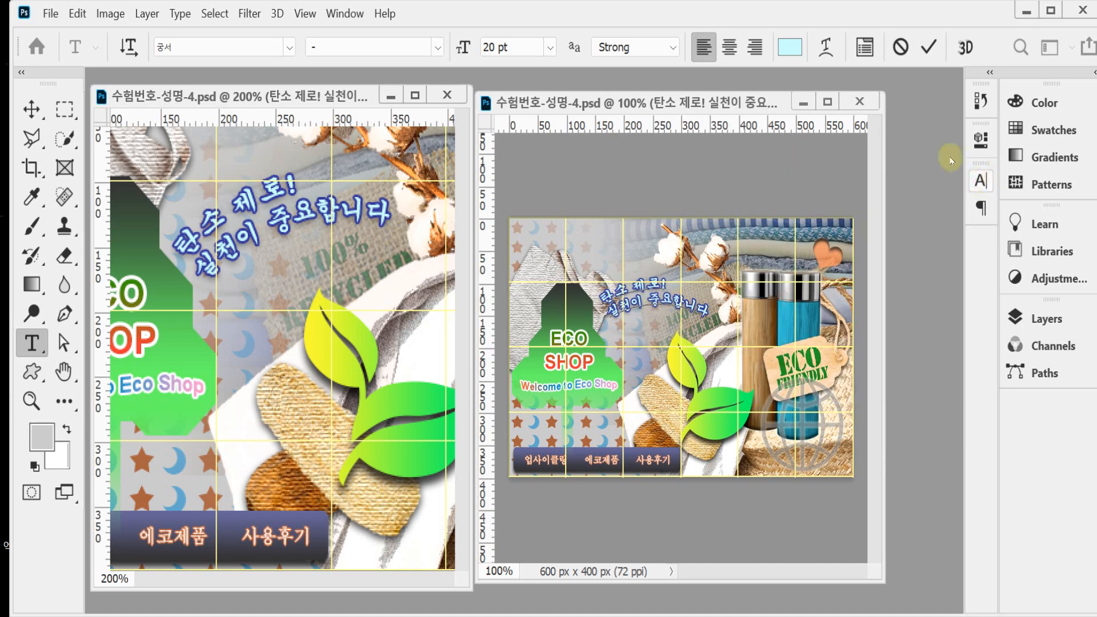
{"action": "left_click", "coordinate": [929, 47]}
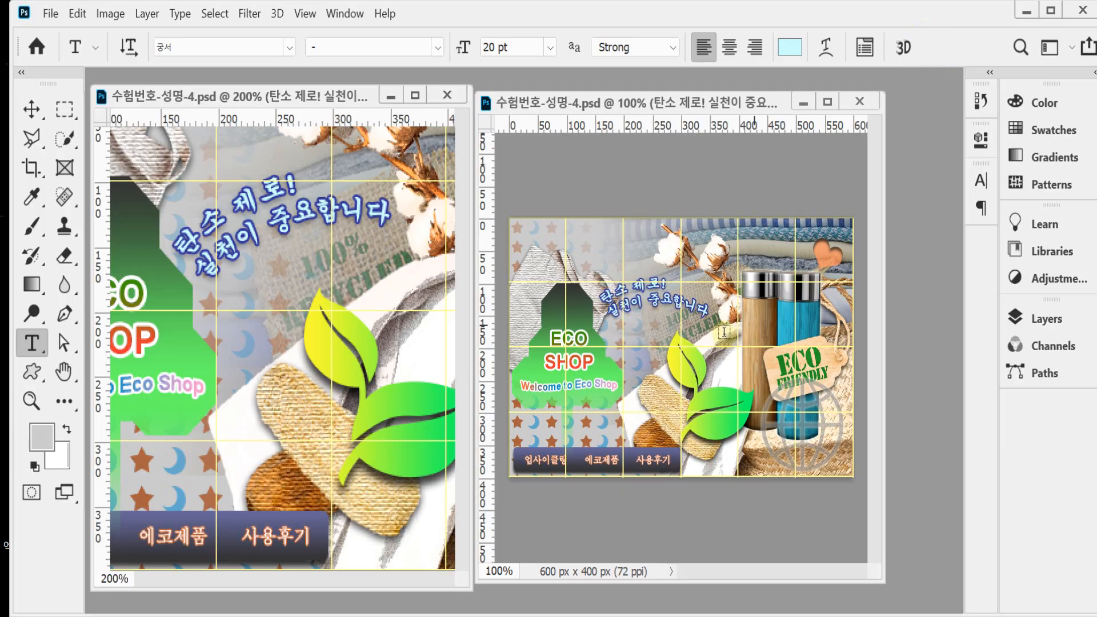
Step: Rotate the warped slogan by -15° and move it 15 px right and 15 px down
{"action": "key", "text": "ctrl+t"}
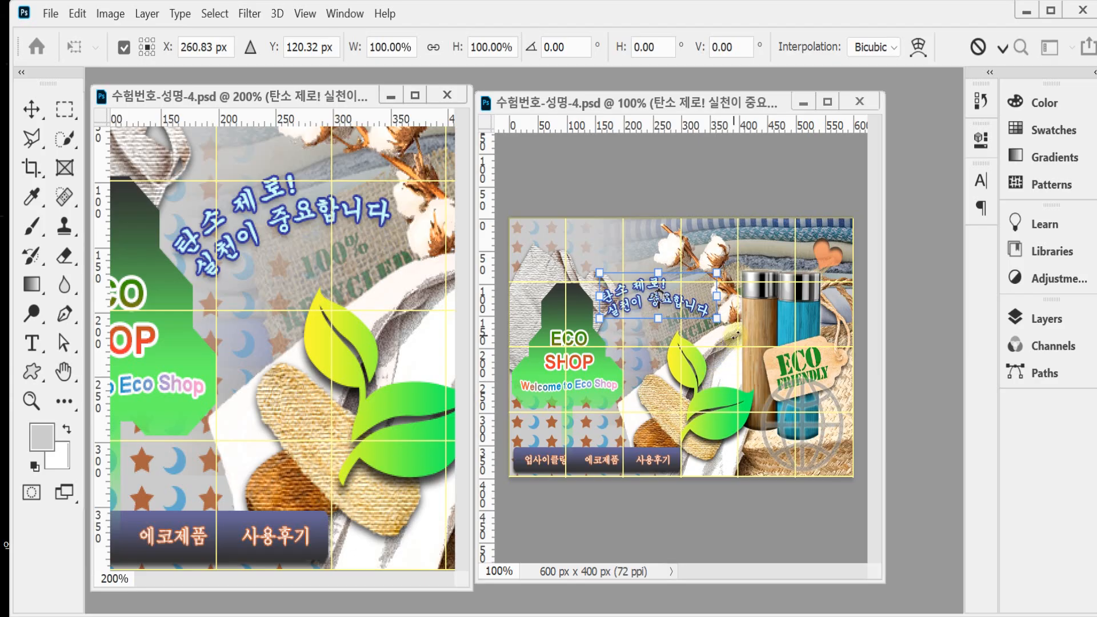
{"action": "left_click_drag", "start_coordinate": [743, 343], "coordinate": [748, 319]}
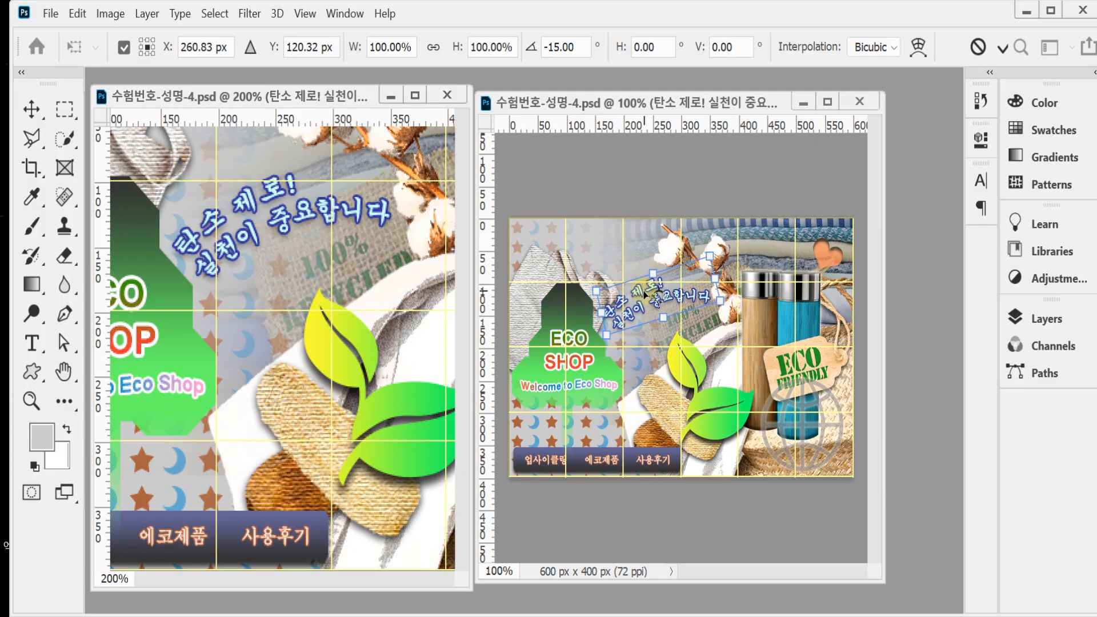
{"action": "mouse_move", "coordinate": [642, 293]}
{"action": "left_mouse_down"}
{"action": "mouse_move", "coordinate": [650, 286]}
{"action": "mouse_move", "coordinate": [649, 297]}
{"action": "left_mouse_up"}
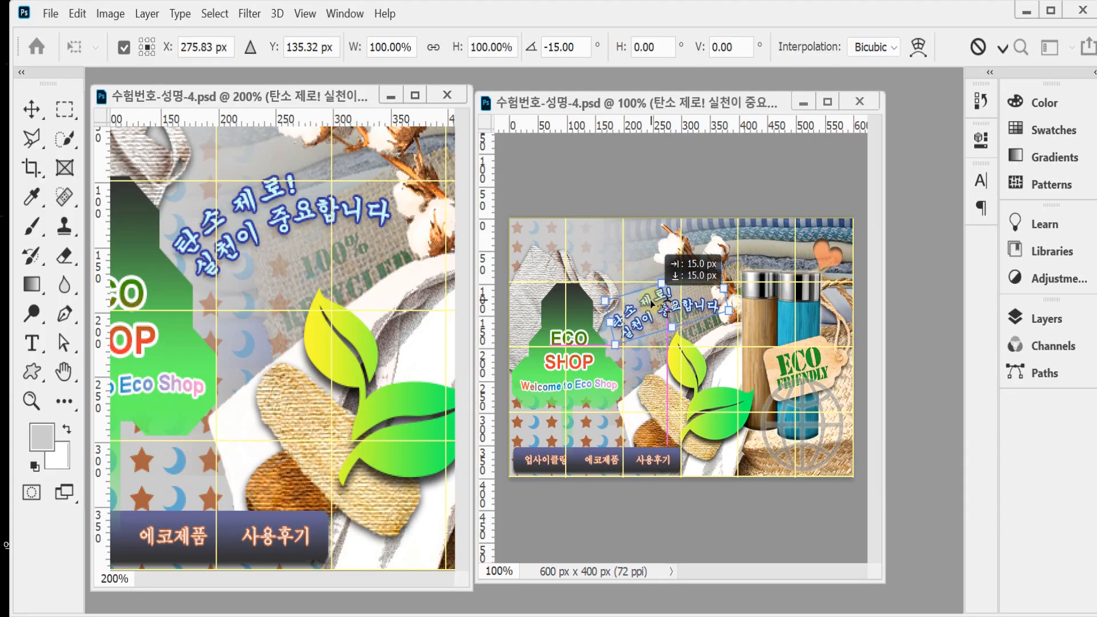
{"action": "key", "text": "Return"}
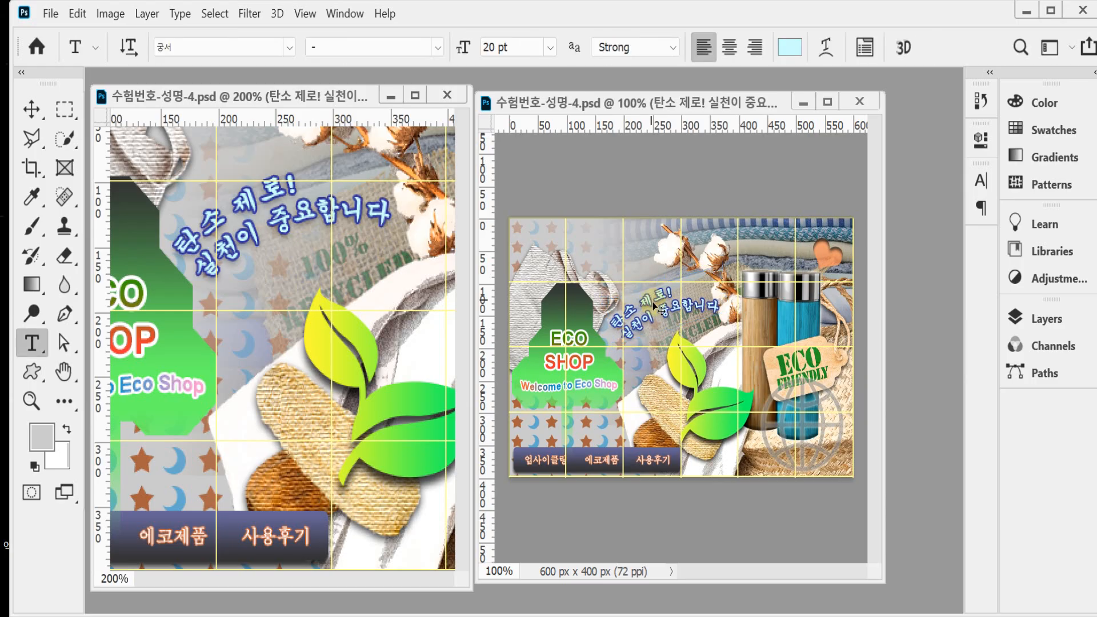
{"action": "left_click", "coordinate": [679, 326]}
{"action": "key", "text": "Return"}
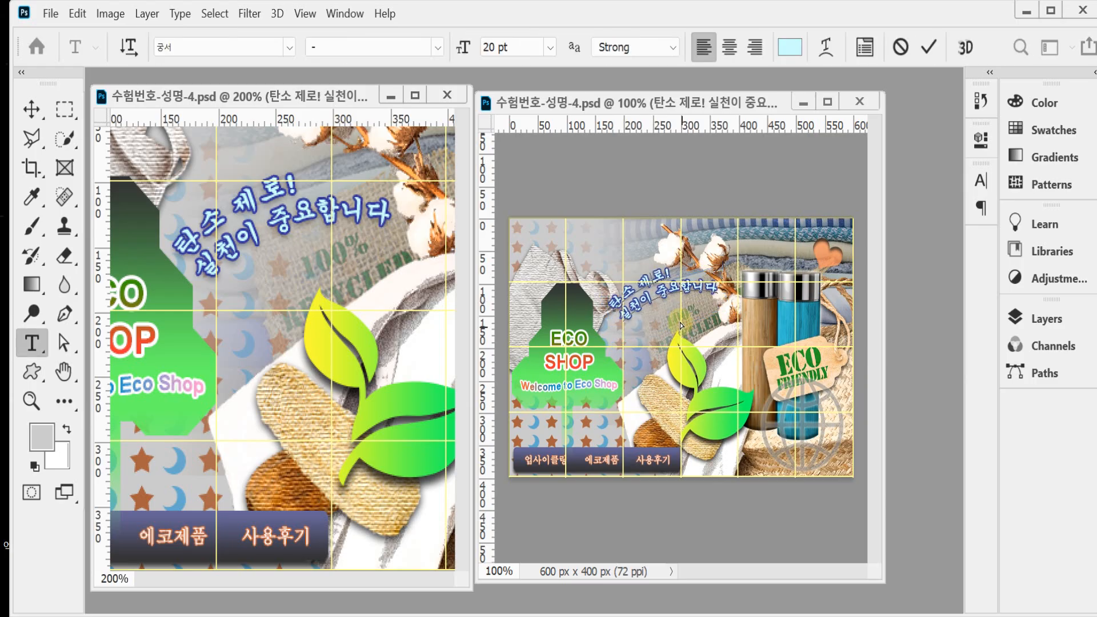
{"action": "key", "text": "BackSpace"}
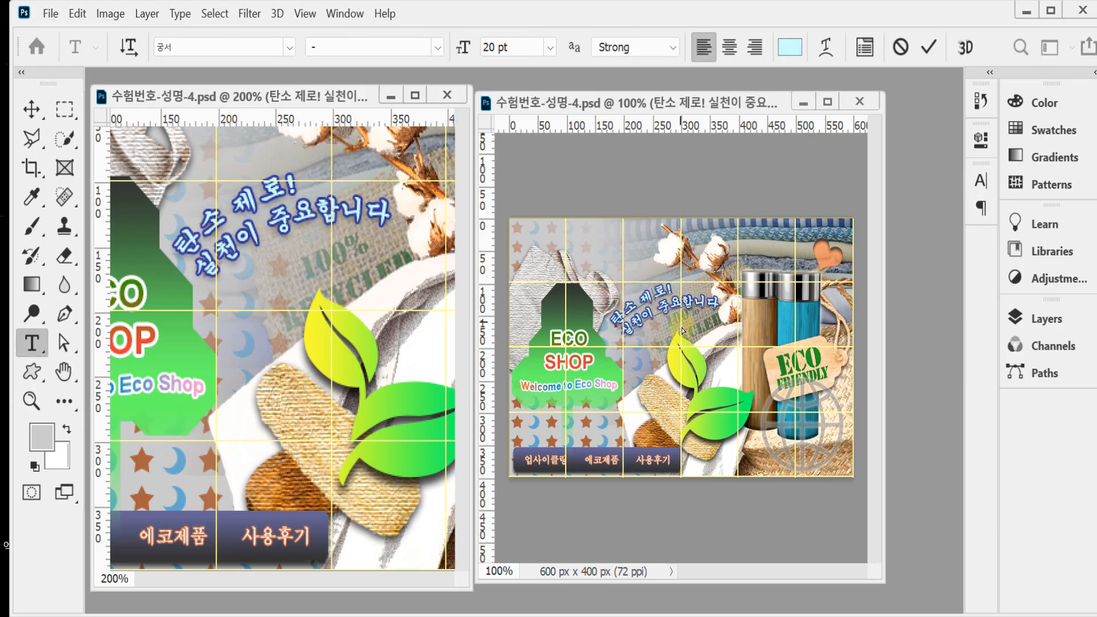
{"action": "left_click", "coordinate": [925, 53]}
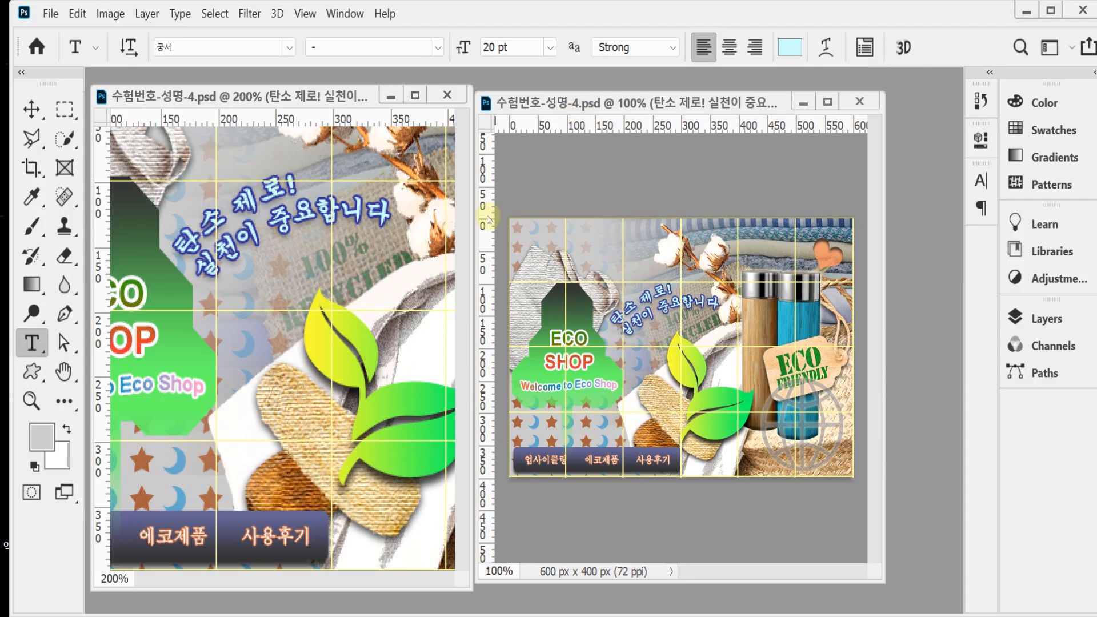
Step: Hide the guides in the widened working document and save it
{"action": "left_click_drag", "start_coordinate": [476, 231], "coordinate": [277, 213]}
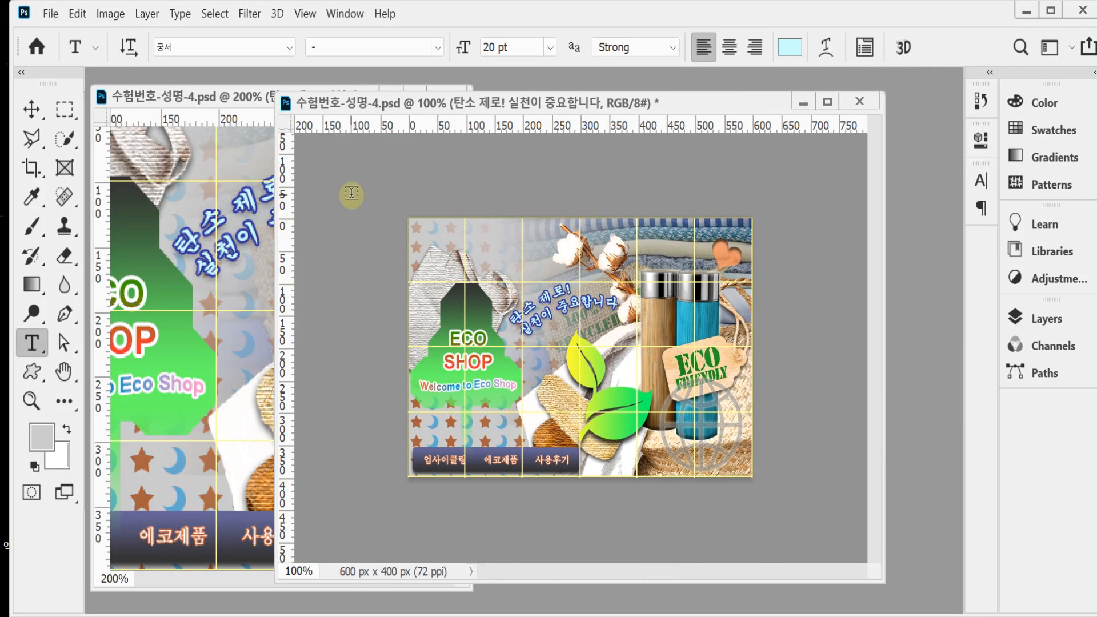
{"action": "key", "text": "ctrl+semicolon"}
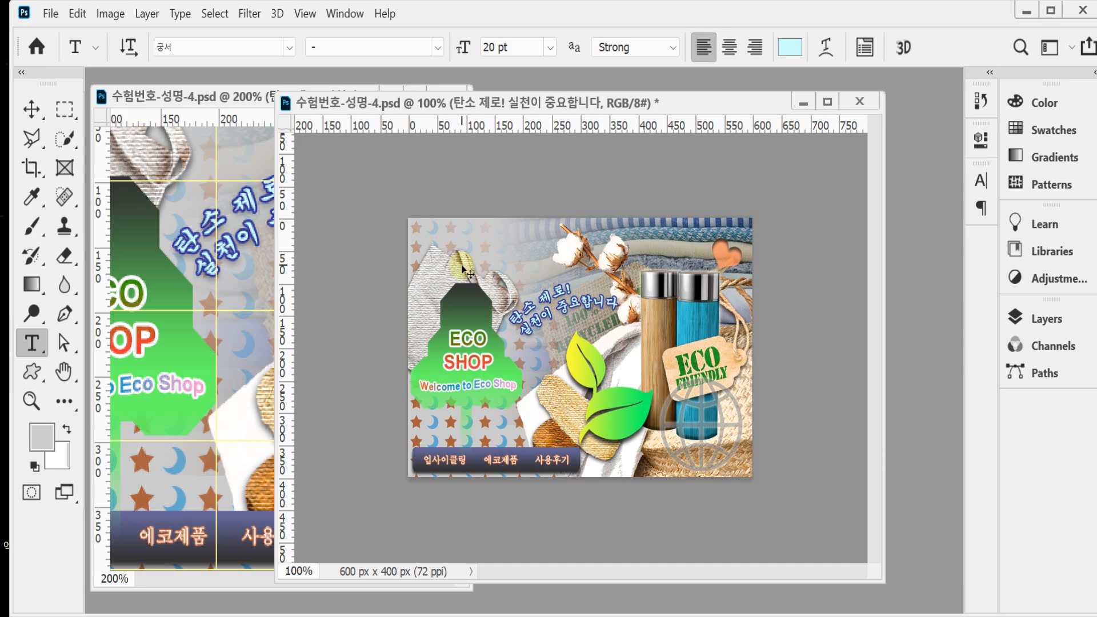
{"action": "key", "text": "ctrl+s"}
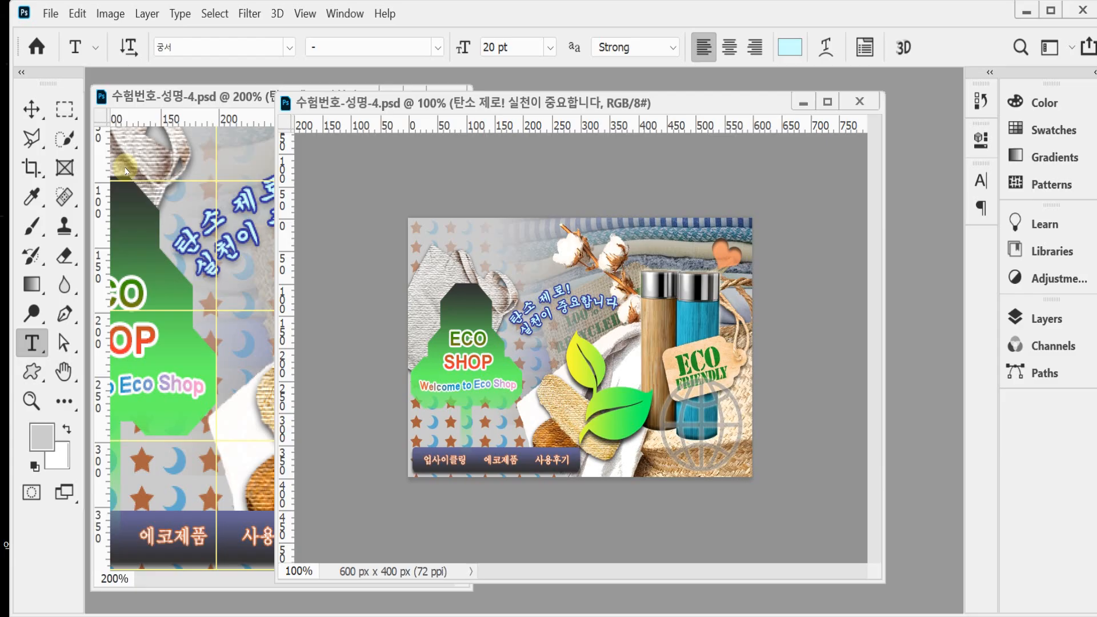
Step: Shift the white woven bag behind the green sign slightly to the left and save the document
{"action": "left_click", "coordinate": [32, 108]}
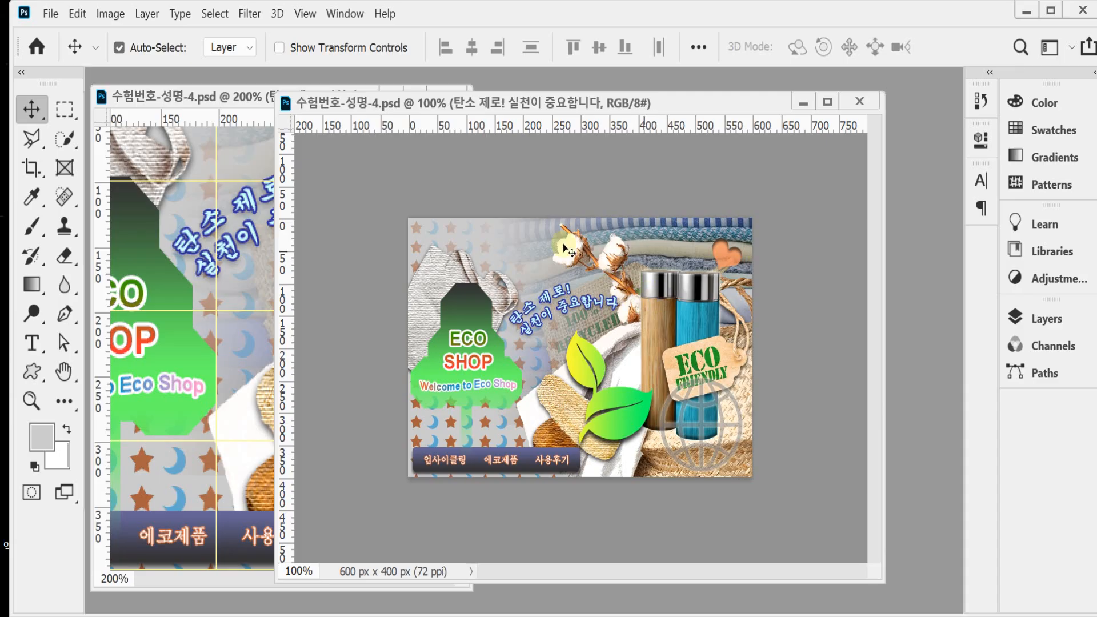
{"action": "left_click_drag", "start_coordinate": [456, 271], "coordinate": [434, 269]}
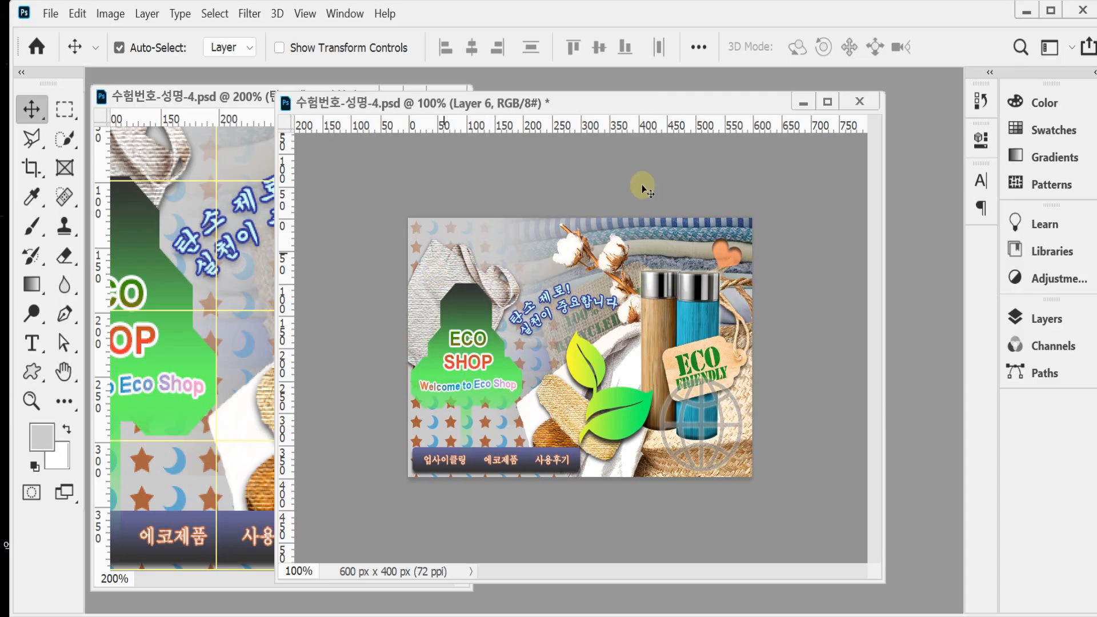
{"action": "key", "text": "ctrl+s"}
Step: Begin saving the document under another name and choose the GTQ folder in Documents (문서) as the destination
{"action": "key", "text": "ctrl"}
{"action": "key", "text": "ctrl"}
{"action": "key", "text": "ctrl+o"}
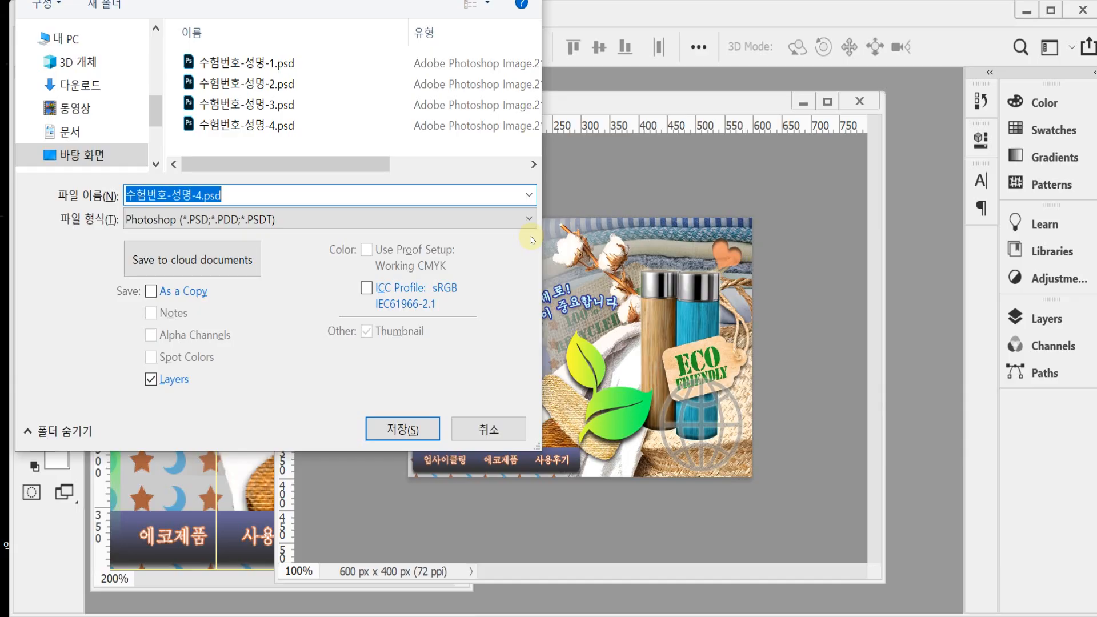
{"action": "left_click_drag", "start_coordinate": [92, 0], "coordinate": [324, 36]}
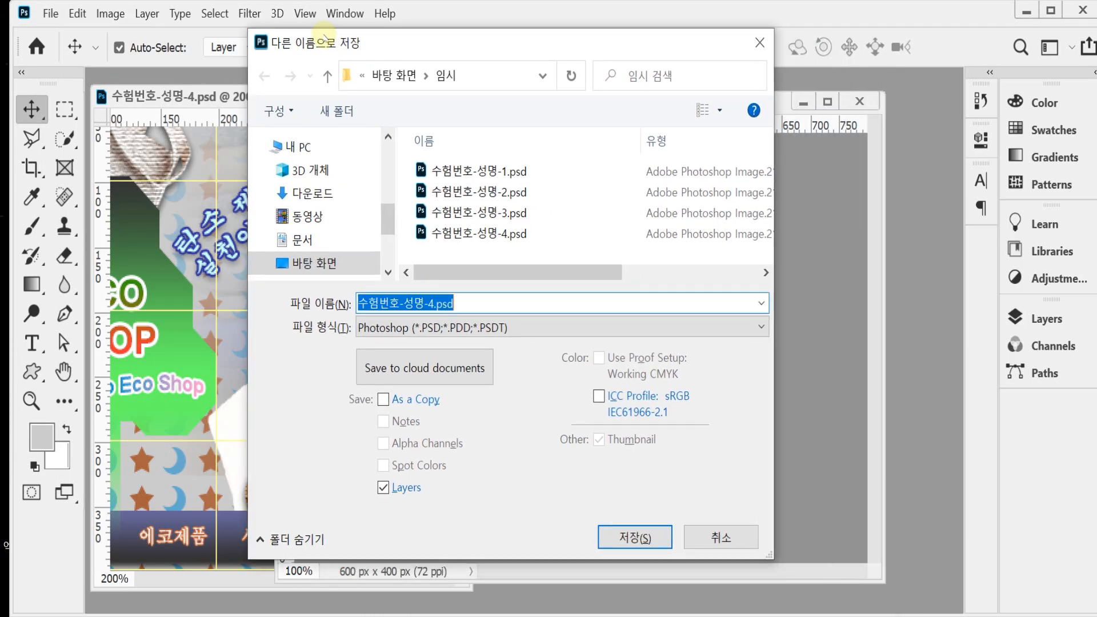
{"action": "left_click", "coordinate": [296, 147]}
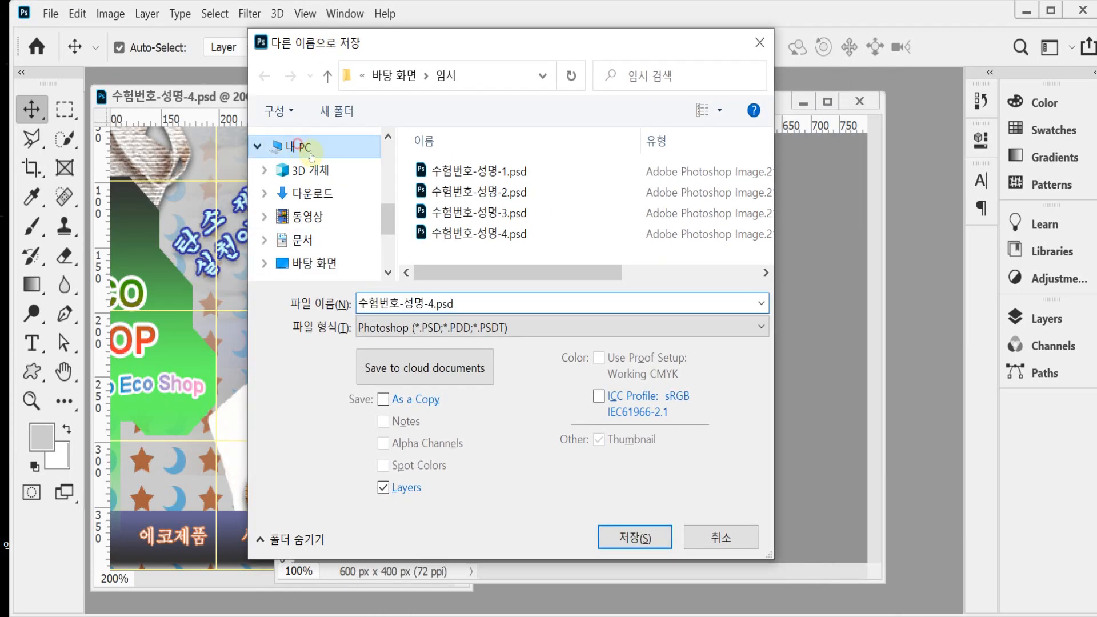
{"action": "left_click", "coordinate": [364, 234]}
{"action": "left_click", "coordinate": [466, 255]}
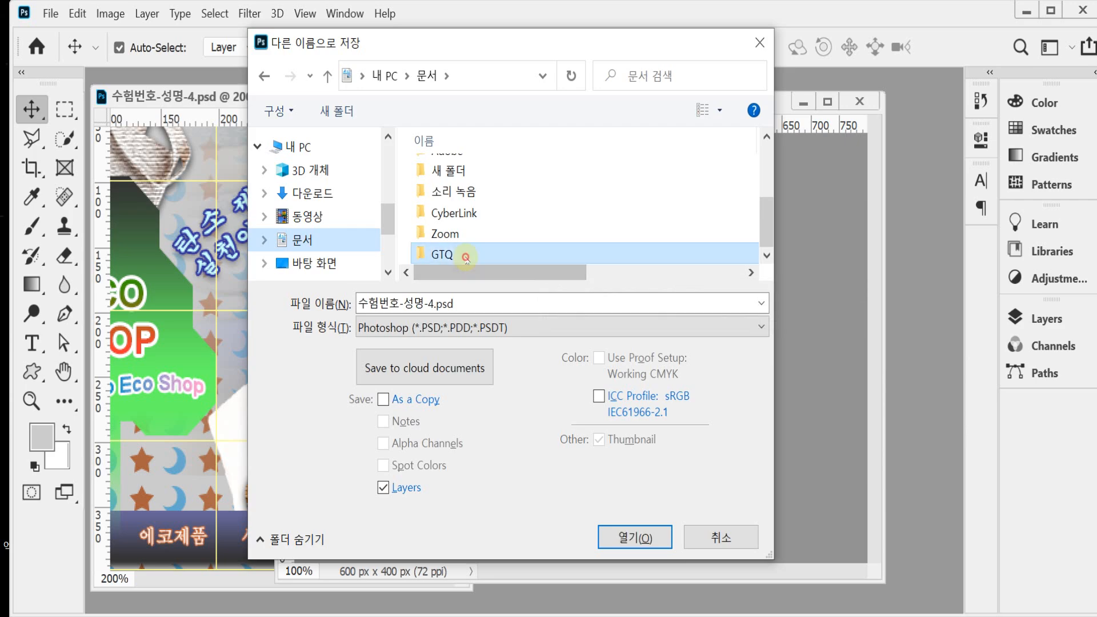
{"action": "double_click", "coordinate": [465, 255]}
Step: Save the composition in JPEG format as 수험번호-성명-4.jpg with quality 8
{"action": "left_click", "coordinate": [455, 328]}
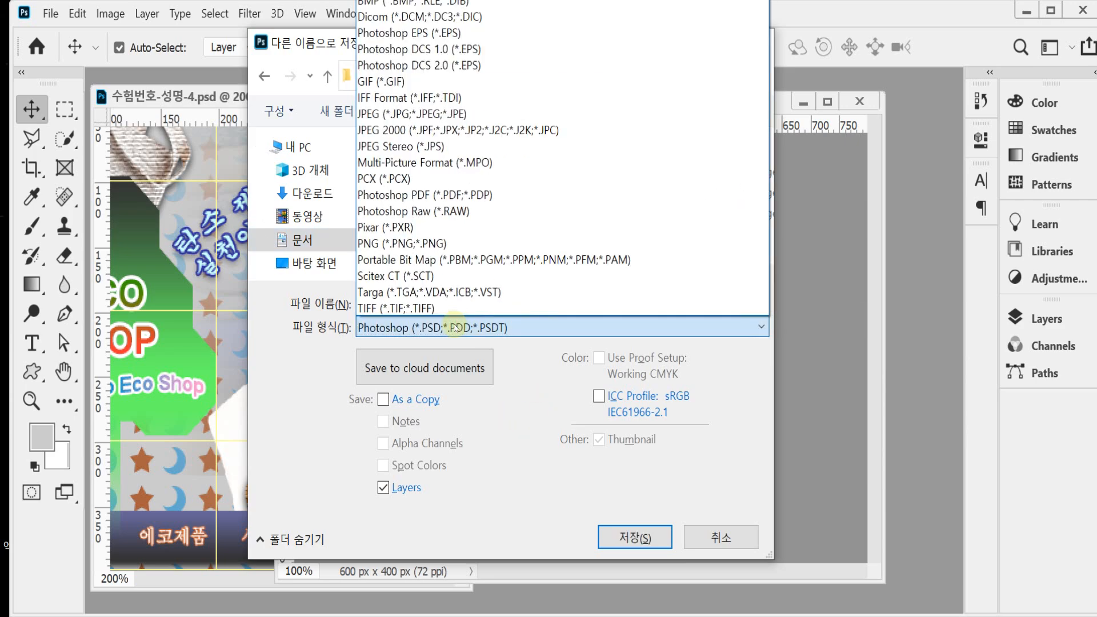
{"action": "left_click", "coordinate": [517, 114]}
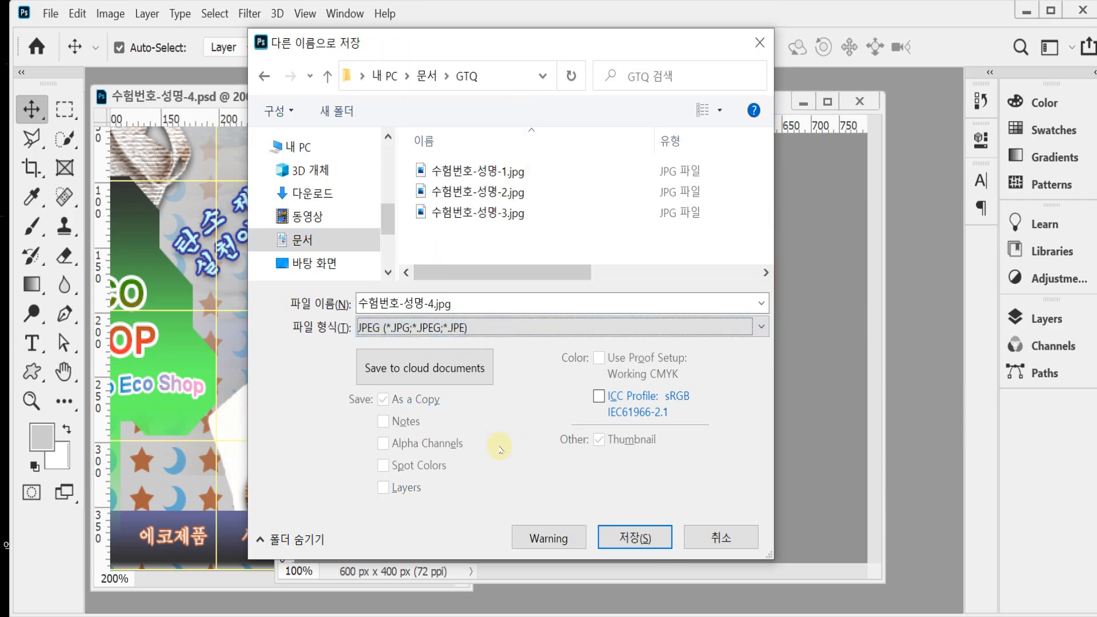
{"action": "left_click", "coordinate": [624, 540]}
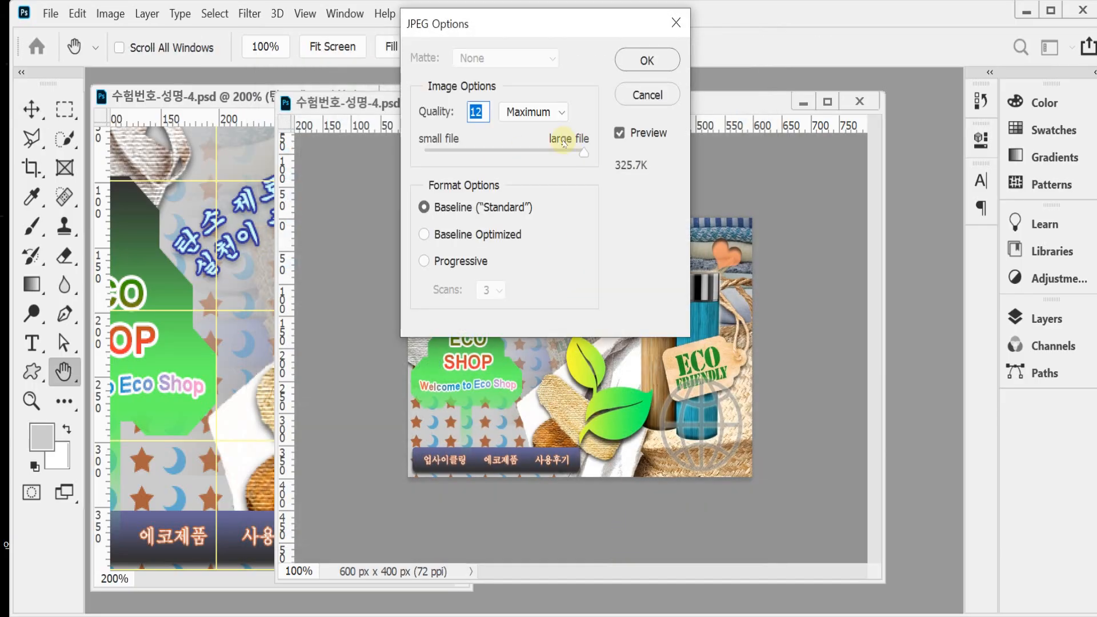
{"action": "type", "text": "8"}
{"action": "key", "text": "Return"}
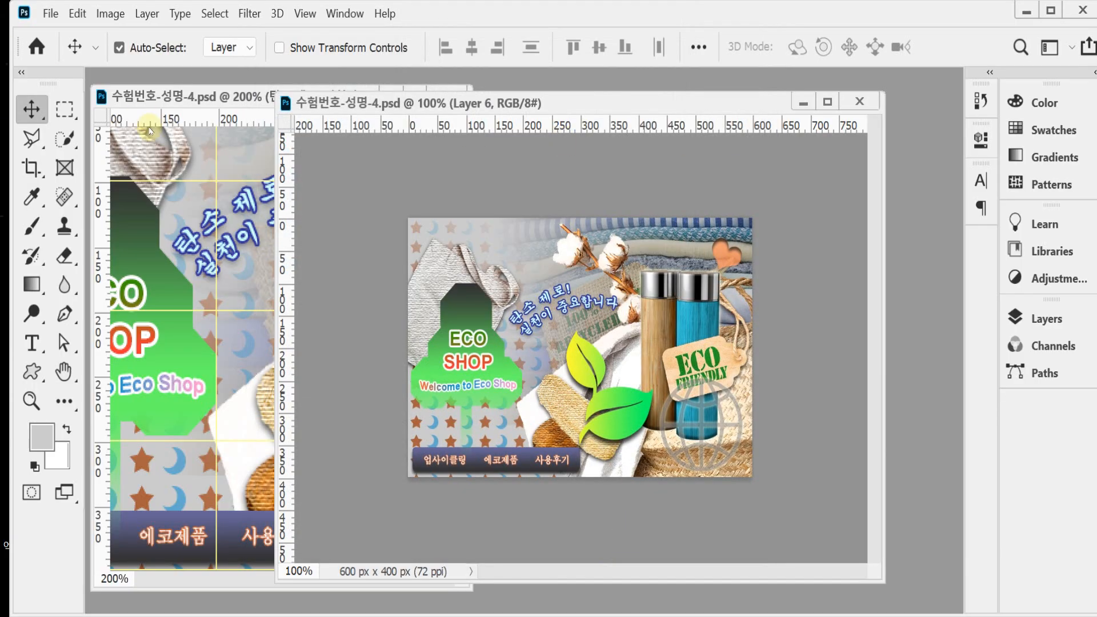
Step: Resize the whole composition to 60 x 40 pixels at 72 pixels per inch
{"action": "left_click", "coordinate": [111, 13]}
{"action": "left_click", "coordinate": [135, 144]}
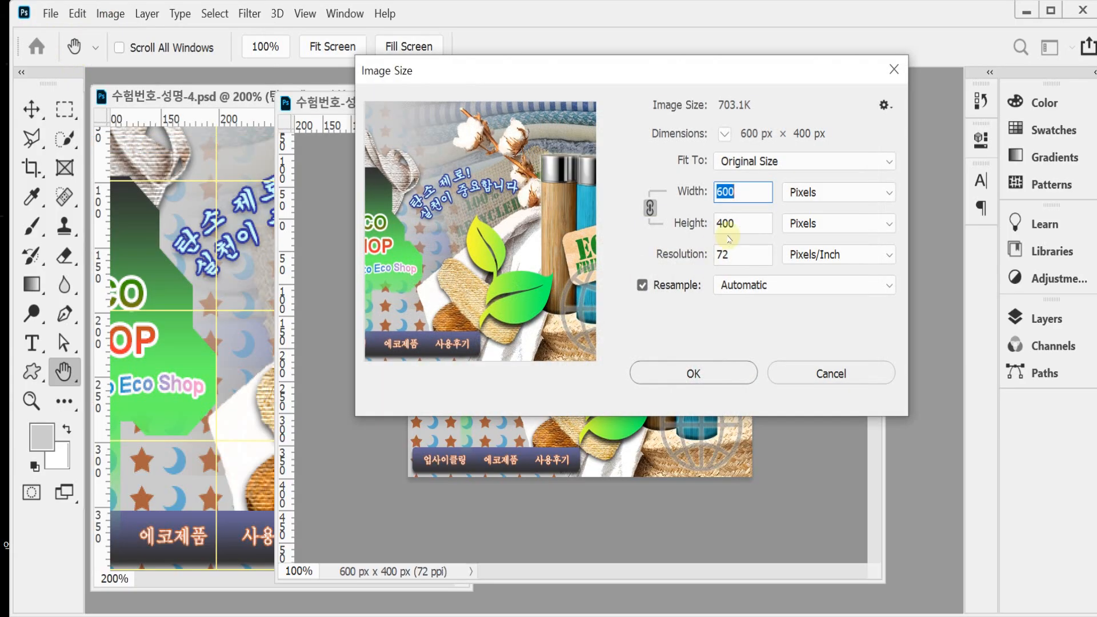
{"action": "type", "text": "40"}
{"action": "key", "text": "BackSpace"}
{"action": "key", "text": "BackSpace"}
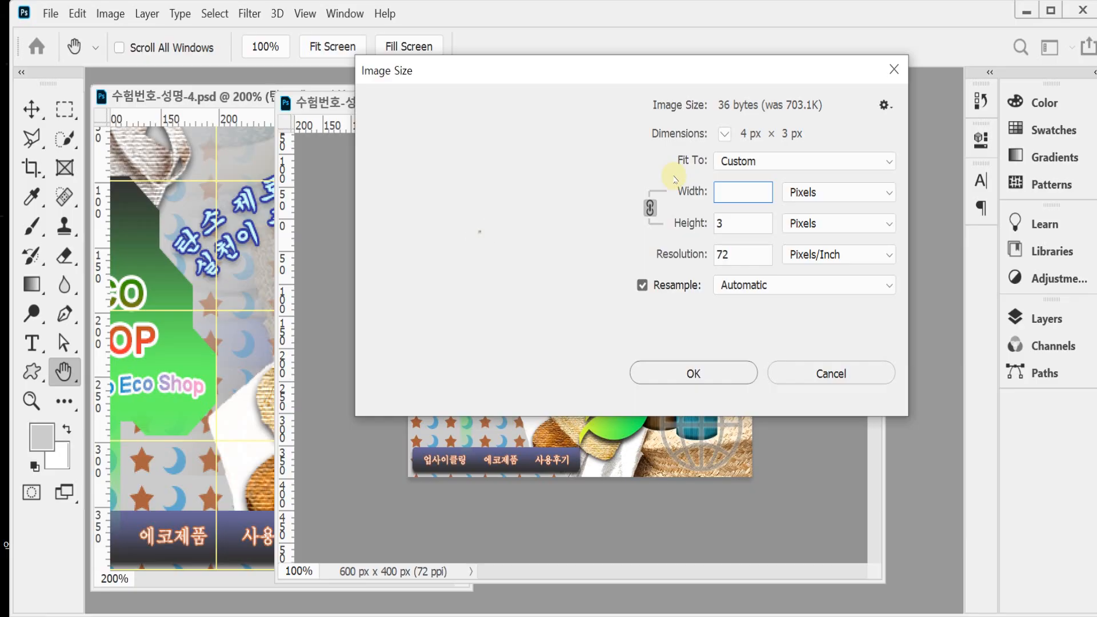
{"action": "type", "text": "60"}
{"action": "key", "text": "Return"}
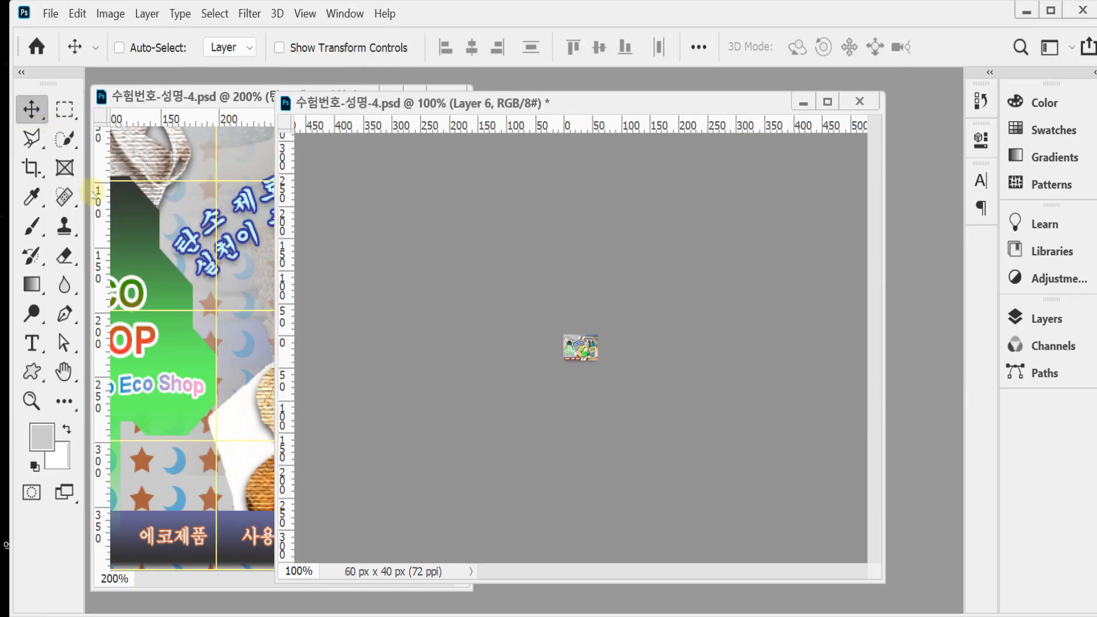
Step: Save the reduced document in Photoshop format as 수험번호-성명-4.psd in the GTQ folder under Documents (문서)
{"action": "key", "text": "ctrl+shift+s"}
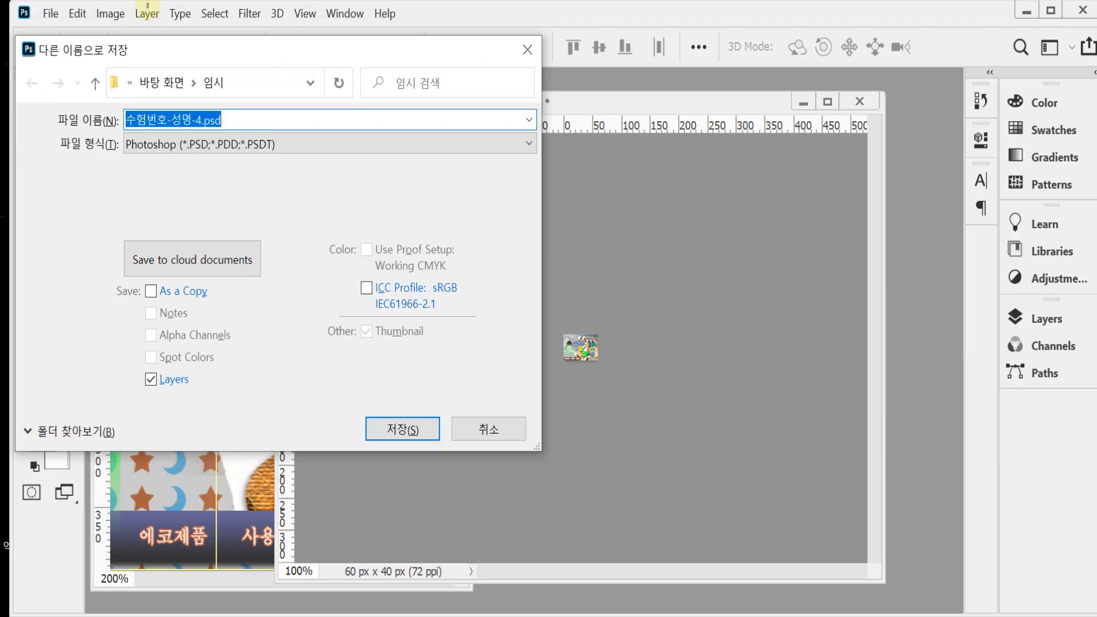
{"action": "left_click_drag", "start_coordinate": [207, 31], "coordinate": [348, 81]}
{"action": "left_click_drag", "start_coordinate": [282, 67], "coordinate": [290, 7]}
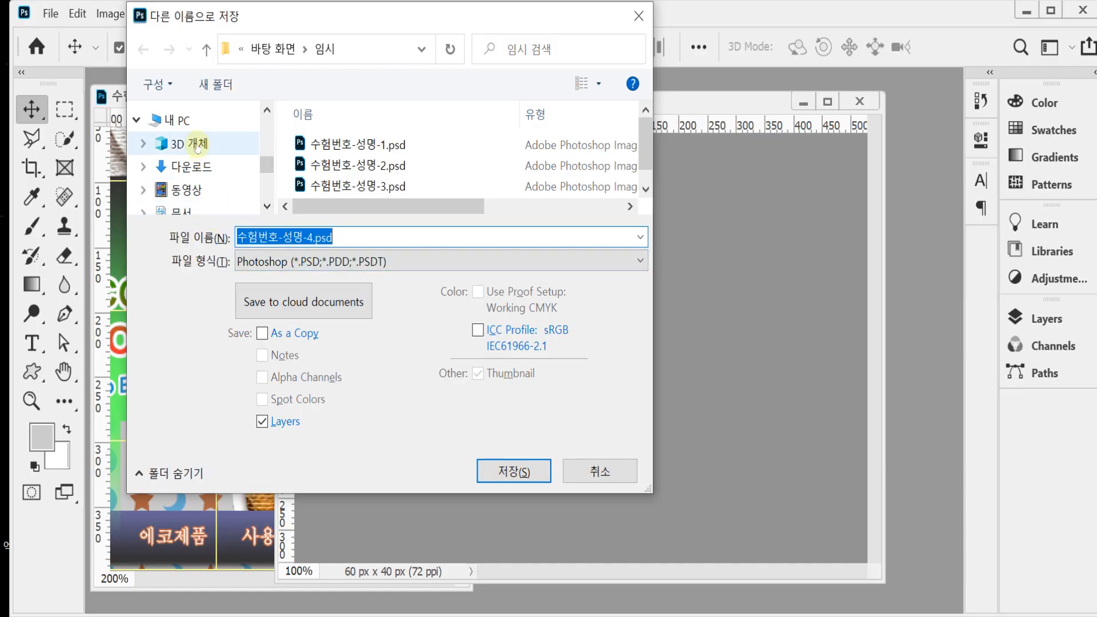
{"action": "left_click", "coordinate": [182, 210]}
{"action": "scroll", "coordinate": [415, 188], "scroll_direction": "down", "scroll_amount": 2}
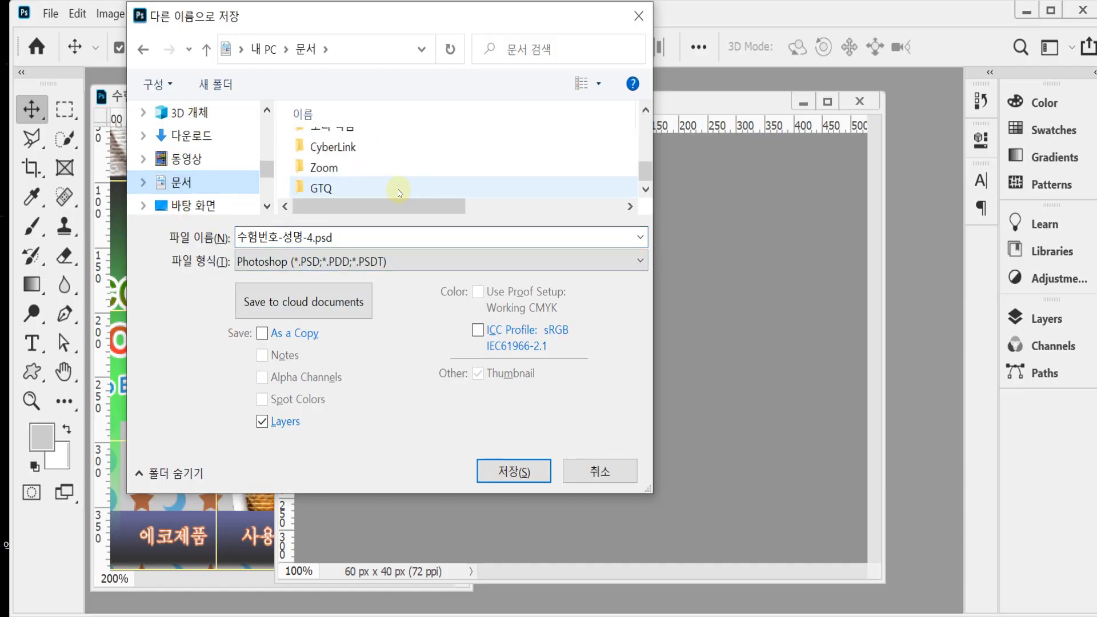
{"action": "double_click", "coordinate": [399, 188]}
{"action": "left_click", "coordinate": [519, 470]}
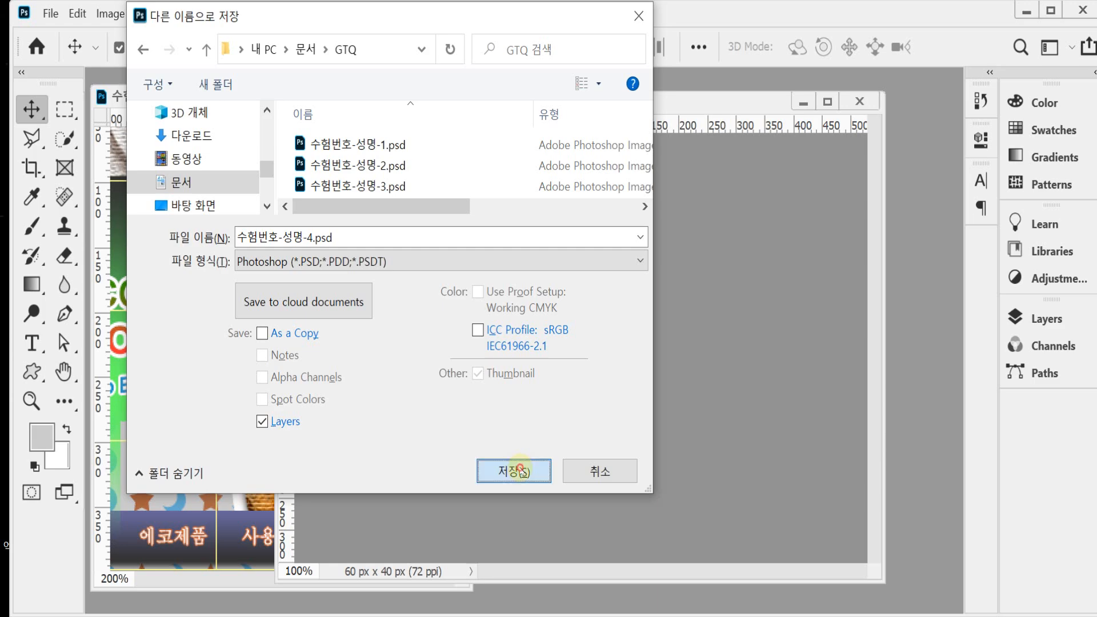